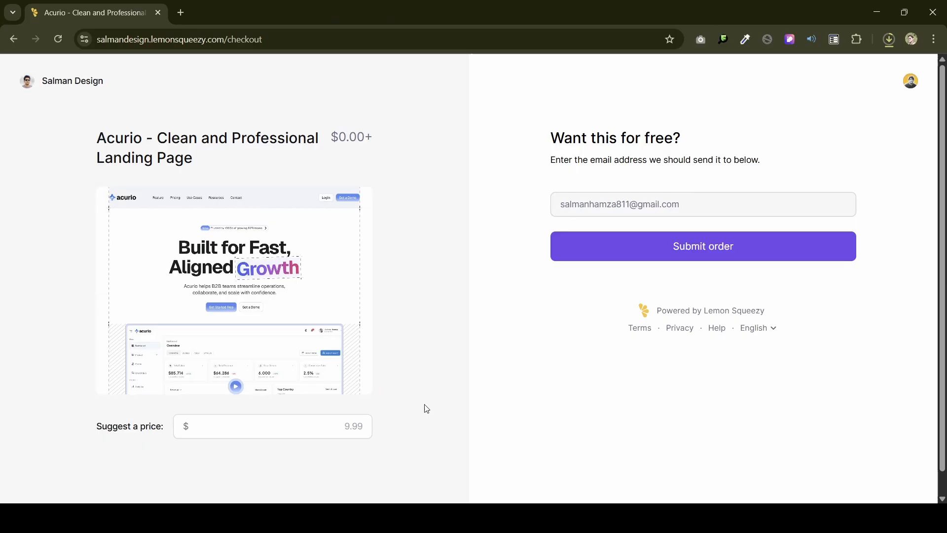
- Enter a suggested price of $5 for the Acurio landing page and submit it
scroll(424, 409, "down", 1)
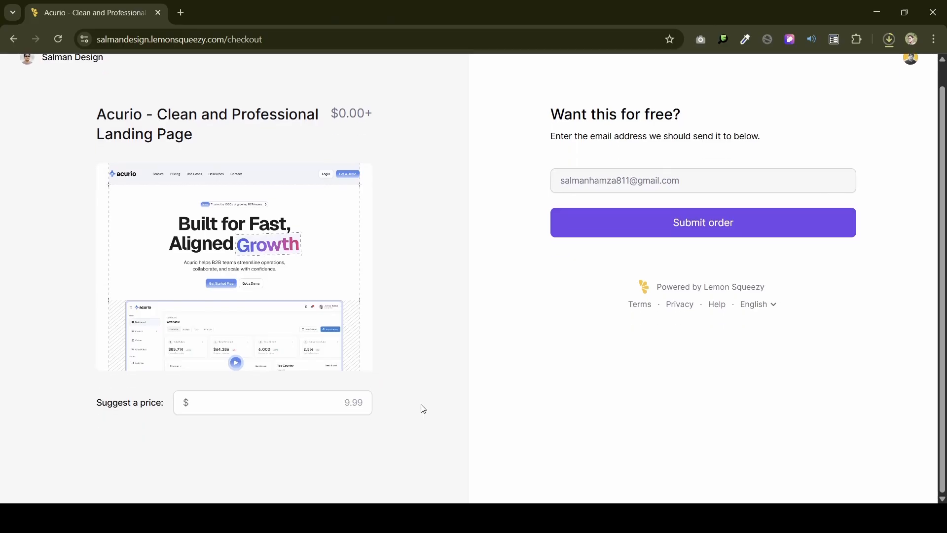
scroll(424, 409, "up", 1)
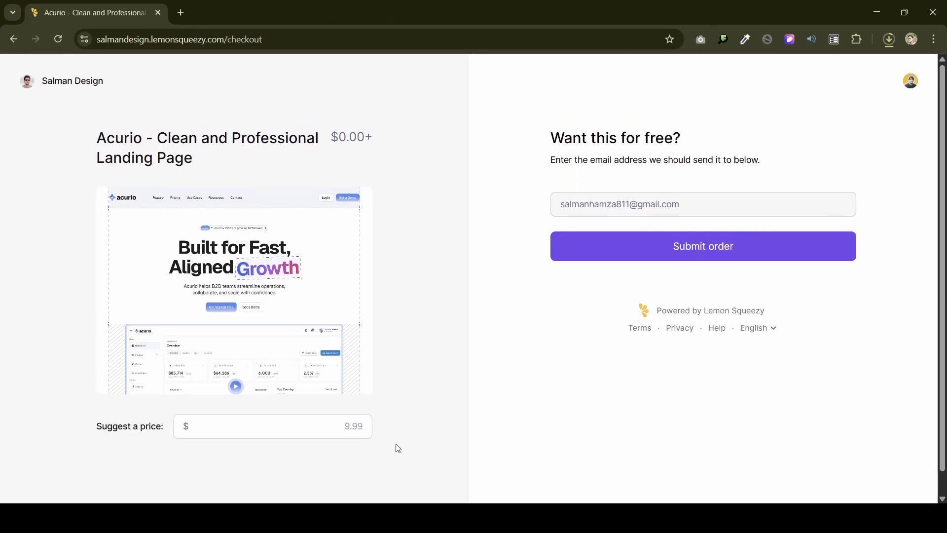
left_click(342, 427)
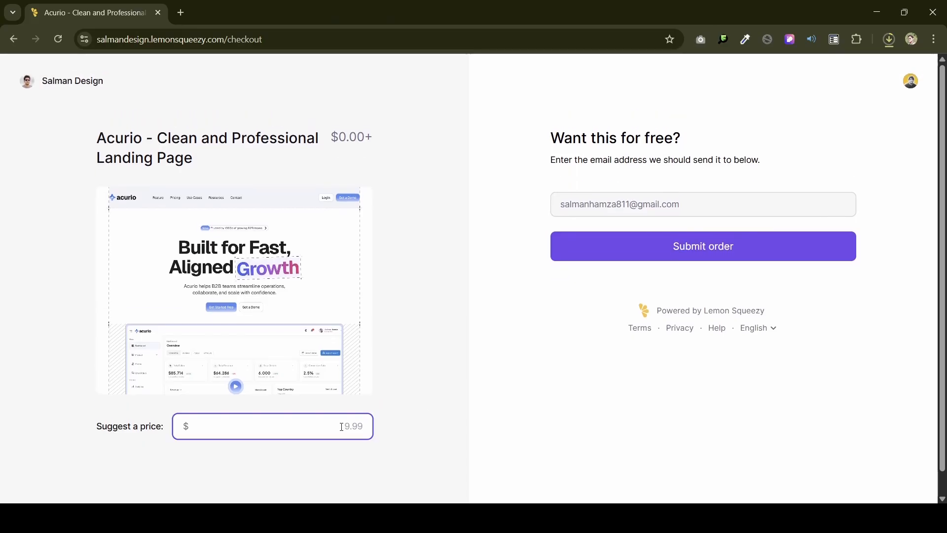
type("10")
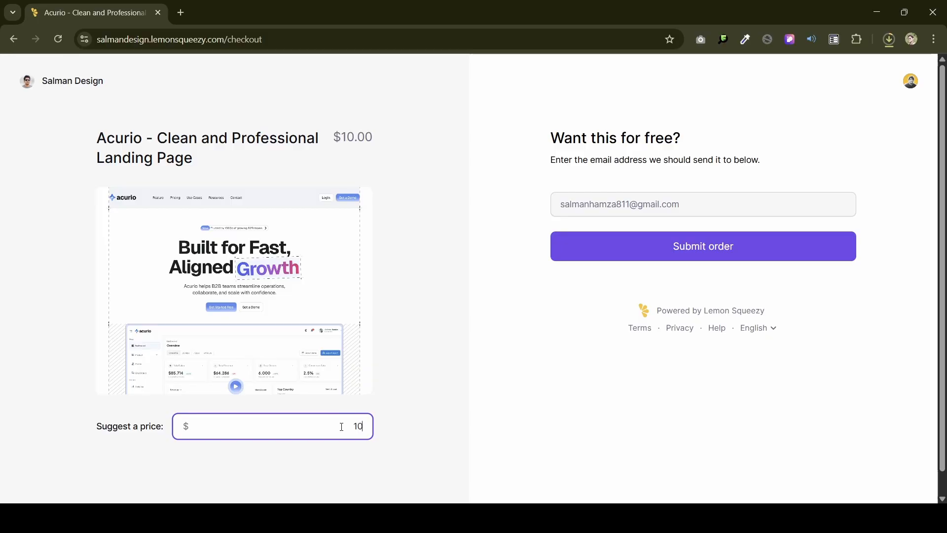
key("BackSpace")
key("BackSpace")
type("5")
key("Return")
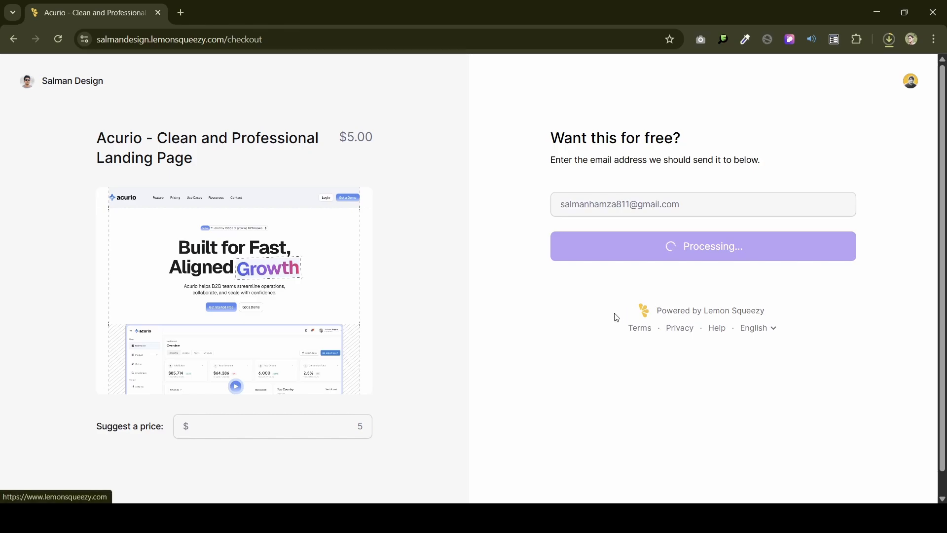
- Review the checkout's card payment, billing address and total sections, and clear the suggested price
left_click(370, 426)
scroll(587, 291, "down", 4)
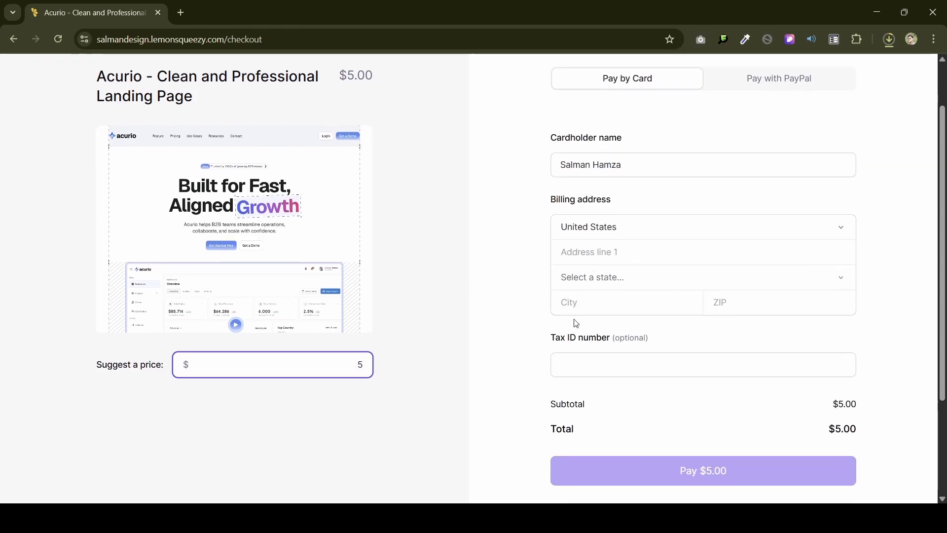
scroll(508, 353, "up", 4)
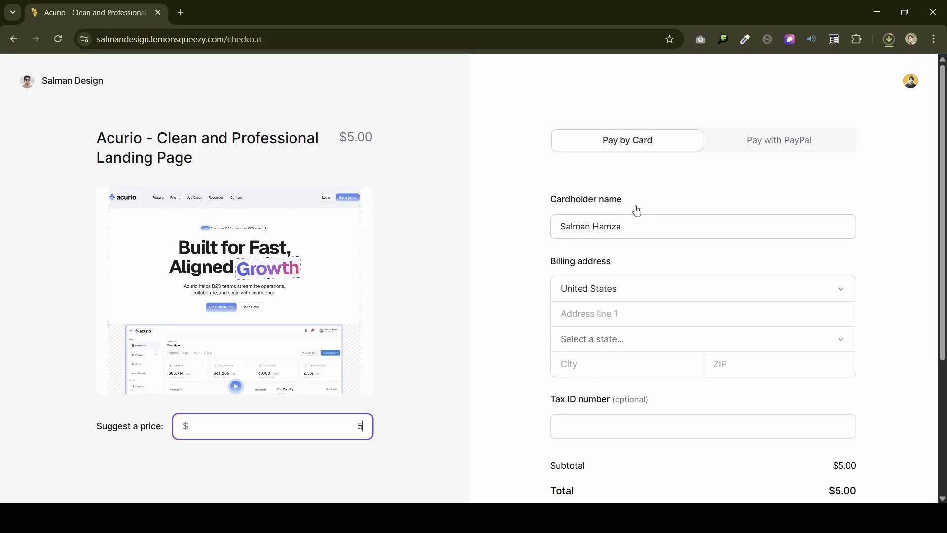
scroll(639, 227, "down", 1)
scroll(642, 245, "down", 4)
scroll(498, 364, "up", 4)
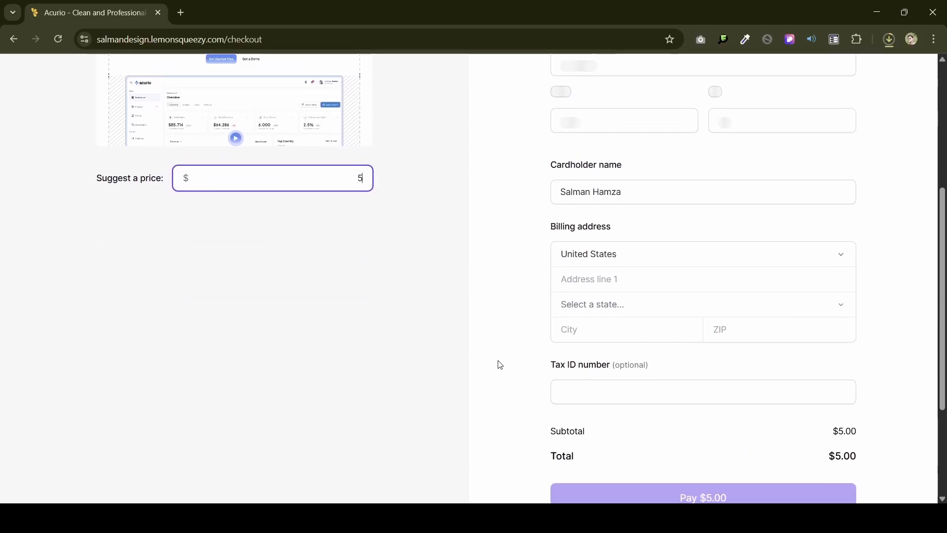
scroll(398, 293, "up", 2)
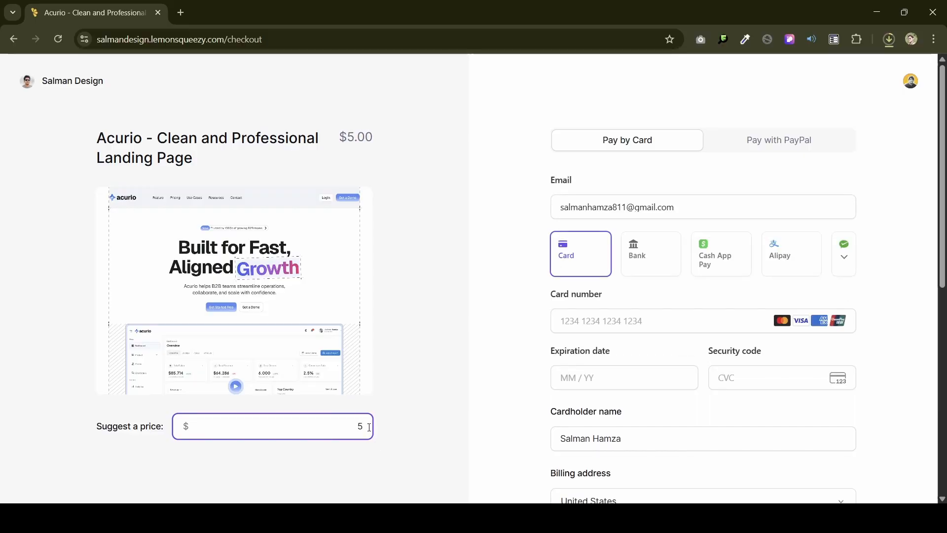
key("BackSpace")
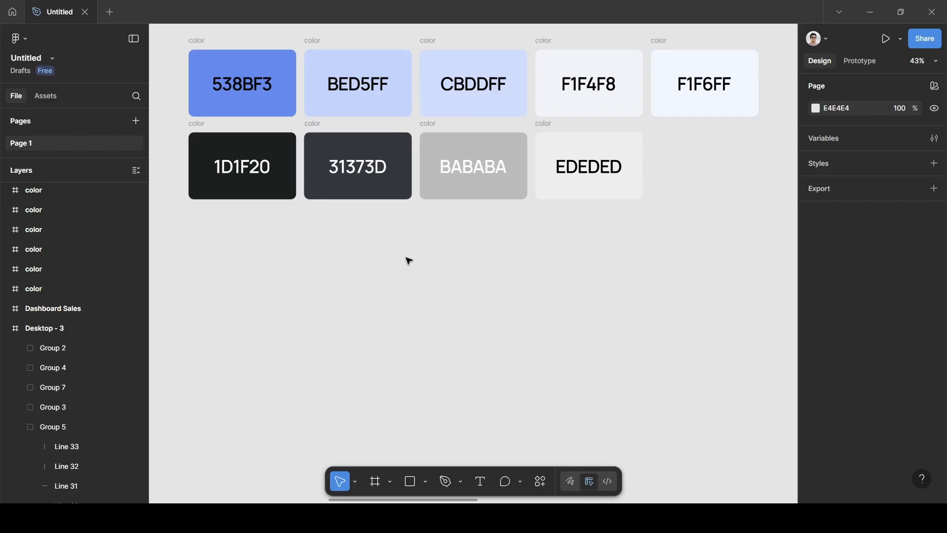
- Create a 1440 × 1024 Desktop frame and move it below the colour swatches, at about X 4481, Y 424
key("f")
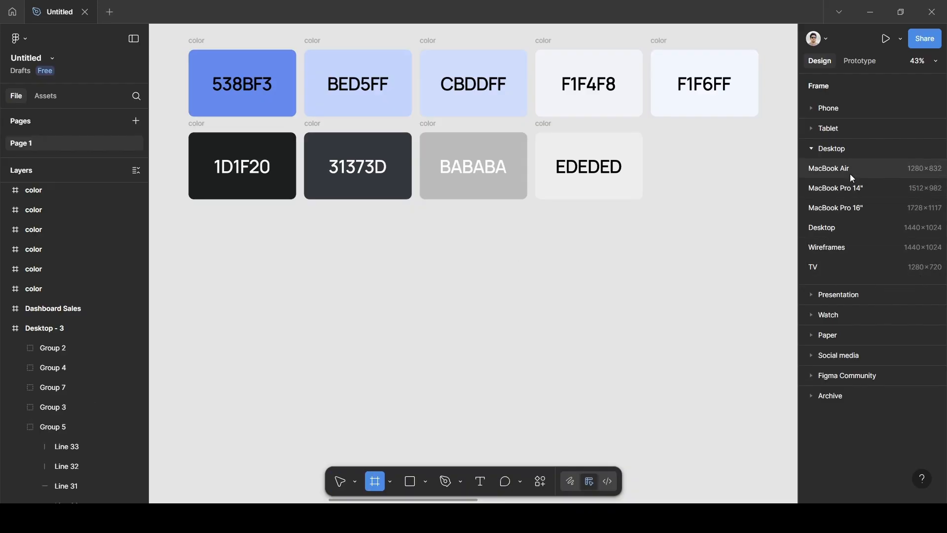
left_click(838, 226)
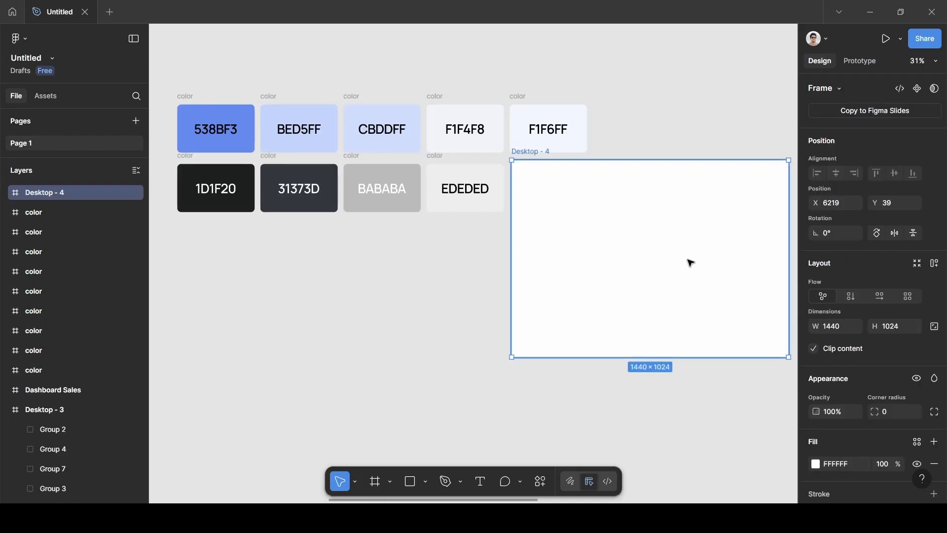
left_click_drag(689, 262, 355, 334)
scroll(348, 335, "down", 3)
scroll(340, 334, "left", 3)
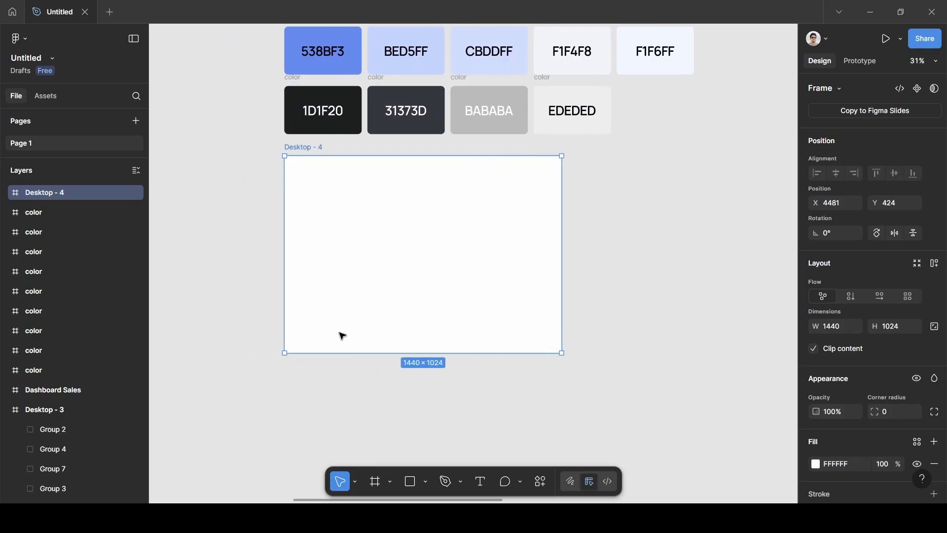
- Examine the finished Acurio landing page in the Desktop - 3 frame, from the navigation bar to the dashboard image, and return to Desktop - 4
scroll(343, 336, "up", 2)
scroll(343, 336, "up", 2)
scroll(344, 336, "up", 3)
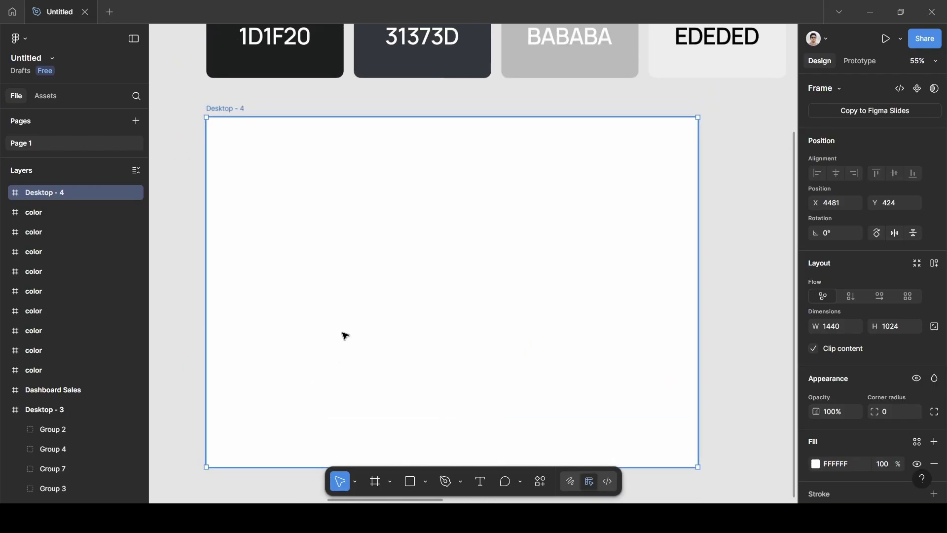
scroll(345, 336, "down", 2)
scroll(341, 330, "down", 1)
scroll(328, 236, "up", 3)
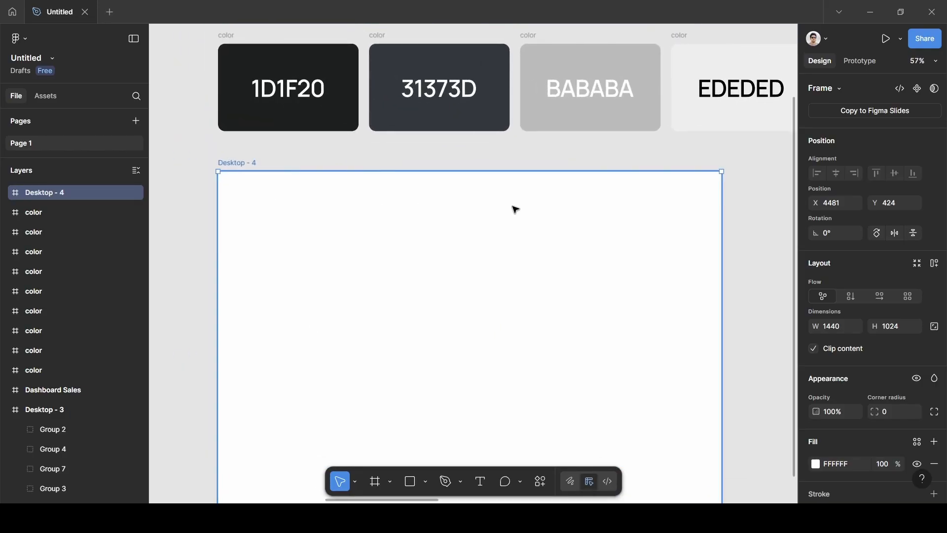
scroll(421, 270, "down", 2)
scroll(422, 270, "left", 1)
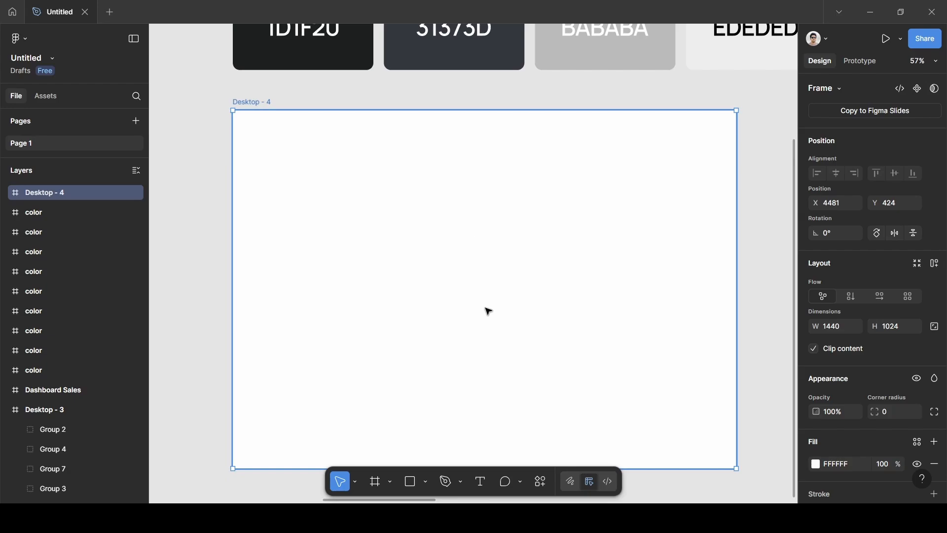
scroll(505, 268, "left", 15)
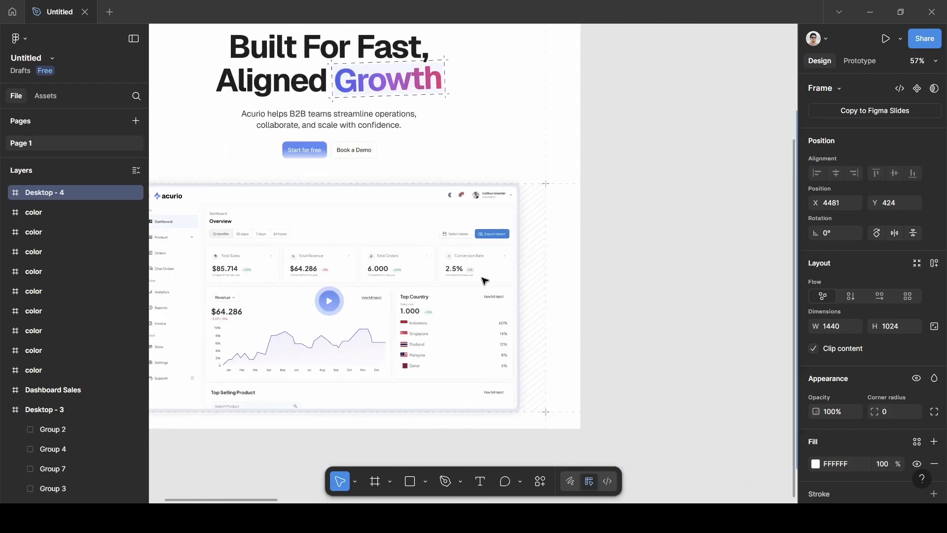
scroll(444, 252, "left", 3)
scroll(446, 250, "up", 4)
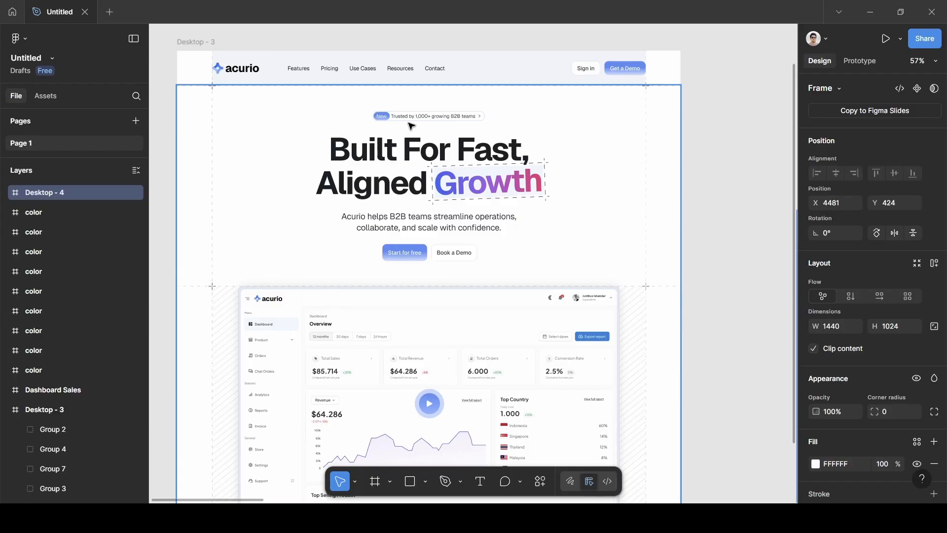
scroll(411, 125, "down", 5)
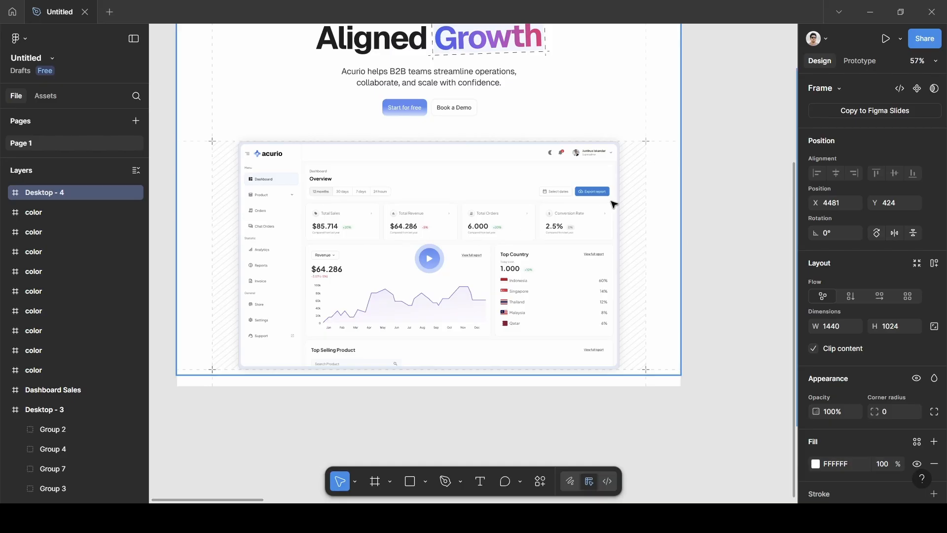
scroll(614, 204, "down", 5, "ctrl")
scroll(649, 199, "up", 3, "ctrl")
scroll(650, 199, "up", 2)
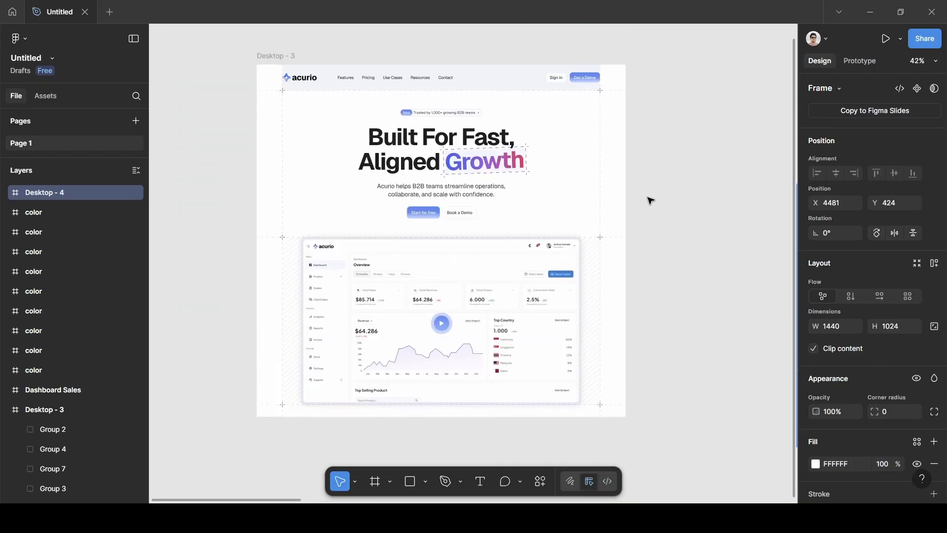
scroll(650, 199, "right", 15)
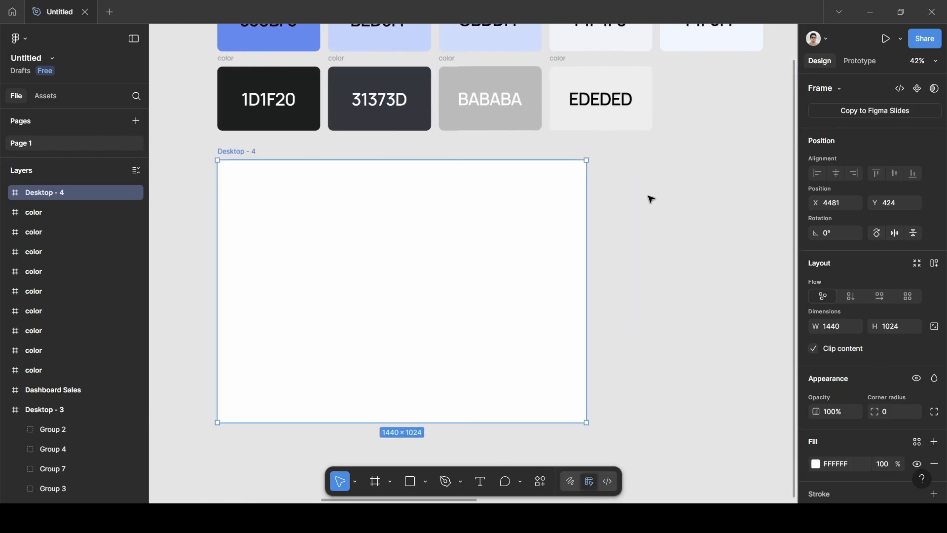
scroll(651, 200, "left", 5)
scroll(640, 197, "right", 5)
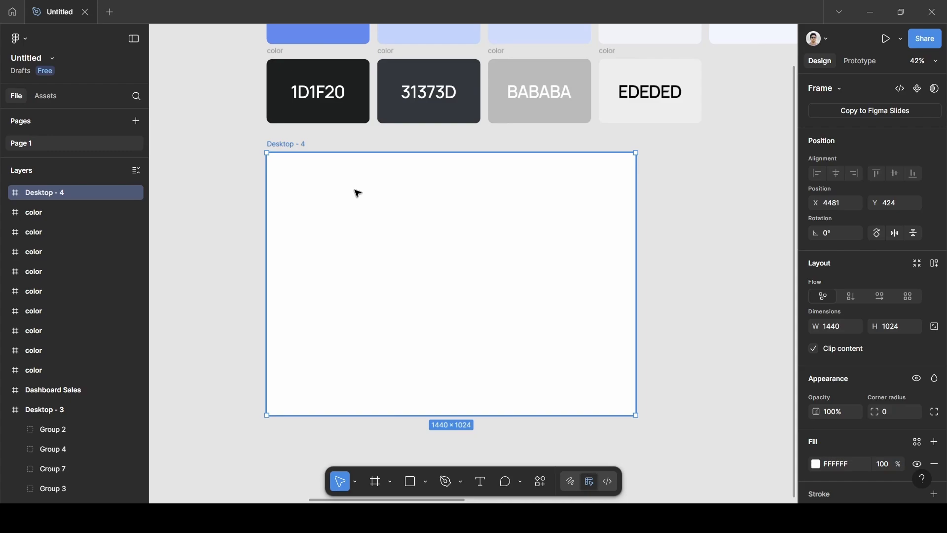
- Draw a full-width frame of about 1440 × 118 near the upper edge of Desktop - 4, at about Y 28
key("f")
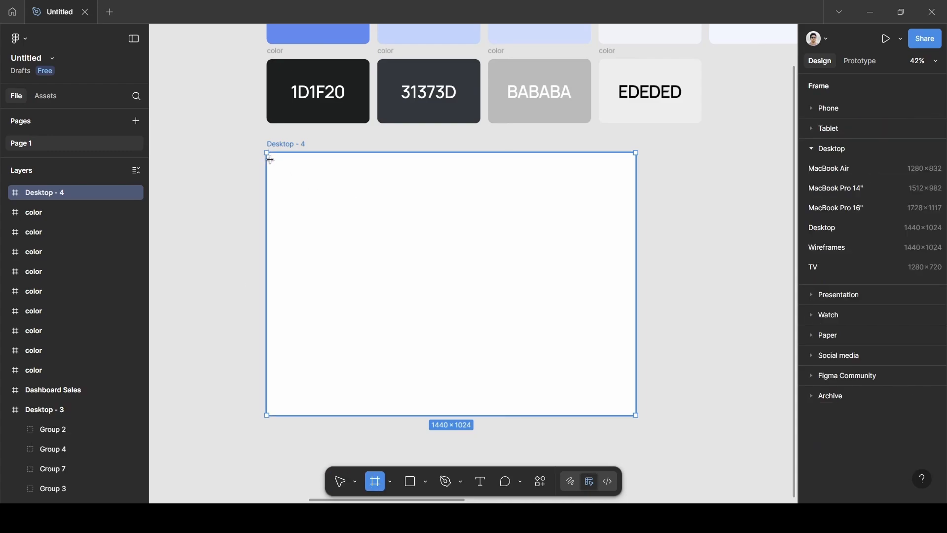
left_click_drag(270, 160, 636, 190)
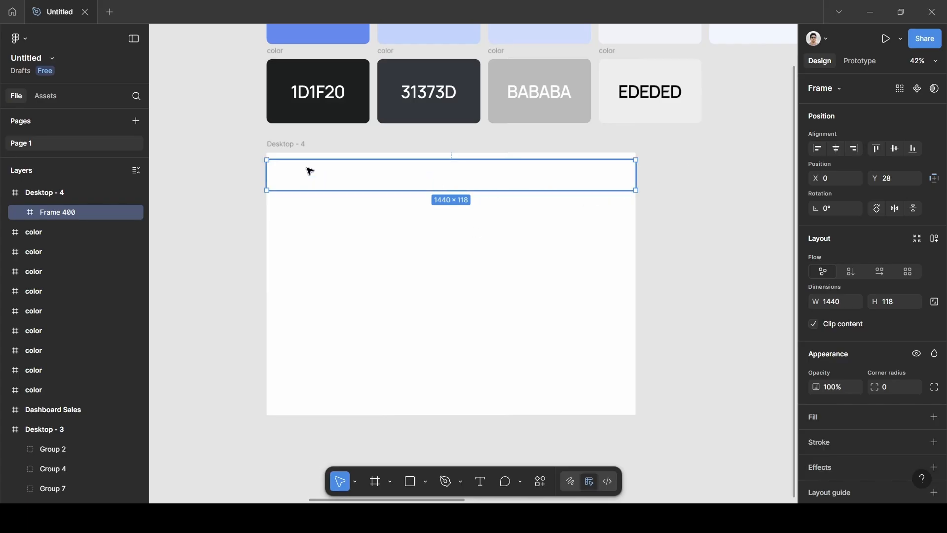
scroll(310, 172, "up", 5)
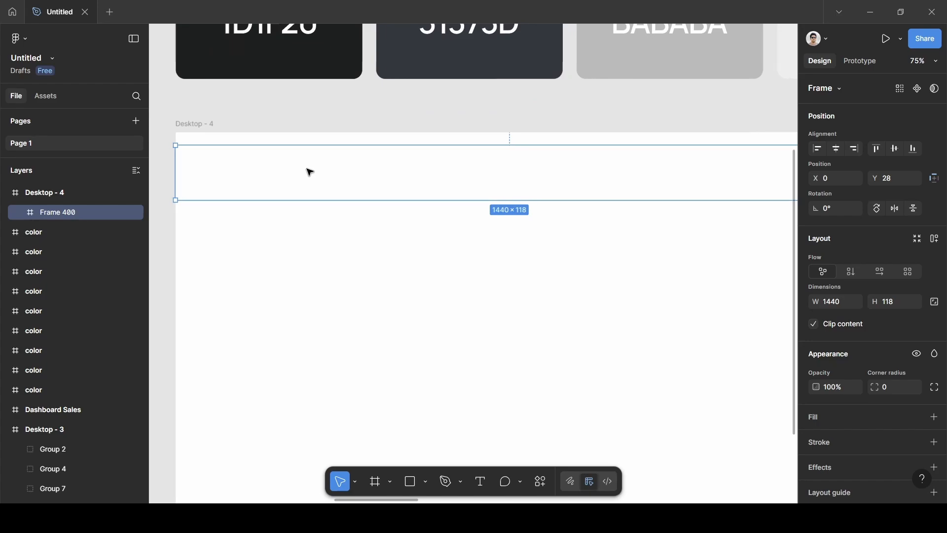
scroll(310, 173, "down", 2)
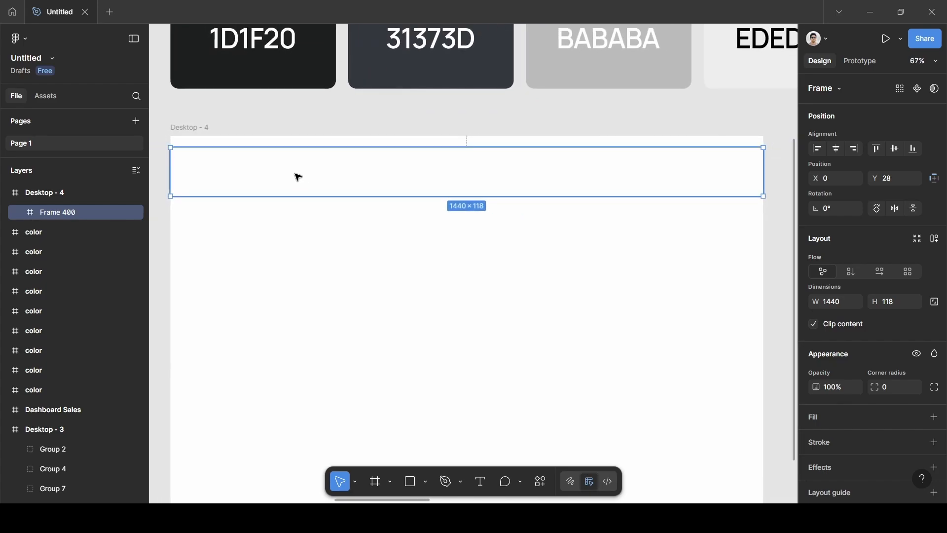
- Add auto layout to the new frame and make its width and height fixed at 1440 × 118
right_click(296, 177)
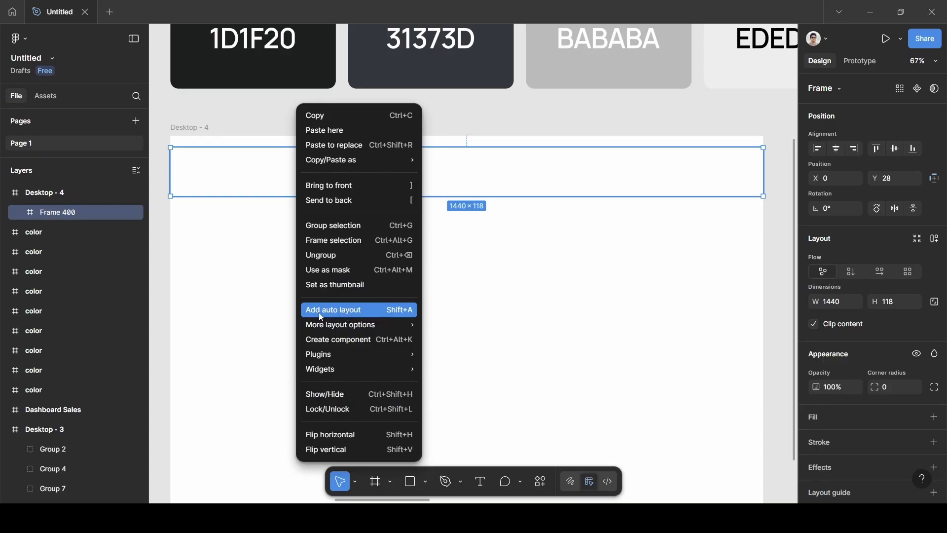
left_click(346, 319)
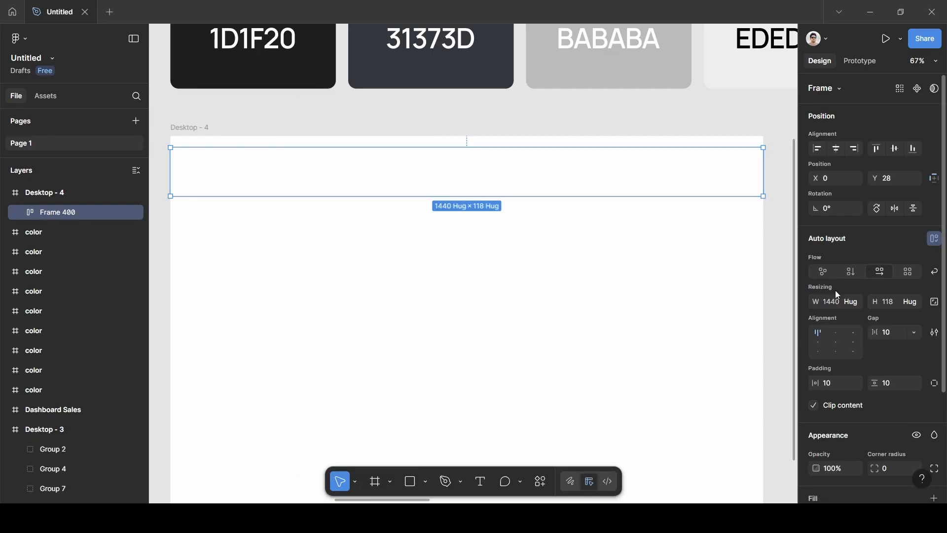
left_click(852, 303)
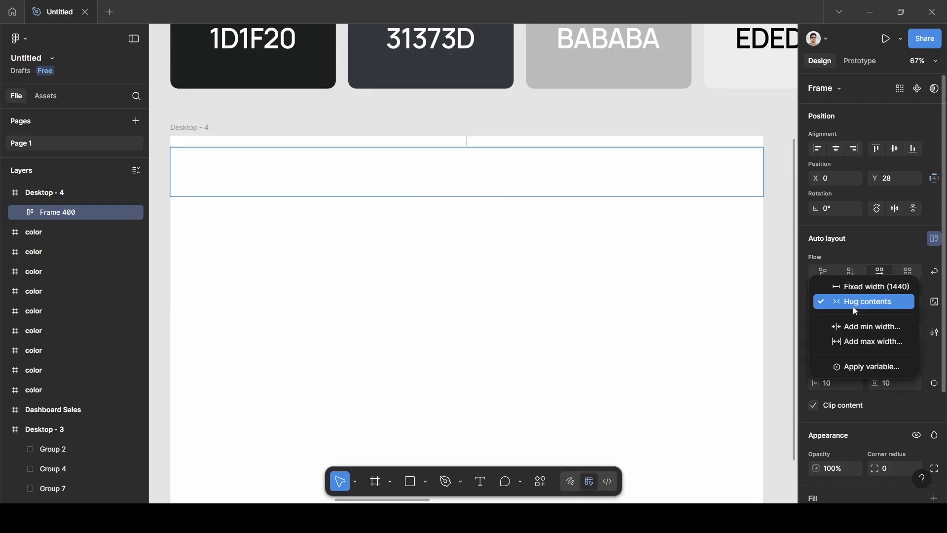
left_click(858, 286)
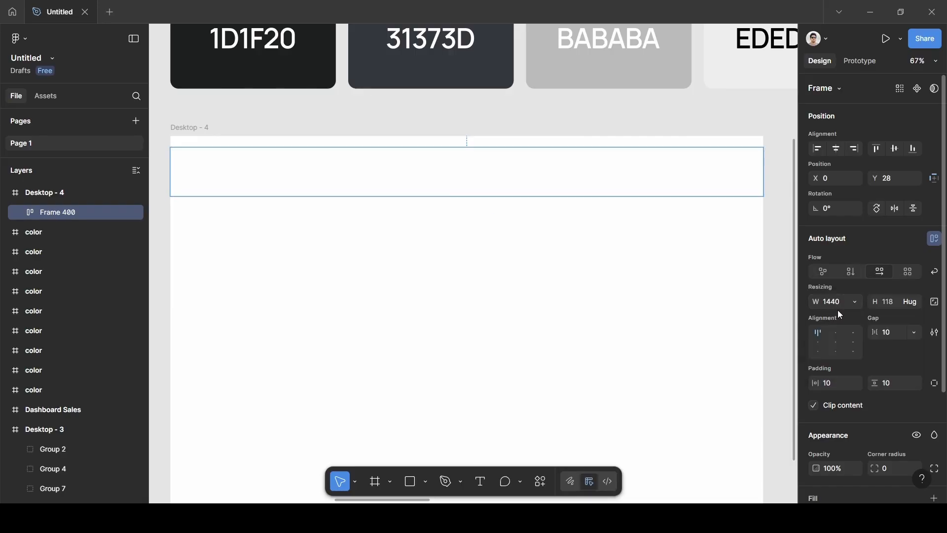
left_click(910, 306)
left_click(898, 290)
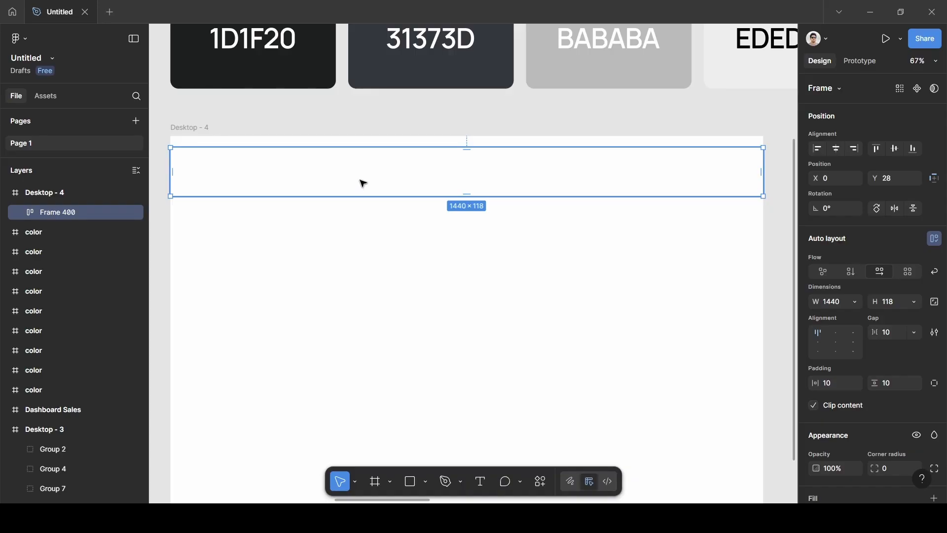
- Move the auto layout frame flush with the upper edge of Desktop - 4 at Y 0 and set its horizontal padding to 100
left_click_drag(364, 184, 363, 177)
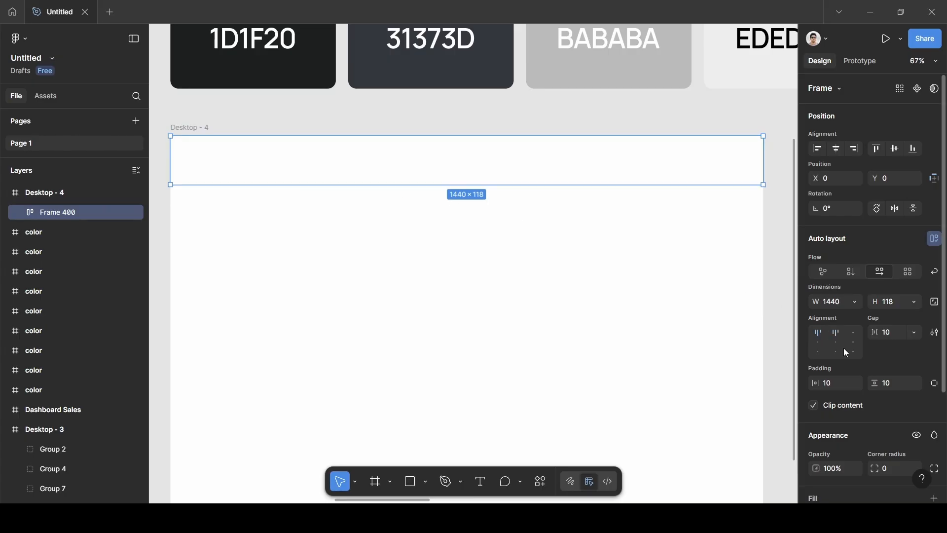
key("BackSpace")
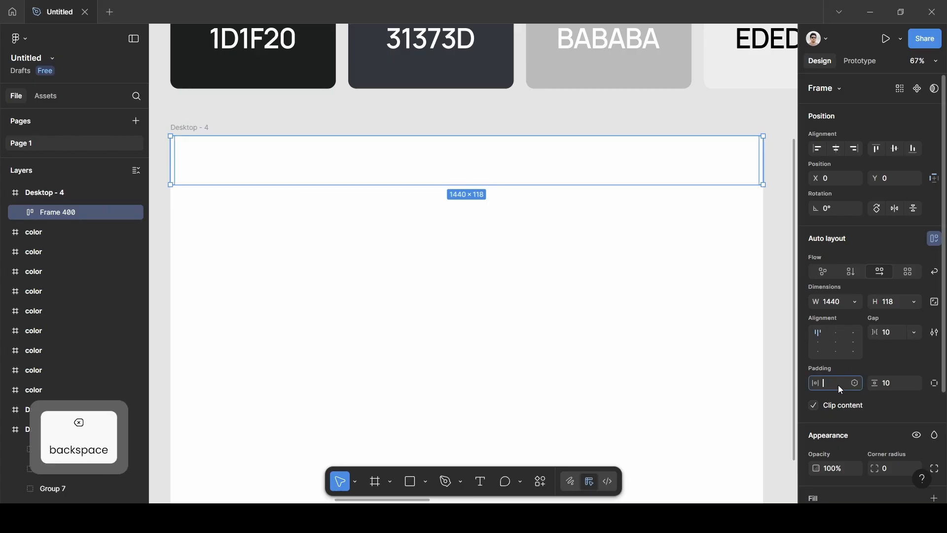
type("100")
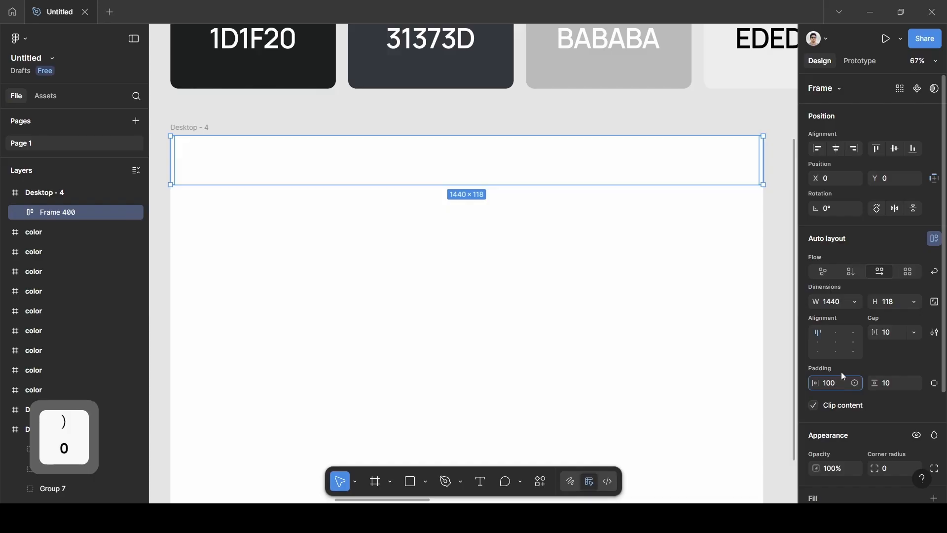
left_click(887, 360)
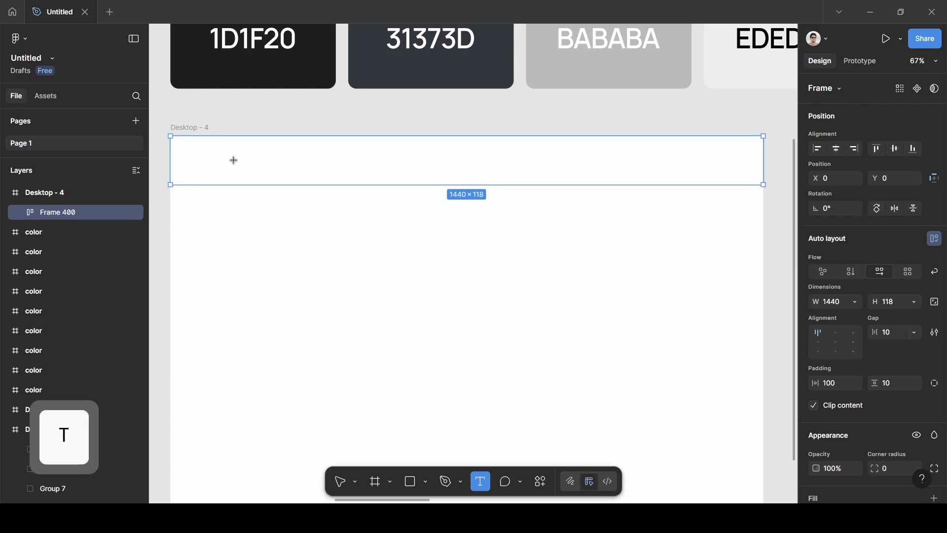
- Add the text "Acurio" inside the navigation bar frame of Desktop - 4
left_click(235, 162)
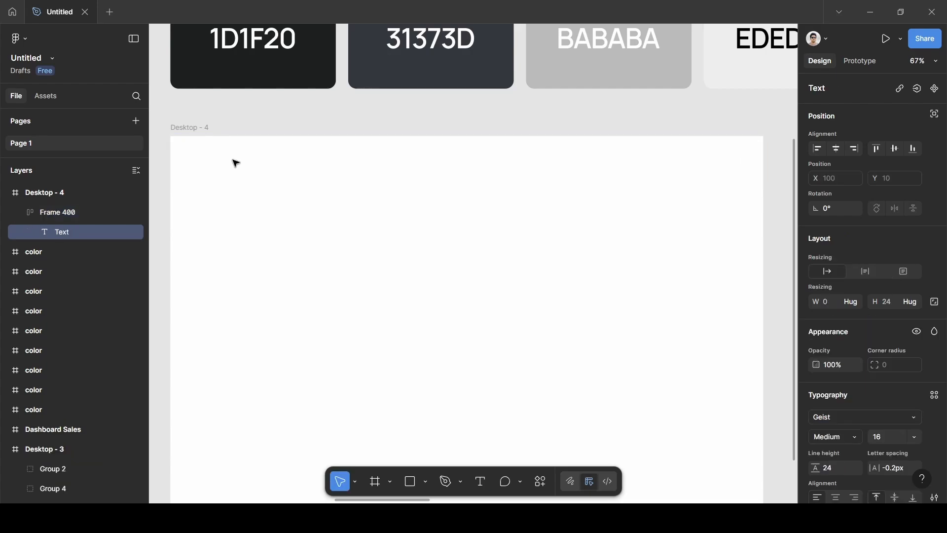
type("Acu")
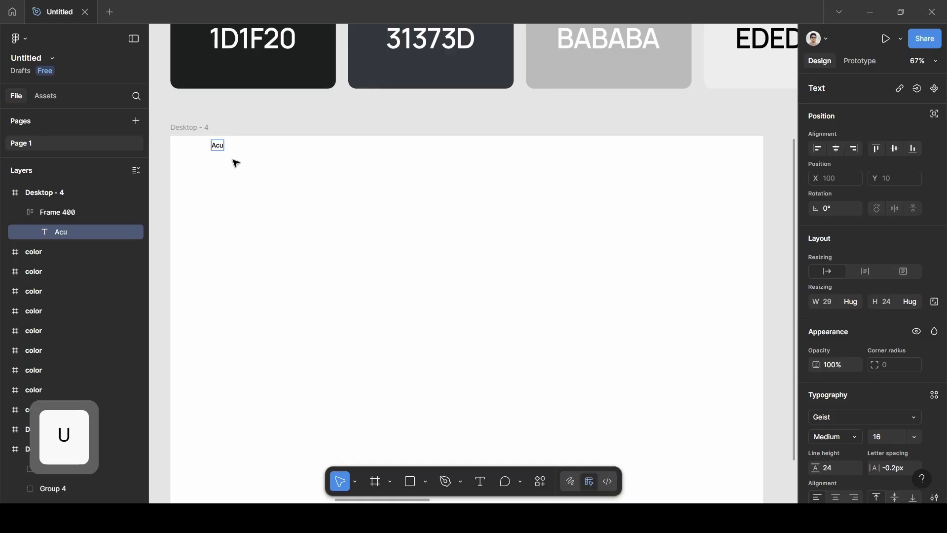
type("rio")
key("Escape")
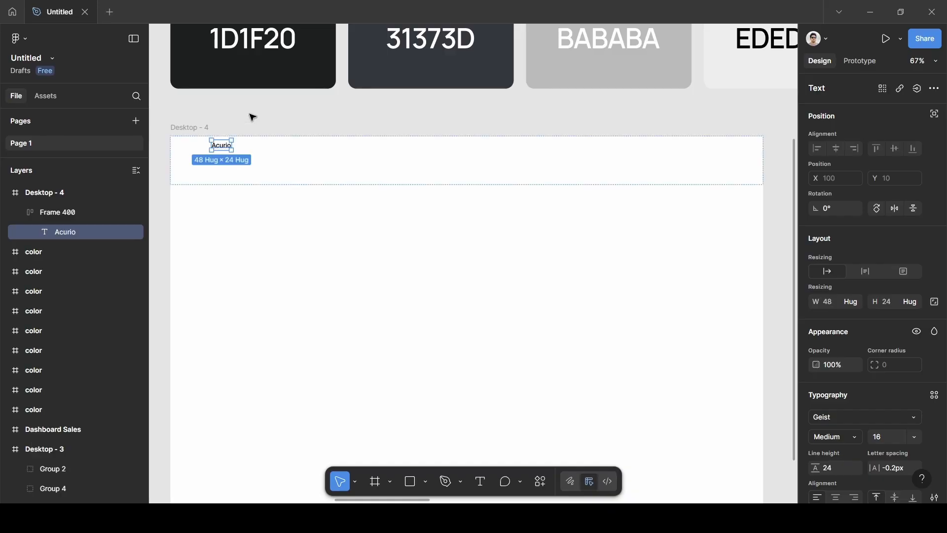
- Set the "Acurio" text to font size 32 and Bold weight
scroll(229, 171, "up", 5)
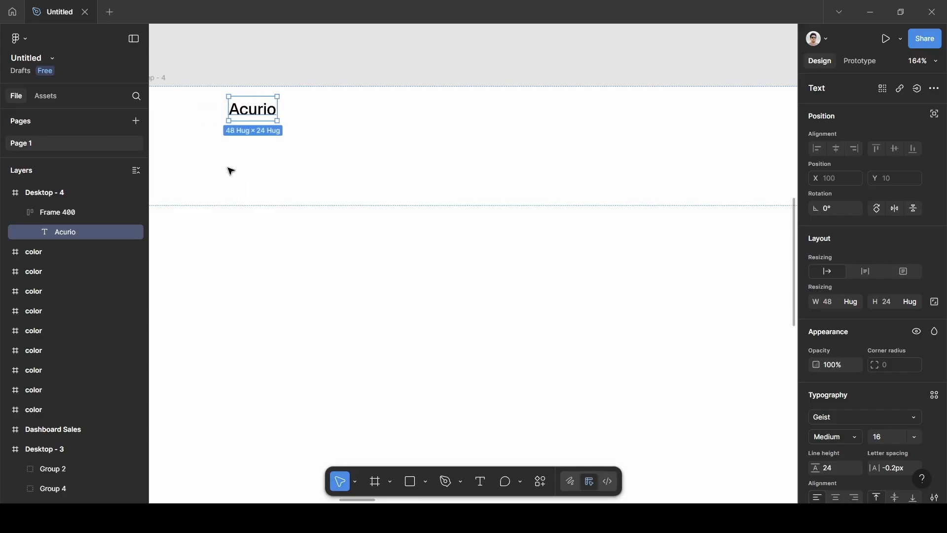
scroll(230, 171, "up", 3)
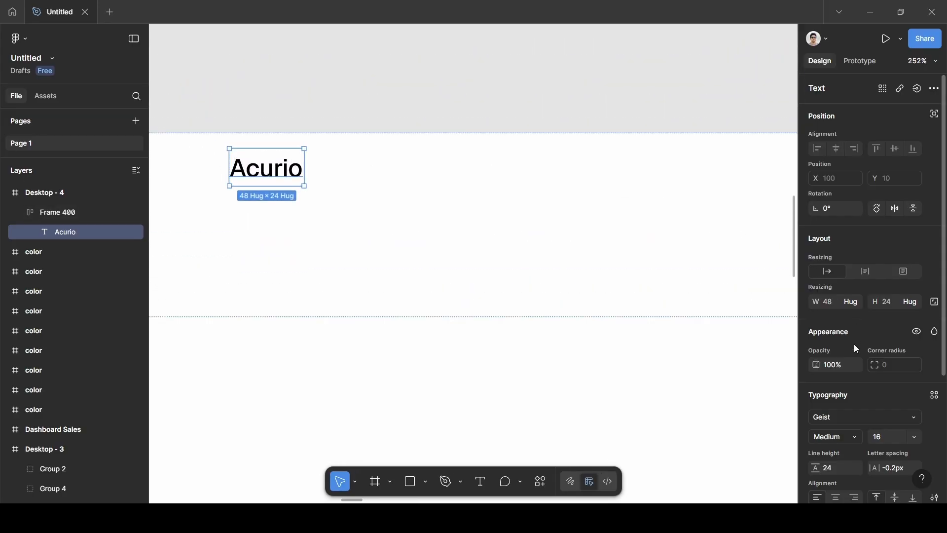
scroll(838, 402, "down", 3)
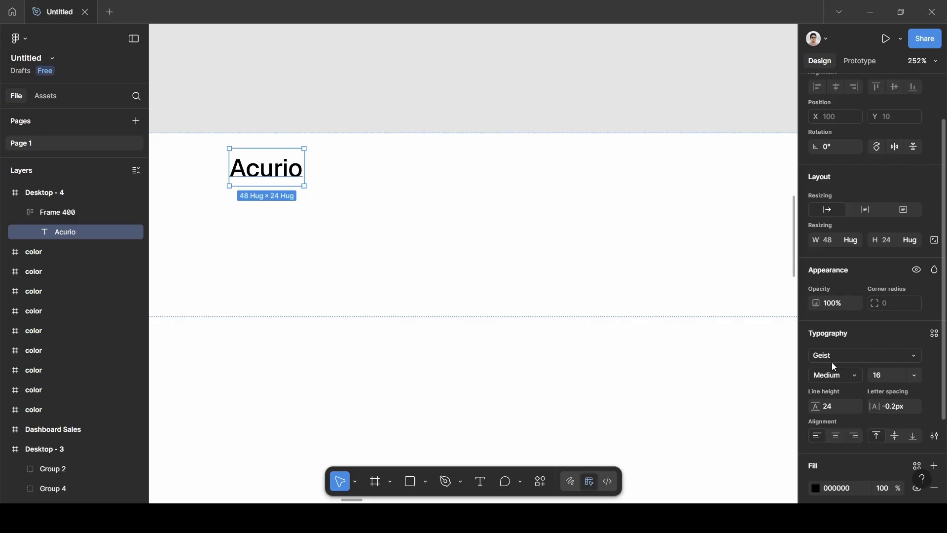
left_click(917, 379)
left_click(911, 372)
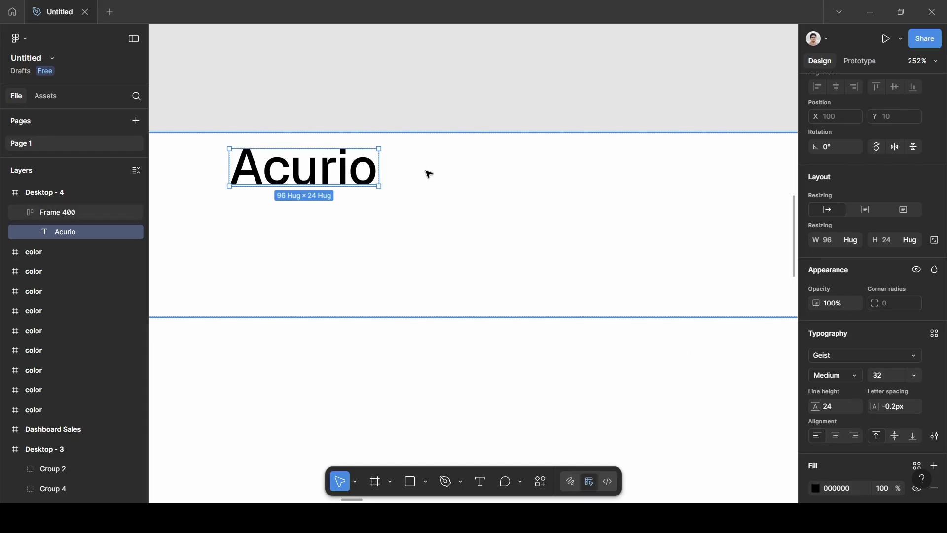
left_click(857, 380)
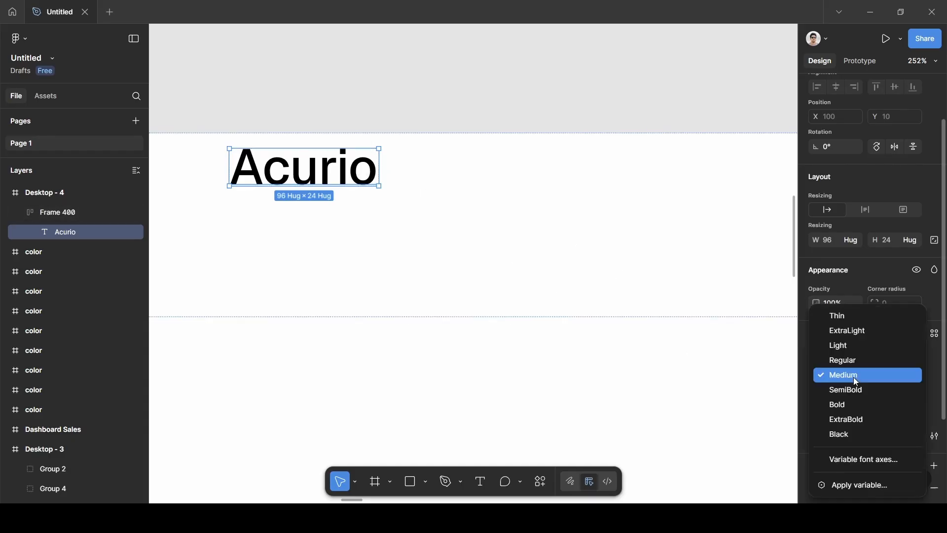
left_click(859, 410)
left_click(393, 78)
key("shift+0")
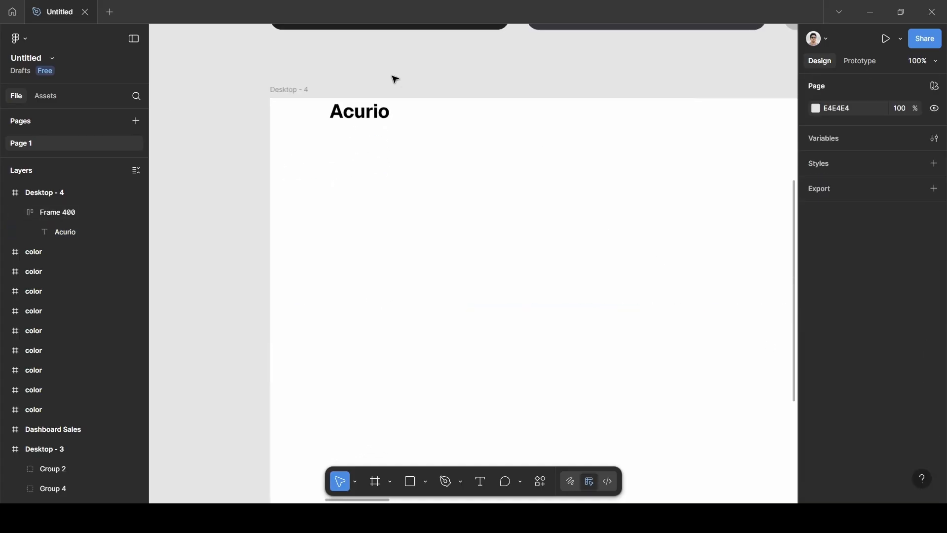
left_click(346, 108)
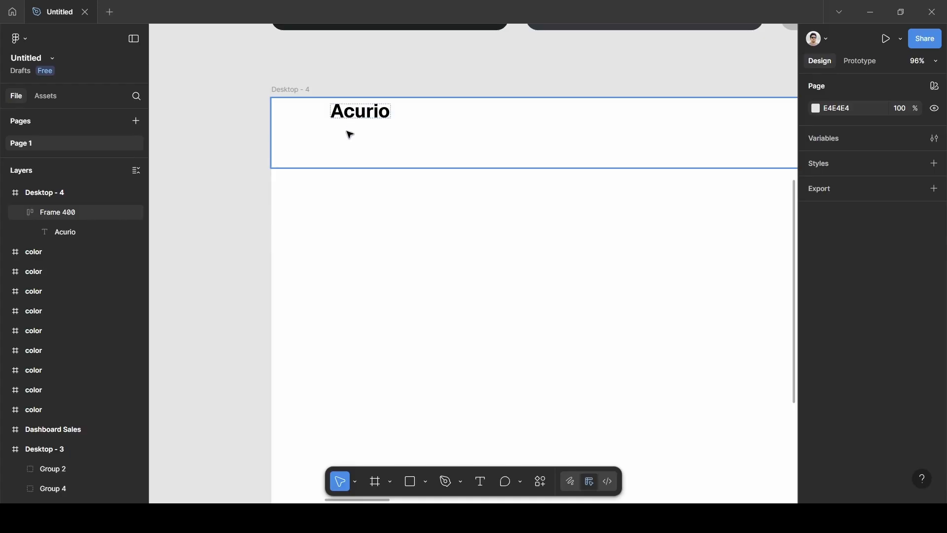
left_click(357, 95)
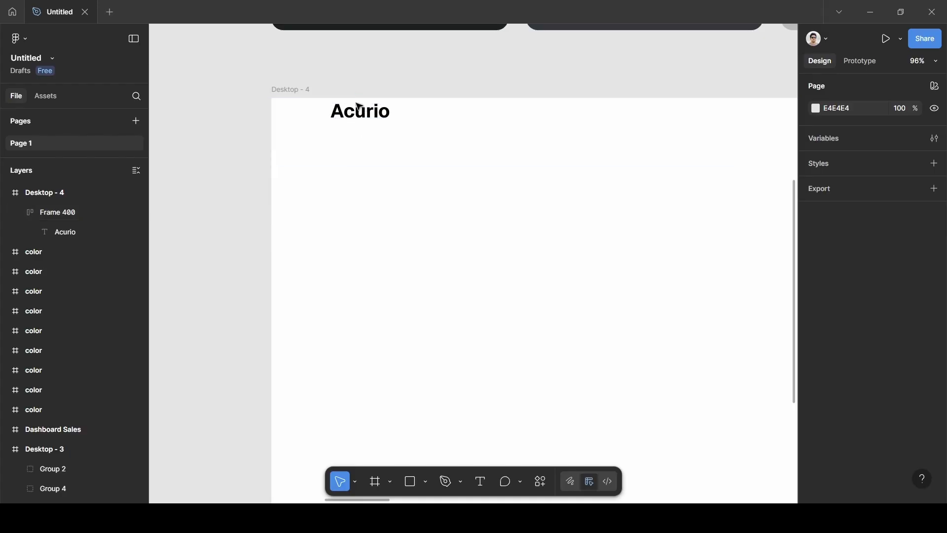
left_click(359, 108)
left_click(356, 114)
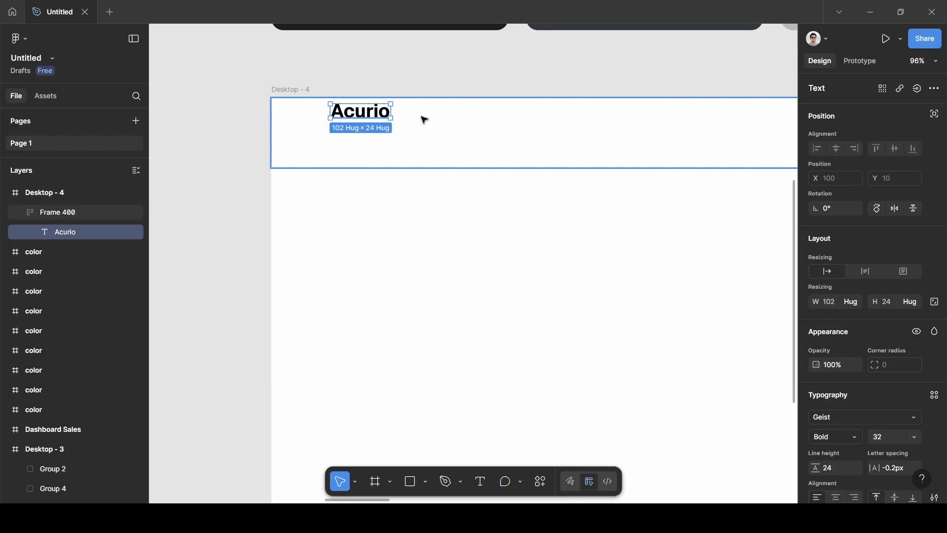
left_click(325, 88)
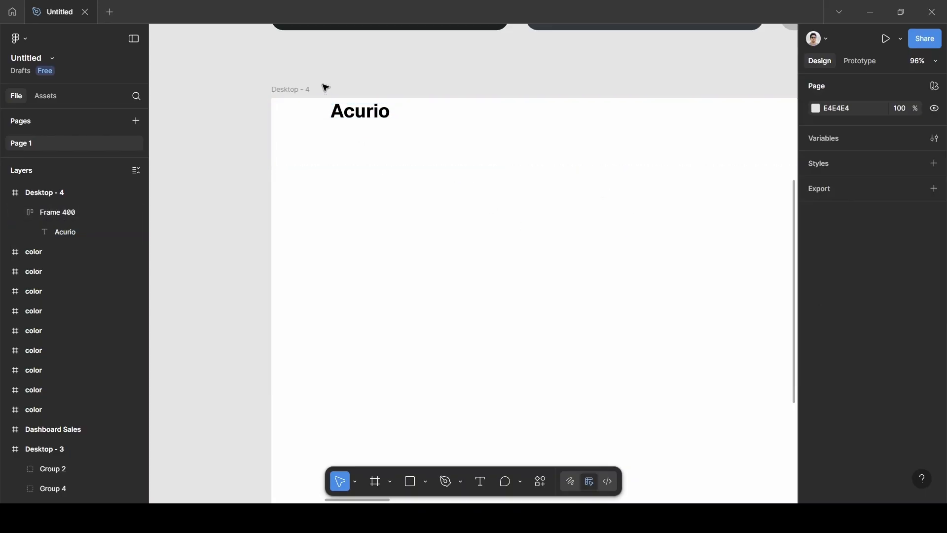
- Run the QuickFill plugin and open the placeholder set of its Brand Logos assets
left_click(336, 120)
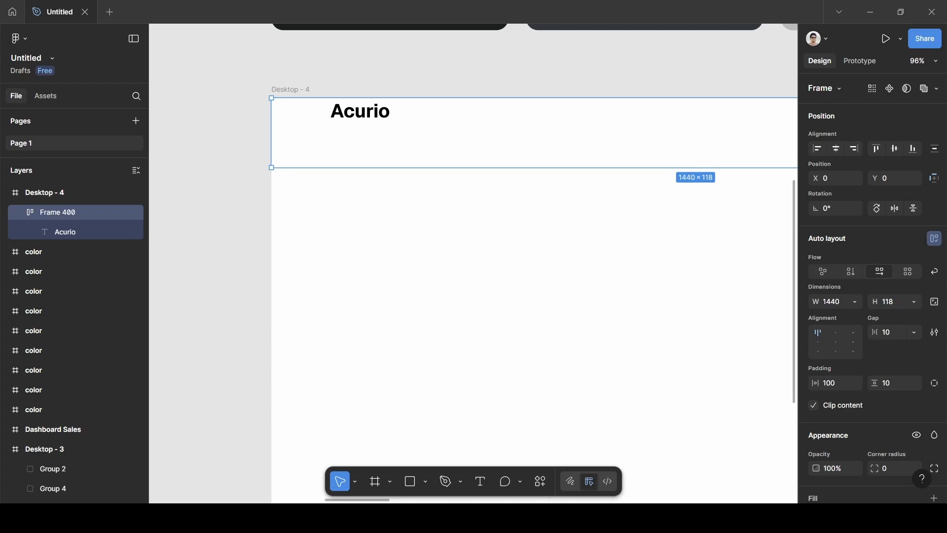
left_click(542, 486)
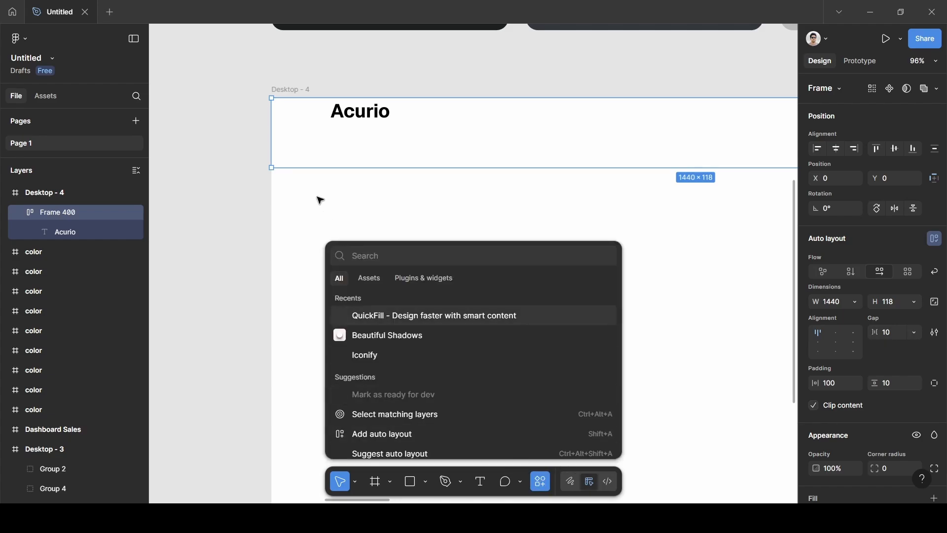
left_click(421, 318)
left_click(539, 477)
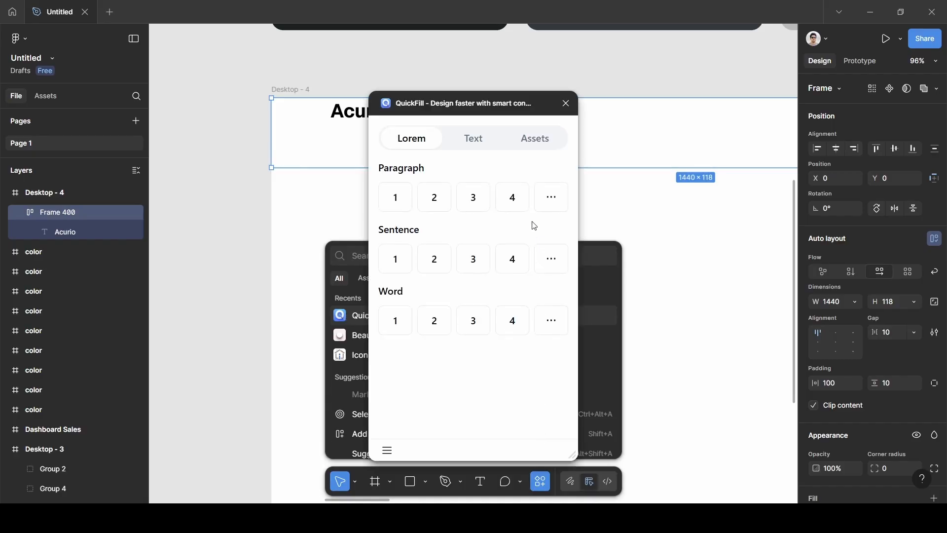
left_click(533, 143)
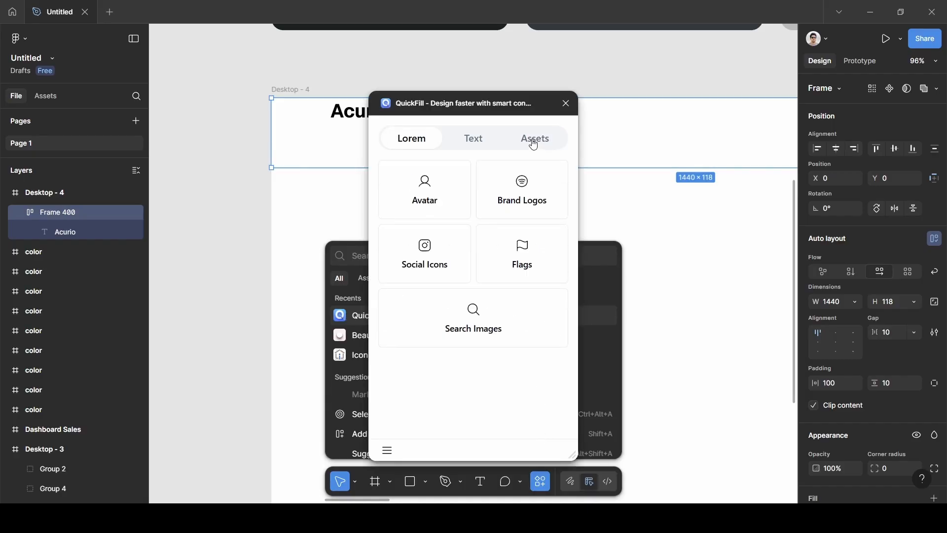
left_click(517, 207)
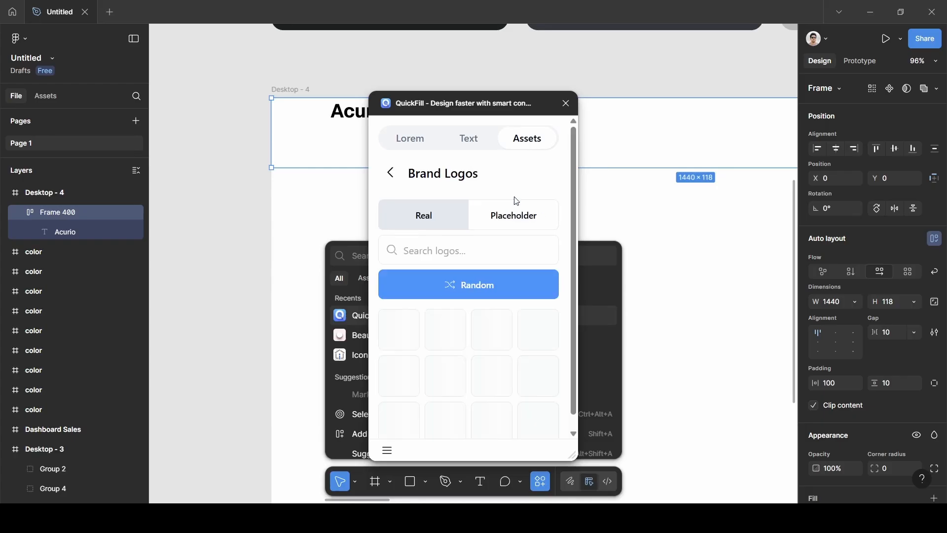
left_click(511, 224)
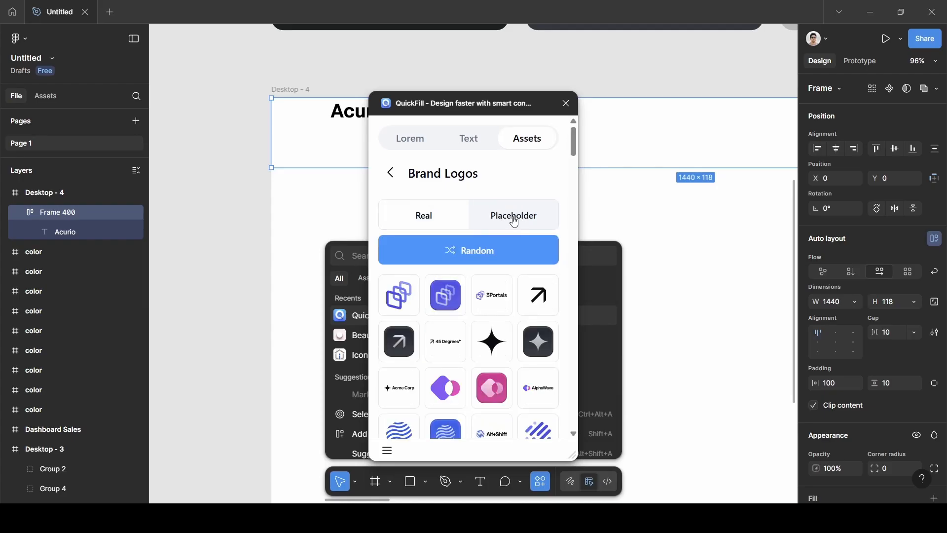
- Insert the blue four-pointed star logo without background from the placeholder logos and close the QuickFill plugin
scroll(448, 335, "down", 10)
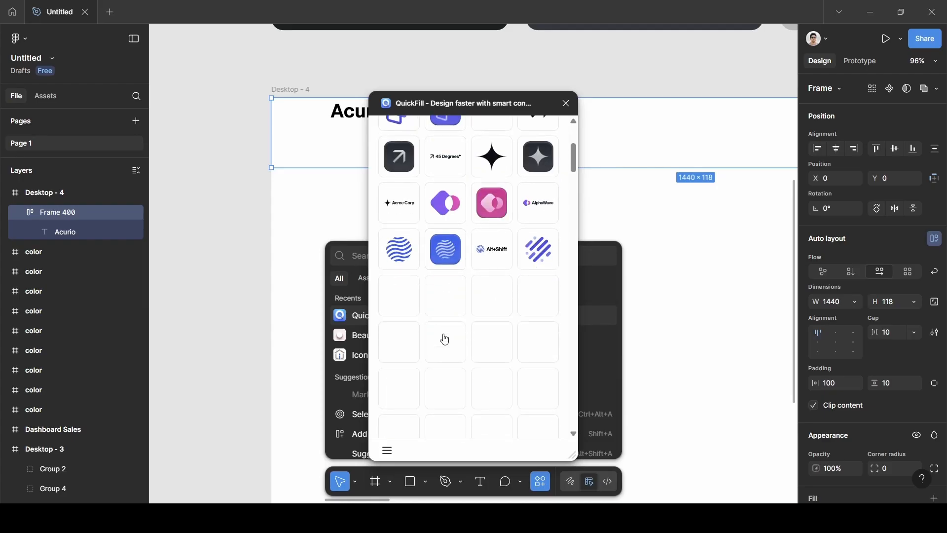
scroll(448, 313, "down", 10)
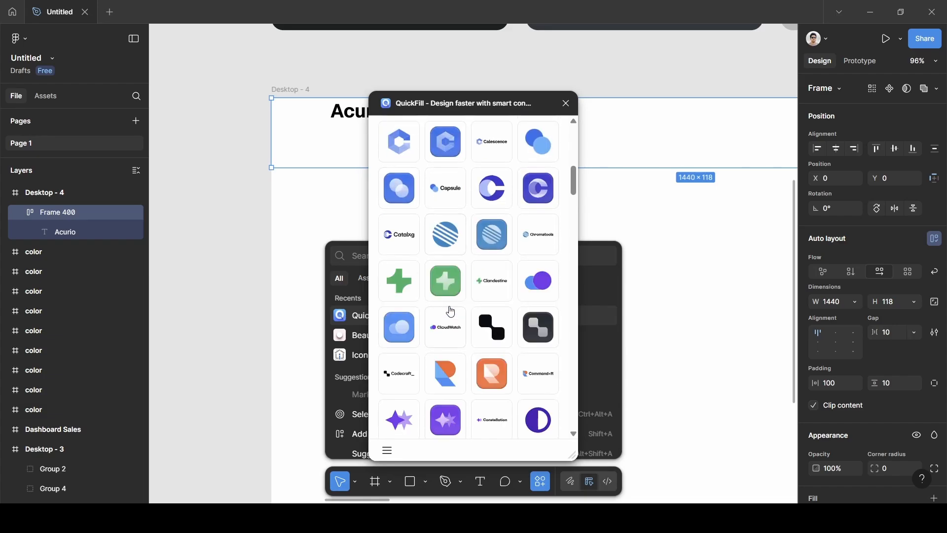
scroll(453, 302, "down", 20)
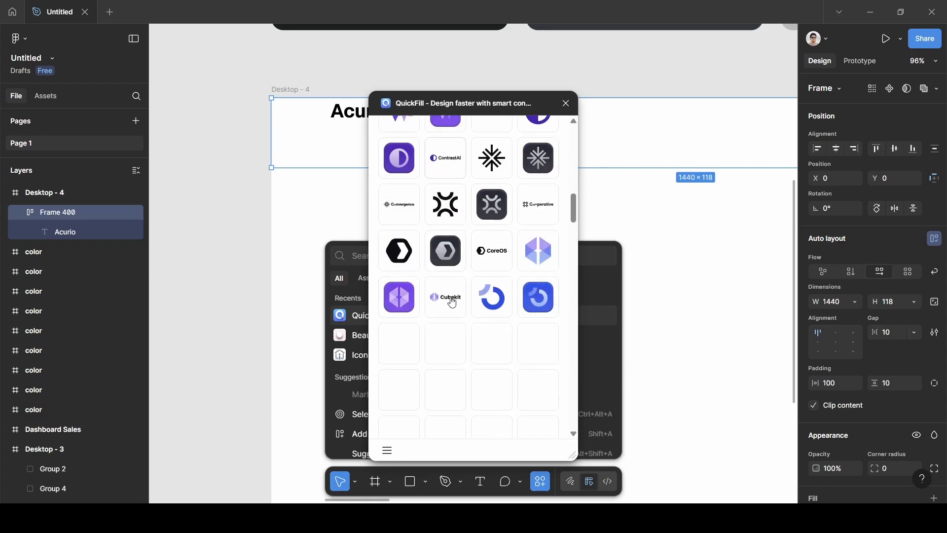
scroll(453, 303, "down", 15)
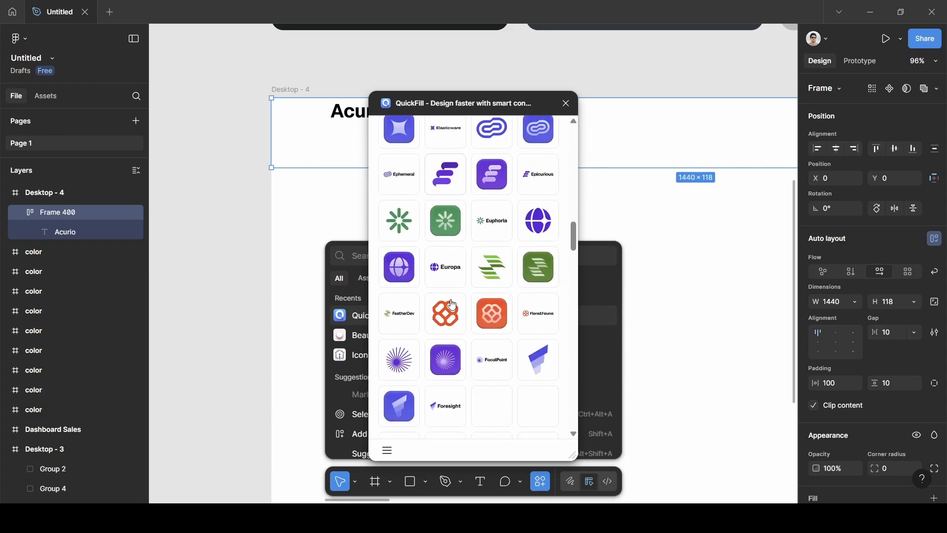
scroll(452, 305, "down", 10)
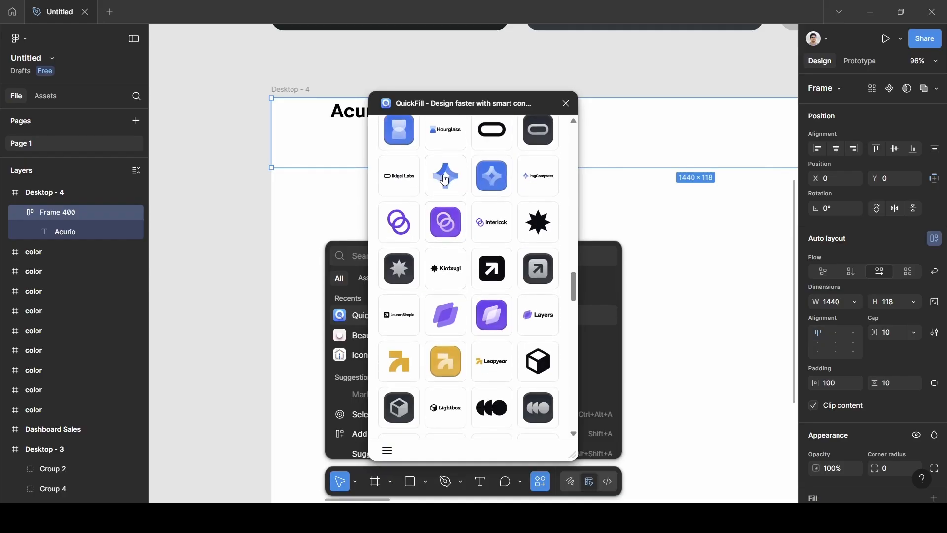
left_click(446, 177)
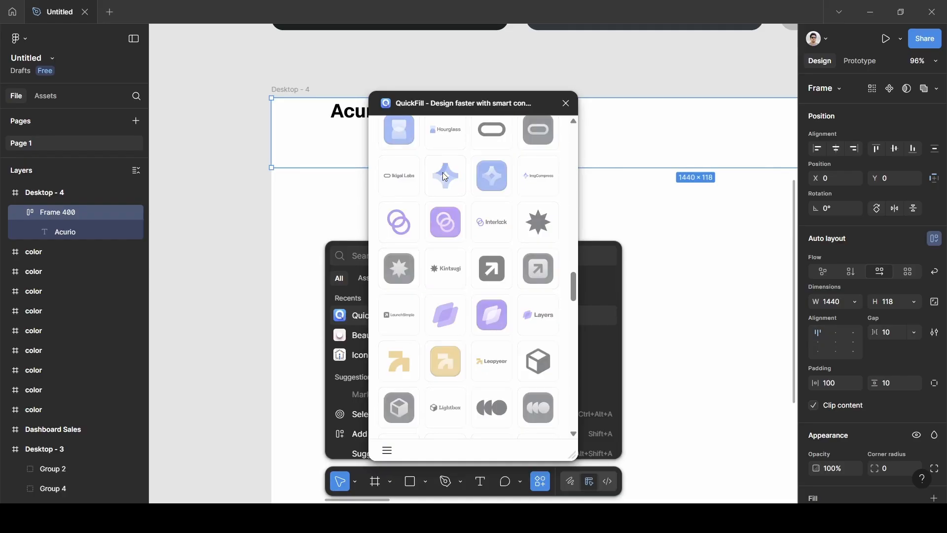
left_click(566, 104)
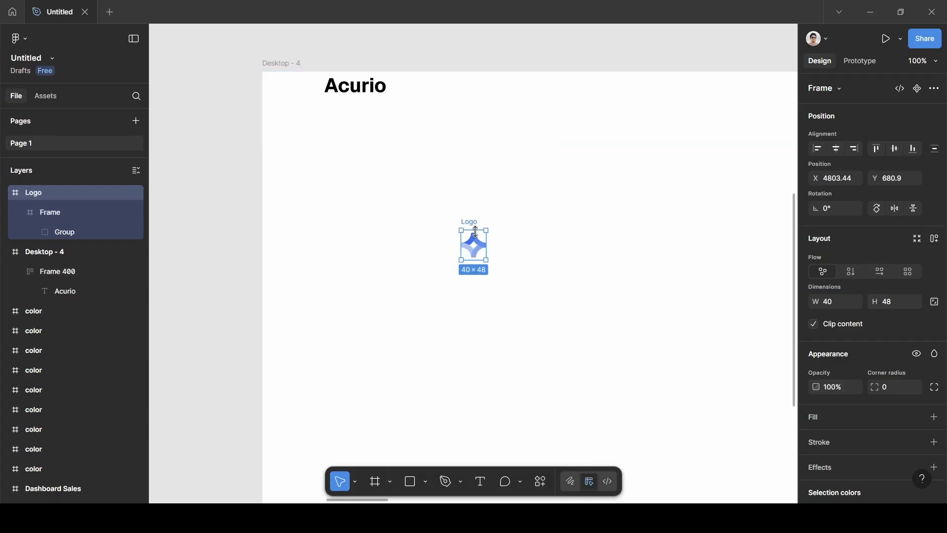
- Move the star logo into the navigation bar's auto layout frame and place it before the "Acurio" text
key("ctrl+x")
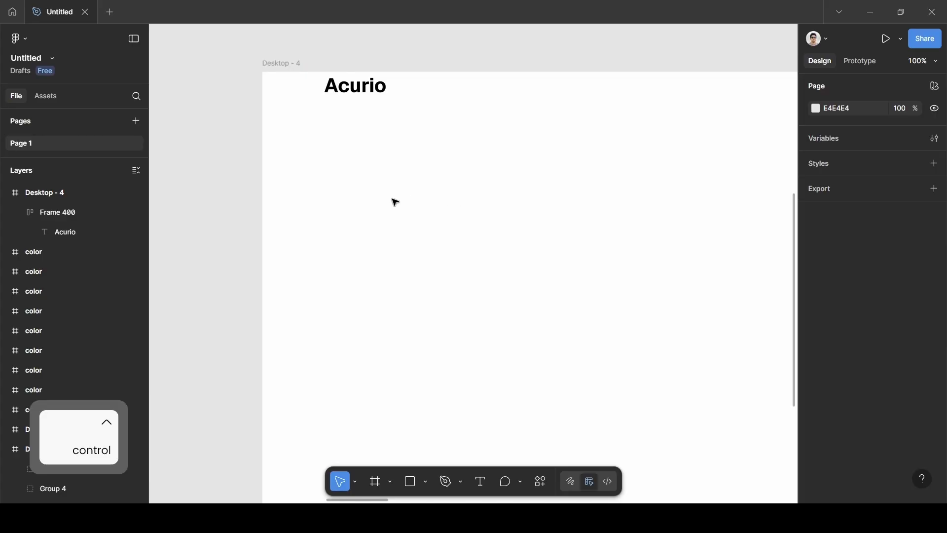
left_click(297, 65)
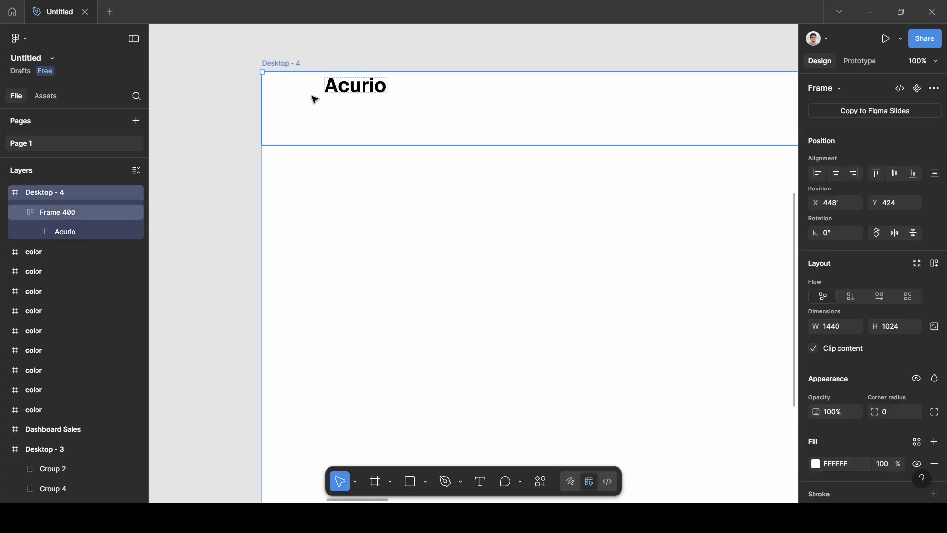
left_click(315, 99)
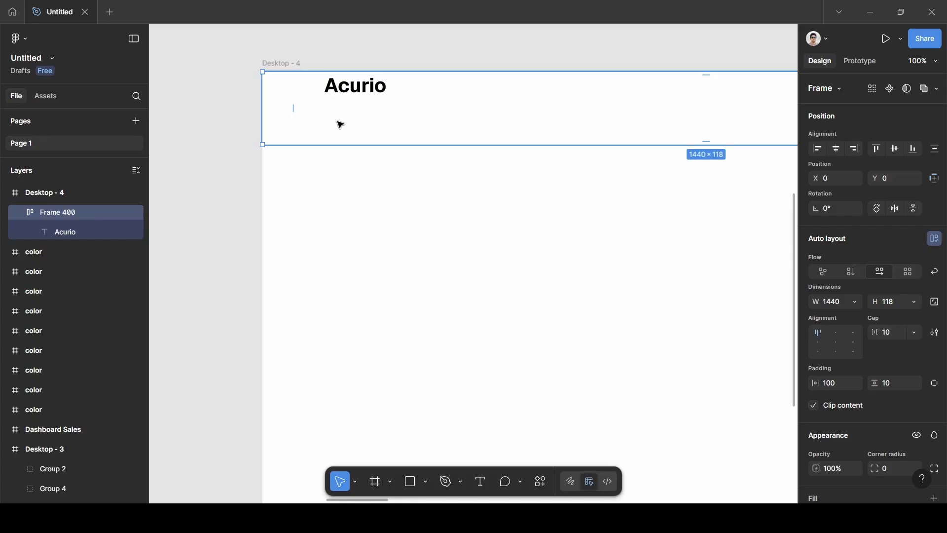
key("ctrl+v")
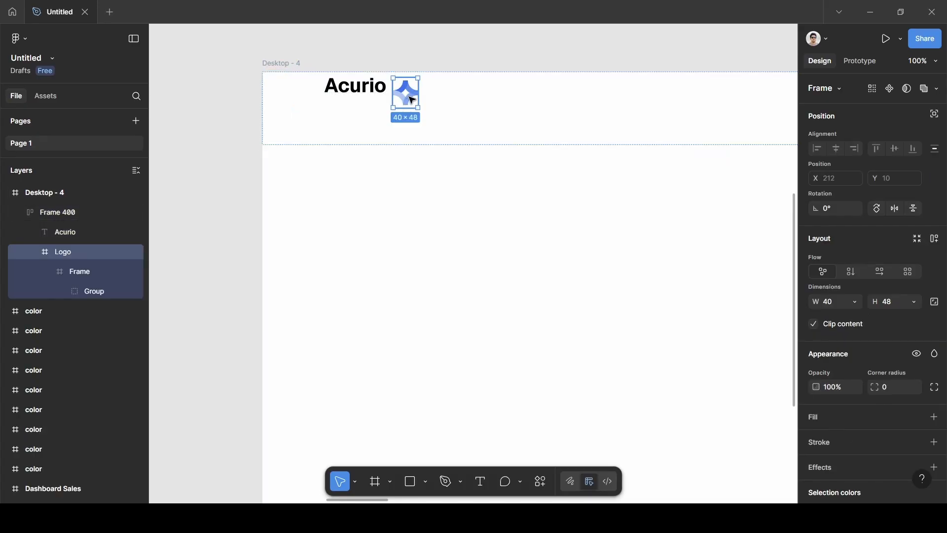
left_click_drag(411, 101, 339, 97)
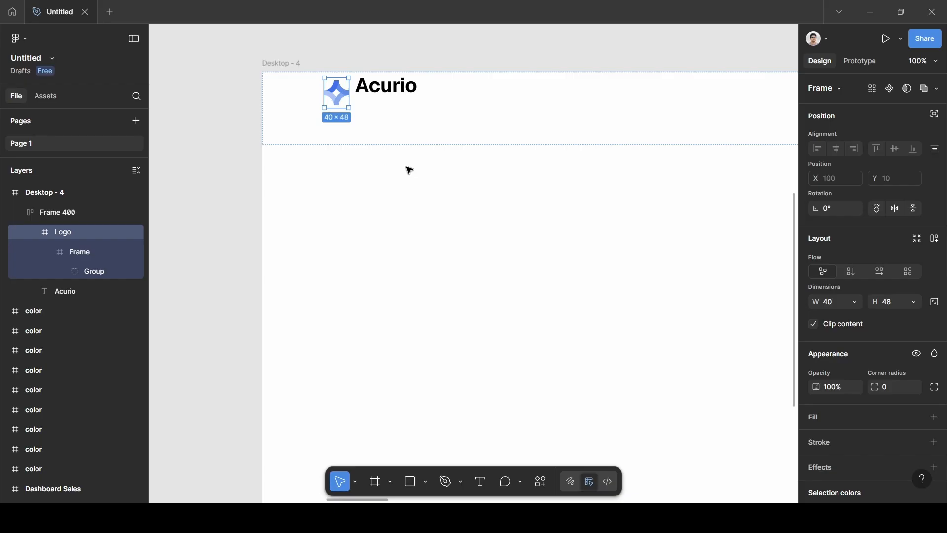
- Scale the star logo proportionally to a width of 32
key("k")
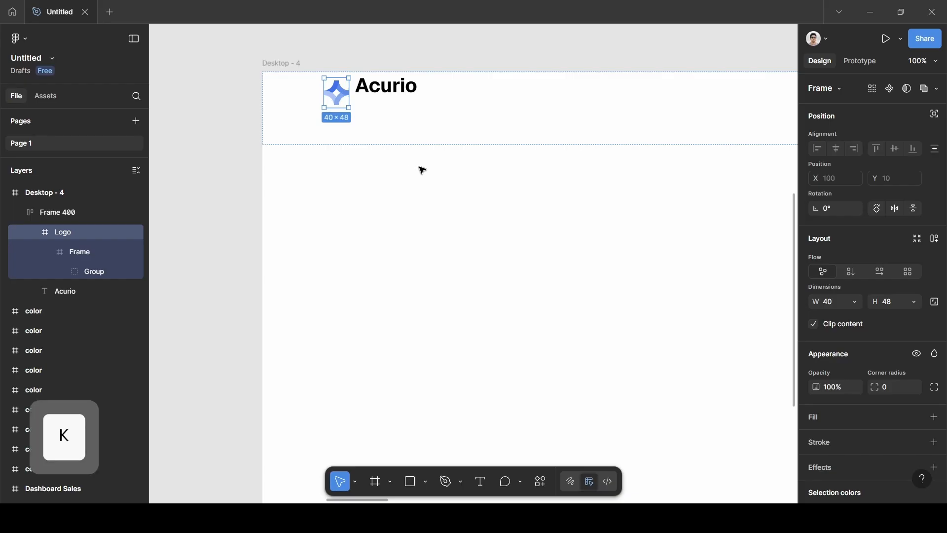
left_click(832, 382)
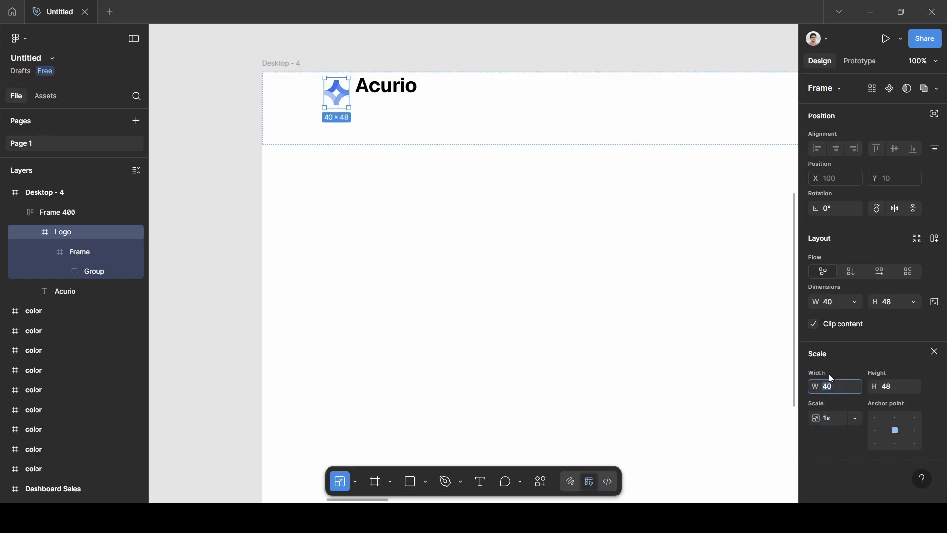
key("BackSpace")
type("32")
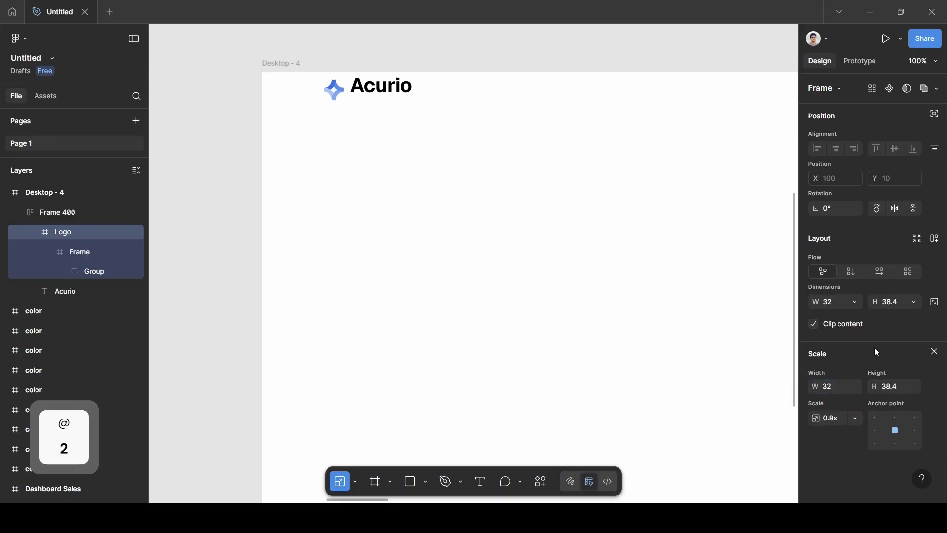
left_click(935, 351)
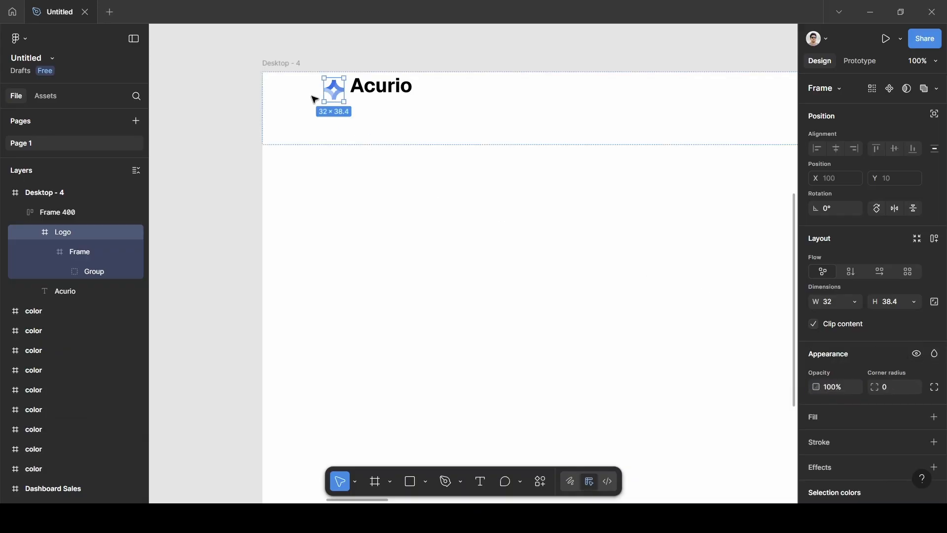
- Wrap the star logo and the "Acurio" text together in a new auto layout frame
left_click(402, 93)
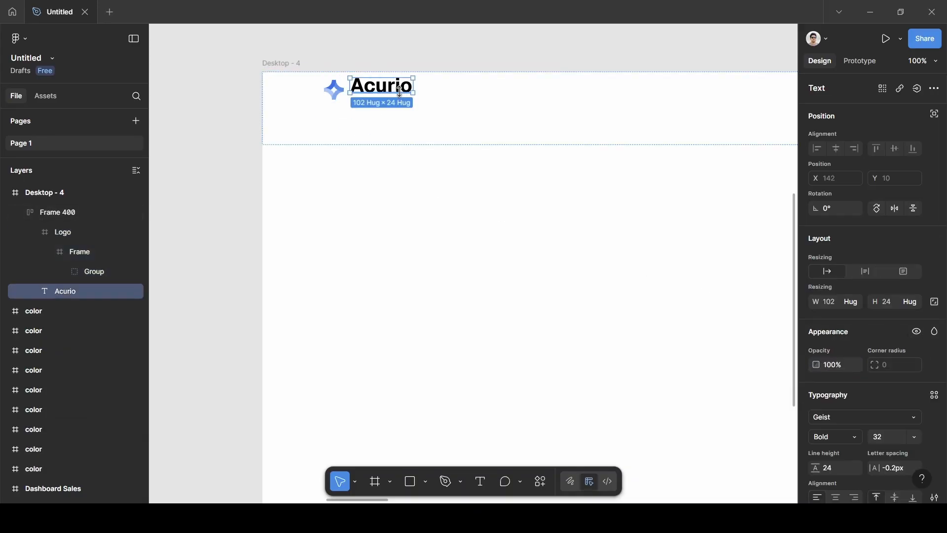
left_click(340, 99, "shift")
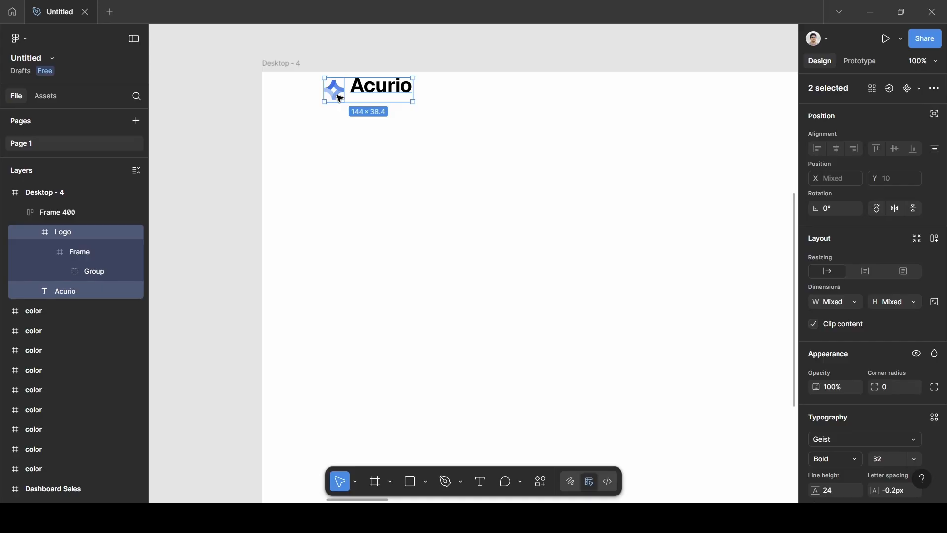
key("shift")
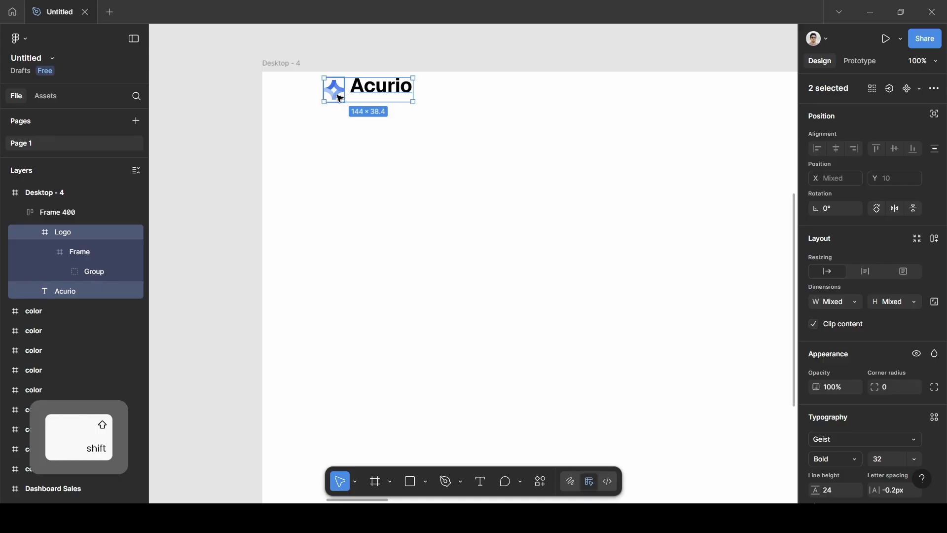
key("shift+a")
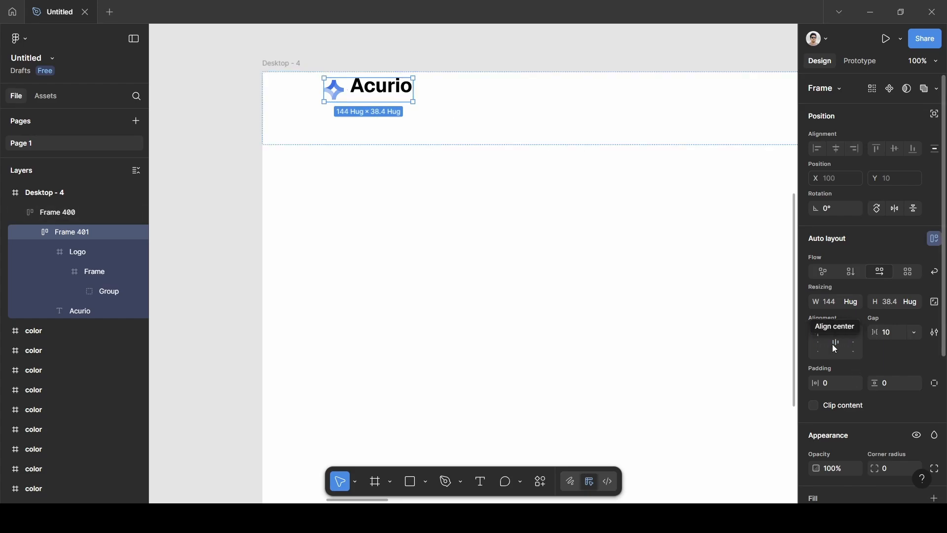
- Align the new logo frame's contents left and vertically centred, with a gap of 6 between them
left_click(819, 345)
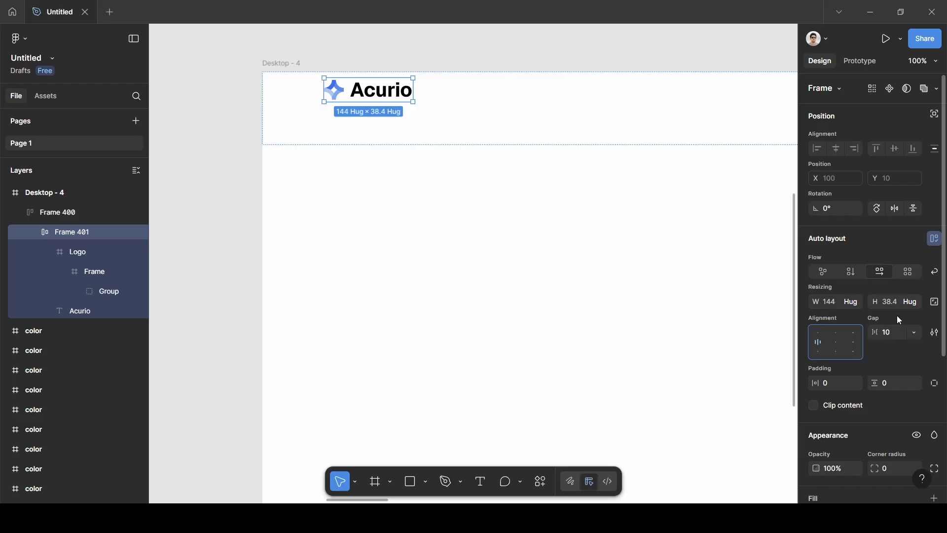
left_click(897, 338)
key("BackSpace")
type("6")
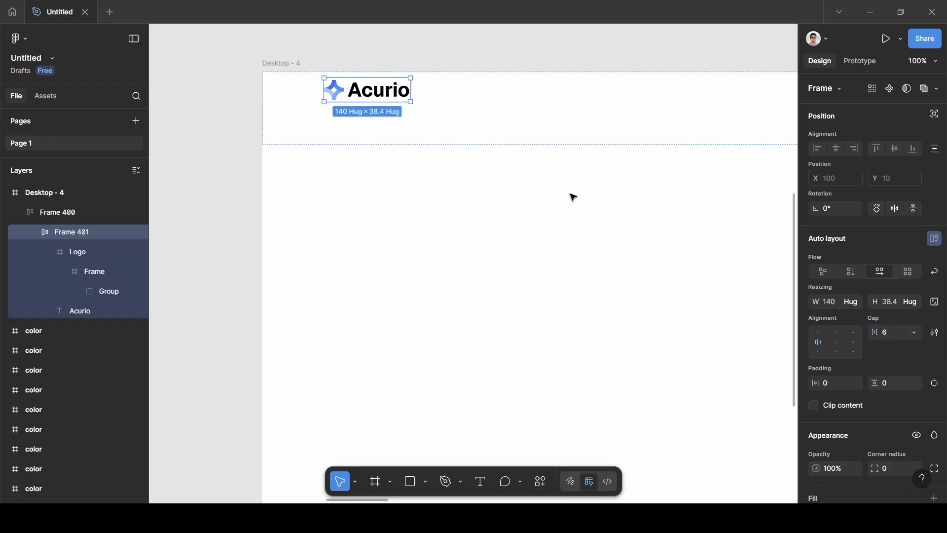
left_click(420, 57)
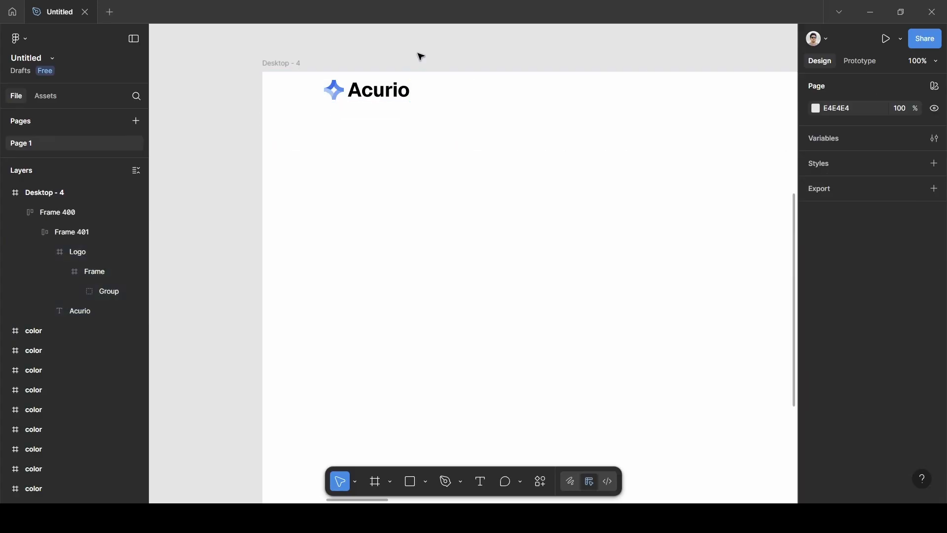
- Collapse the logo and brand name frame inside the navigation bar's layer and lock it
scroll(421, 56, "right", 5)
left_click(338, 106)
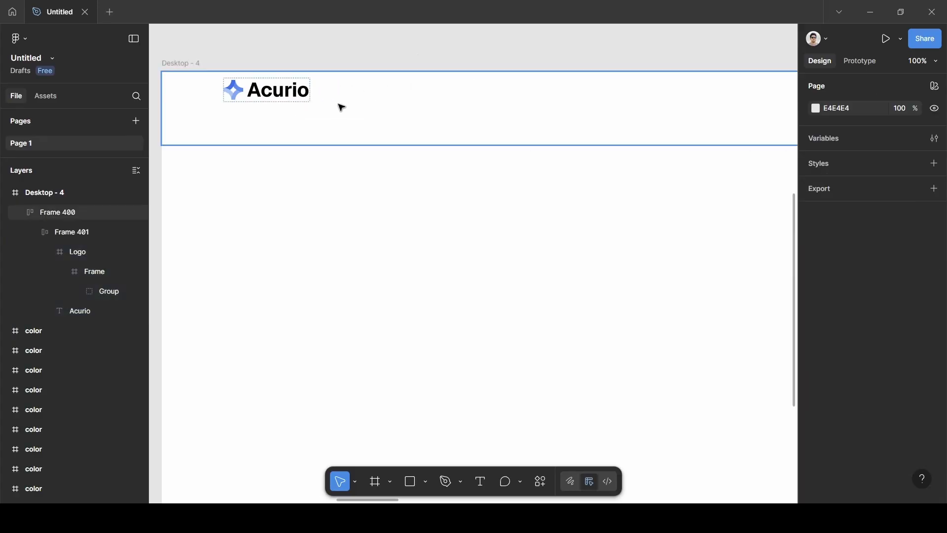
left_click(339, 112)
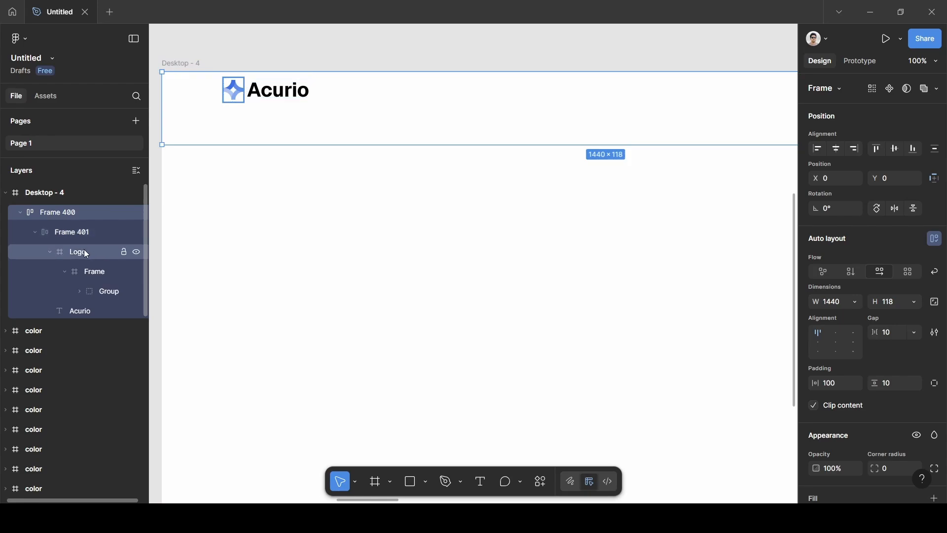
left_click(32, 236)
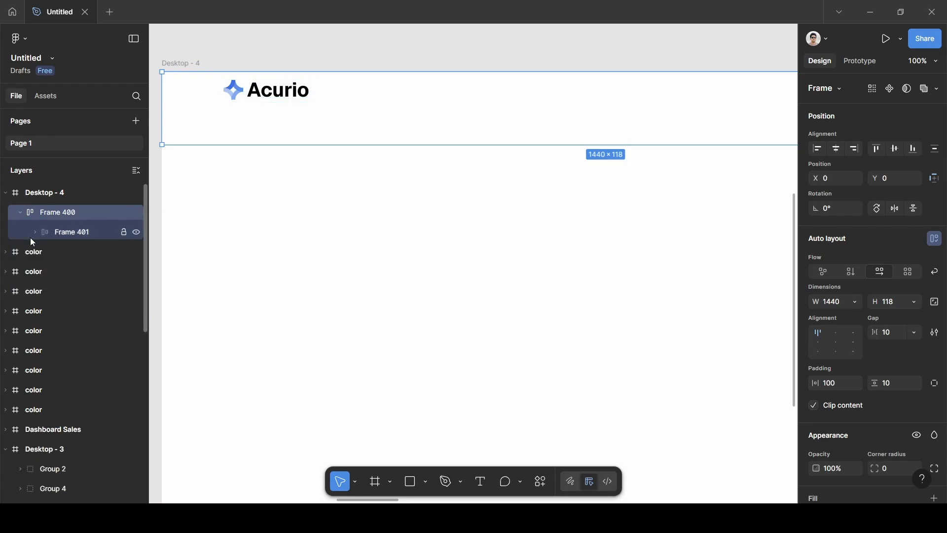
left_click(75, 233)
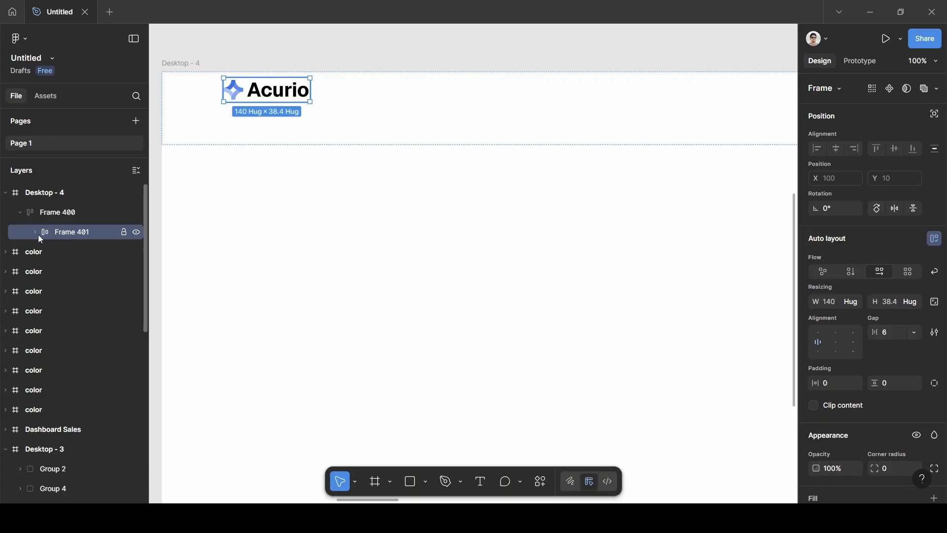
left_click(124, 233)
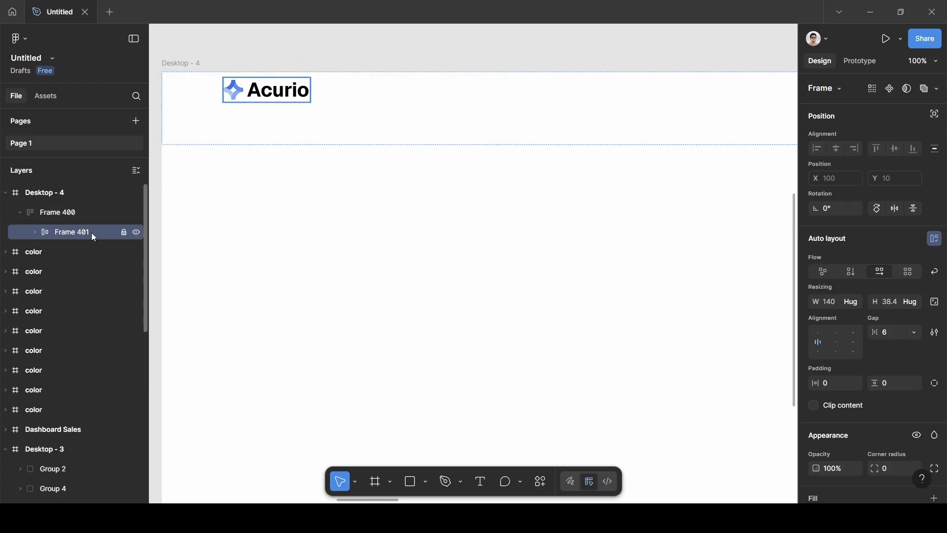
- Rename the navigation bar's auto layout frame to "Navbar"
left_click(65, 215)
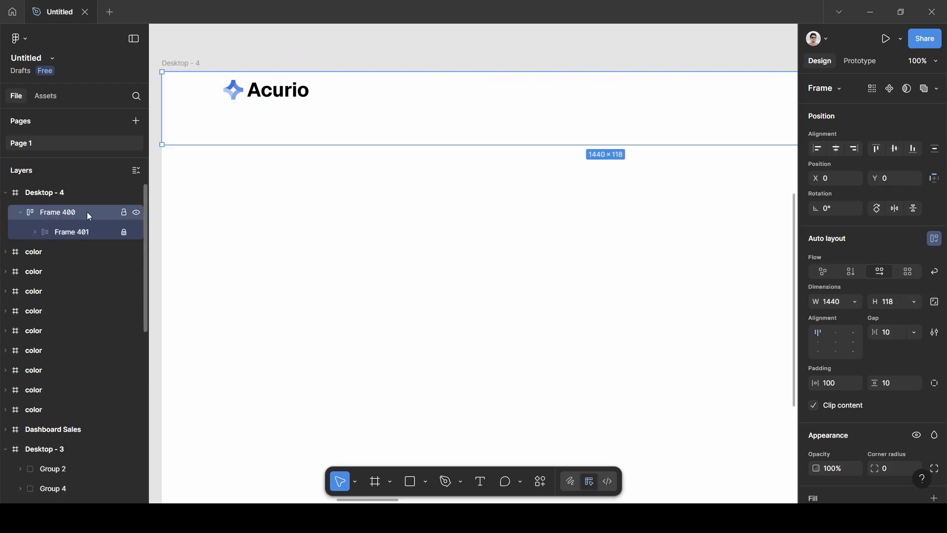
double_click(62, 216)
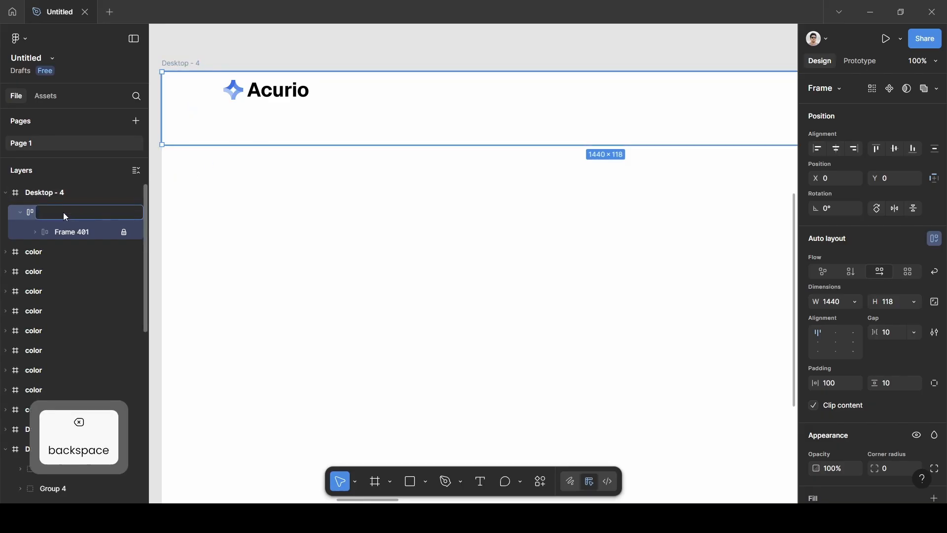
type("Navbar")
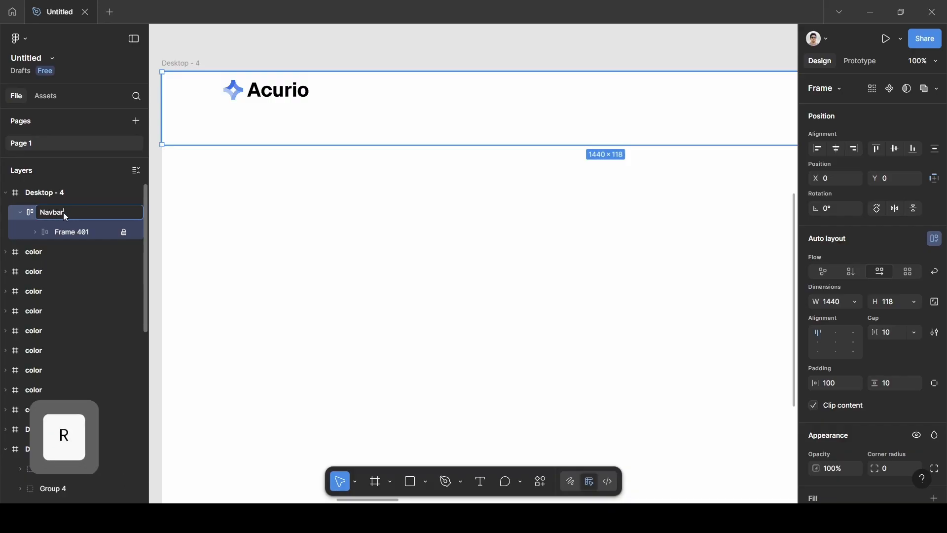
left_click(217, 39)
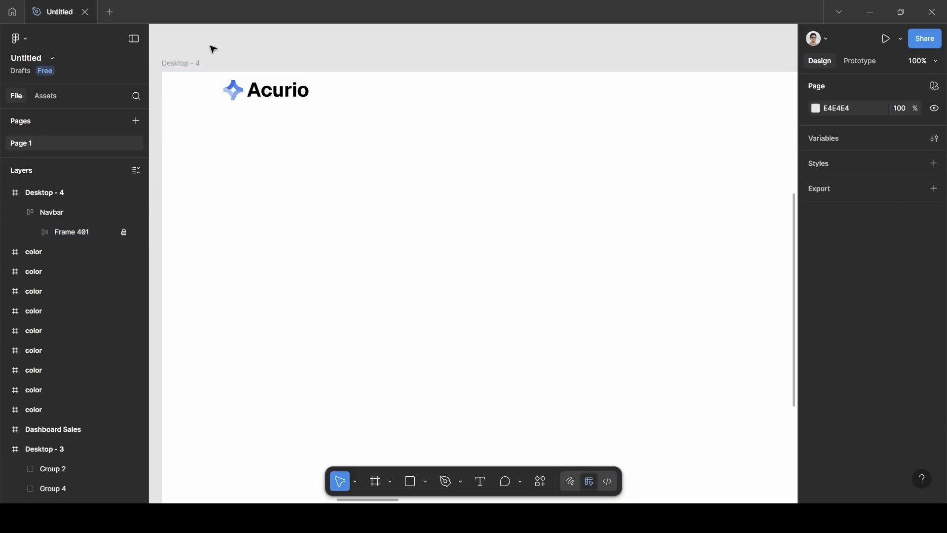
- Rename the locked frame holding the star and brand name to "Logo" and collapse the Navbar layer
double_click(69, 232)
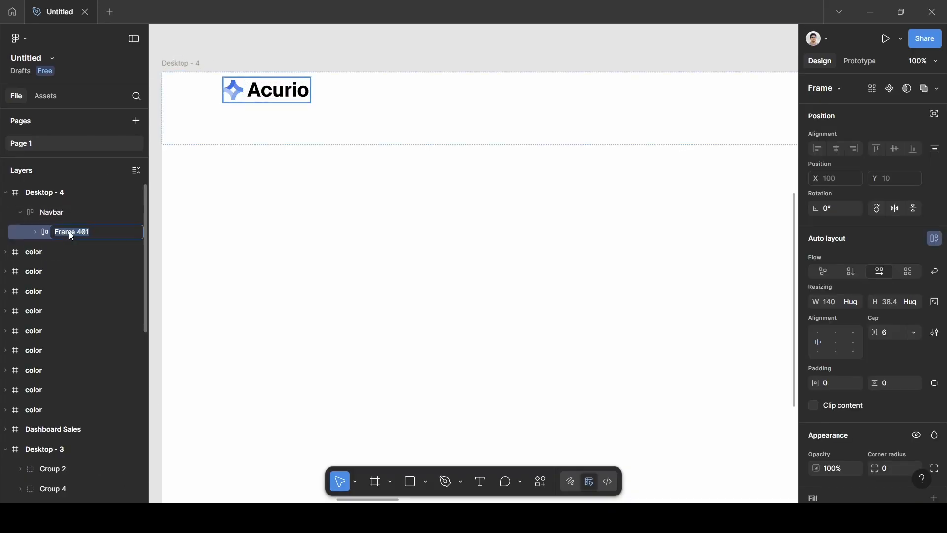
key("BackSpace")
type("Logo")
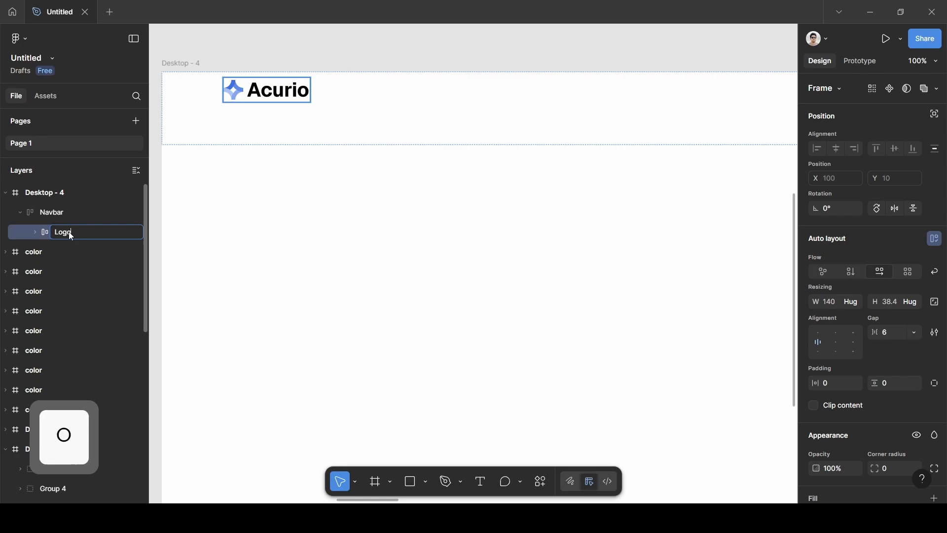
left_click(161, 46)
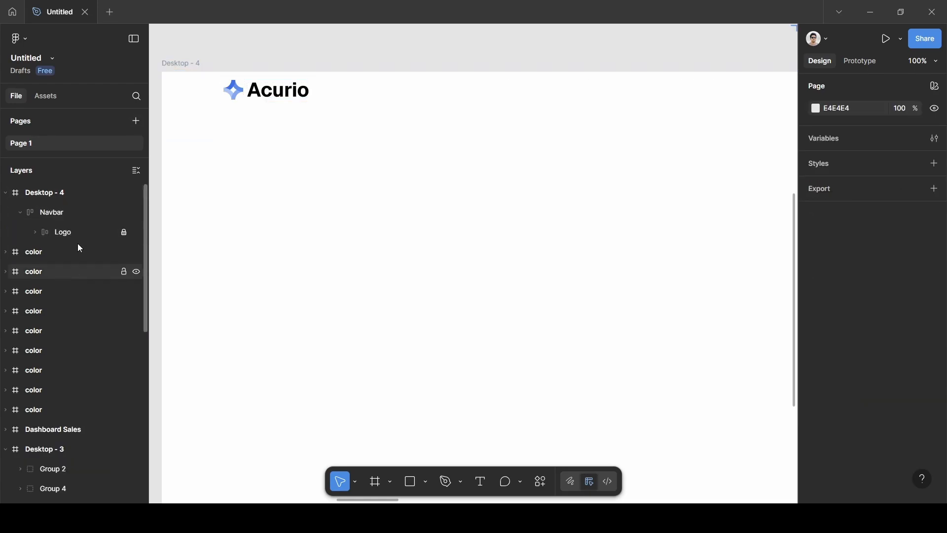
left_click(20, 213)
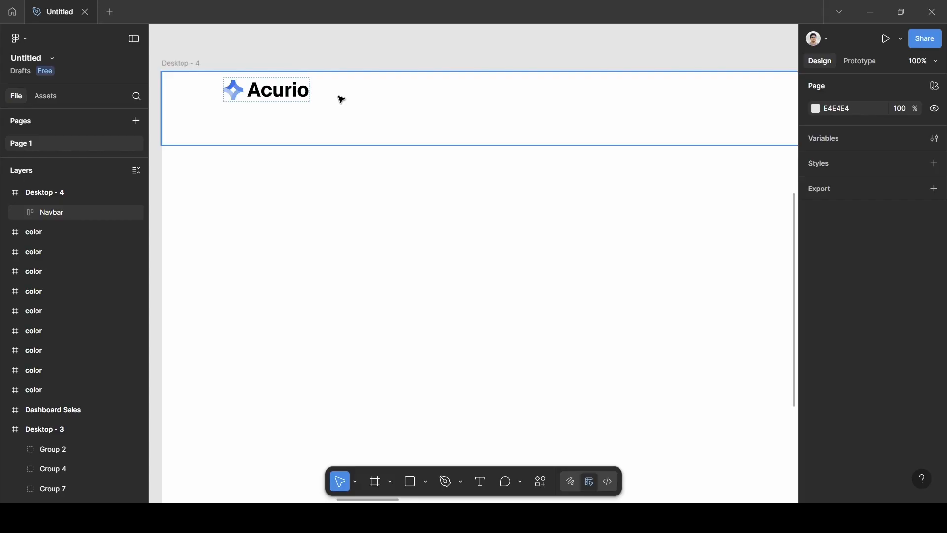
- Add the text "Feature" inside the Navbar frame, following the logo
left_click(436, 115)
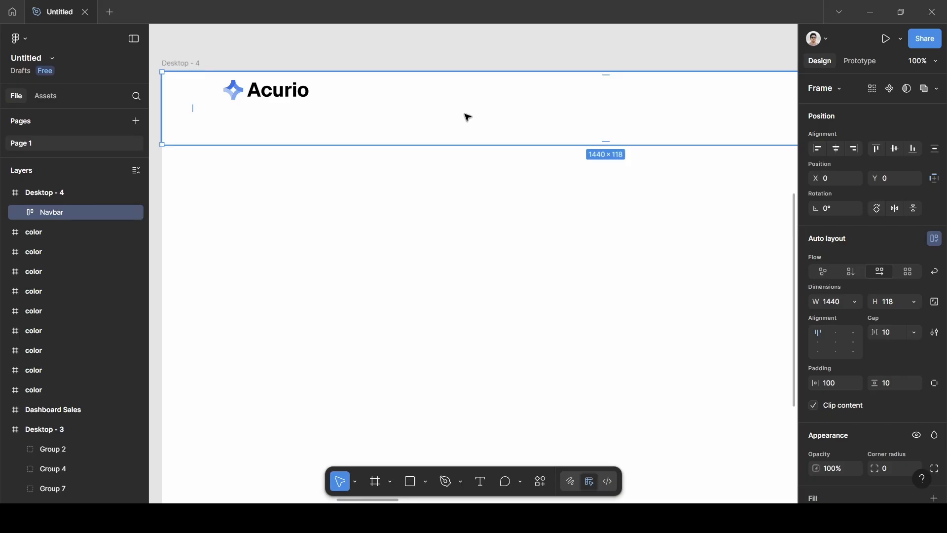
key("t")
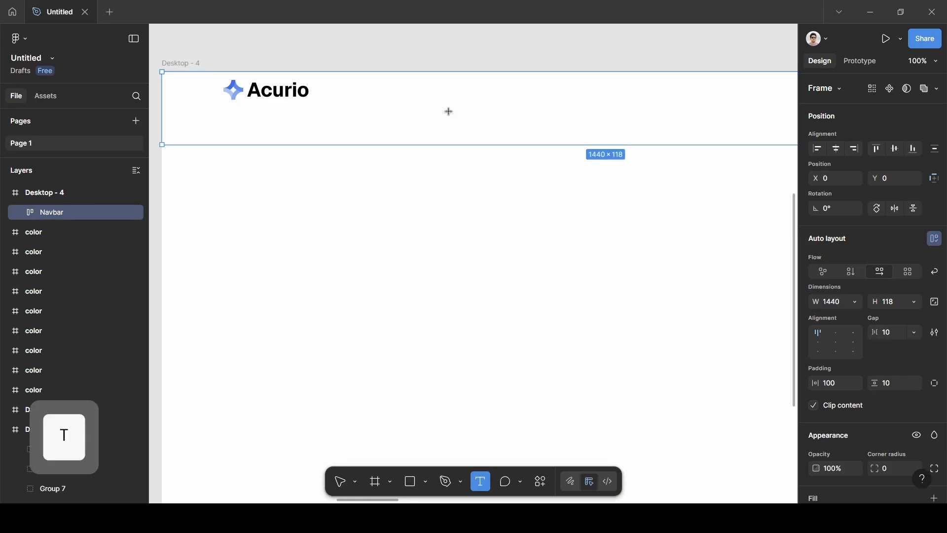
left_click(378, 94)
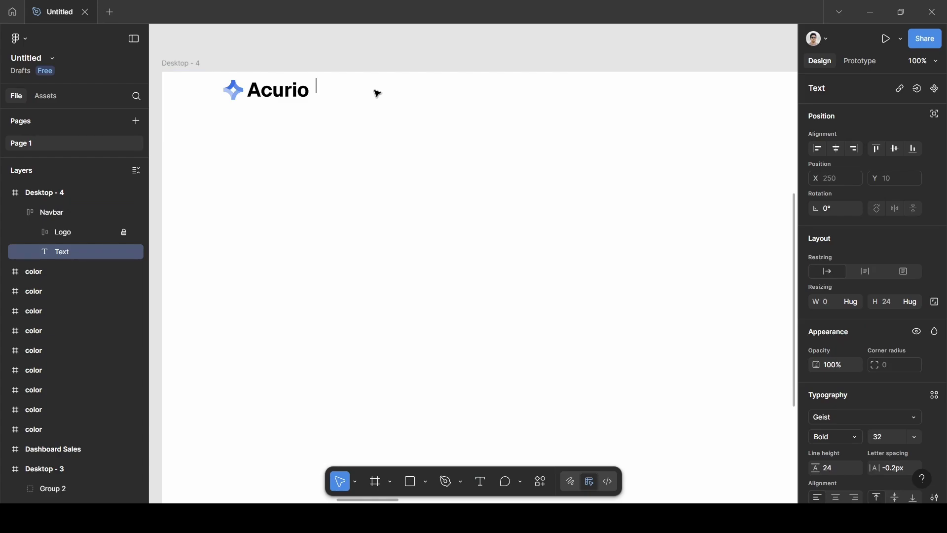
type("Fea")
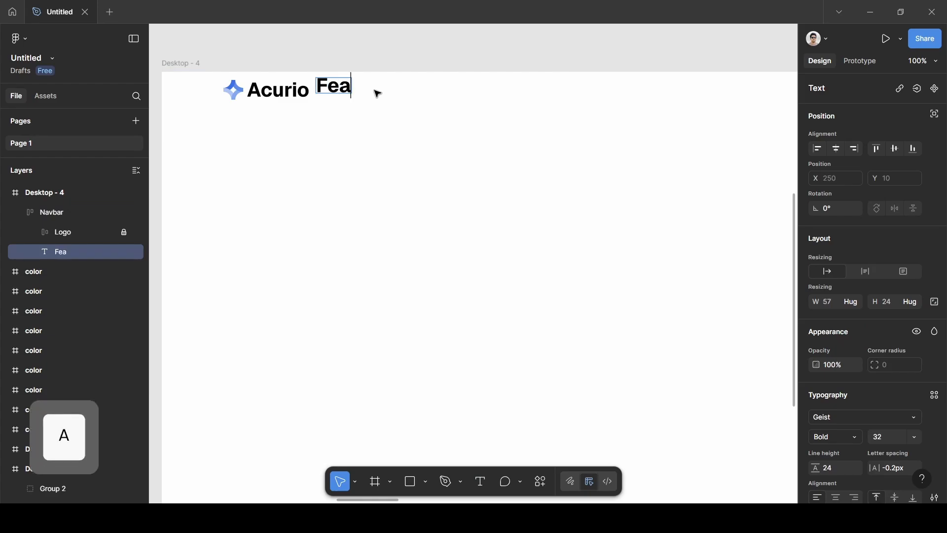
type("ture")
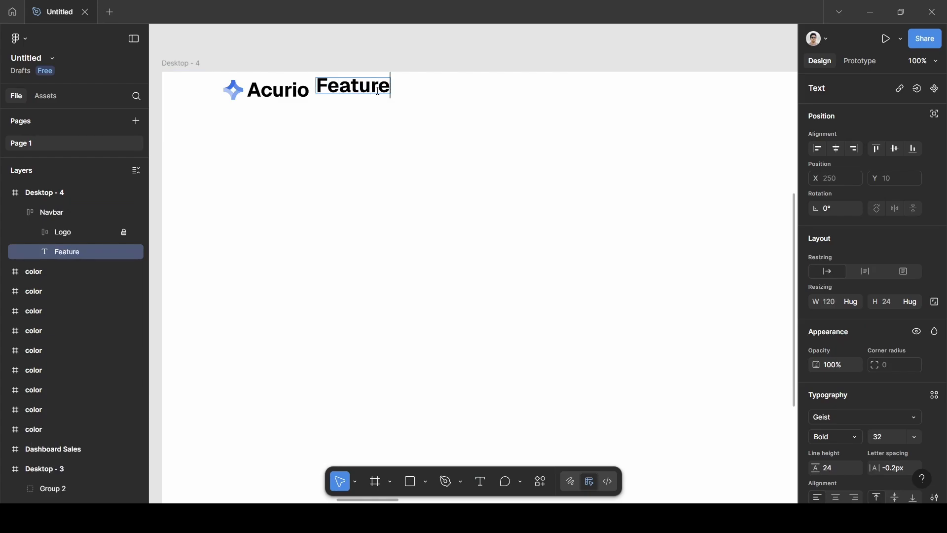
key("Escape")
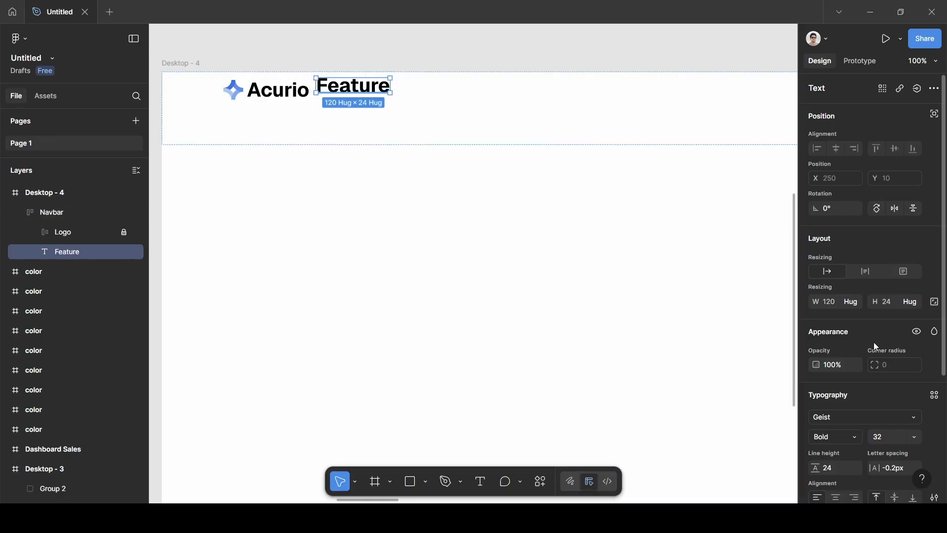
- Set the "Feature" text to font size 16 and Regular weight
scroll(874, 341, "down", 4)
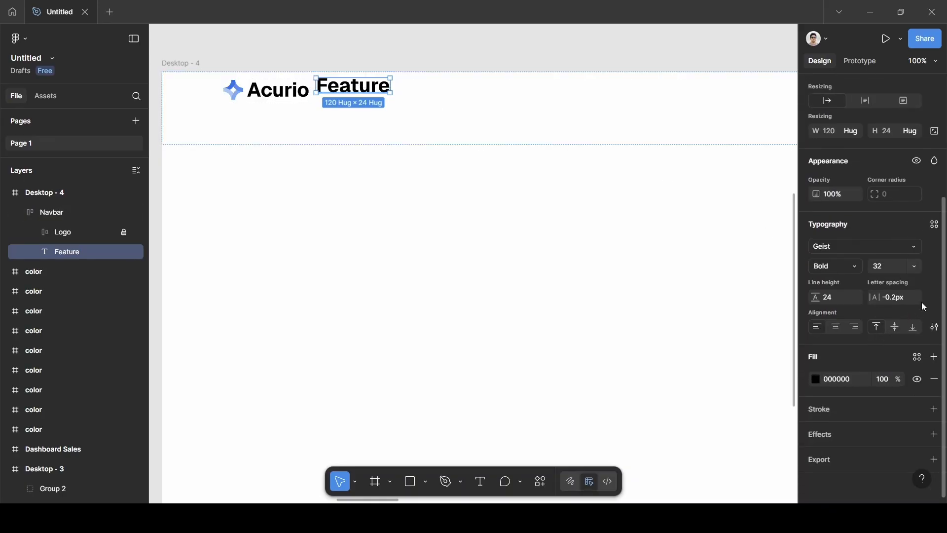
left_click(920, 271)
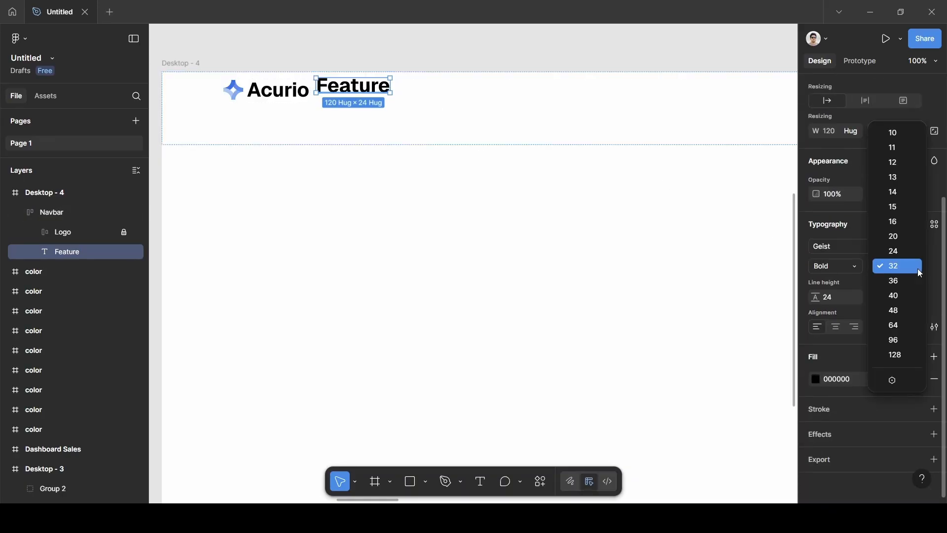
left_click(907, 223)
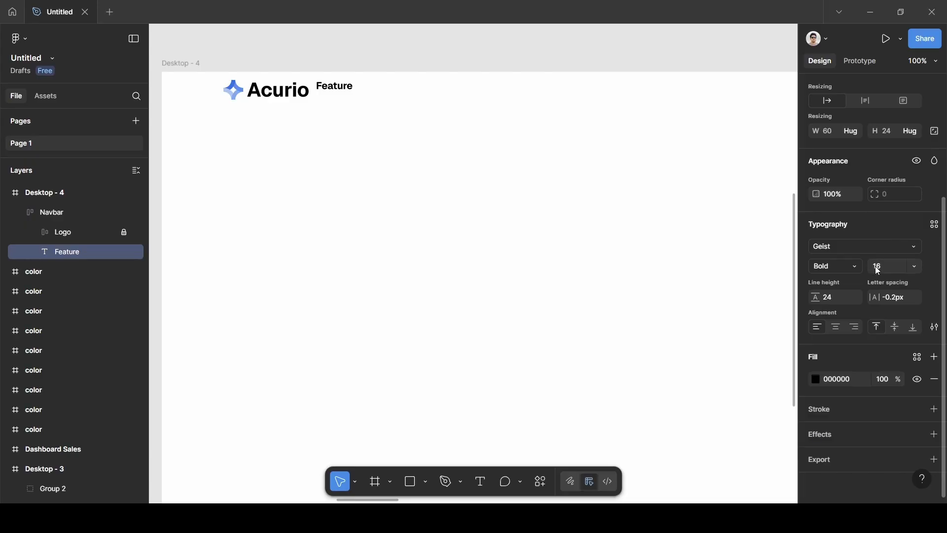
left_click(854, 265)
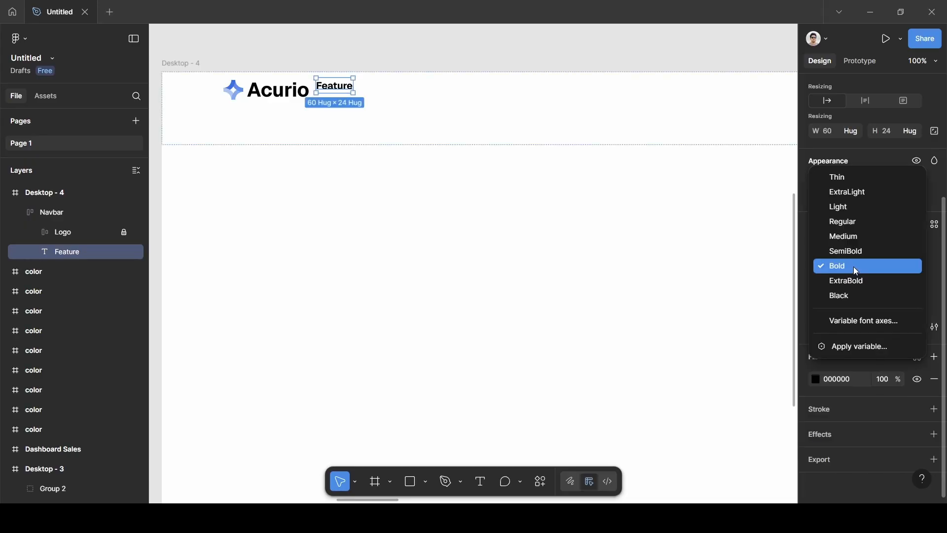
left_click(859, 225)
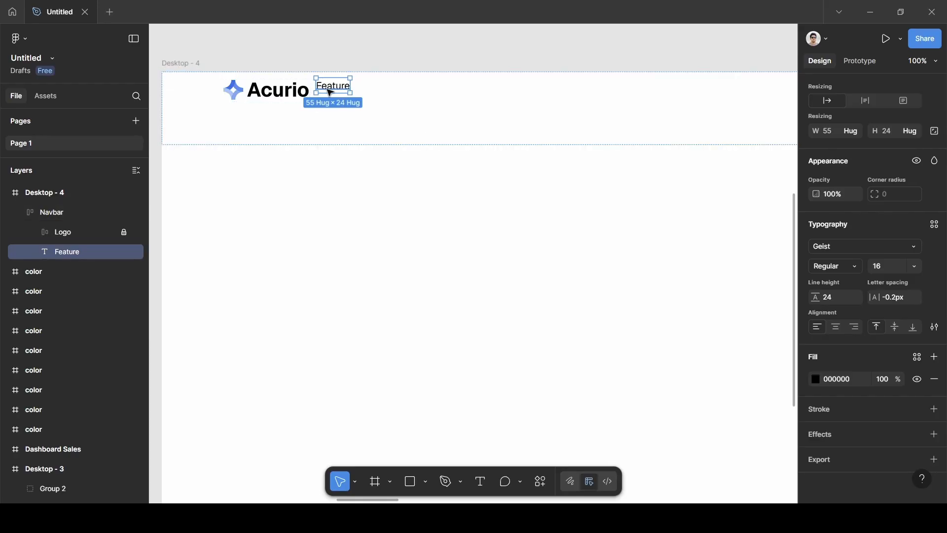
- Wrap the "Feature" text in its own auto layout frame with a horizontal padding of 16
key("shift+a")
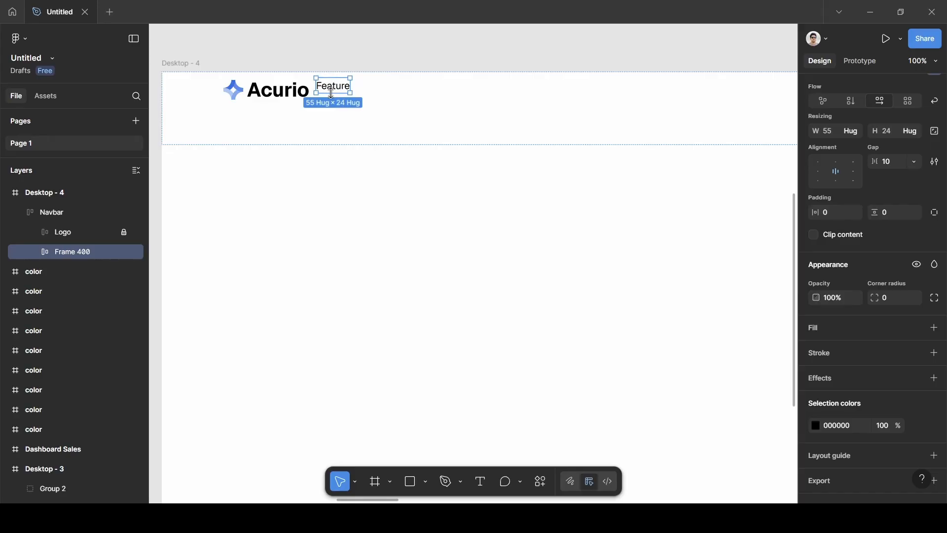
scroll(332, 93, "up", 5)
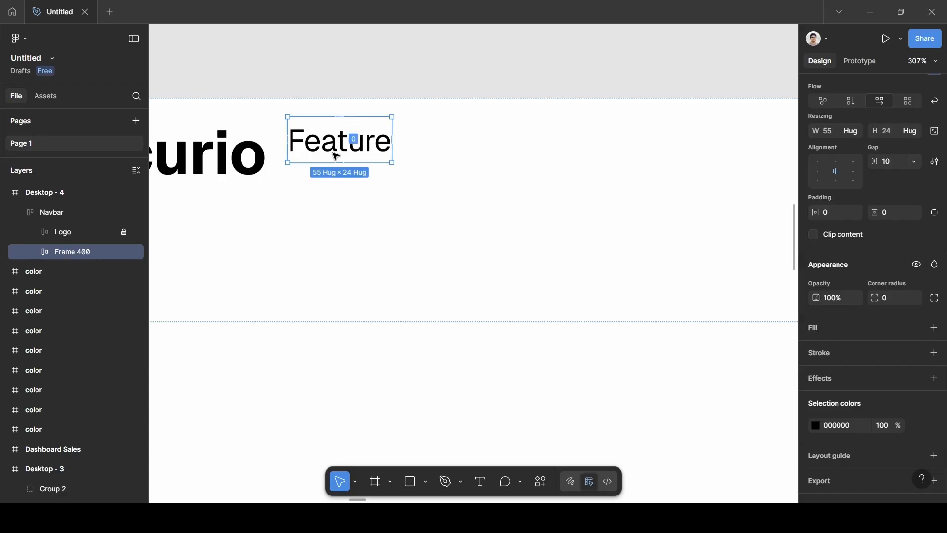
left_click(829, 217)
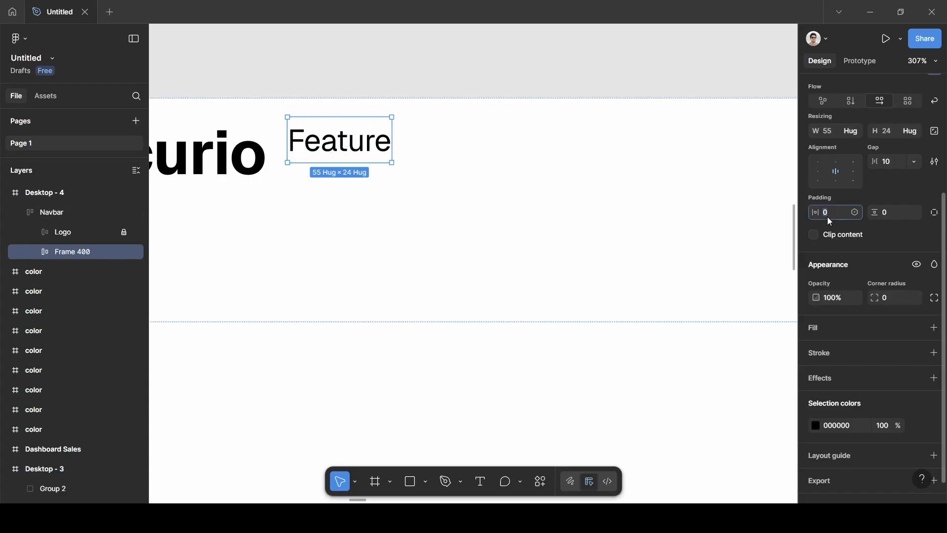
key("BackSpace")
type("16")
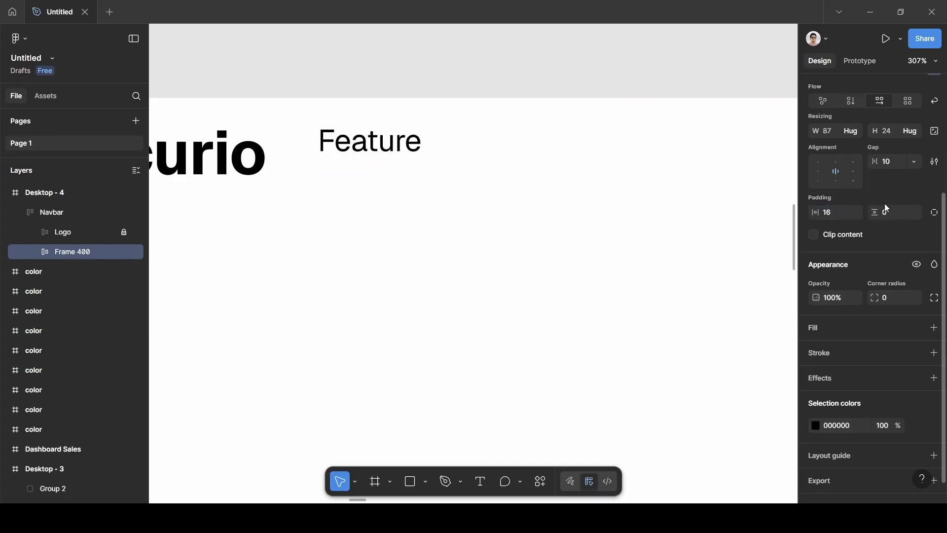
- Set the vertical padding of the "Feature" auto layout frame to 8
left_click(886, 209)
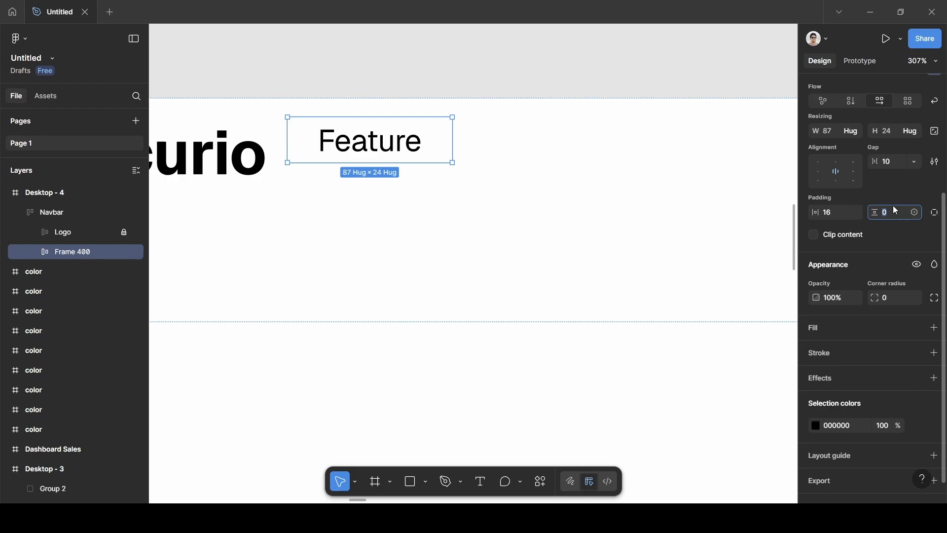
type("8")
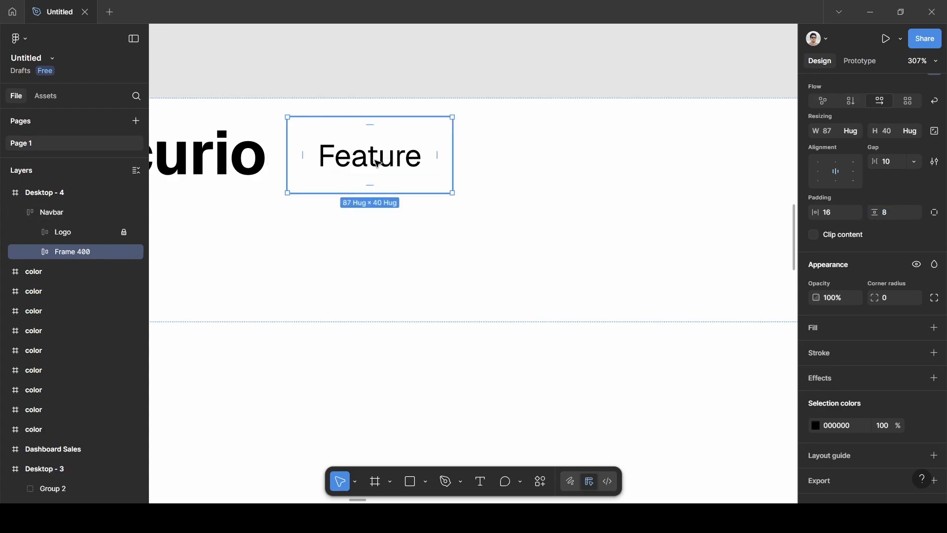
left_click_drag(363, 168, 412, 159)
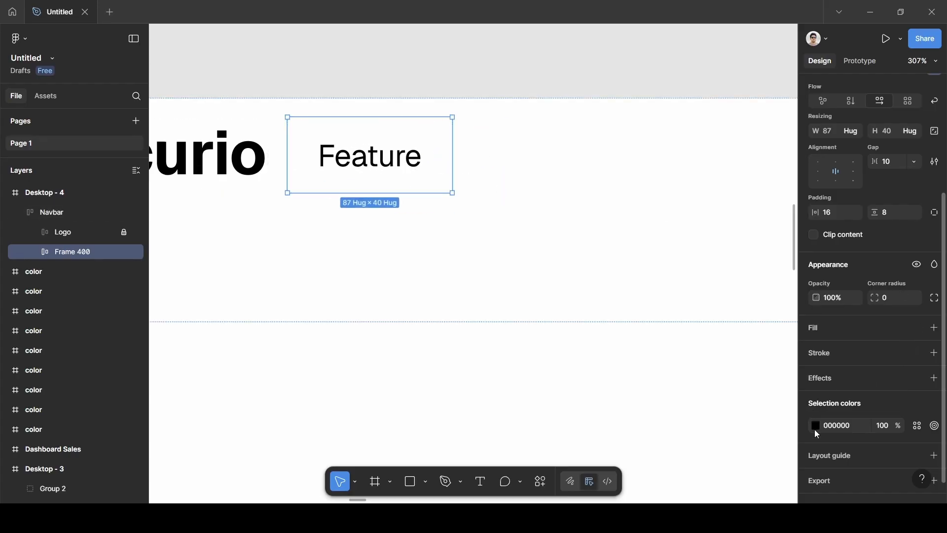
- Fill the "Feature" text with the dark color 1D1F20 sampled from its color swatch above the frame
scroll(420, 233, "down", 5)
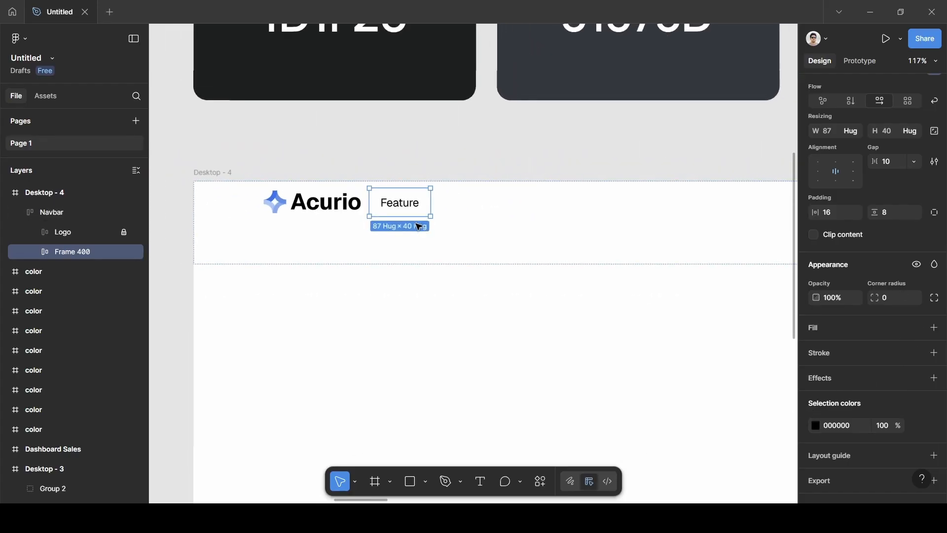
double_click(410, 209)
scroll(671, 240, "up", 5)
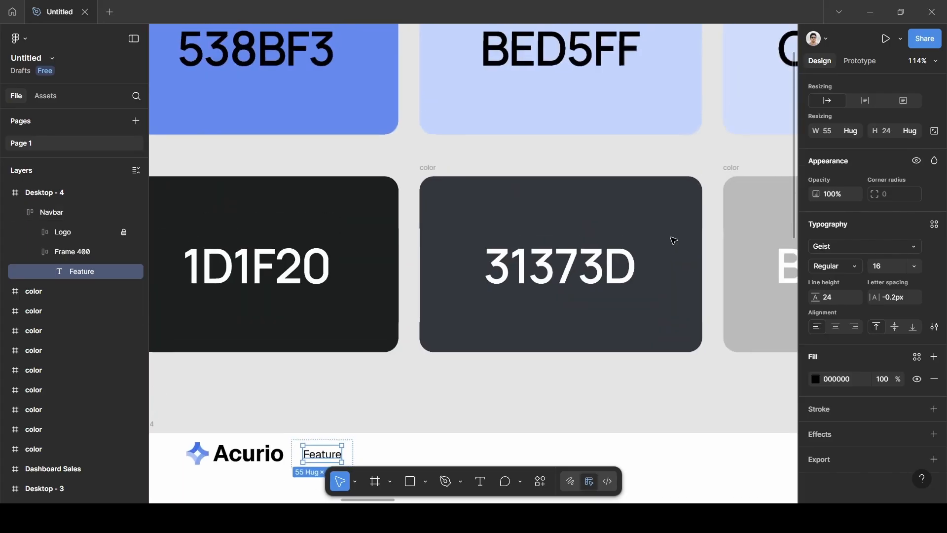
scroll(668, 243, "down", 3)
scroll(663, 245, "down", 3)
scroll(661, 245, "down", 1)
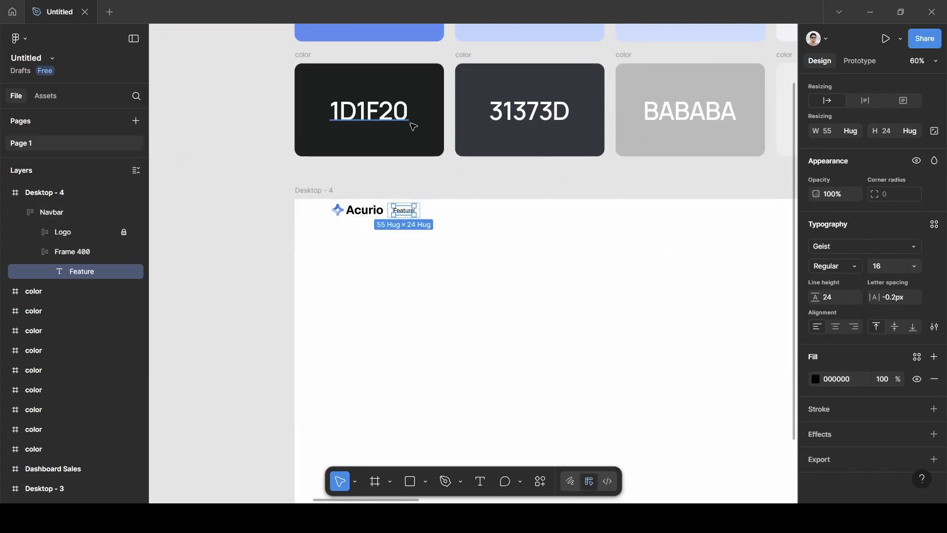
left_click(817, 379)
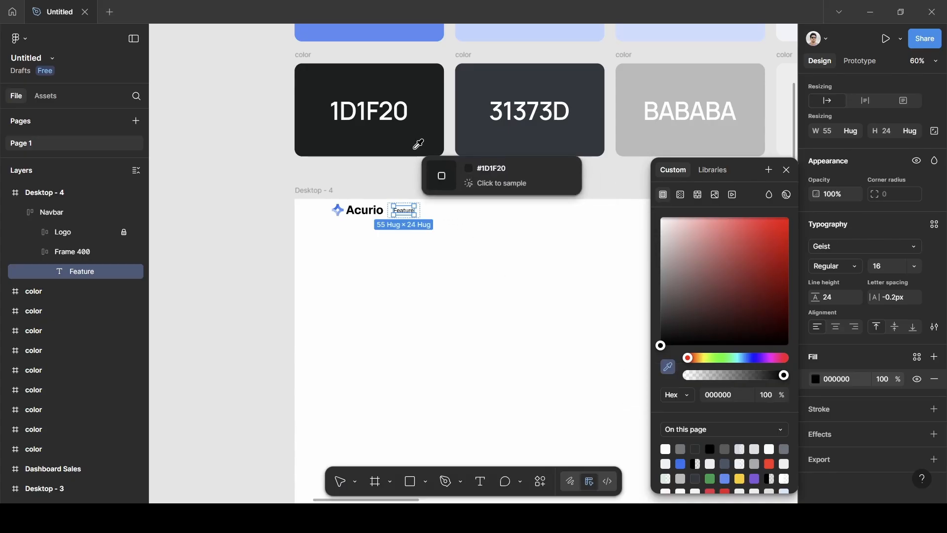
left_click(419, 143)
left_click(786, 171)
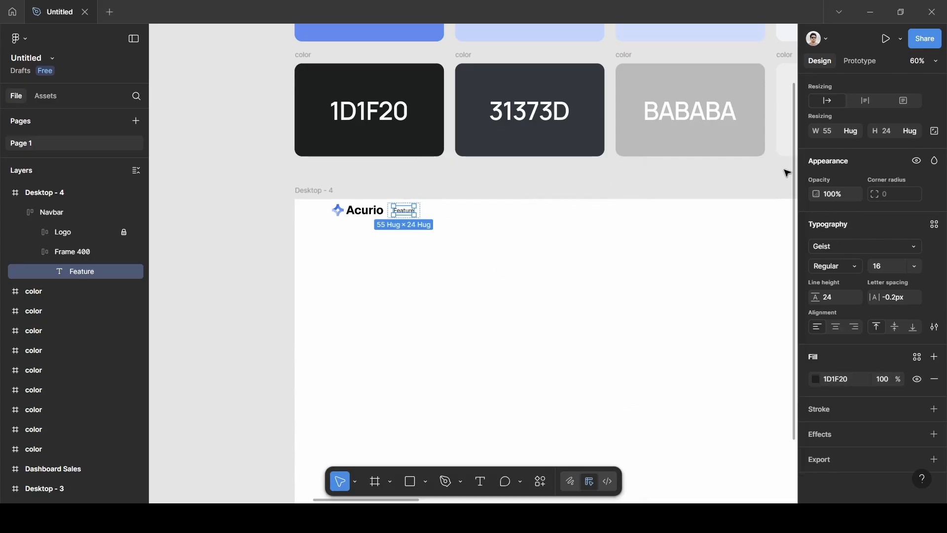
left_click(471, 187)
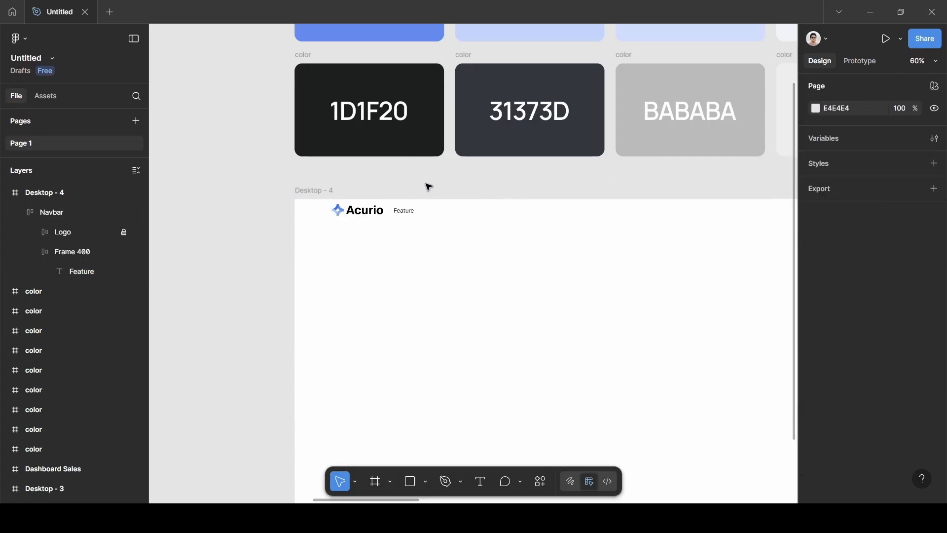
- Examine the padding and text settings of the "Features" link in the reference design's navbar
scroll(428, 186, "left", 15)
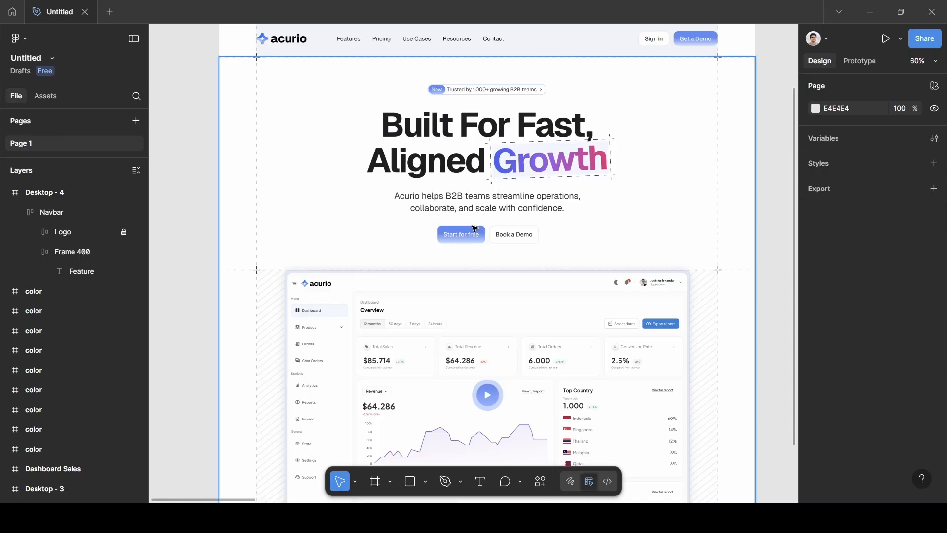
scroll(474, 228, "up", 1)
scroll(402, 152, "up", 6)
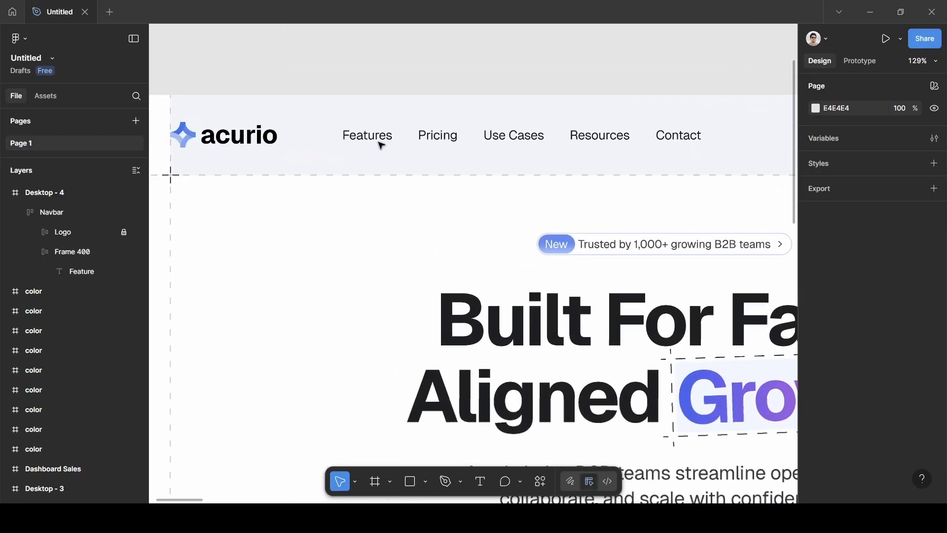
left_click(380, 144)
double_click(381, 144)
double_click(380, 144)
double_click(375, 140)
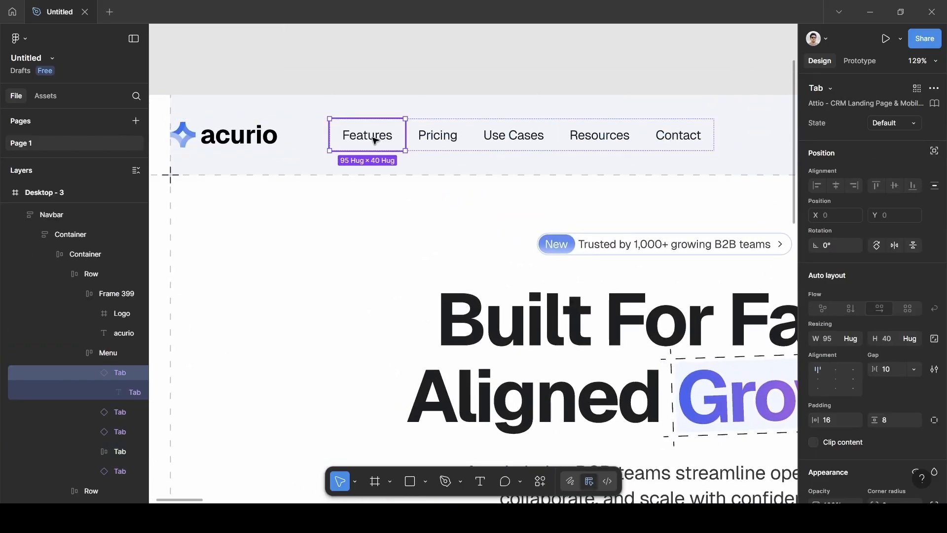
double_click(374, 141)
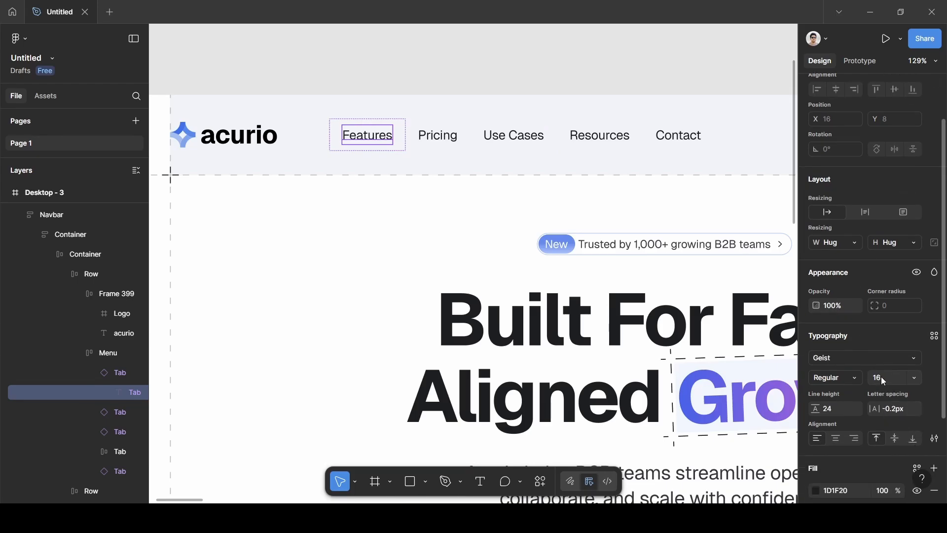
left_click(306, 89)
- Examine the typography and fill of the "acurio" brand text in the reference design's navbar
left_click(239, 133)
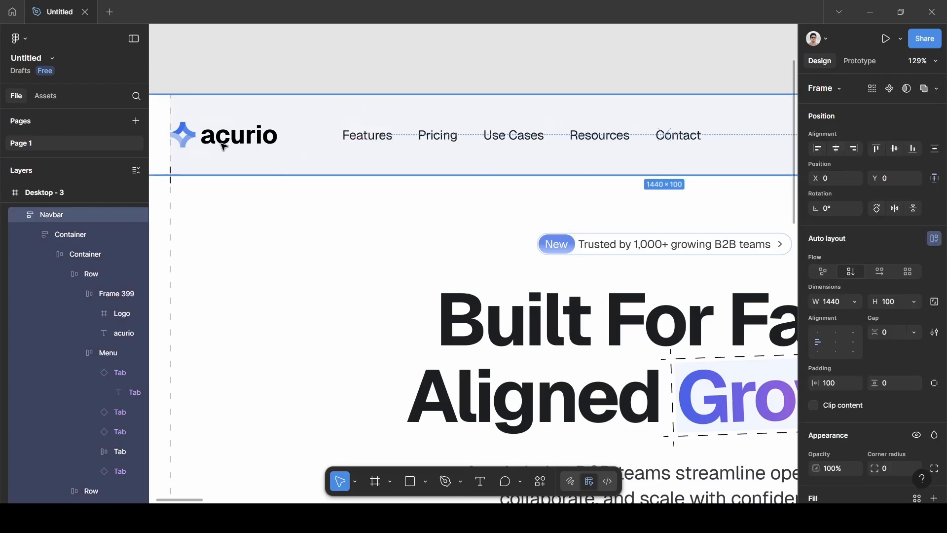
double_click(236, 141)
double_click(236, 141)
double_click(236, 141)
double_click(236, 140)
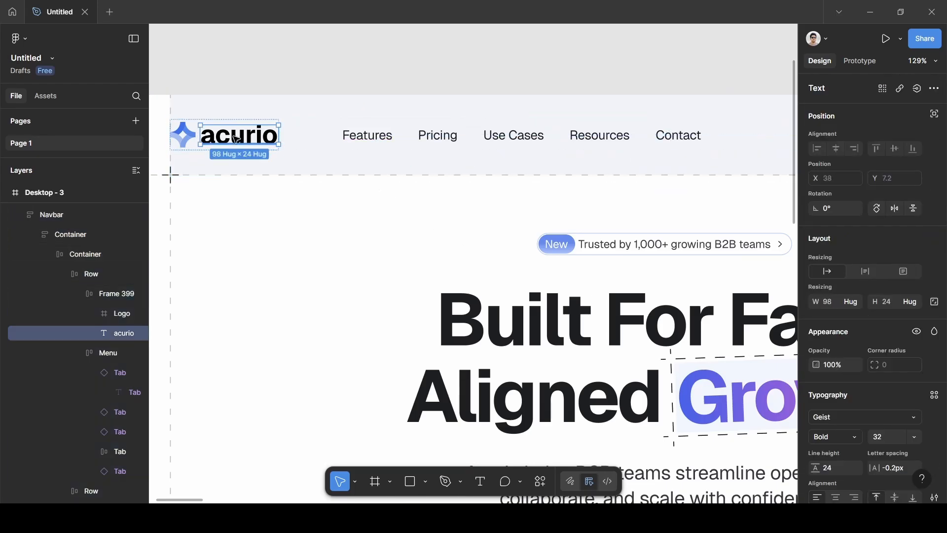
scroll(866, 418, "down", 3)
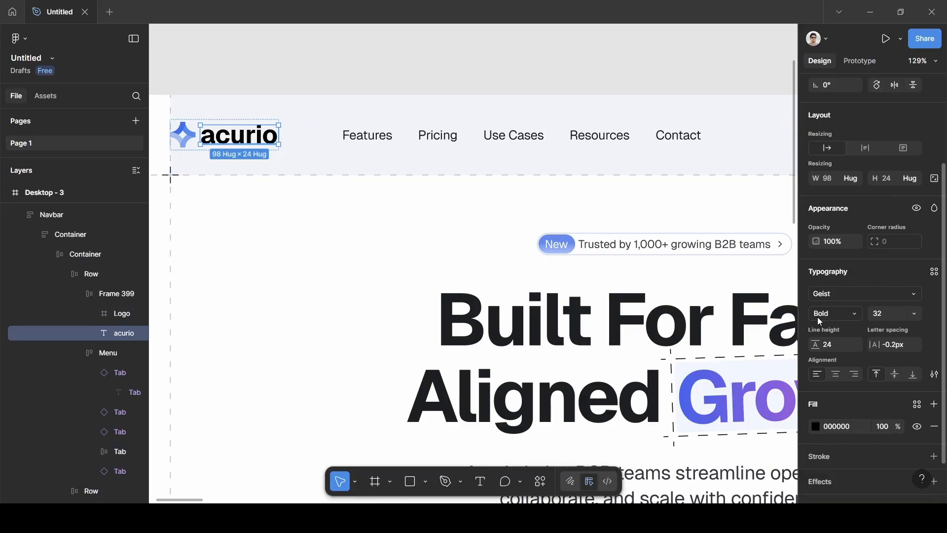
left_click(641, 93)
- Duplicate the "Feature" link frame in the Desktop - 4 navbar four times to make a row of five links
scroll(641, 93, "down", 5)
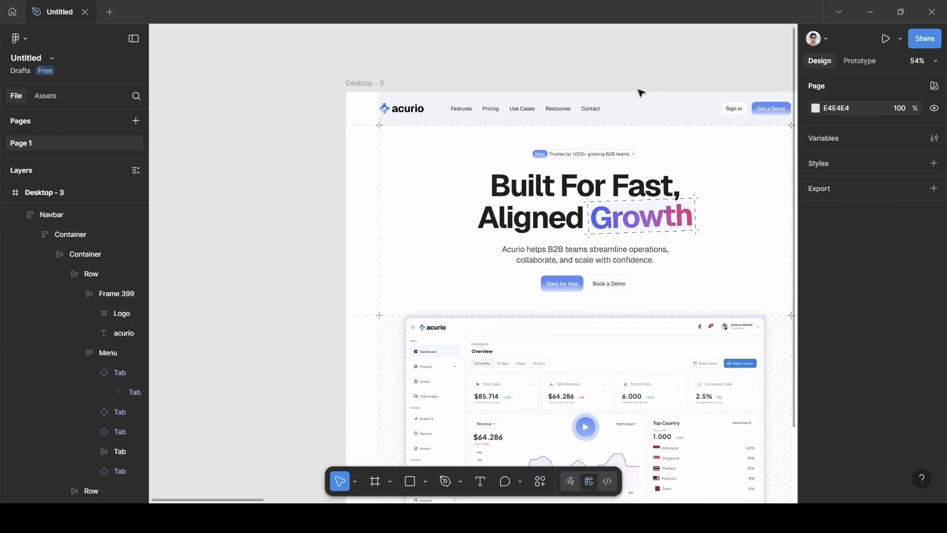
scroll(641, 95, "right", 5)
scroll(641, 93, "up", 3)
scroll(640, 93, "left", 7)
scroll(626, 110, "right", 4)
scroll(626, 110, "down", 1)
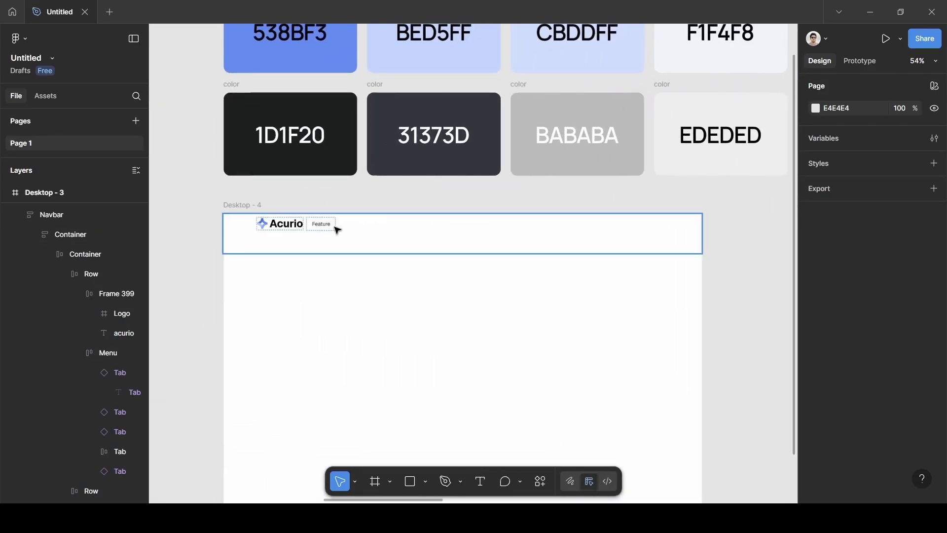
scroll(338, 231, "up", 5)
scroll(338, 230, "left", 2)
scroll(337, 230, "down", 1)
left_click(381, 201)
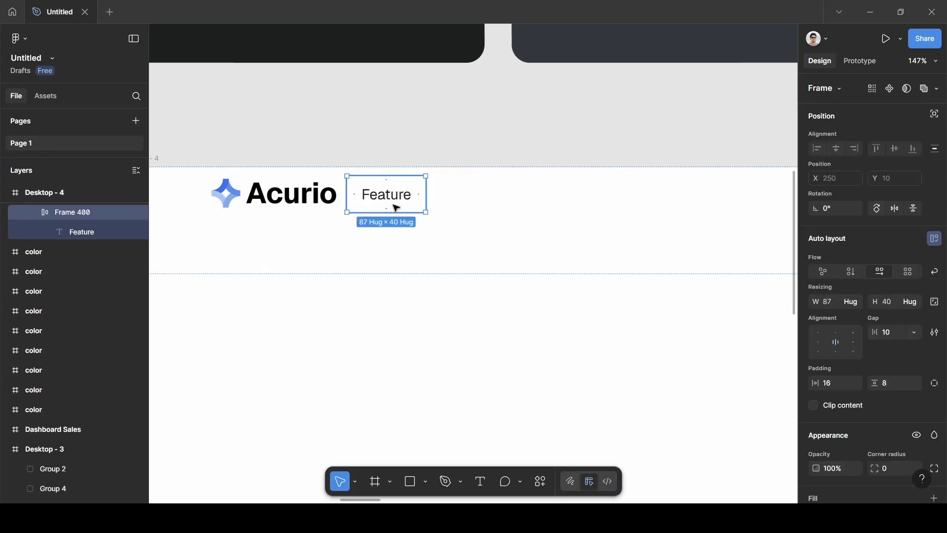
key("ctrl+u")
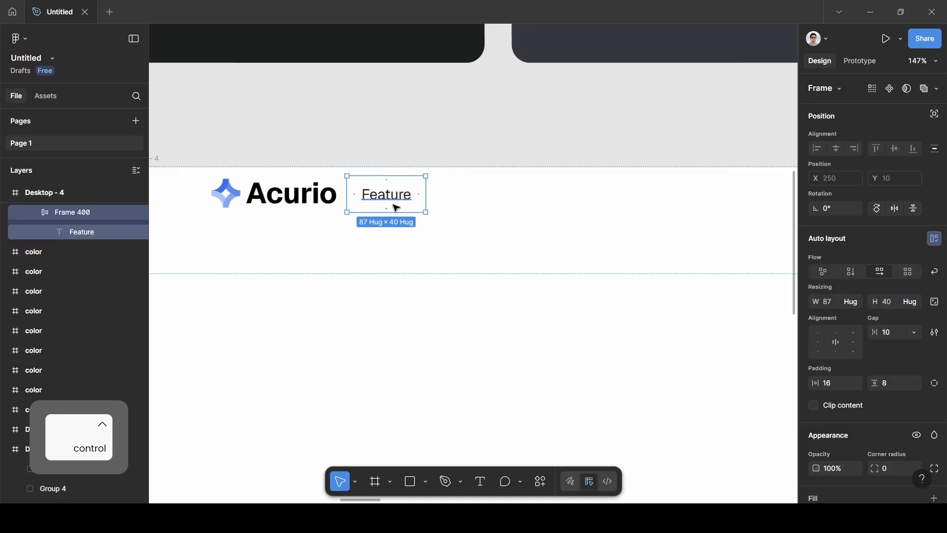
key("ctrl+d")
key("ctrl+d")
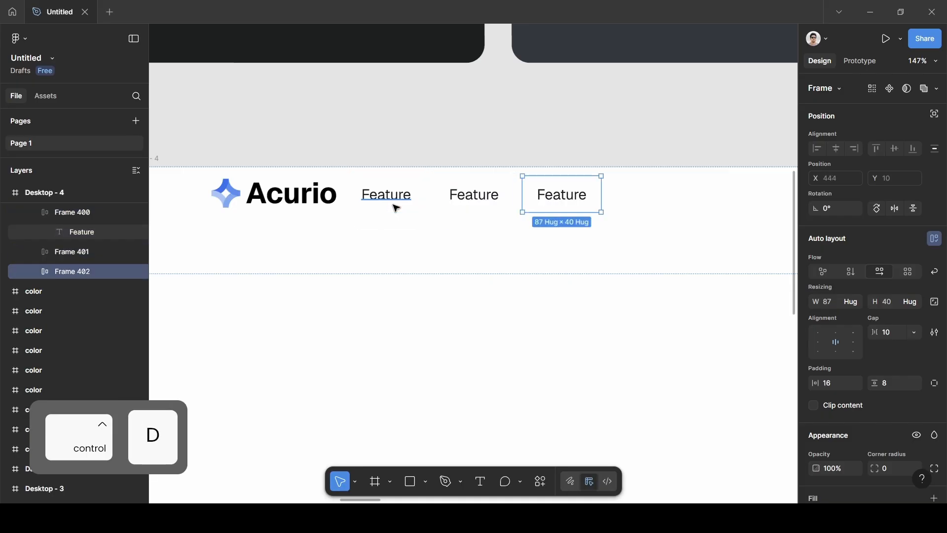
key("ctrl+d")
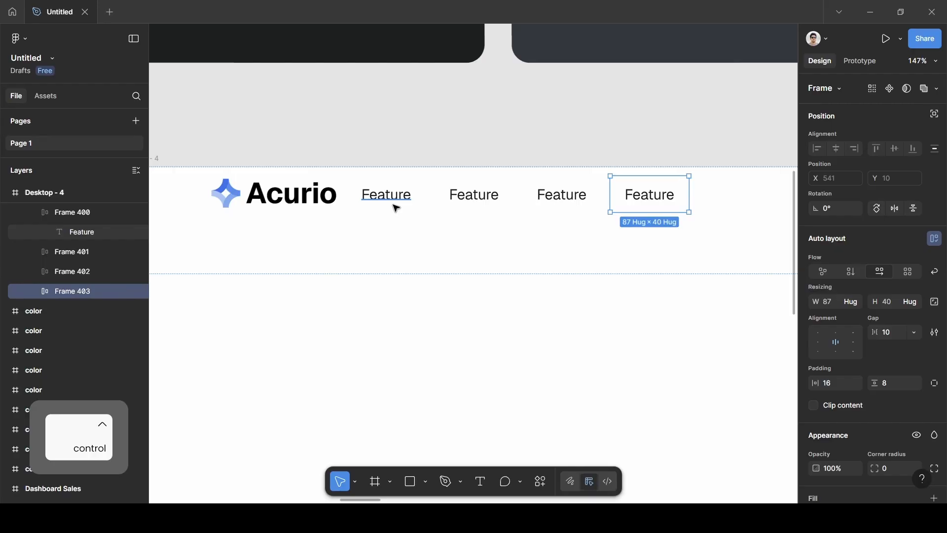
key("ctrl+d")
- Change the second menu link's text to "Pricing"
double_click(474, 200)
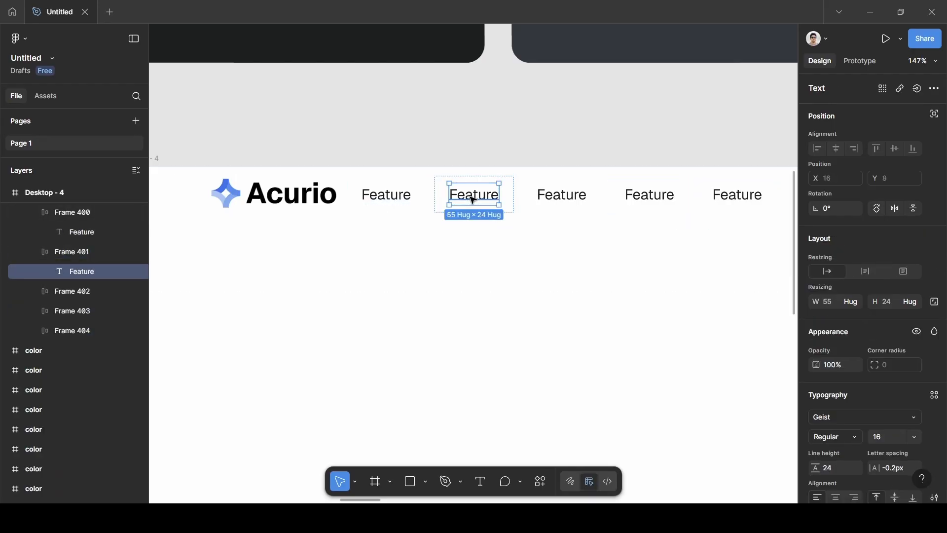
double_click(472, 198)
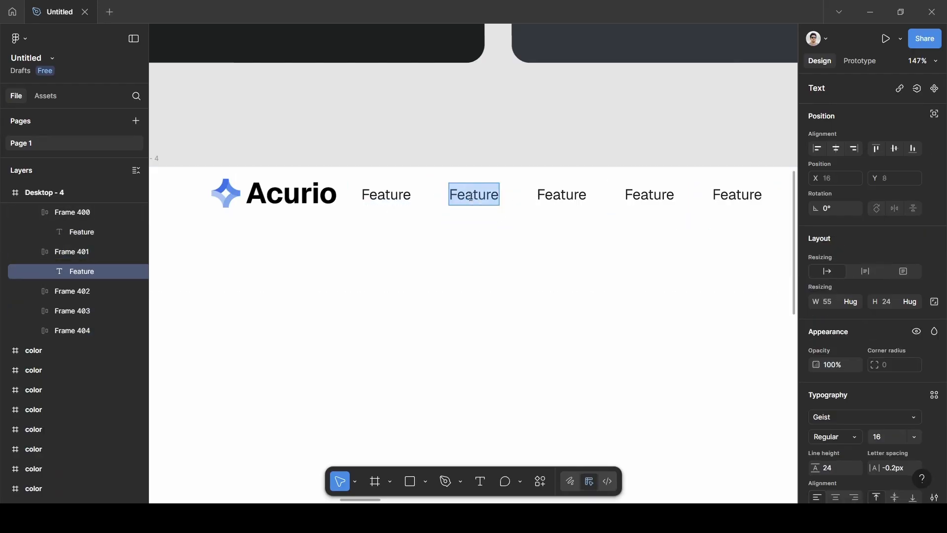
key("BackSpace")
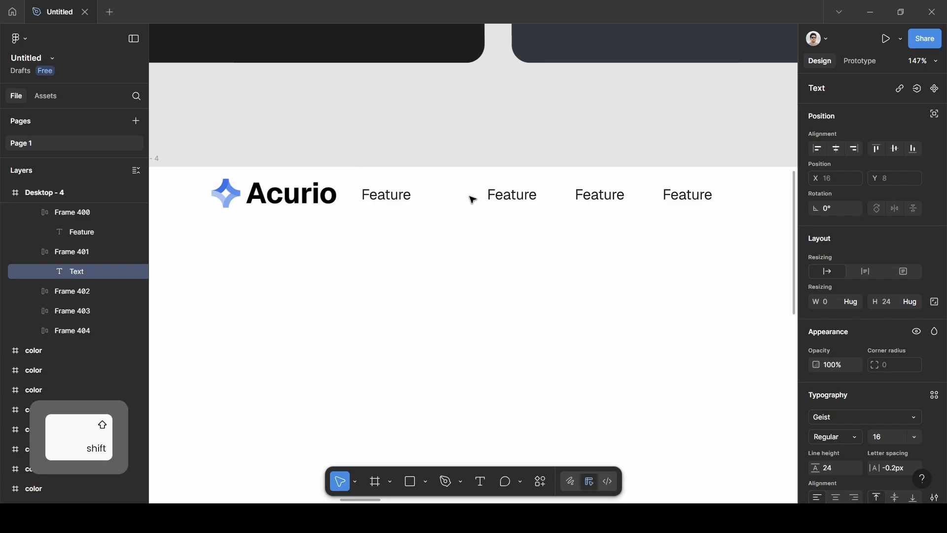
type("Pricing")
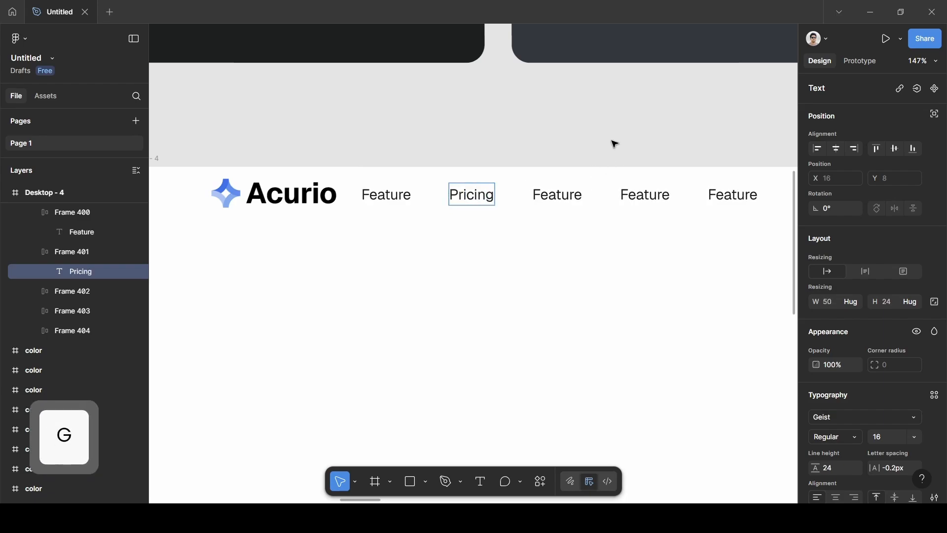
key("Escape")
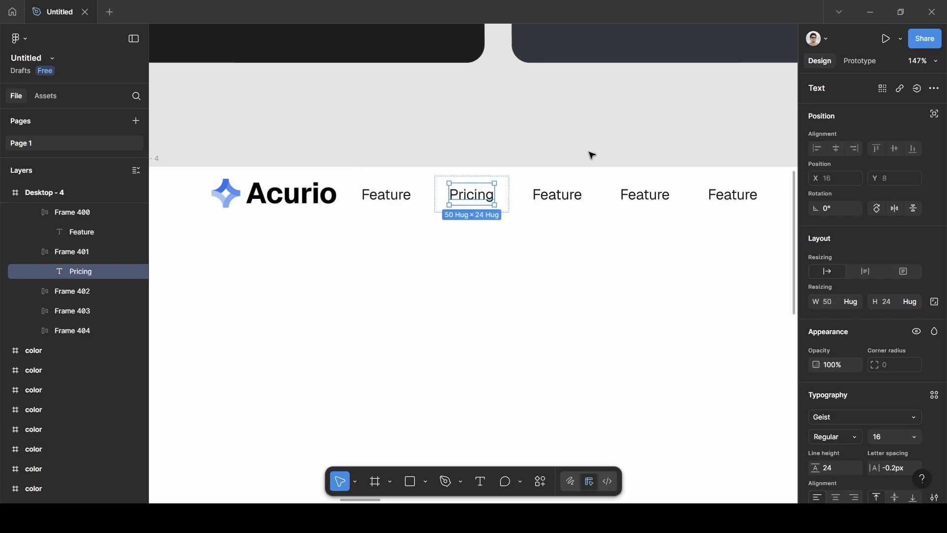
- Change the third menu link's text to "Use Cases"
left_click(570, 194)
double_click(569, 194)
key("BackSpace")
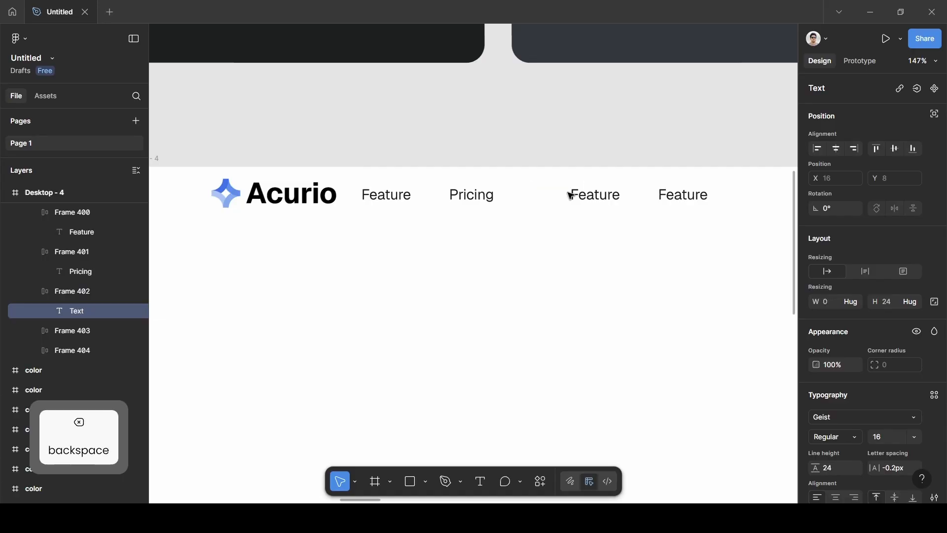
type("Use Cases")
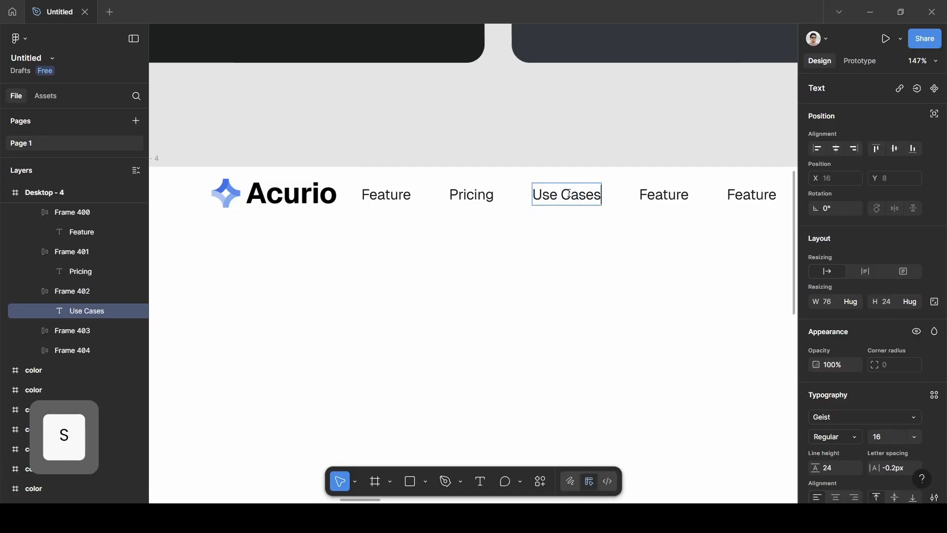
- Change the fourth menu link's text to "Resources"
double_click(683, 193)
key("BackSpace")
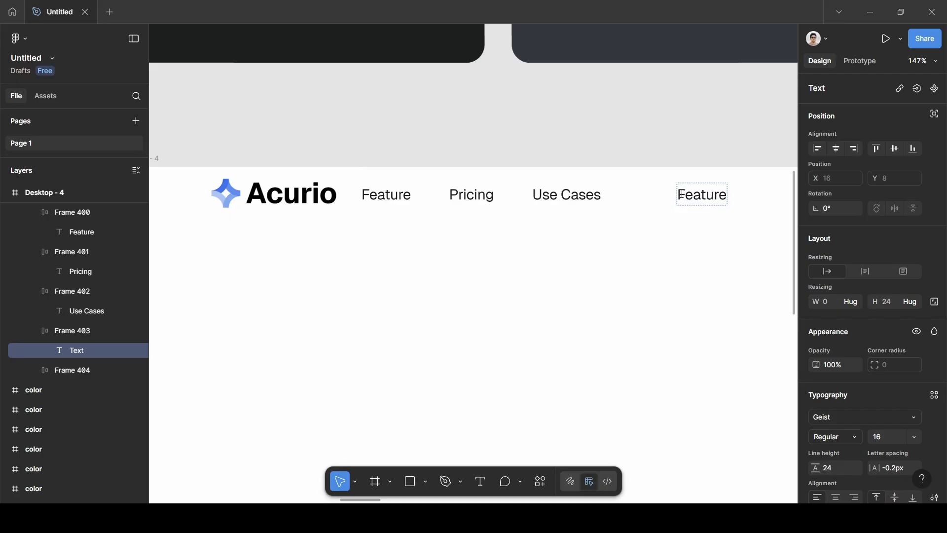
type("Res")
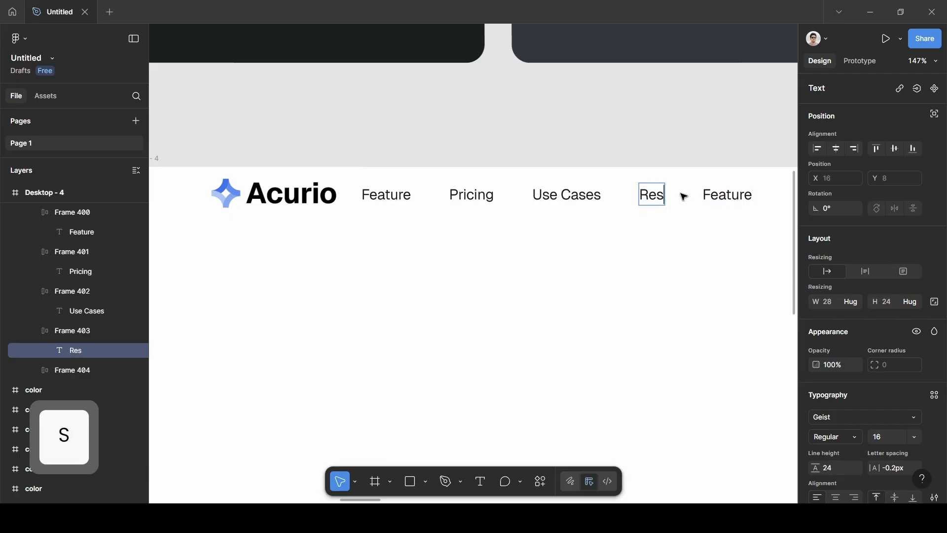
type("ouc")
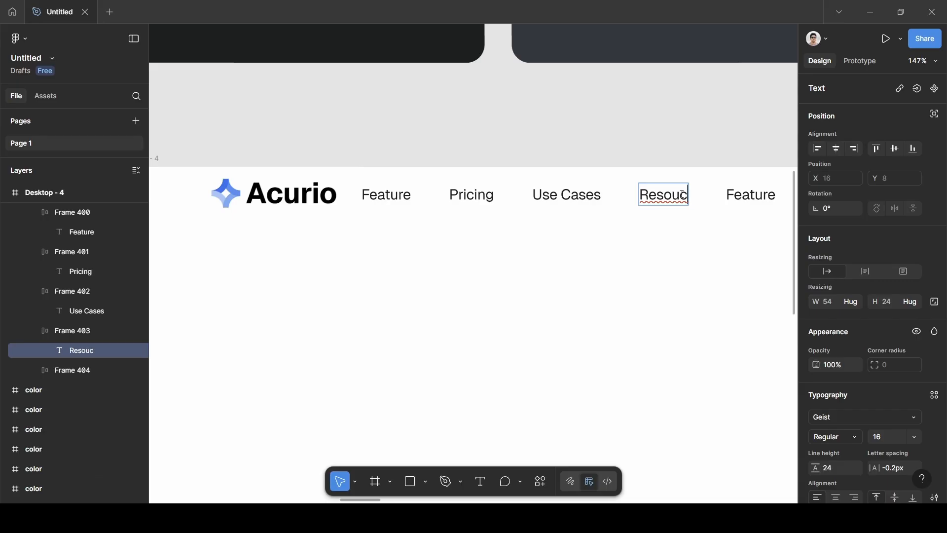
key("BackSpace")
type("rces")
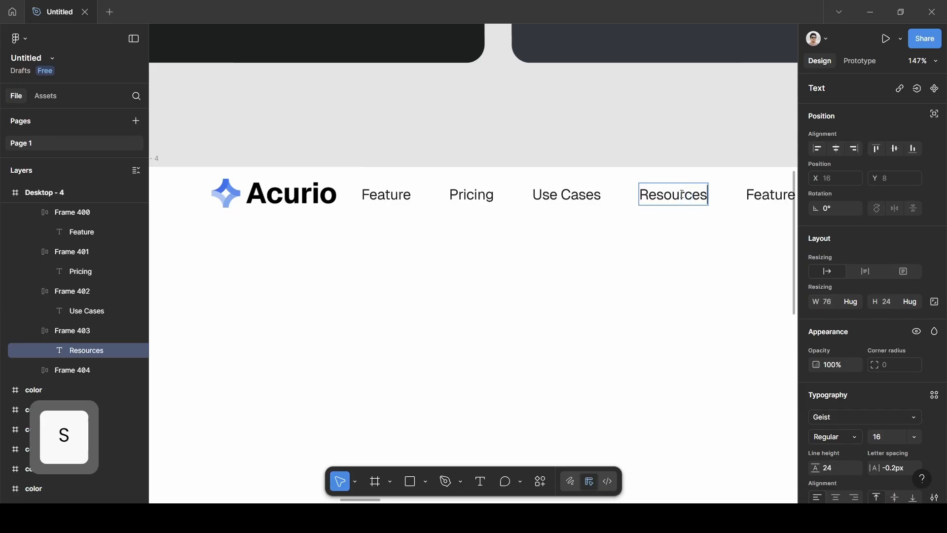
key("Escape")
- Change the fifth menu link's text to "Contact"
scroll(730, 114, "right", 5)
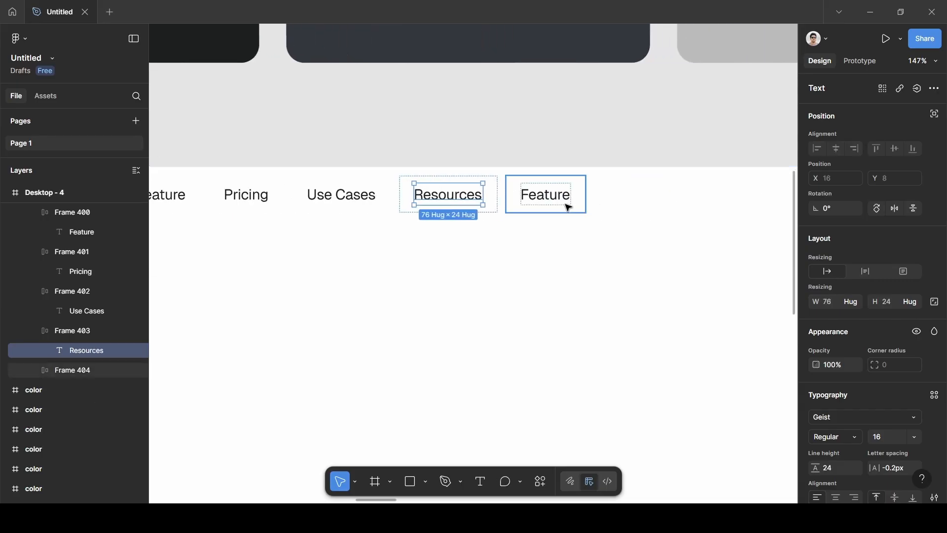
left_click(558, 200)
double_click(558, 200)
double_click(556, 197)
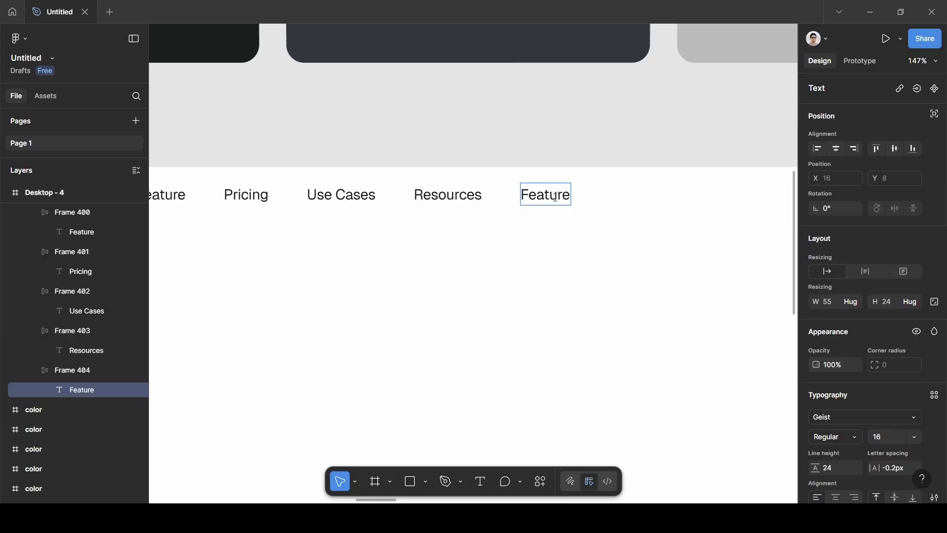
double_click(556, 197)
key("BackSpace")
type("C")
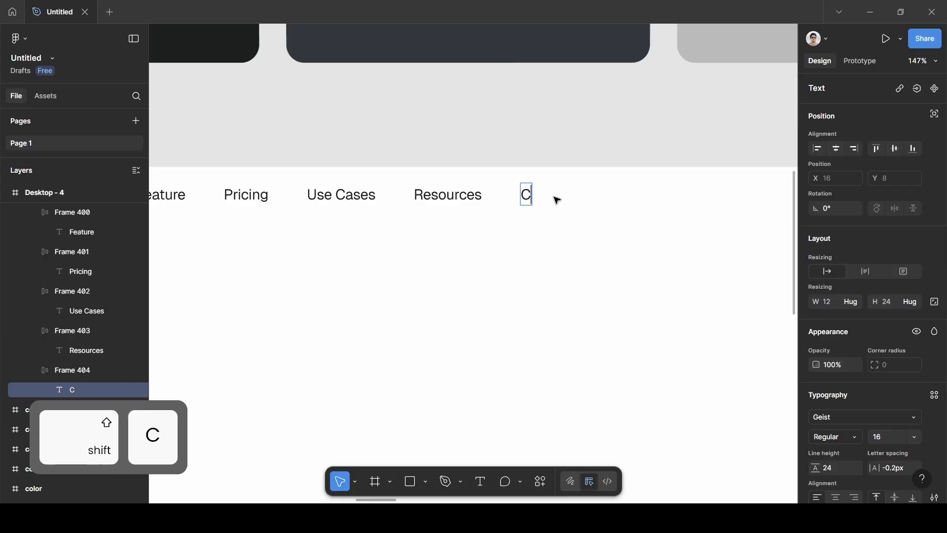
type("onatct")
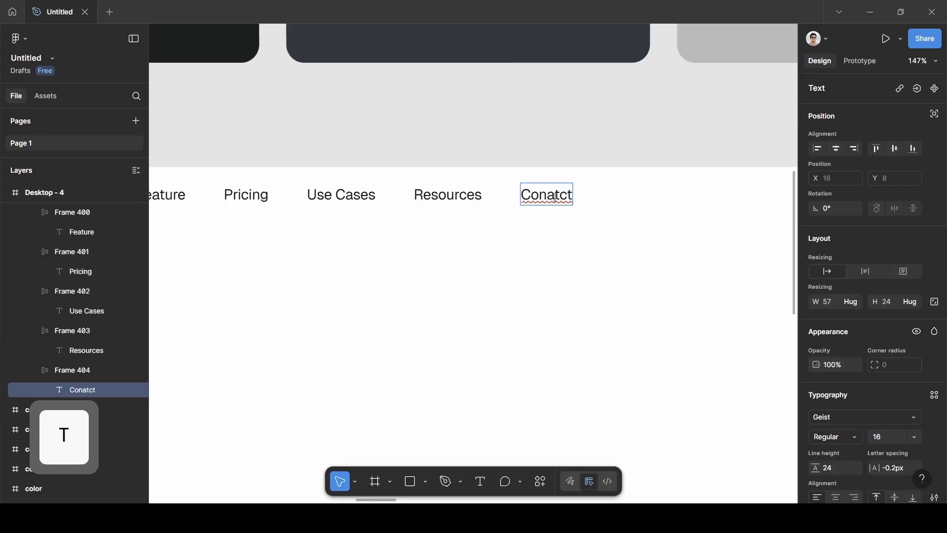
key("BackSpace")
key("BackSpace")
key("BackSpace")
key("BackSpace")
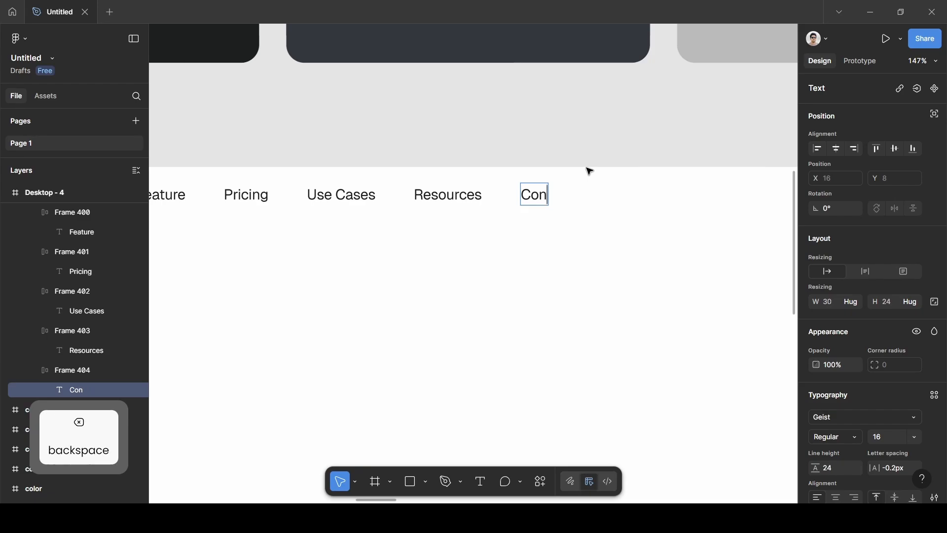
type("tact")
key("Escape")
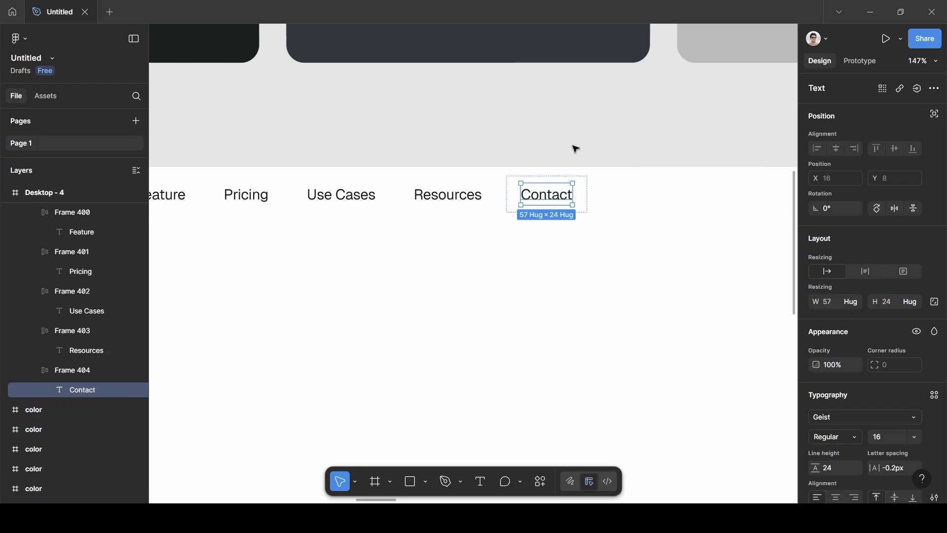
left_click(576, 149)
- Duplicate the "Contact" link frame to add a sixth item at the end of the navbar row
scroll(572, 147, "down", 5)
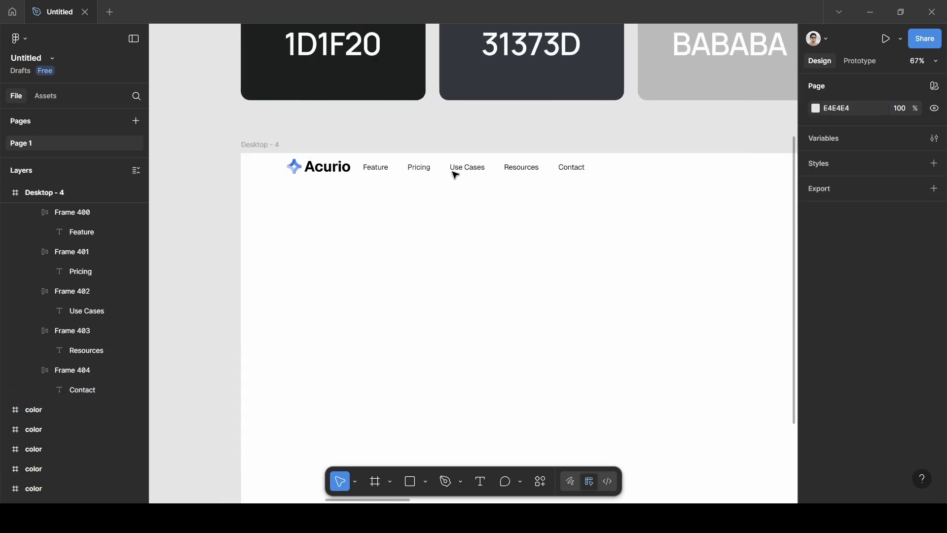
scroll(454, 174, "up", 4)
scroll(427, 175, "down", 4)
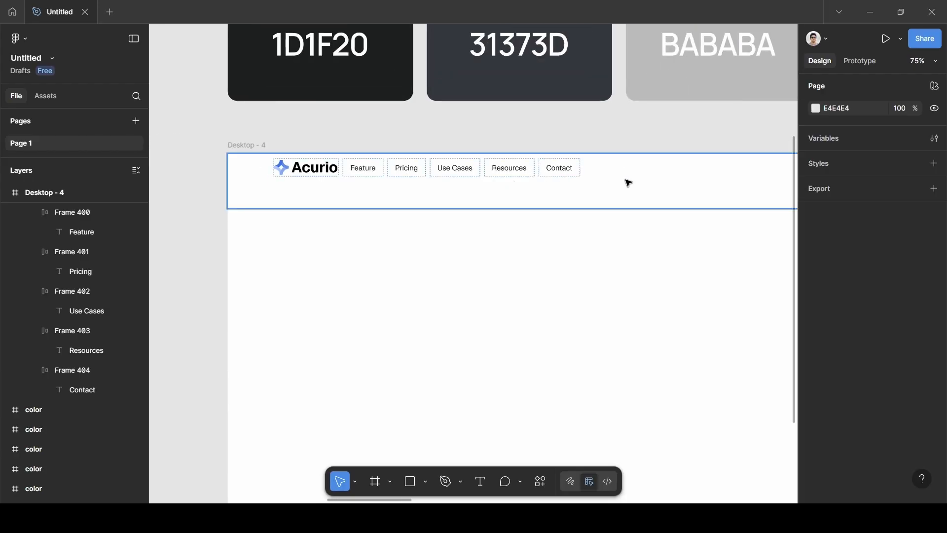
scroll(628, 183, "right", 3)
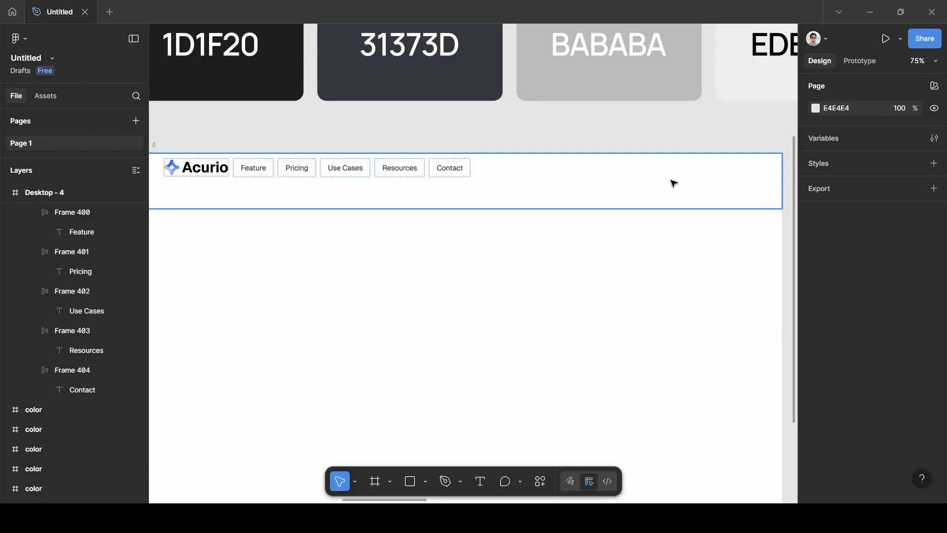
double_click(457, 168)
double_click(457, 168)
left_click(511, 181)
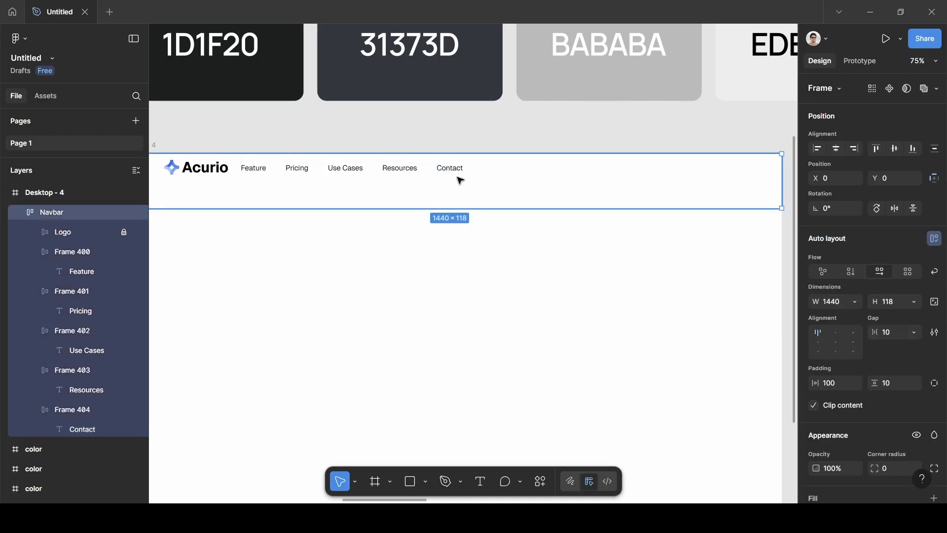
double_click(449, 173)
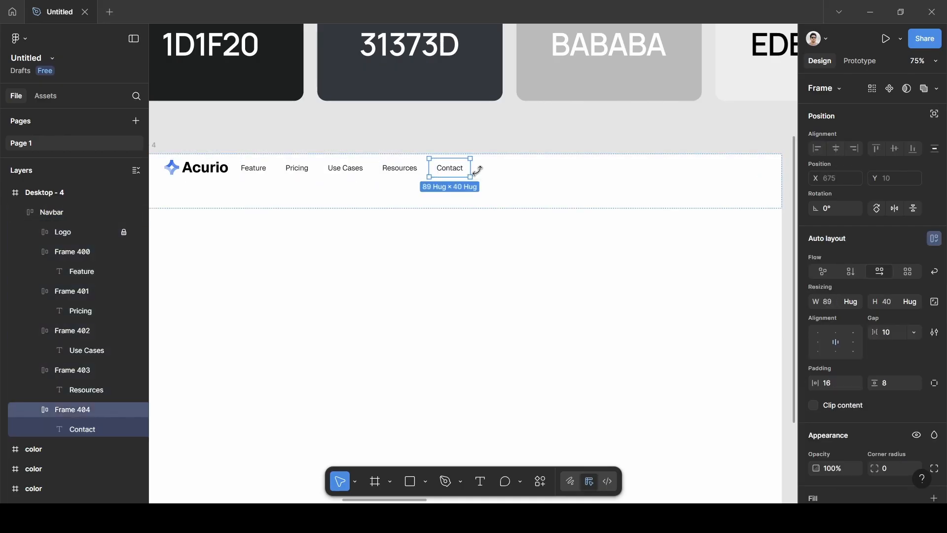
scroll(478, 170, "up", 5)
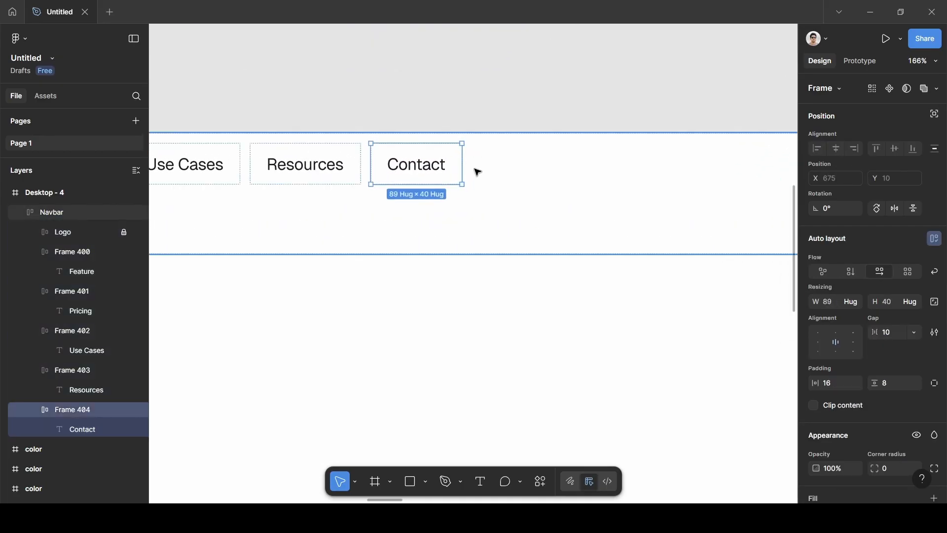
key("ctrl+d")
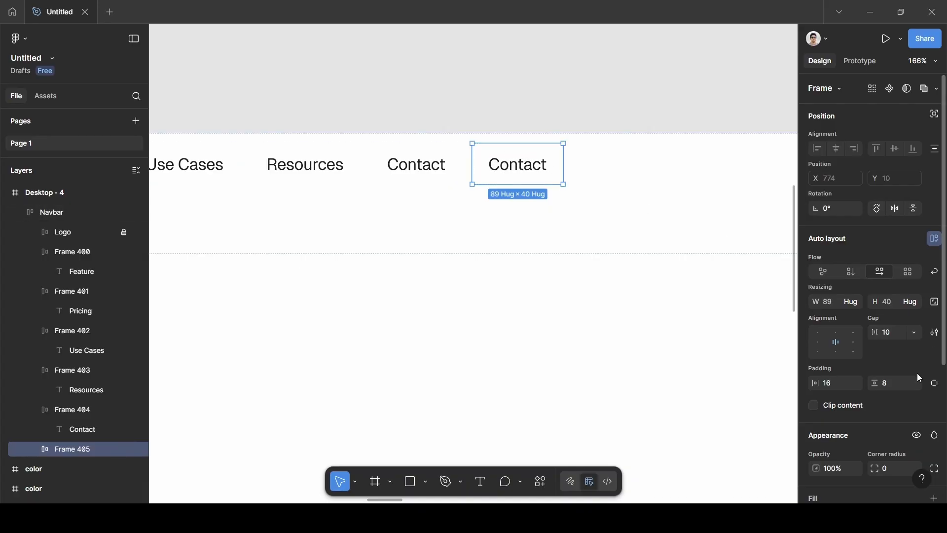
- Set the corner radius of the duplicated "Contact" frame to 12
scroll(917, 373, "down", 5)
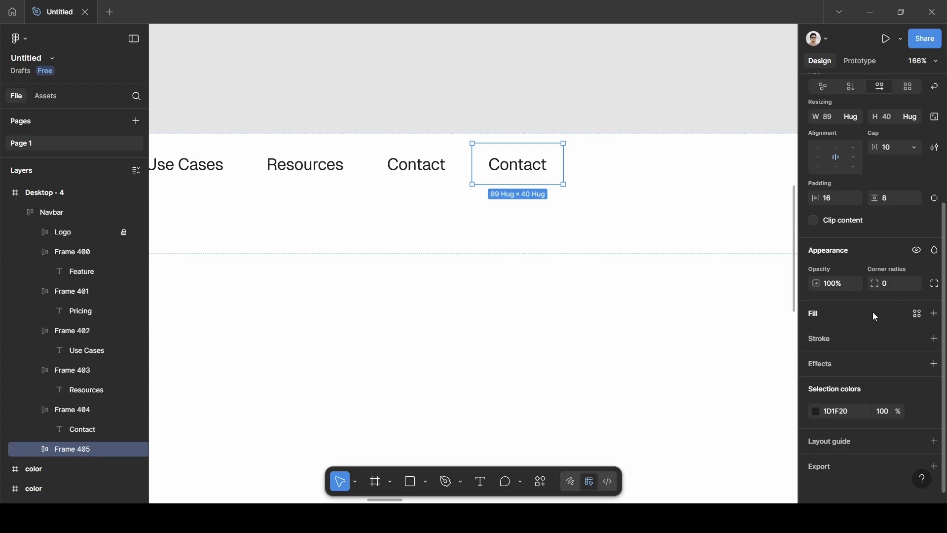
left_click(898, 284)
key("BackSpace")
type("12")
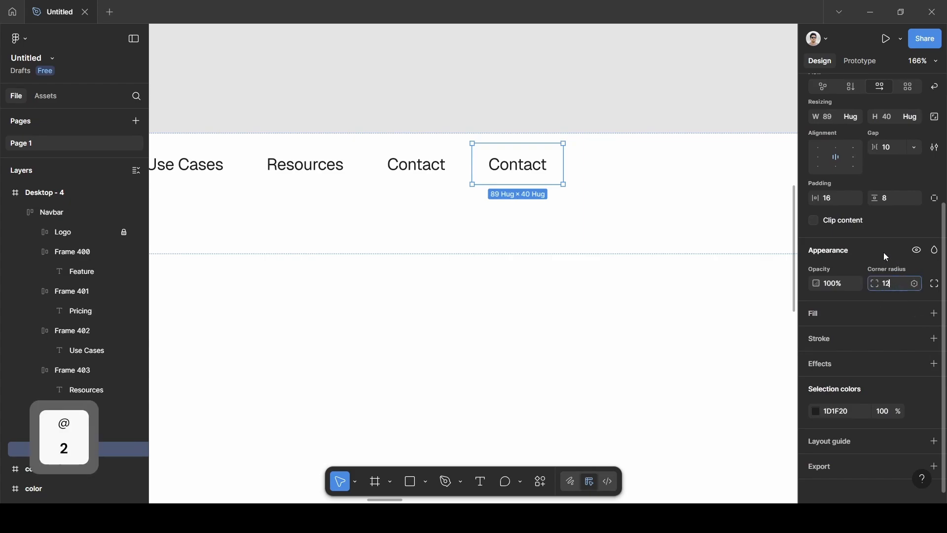
key("Return")
- Give the duplicated "Contact" frame a white FFFFFF fill and a light grey DCDCDC inside stroke of weight 1
left_click(849, 315)
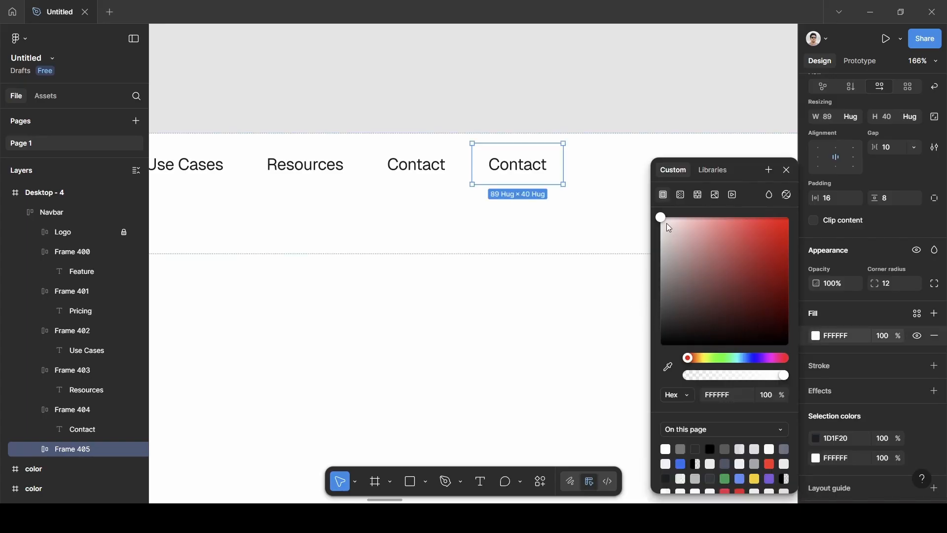
left_click_drag(666, 222, 652, 215)
left_click(787, 170)
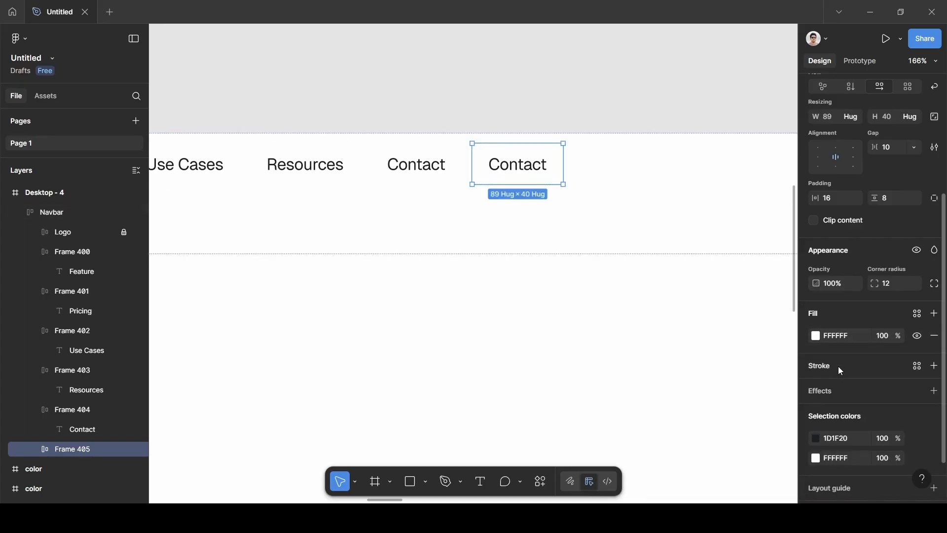
left_click(834, 378)
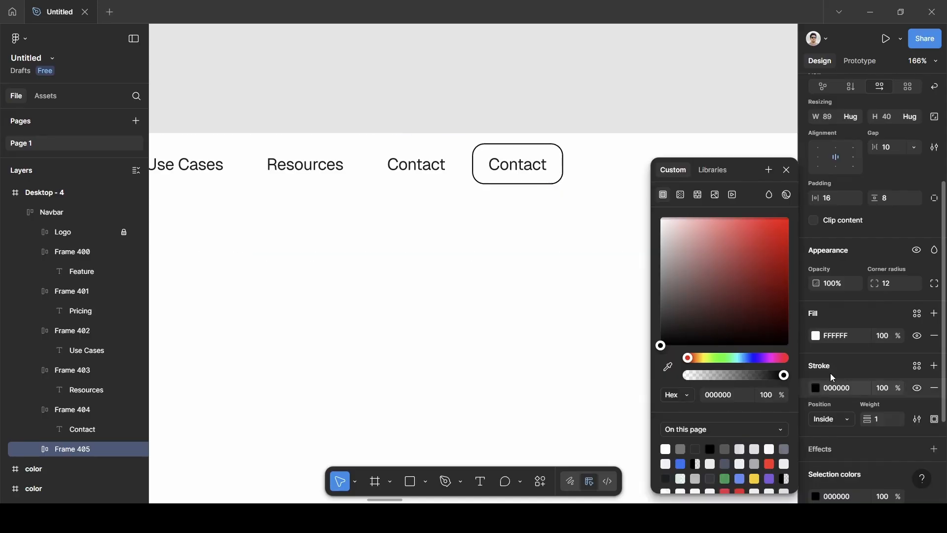
left_click_drag(671, 279, 642, 244)
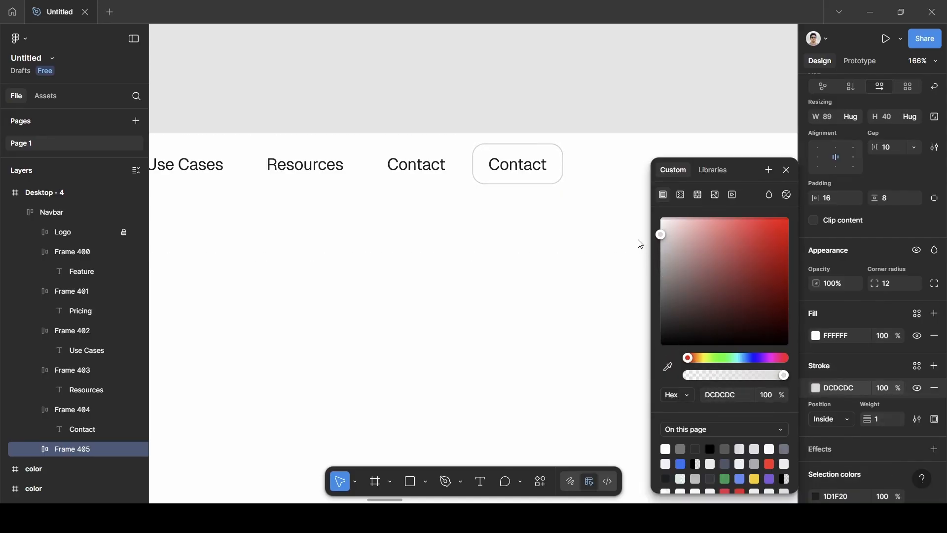
left_click(787, 170)
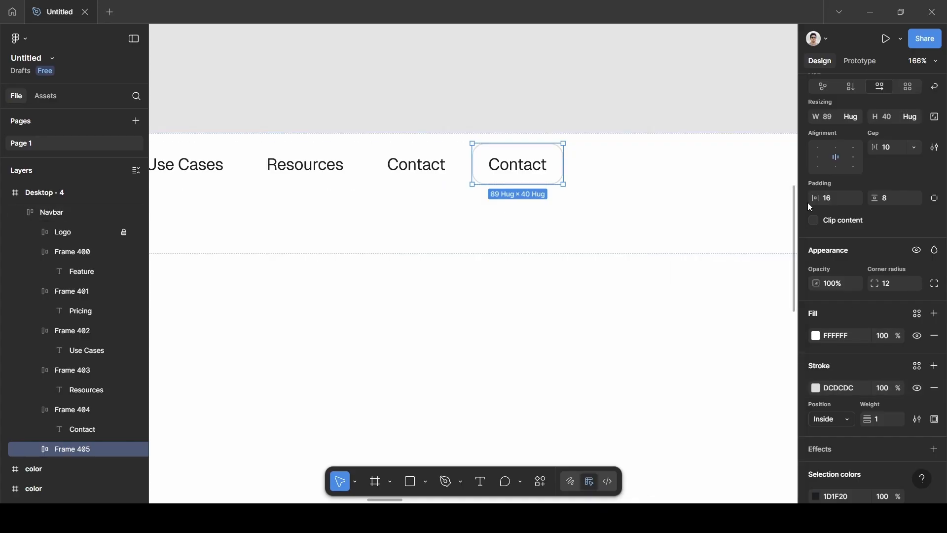
- Add a drop shadow to the duplicated "Contact" frame with Y offset 0 and black colour at 10% opacity
scroll(865, 352, "down", 3)
scroll(868, 356, "down", 1)
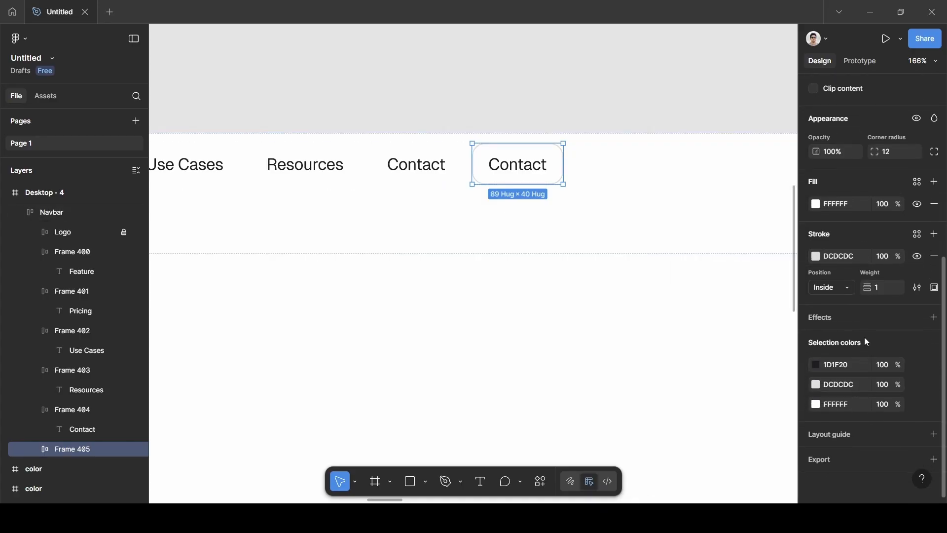
left_click(845, 320)
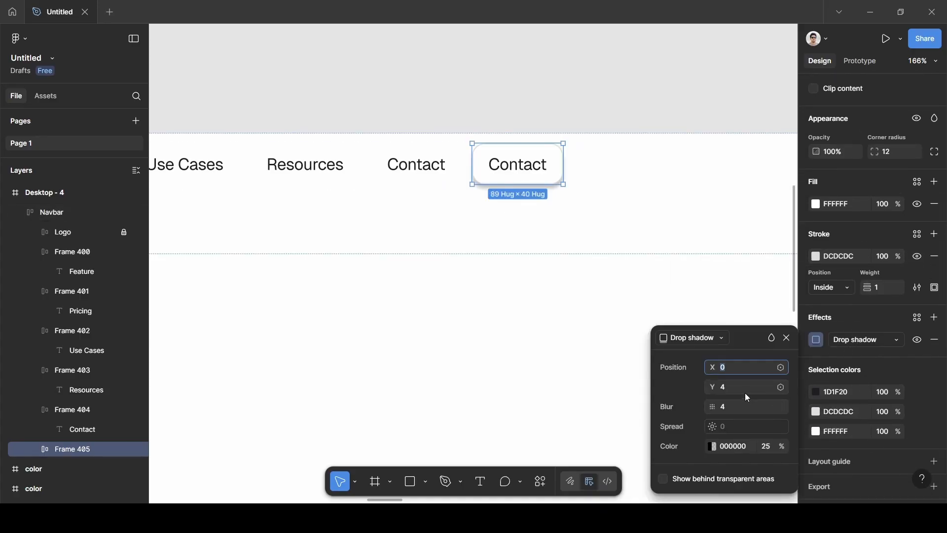
left_click(732, 390)
key("BackSpace")
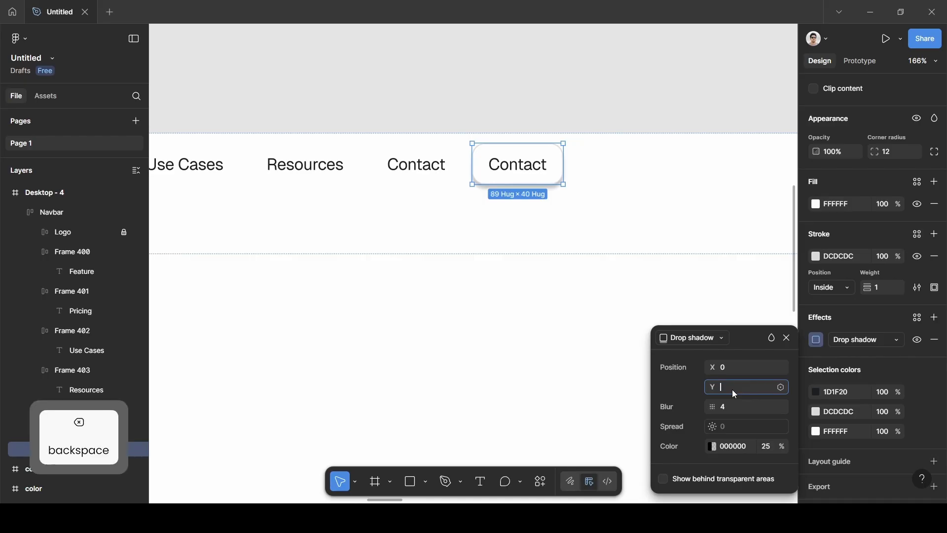
type("0")
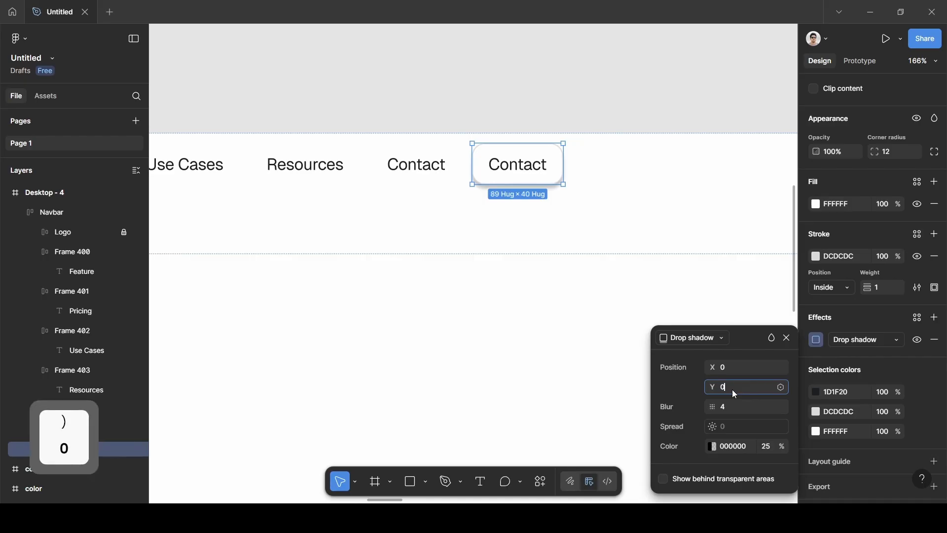
left_click(735, 355)
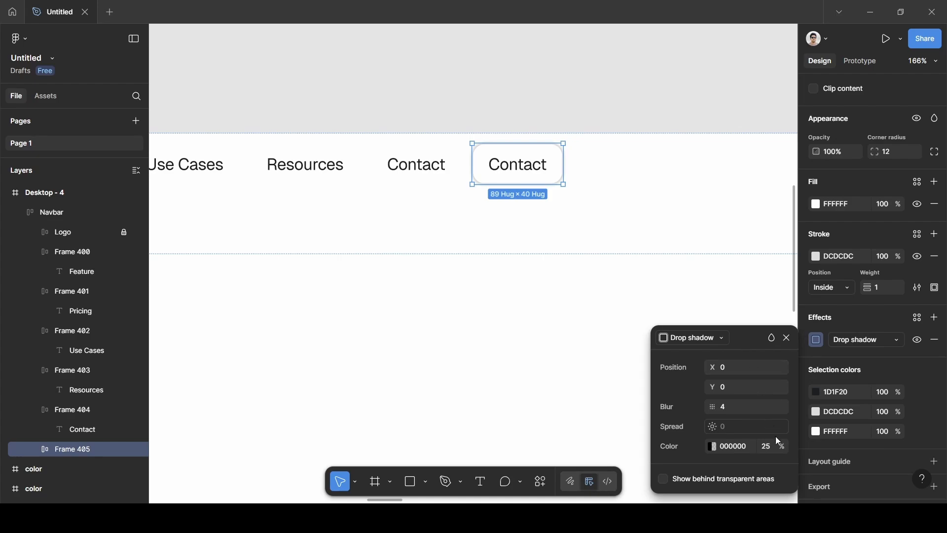
left_click(771, 451)
key("BackSpace")
type("10")
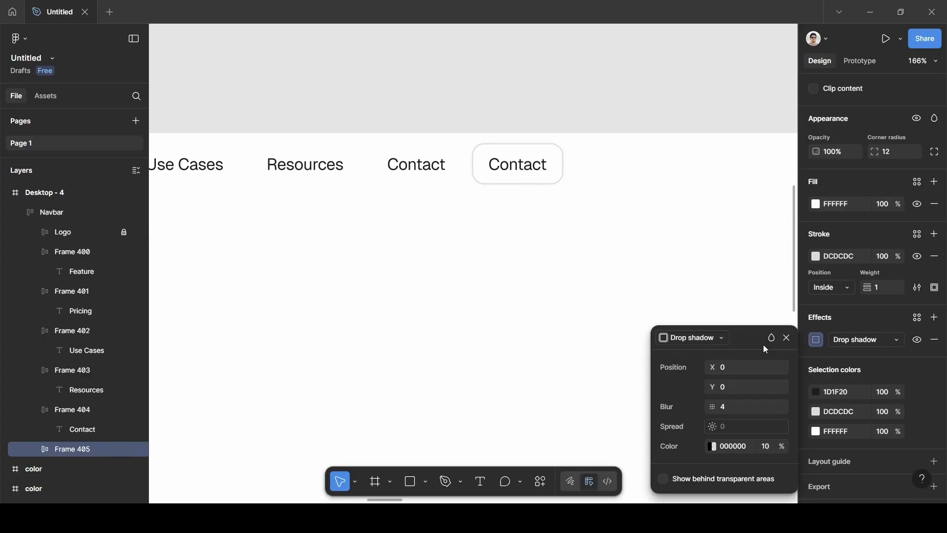
left_click(788, 339)
left_click(577, 87)
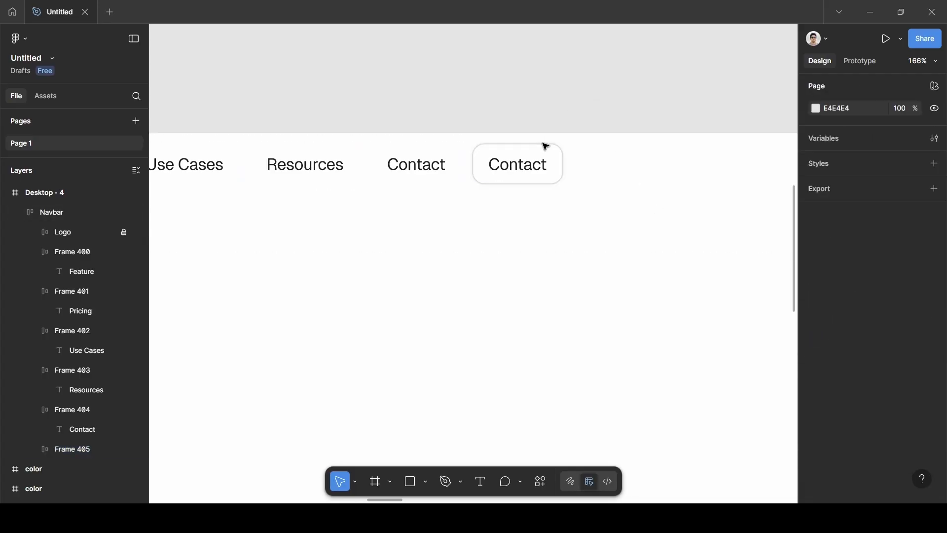
- Set the font weight of the outlined "Contact" button's text to Medium
scroll(529, 168, "down", 3)
double_click(528, 169)
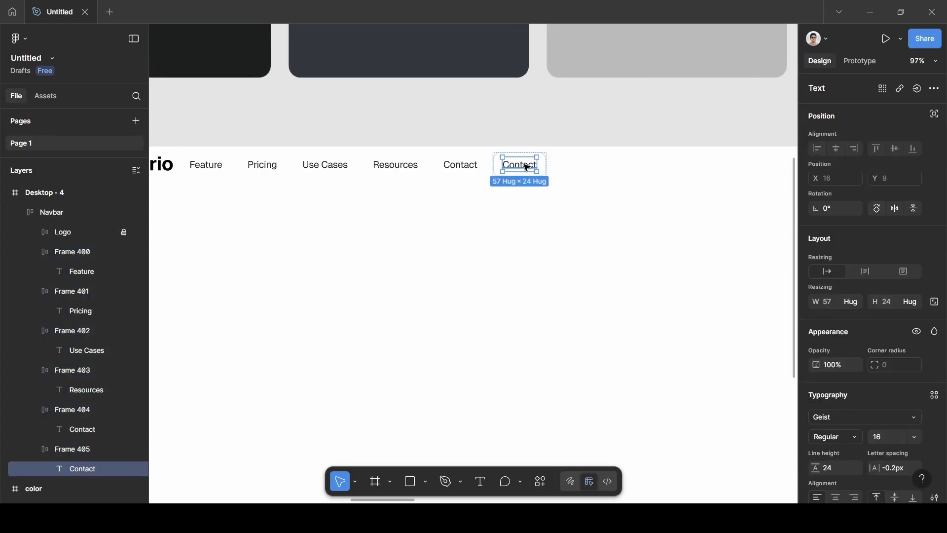
double_click(527, 168)
scroll(847, 368, "down", 3)
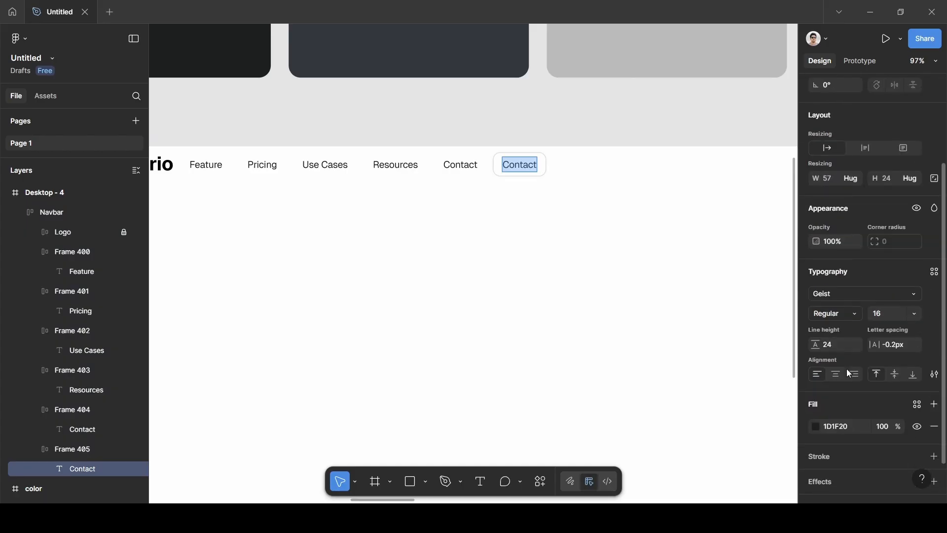
left_click(850, 314)
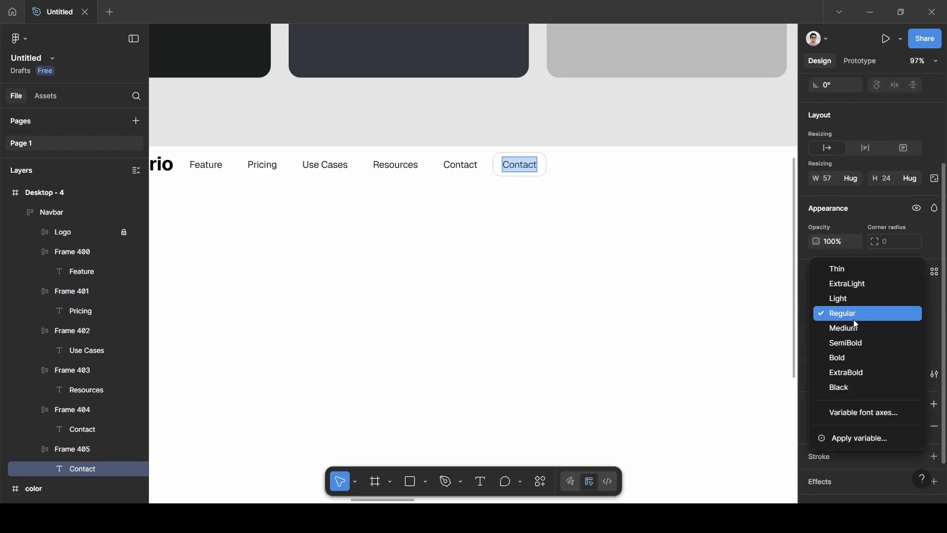
left_click(855, 325)
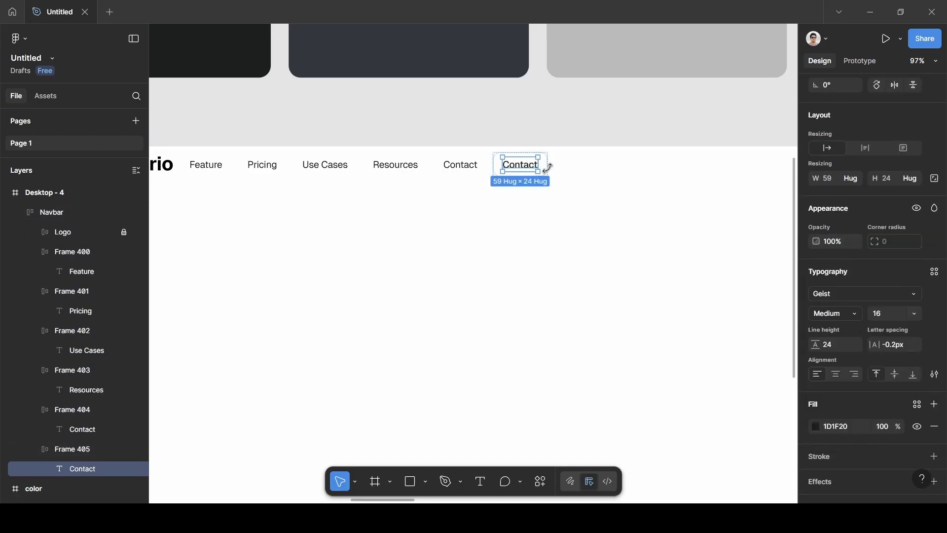
left_click(585, 108)
- Replace the text of the outlined "Contact" button with "Login"
left_click(528, 169)
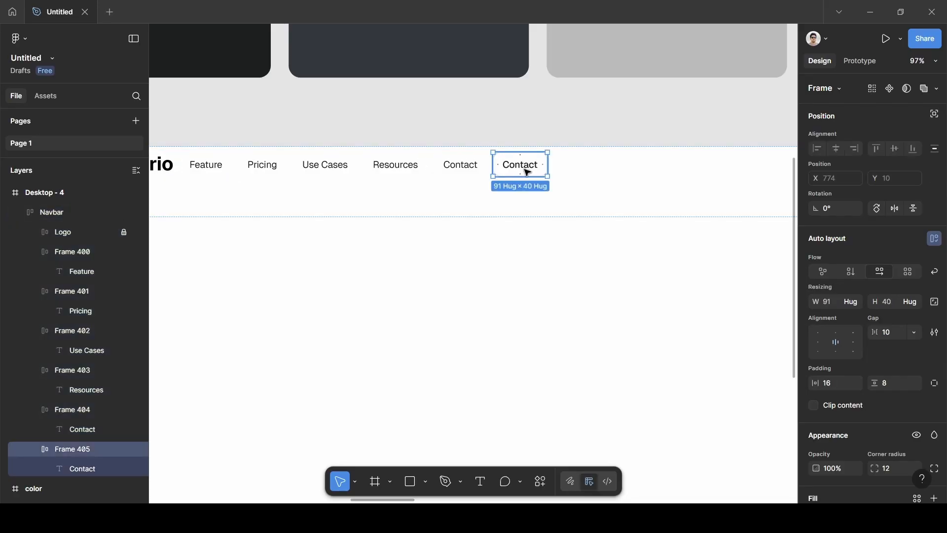
double_click(527, 172)
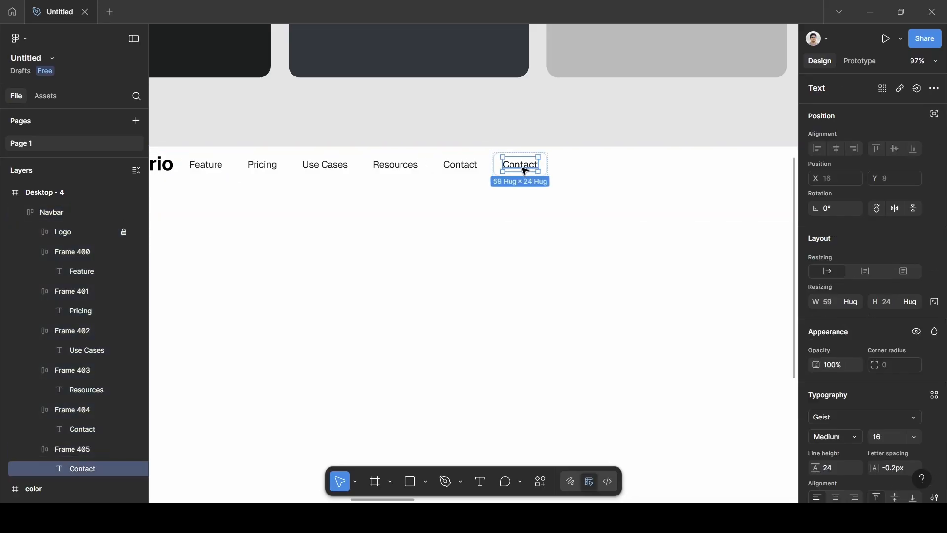
double_click(525, 169)
scroll(524, 168, "up", 10)
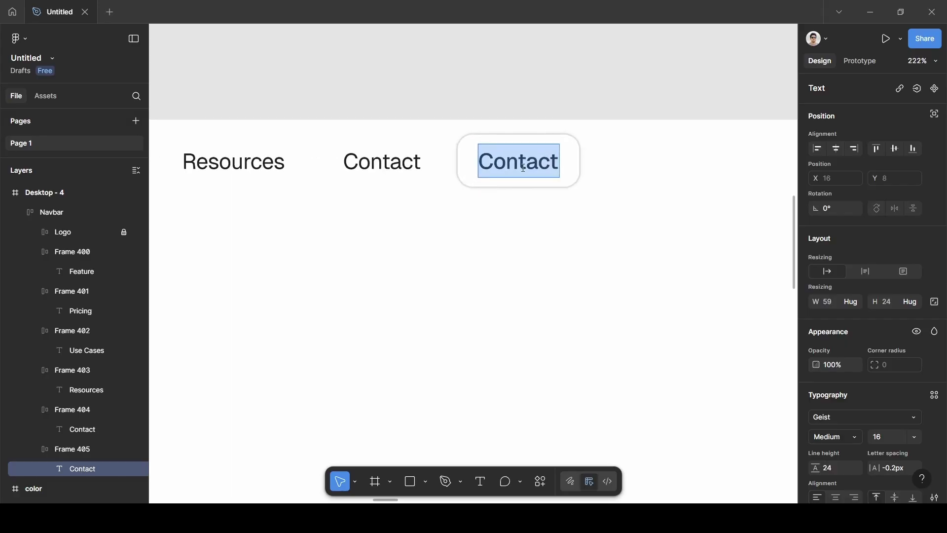
key("BackSpace")
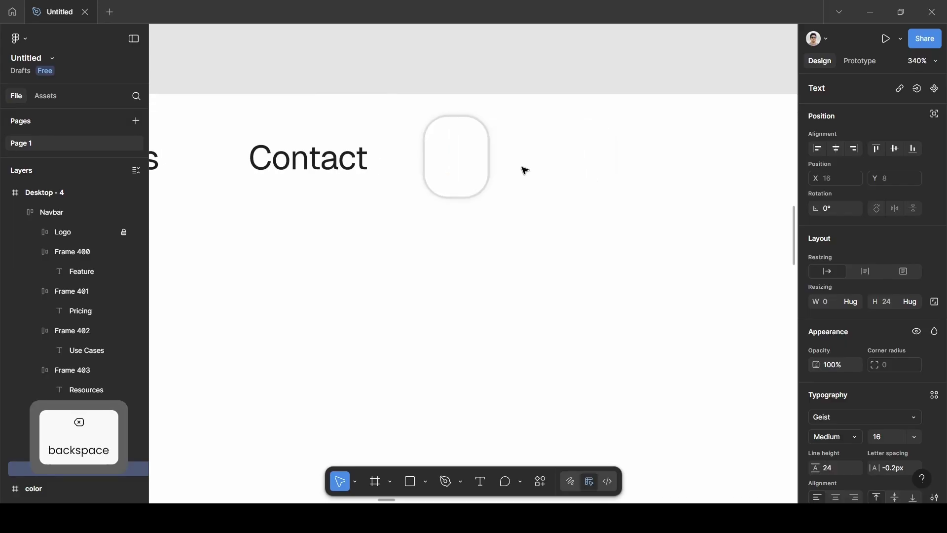
key("shift")
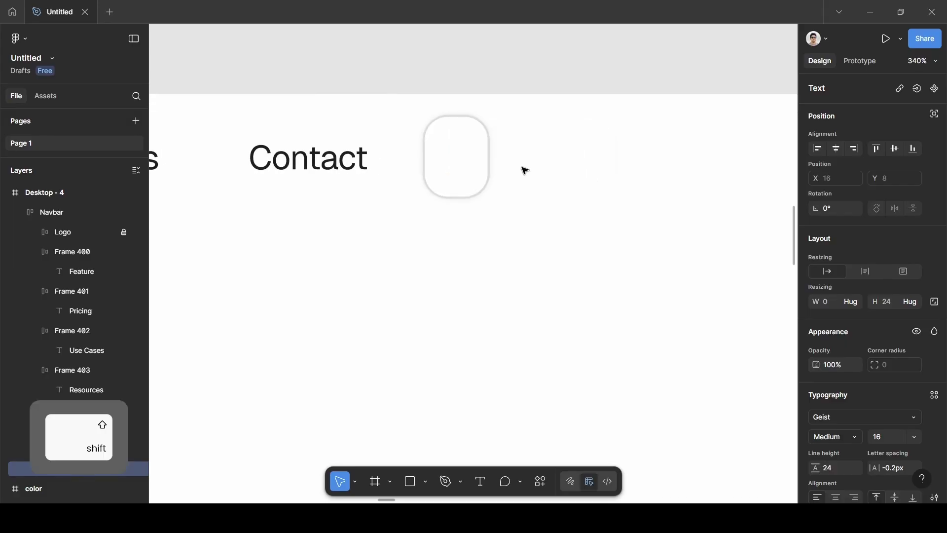
type("Login")
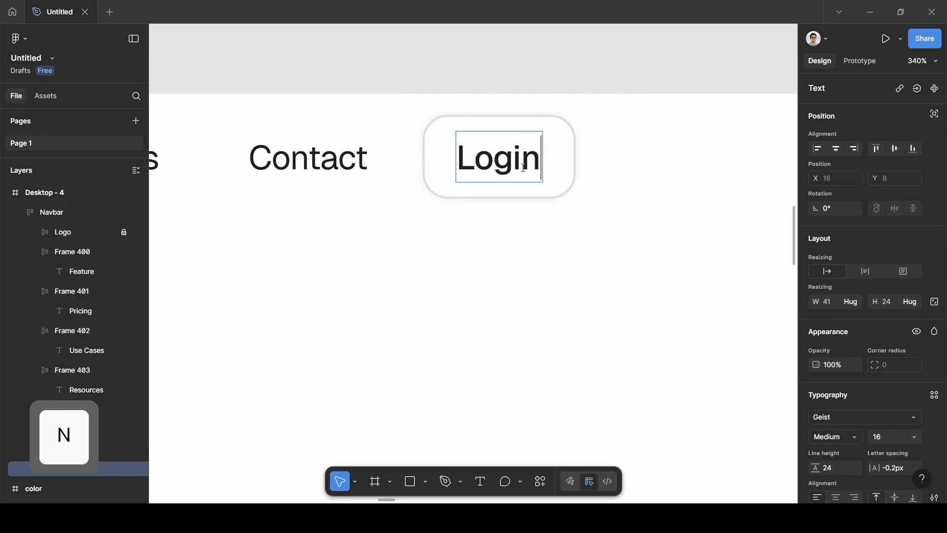
key("Escape")
- Duplicate the outlined "Login" button within the navbar
left_click(556, 163)
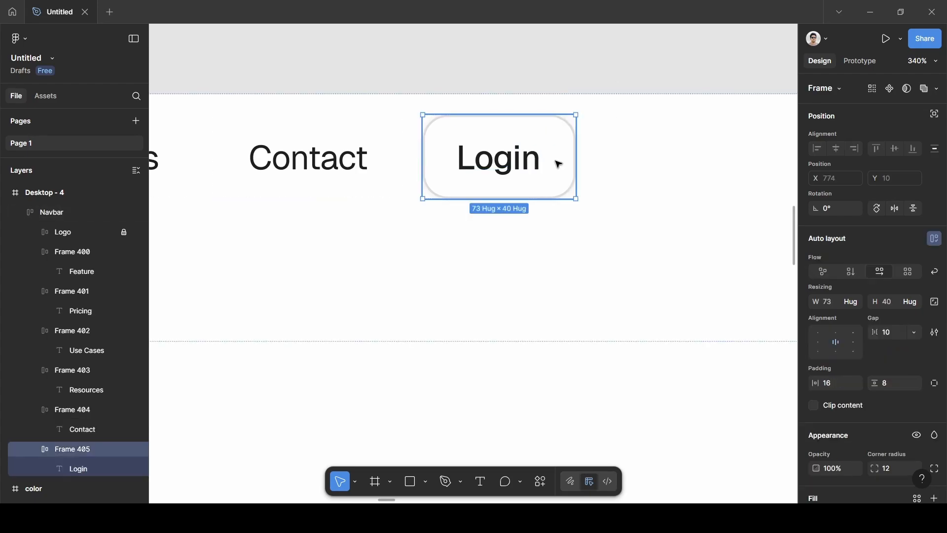
key("ctrl")
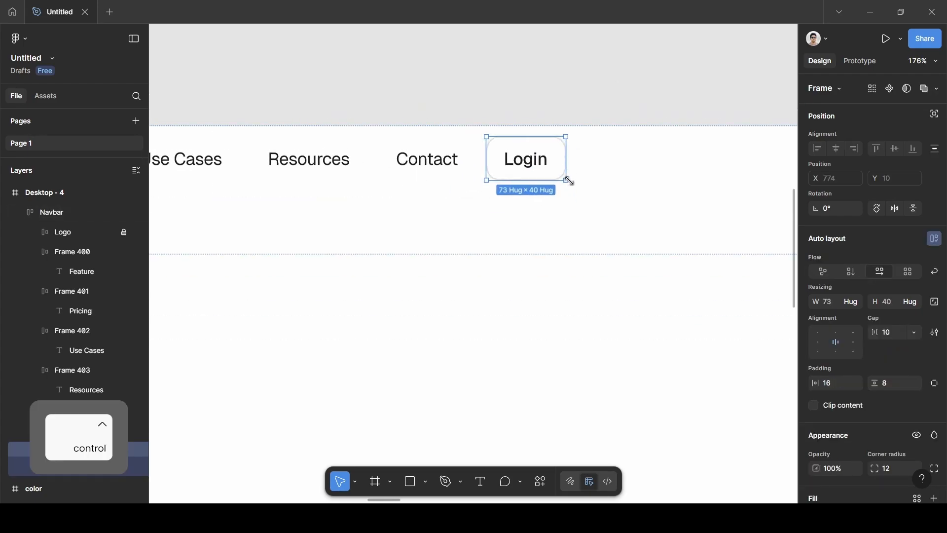
key("ctrl+d")
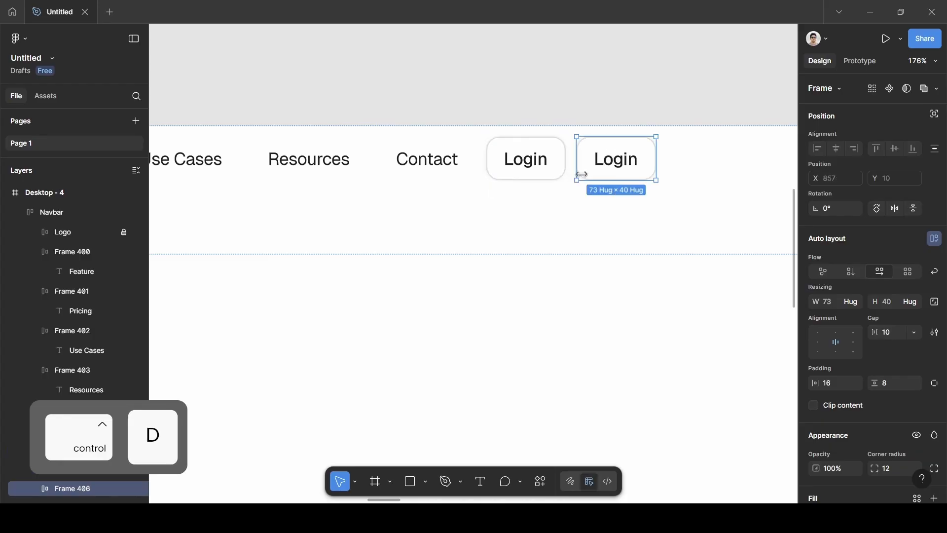
- Change the fill of the duplicated "Login" button from solid to a linear gradient
scroll(629, 180, "up", 5)
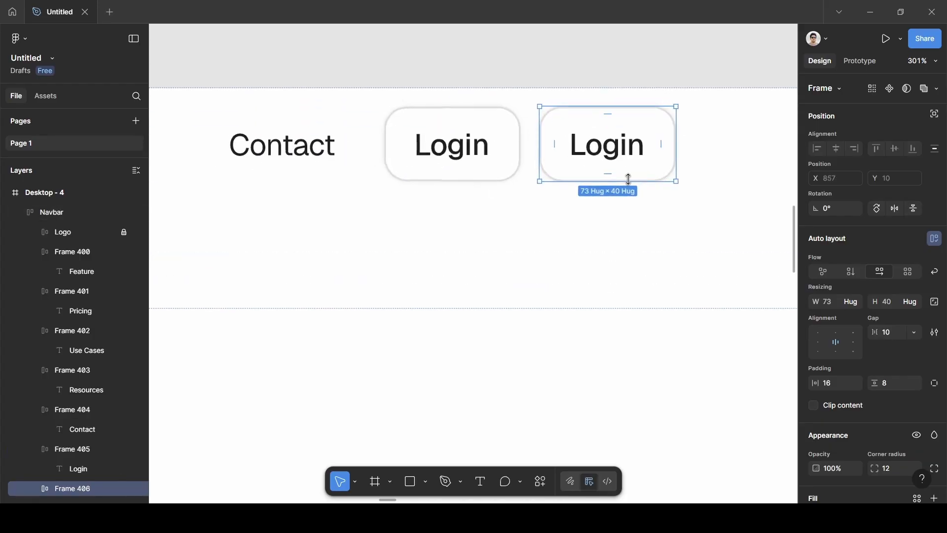
scroll(873, 404, "down", 4)
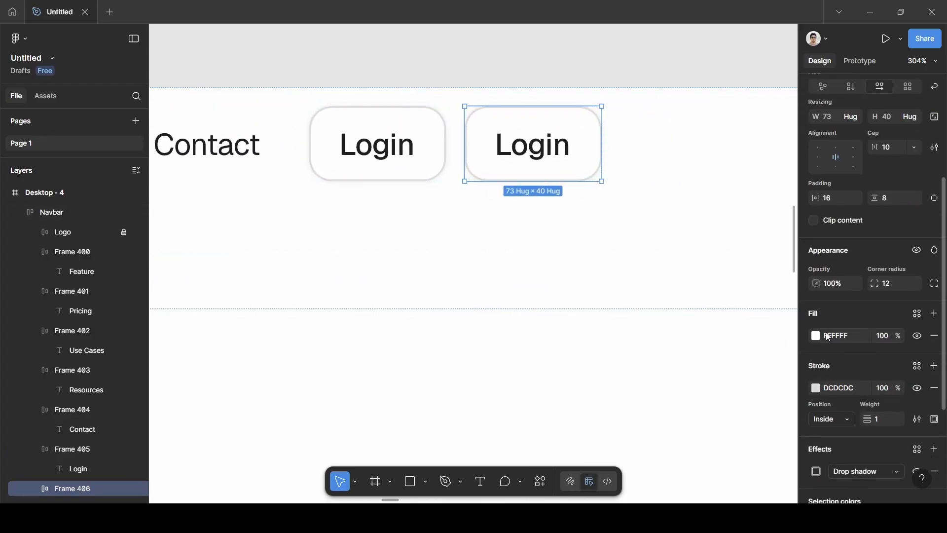
left_click(819, 338)
left_click(683, 195)
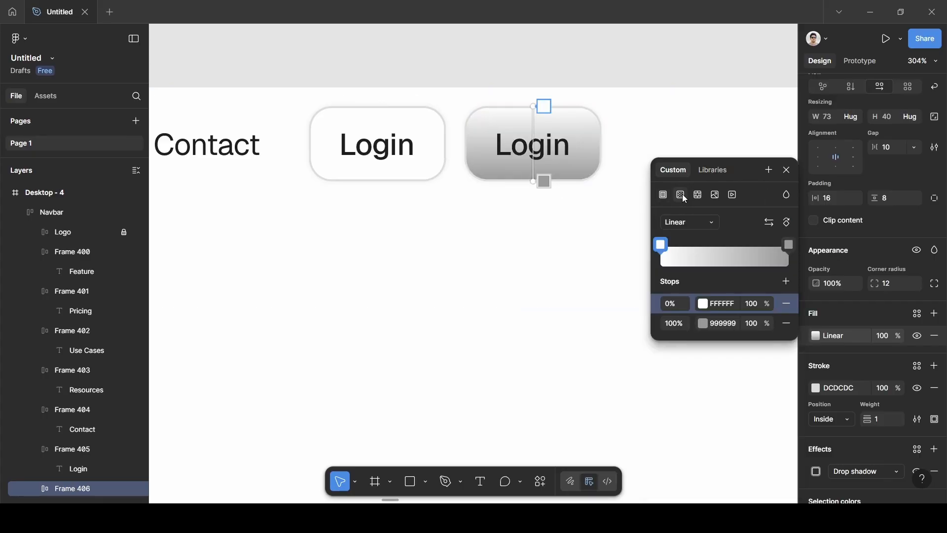
- Sample the palette swatches to set the gradient's 0% stop to 538BF3 and its 100% stop to BED5FF
scroll(573, 257, "down", 4)
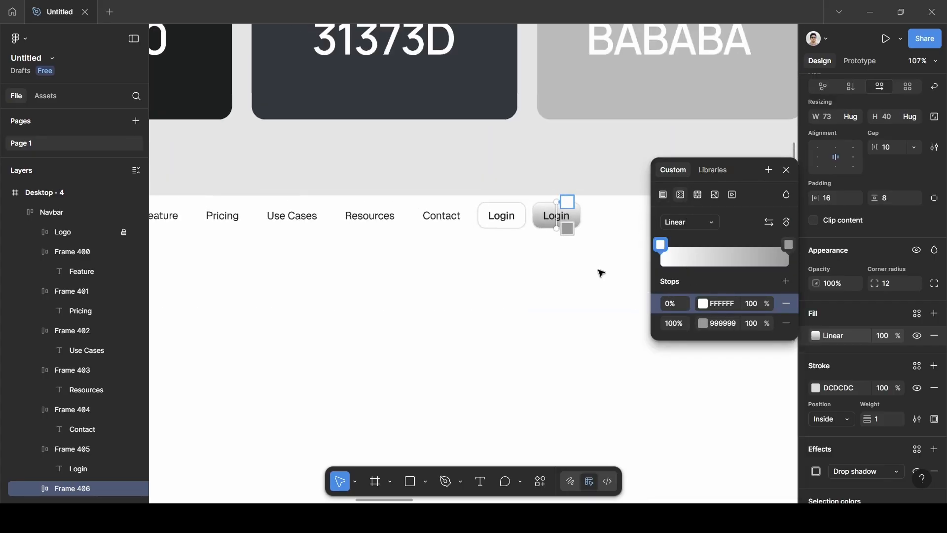
scroll(601, 271, "down", 5)
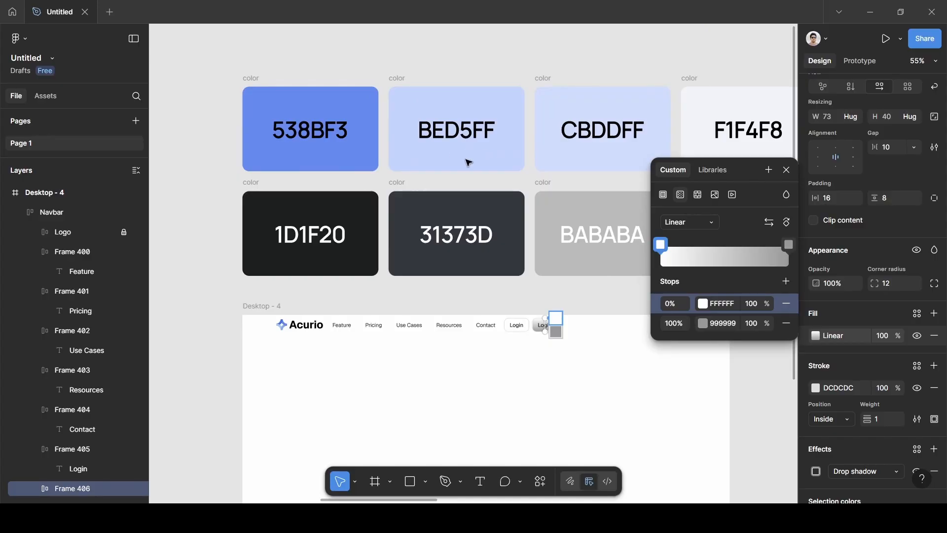
left_click(704, 304)
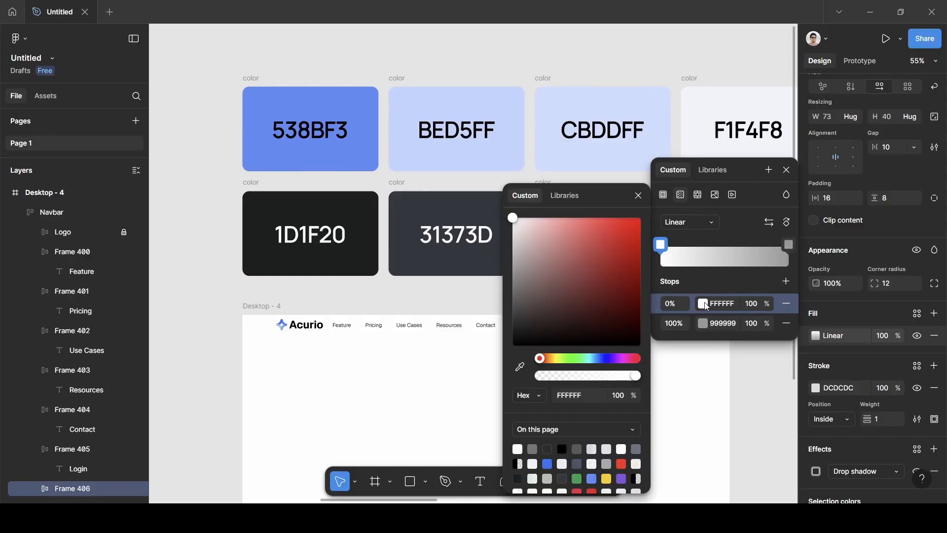
left_click(520, 368)
left_click(356, 165)
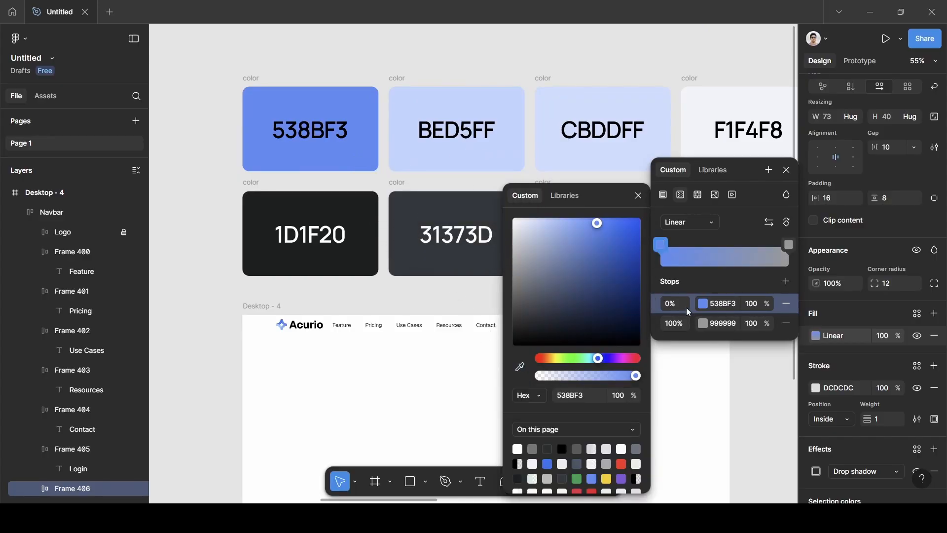
left_click(703, 324)
left_click(520, 368)
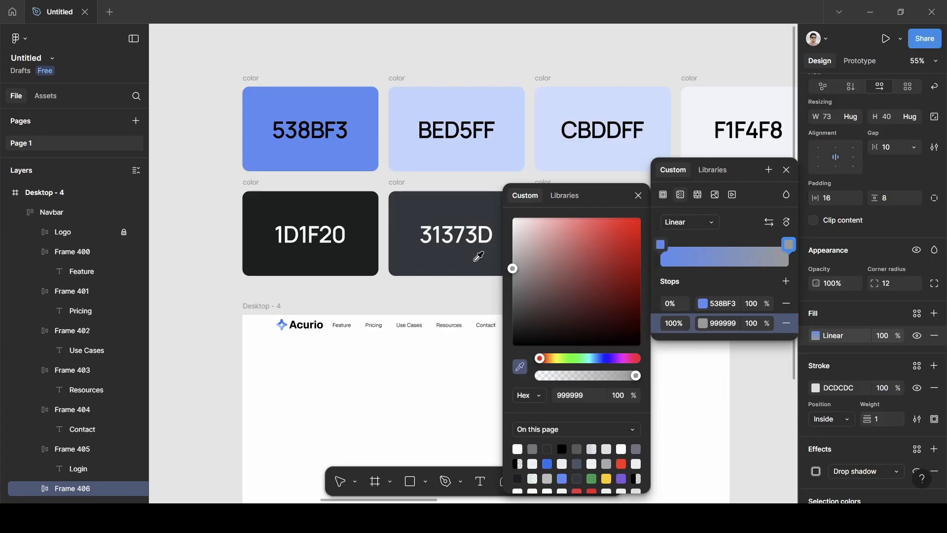
left_click(457, 153)
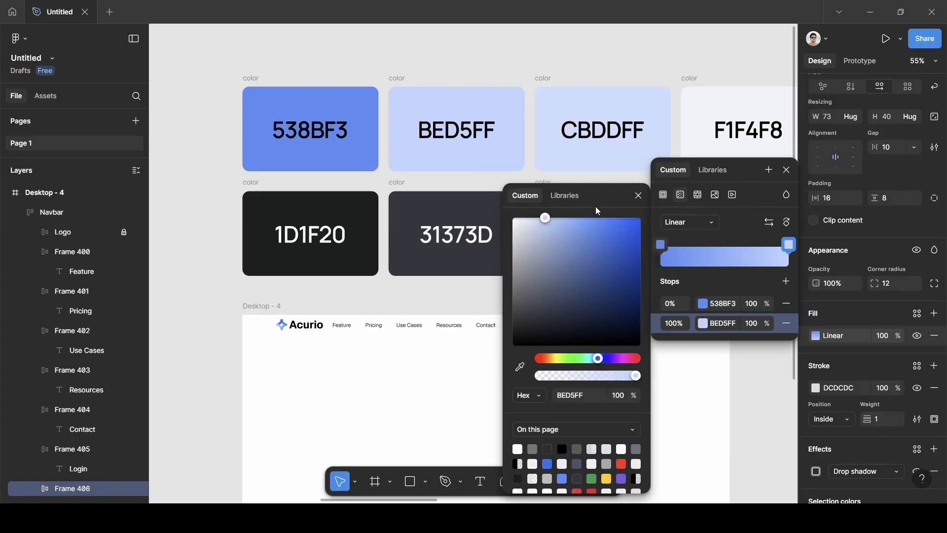
left_click(638, 199)
- Move the 538BF3 stop of the duplicated button's gradient to 28%
scroll(584, 329, "up", 10)
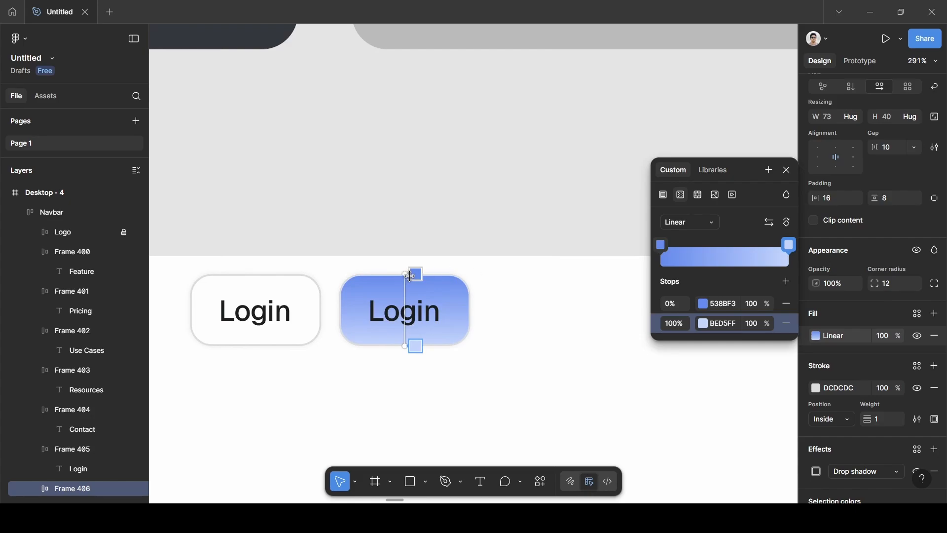
left_click_drag(416, 274, 418, 317)
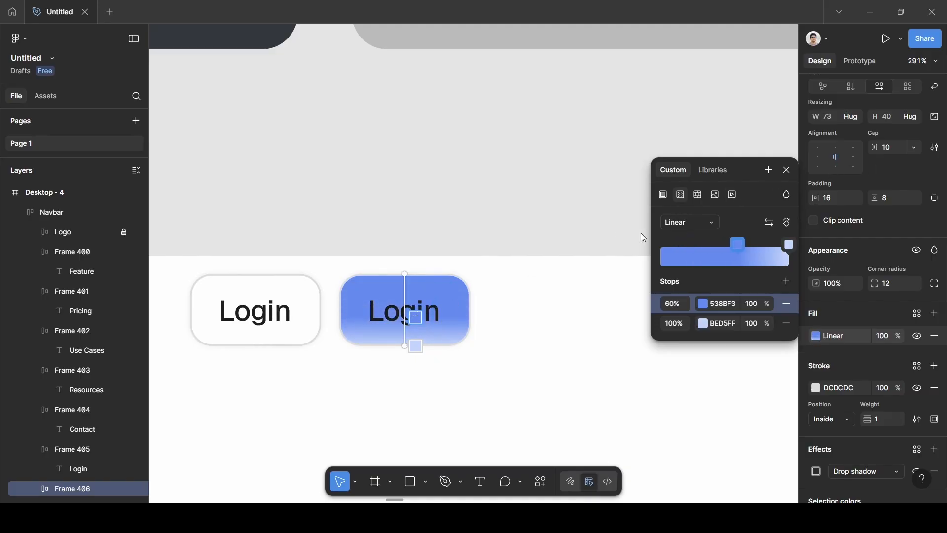
left_click_drag(415, 316, 416, 294)
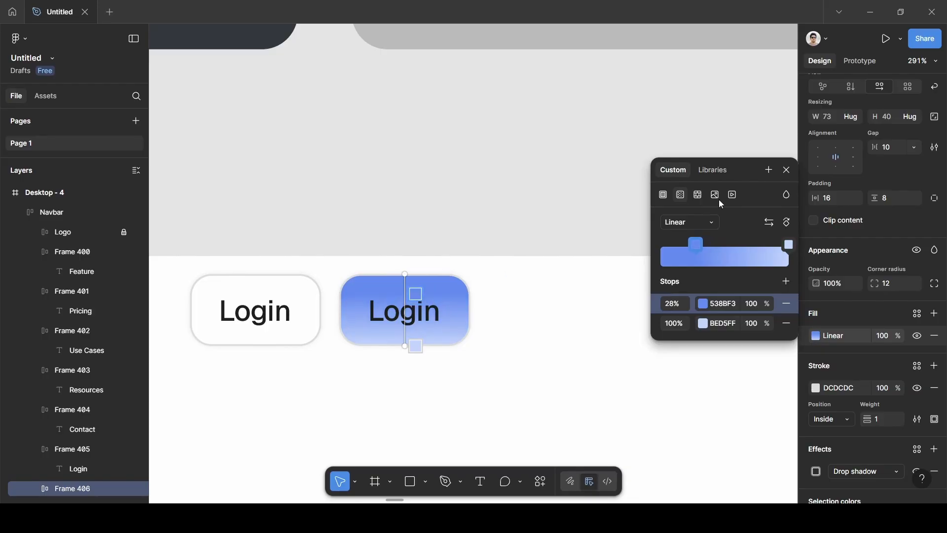
left_click(788, 170)
left_click(525, 202)
- Set the text fill of the blue gradient "Login" button to white FFFFFF
scroll(523, 205, "down", 5)
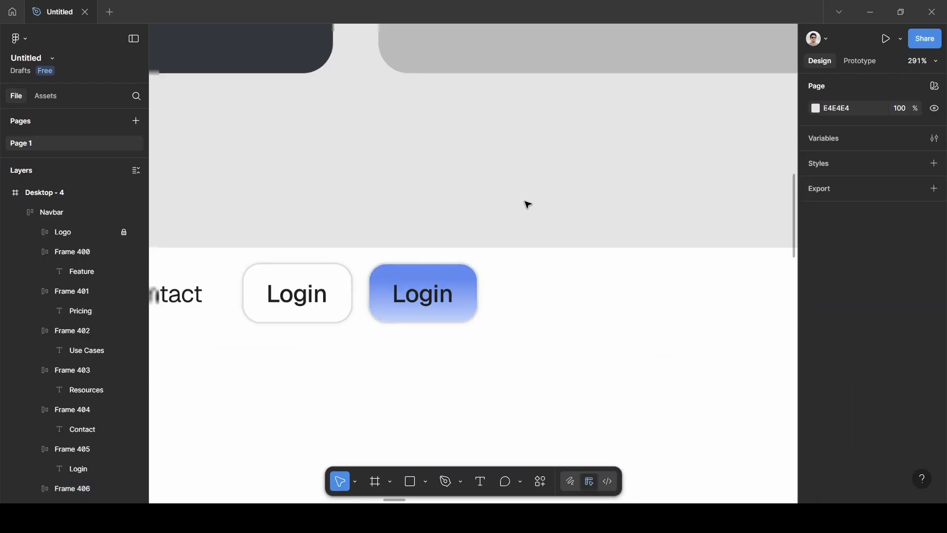
double_click(502, 228)
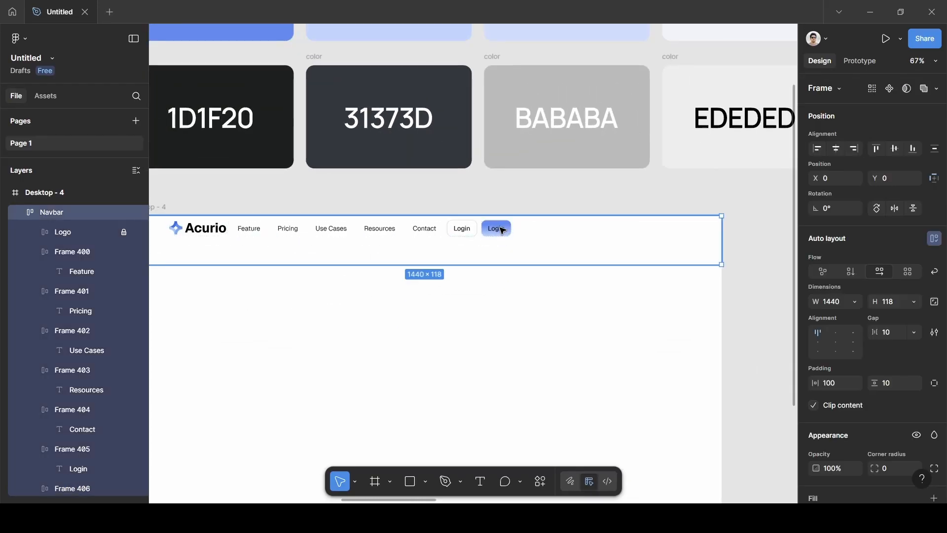
scroll(503, 231, "up", 3)
scroll(502, 231, "up", 5)
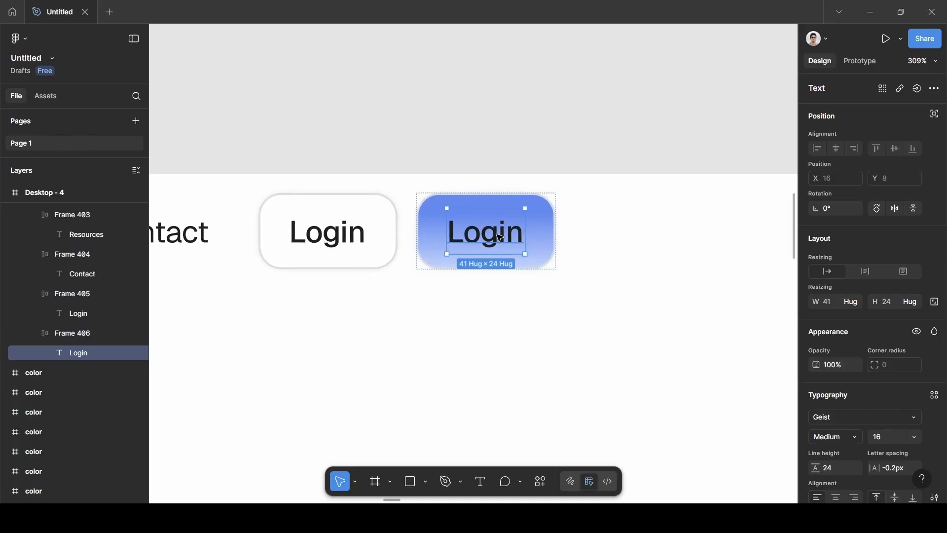
scroll(842, 345, "down", 2)
scroll(839, 342, "down", 2)
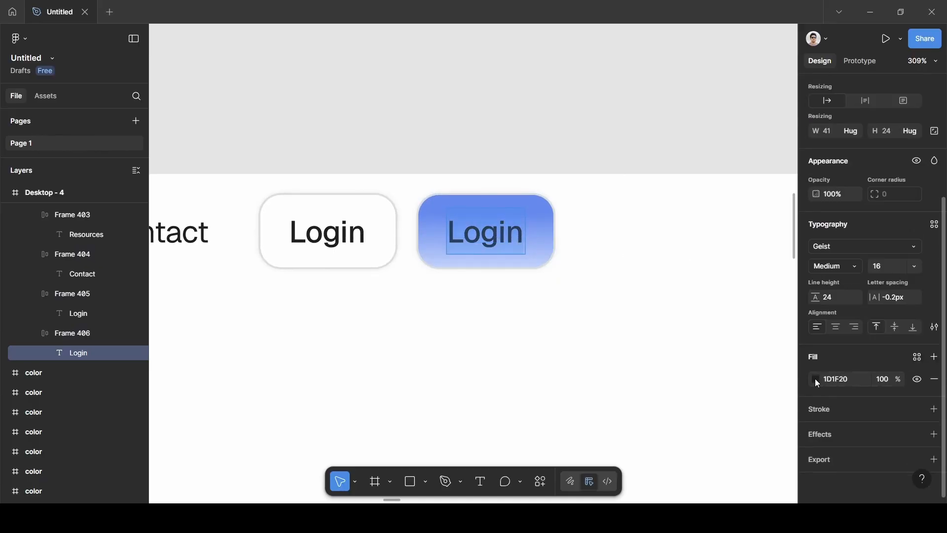
left_click(816, 380)
left_click_drag(710, 271, 609, 192)
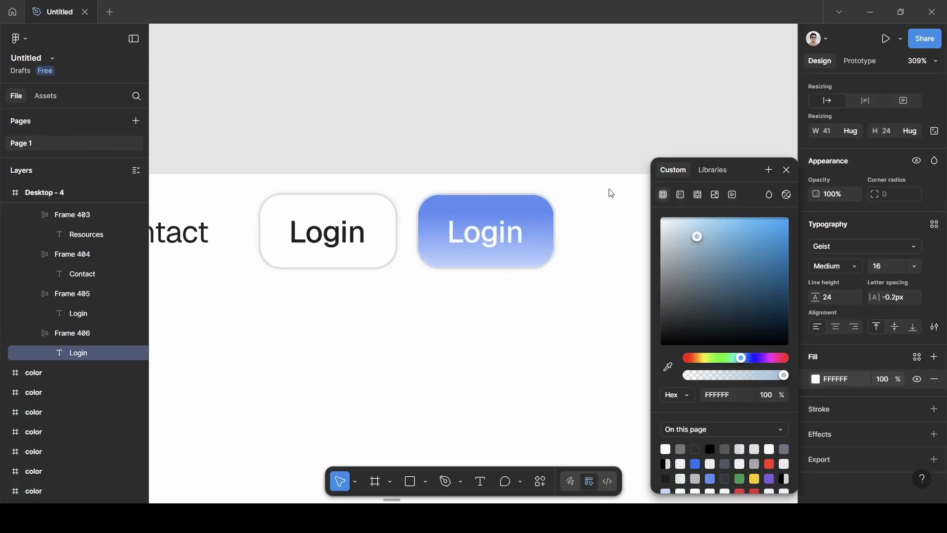
left_click(790, 171)
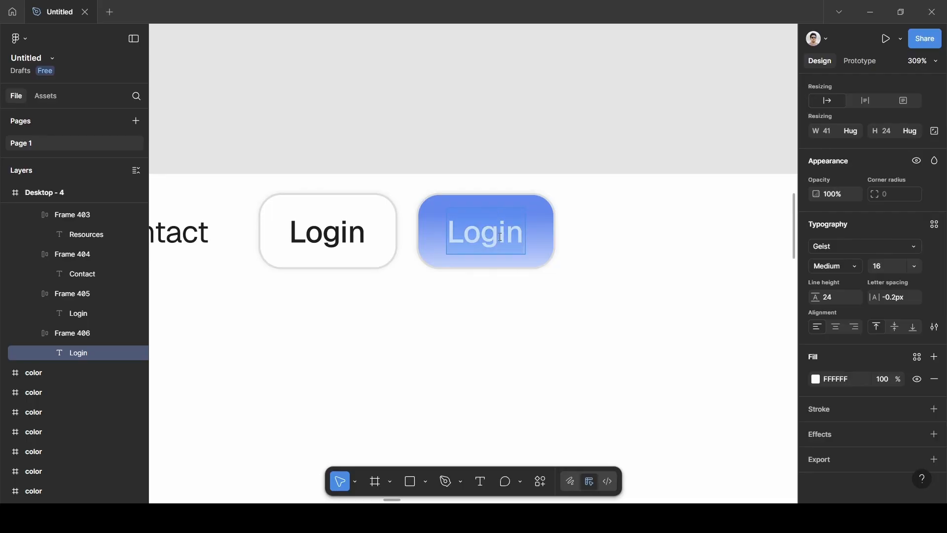
- Replace the gradient button's text with "Get Started"
key("BackSpace")
type("Ge")
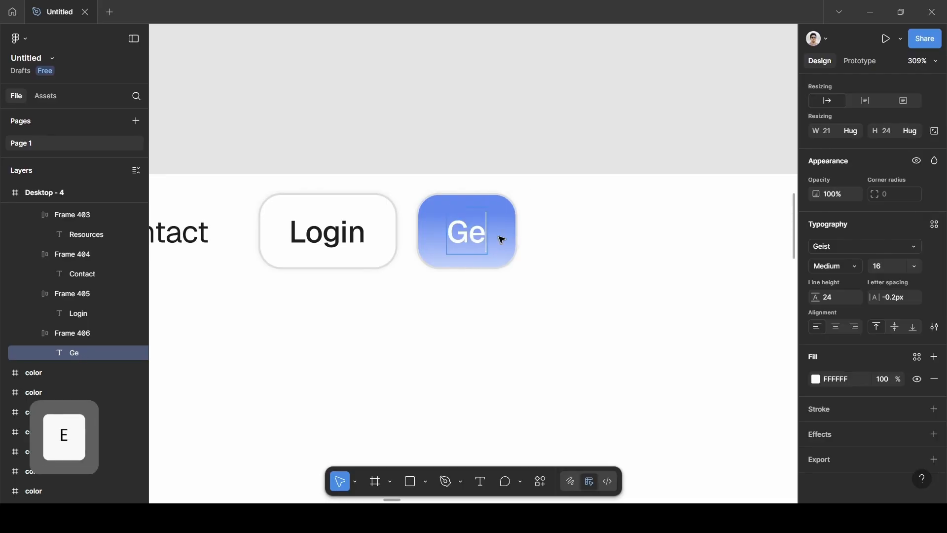
type("t Sya")
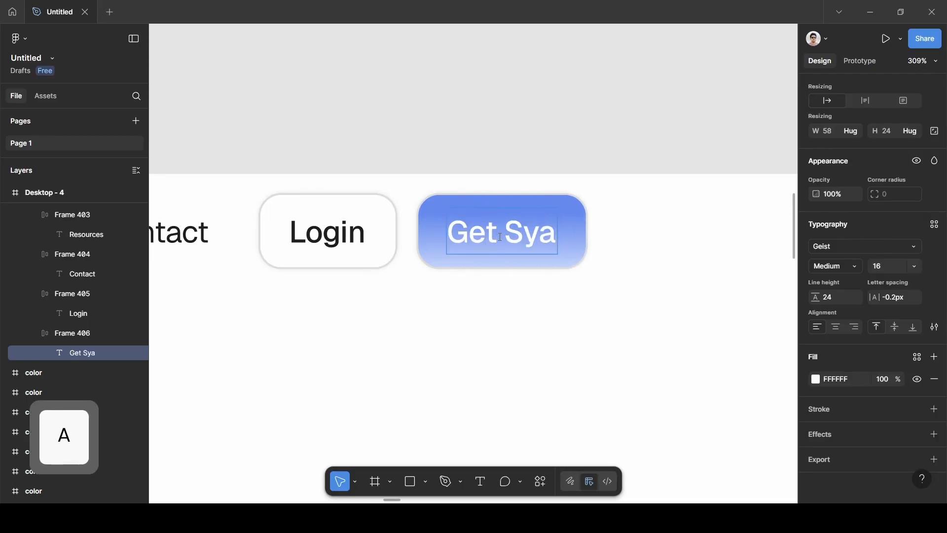
key("BackSpace")
key("BackSpace")
key("BackSpace")
key("BackSpace")
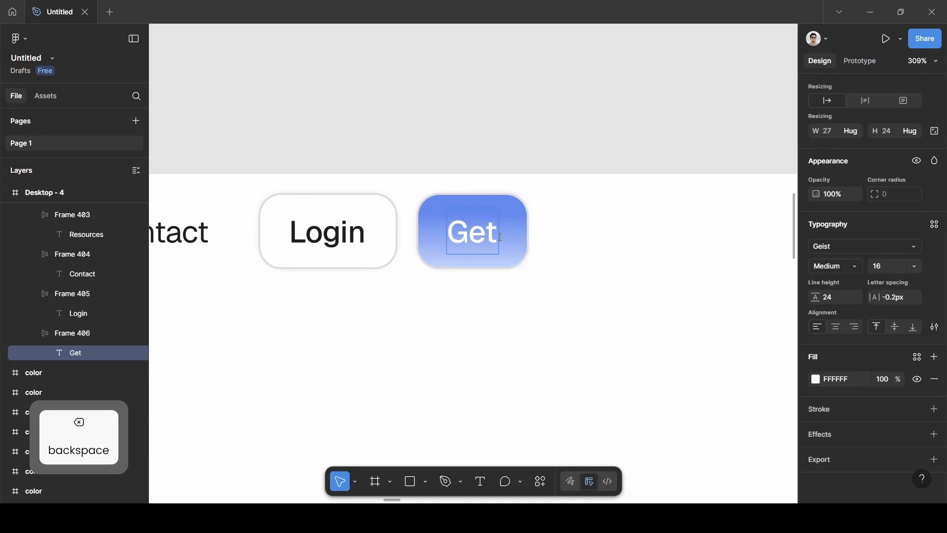
type("Started")
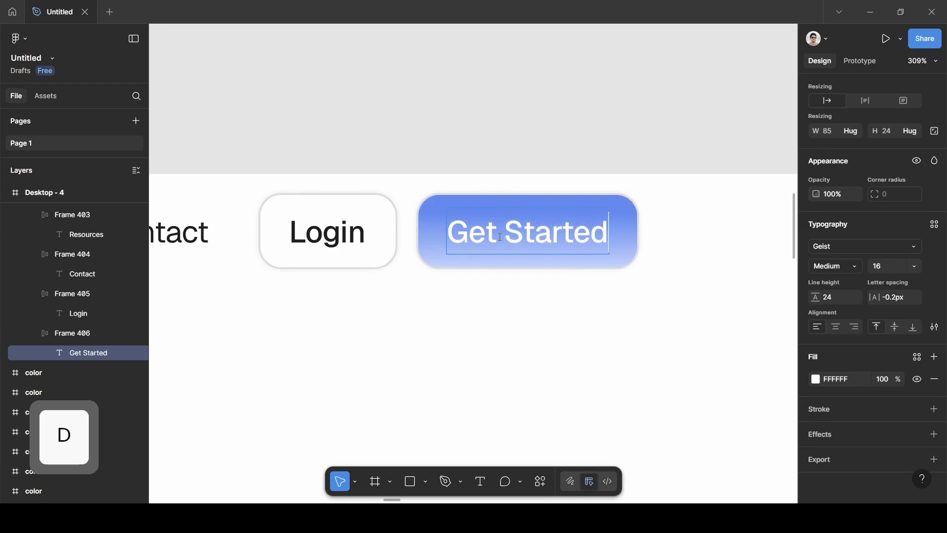
left_click(596, 117)
left_click(596, 117)
- Examine the linear fill's gradient stops on the "Get a Demo" button in the reference Desktop - 3 design
scroll(596, 116, "down", 10)
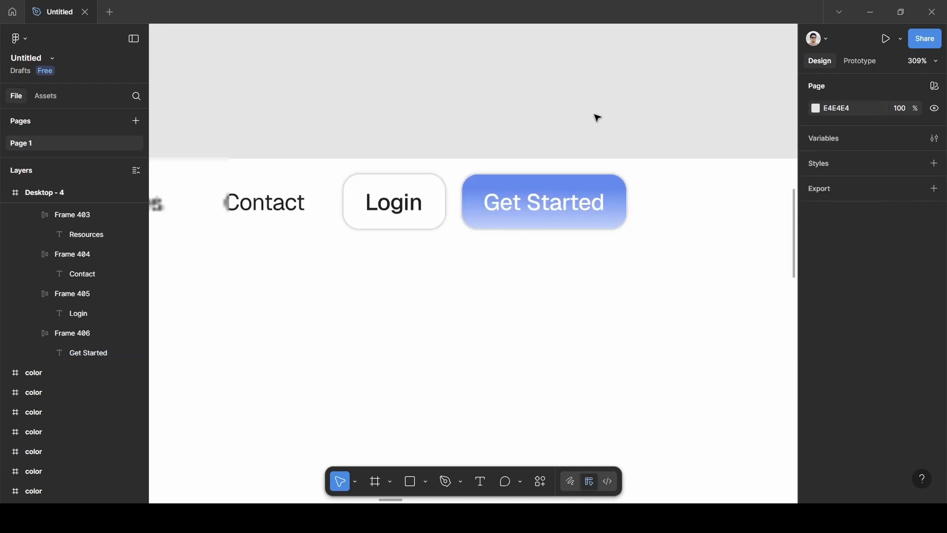
scroll(596, 118, "down", 3)
left_click_drag(174, 33, 471, 120)
left_click_drag(206, 127, 431, 143)
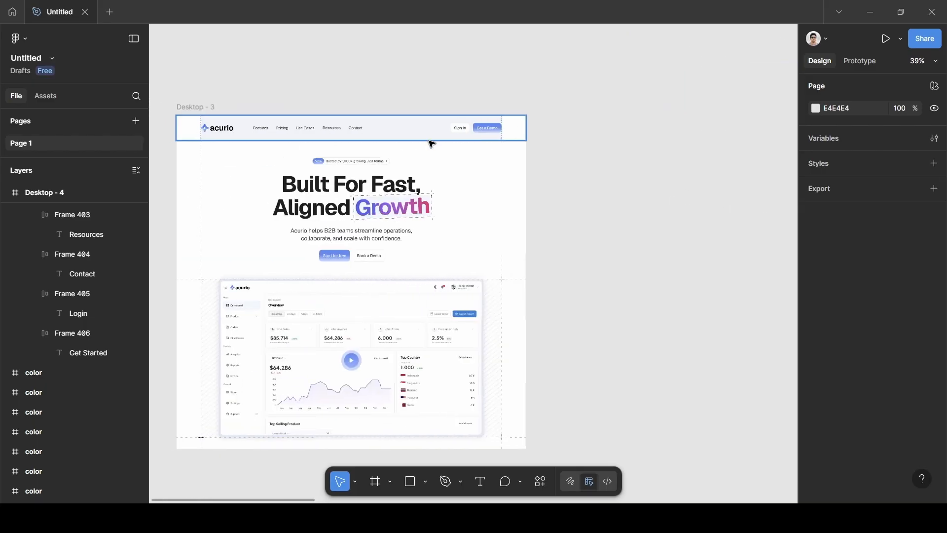
scroll(506, 143, "up", 10)
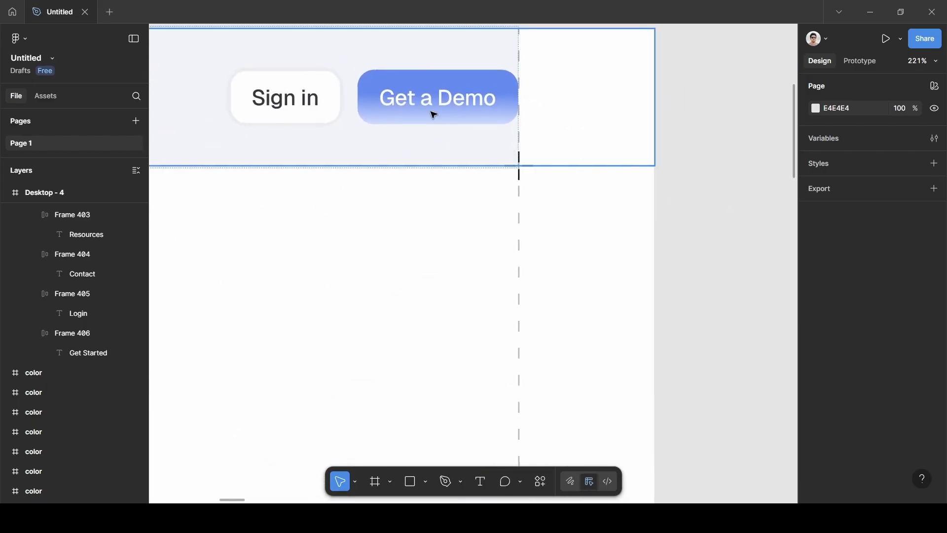
left_click(445, 96)
double_click(444, 96)
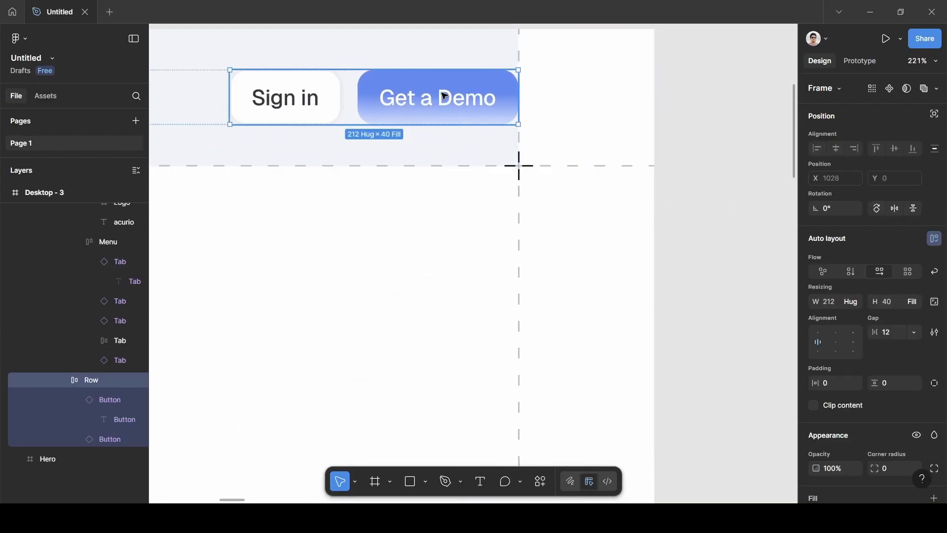
left_click(445, 96)
scroll(835, 383, "down", 5)
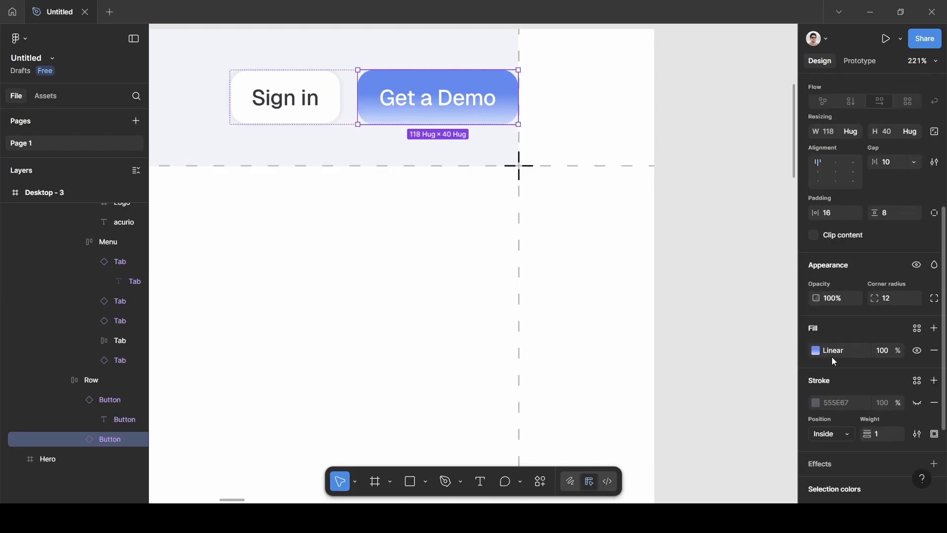
left_click(816, 351)
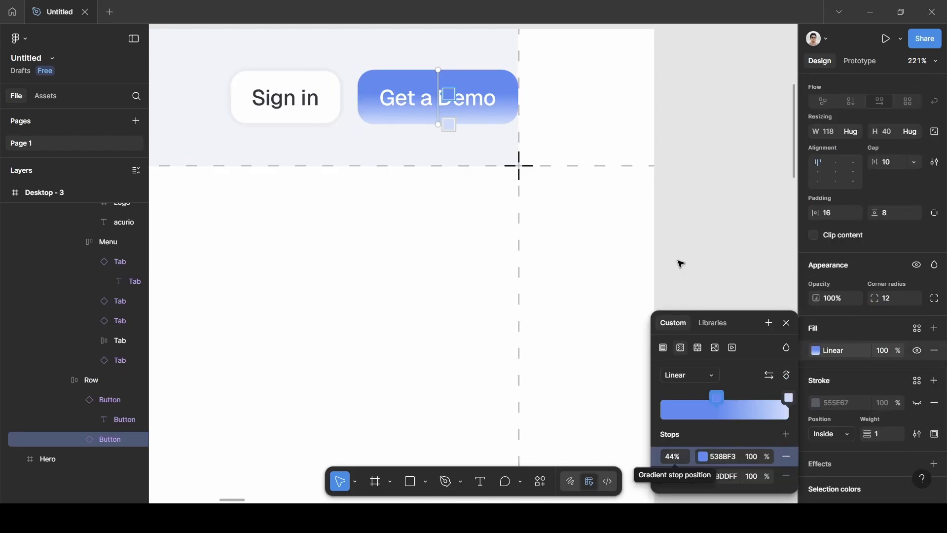
left_click(786, 324)
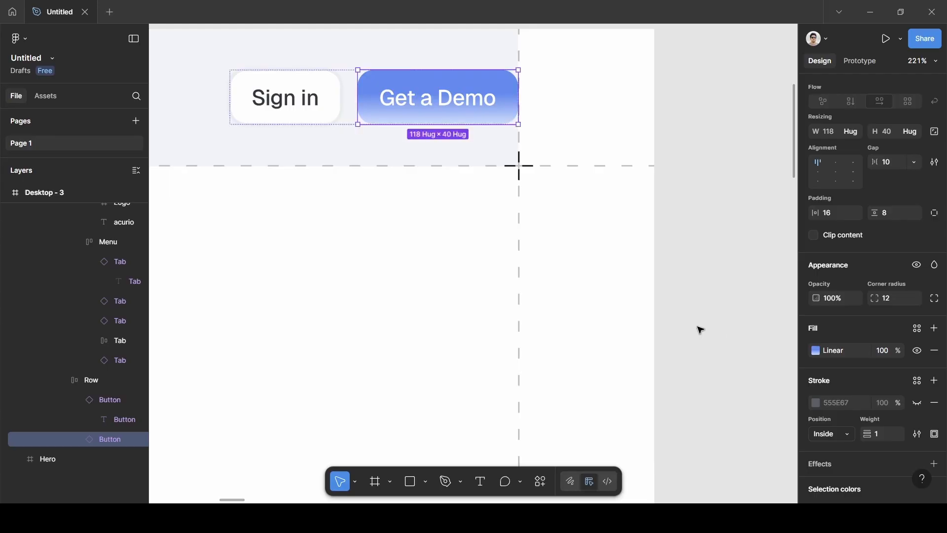
- Move the 538BF3 stop of the "Get Started" button's gradient to 44%
scroll(700, 330, "down", 5)
scroll(699, 329, "right", 15)
scroll(701, 329, "down", 2)
scroll(701, 329, "right", 8)
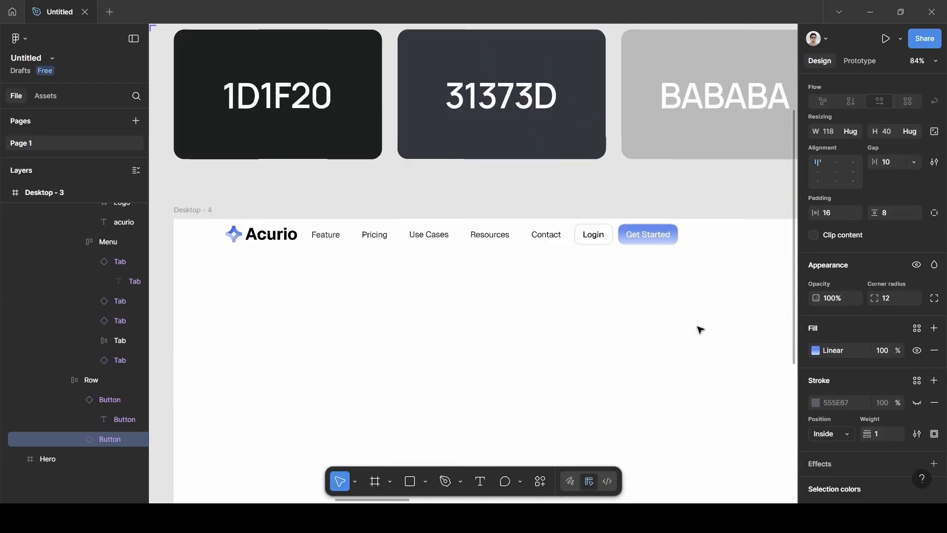
scroll(704, 326, "up", 5)
scroll(641, 315, "up", 1)
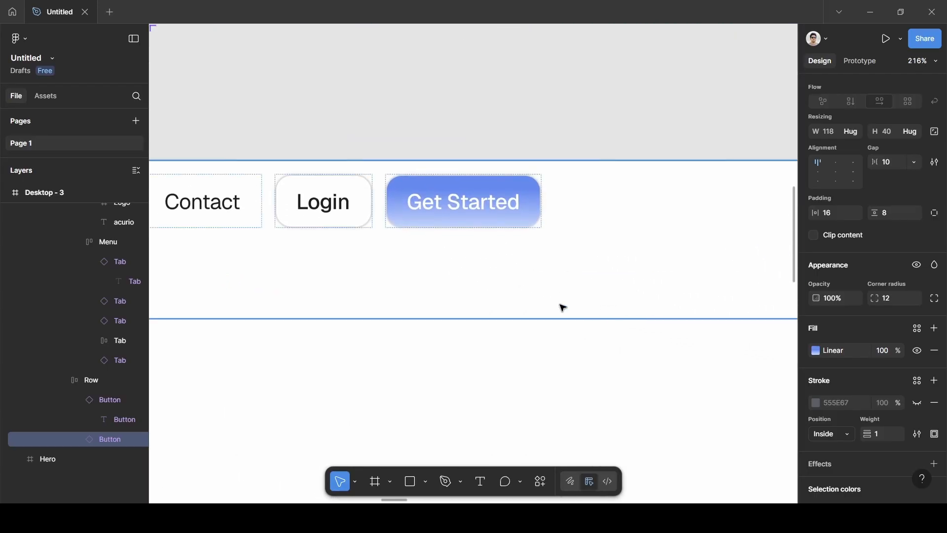
scroll(517, 238, "up", 3)
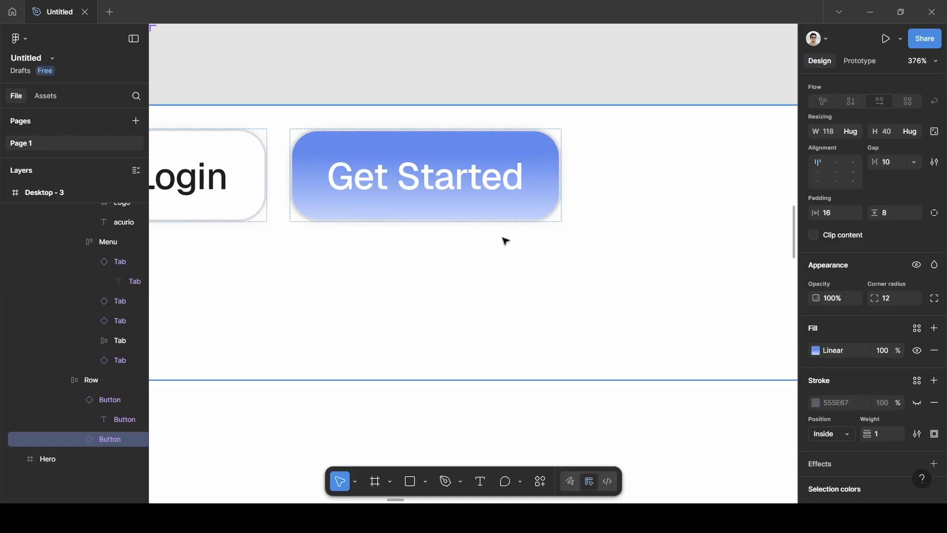
left_click(448, 150)
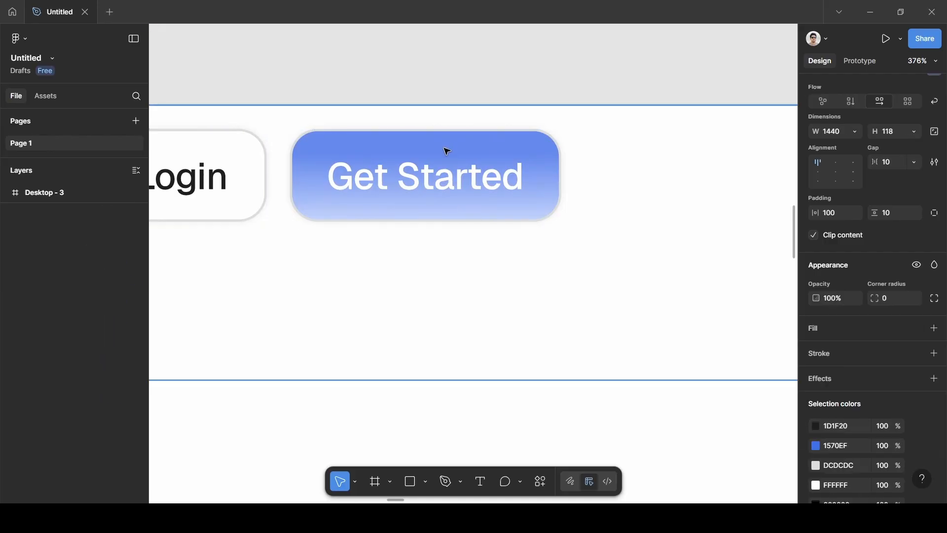
left_click(448, 150)
left_click(816, 352)
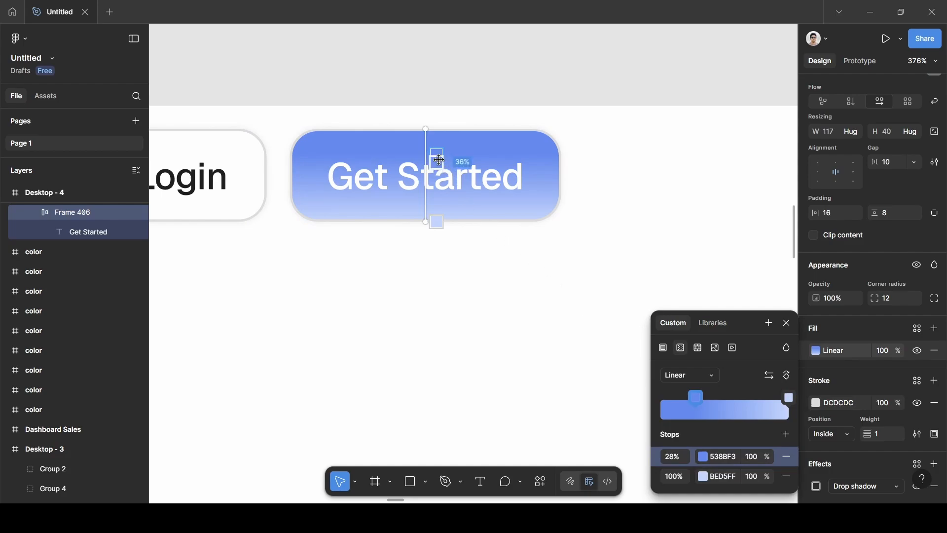
left_click_drag(438, 155, 439, 169)
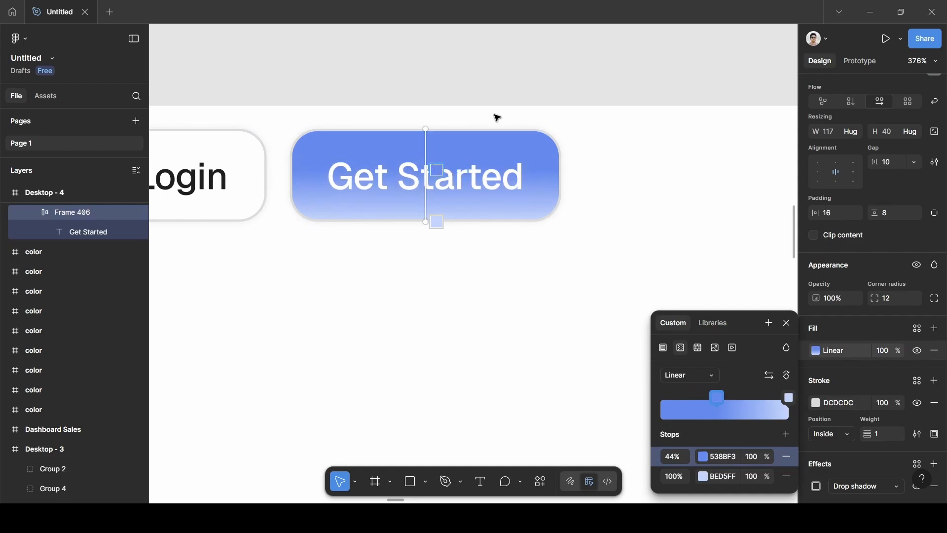
left_click(496, 87)
scroll(496, 87, "down", 10)
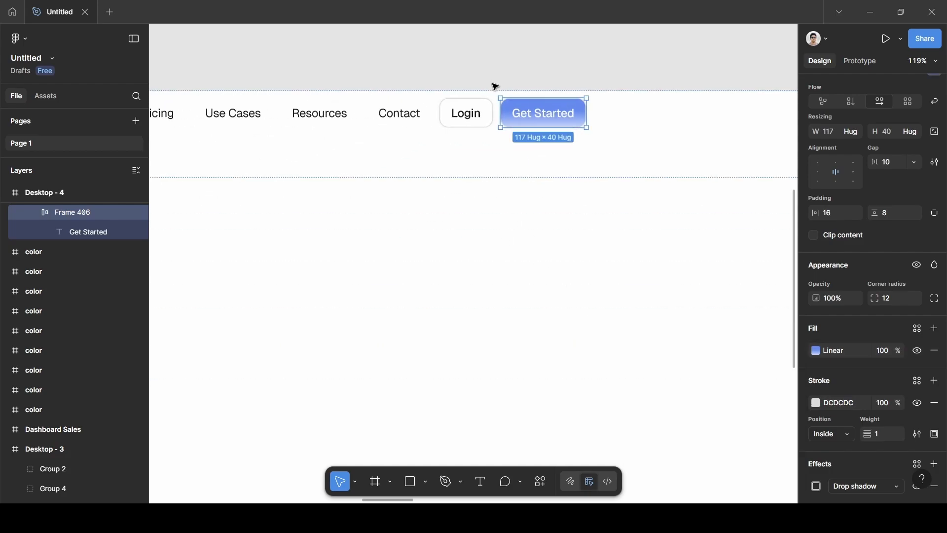
left_click(629, 172)
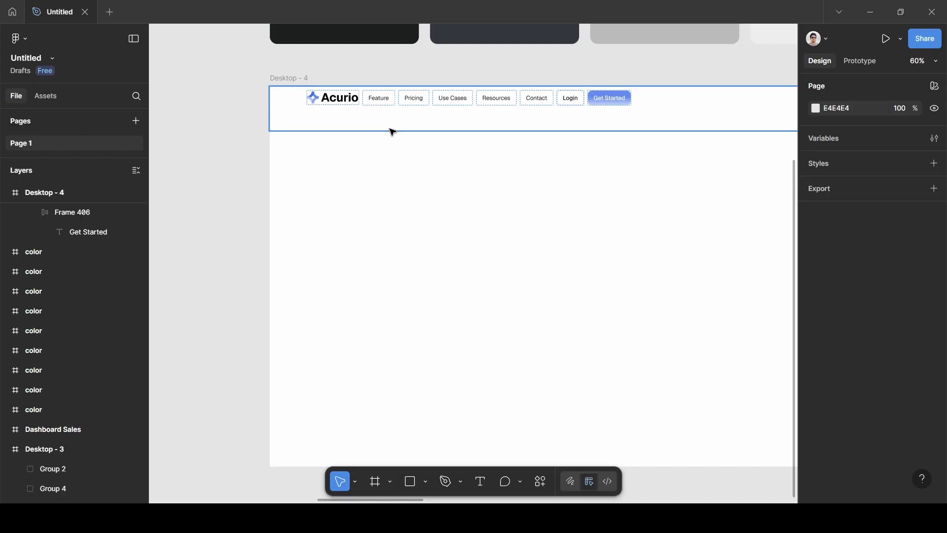
- Wrap the Feature, Pricing, Use Cases, Resources and Contact links together in one auto layout frame
scroll(408, 125, "up", 5)
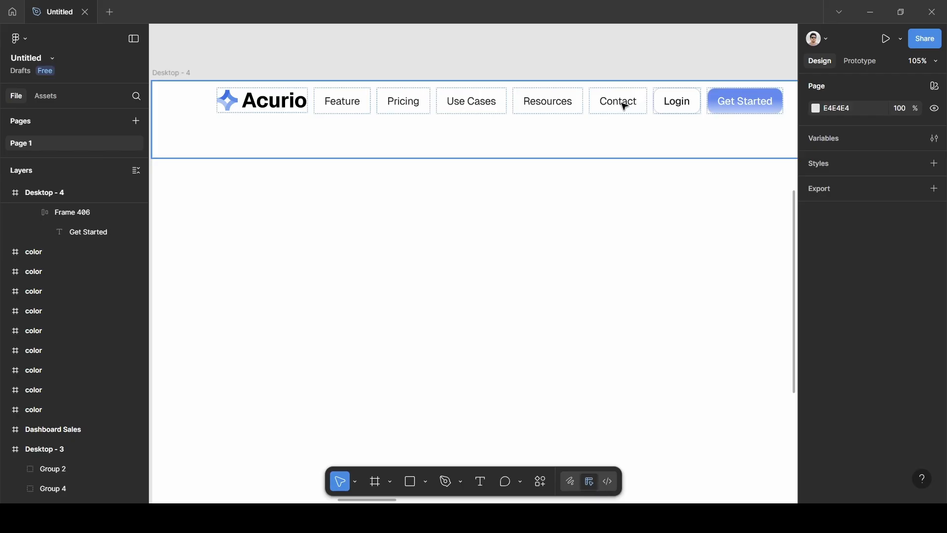
left_click(624, 107)
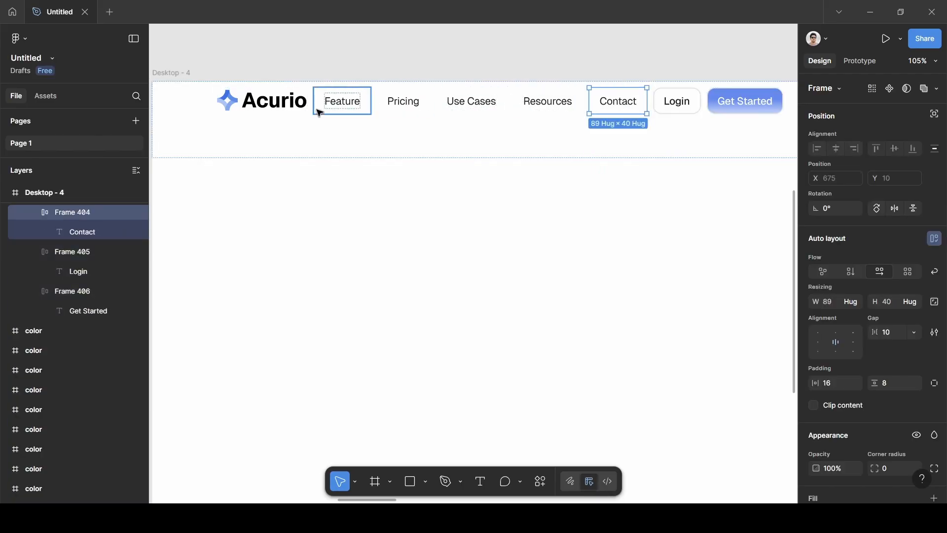
left_click(552, 105, "shift")
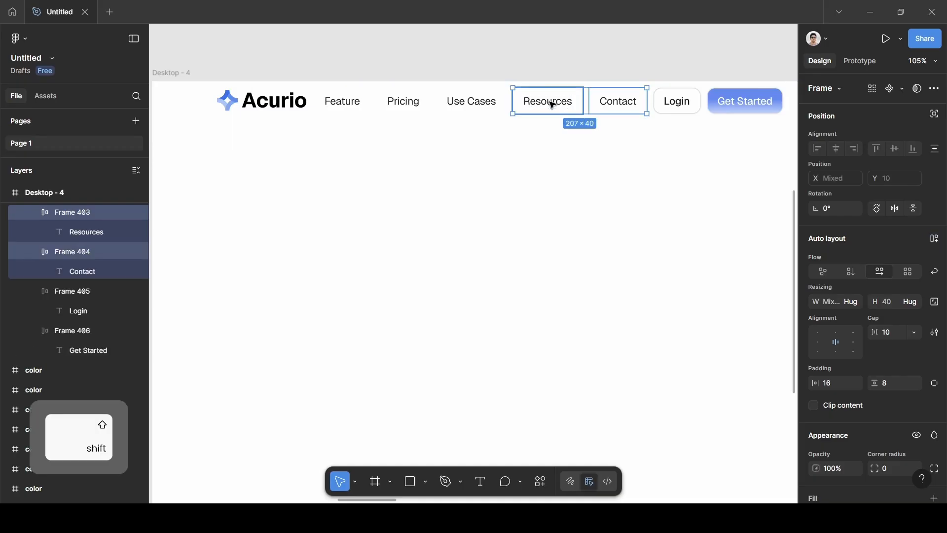
left_click(475, 102, "shift")
left_click(397, 102, "shift")
left_click(362, 107, "shift")
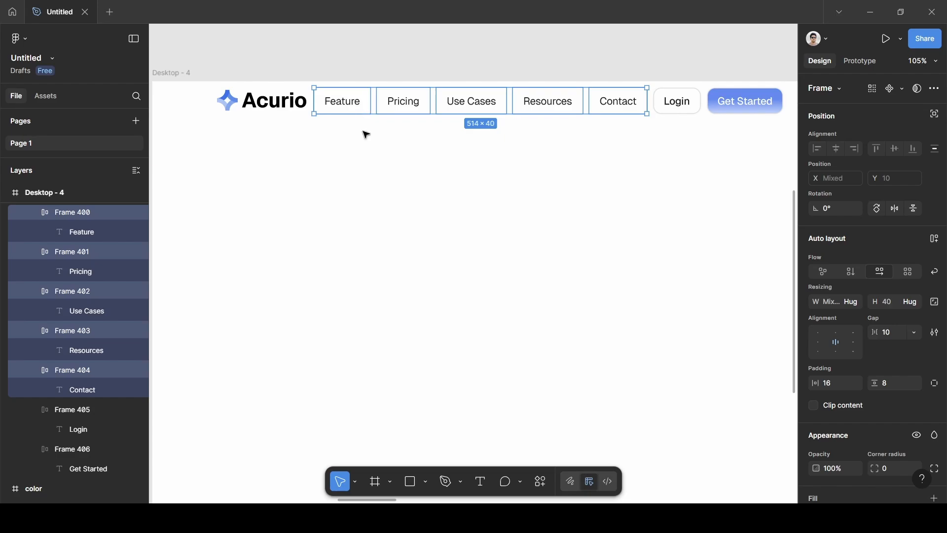
key("shift+a")
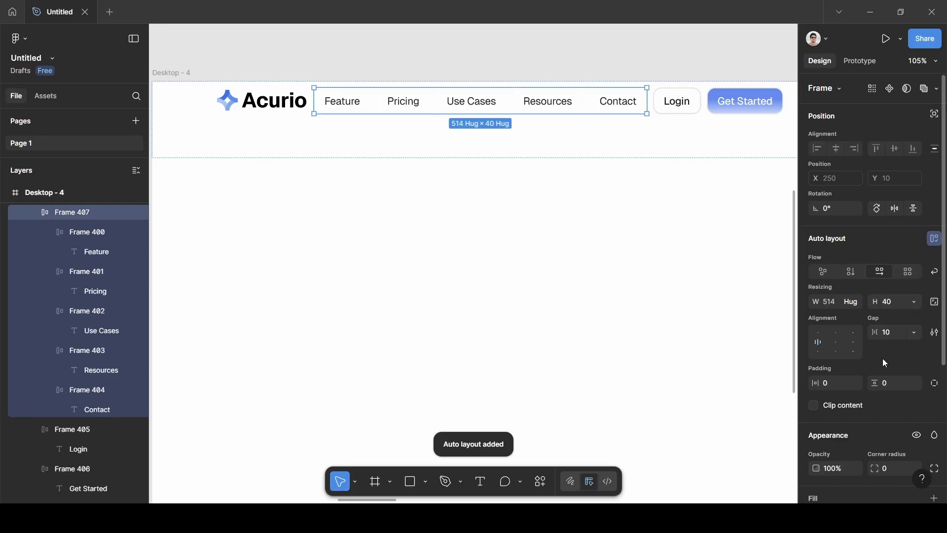
- Set the gap of the navigation links' auto layout frame to 0
scroll(883, 359, "down", 5)
left_click(910, 209)
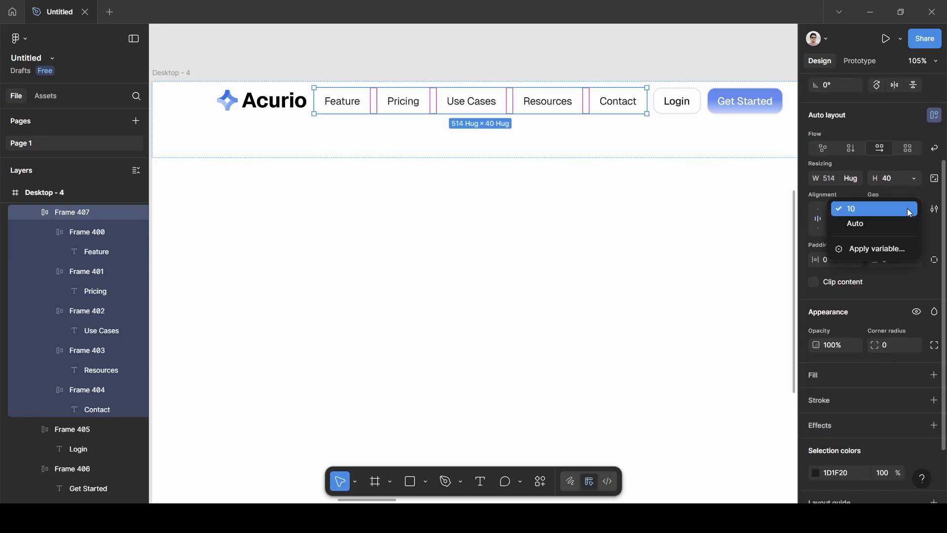
left_click(899, 272)
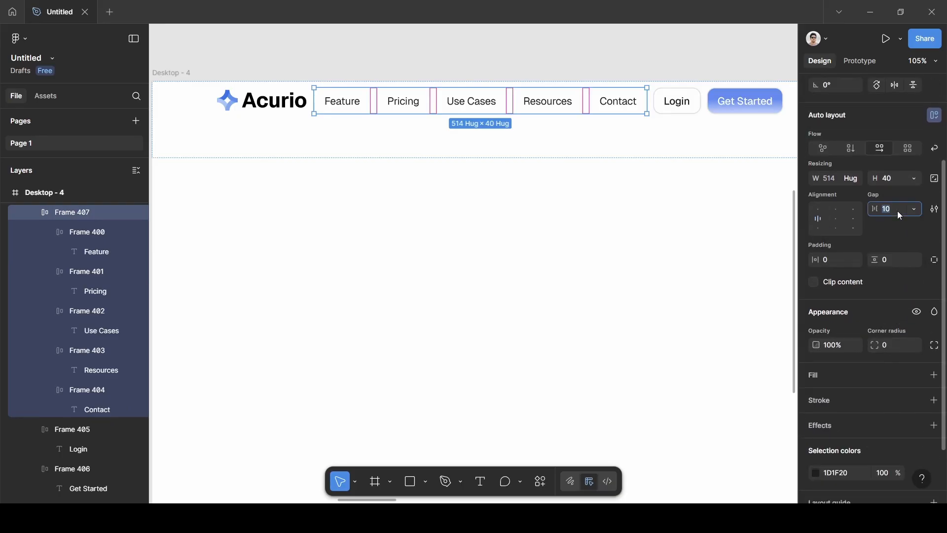
key("BackSpace")
type("0")
left_click(906, 244)
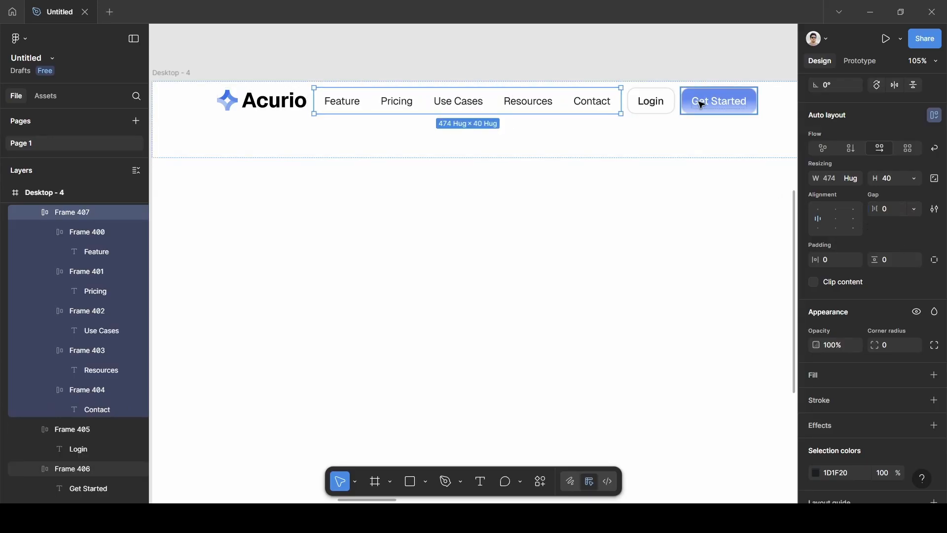
- Wrap the "Login" and "Get Started" buttons together in their own auto layout frame
left_click(750, 97)
scroll(750, 98, "right", 5)
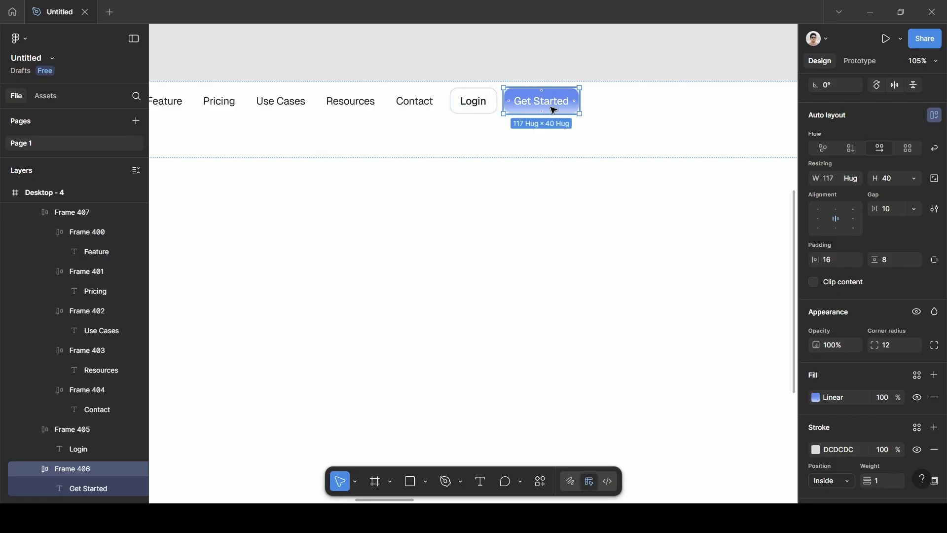
left_click(484, 112, "shift")
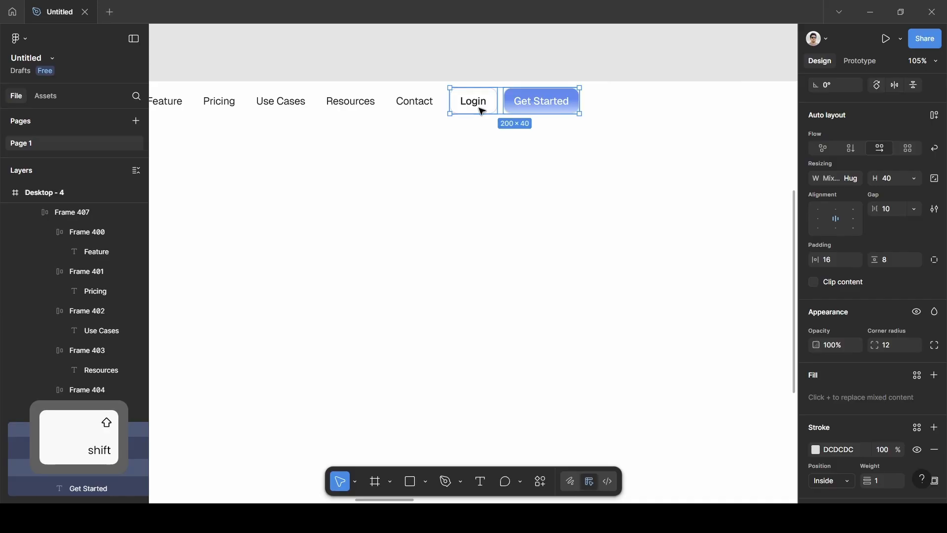
key("shift+a")
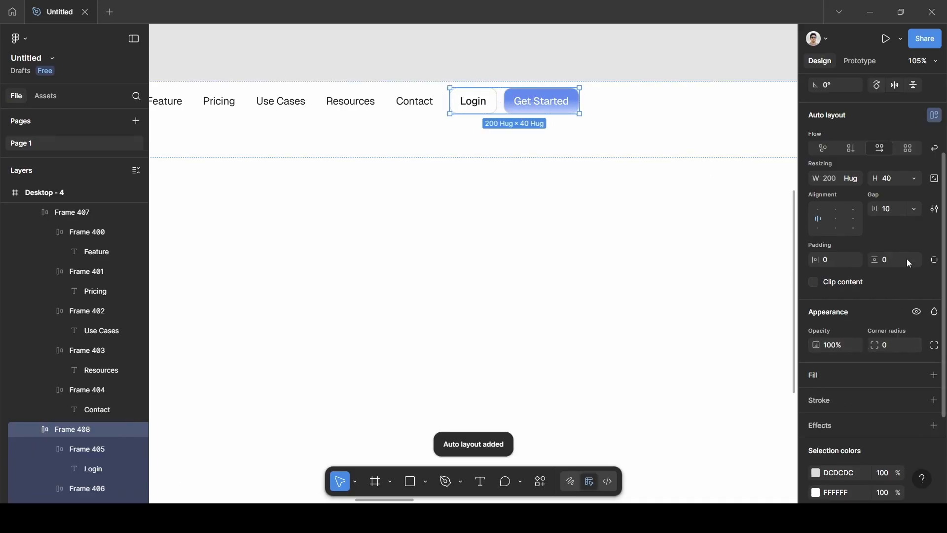
- Set the gap between the "Login" and "Get Started" buttons in their auto layout frame to 12
left_click(894, 207)
key("BackSpace")
type("1")
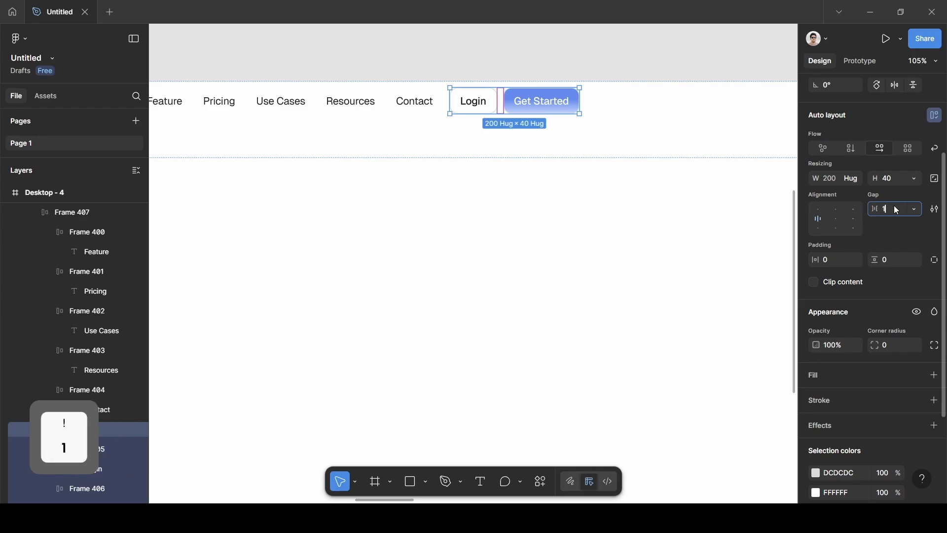
type("2")
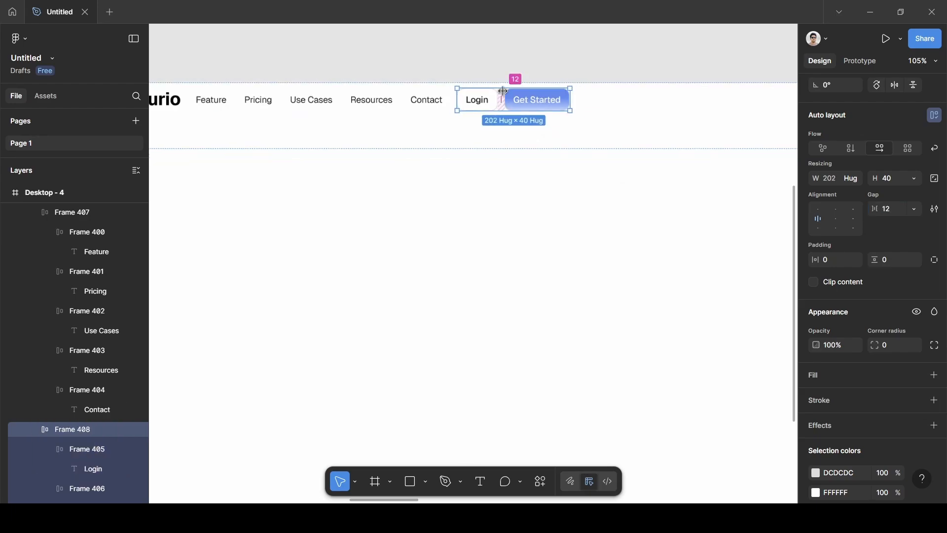
scroll(503, 91, "down", 5)
left_click(428, 80)
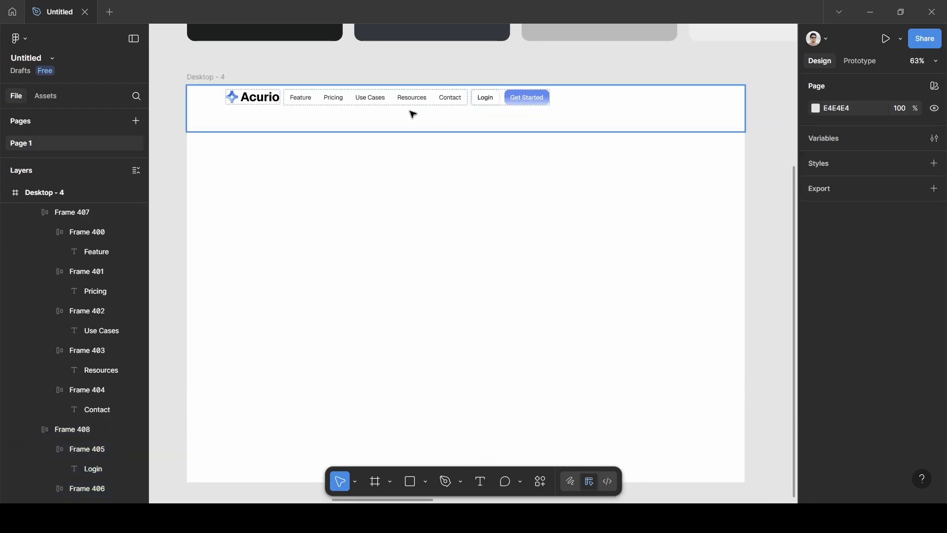
- Collapse the link and button group layers inside the Navbar and select the Navbar frame
left_click(414, 114)
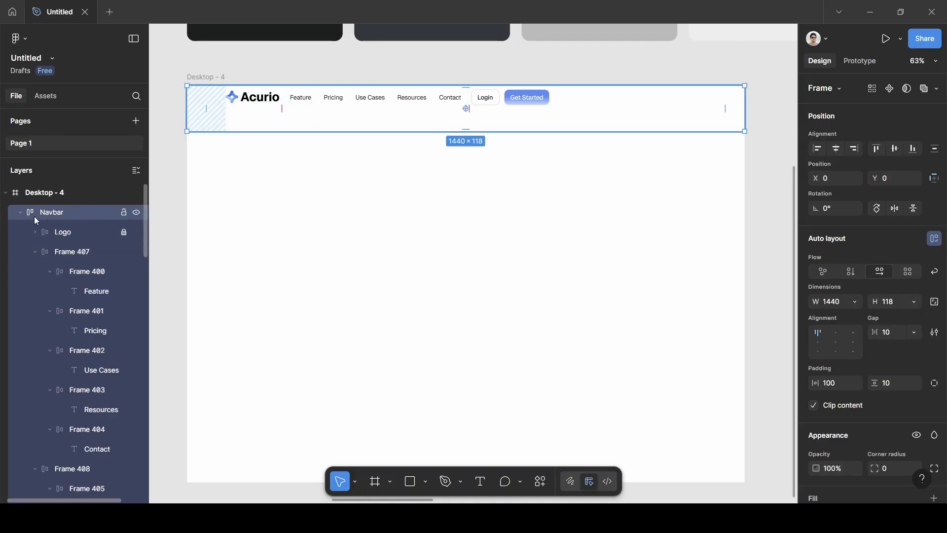
left_click(520, 101)
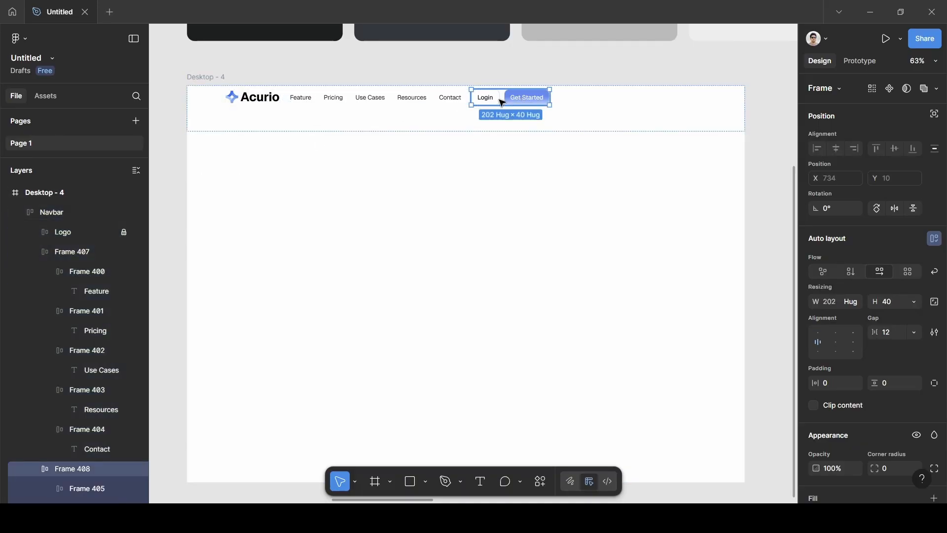
left_click(254, 100)
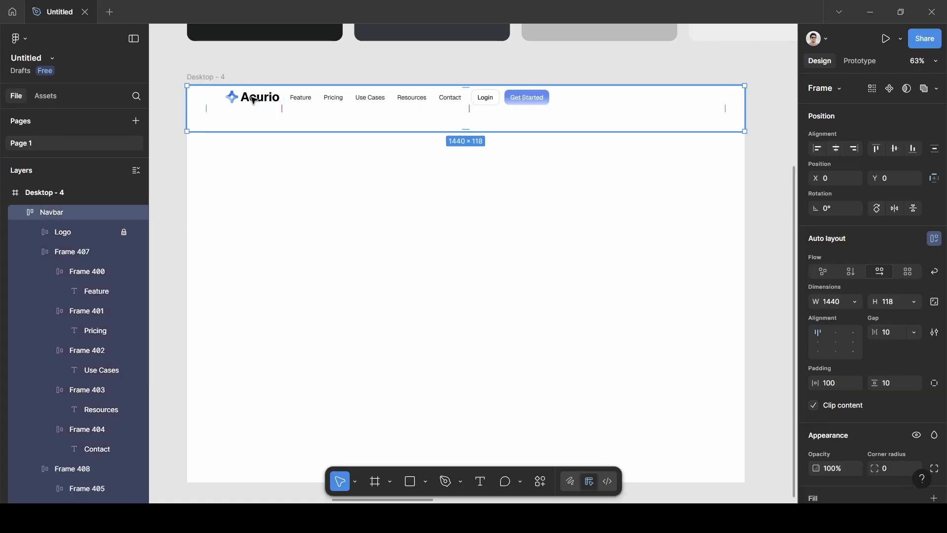
left_click(508, 100)
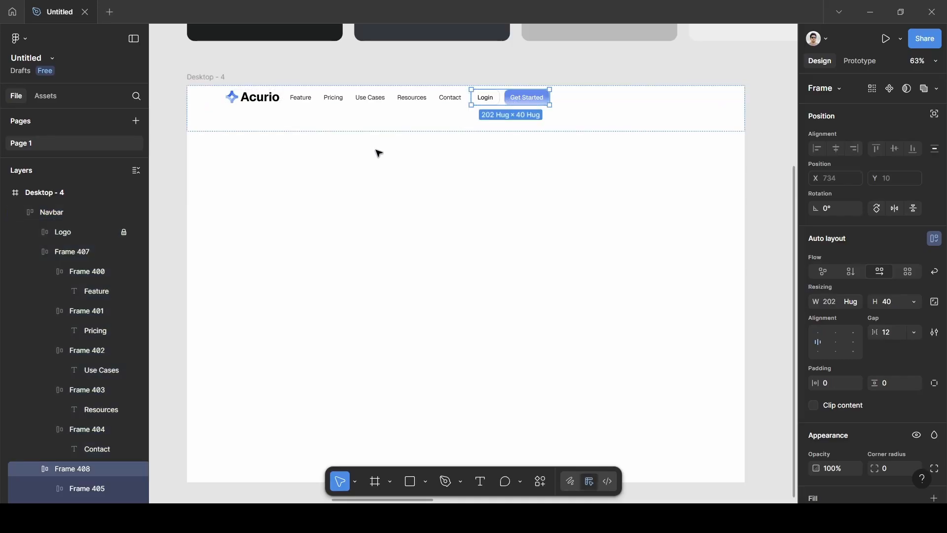
left_click(34, 253)
left_click(34, 273)
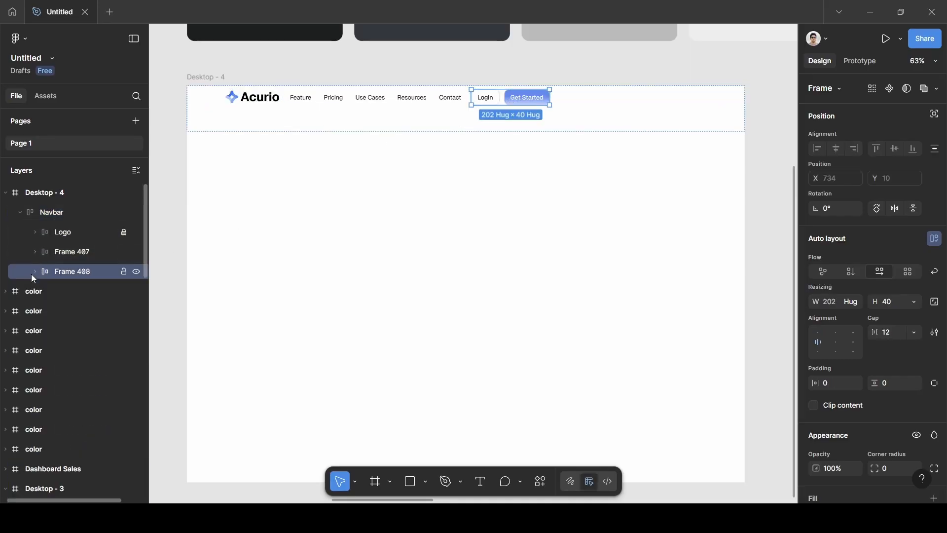
left_click(52, 211)
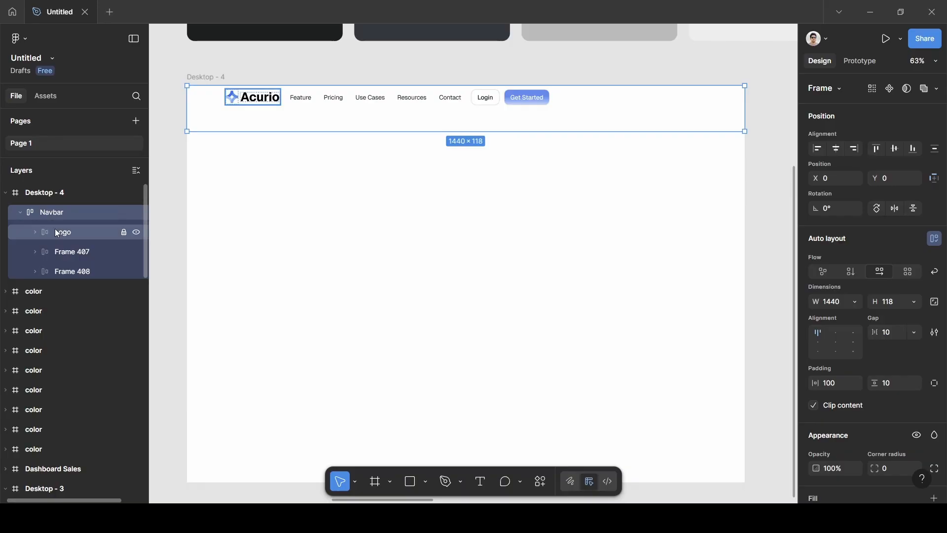
left_click(62, 250)
left_click(67, 271)
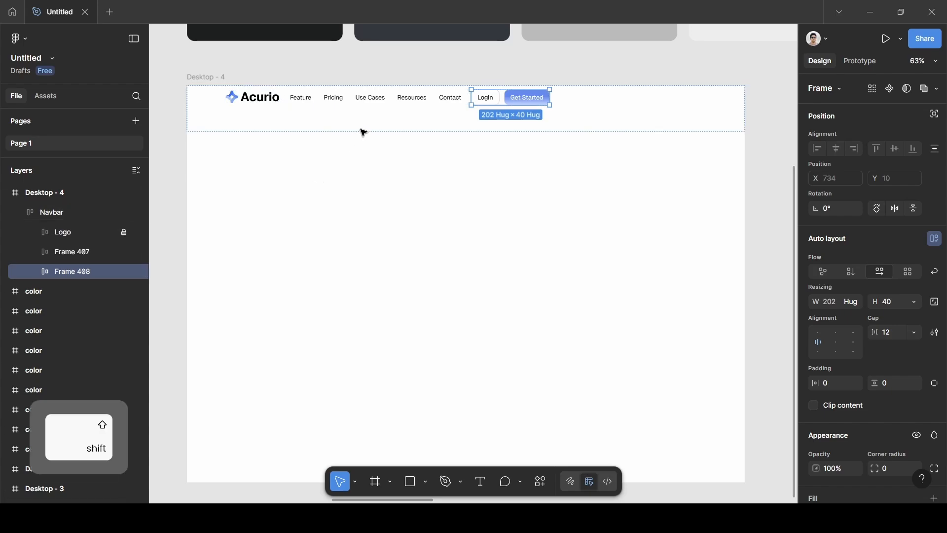
left_click(441, 103, "shift")
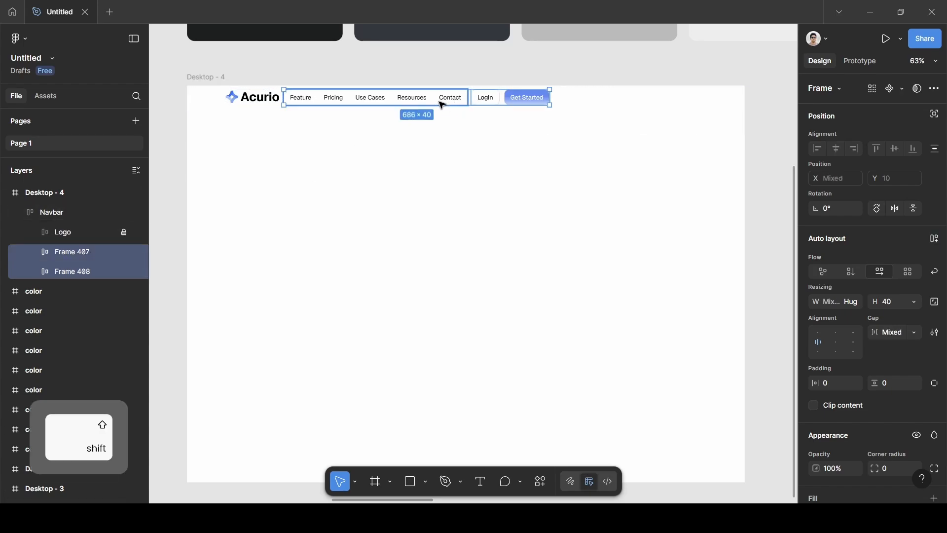
left_click(251, 102, "shift")
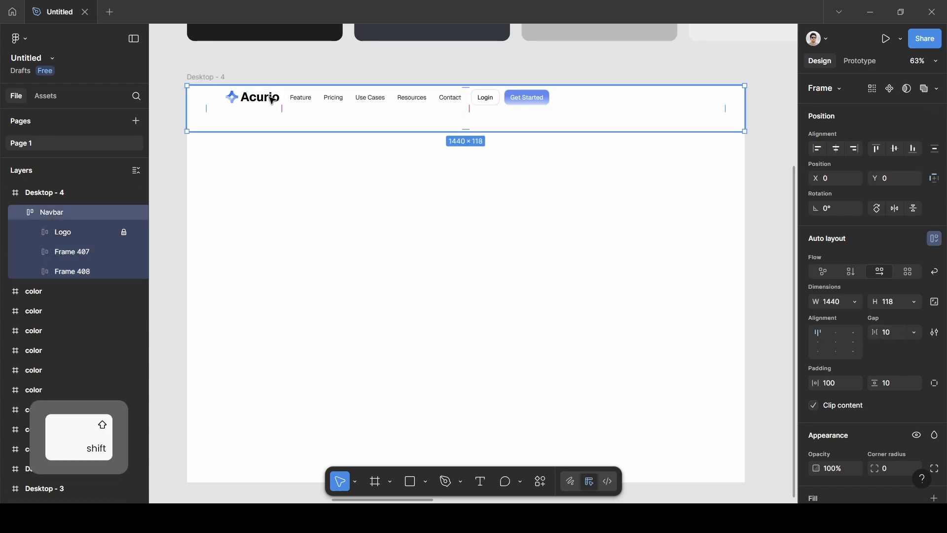
- Unlock the Logo layer and wrap the logo, navigation links and button group together in one auto layout frame inside the Navbar
left_click(123, 232)
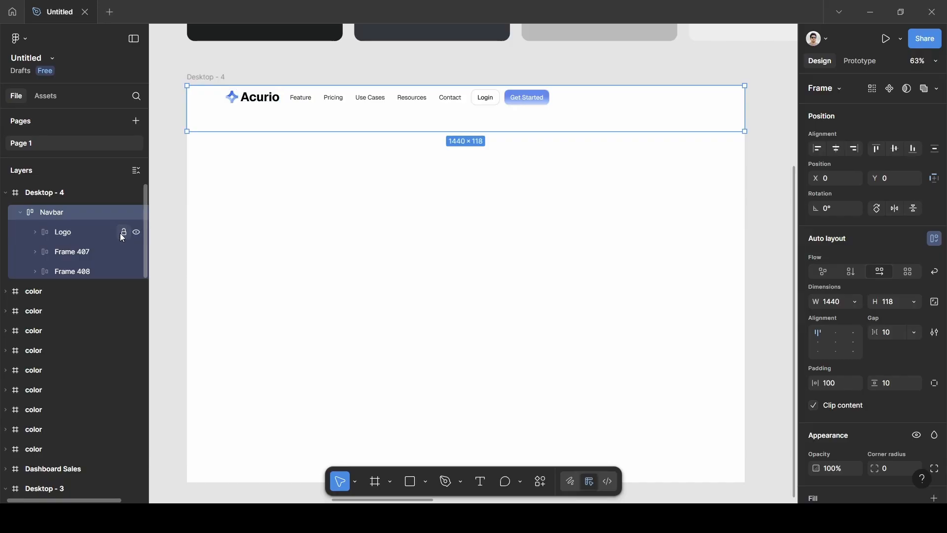
left_click(526, 99)
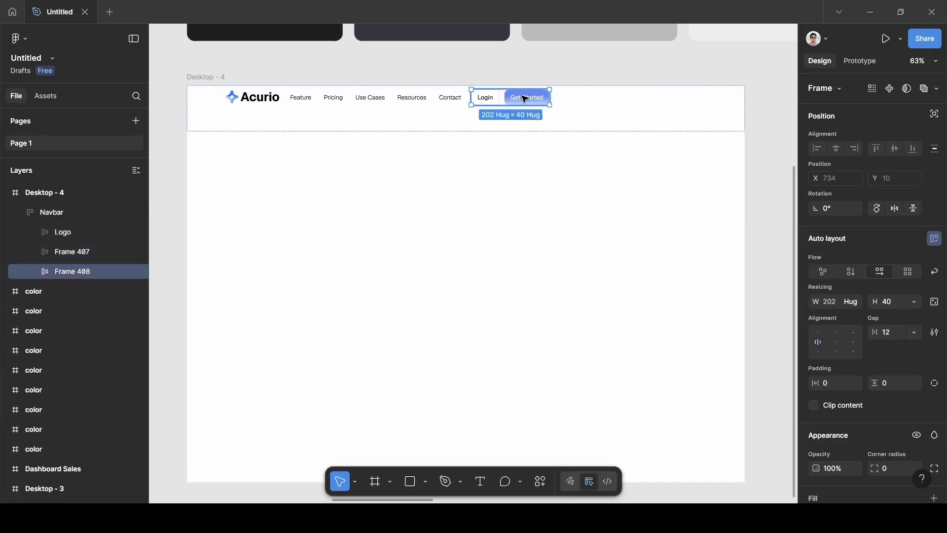
left_click(370, 104, "shift")
left_click(245, 104, "shift")
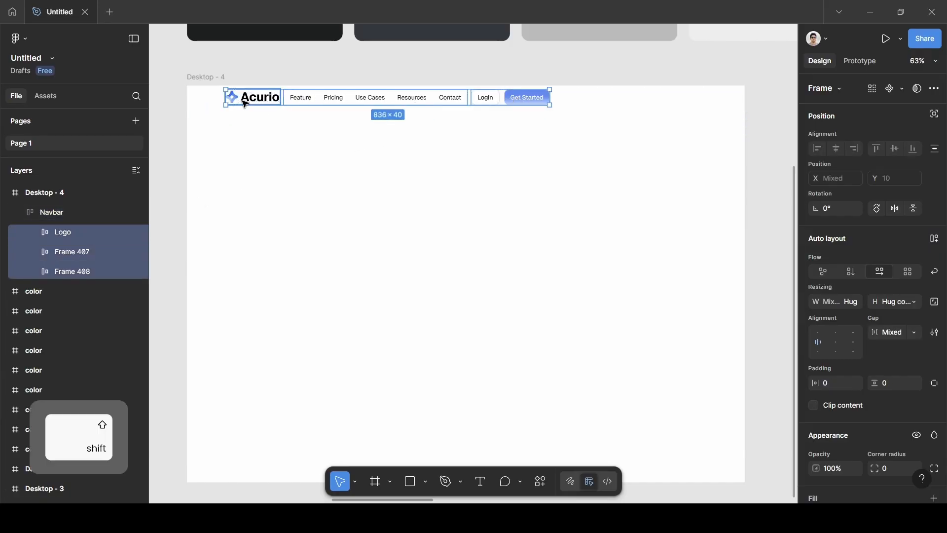
key("shift+a")
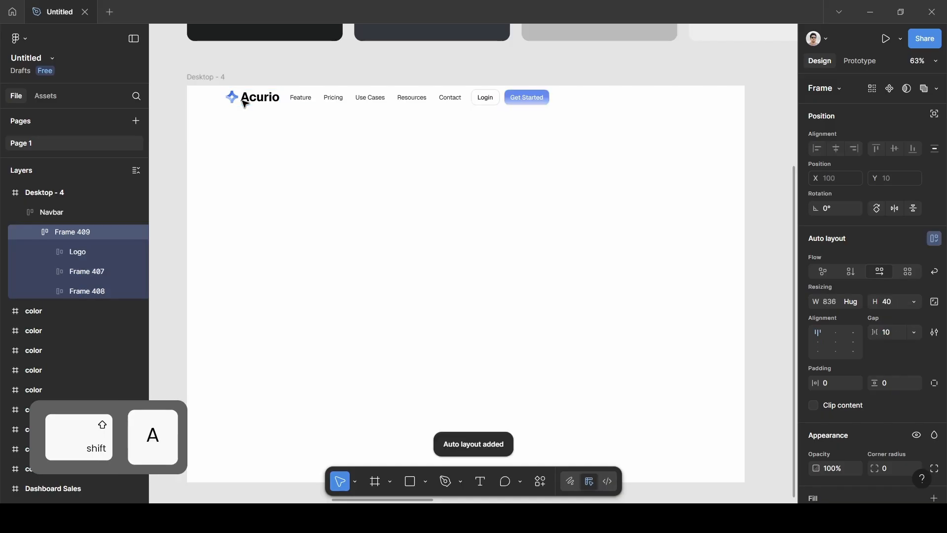
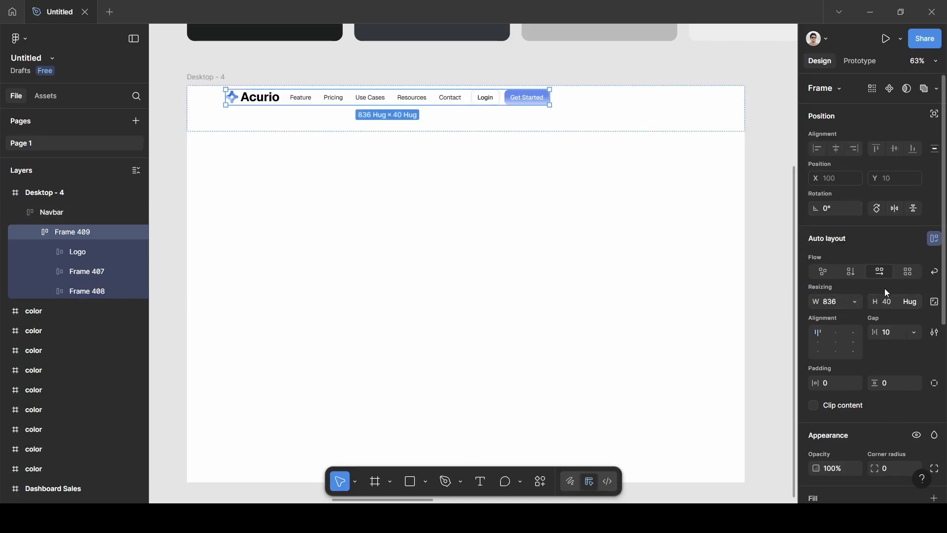
- Set the new wrapper frame's width to Fill container and its gap to Auto
left_click(856, 302)
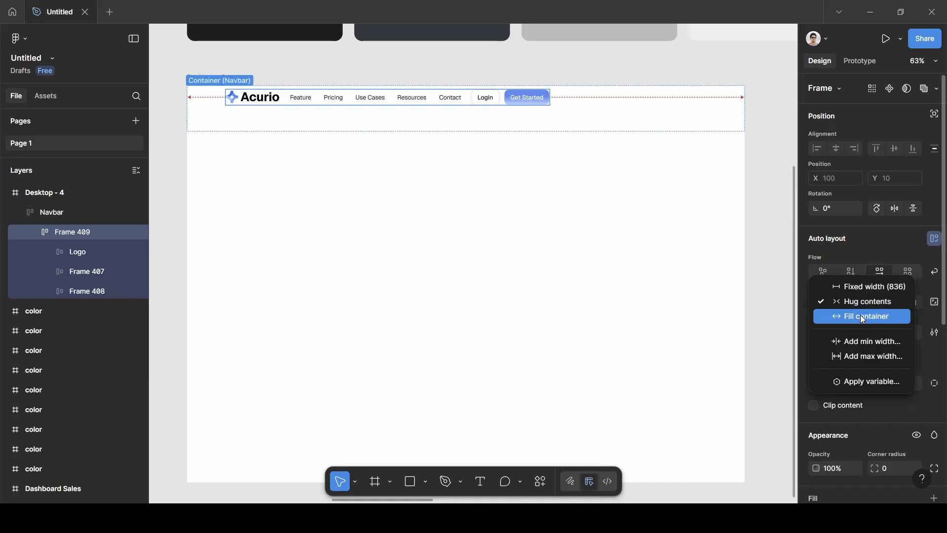
left_click(864, 319)
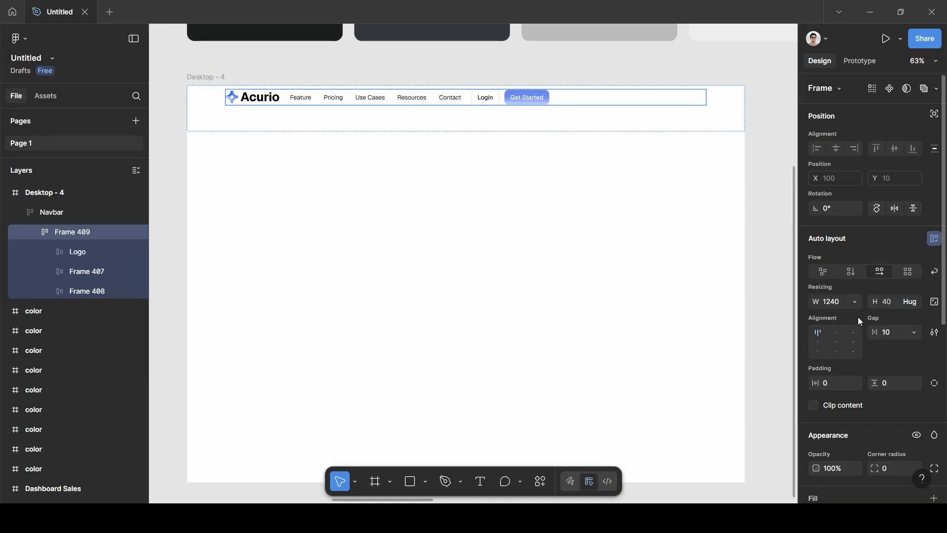
left_click(910, 333)
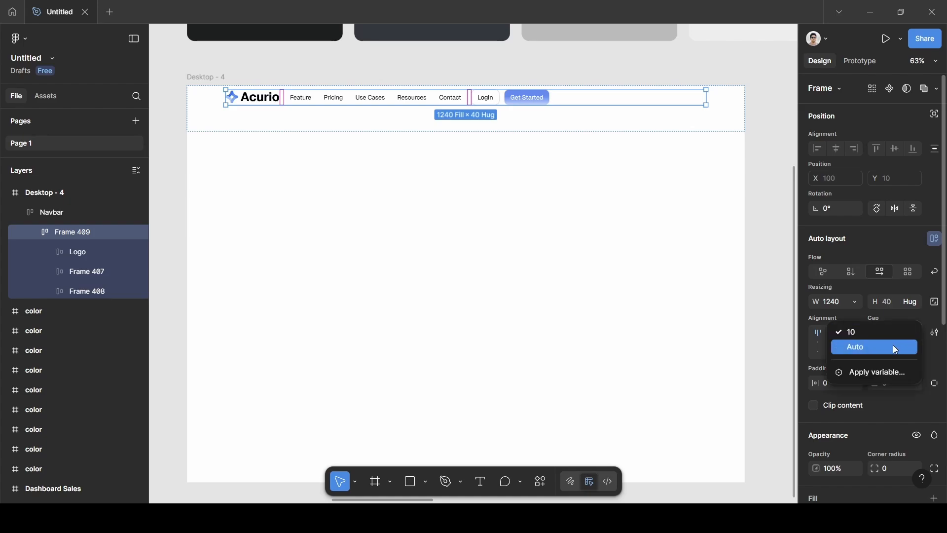
left_click(892, 345)
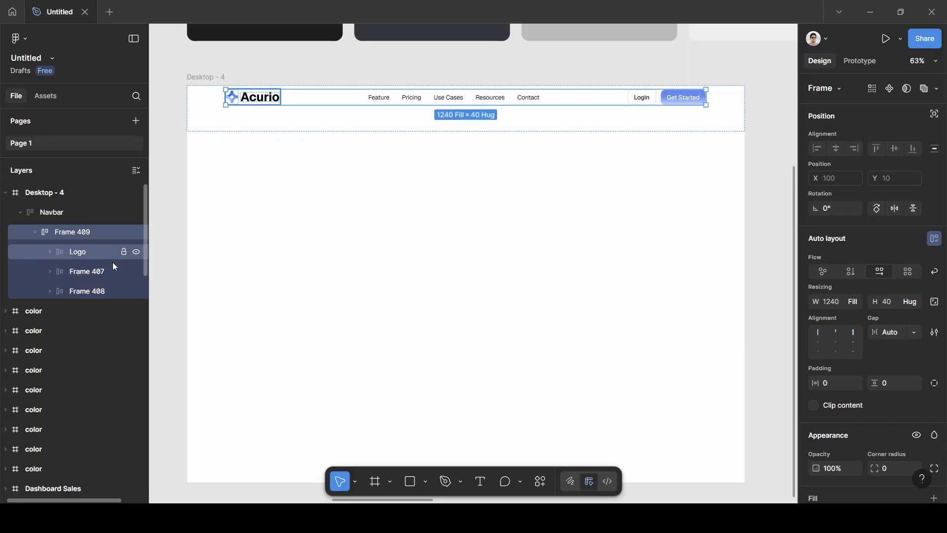
- Collapse the wrapper frame's layers and set the Navbar's vertical padding to 32
left_click(35, 232)
left_click(57, 214)
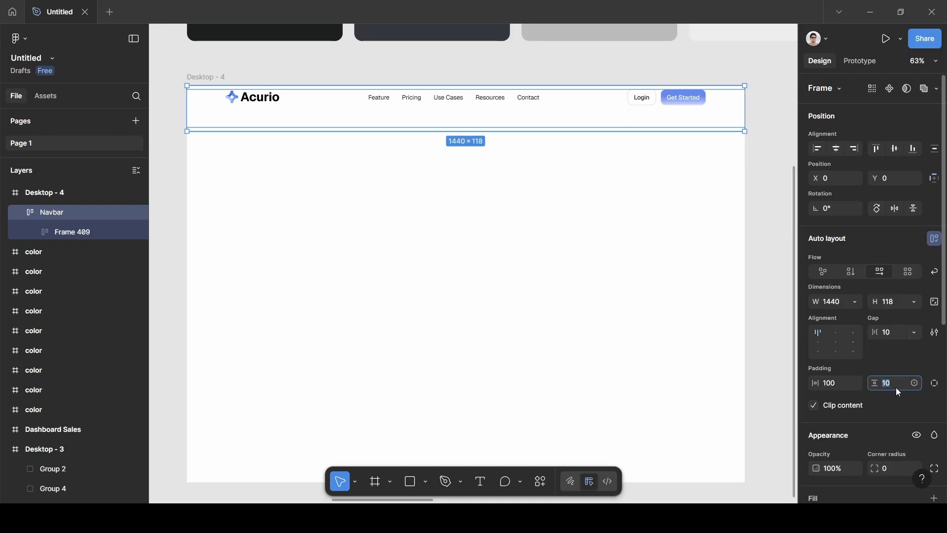
key("BackSpace")
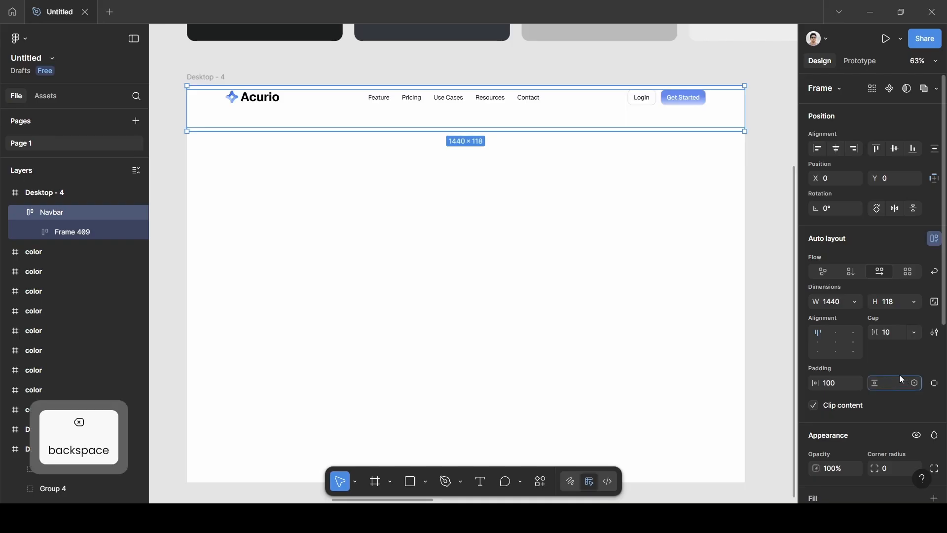
type("32")
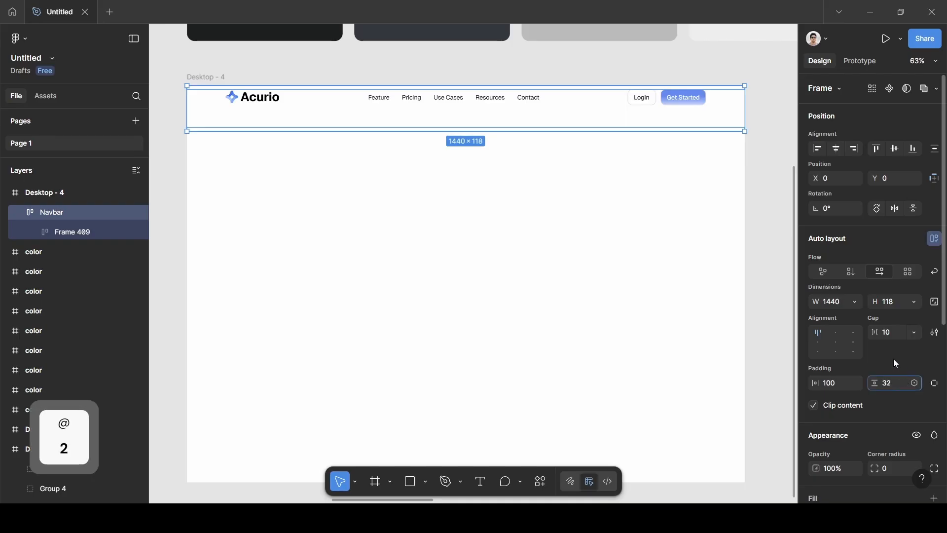
left_click(896, 363)
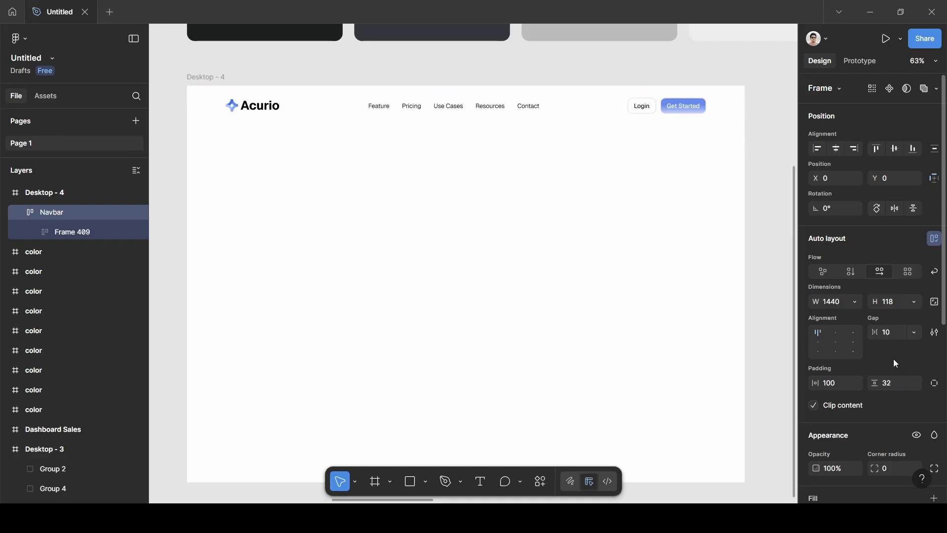
- Set the Navbar's height to Hug contents
left_click(915, 303)
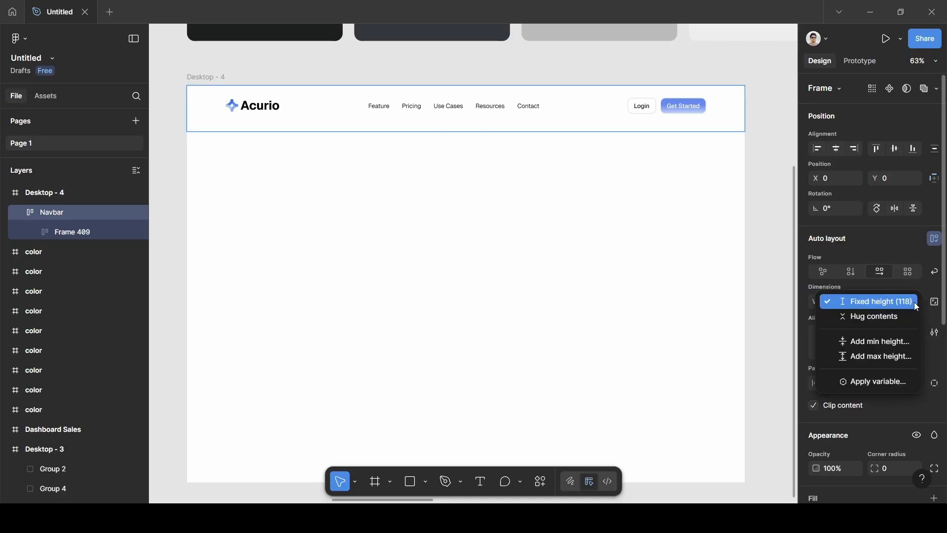
left_click(881, 316)
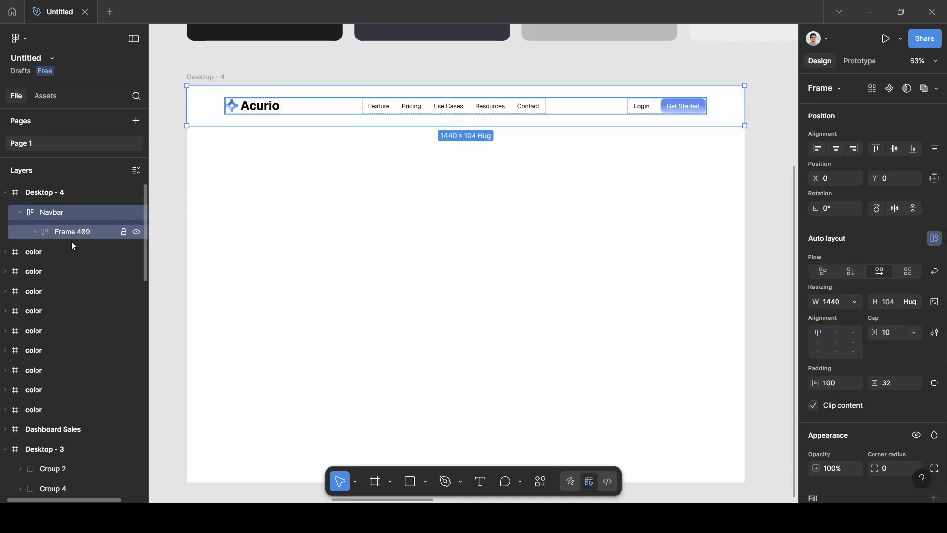
left_click(60, 236)
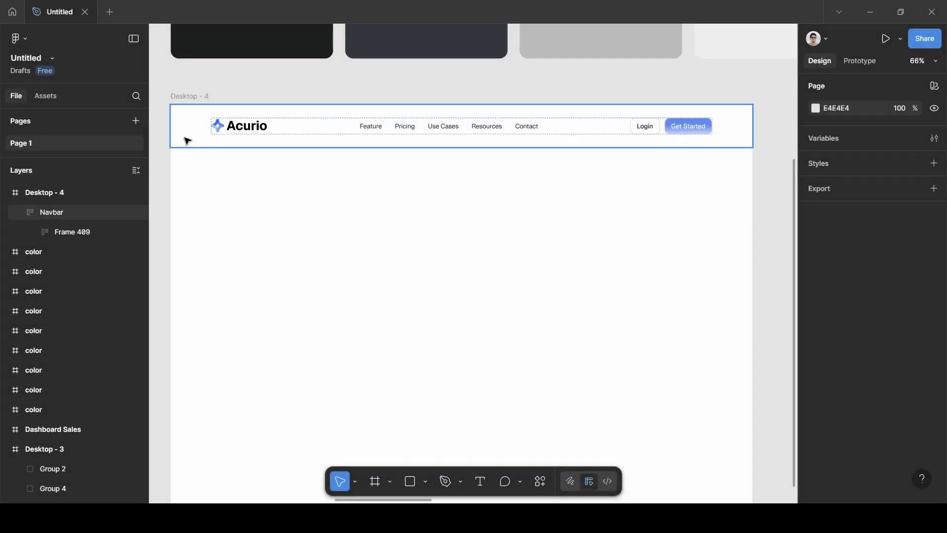
- Set the outer Navbar frame's vertical padding to 0
left_click(183, 144)
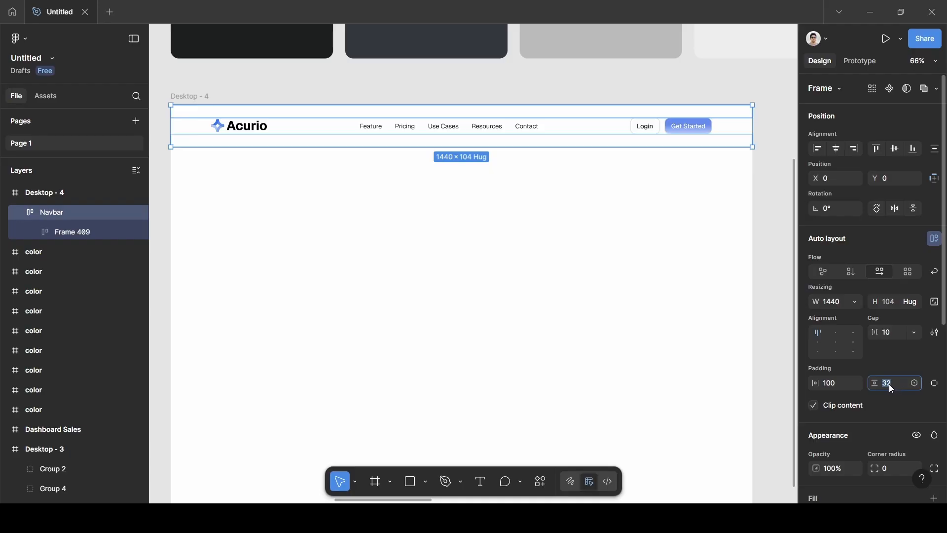
key("BackSpace")
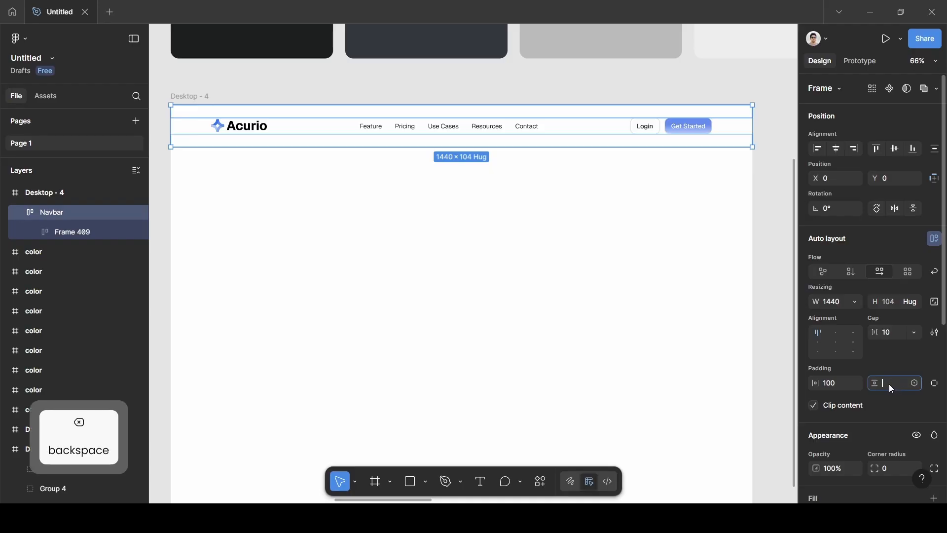
type("0")
left_click(882, 365)
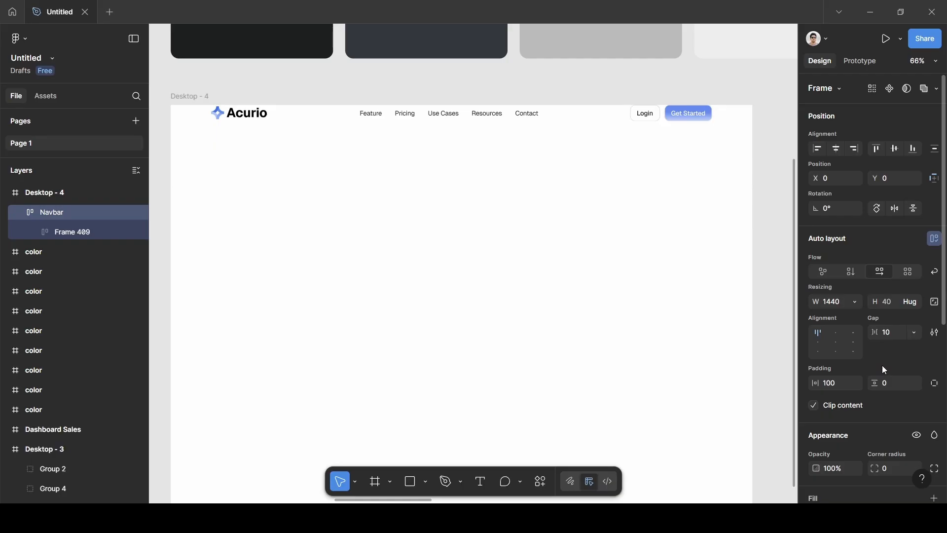
- Set the vertical padding of the wrapper frame inside the Navbar to 32
left_click(71, 229)
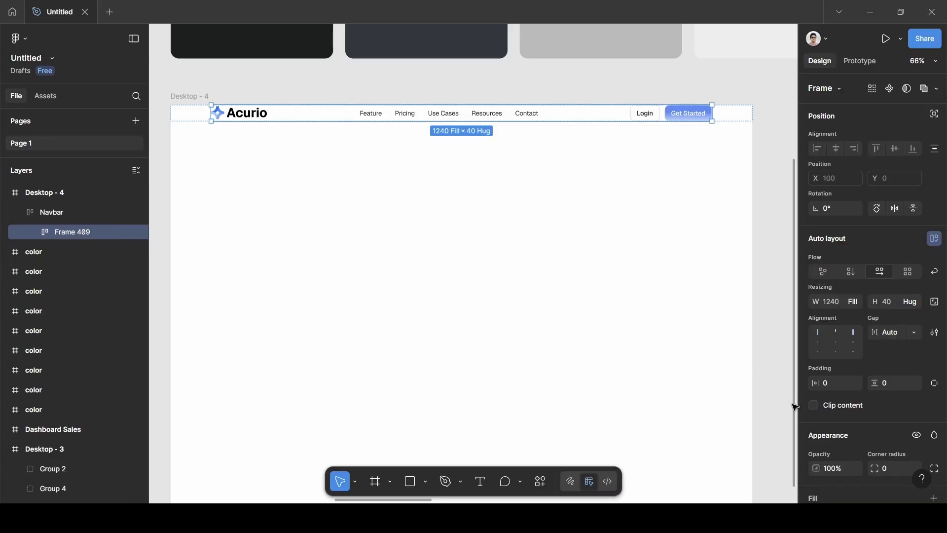
key("BackSpace")
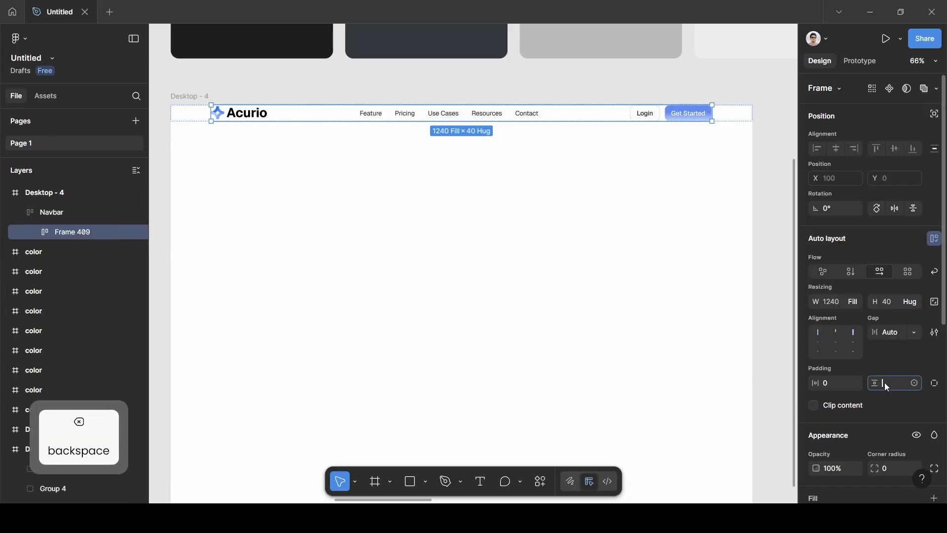
type("32")
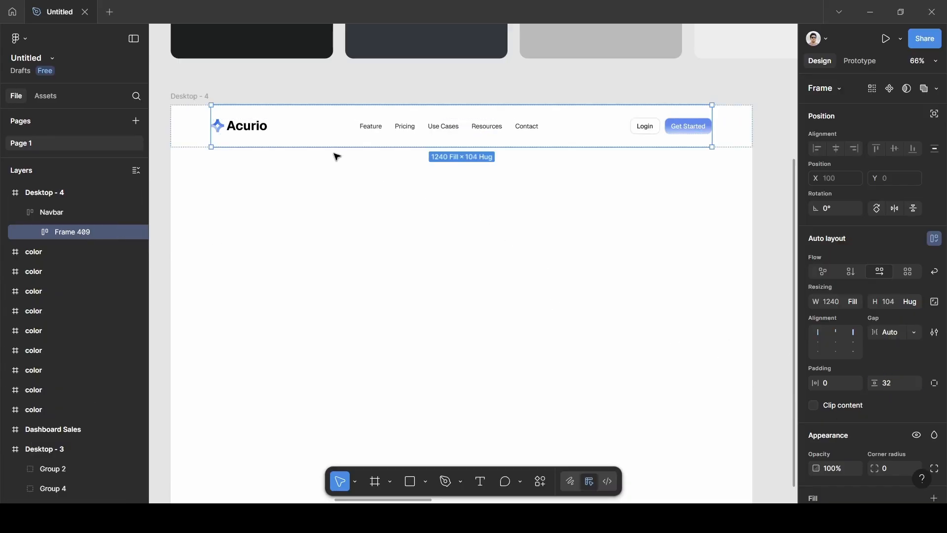
key("Escape")
left_click(192, 101)
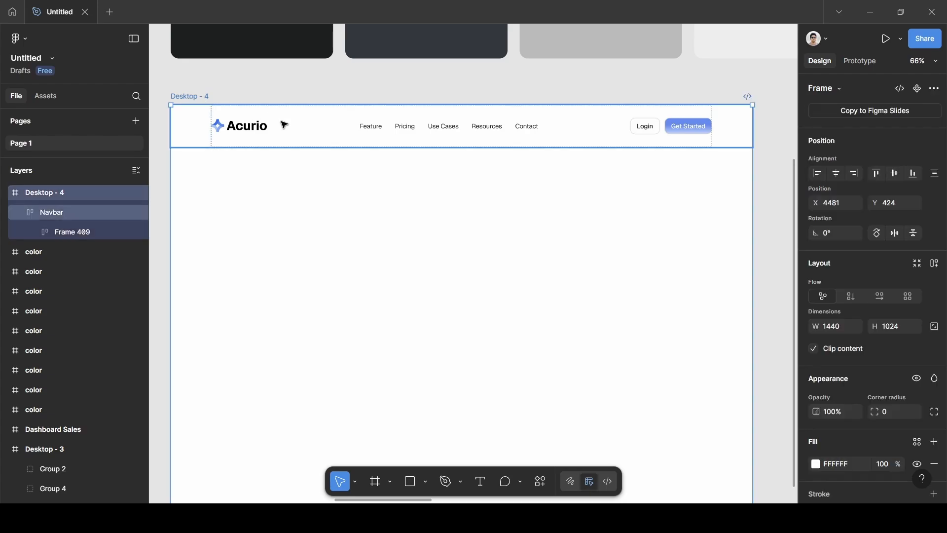
- Add a fill to the wrapper frame inside the Navbar and sample its color from the F1F4F8 palette swatch
left_click(285, 125)
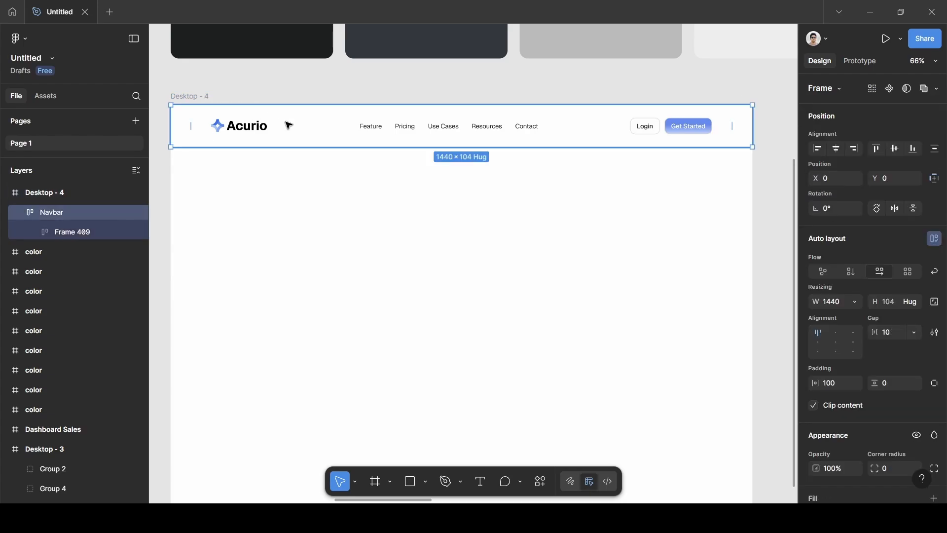
double_click(289, 125)
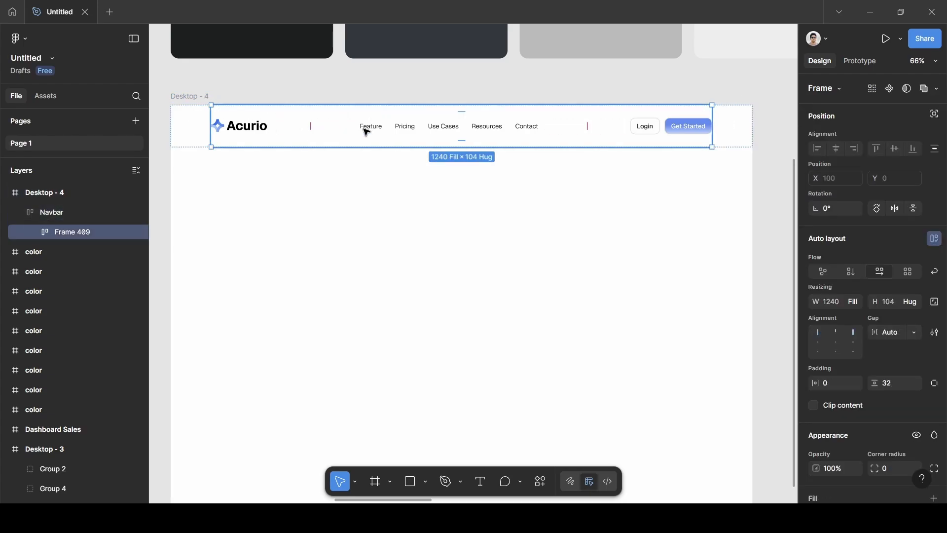
scroll(840, 383, "down", 4)
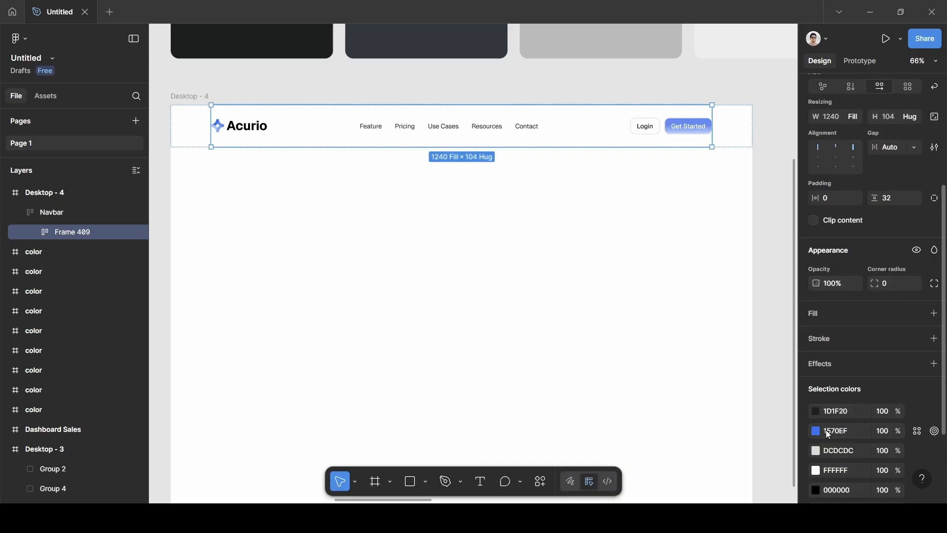
left_click(836, 315)
left_click(668, 370)
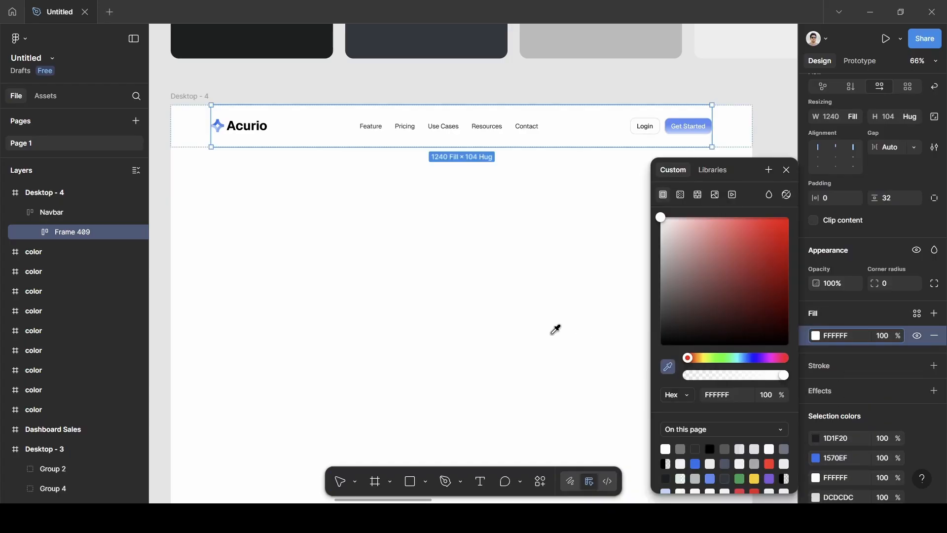
scroll(484, 277, "up", 5)
scroll(486, 296, "right", 4)
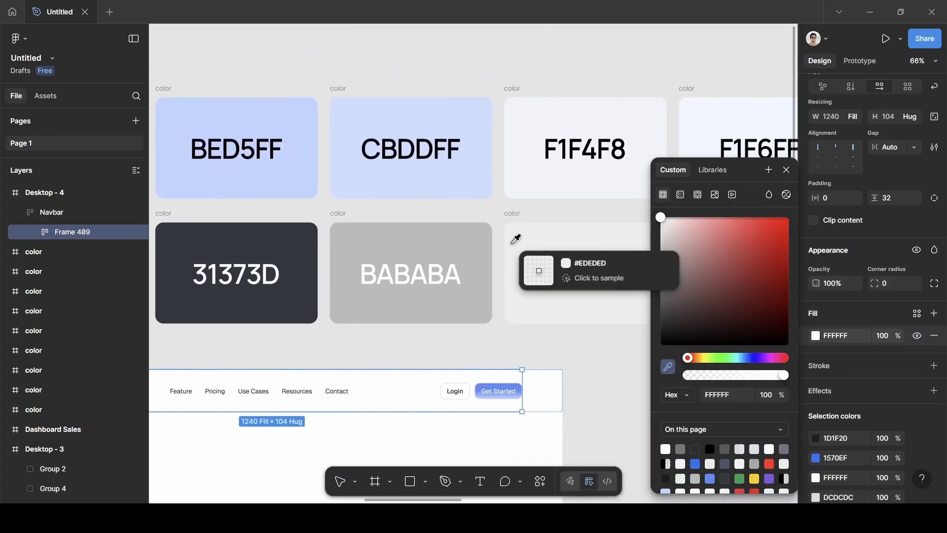
left_click(636, 186)
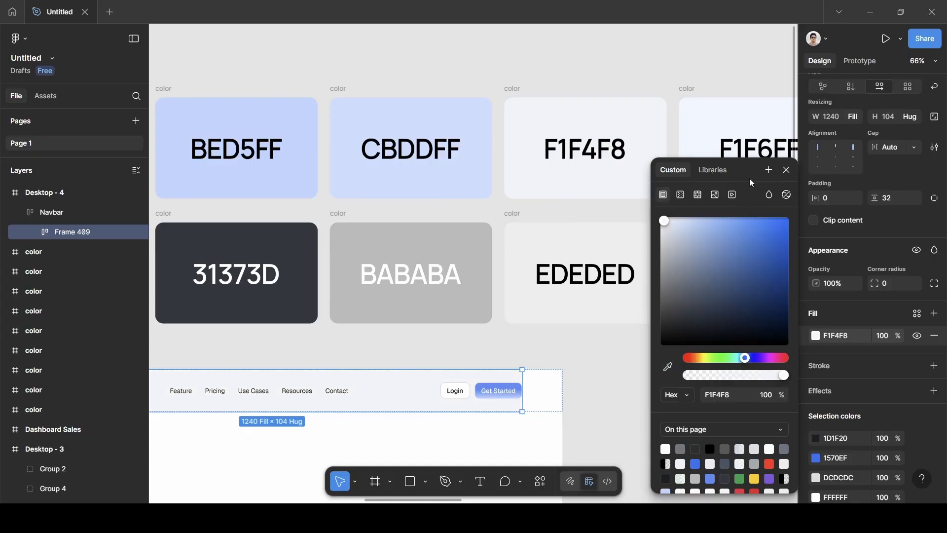
left_click(787, 170)
- Wrap the Acurio logo and the navigation links frame in one horizontal auto layout frame inside the Navbar
scroll(334, 348, "down", 3)
scroll(334, 348, "left", 5)
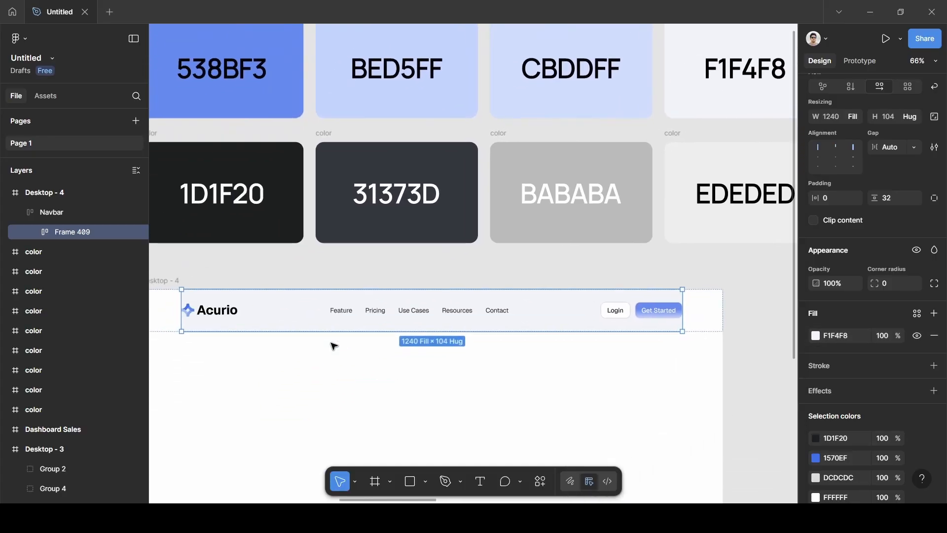
scroll(333, 347, "left", 3)
scroll(334, 347, "up", 5, "ctrl")
scroll(334, 347, "right", 1)
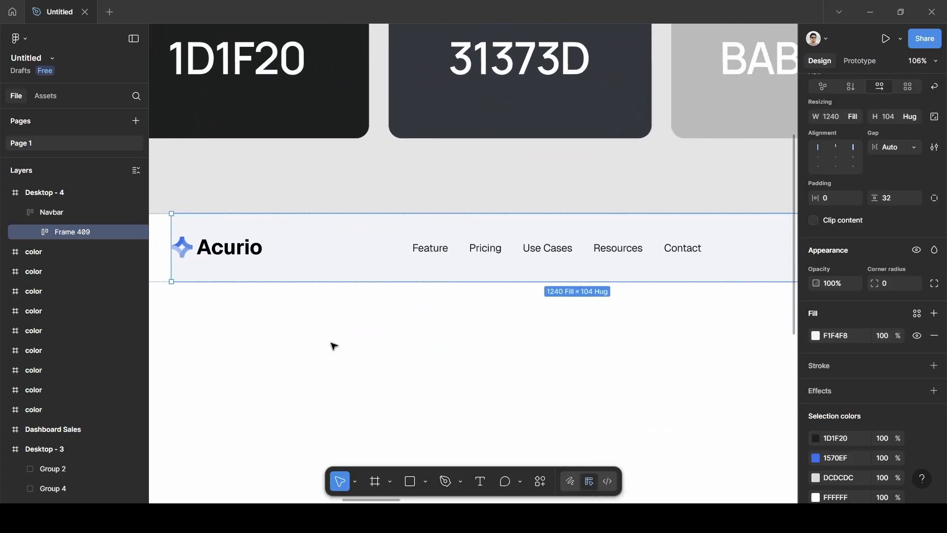
scroll(334, 347, "right", 1)
left_click(455, 255)
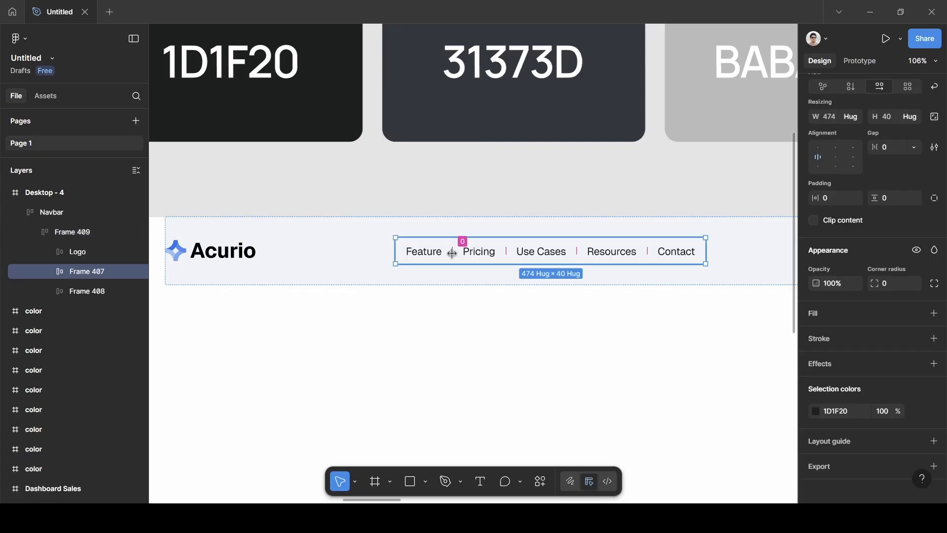
key("shift")
left_click(233, 255, "shift")
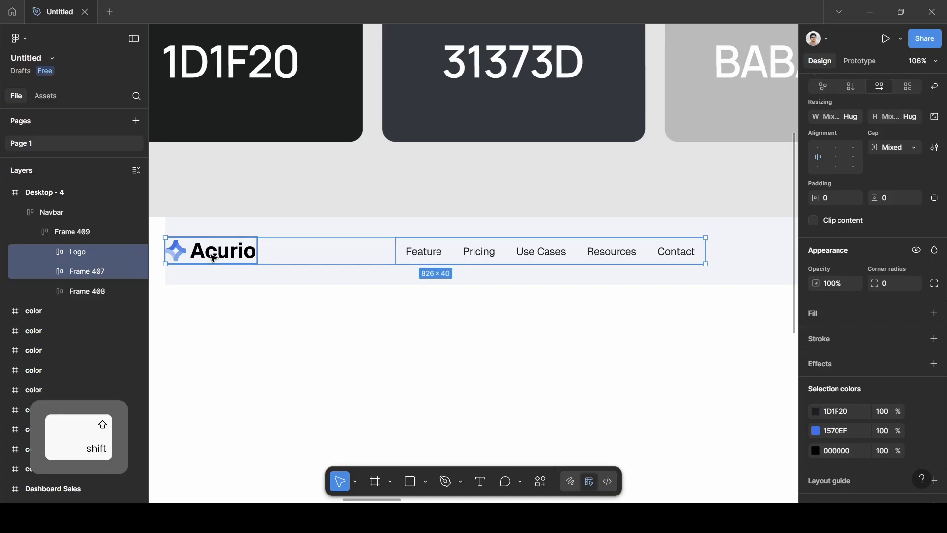
key("shift+a")
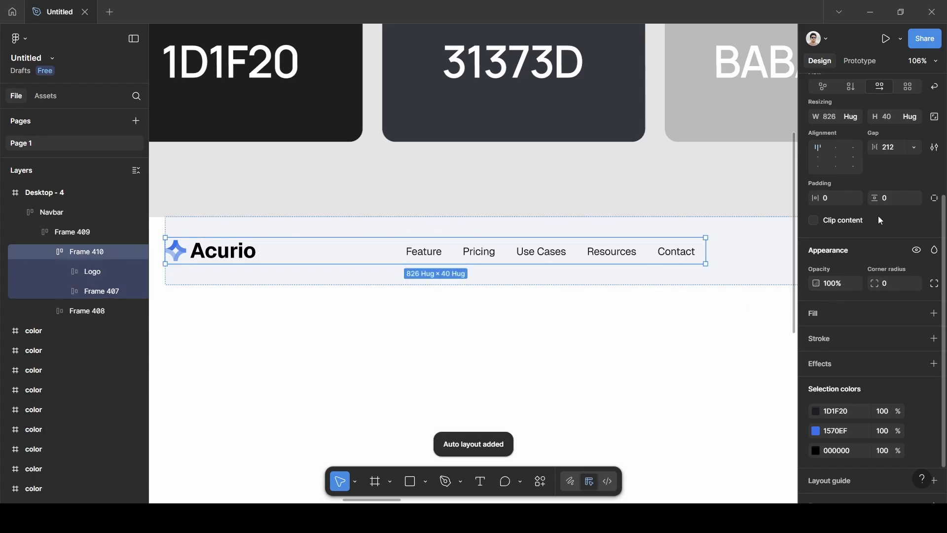
- Set the gap between the logo and the navigation links to 64
scroll(878, 215, "up", 3)
left_click(895, 272)
key("BackSpace")
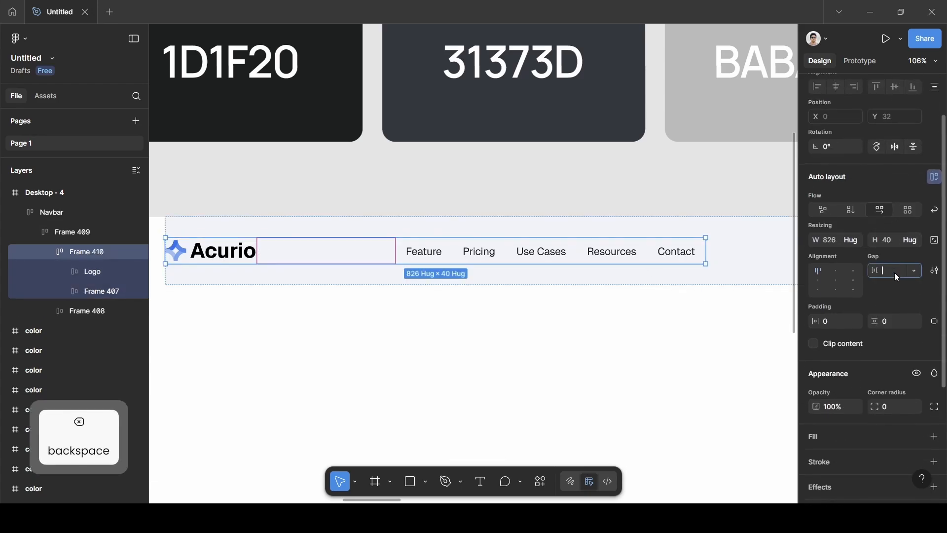
type("64")
key("Return")
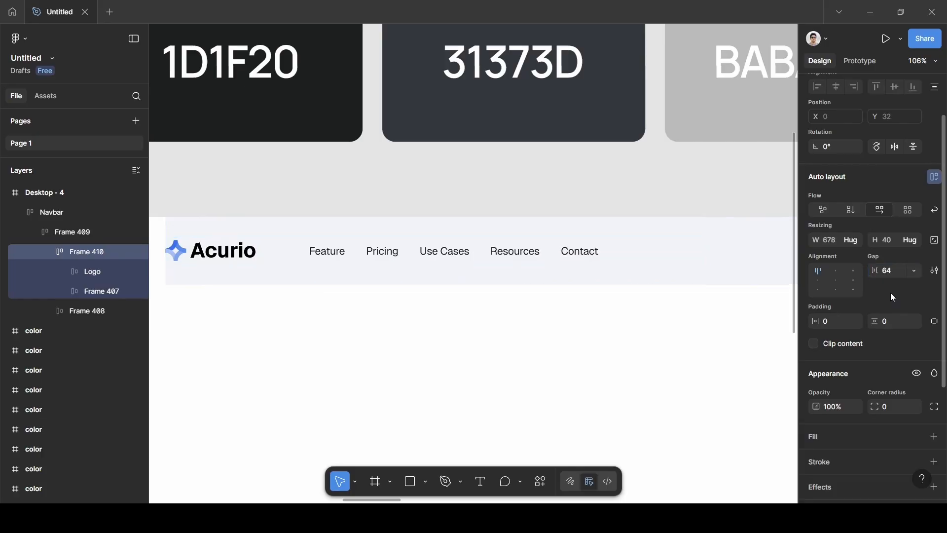
- Change the logo text in the Navbar to lowercase "acurio"
double_click(207, 255)
double_click(207, 255)
double_click(206, 253)
left_click(205, 252)
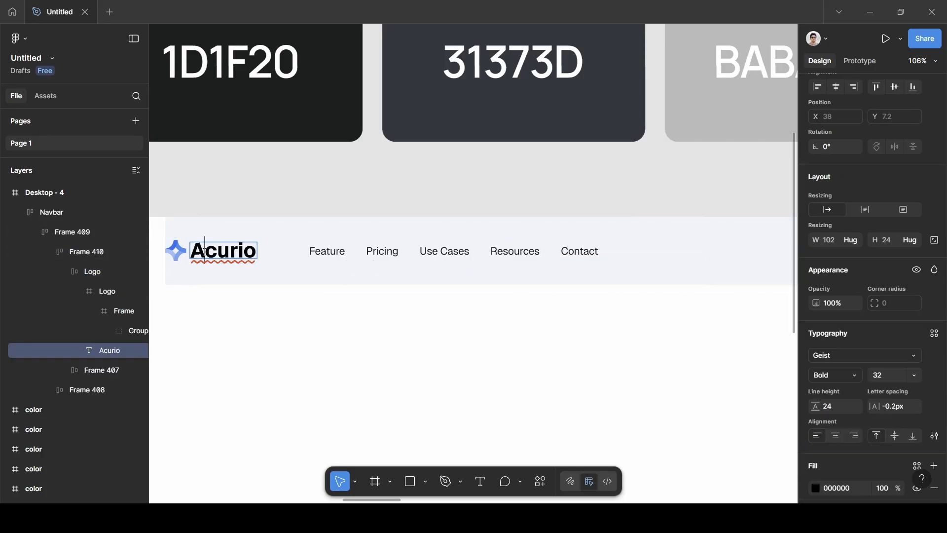
key("BackSpace")
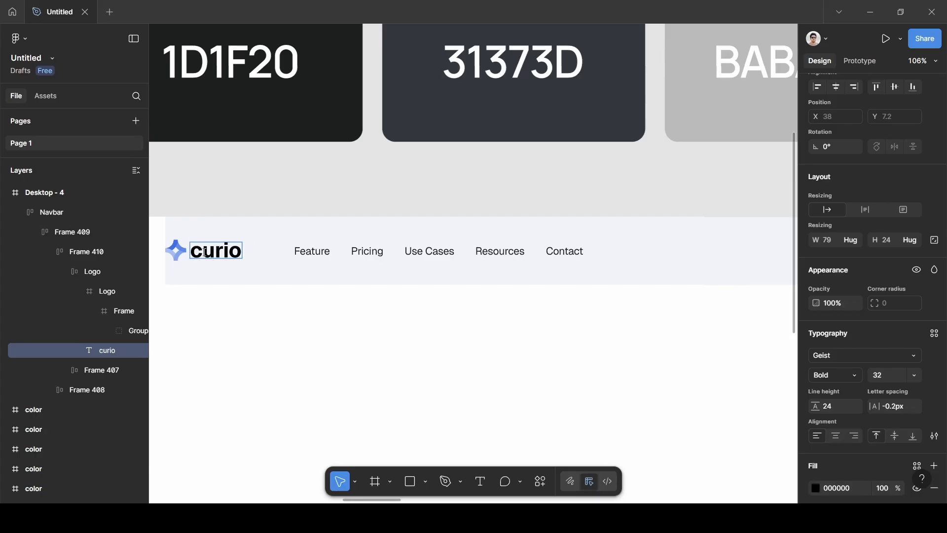
type("a")
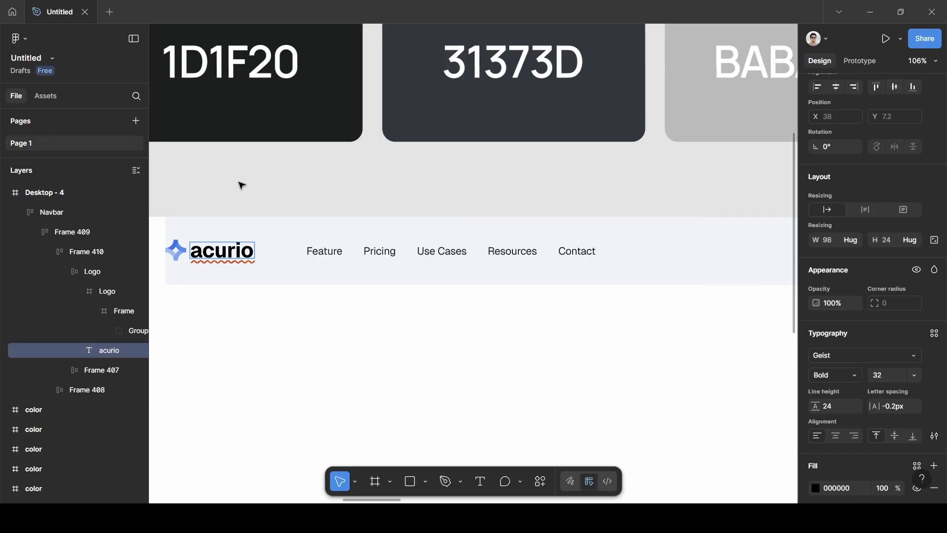
key("Escape")
- Compare the Desktop - 4 navbar with the Desktop - 3 reference and examine the reference's hero section
scroll(332, 201, "down", 5)
scroll(370, 207, "right", 3)
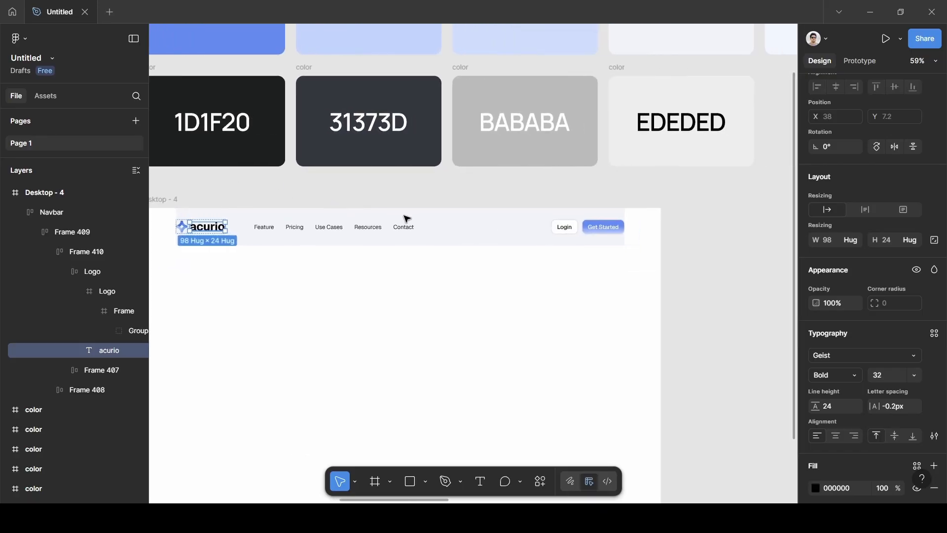
left_click(541, 188)
scroll(410, 238, "left", 3)
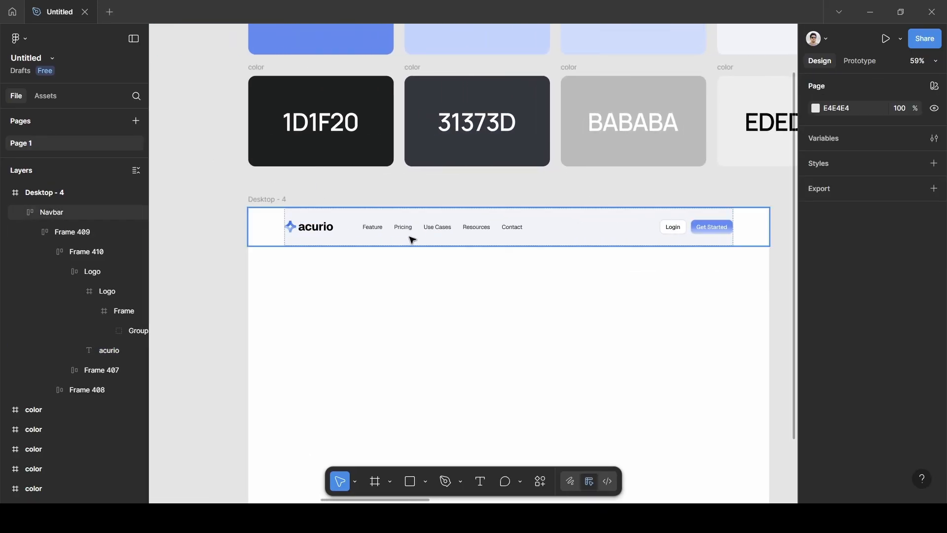
scroll(490, 305, "down", 2)
scroll(284, 211, "up", 3)
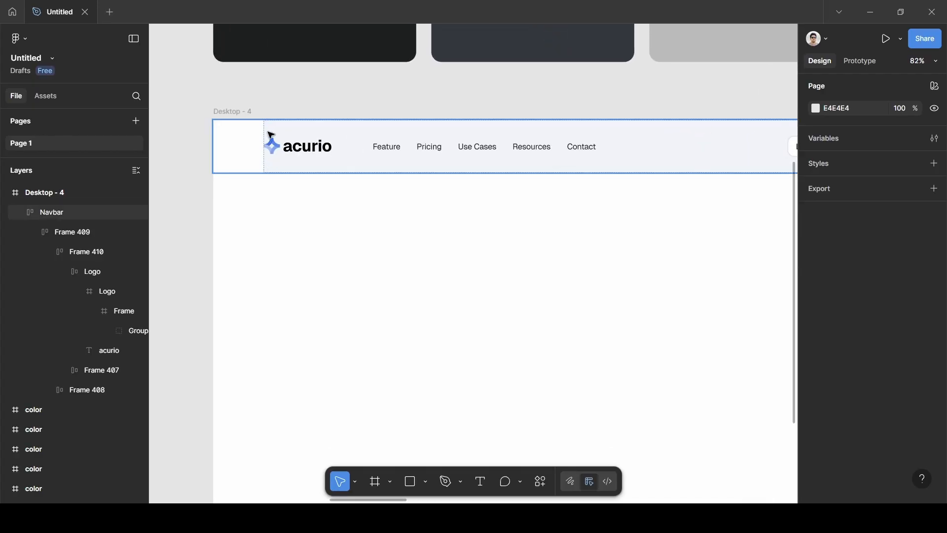
scroll(397, 187, "down", 5)
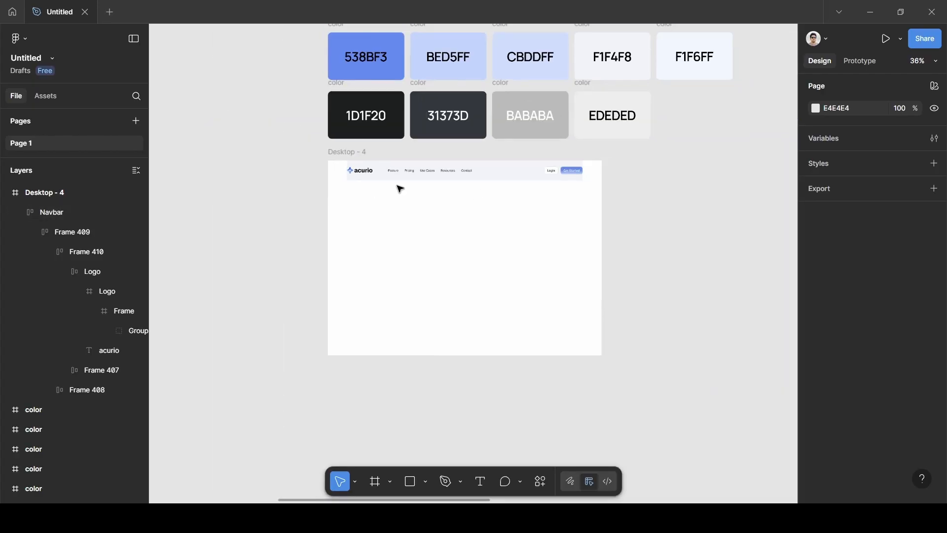
scroll(398, 191, "left", 5)
scroll(397, 191, "up", 5)
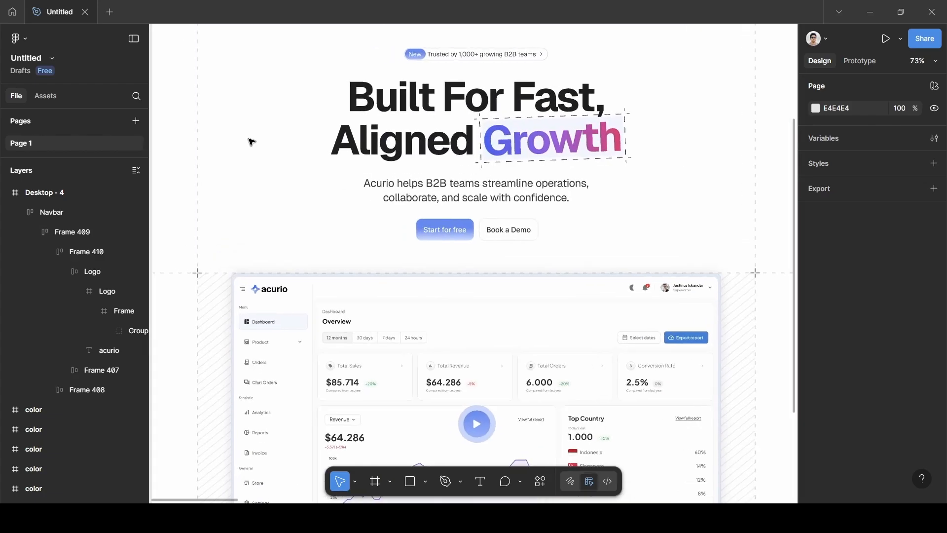
scroll(262, 128, "up", 5)
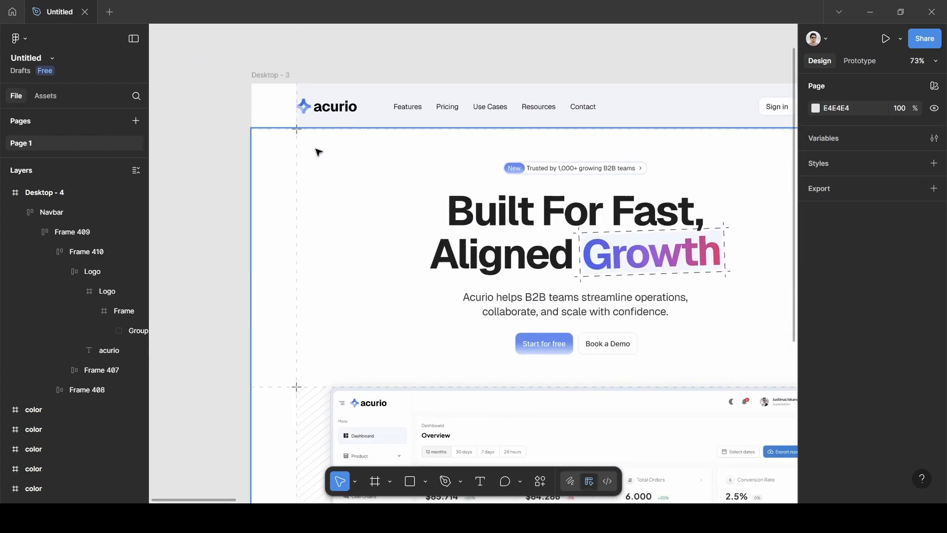
scroll(528, 283, "down", 2)
scroll(527, 285, "down", 5)
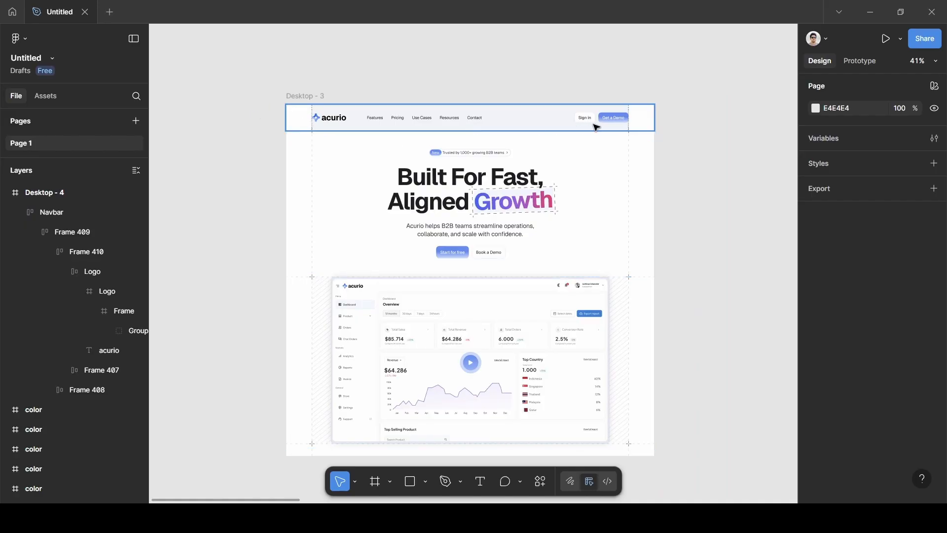
scroll(592, 321, "right", 10)
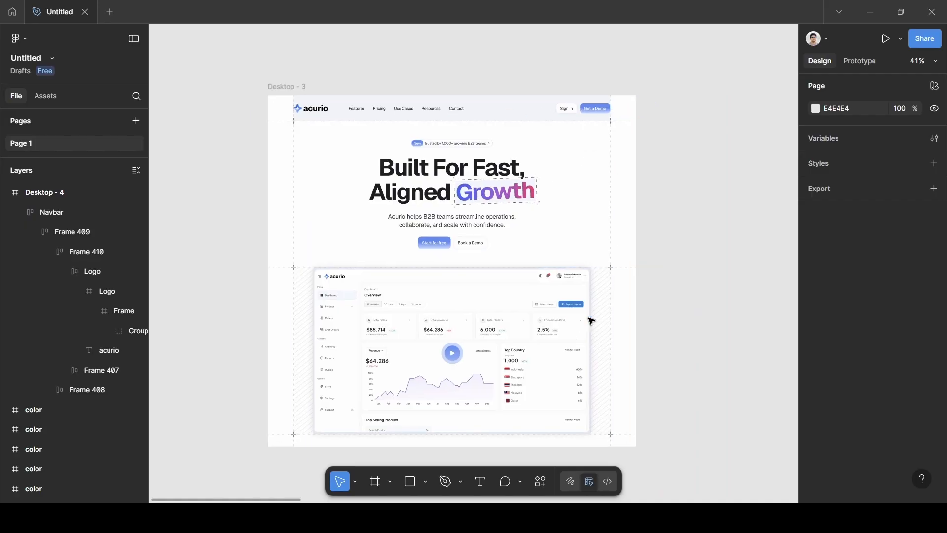
scroll(592, 321, "up", 3)
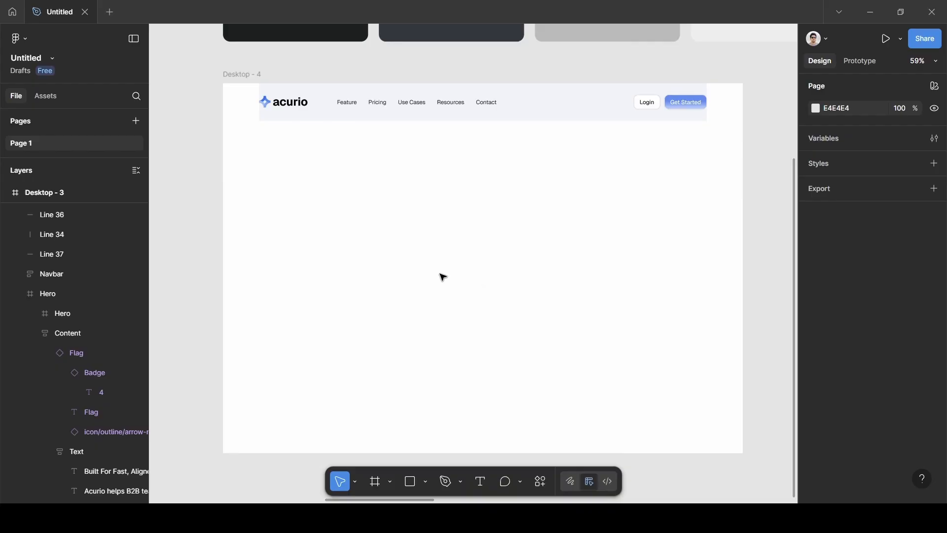
- Add the text "Trusted by 1000s of growing B2B teams" below the navbar in the Desktop - 4 frame
key("t")
left_click(417, 152)
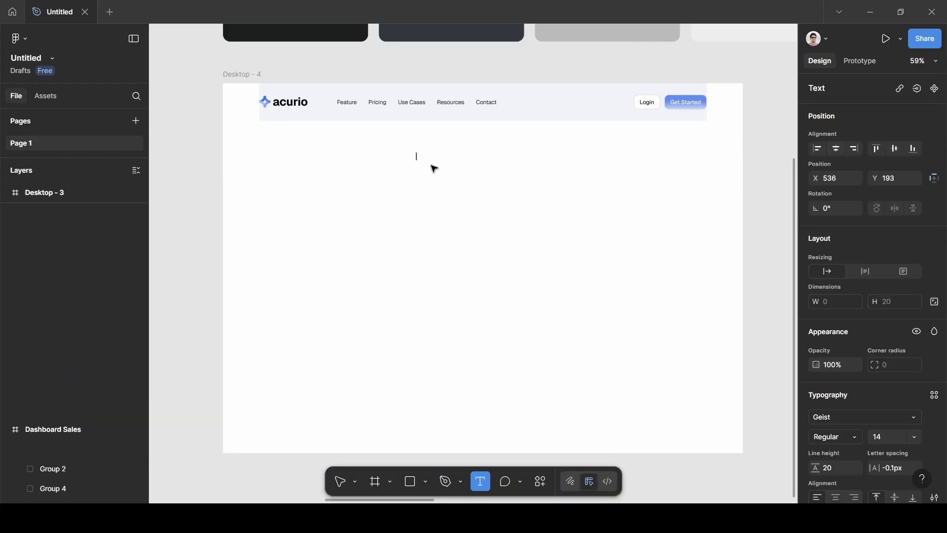
key("Escape")
key("shift+0")
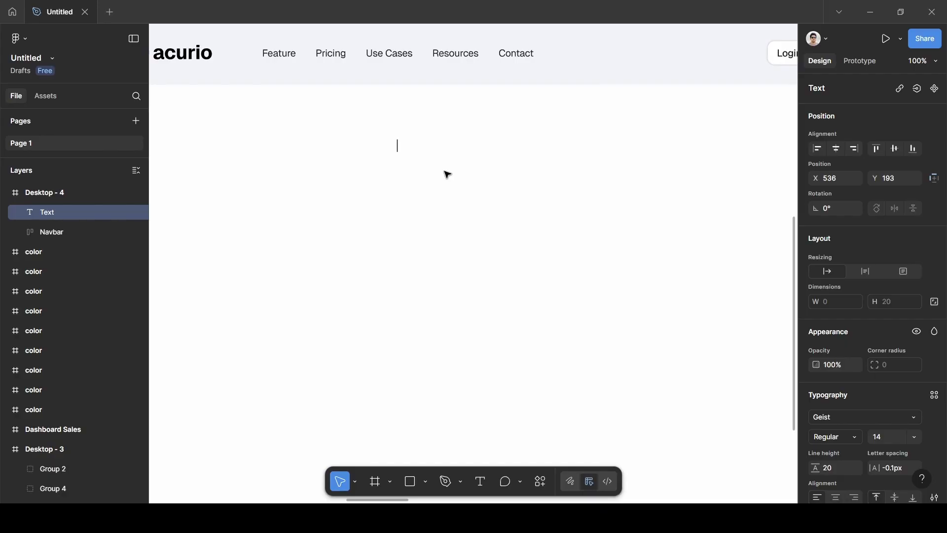
key("Return")
type("Tr")
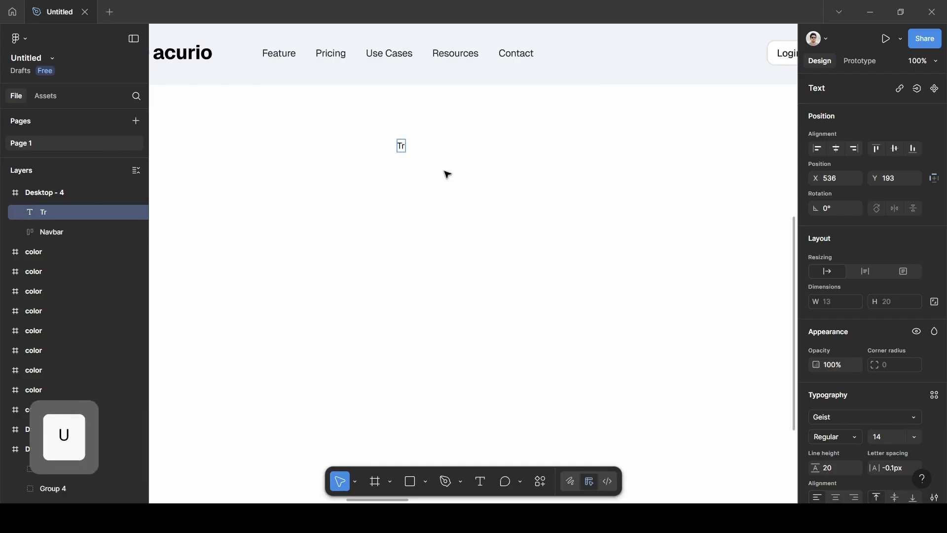
type("usted by ")
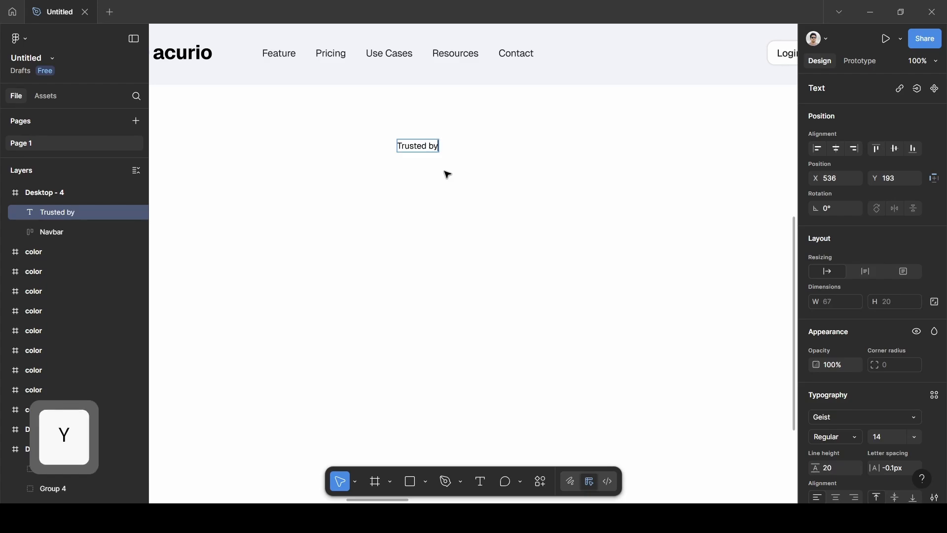
type("1000")
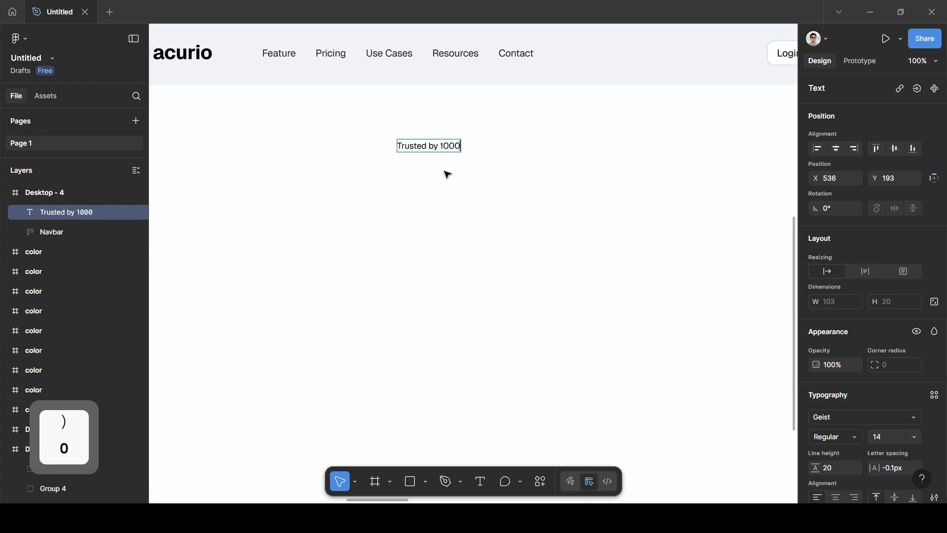
type("s of")
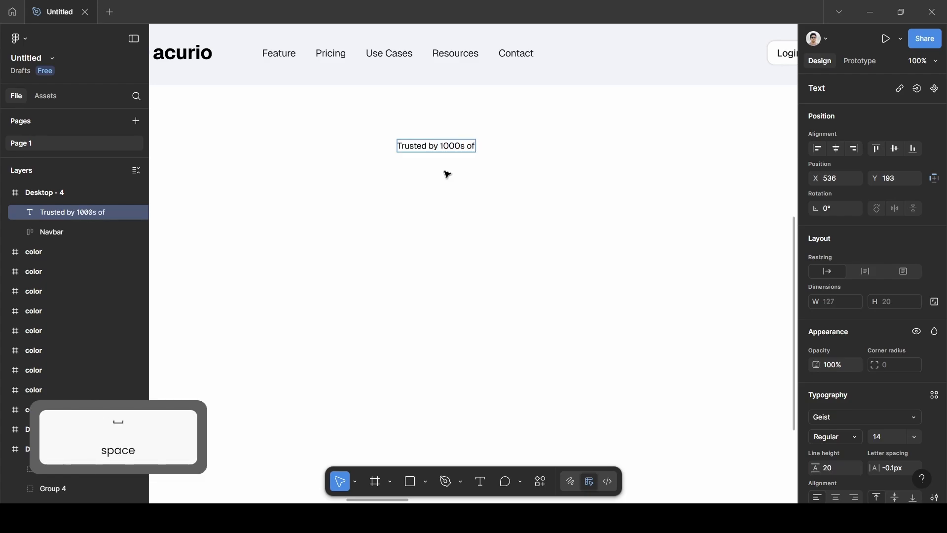
type(" growi")
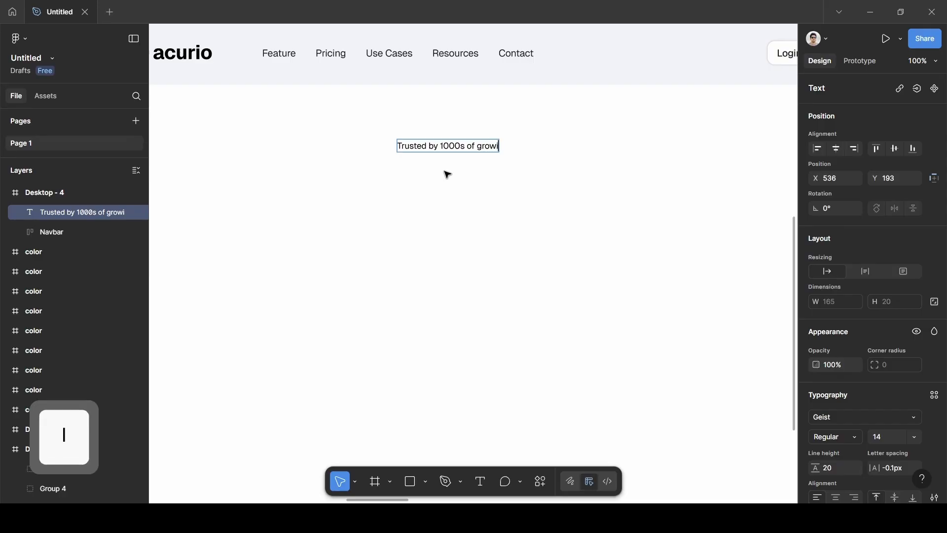
type("ng B")
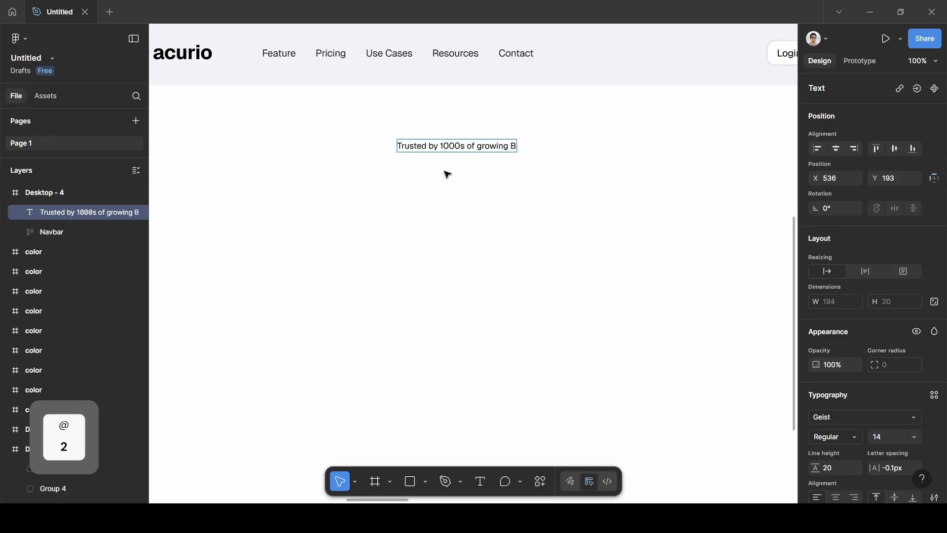
type("2B")
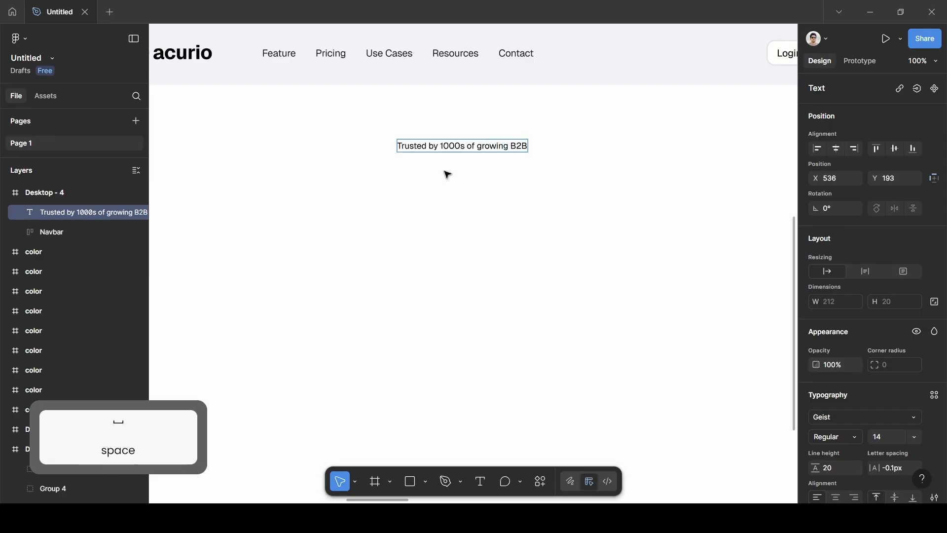
type(" teams")
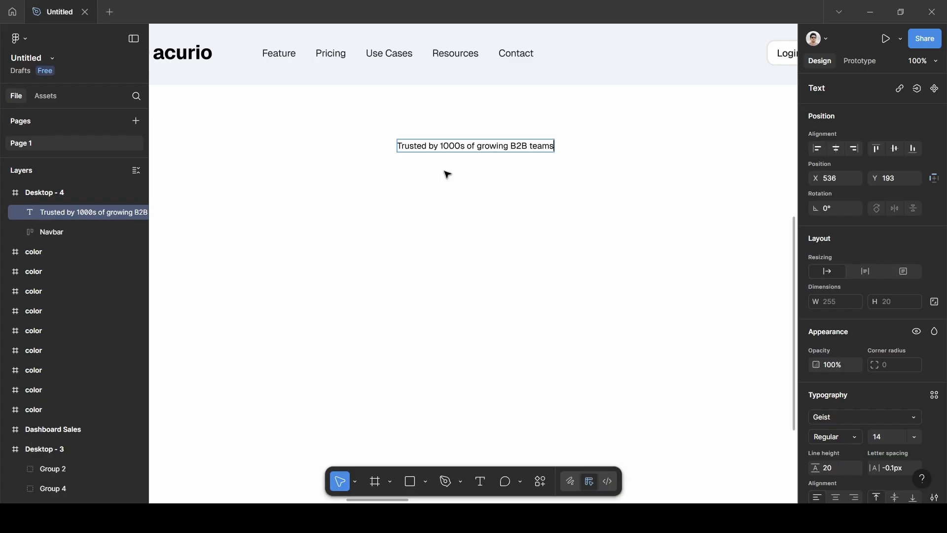
key("Escape")
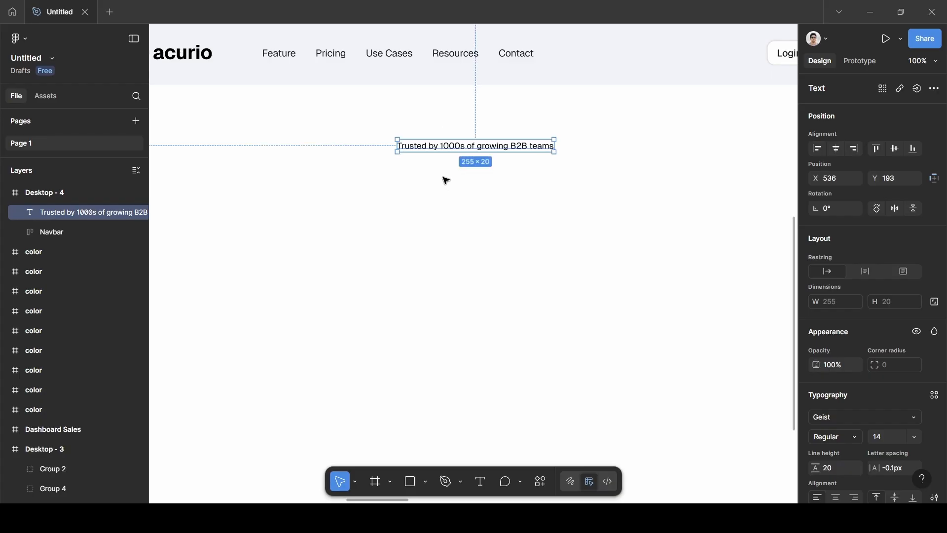
- Add a separate text layer reading "New" just to the left of the "Trusted by 1000s of growing B2B teams" text
scroll(446, 181, "up", 1)
scroll(443, 178, "left", 1)
scroll(410, 177, "up", 5)
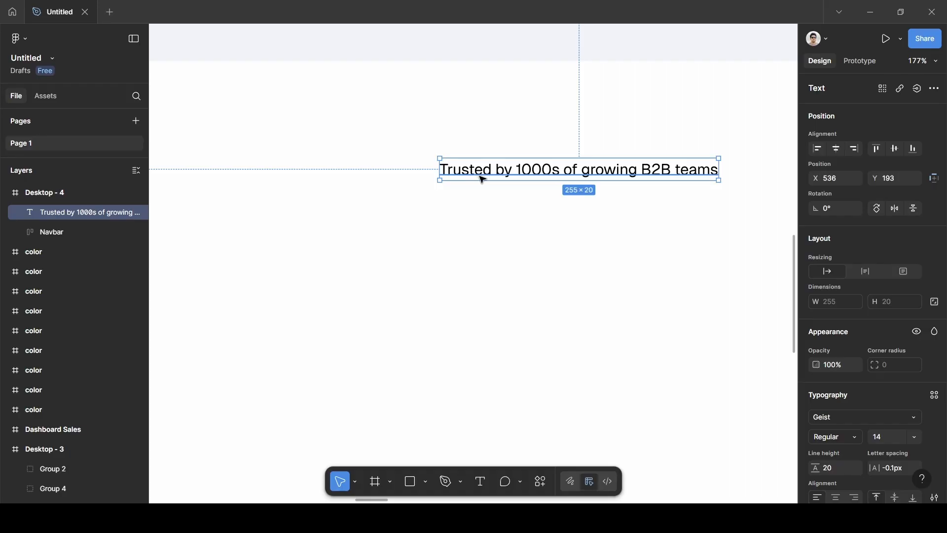
left_click(384, 195)
key("t")
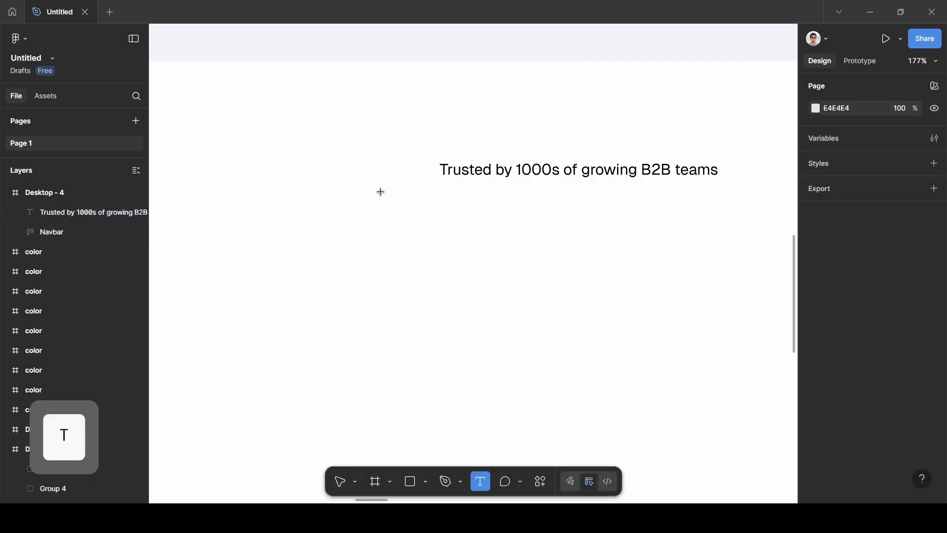
left_click(391, 173)
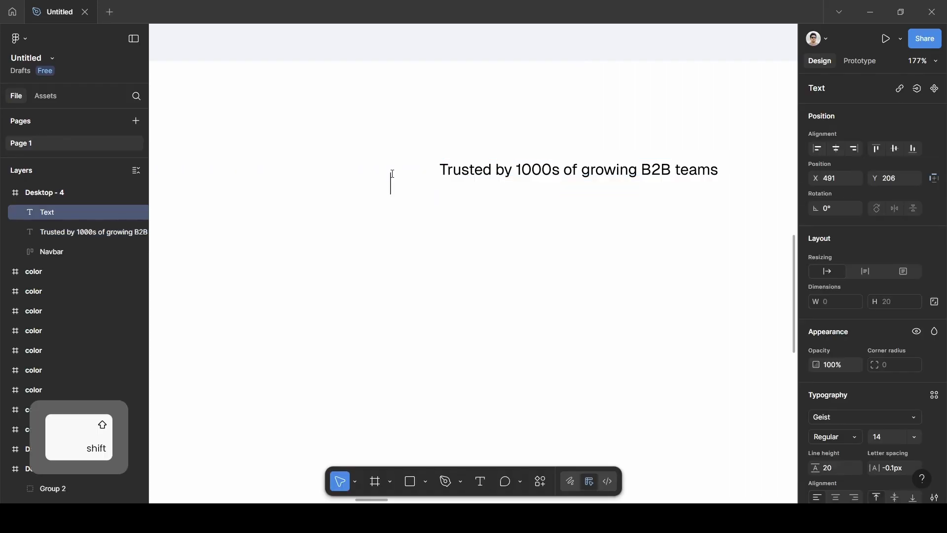
type("New")
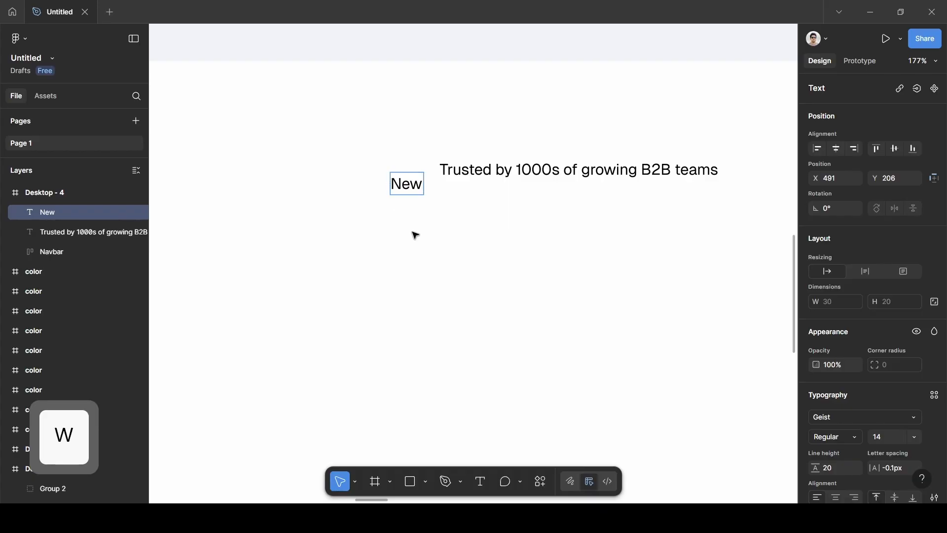
key("Escape")
scroll(417, 237, "up", 5)
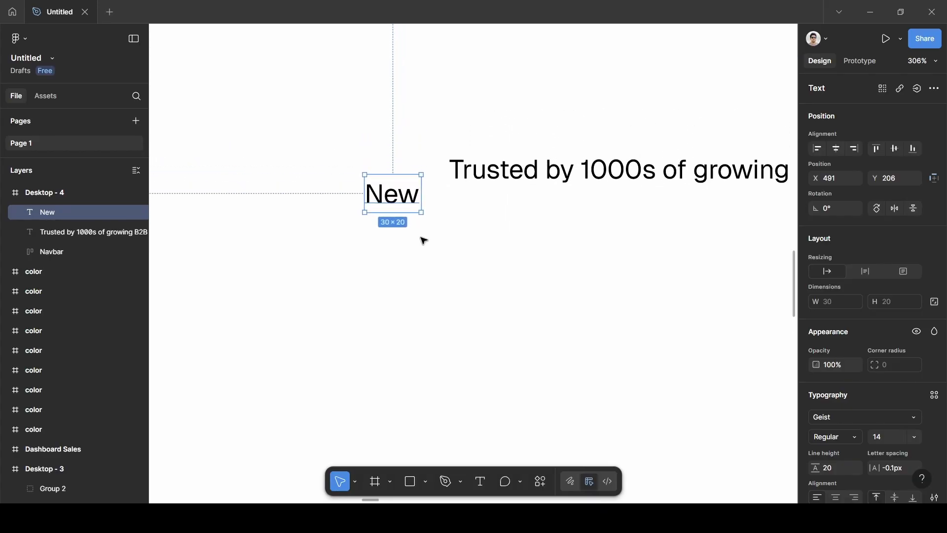
- Move the "New" text level with the "Trusted by 1000s of growing B2B teams" text, at X 485, Y 193
left_click_drag(406, 189, 387, 171)
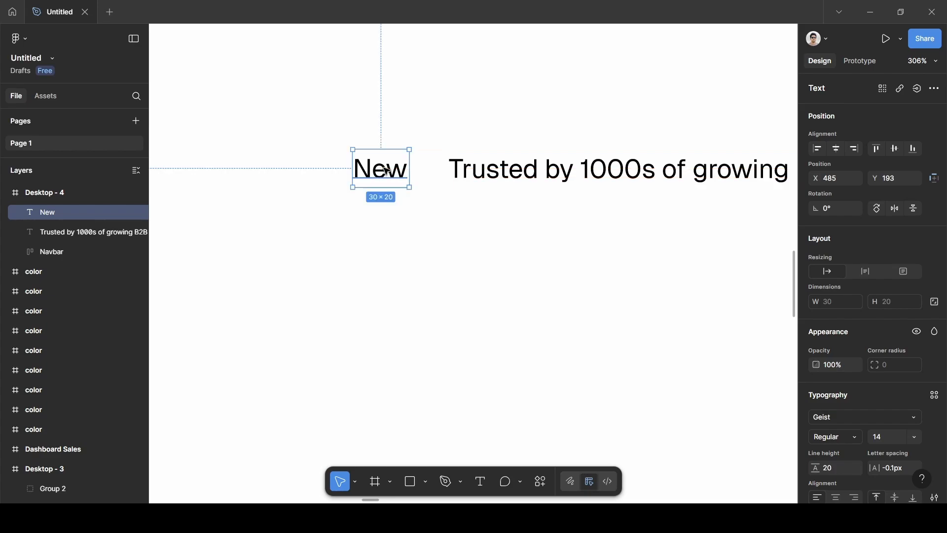
left_click(616, 180)
scroll(883, 375, "down", 2)
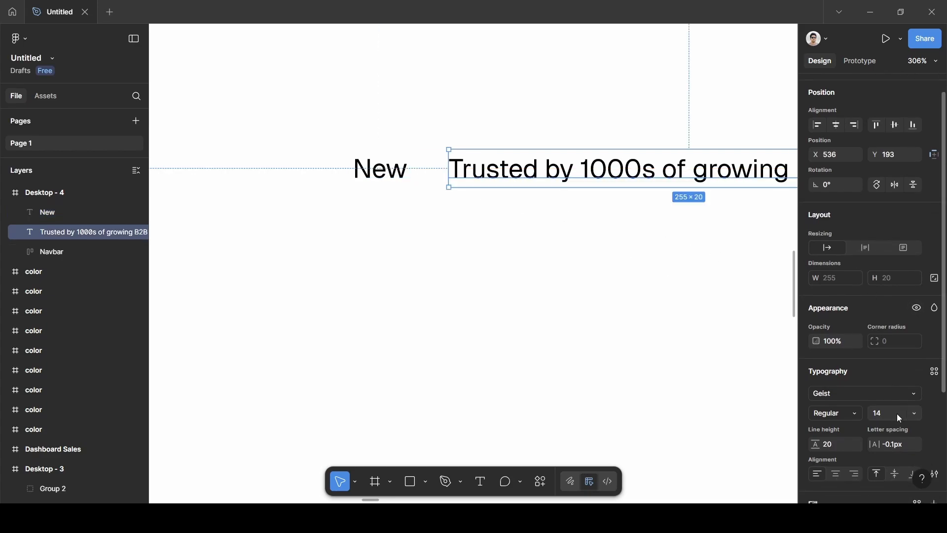
scroll(897, 413, "down", 1)
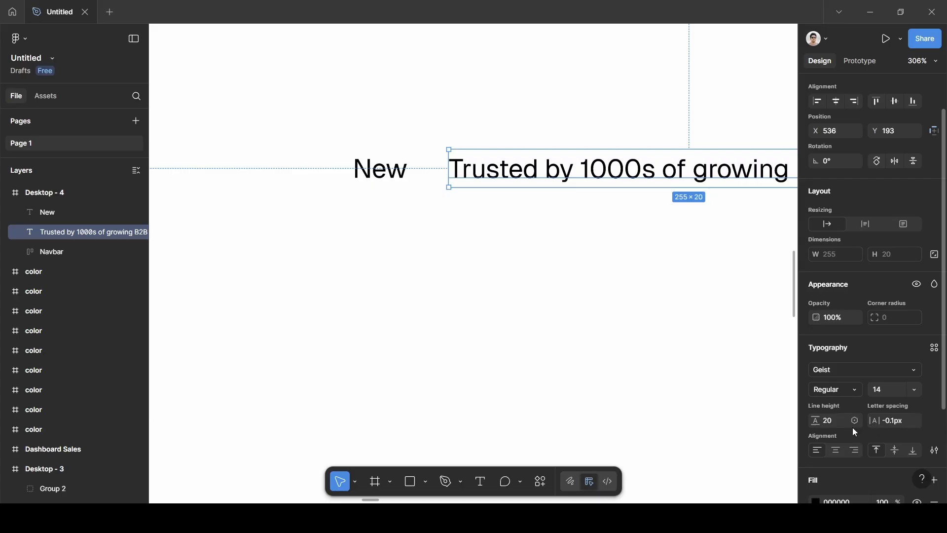
- Wrap the "New" text in an auto layout frame with 8 horizontal and 2 vertical padding
left_click(362, 166)
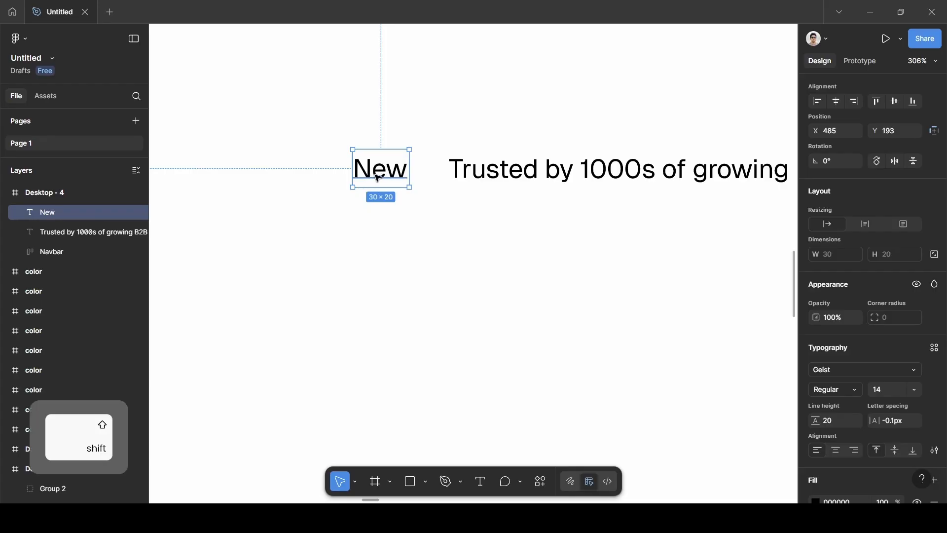
key("shift+a")
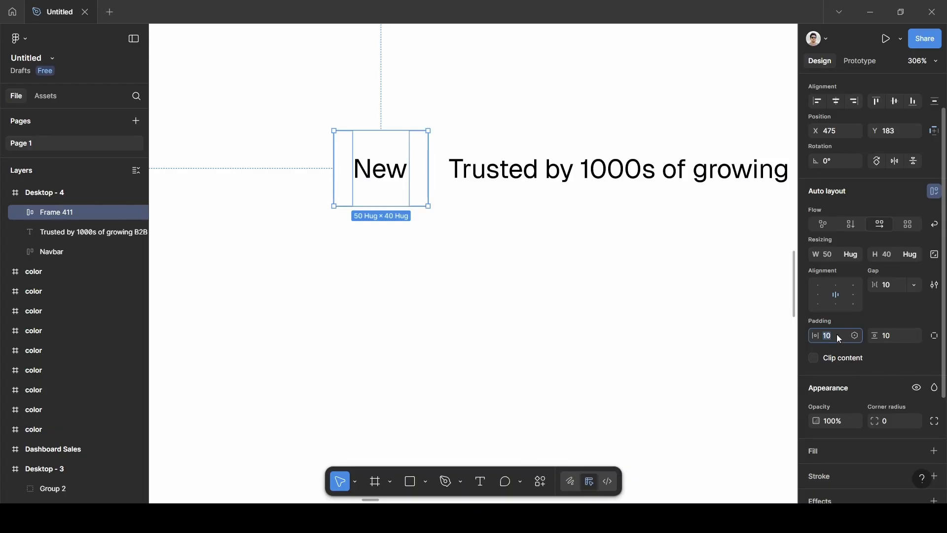
key("BackSpace")
type("2")
left_click(888, 334)
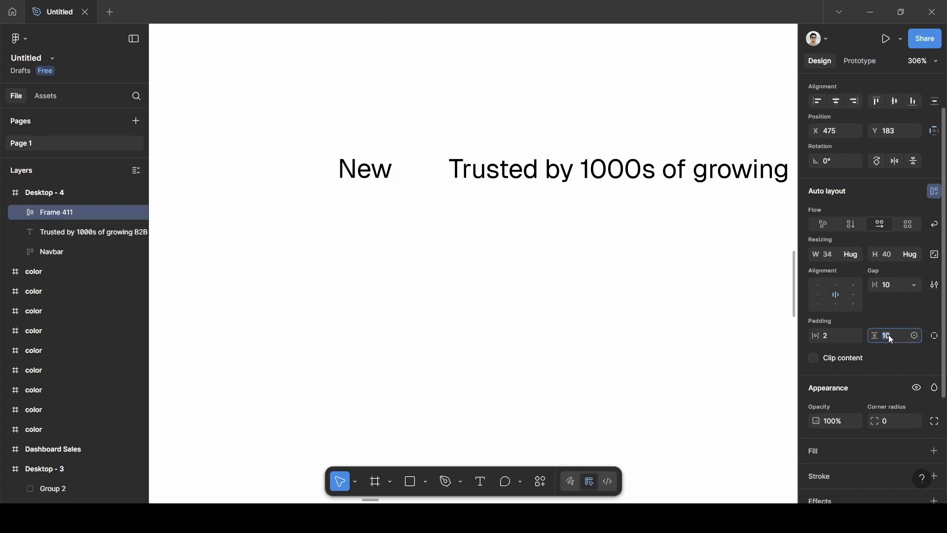
type("2")
left_click(887, 321)
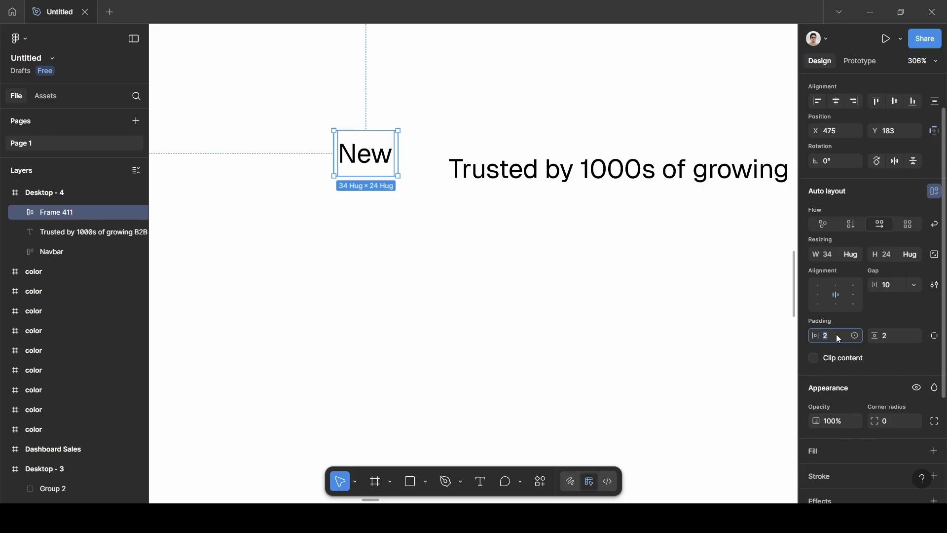
type("8")
left_click(852, 320)
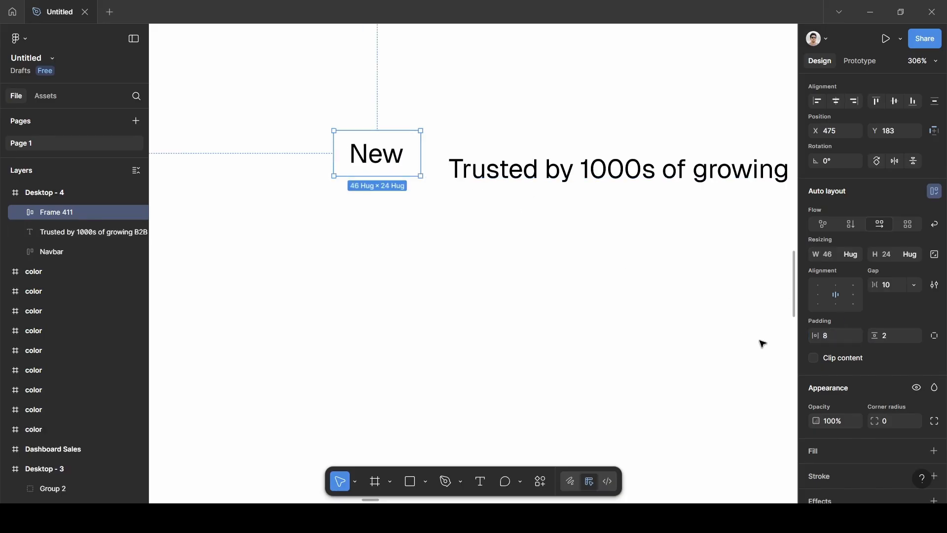
- Round the "New" badge's corners with a radius of 100 and give it a linear gradient fill
scroll(870, 383, "down", 3)
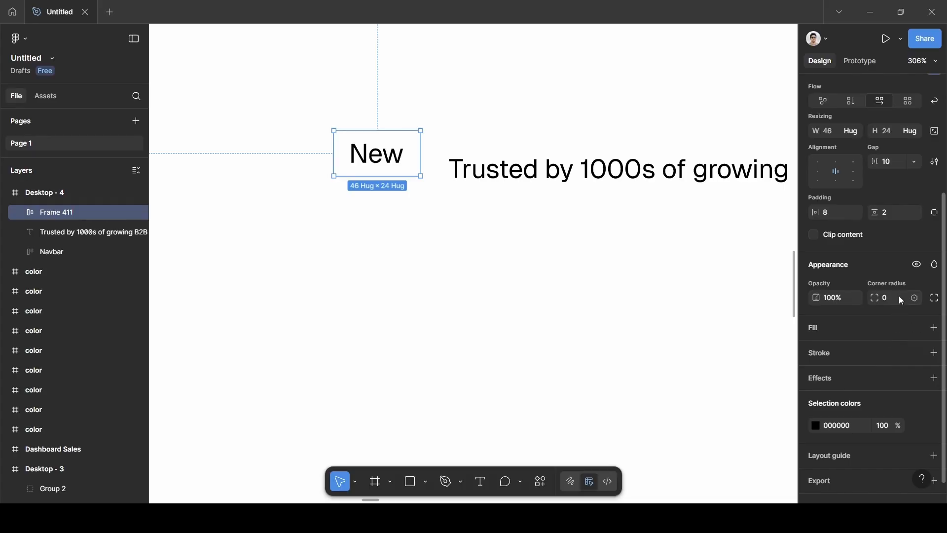
key("BackSpace")
type("100")
left_click(935, 328)
left_click(815, 350)
left_click(680, 194)
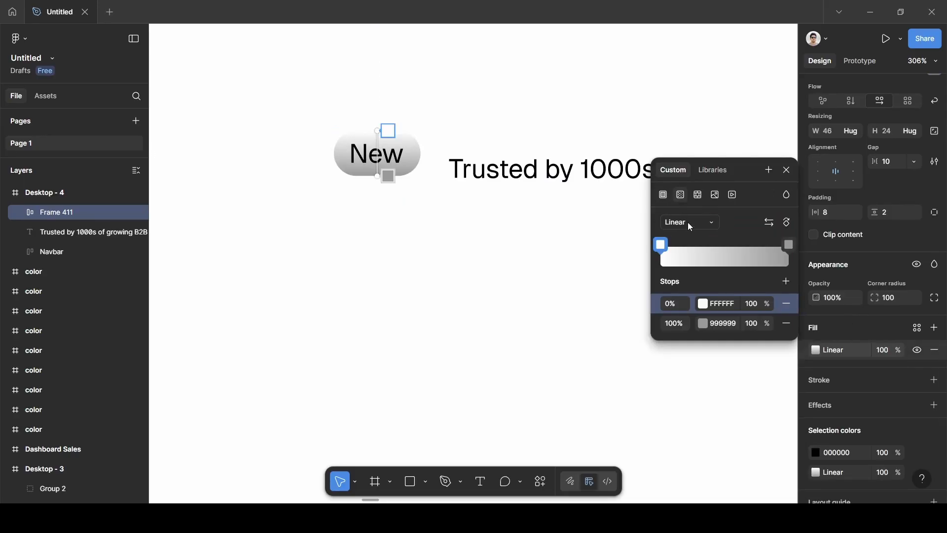
left_click(691, 225)
left_click(680, 240)
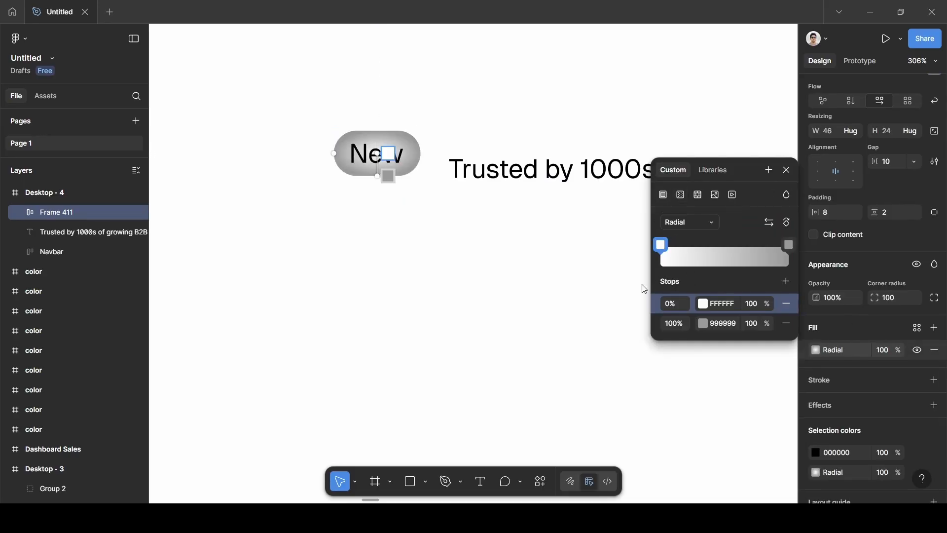
left_click(681, 223)
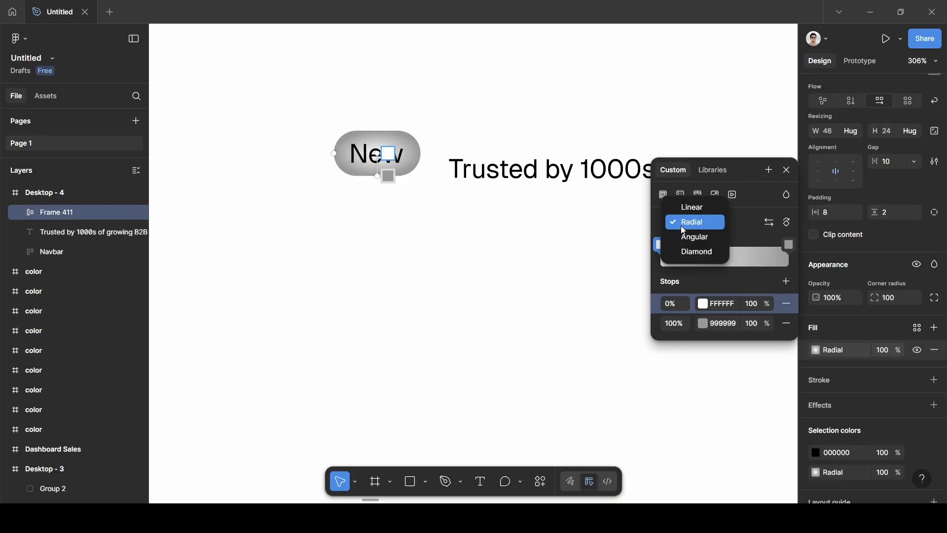
left_click(694, 207)
- Set the badge gradient's 0% stop to 538BF3 by sampling the blue color swatch above the Desktop - 4 frame
scroll(567, 281, "down", 3)
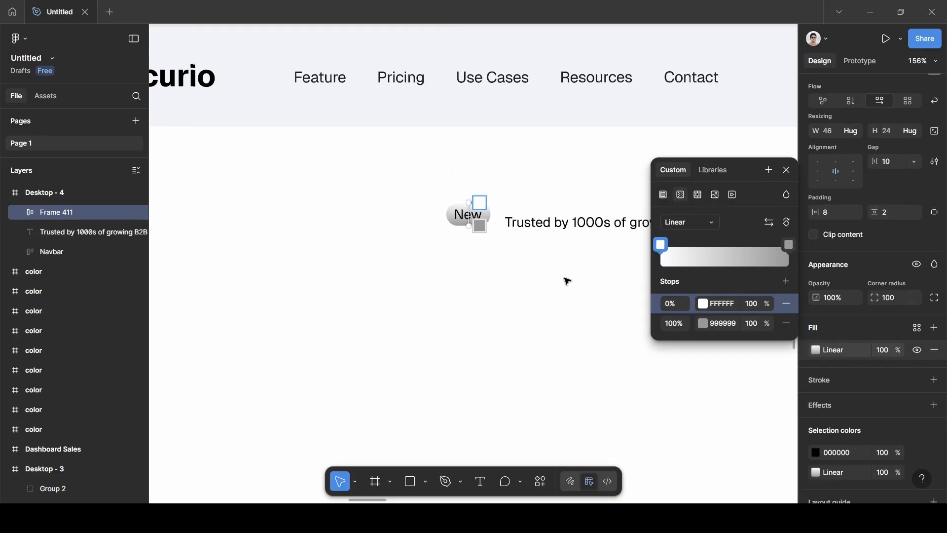
scroll(566, 279, "up", 3)
scroll(566, 279, "right", 10)
scroll(574, 273, "right", 10)
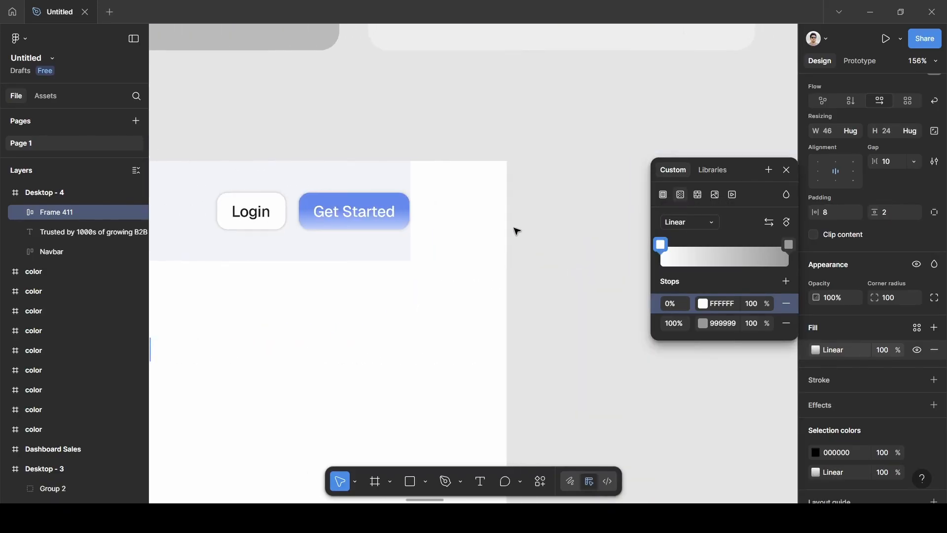
scroll(516, 230, "left", 1)
scroll(407, 245, "down", 5)
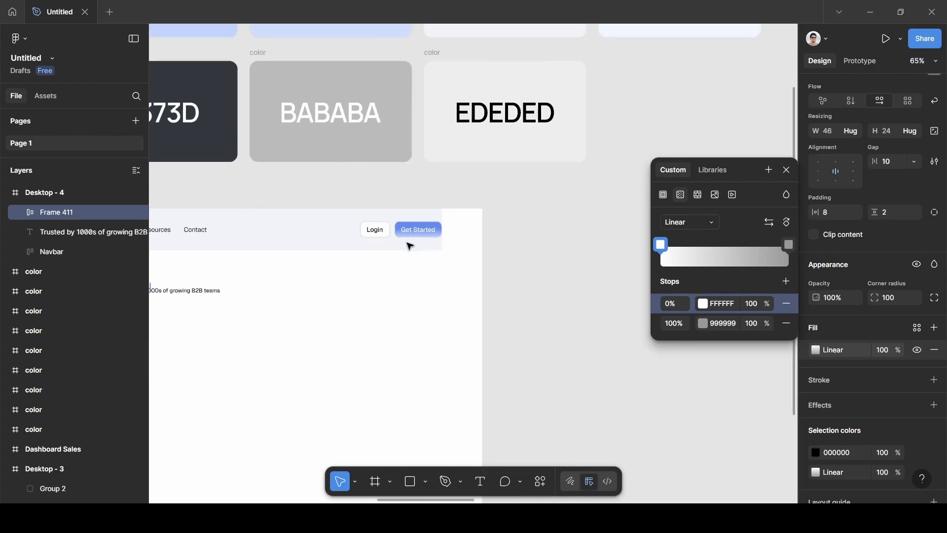
scroll(407, 245, "left", 5)
scroll(412, 248, "up", 3)
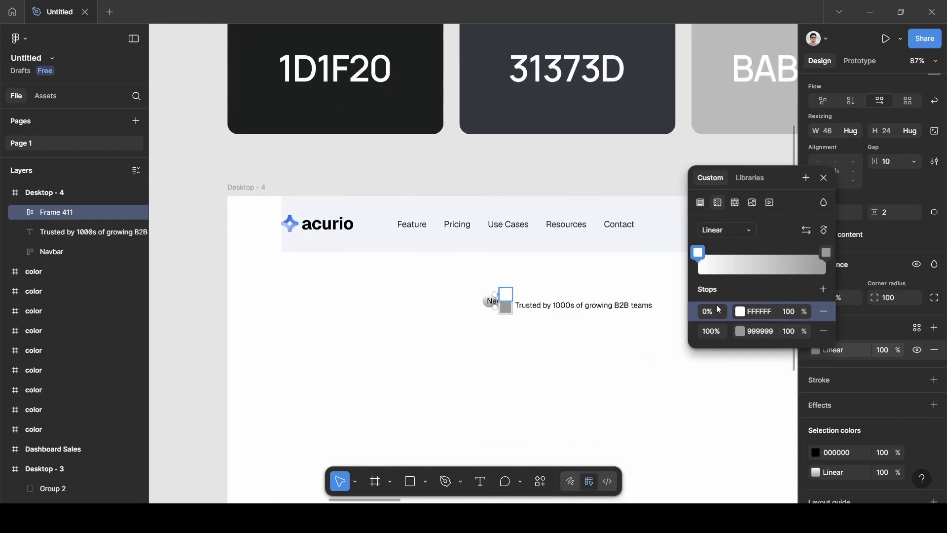
left_click(735, 311)
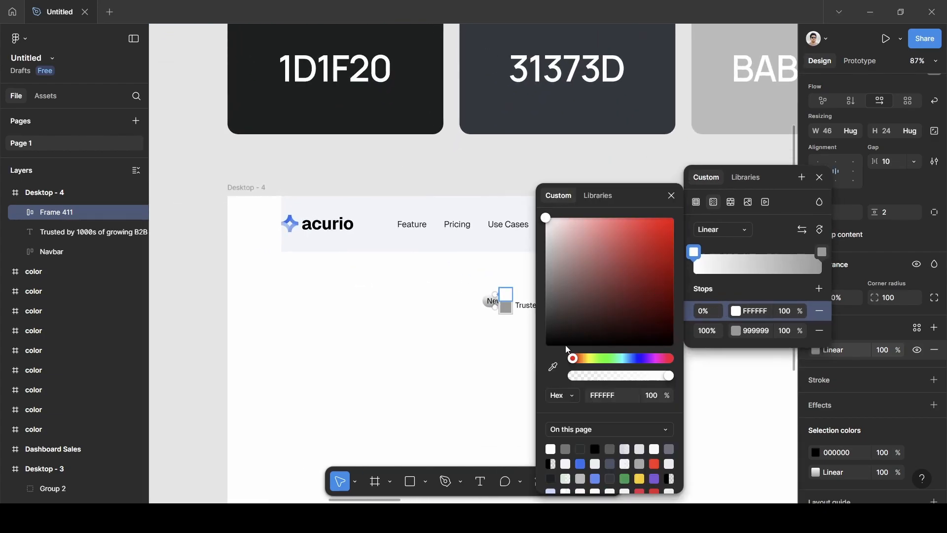
left_click(553, 367)
scroll(434, 302, "down", 5)
scroll(392, 212, "right", 1)
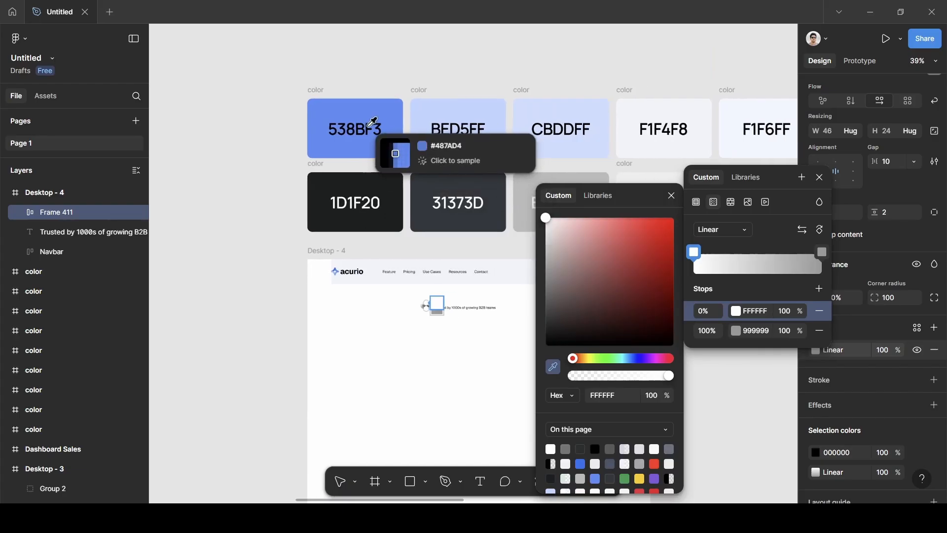
left_click(390, 151)
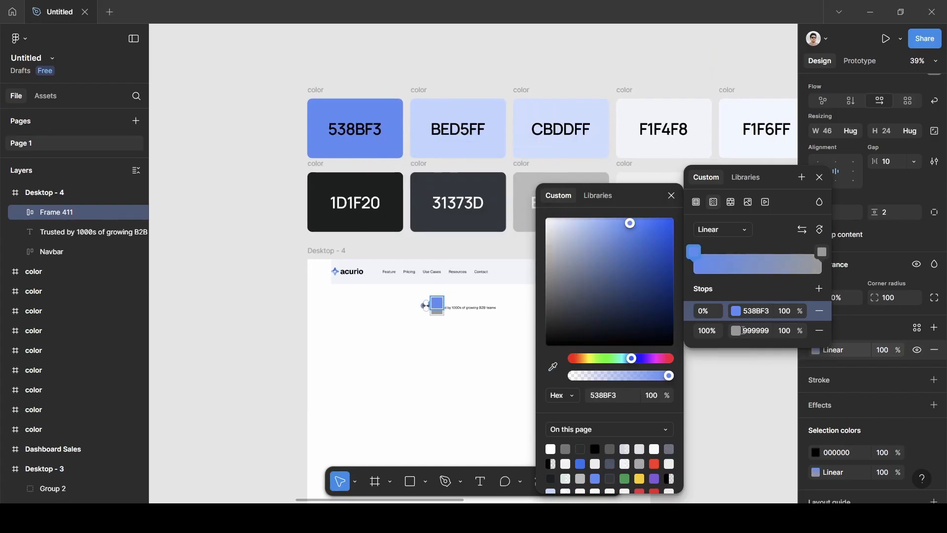
- Set the badge gradient's 100% stop to BED5FF by sampling the light blue color swatch
left_click(738, 330)
left_click(553, 366)
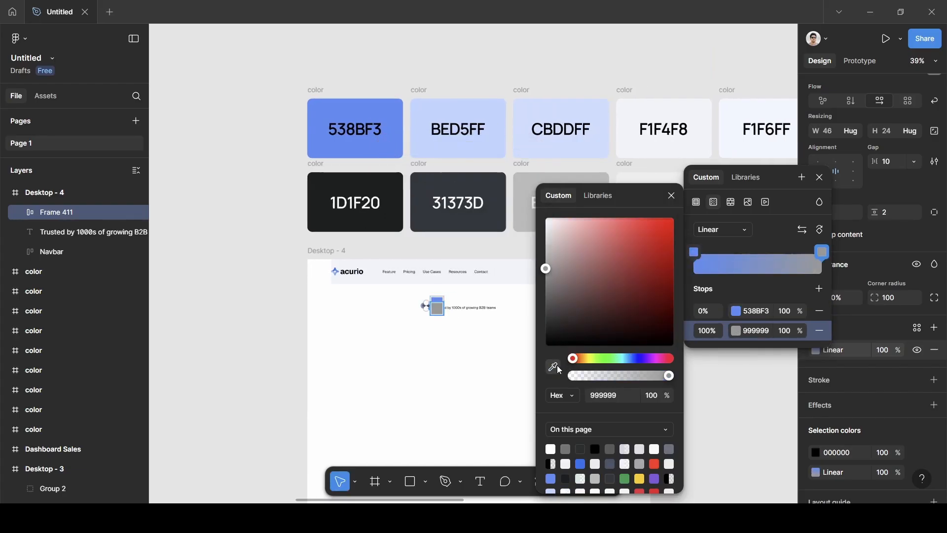
left_click(489, 155)
left_click(672, 195)
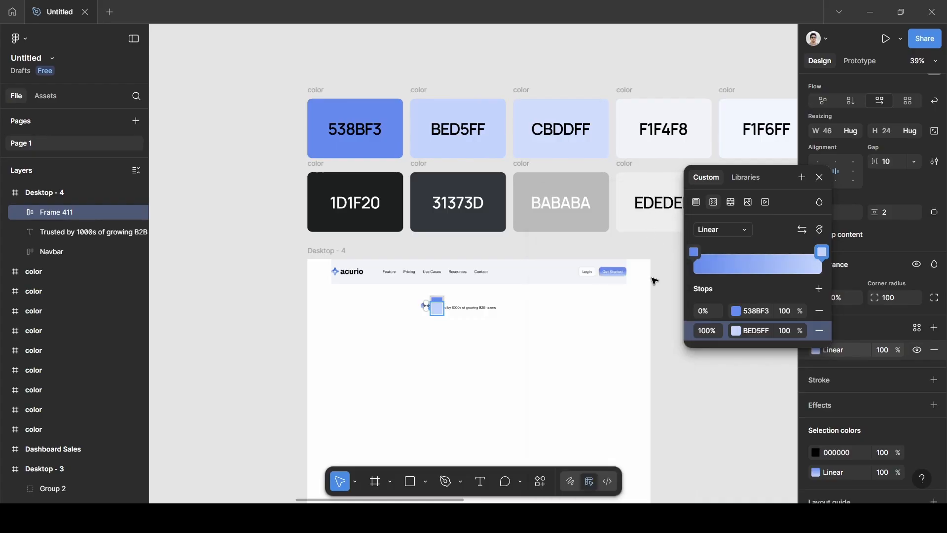
- Shift the gradient's dark blue start point down from the top edge toward the middle of the "New" badge
scroll(651, 284, "up", 6)
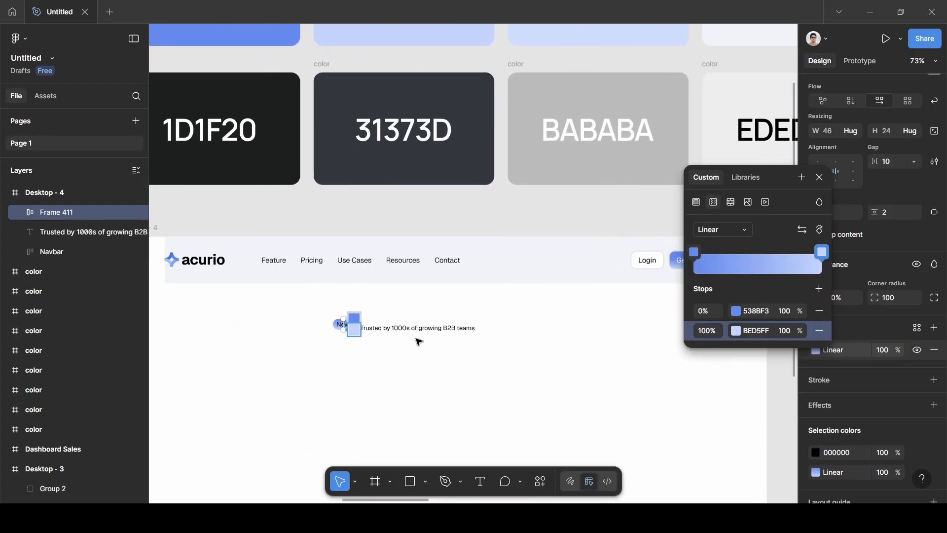
scroll(419, 340, "up", 8)
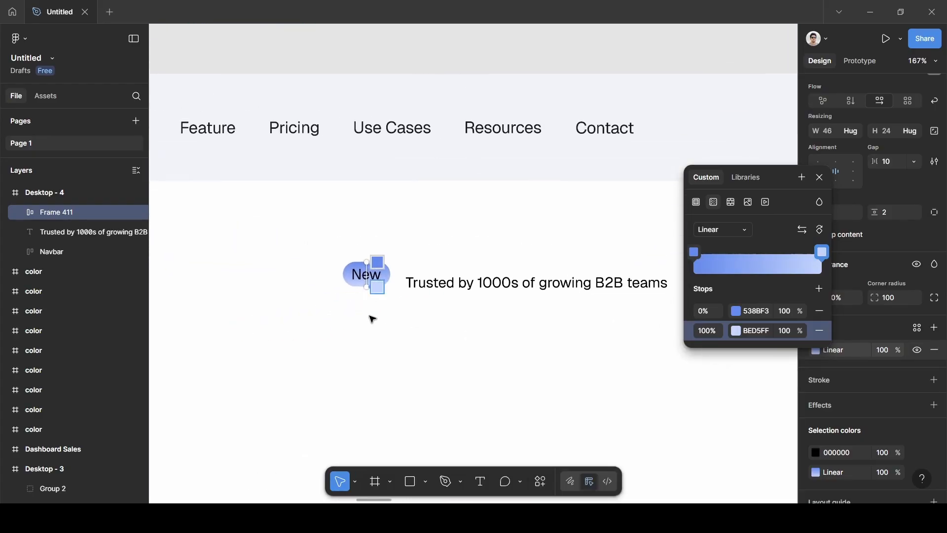
scroll(366, 311, "up", 8)
scroll(366, 310, "right", 2)
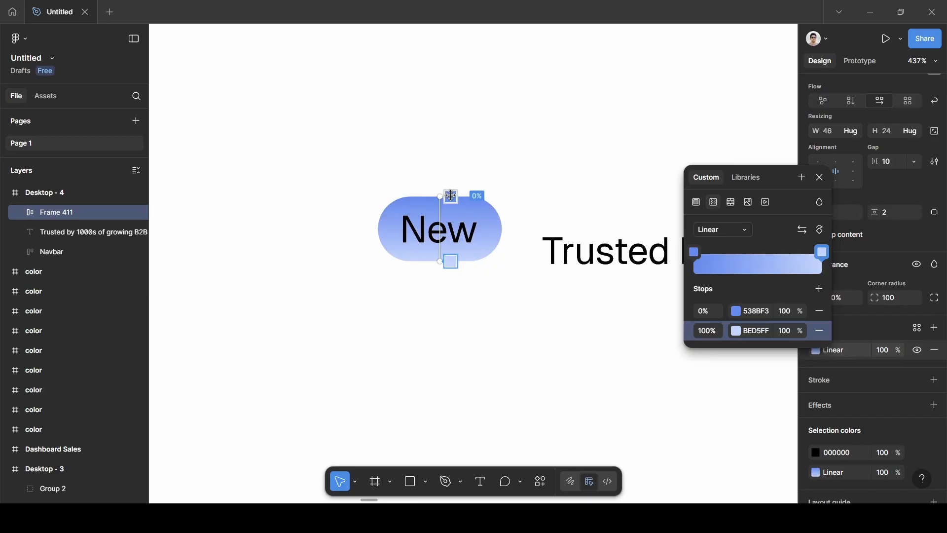
left_click_drag(451, 196, 447, 218)
- Change the fill of the "New" text inside the badge to white, FFFFFF
double_click(464, 238)
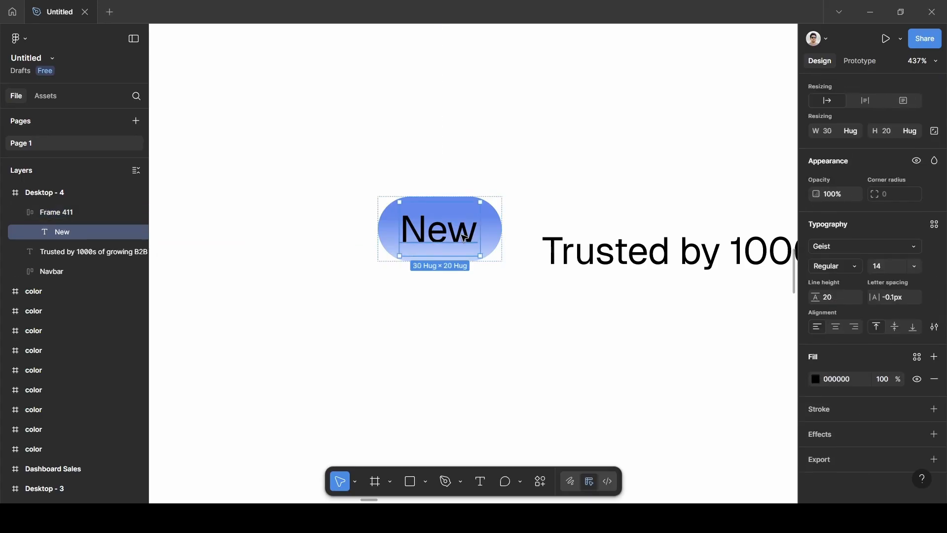
left_click(816, 380)
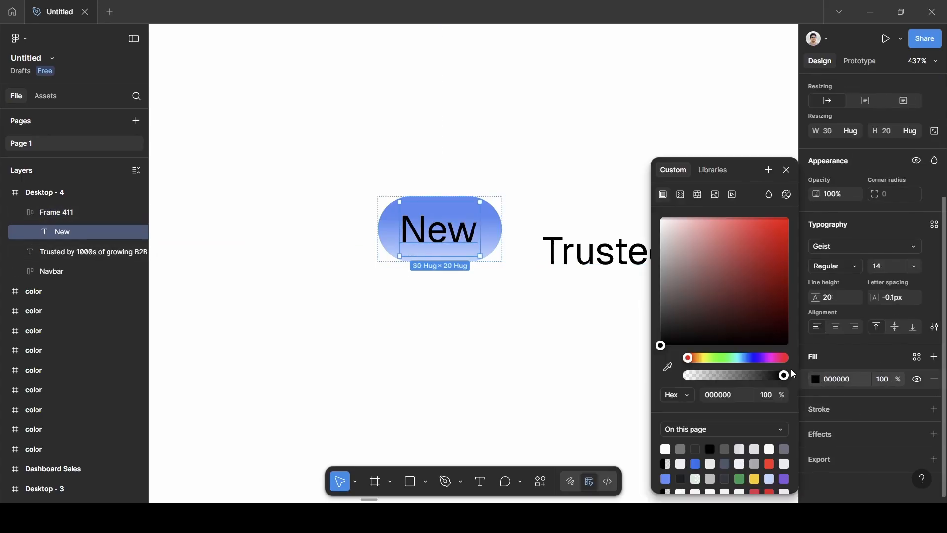
left_click_drag(687, 260, 602, 165)
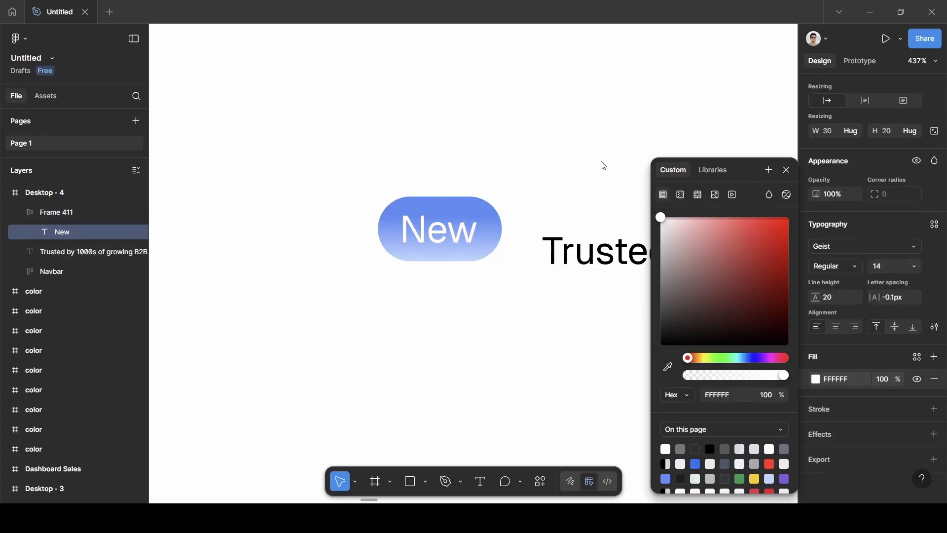
left_click(788, 170)
left_click(522, 163)
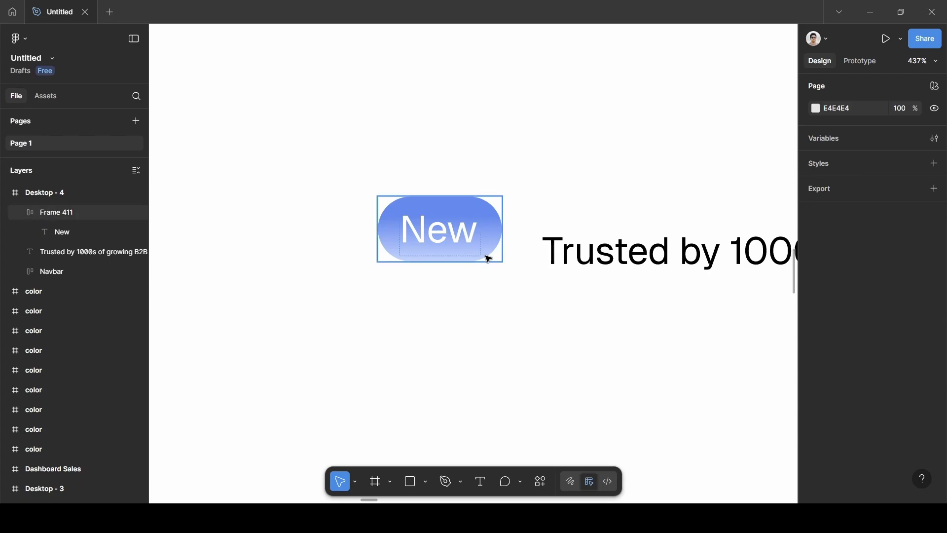
- Combine the "New" badge and the "Trusted by 1000s of growing B2B teams" text into one horizontal auto layout frame
scroll(490, 258, "down", 5)
scroll(507, 304, "right", 3)
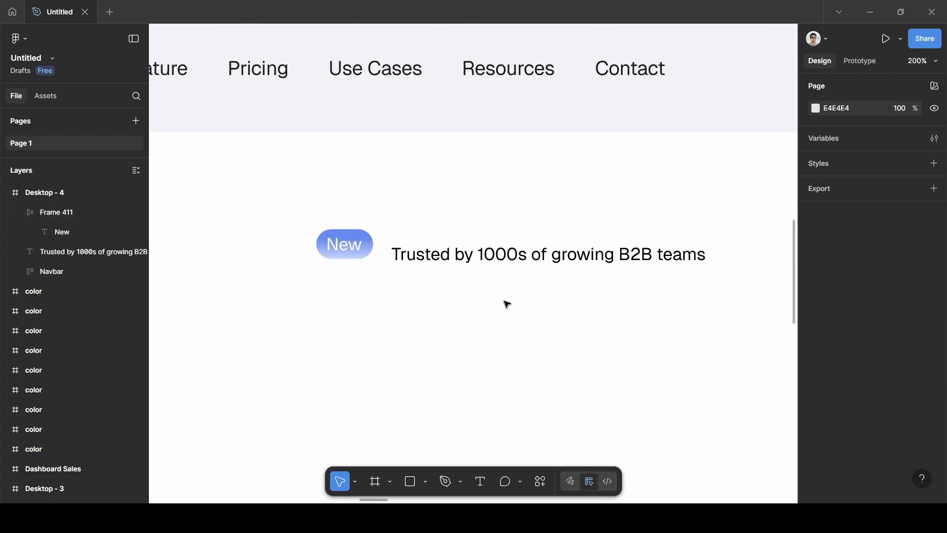
scroll(506, 302, "down", 3)
scroll(505, 301, "up", 4)
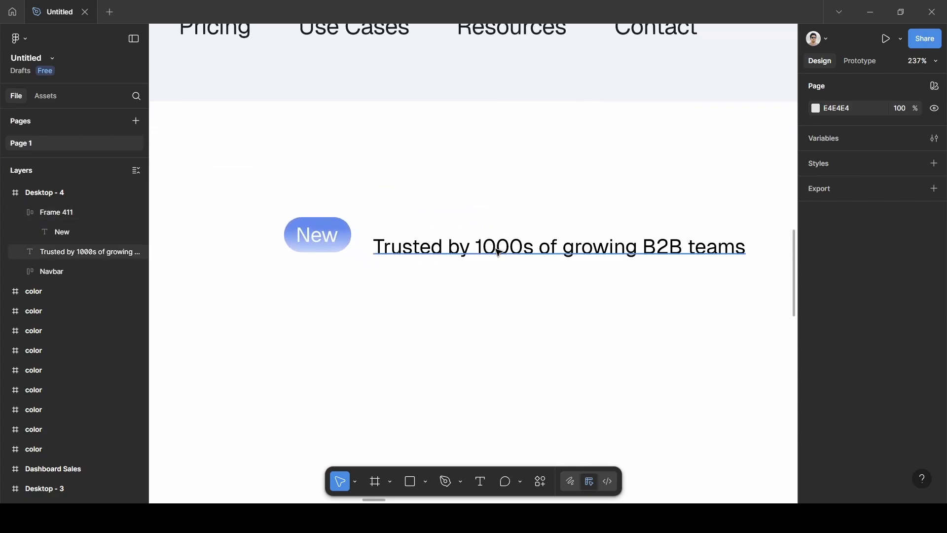
left_click(499, 254)
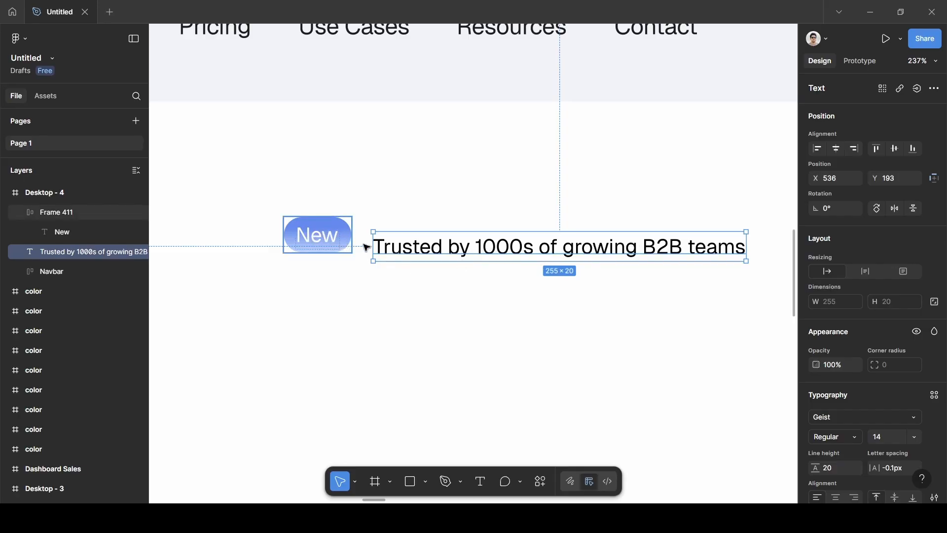
left_click(329, 241, "shift")
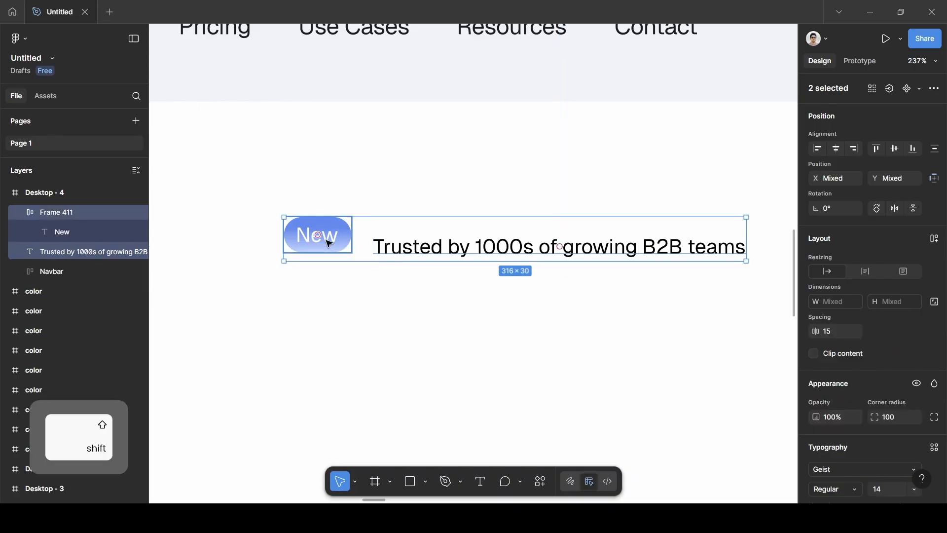
key("shift+a")
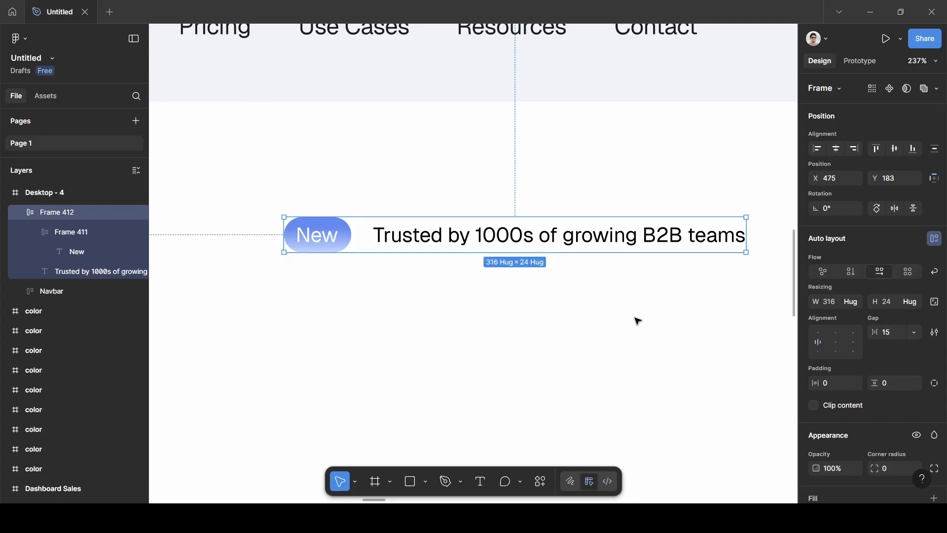
left_click(563, 312)
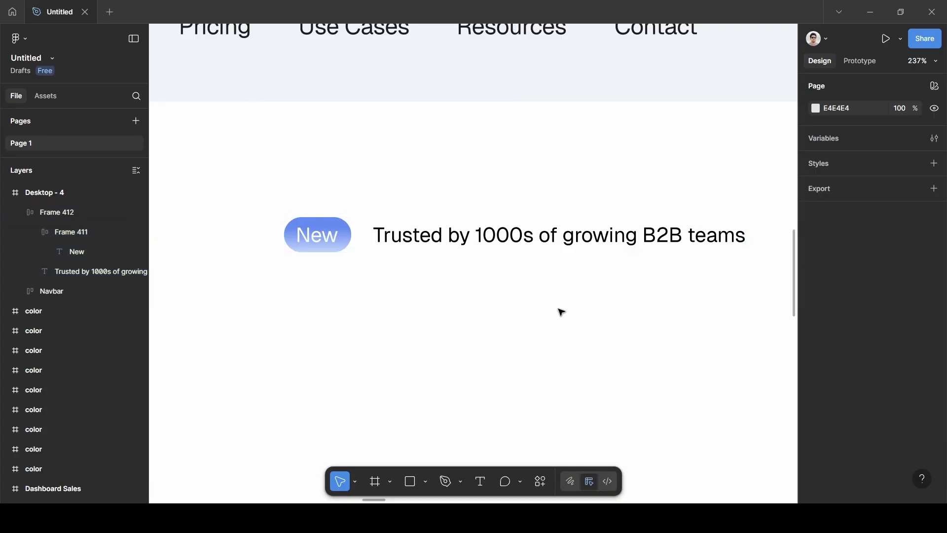
left_click(549, 227)
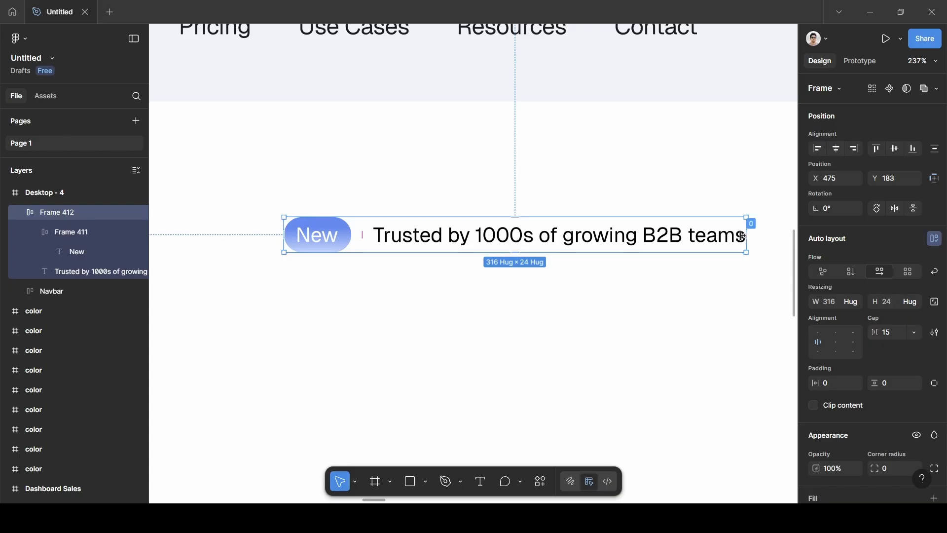
- Open the Iconify plugin and search its icon library for "right"
scroll(744, 235, "up", 8)
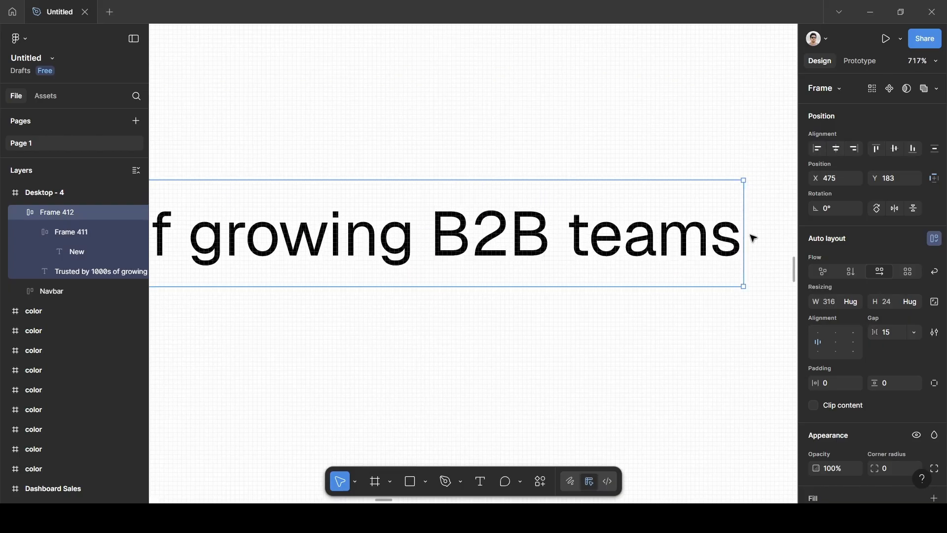
scroll(682, 294, "down", 6)
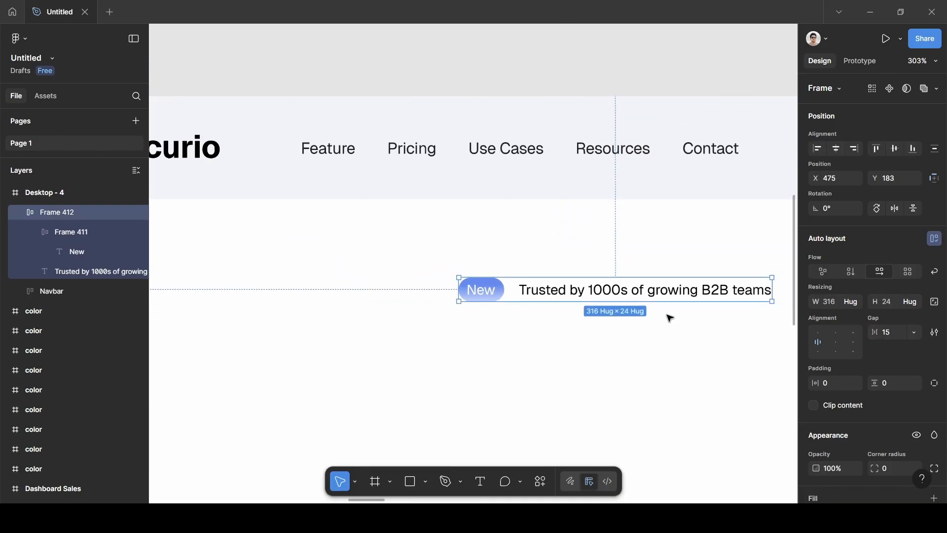
scroll(592, 394, "down", 1)
left_click(541, 481)
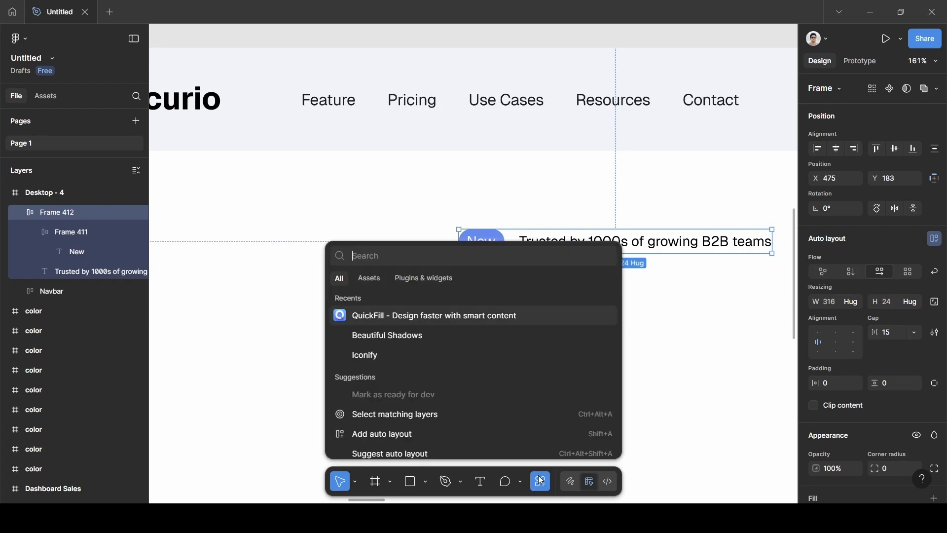
left_click(374, 359)
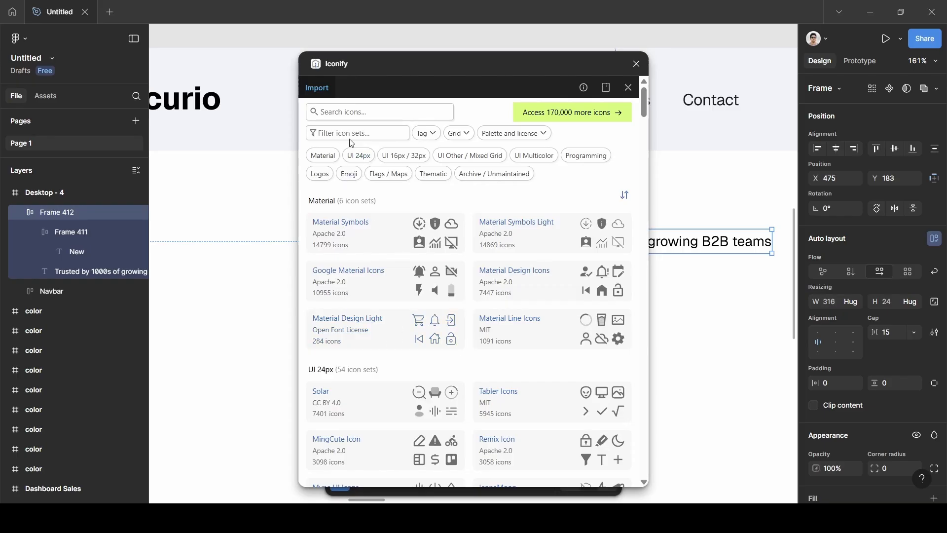
left_click(358, 112)
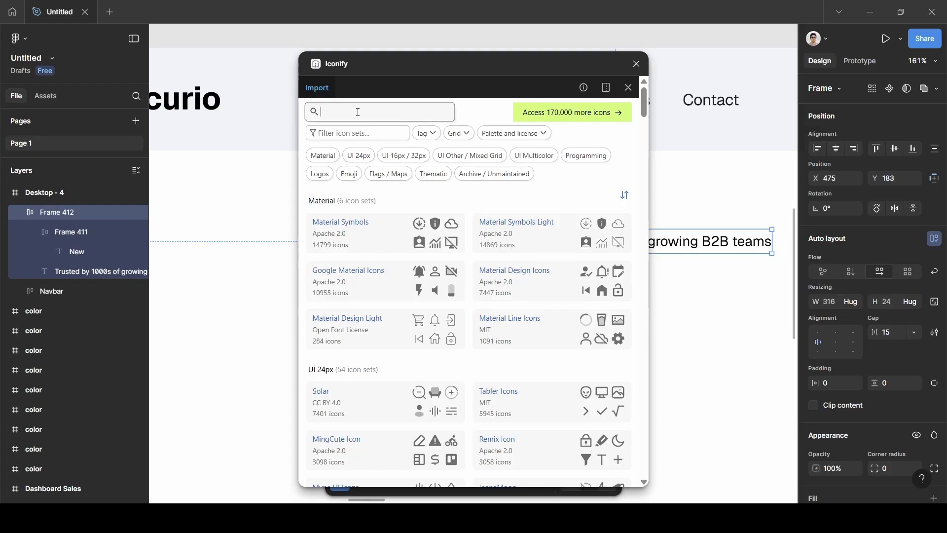
type("right")
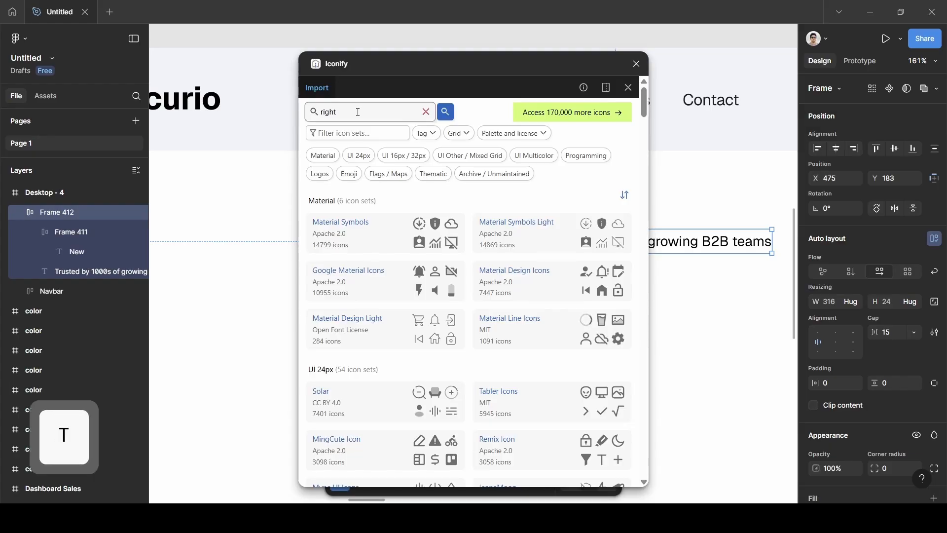
left_click(453, 113)
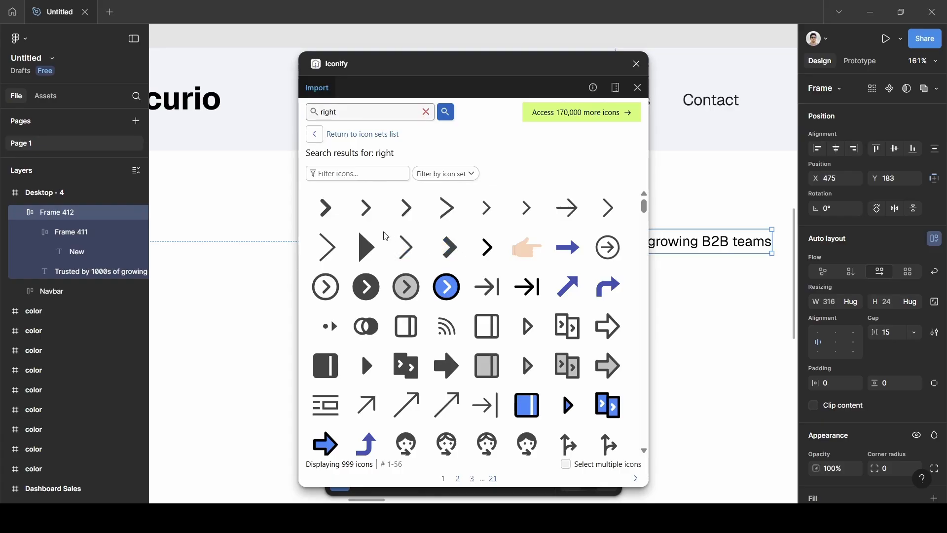
- Import the mingcute right-line chevron icon as a frame into the trust badge's auto layout frame and close Iconify
left_click(366, 210)
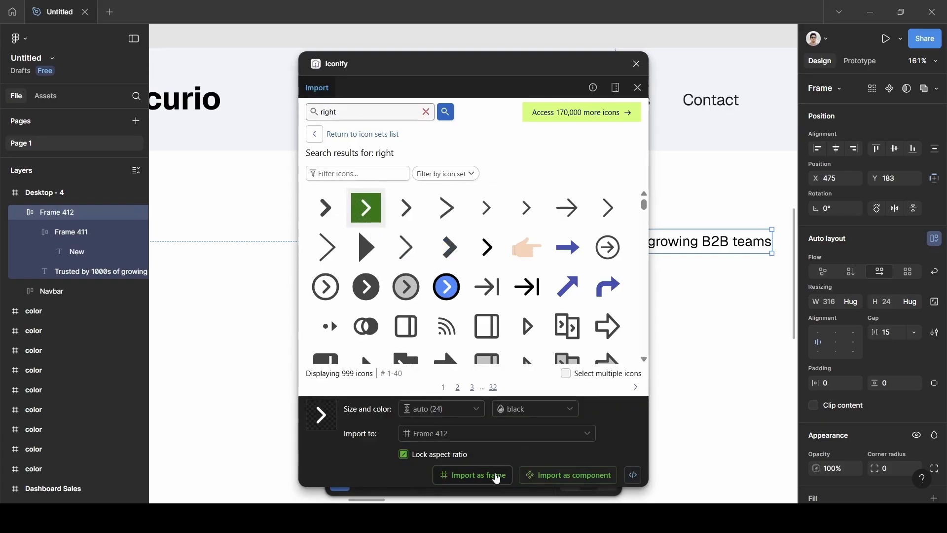
left_click(497, 477)
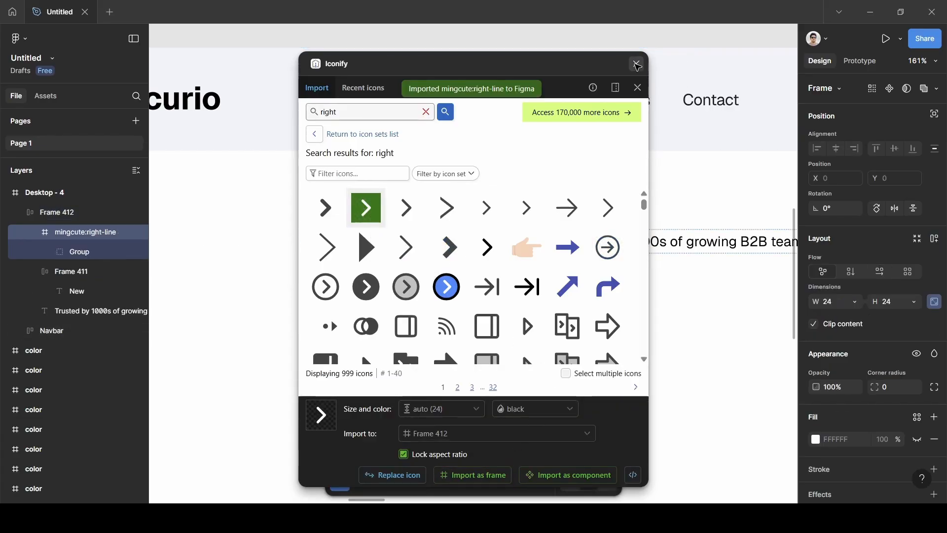
left_click(636, 64)
- Move the chevron icon to the end of the trust badge row, after the "Trusted by 1000s of growing B2B teams" text
scroll(587, 311, "down", 3)
scroll(586, 309, "right", 2)
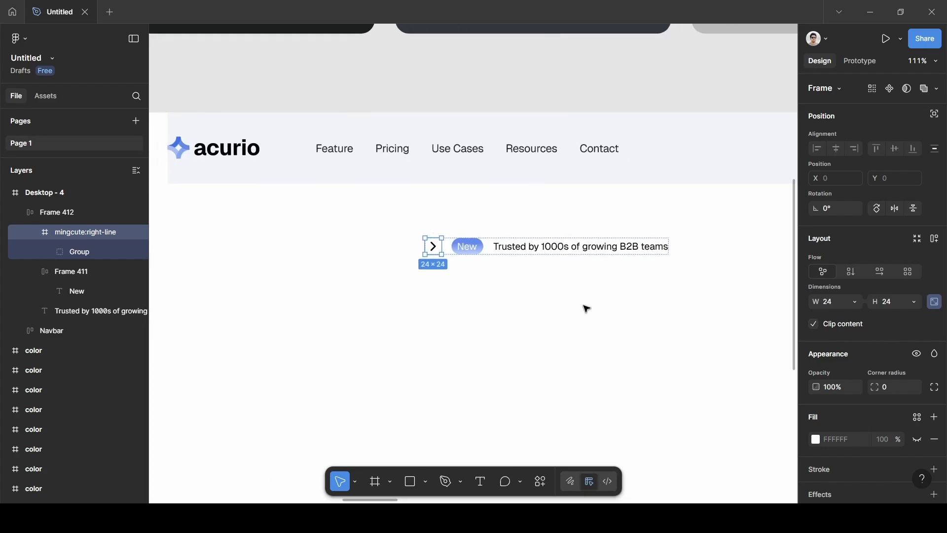
scroll(586, 306, "up", 3)
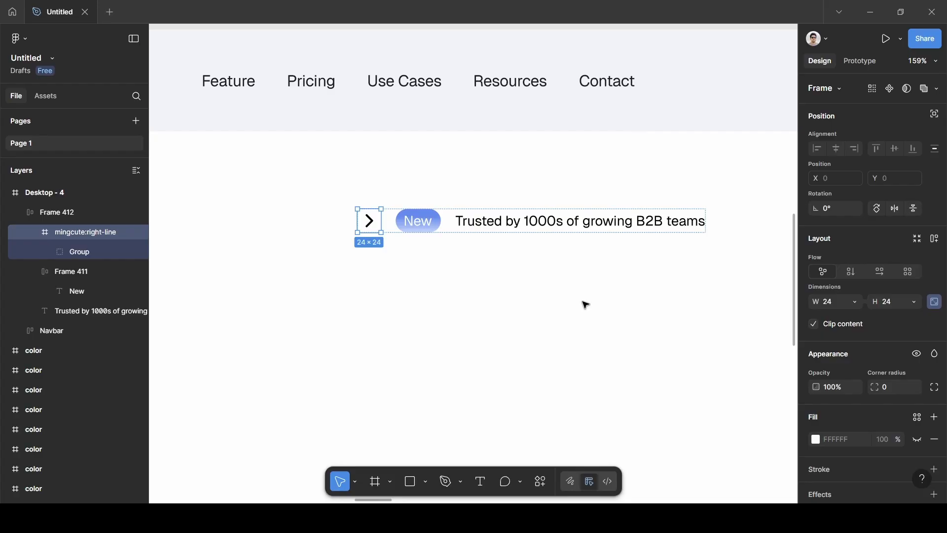
key("Right")
key("Right")
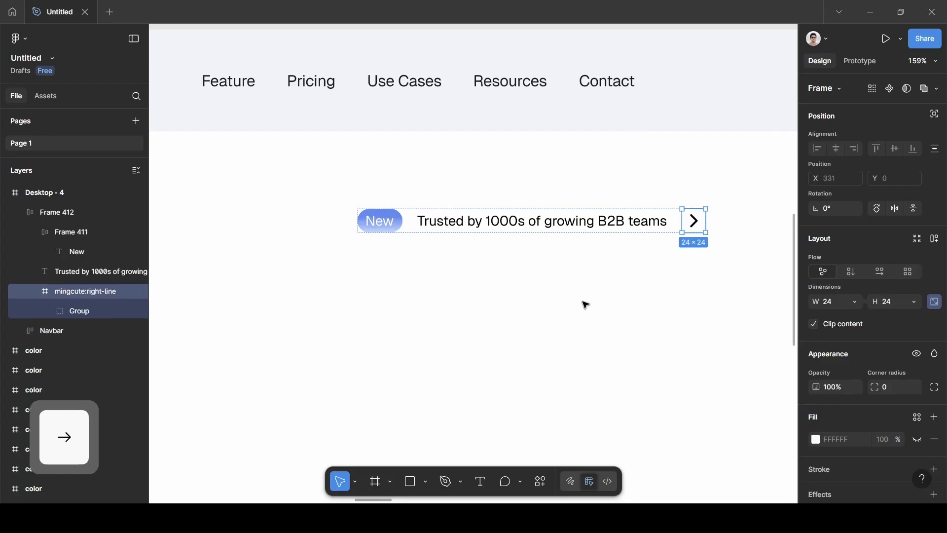
left_click(675, 243)
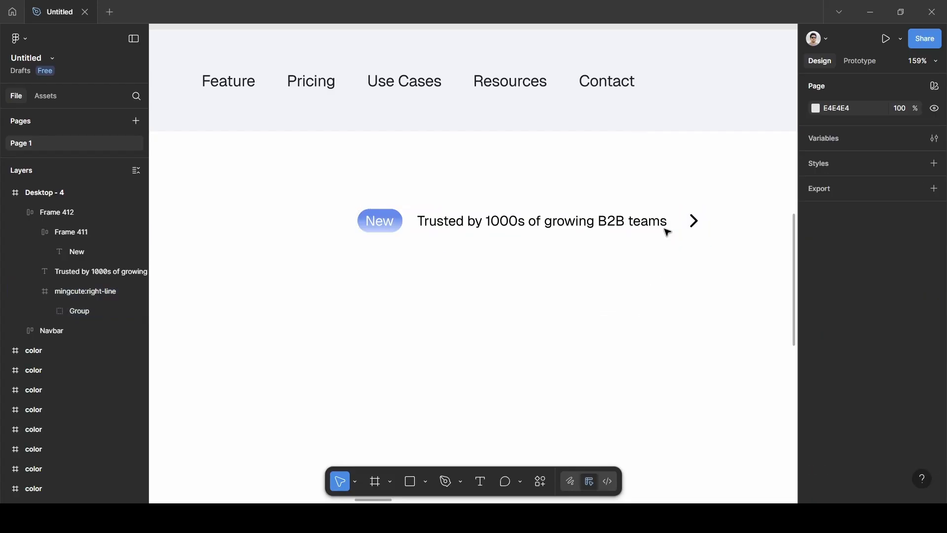
- Select the auto layout frame that holds the "New" badge, trust text and chevron icon
left_click(592, 220)
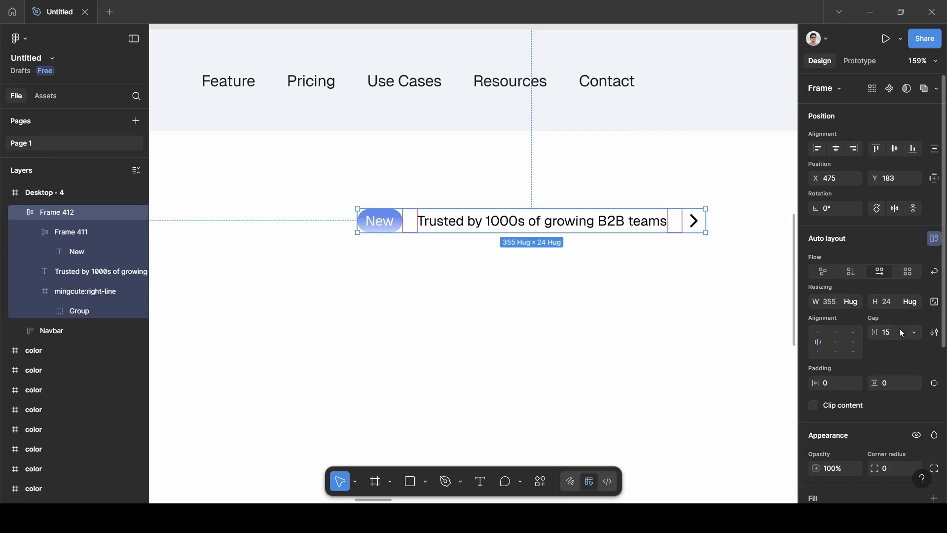
- Set the auto layout gap of the "New / Trusted by 1000s of growing B2B teams" badge frame to 4
key("BackSpace")
type("4")
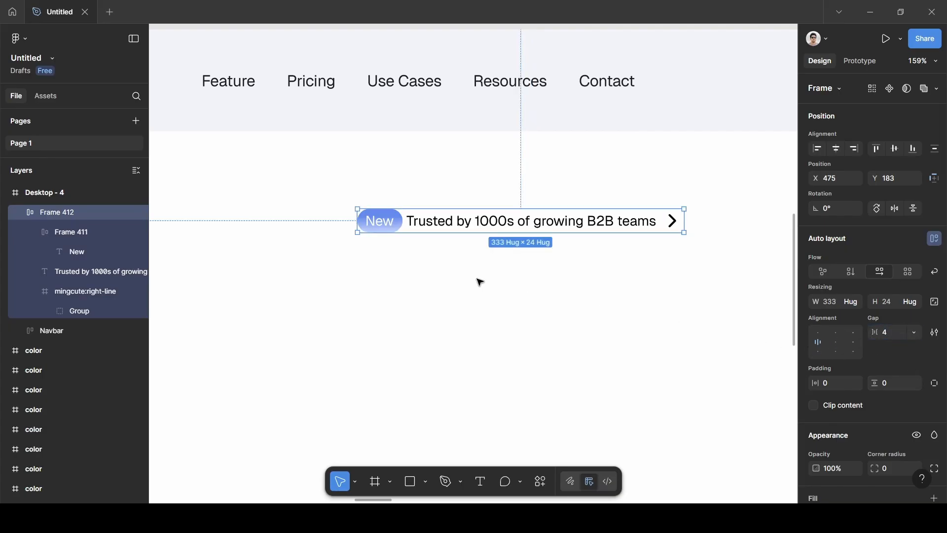
scroll(479, 281, "up", 3)
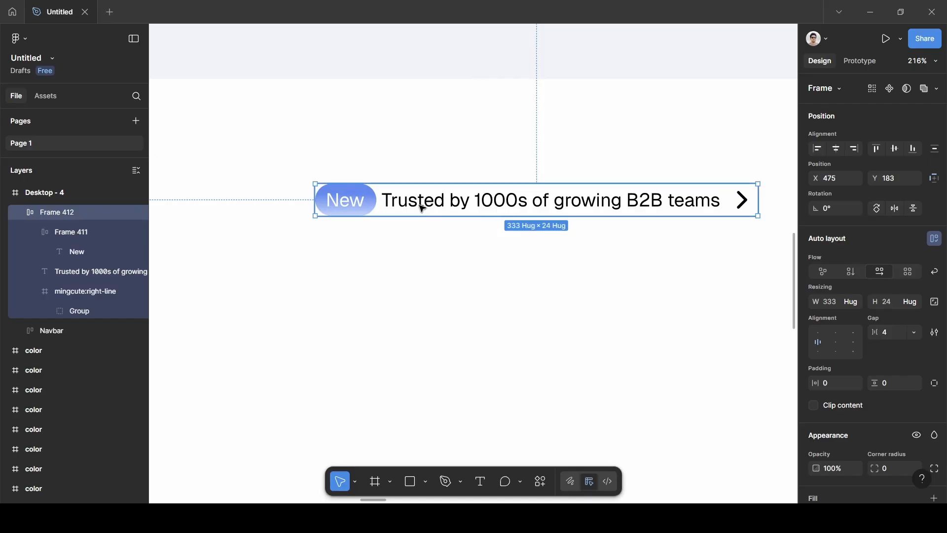
scroll(676, 222, "right", 1)
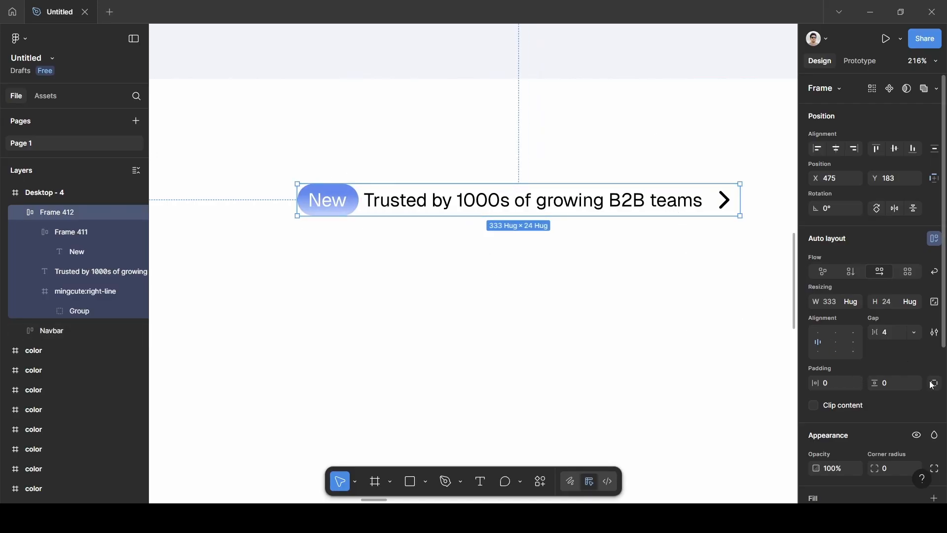
- Add a stroke to the badge frame and sample its colour from the BED5FF palette swatch
scroll(901, 393, "down", 3)
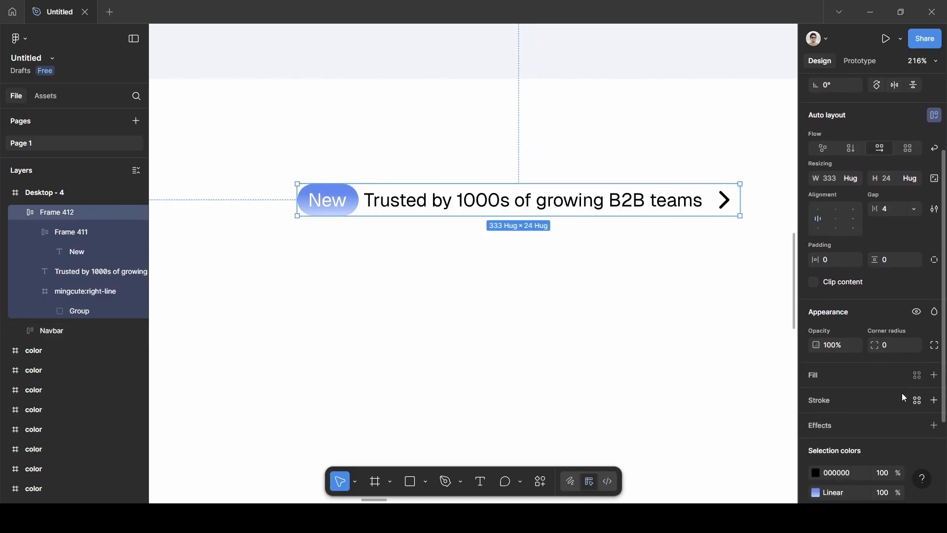
left_click(877, 400)
scroll(878, 399, "down", 3)
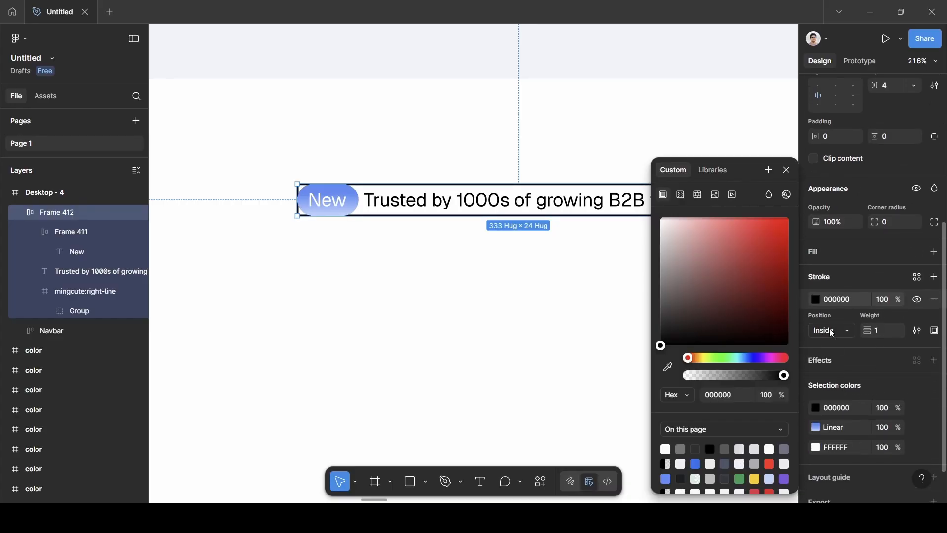
left_click(817, 301)
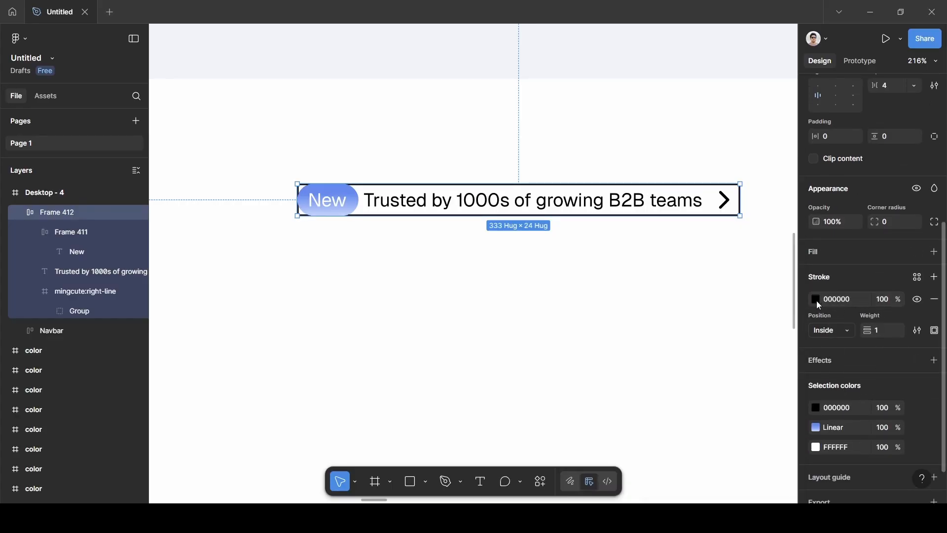
left_click(816, 301)
left_click(669, 369)
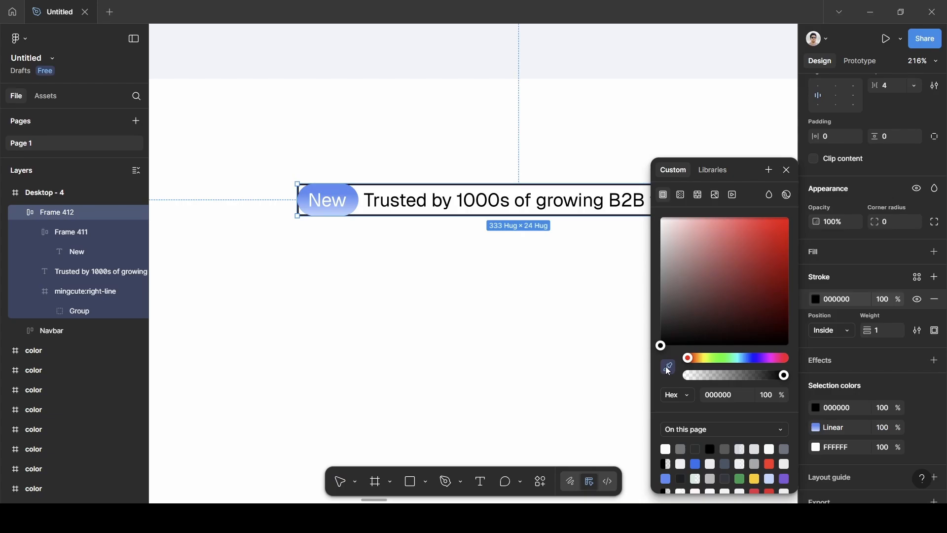
scroll(564, 339, "down", 5)
scroll(564, 326, "up", 5)
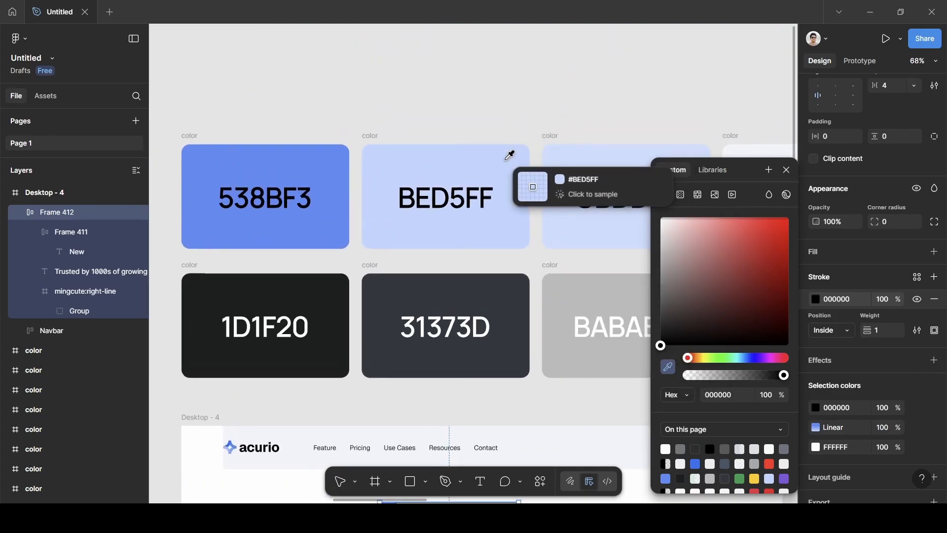
left_click(507, 159)
left_click(787, 170)
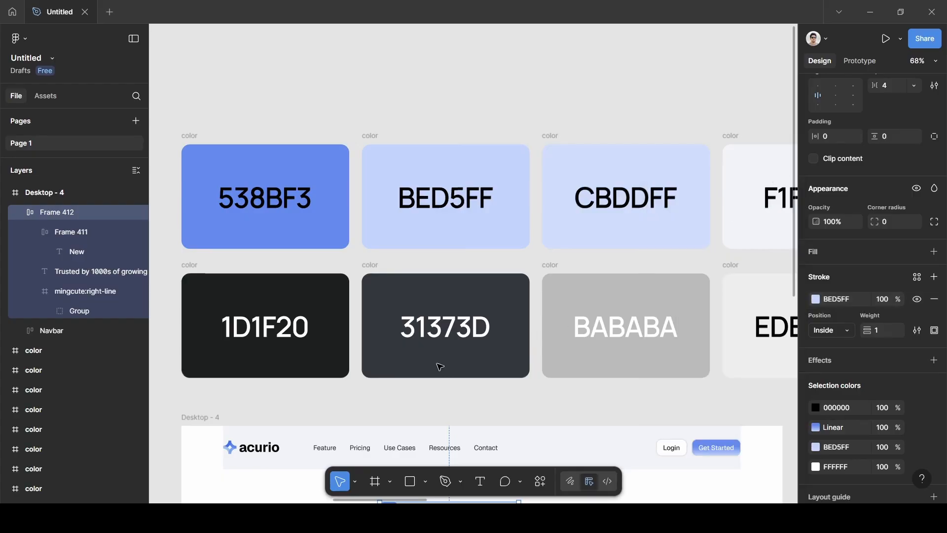
- Set both the horizontal and vertical padding of the badge frame to 2
scroll(440, 360, "down", 5)
scroll(439, 362, "up", 4)
scroll(438, 362, "up", 1)
scroll(434, 353, "up", 2)
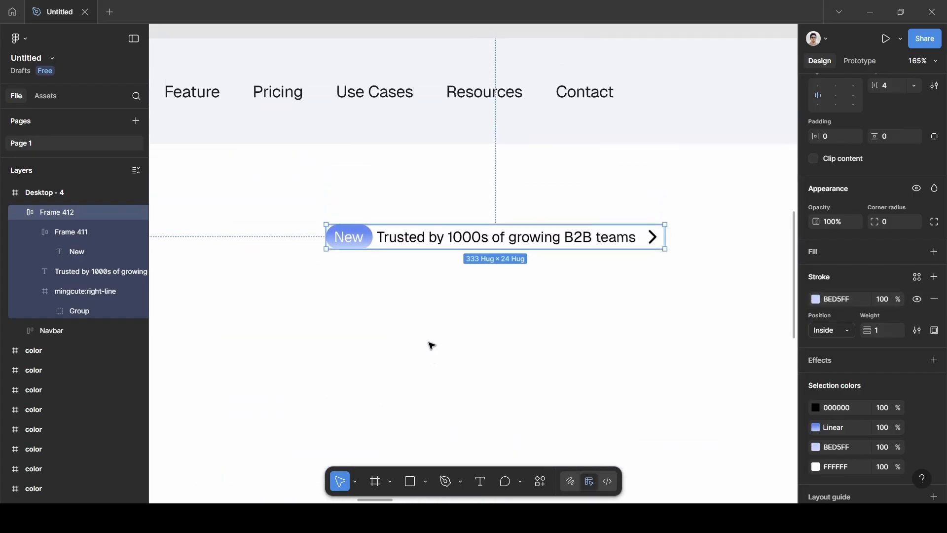
scroll(362, 260, "up", 5)
scroll(364, 262, "down", 3)
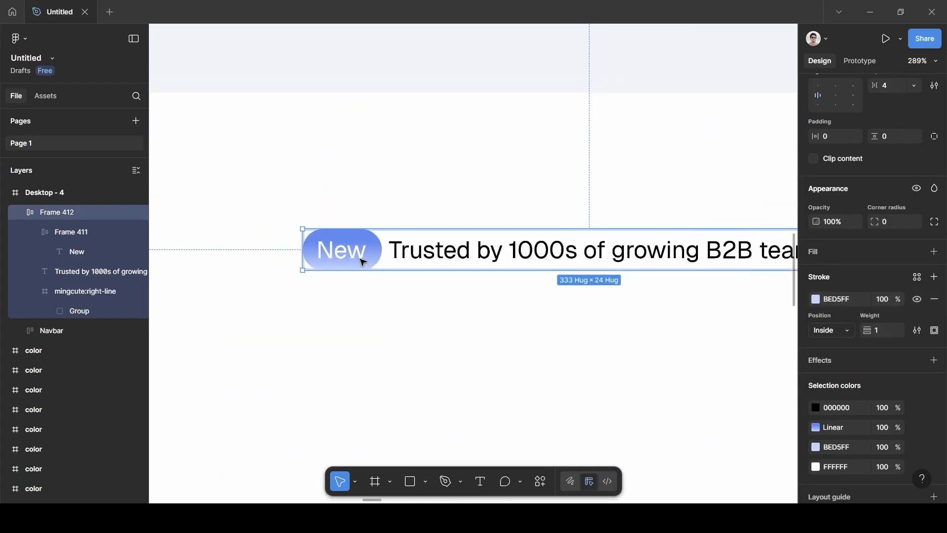
scroll(608, 300, "right", 3)
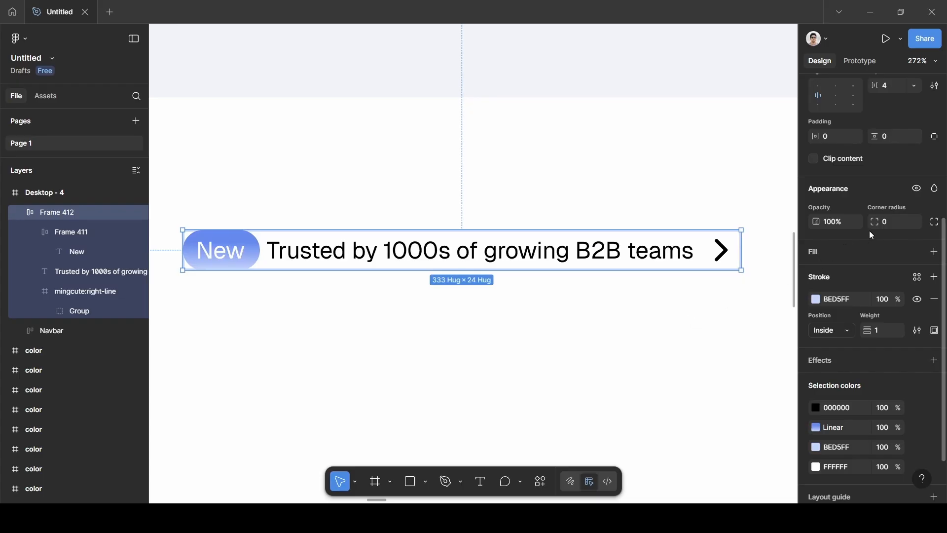
scroll(868, 178, "up", 2)
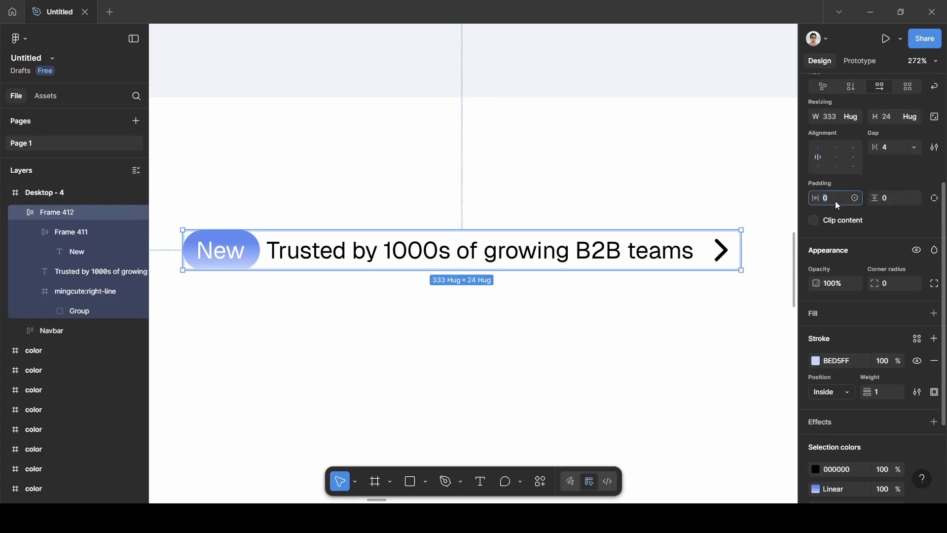
type("2")
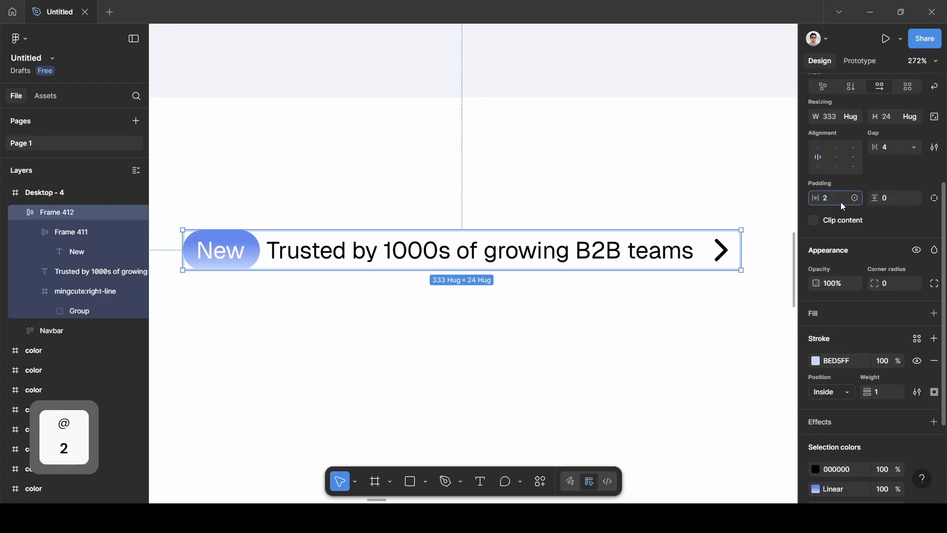
left_click(895, 198)
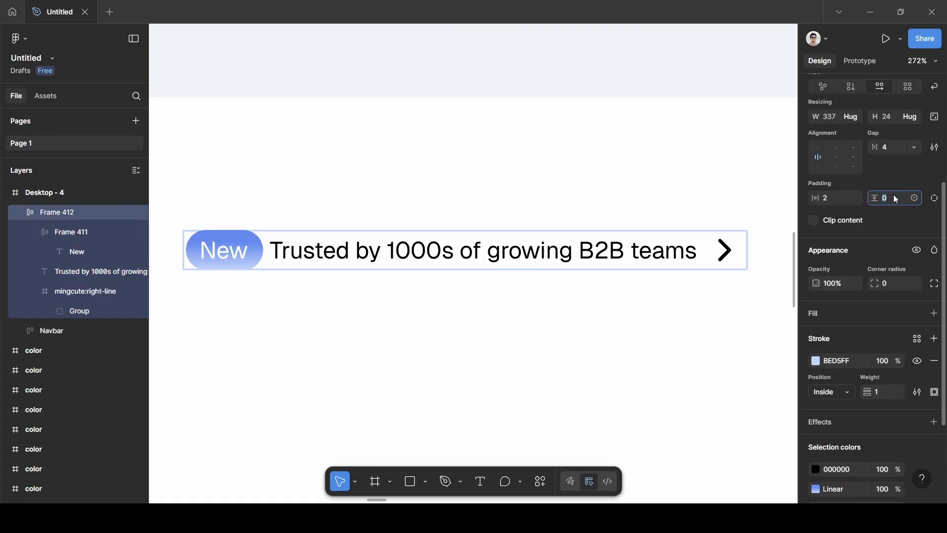
type("2")
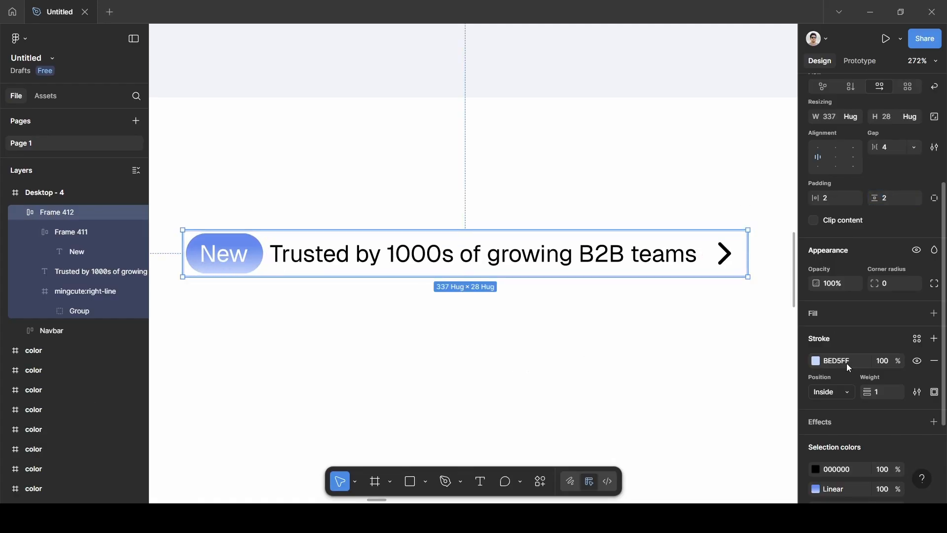
- Round the badge frame with a corner radius of 100 and deselect it
scroll(847, 364, "down", 2)
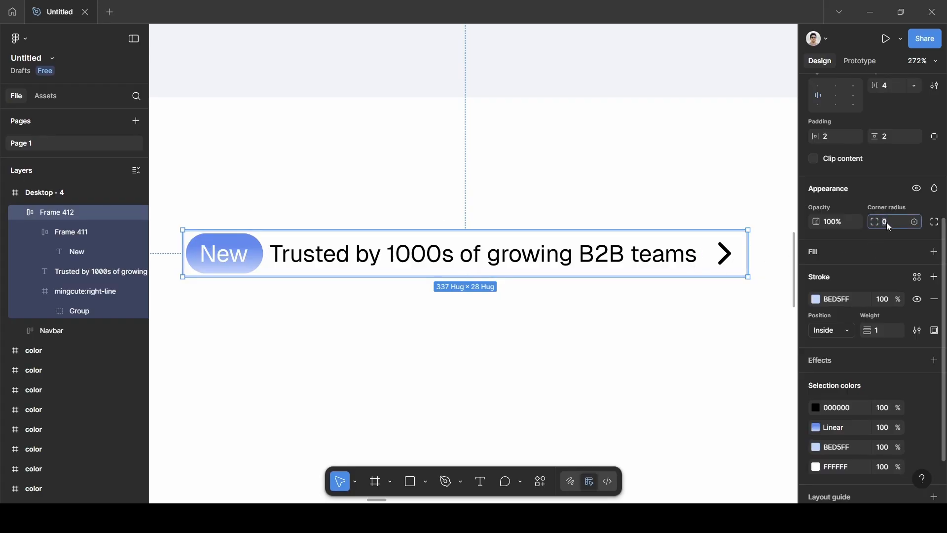
key("BackSpace")
type("100")
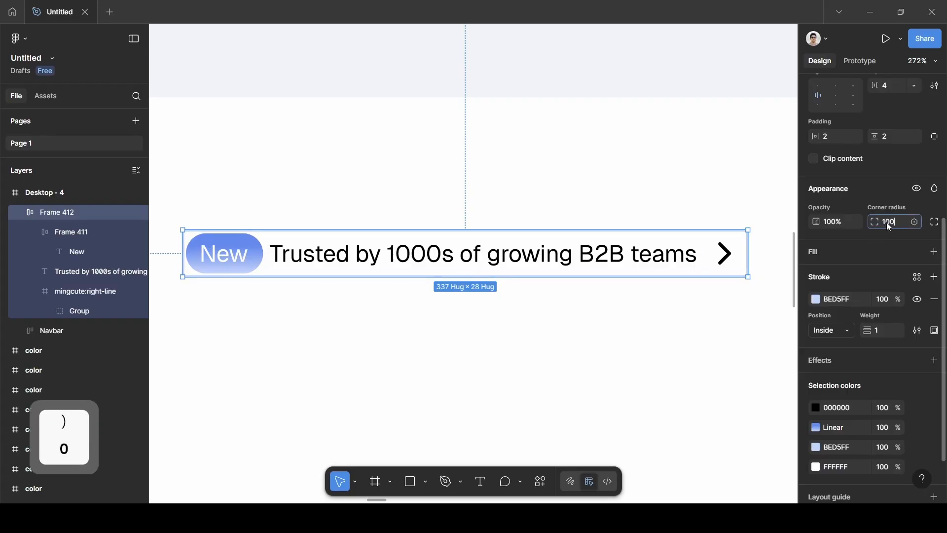
key("Return")
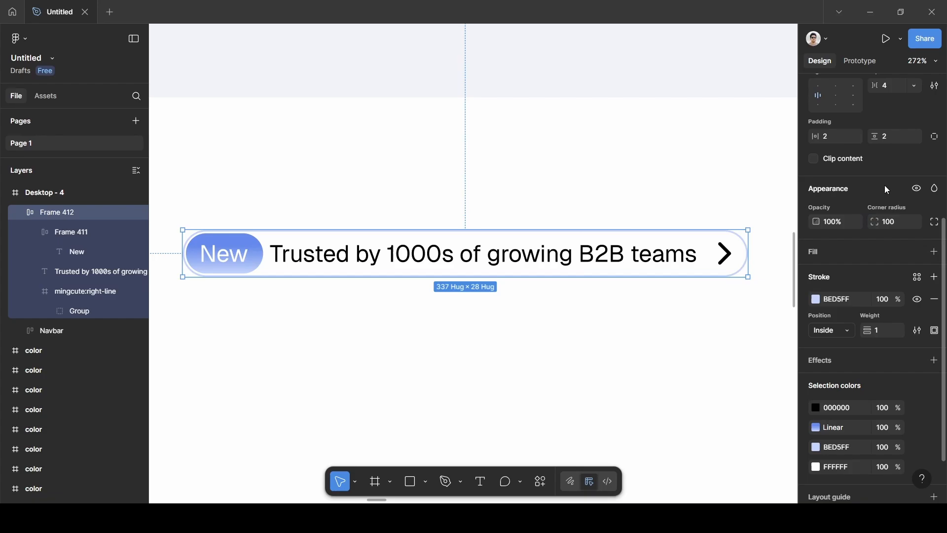
left_click(530, 202)
- Move the badge to the right, nearer the horizontal centre of the page beneath the navbar
scroll(530, 202, "down", 5)
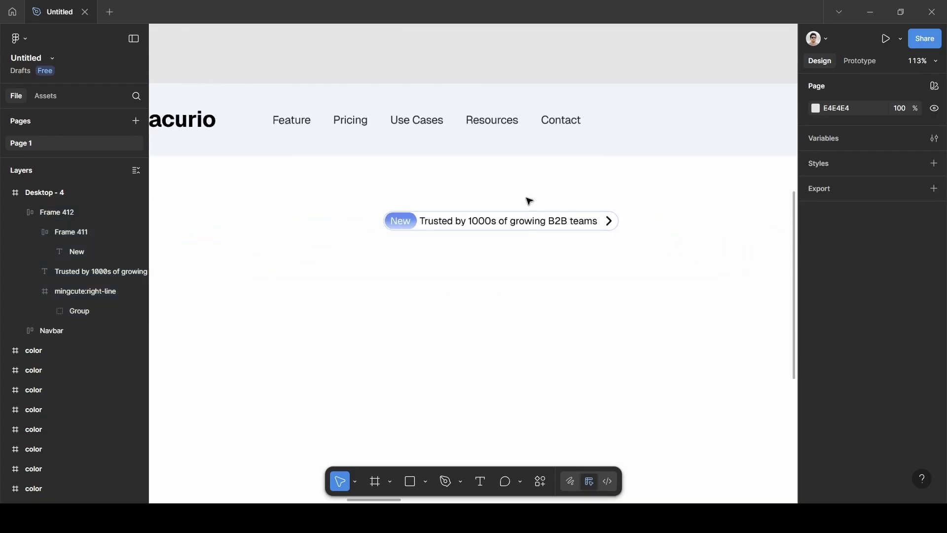
left_click(531, 220)
left_click_drag(530, 217, 558, 215)
- Recolour the "Trusted by 1000s of growing B2B teams" text by sampling the 31373D palette swatch
double_click(555, 217)
scroll(555, 217, "up", 8)
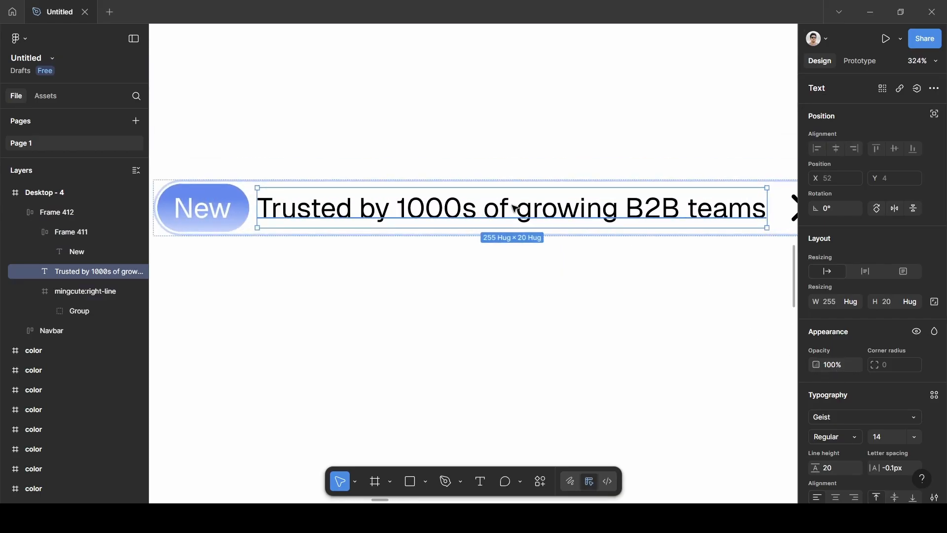
scroll(863, 380, "down", 3)
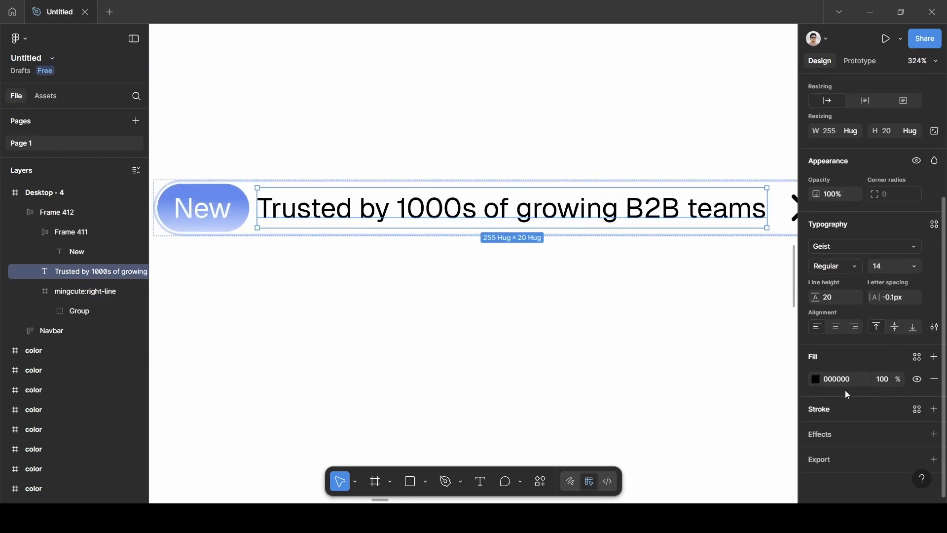
left_click(817, 379)
left_click(668, 365)
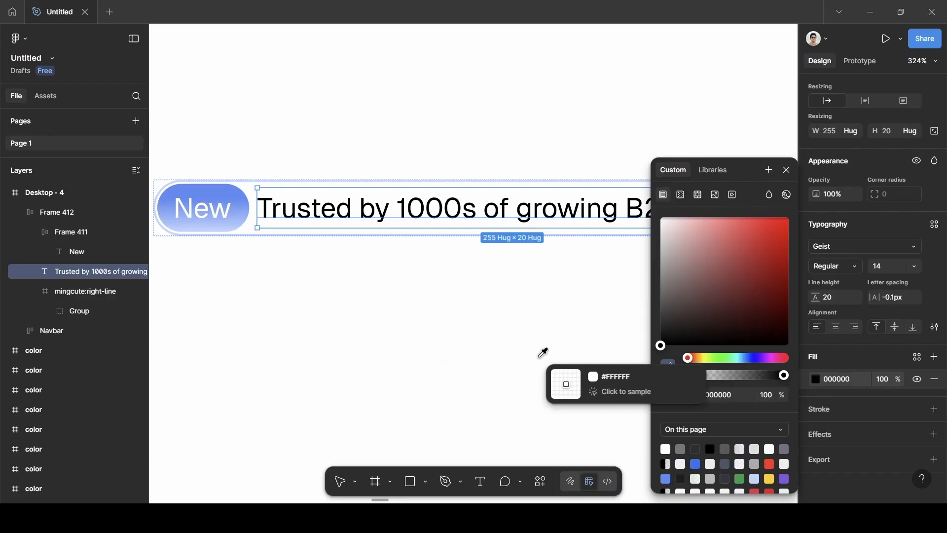
scroll(542, 353, "down", 10)
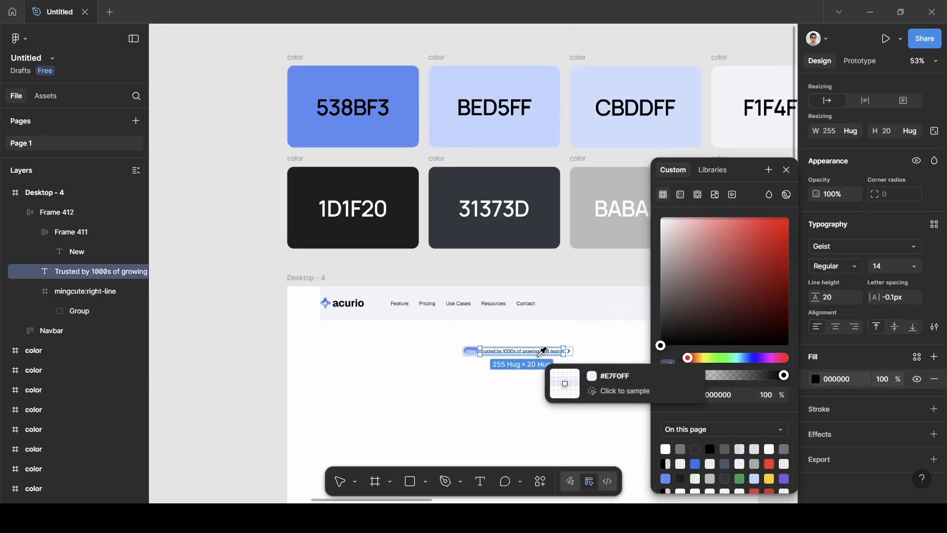
left_click(456, 228)
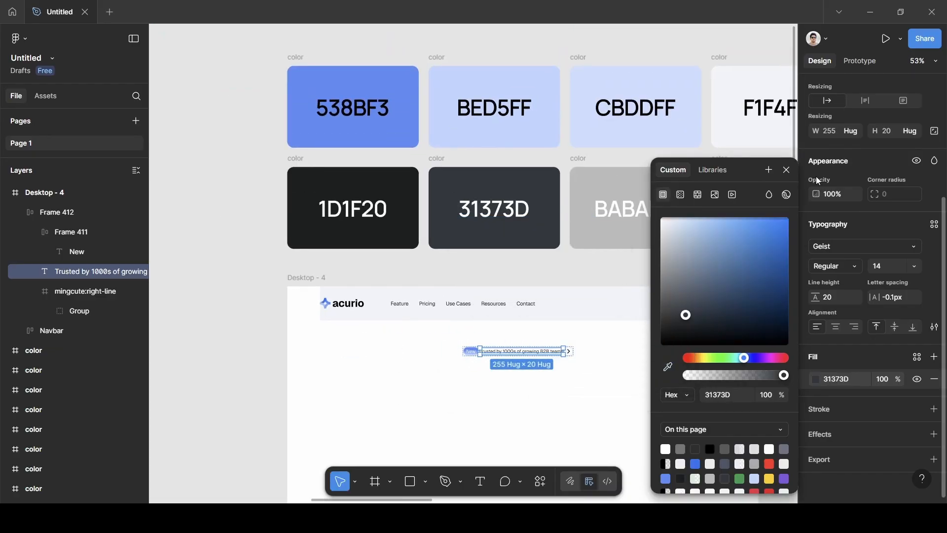
left_click(787, 171)
left_click(596, 361)
- Shift the badge further right so it sits roughly centred in the Desktop - 4 frame below the navbar
scroll(598, 362, "up", 5)
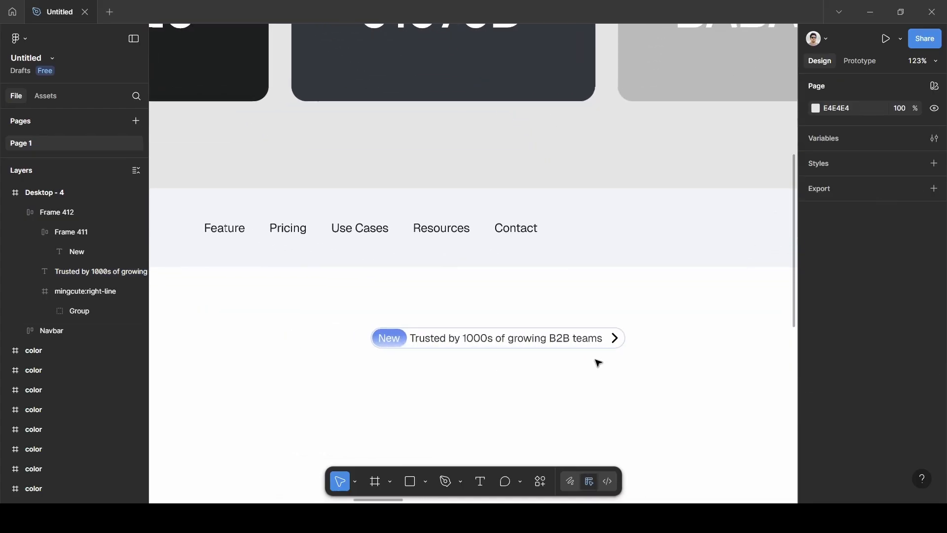
scroll(598, 362, "left", 3)
scroll(598, 362, "down", 4)
scroll(598, 363, "up", 3)
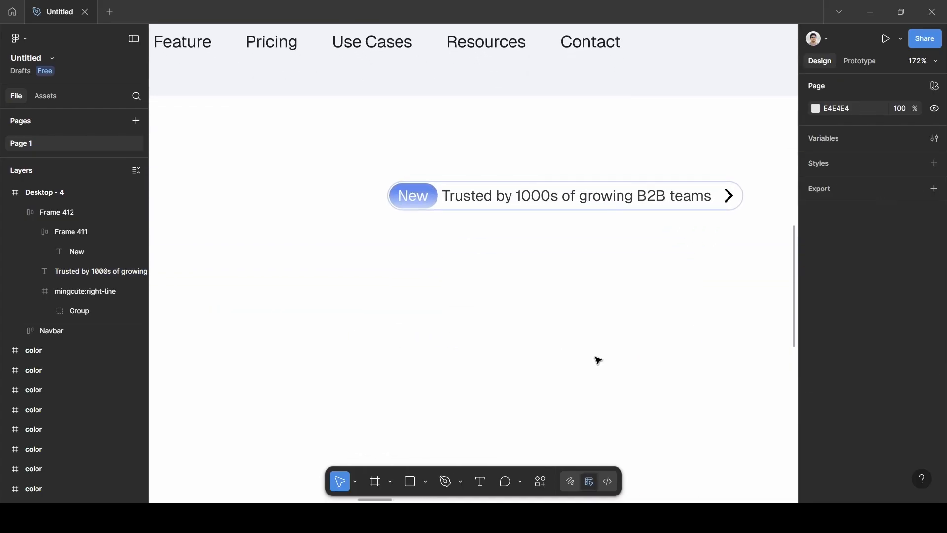
scroll(599, 362, "down", 3)
scroll(597, 284, "down", 4)
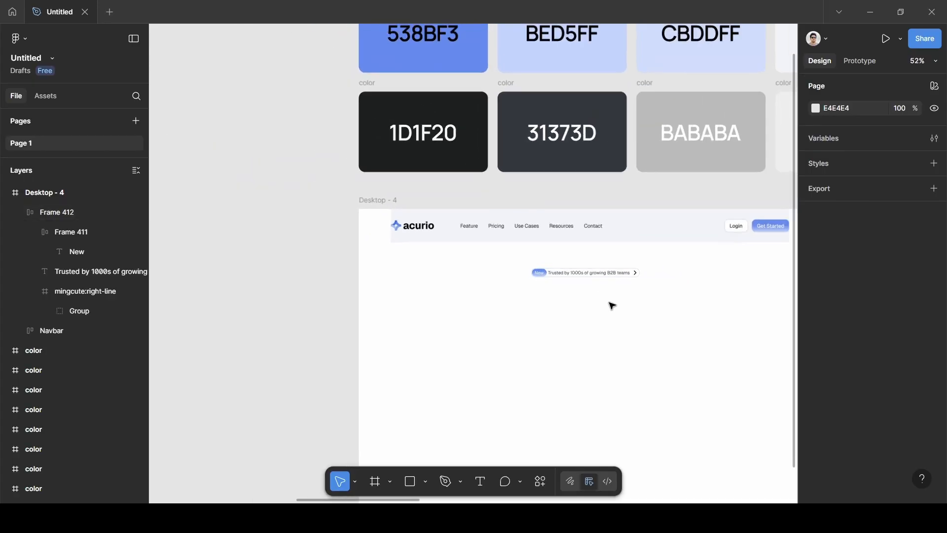
scroll(591, 296, "right", 1)
scroll(592, 296, "down", 1)
left_click(565, 262)
left_click_drag(573, 262, 589, 265)
left_click(590, 300)
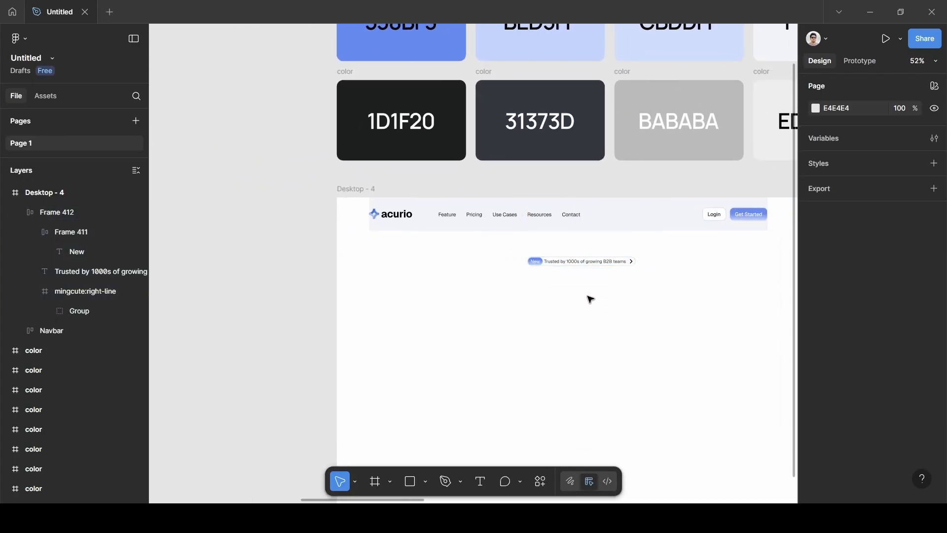
scroll(590, 299, "up", 5)
scroll(591, 300, "down", 1)
scroll(591, 300, "right", 1)
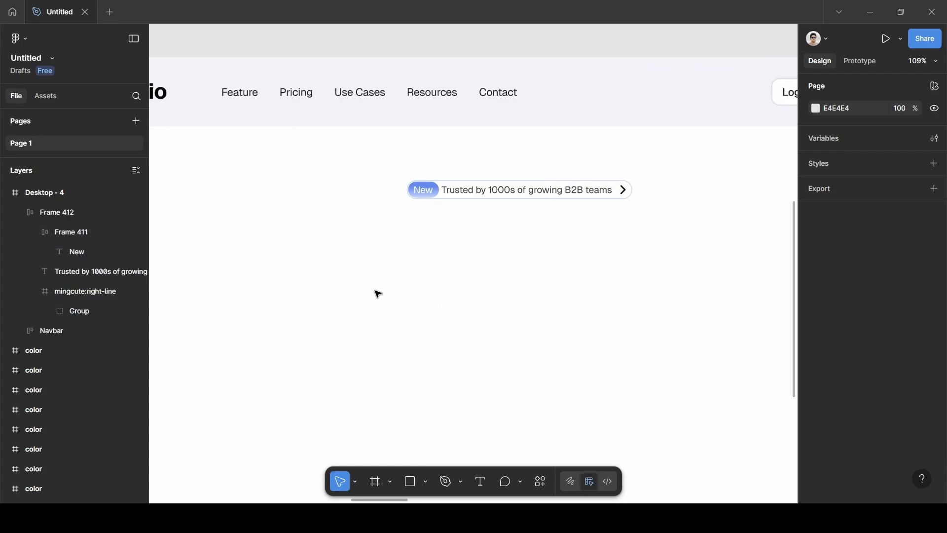
key("t")
left_click(329, 250)
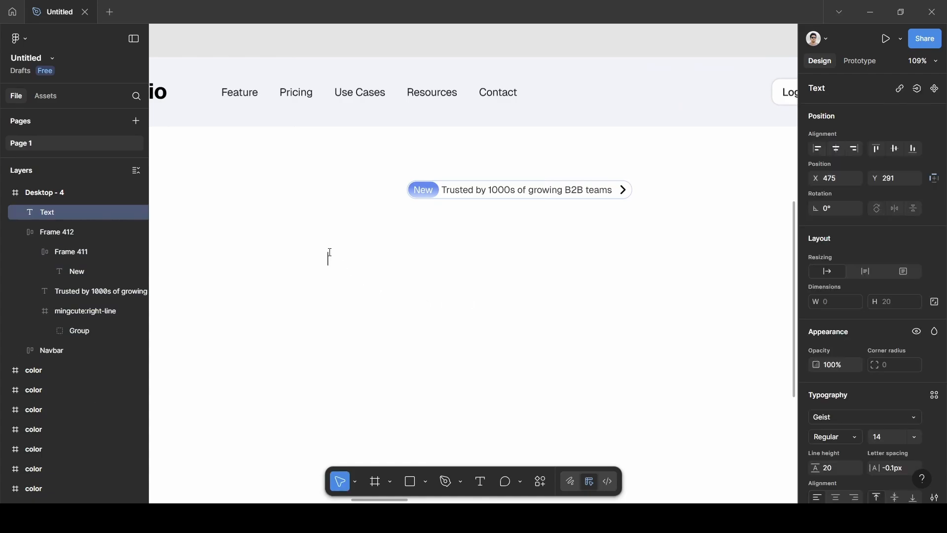
scroll(330, 252, "down", 4)
left_click(304, 275)
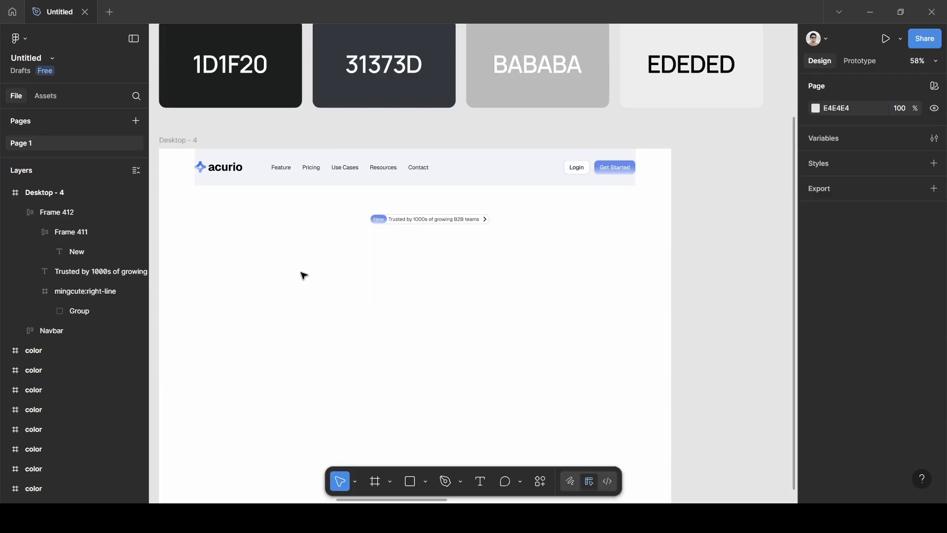
- Examine the headline, subtext and buttons in the finished reference hero design, and return to the badge in Desktop - 4
scroll(303, 273, "left", 10)
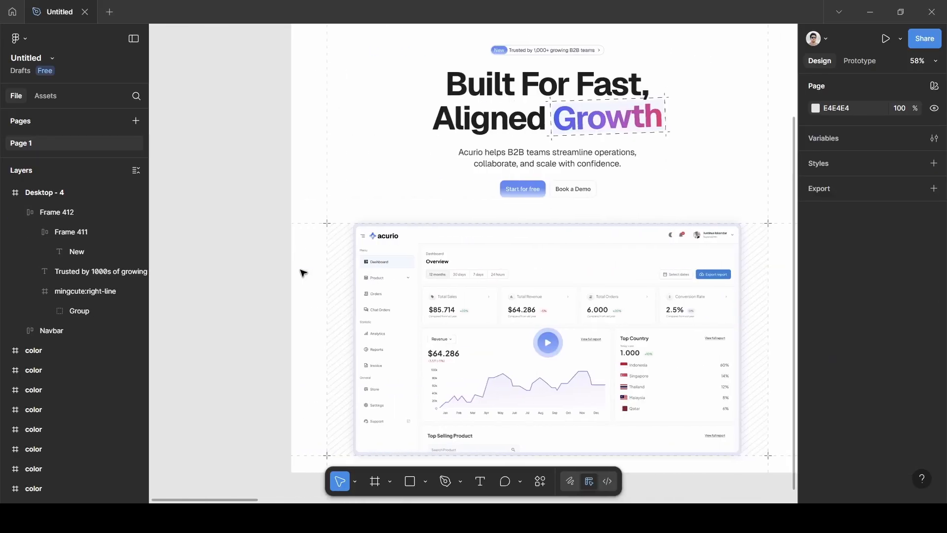
scroll(347, 264, "right", 2)
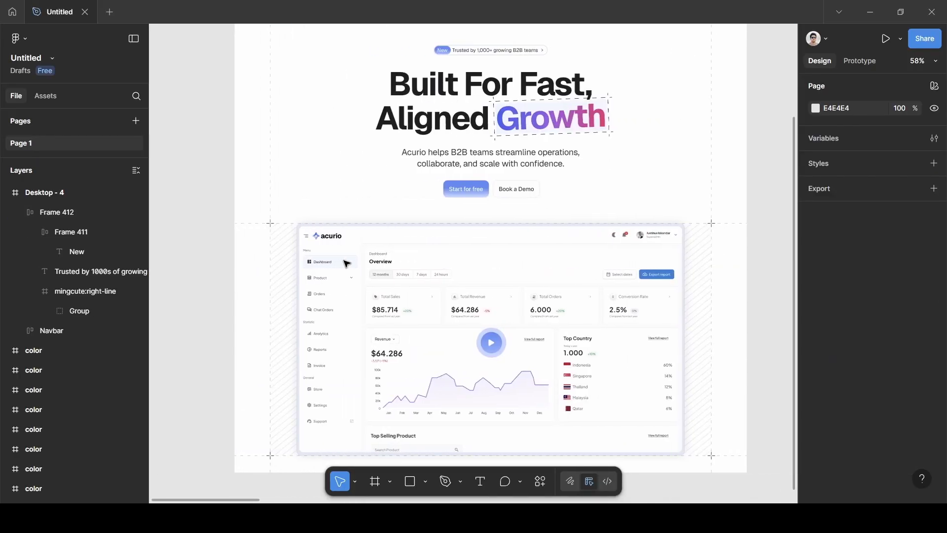
scroll(348, 264, "left", 10)
scroll(348, 264, "right", 5)
scroll(348, 265, "up", 5)
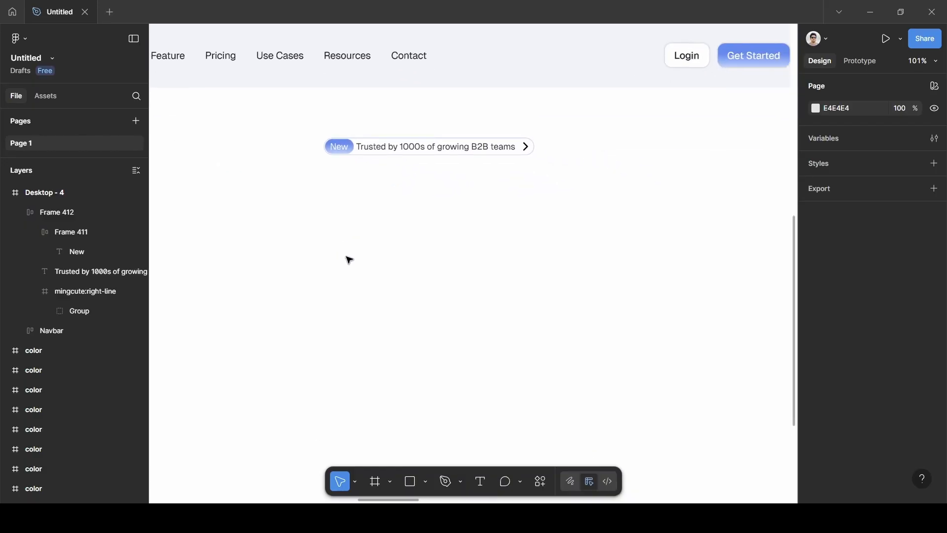
- Add a text layer below the announcement badge reading "Built for Fast," and begin a second line
key("t")
left_click(318, 217)
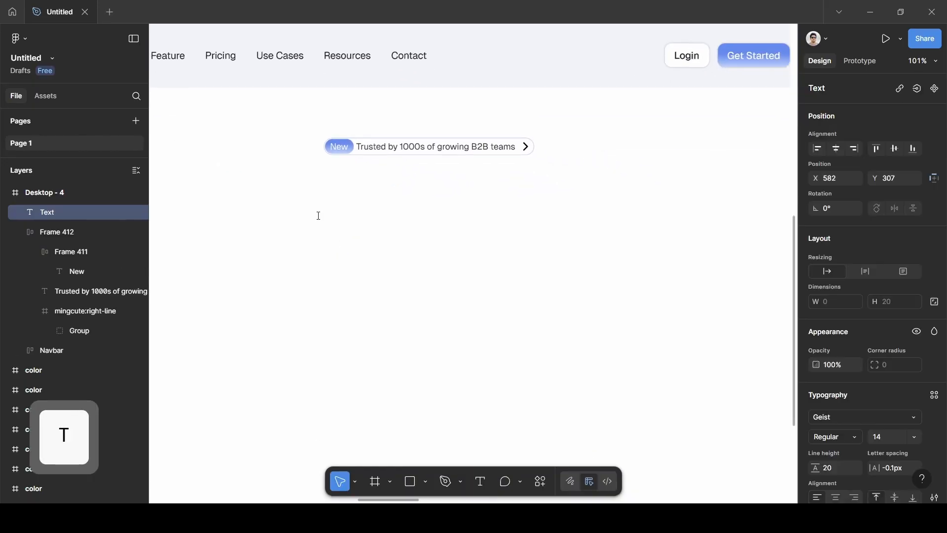
type("Built")
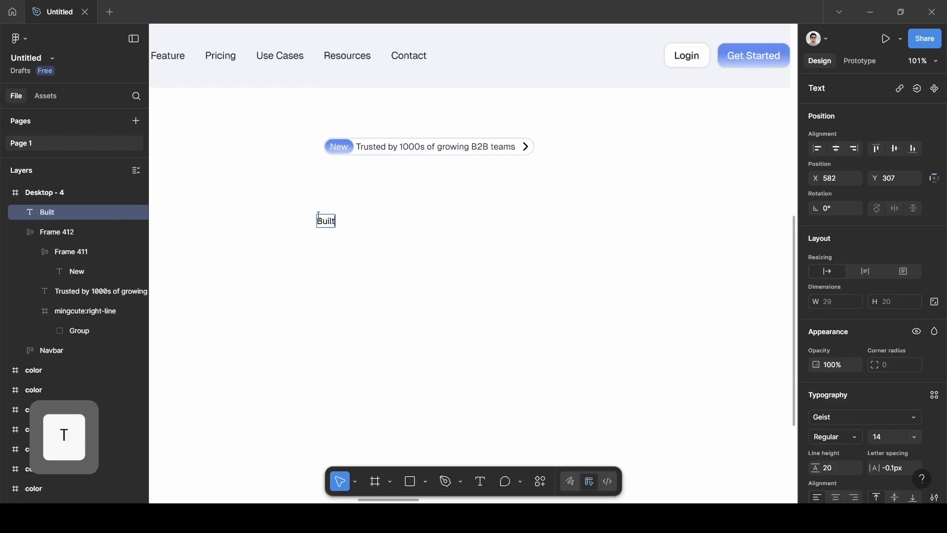
type(" for Fast")
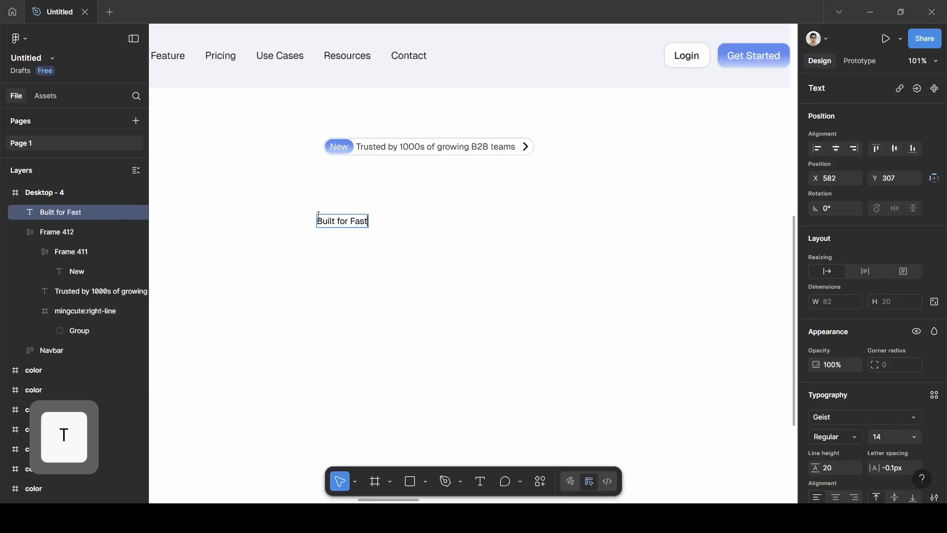
type(",")
key("Return")
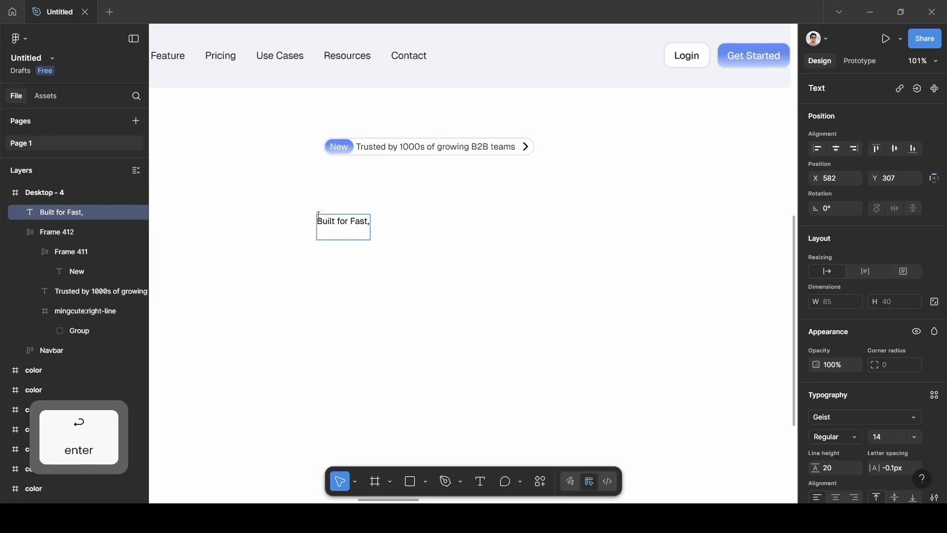
- Enter "Aligned Growth" as the headline's second line, correcting the spelling of "Aligned"
type("and")
key("BackSpace")
key("BackSpace")
key("BackSpace")
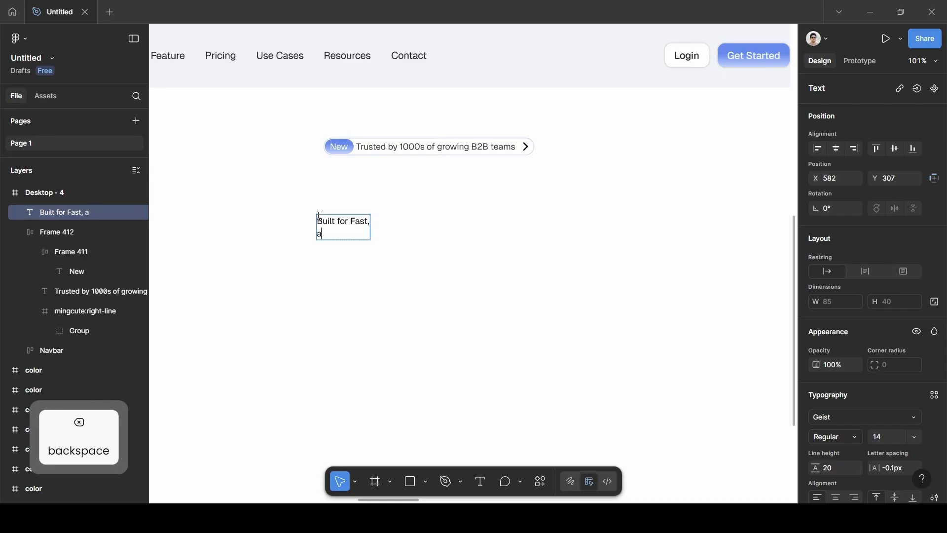
type("Ak")
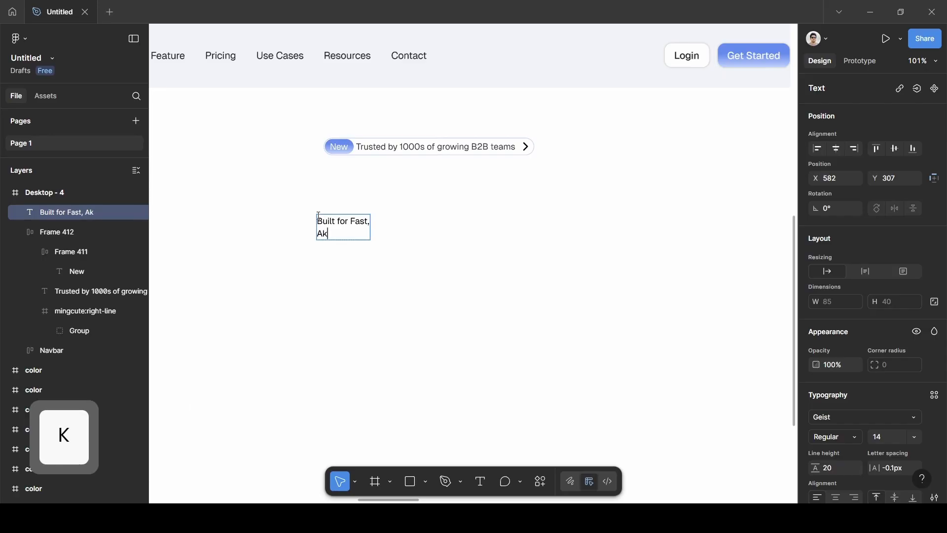
key("BackSpace")
type("lighned")
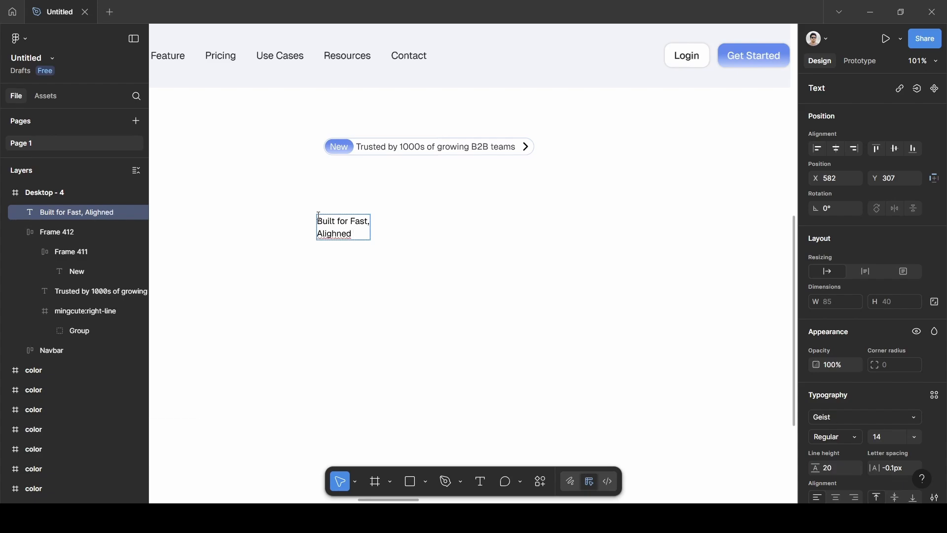
key("shift")
type("Growth")
right_click(329, 235)
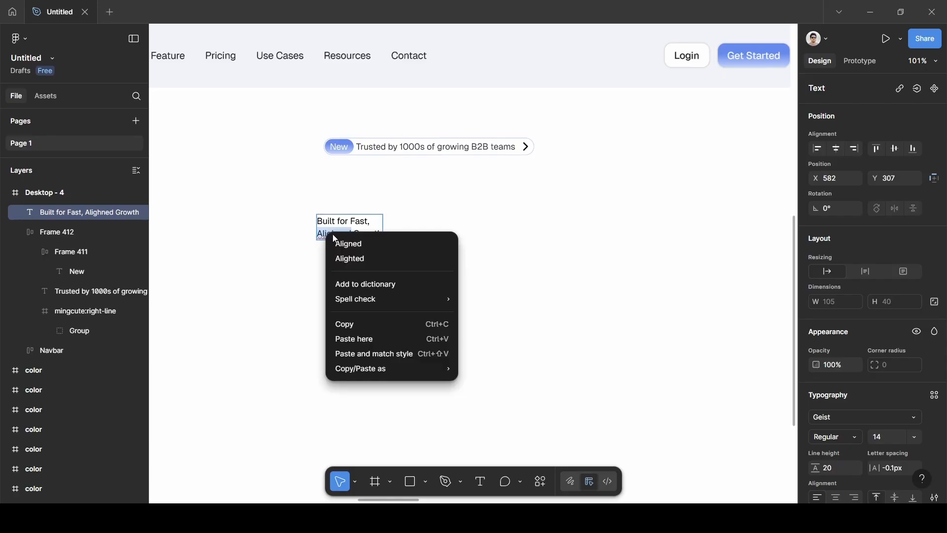
left_click(347, 244)
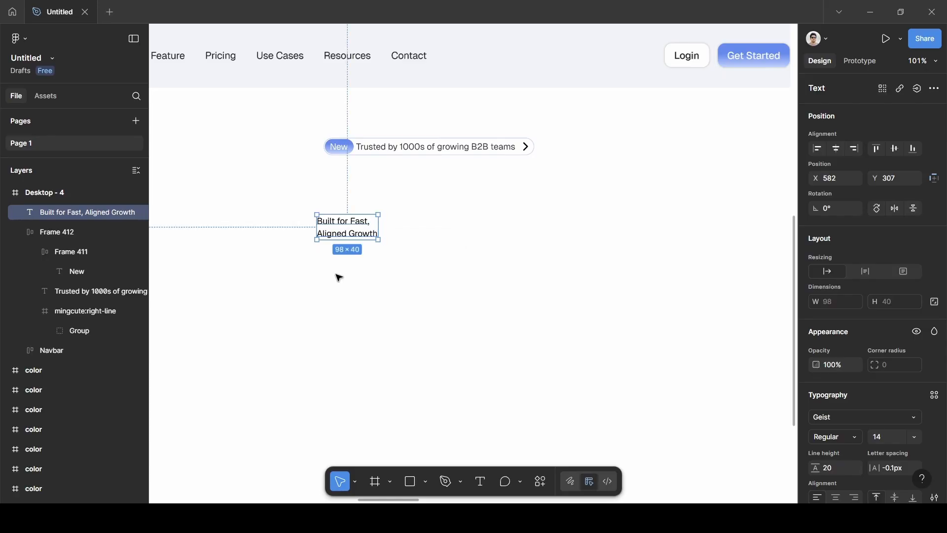
left_click(338, 274)
- Move the headline text under the middle of the badge and centre-align its two lines
left_click_drag(359, 236, 451, 223)
scroll(842, 390, "down", 4)
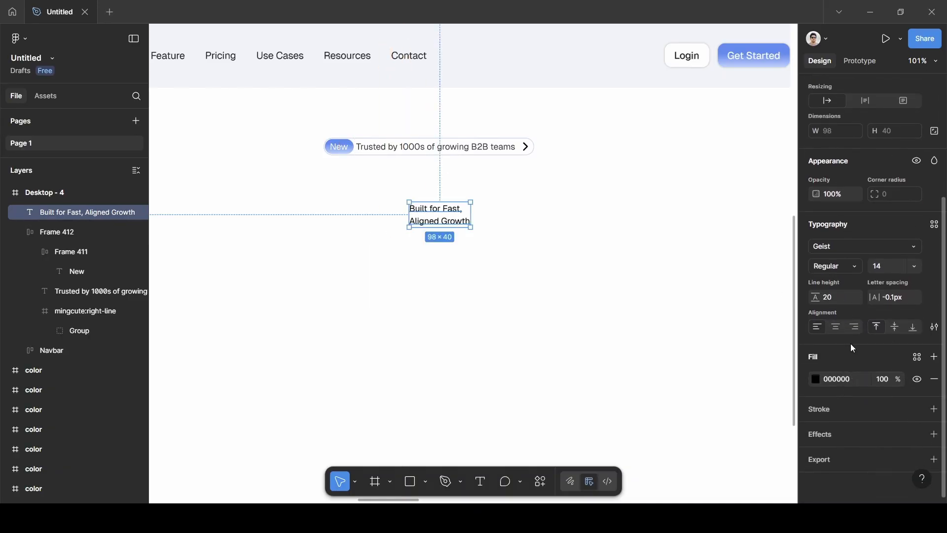
left_click(840, 331)
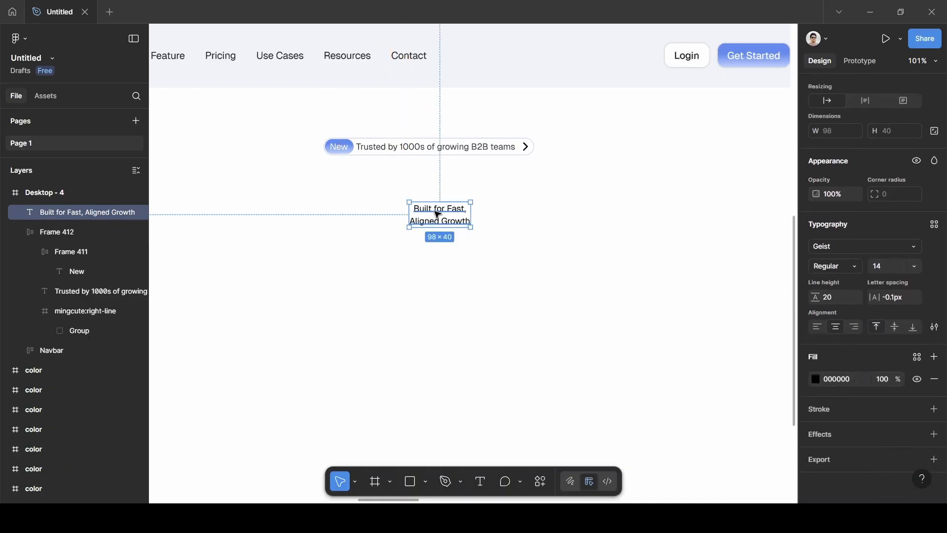
mouse_move(435, 213)
left_mouse_down()
mouse_move(450, 213)
mouse_move(436, 218)
left_mouse_up()
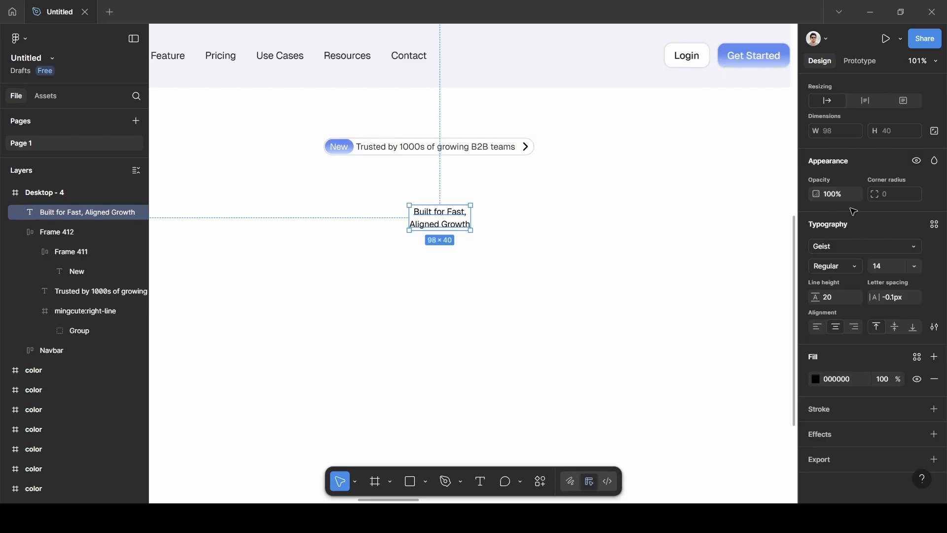
- Set the headline's font size to 92 and its line height to 96
left_click(915, 267)
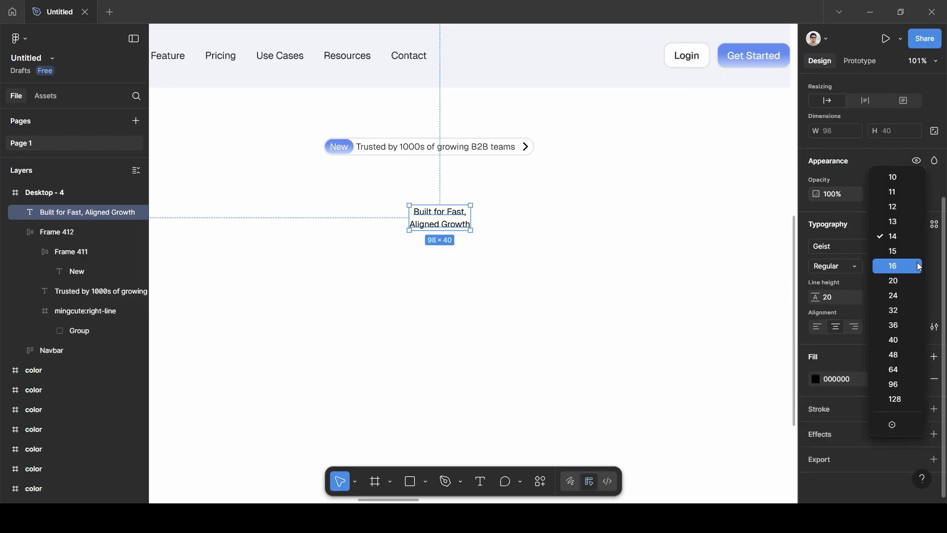
left_click(899, 383)
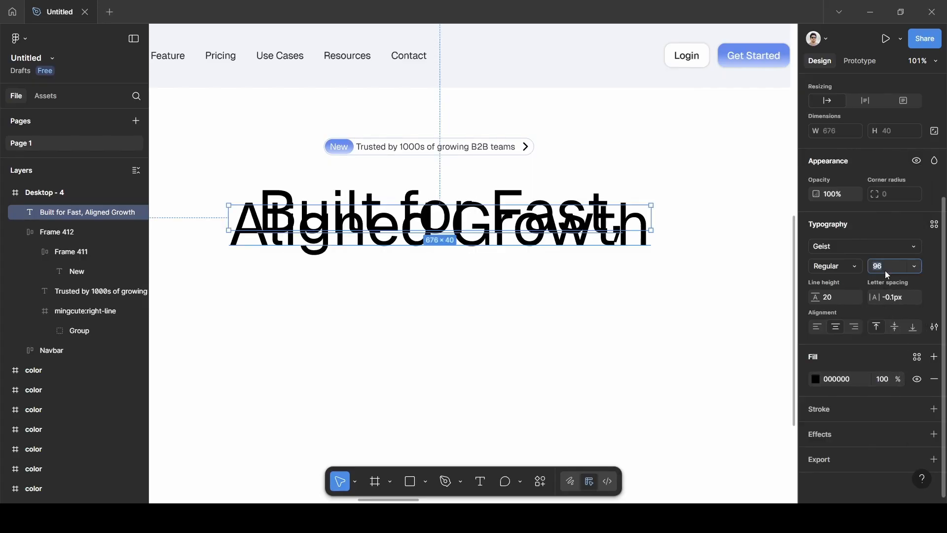
key("BackSpace")
type("92")
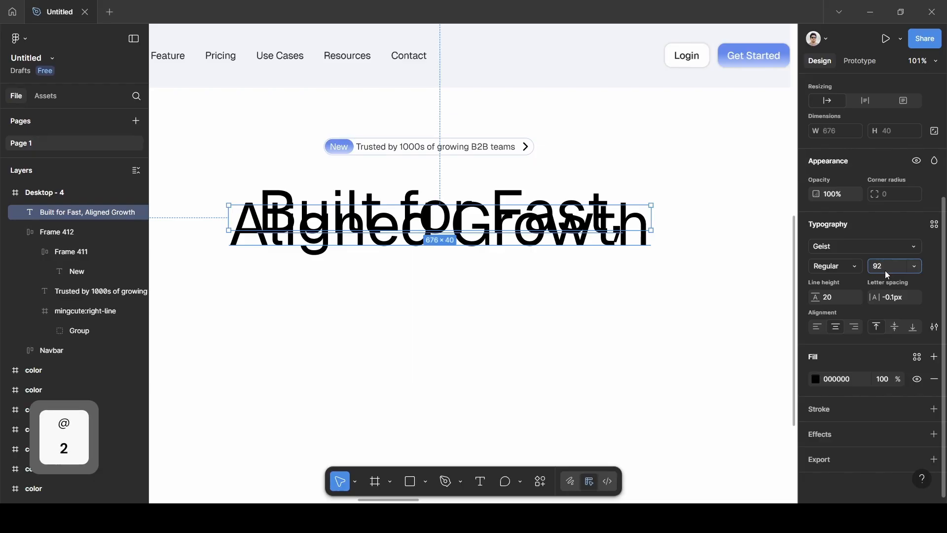
left_click(893, 231)
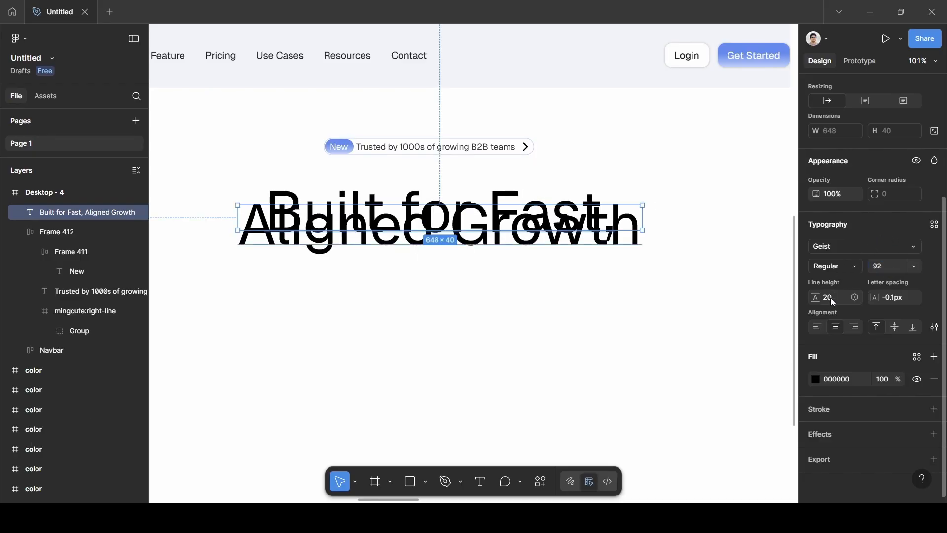
key("BackSpace")
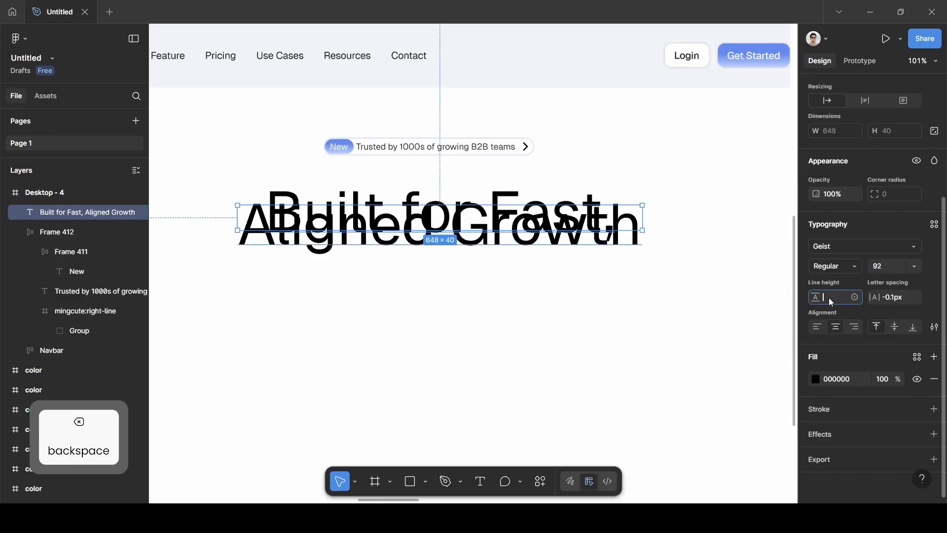
type("96")
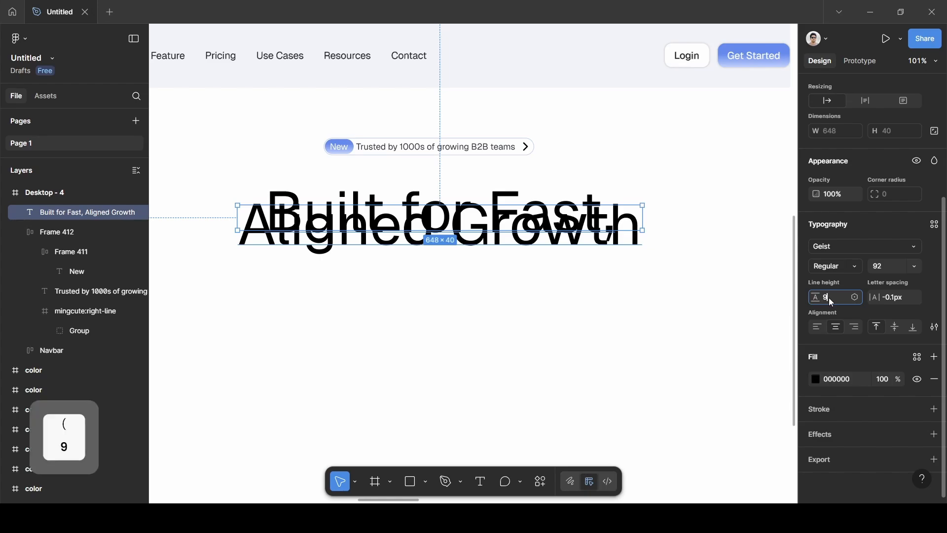
left_click(869, 227)
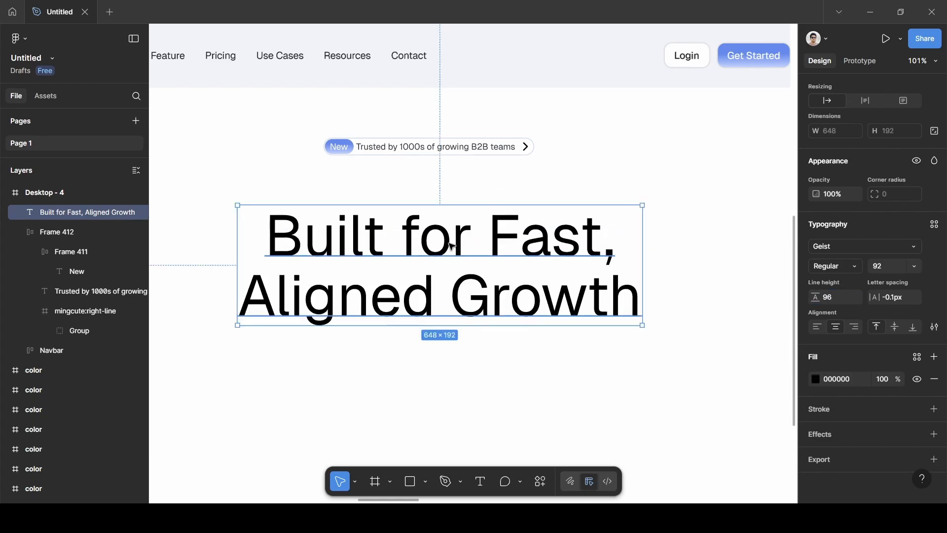
- Move the headline up closer beneath the badge and change its font weight to Bold
left_click_drag(436, 239, 443, 210)
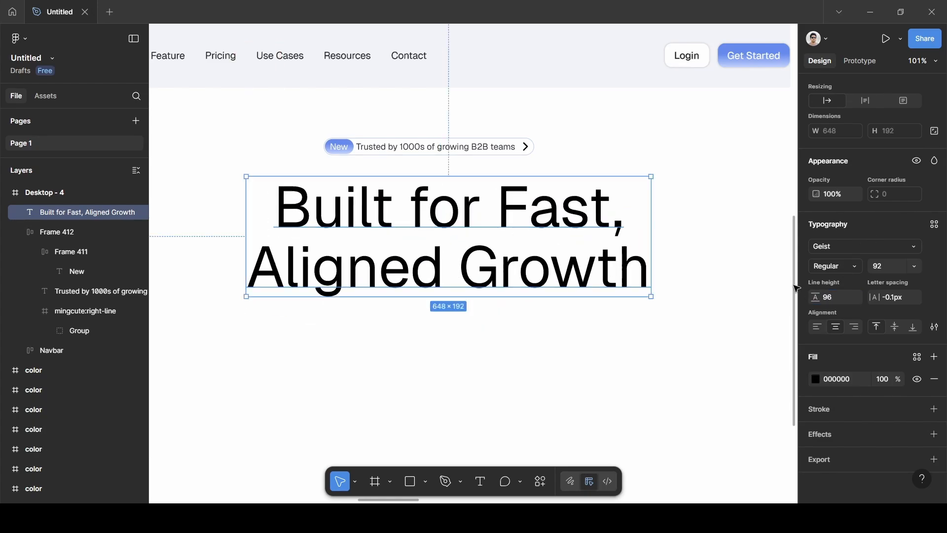
left_click(857, 268)
left_click(823, 307)
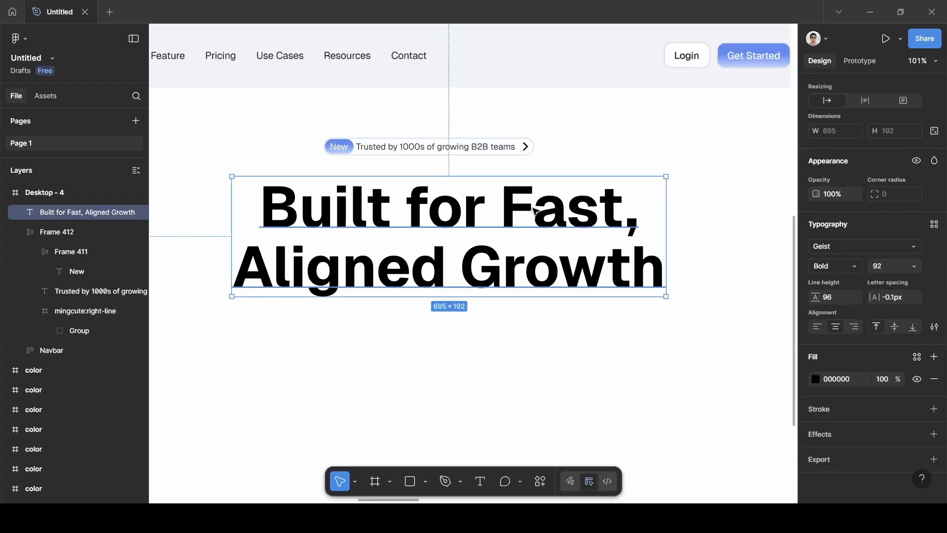
left_click_drag(534, 210, 528, 216)
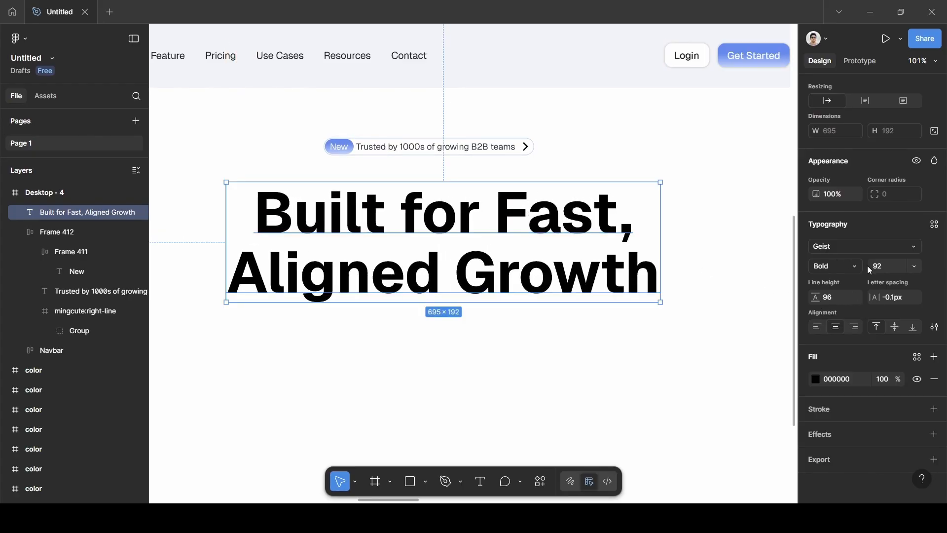
- Set the headline's letter spacing to -3.6px and nudge the headline slightly up and left beneath the badge
left_click(897, 298)
key("BackSpace")
type("-")
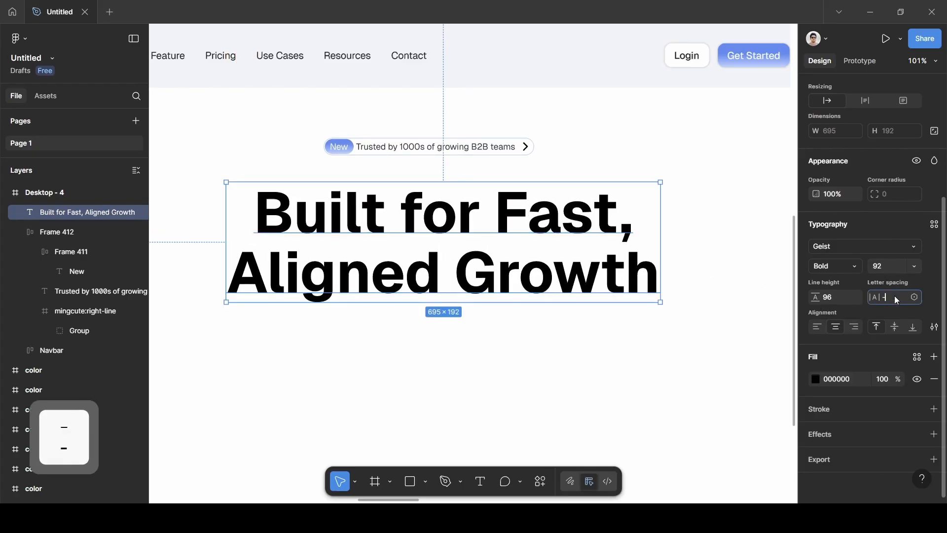
type("3.6")
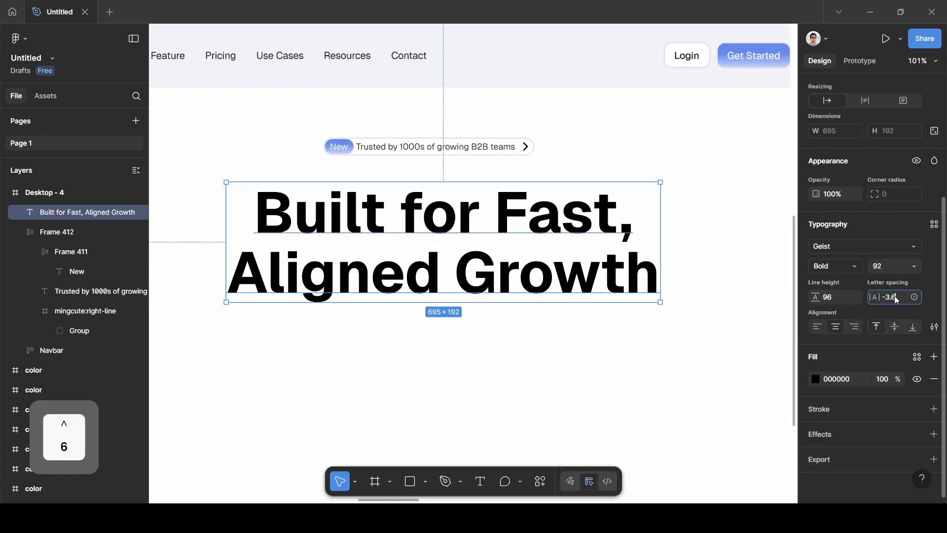
key("Return")
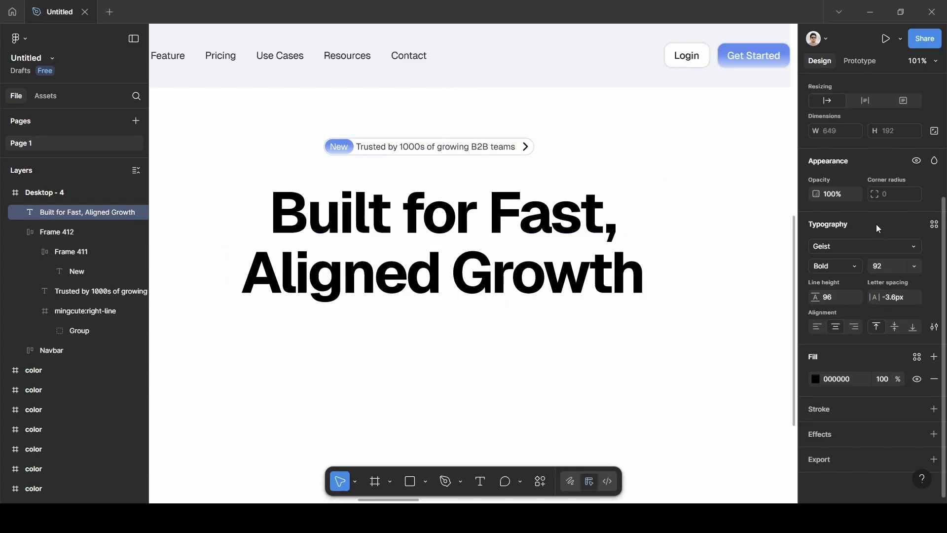
left_click(488, 353)
left_click(447, 236)
left_click_drag(447, 236, 442, 233)
- Examine the headline, the supporting text and the buttons in the Desktop - 3 reference hero
scroll(442, 233, "down", 5)
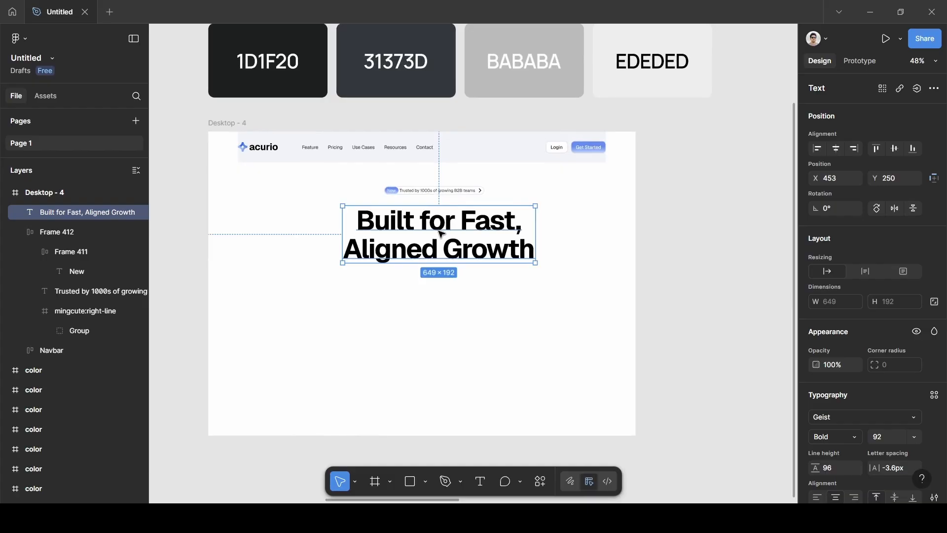
scroll(438, 253, "down", 2)
scroll(432, 247, "left", 8)
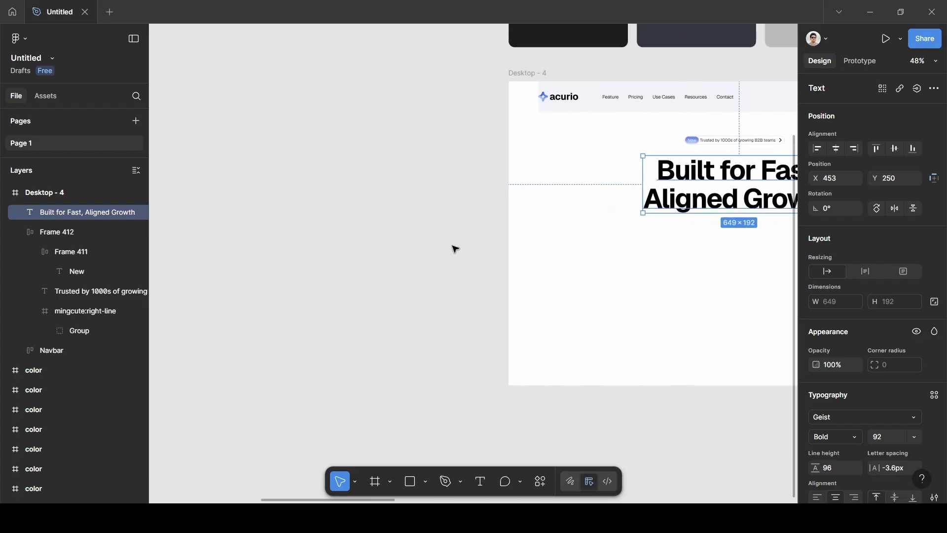
scroll(249, 226, "up", 4)
scroll(270, 226, "up", 5)
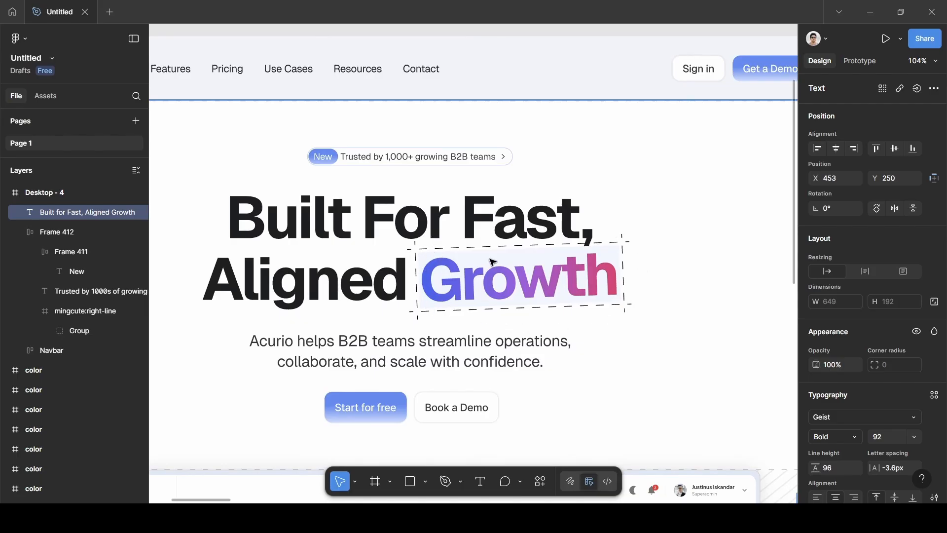
scroll(580, 271, "down", 1)
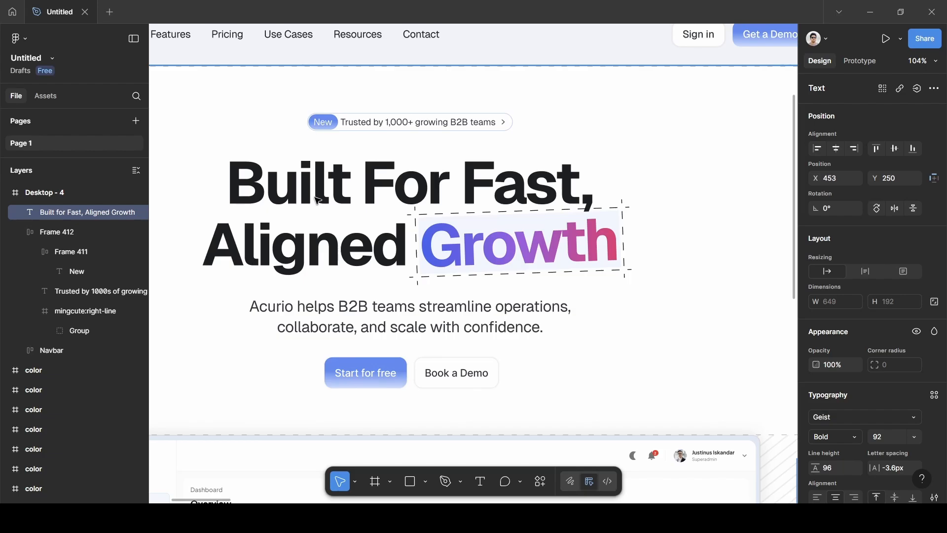
scroll(393, 357, "down", 1)
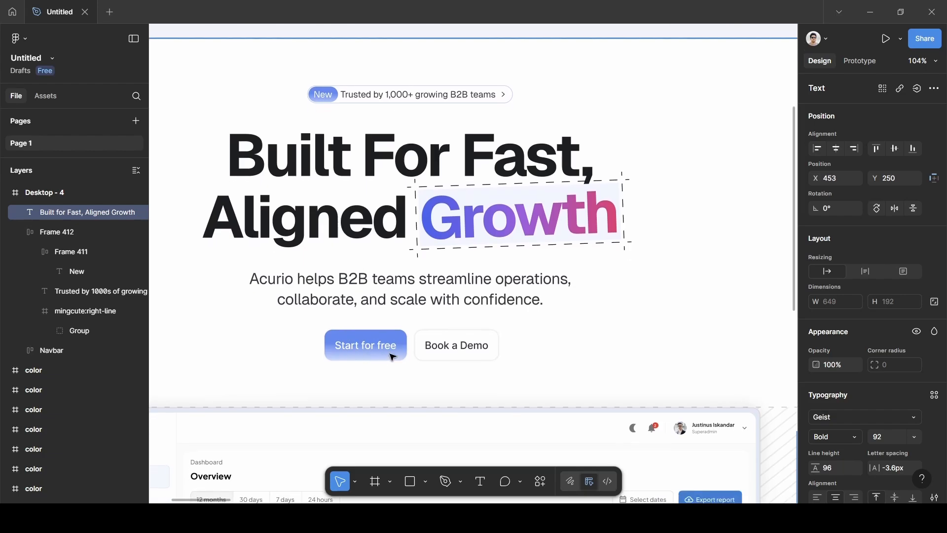
scroll(438, 342, "down", 5)
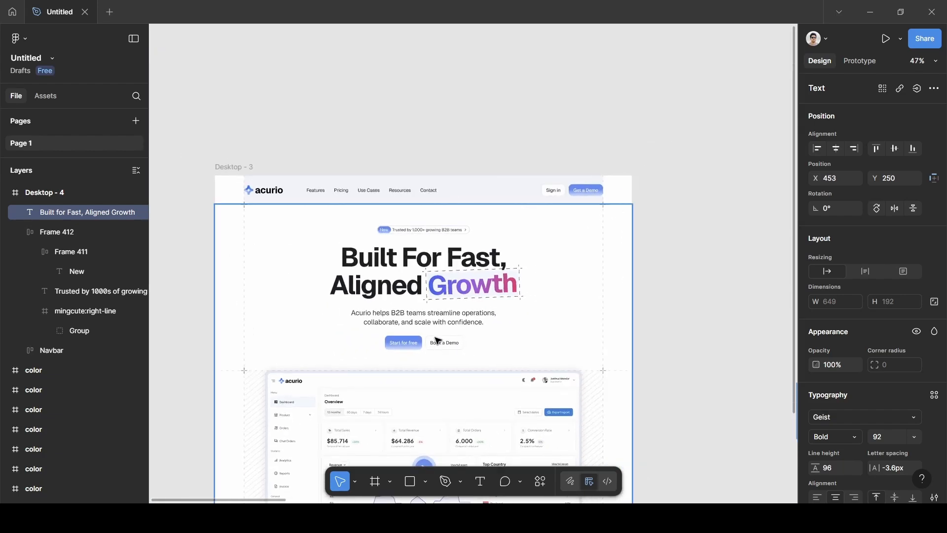
- Copy the two-line supporting text below the headline in the Desktop - 3 reference
left_click(421, 321)
double_click(421, 322)
double_click(421, 321)
double_click(421, 322)
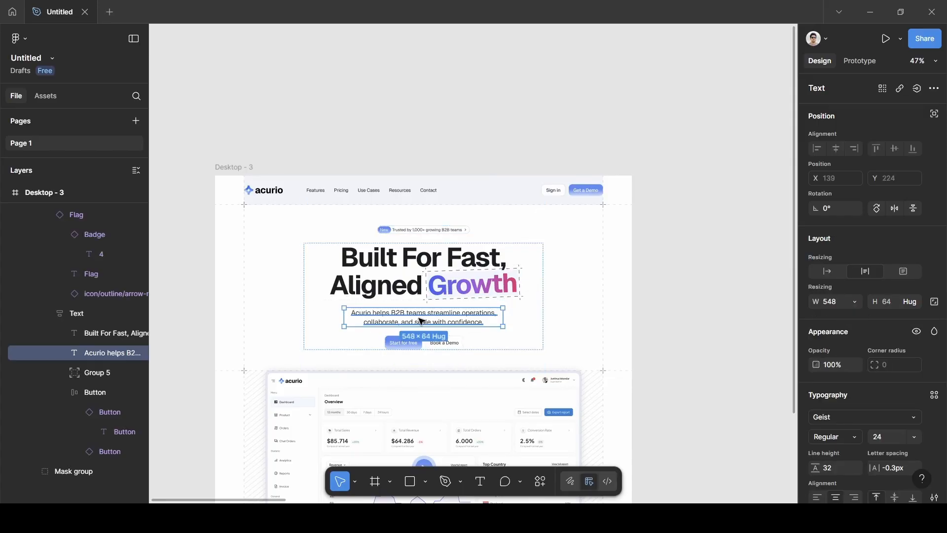
key("ctrl+c")
- Paste the copied supporting text into the Desktop - 4 frame, in the empty area below the headline
scroll(421, 321, "down", 3)
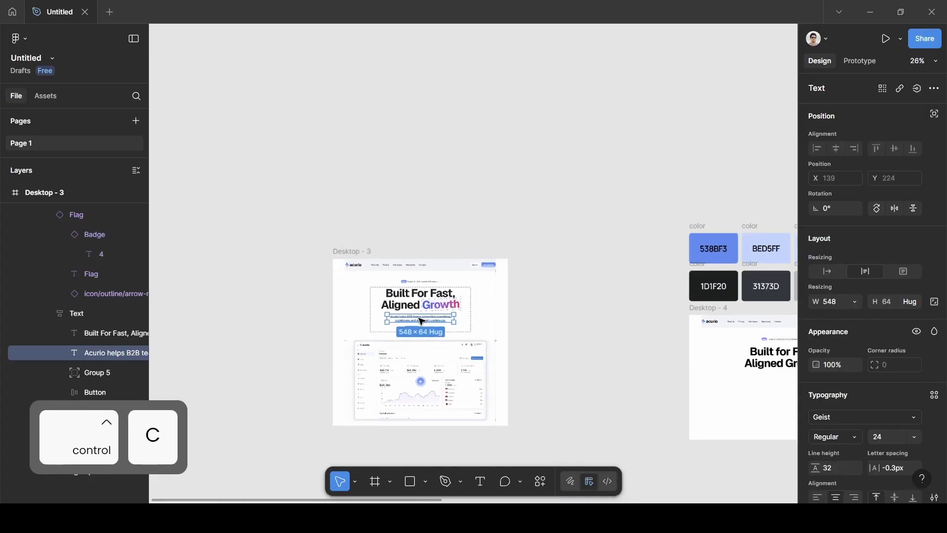
scroll(421, 321, "right", 10)
scroll(421, 321, "down", 2)
scroll(421, 321, "up", 3)
scroll(421, 321, "up", 2)
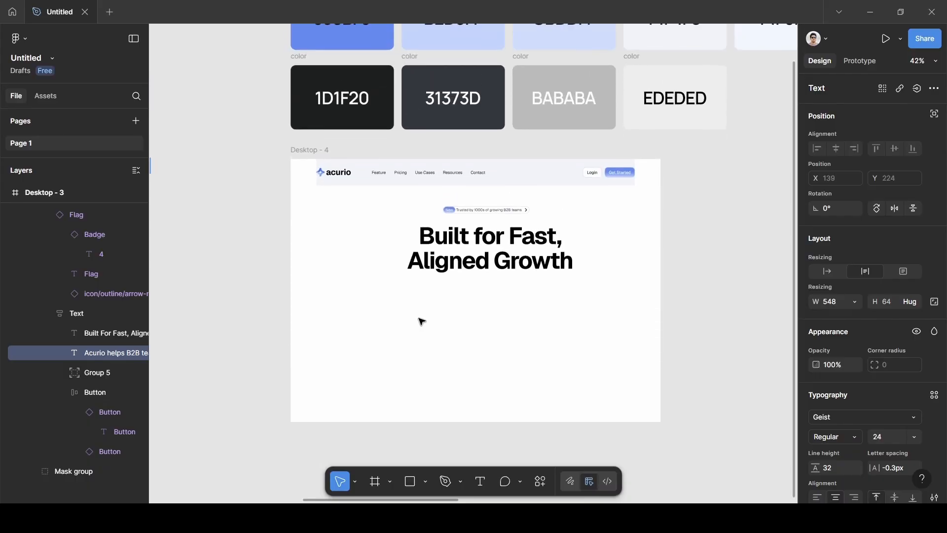
scroll(421, 321, "up", 3)
scroll(421, 322, "right", 3)
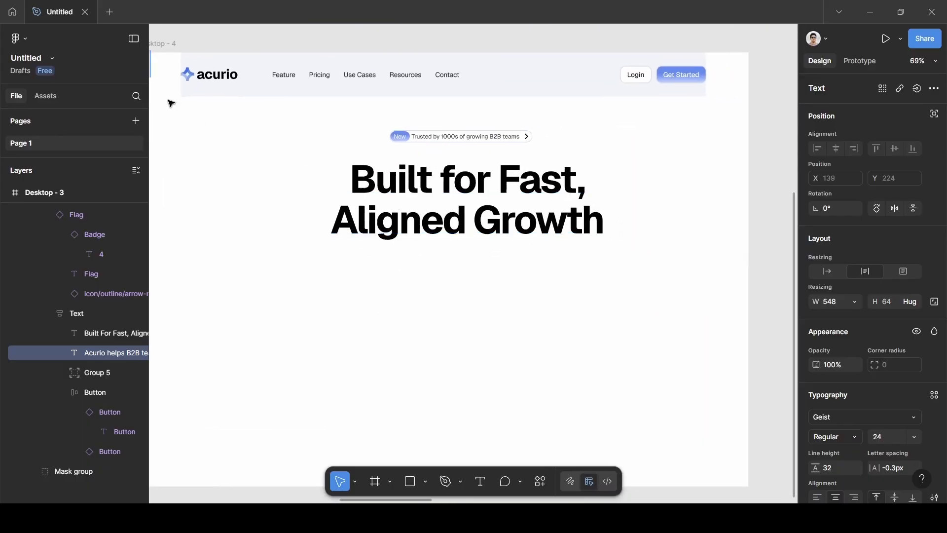
left_click(176, 43)
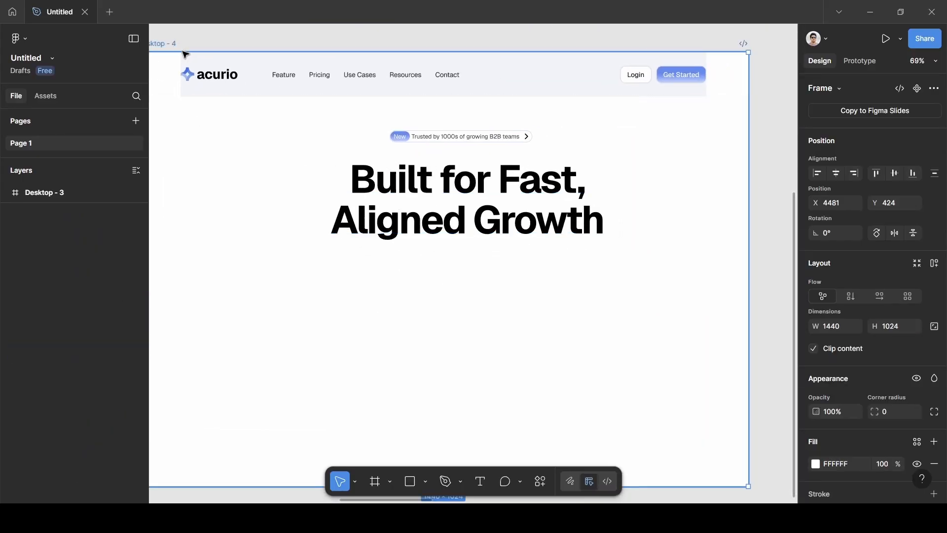
right_click(453, 297)
left_click(469, 91)
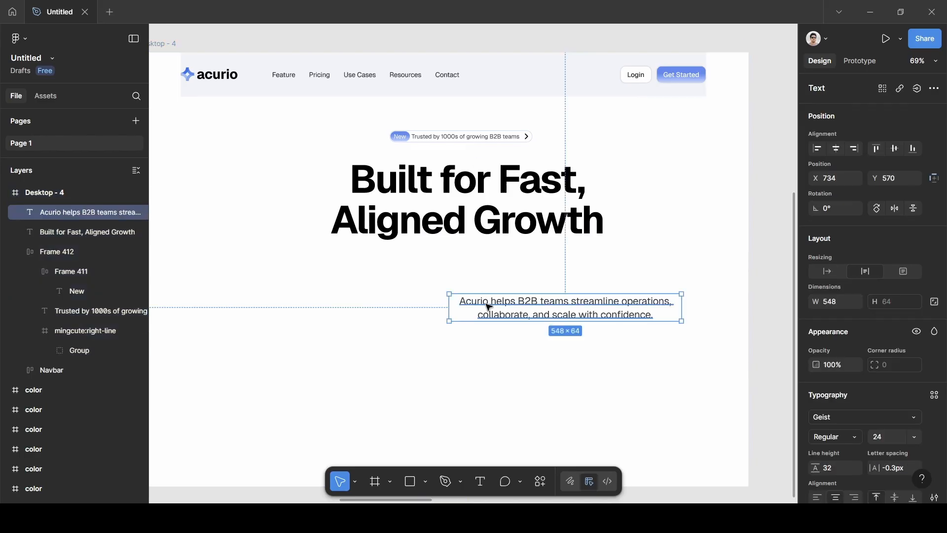
- Move the supporting text up close beneath the headline, roughly centred, and nudge it slightly to the left
left_click_drag(489, 307, 425, 269)
scroll(888, 346, "down", 3)
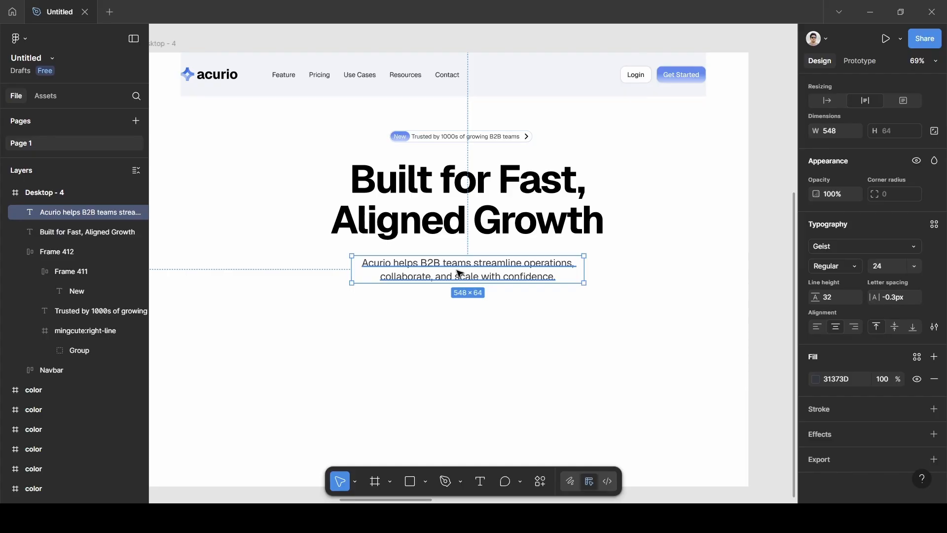
scroll(460, 273, "up", 3)
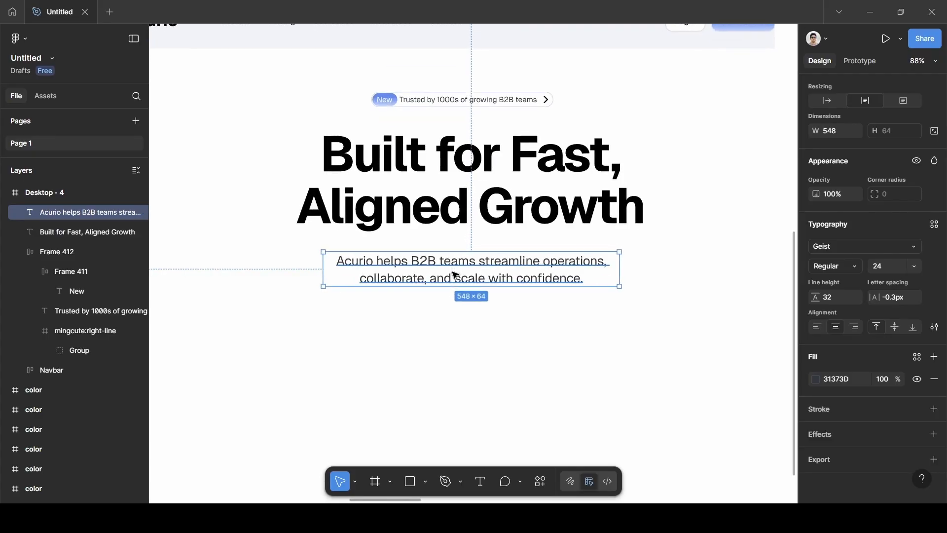
left_click_drag(454, 275, 449, 275)
left_click(520, 340)
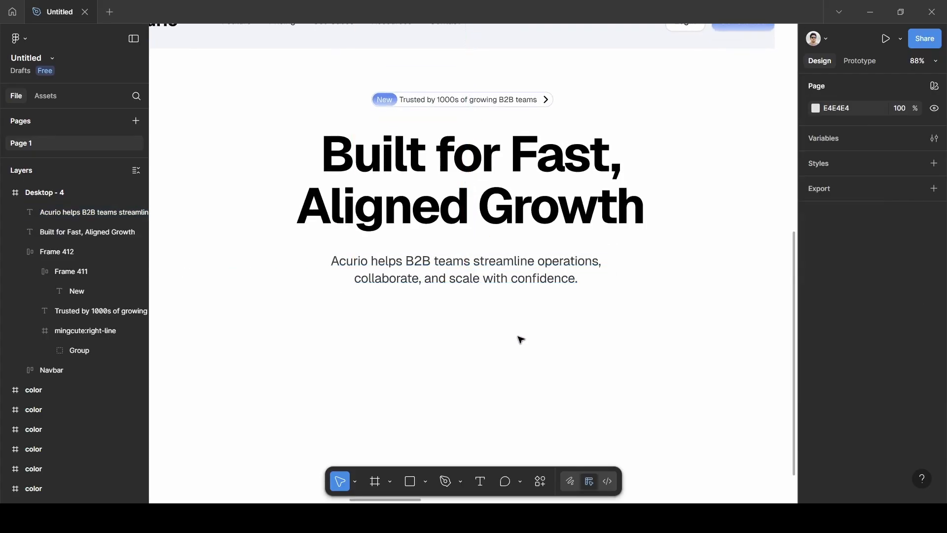
- Duplicate the navbar's Login and Get Started button pair beneath the supporting text and nudge the copy slightly left
key("ctrl+minus")
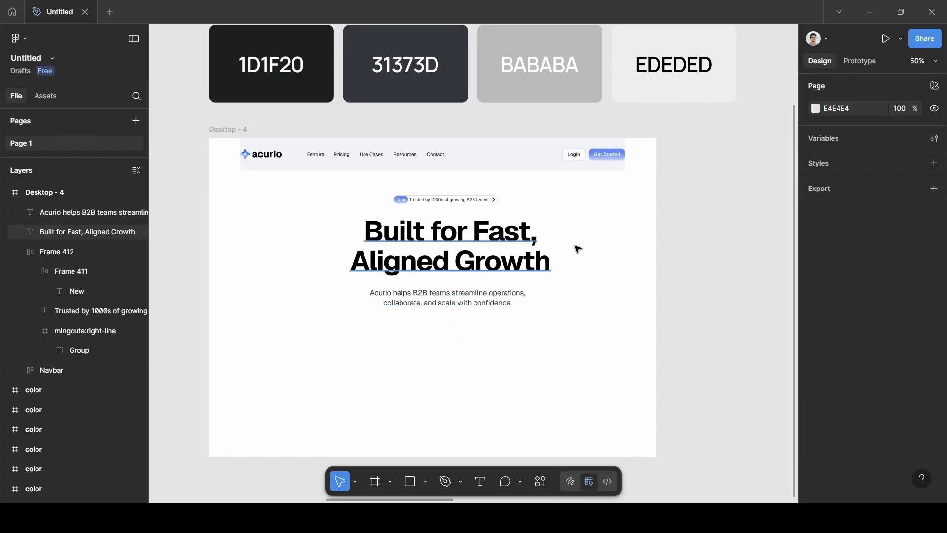
double_click(582, 156)
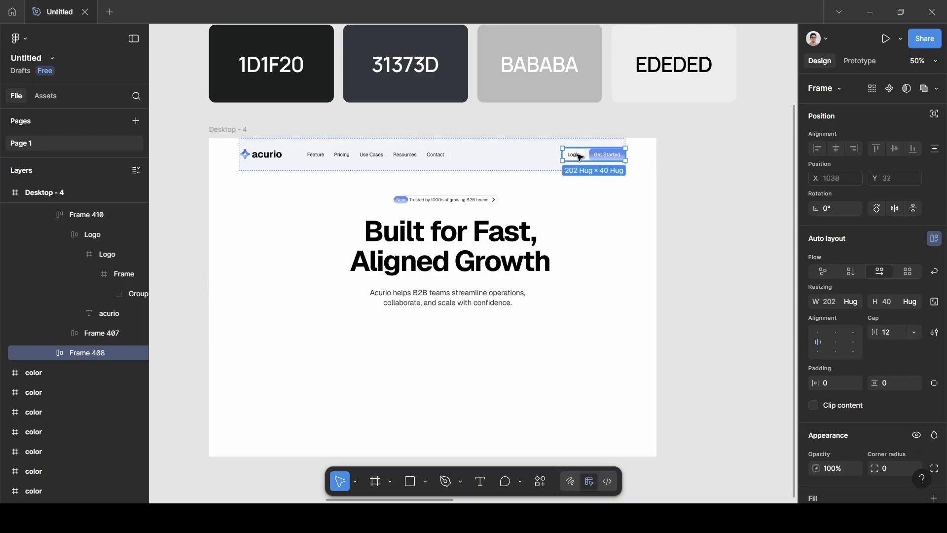
key("alt")
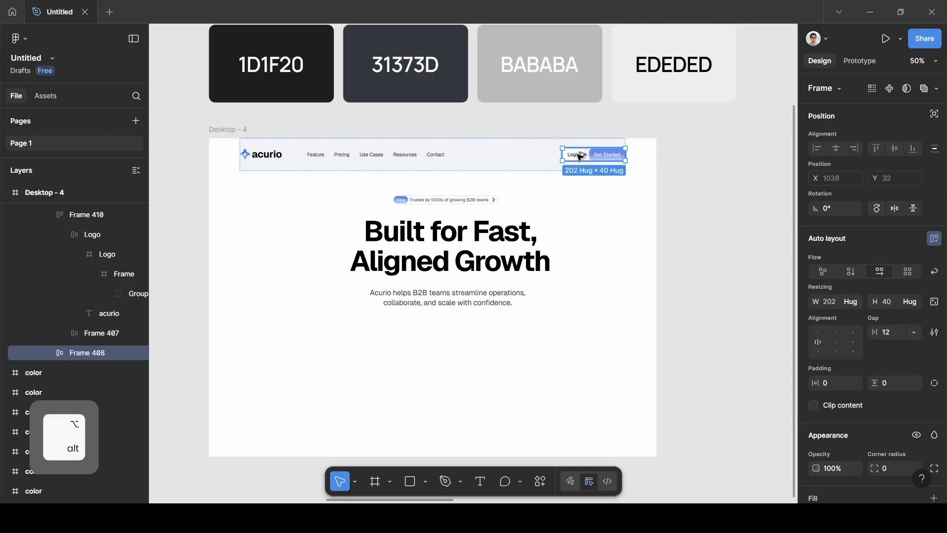
left_click_drag(592, 157, 437, 333)
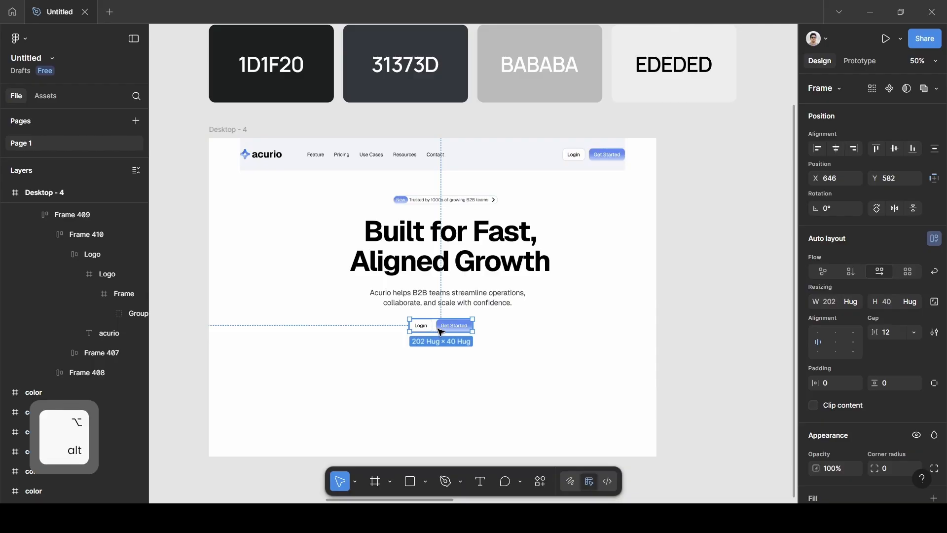
scroll(440, 332, "up", 6)
scroll(443, 333, "down", 2)
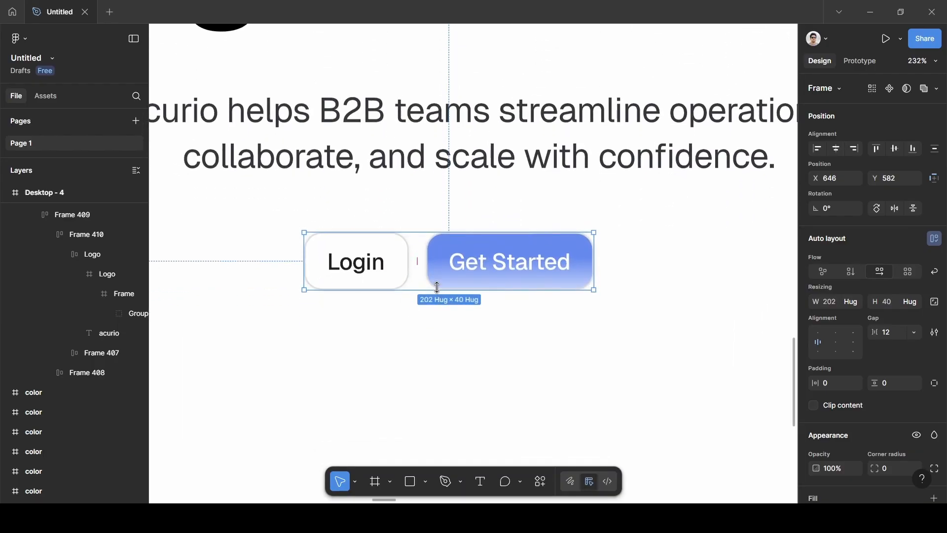
key("Left")
- Reorder the copied hero buttons so that Get Started comes before Login
double_click(497, 259)
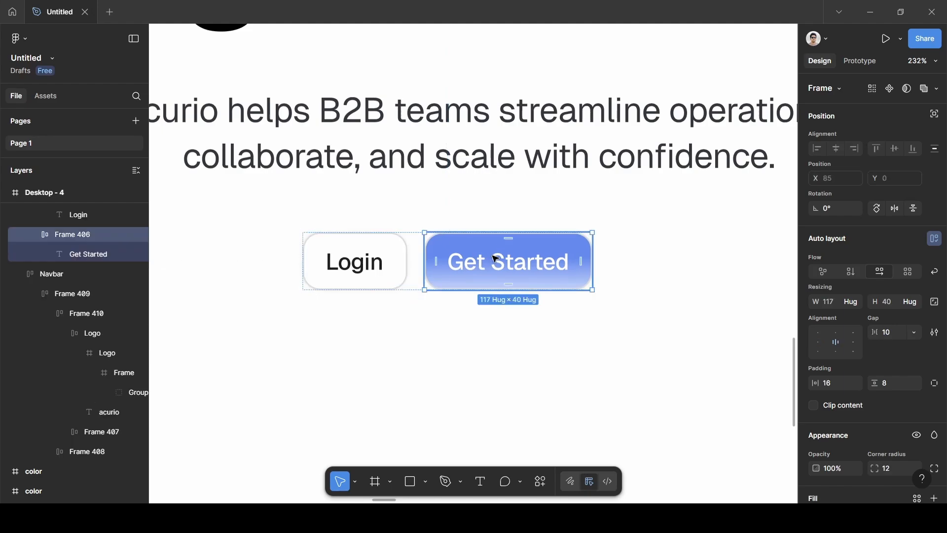
key("Left")
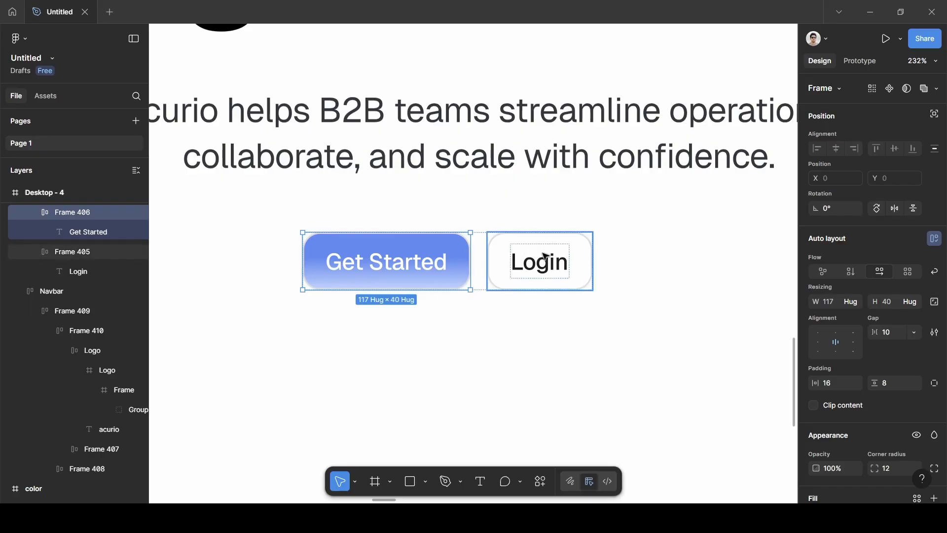
scroll(542, 271, "down", 3)
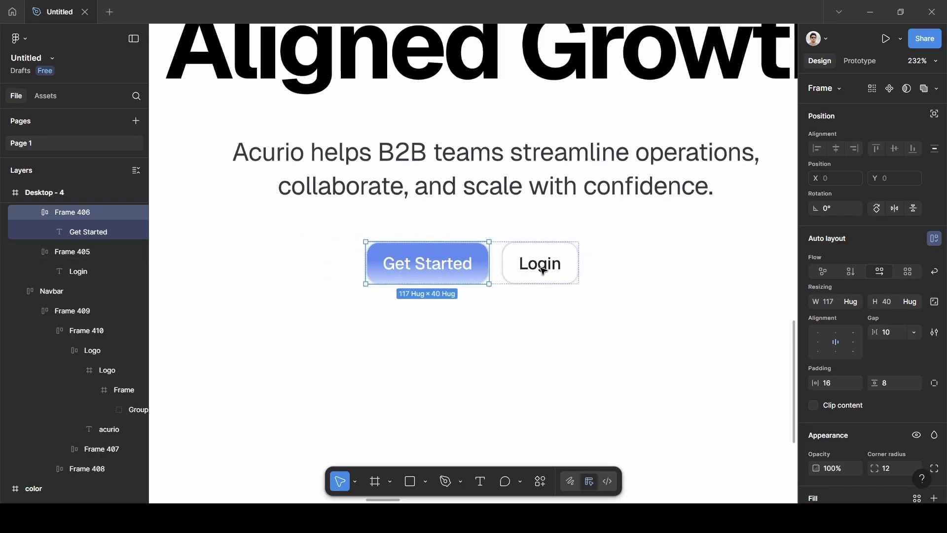
left_click(478, 323)
- Set the vertical padding of the hero's Get Started button to 12
scroll(477, 323, "down", 2)
scroll(478, 323, "up", 3)
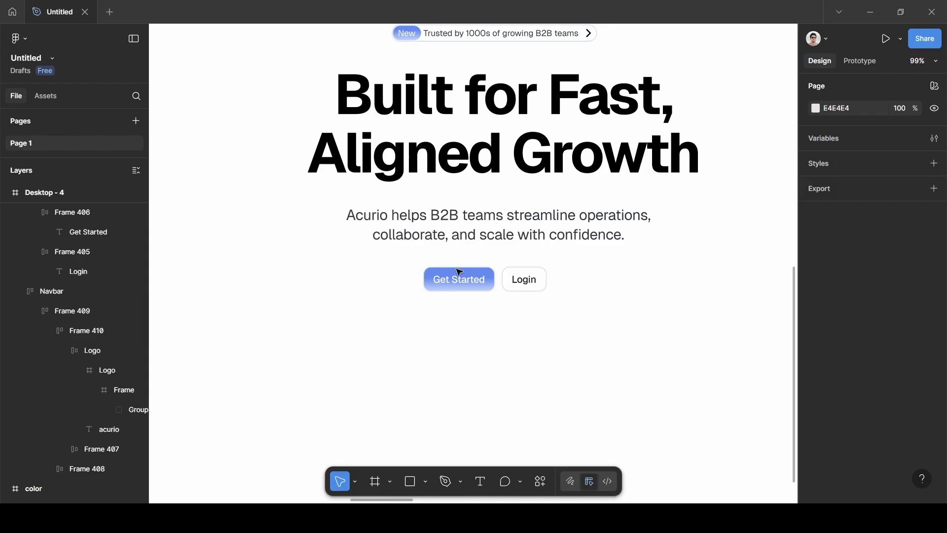
scroll(462, 274, "up", 4)
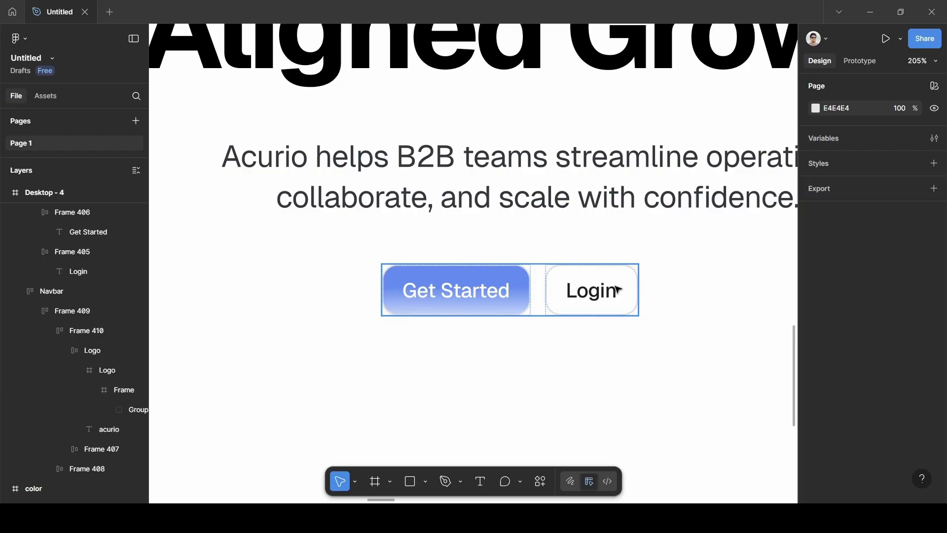
scroll(627, 345, "down", 4)
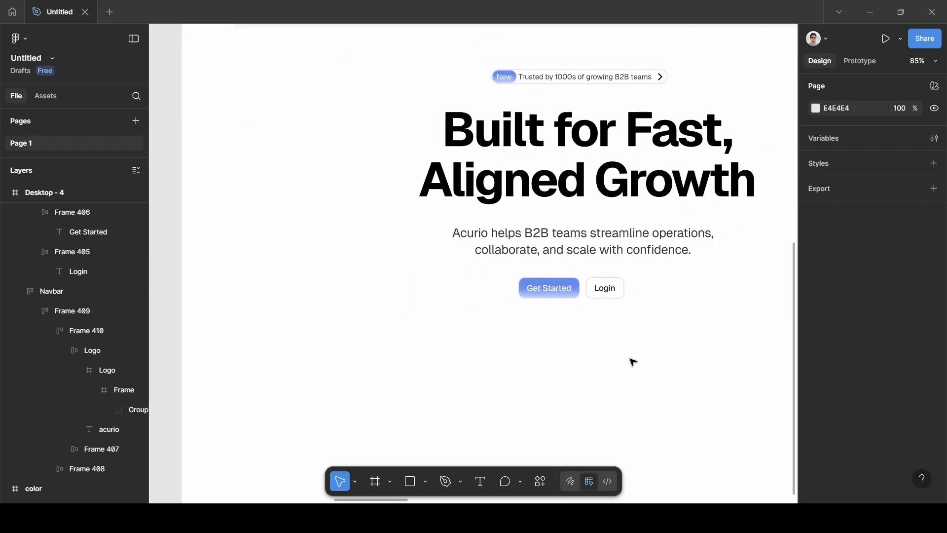
scroll(632, 360, "down", 2)
scroll(633, 362, "up", 2)
scroll(631, 361, "up", 2)
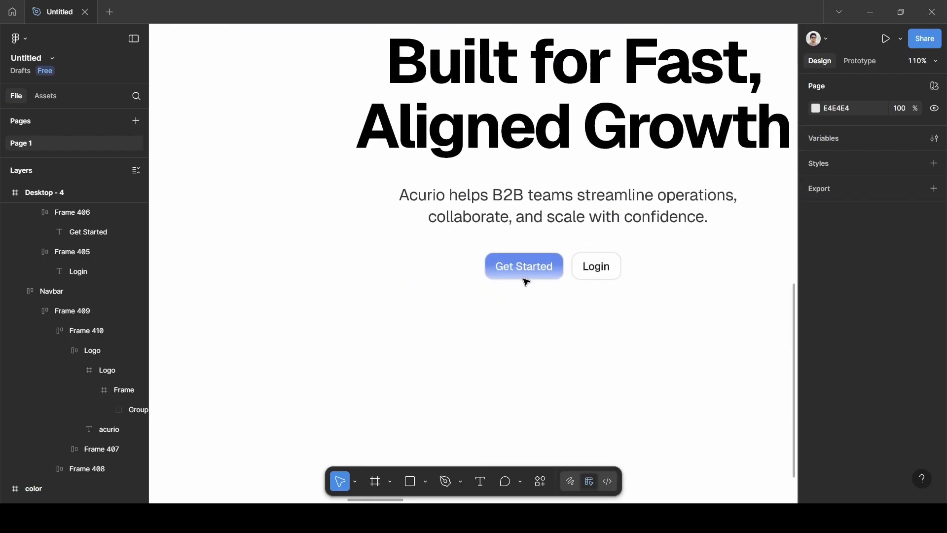
left_click(525, 276)
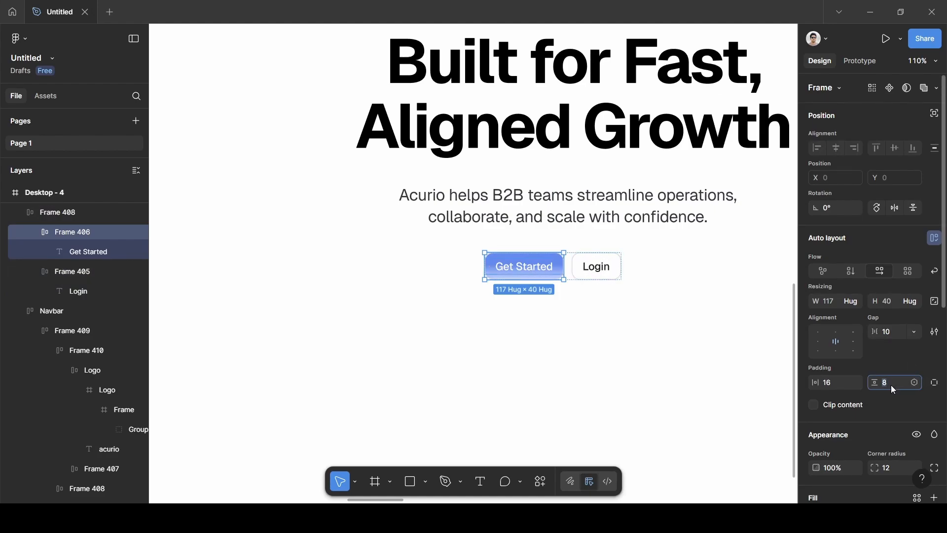
key("BackSpace")
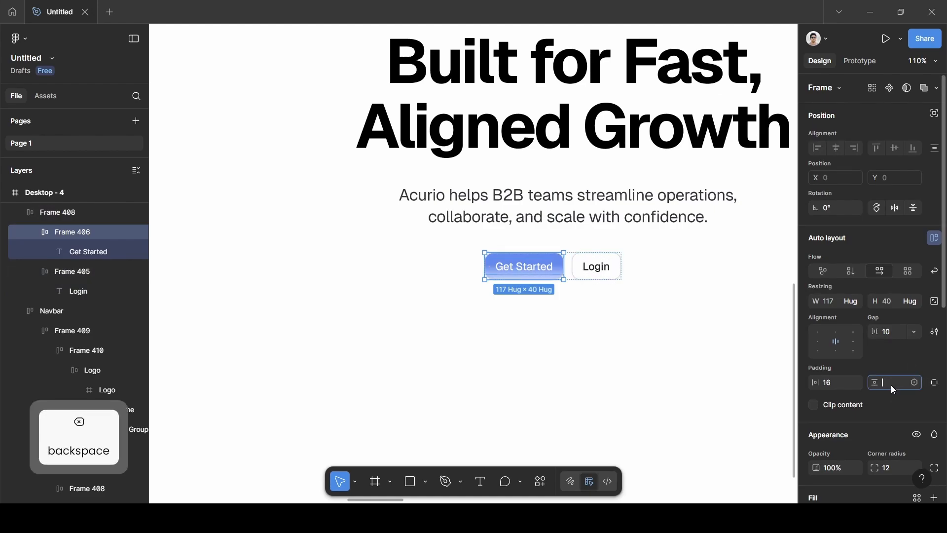
type("12")
key("Return")
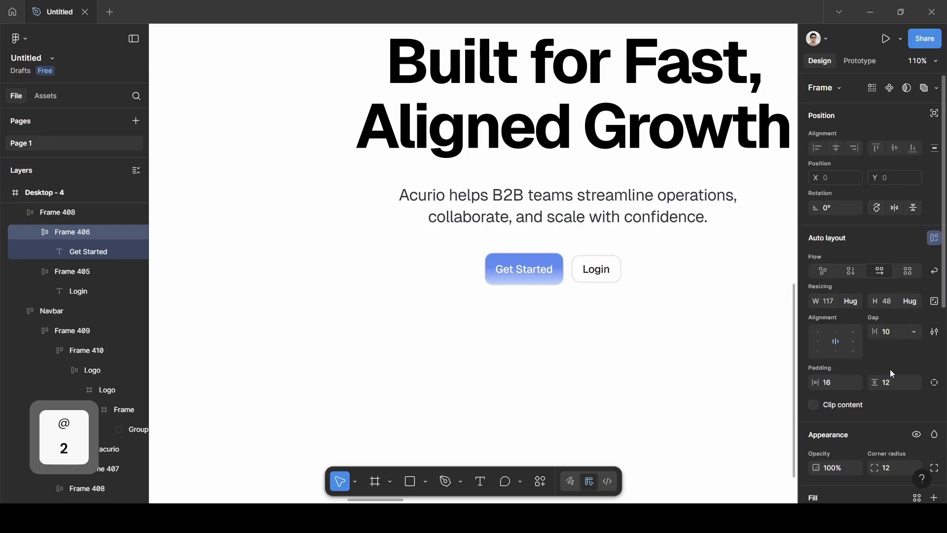
- Set the vertical padding of the hero's Login button to 12
left_click(612, 269)
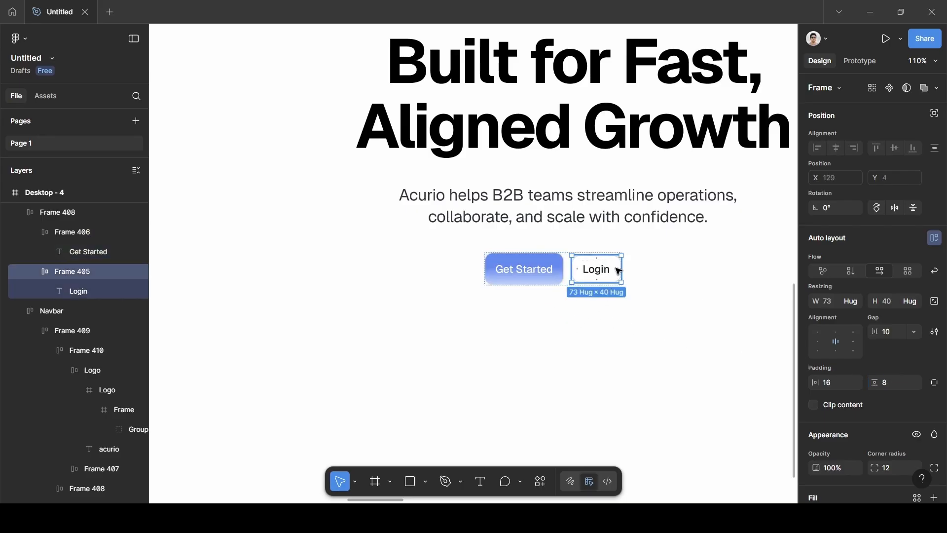
key("BackSpace")
type("12")
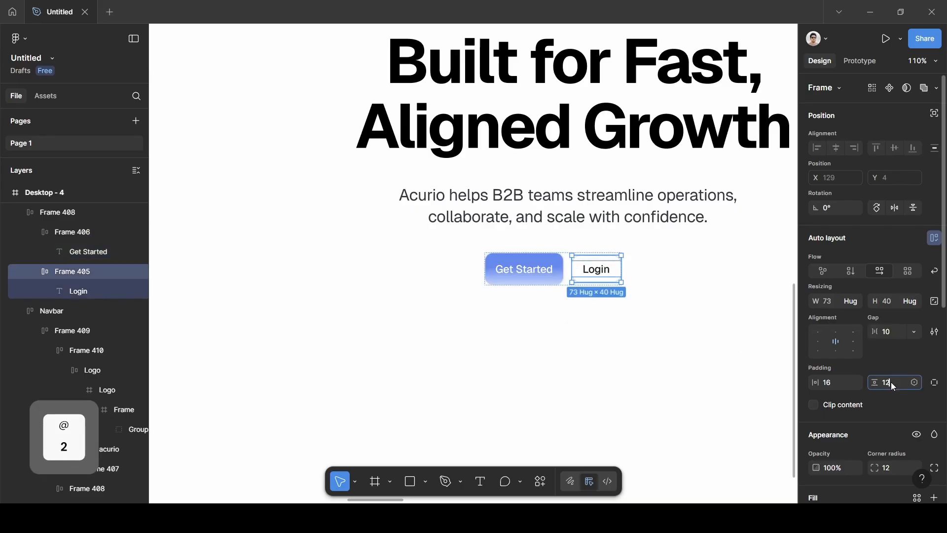
key("Return")
left_click(528, 343)
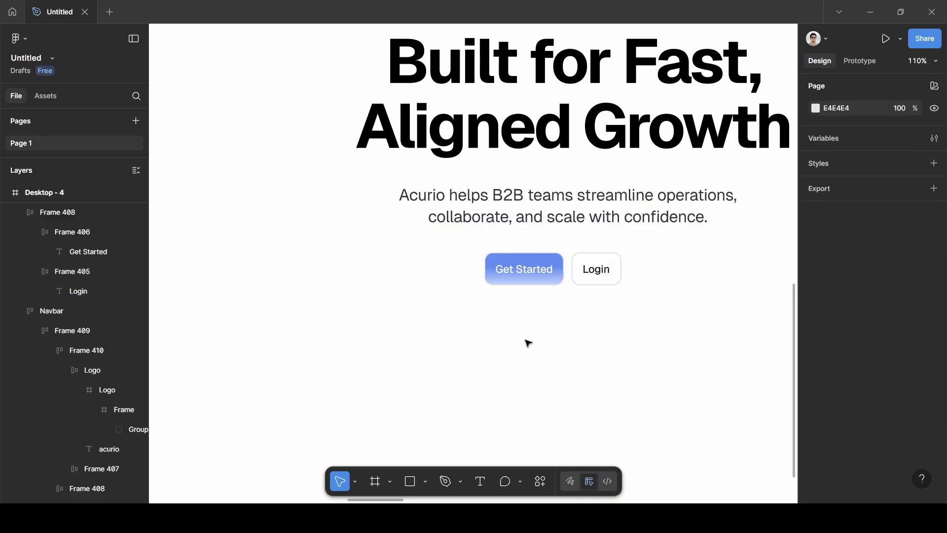
- Examine the labels and styling of the two hero buttons in the Desktop - 3 reference
scroll(526, 336, "down", 5)
scroll(518, 330, "left", 6)
scroll(516, 328, "left", 4)
scroll(488, 246, "up", 6)
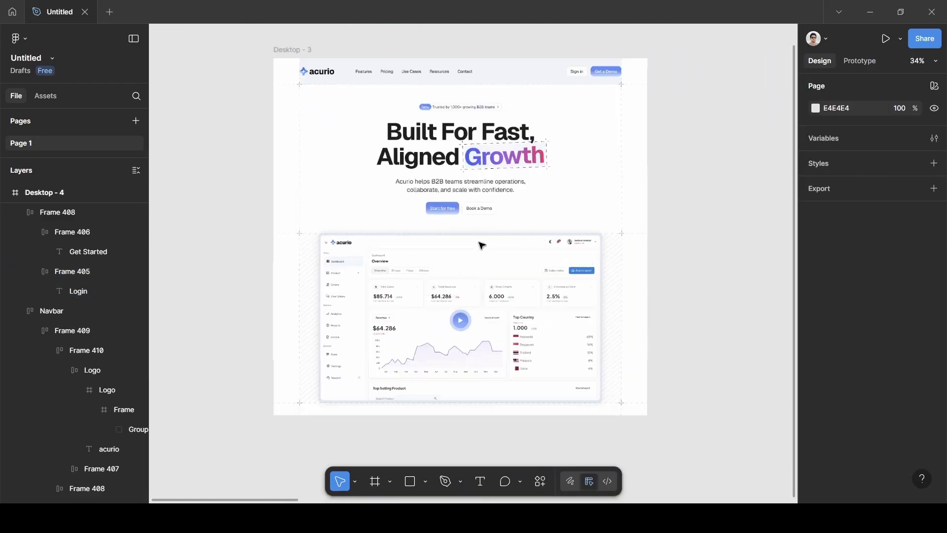
scroll(495, 241, "right", 1)
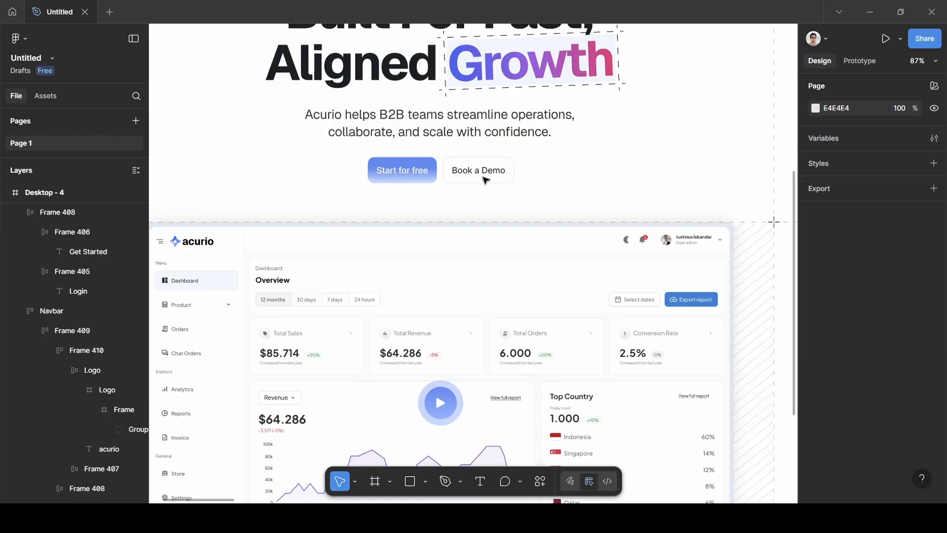
scroll(486, 180, "right", 4)
scroll(486, 181, "up", 5)
scroll(486, 181, "down", 3)
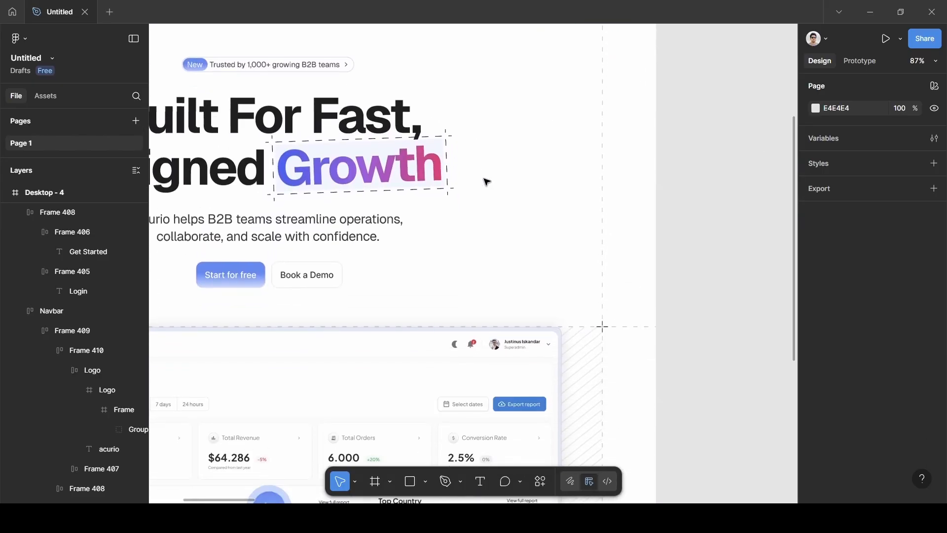
- Change the label of the Desktop - 4 hero's Get Started button to "Get Started Free"
scroll(487, 182, "right", 10)
scroll(491, 185, "down", 3)
scroll(496, 192, "up", 5)
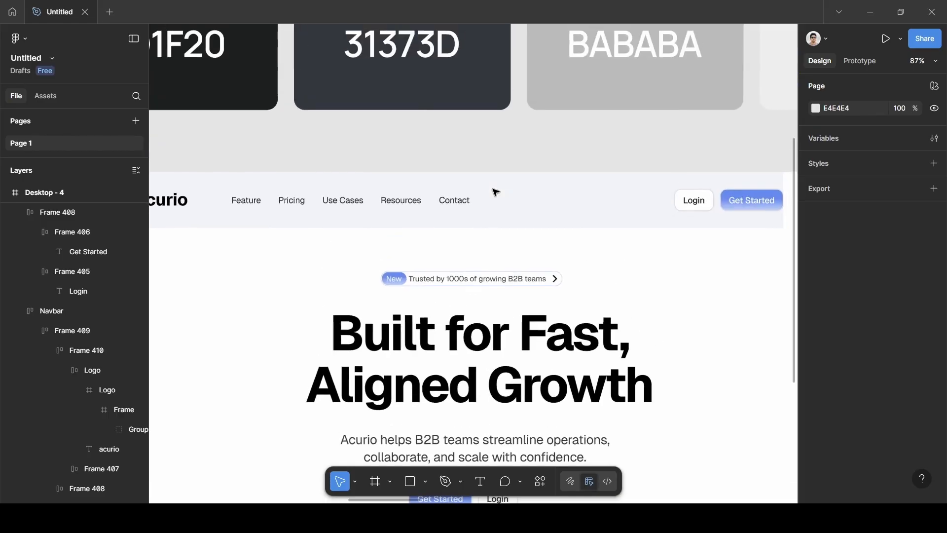
scroll(495, 194, "down", 5)
scroll(491, 205, "up", 5)
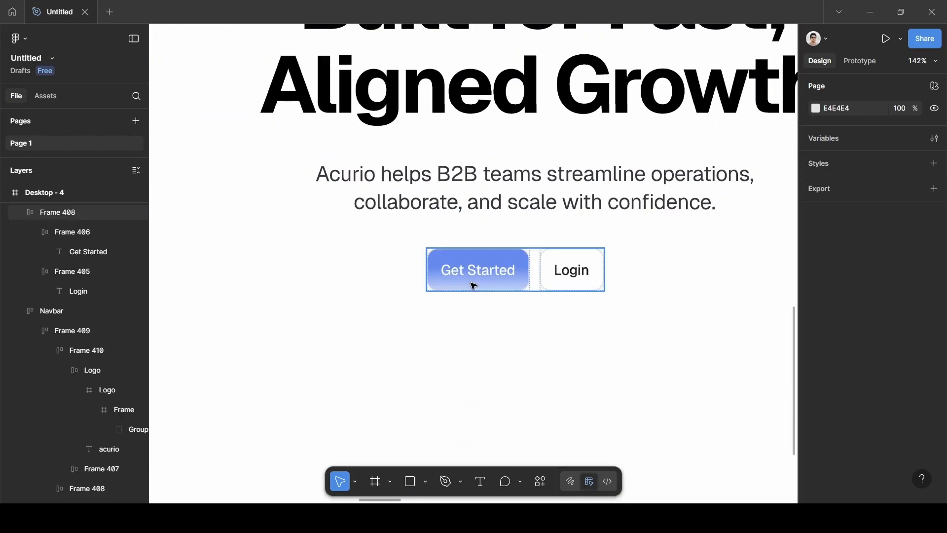
double_click(472, 277)
left_click(472, 275)
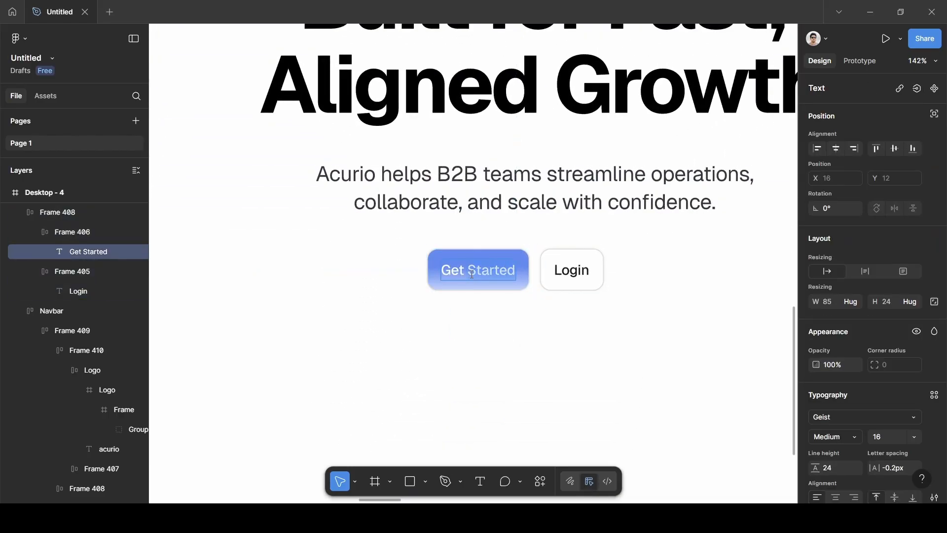
left_click(515, 273)
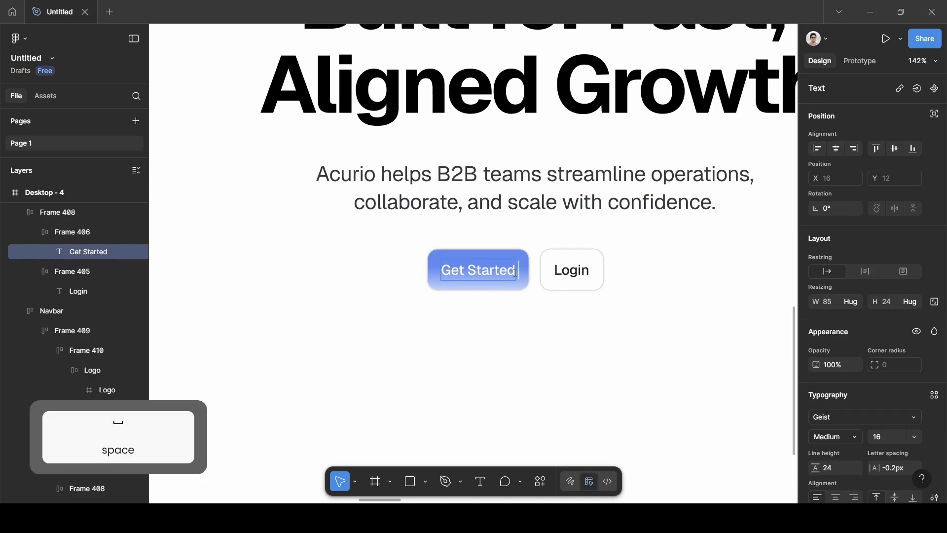
type("Free")
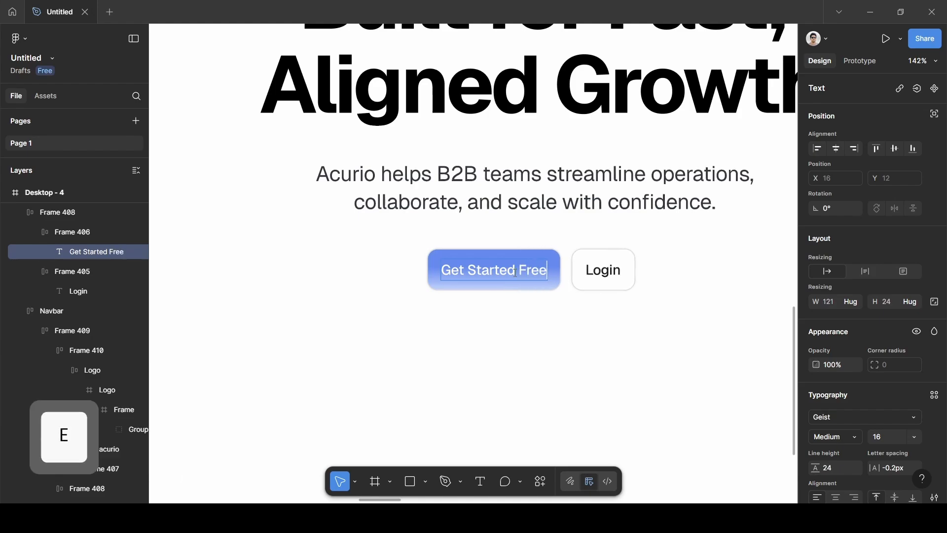
- Change the label of the Desktop - 4 hero's Login button to "Get a Demo"
double_click(600, 276)
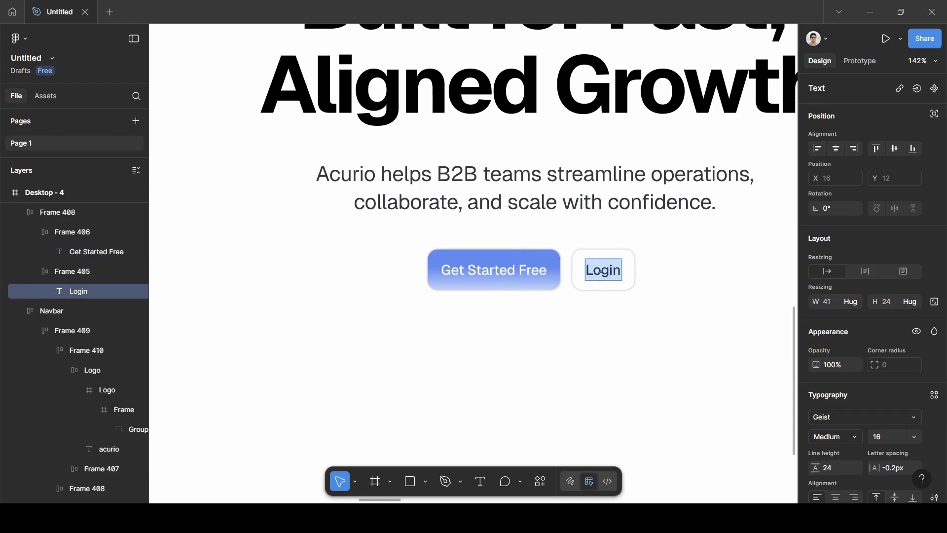
key("BackSpace")
type("Get ")
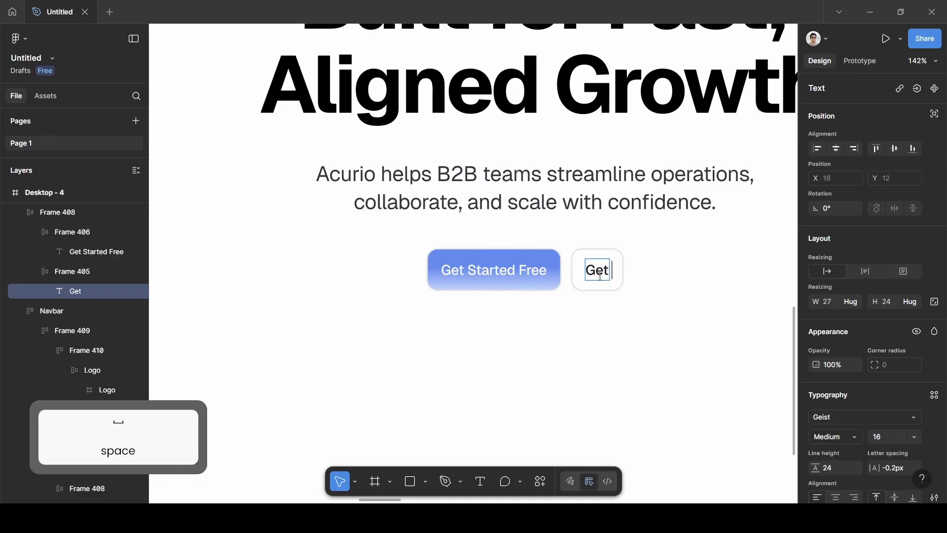
type("a D")
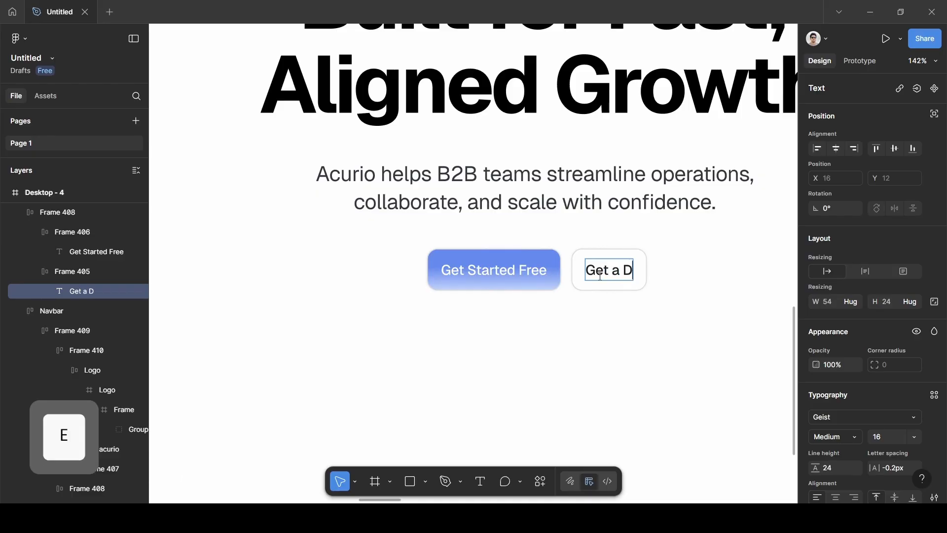
type("emo")
key("Escape")
- Compare the navbar buttons in Desktop - 4 with those in the Desktop - 3 reference
scroll(655, 322, "down", 3)
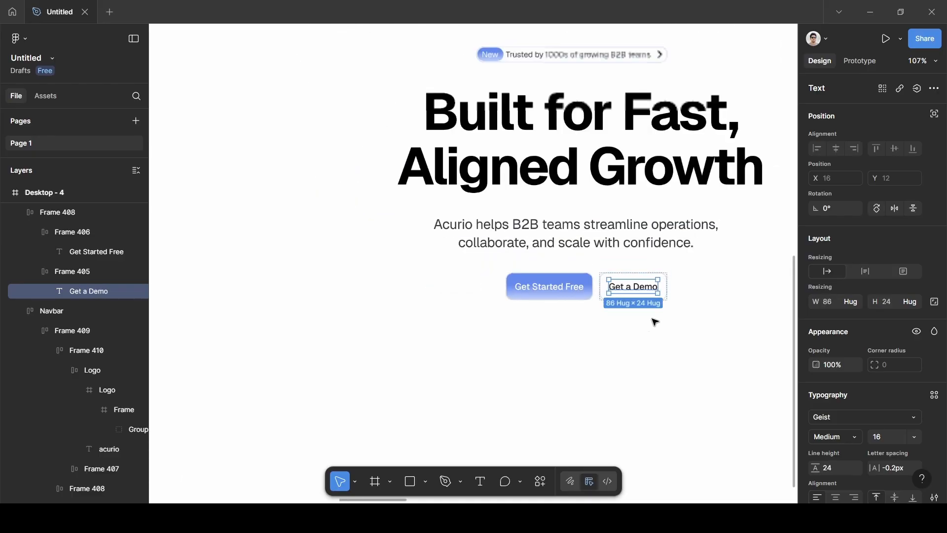
scroll(655, 321, "down", 3)
scroll(556, 178, "right", 3)
scroll(599, 144, "up", 4)
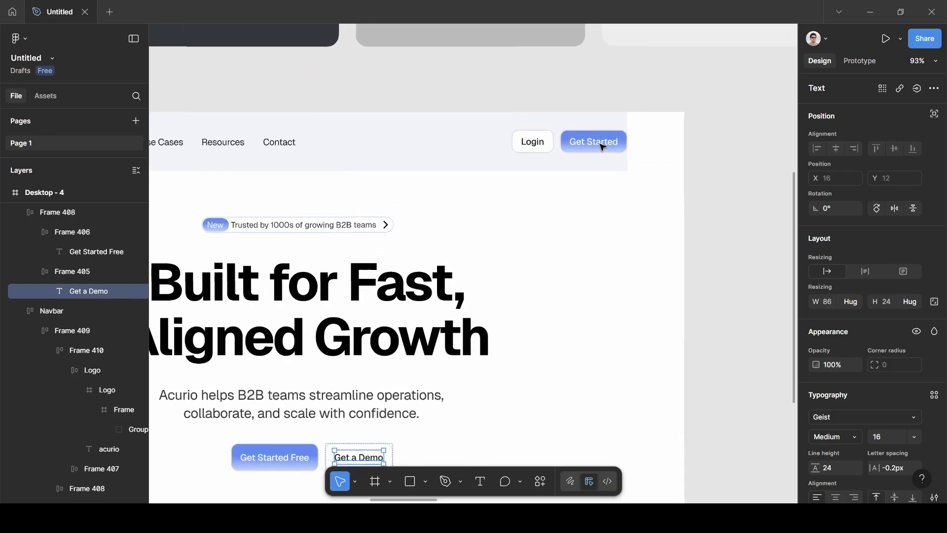
scroll(554, 175, "down", 5)
scroll(346, 180, "left", 6)
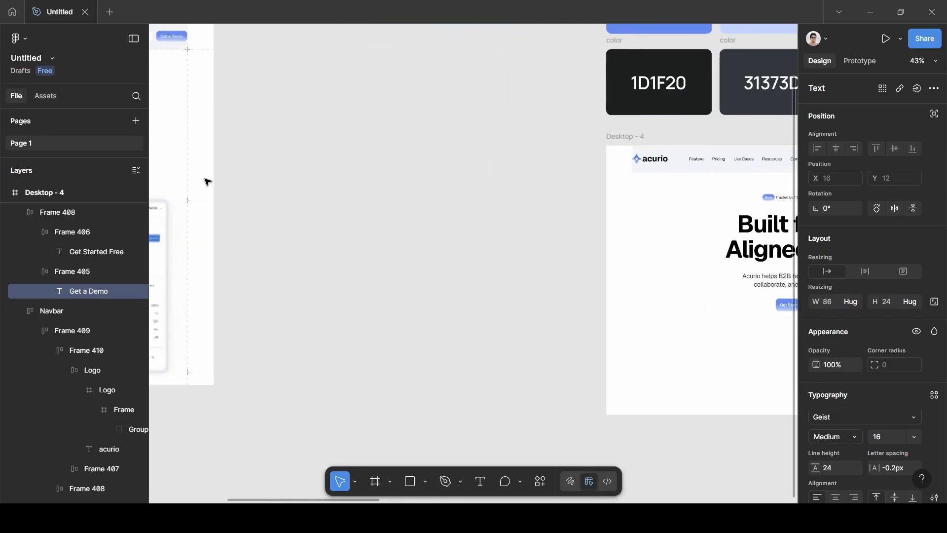
scroll(208, 182, "left", 4)
scroll(216, 100, "up", 3)
scroll(288, 170, "up", 5)
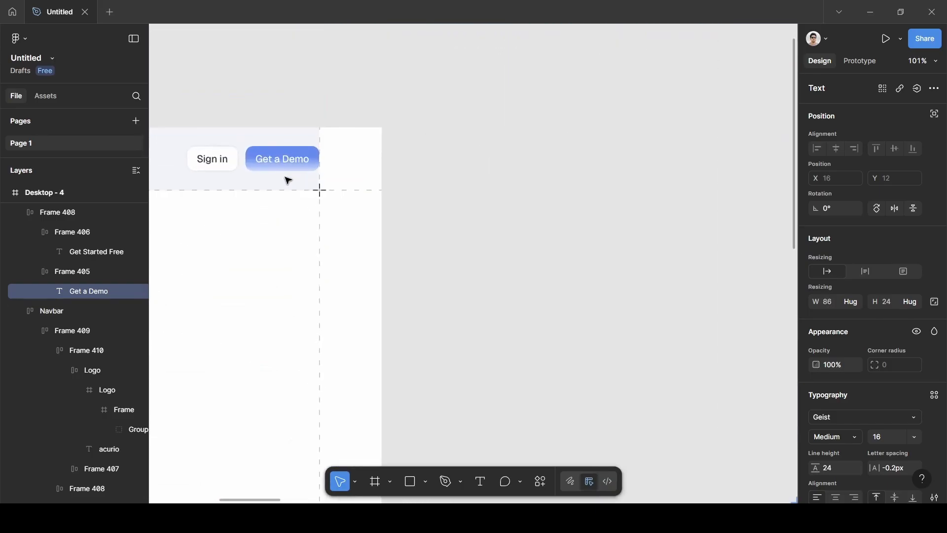
scroll(288, 175, "down", 3)
left_click(278, 302)
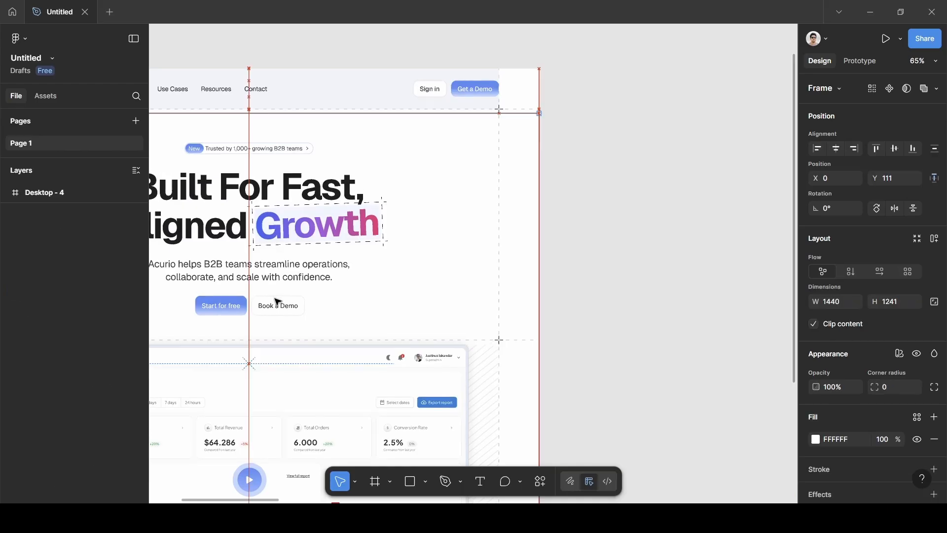
left_click_drag(278, 302, 256, 299)
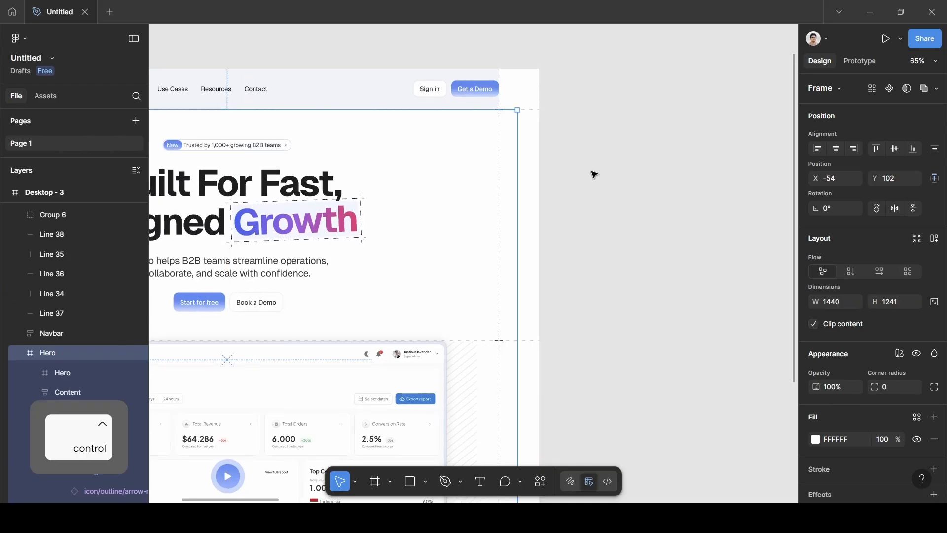
key("ctrl+z")
key("ctrl+z")
key("ctrl+z")
scroll(587, 184, "down", 5)
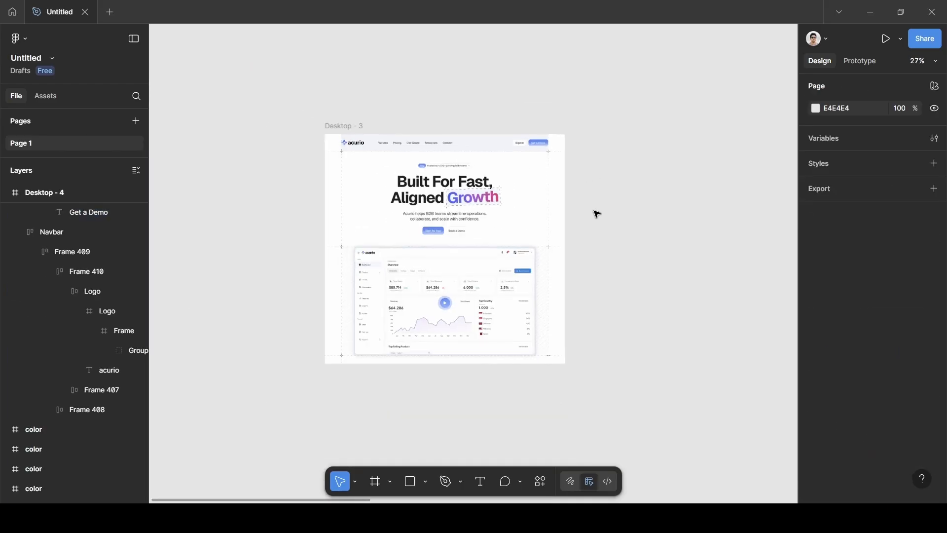
- Change the label of the Desktop - 4 navbar's Get Started button to "Get a Demo"
scroll(638, 241, "right", 10)
scroll(389, 258, "up", 10)
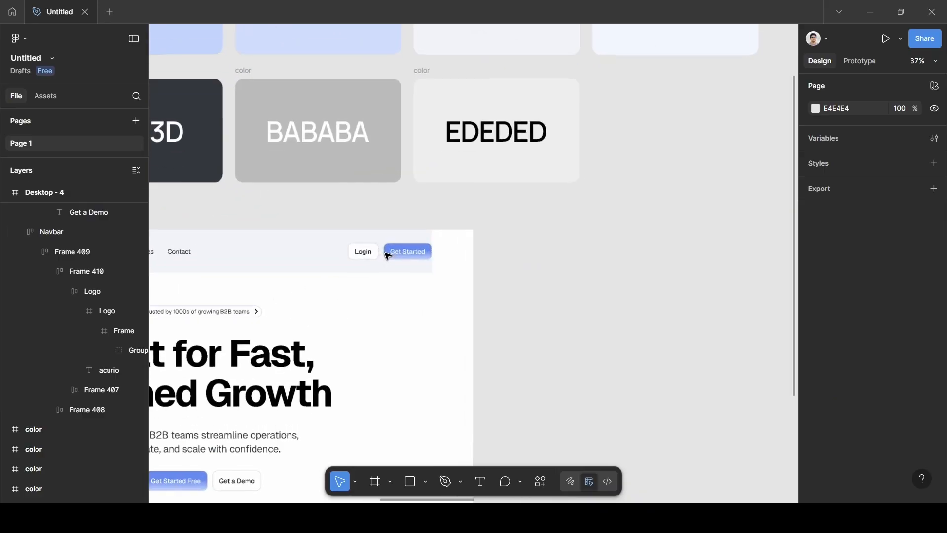
double_click(436, 256)
double_click(434, 255)
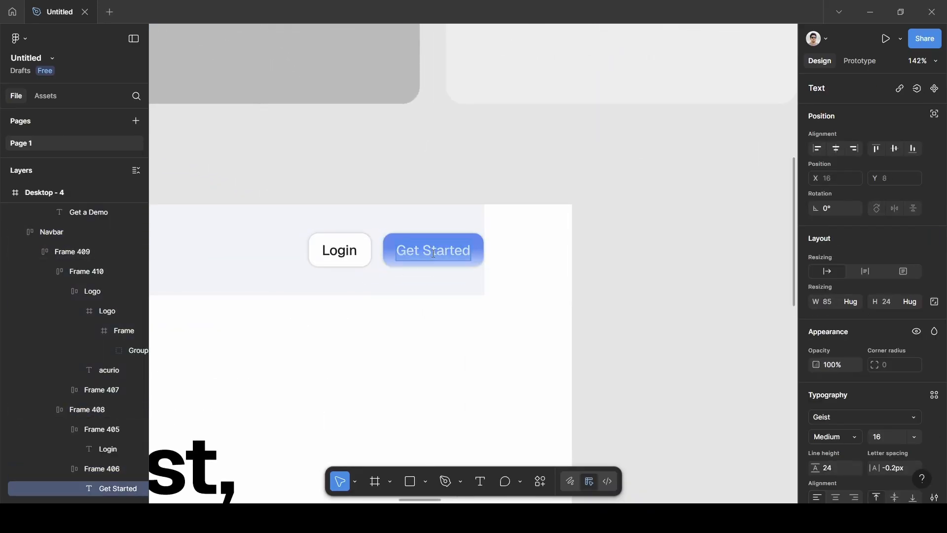
key("BackSpace")
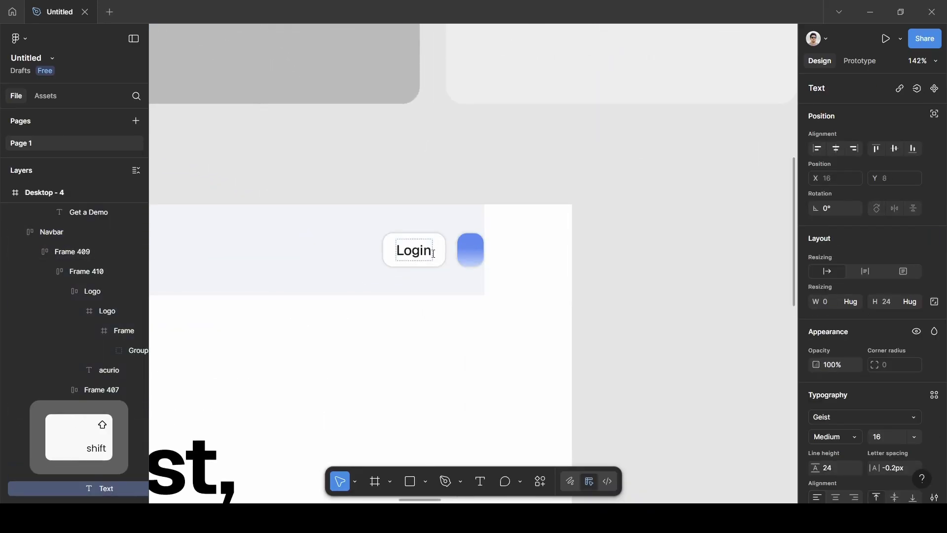
type("Get a")
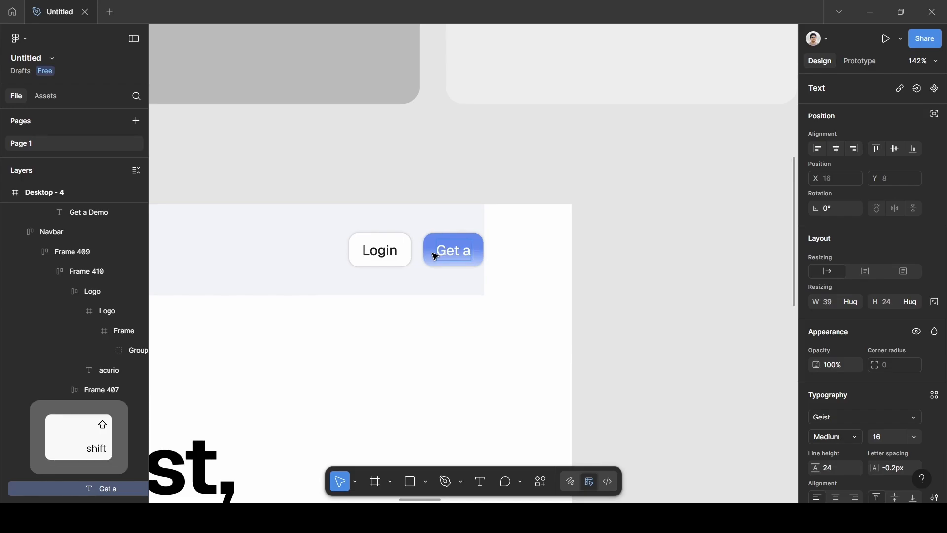
type(" Demo")
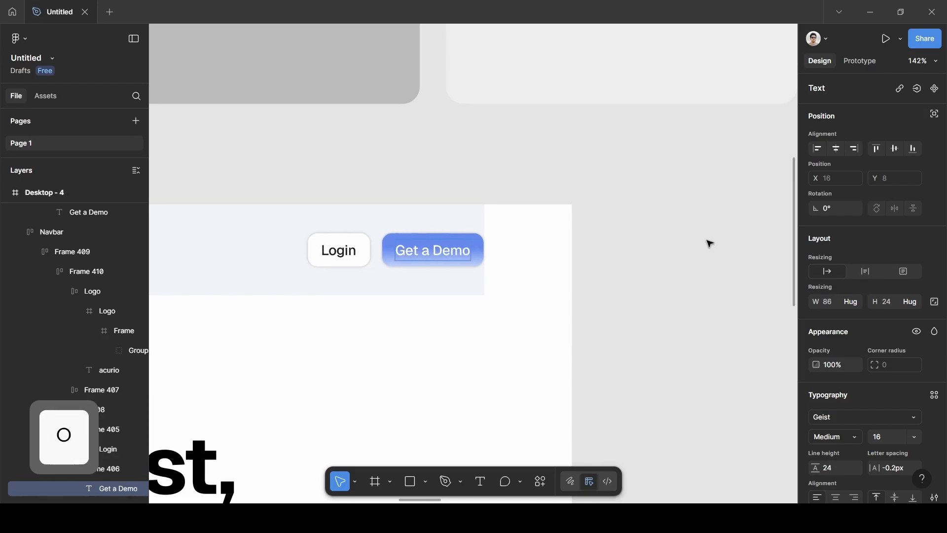
left_click(710, 243)
- Set the fill of the "Built for Fast, Aligned Growth" headline to 1D1F20 by sampling the dark palette swatch
scroll(709, 243, "down", 5)
scroll(657, 362, "up", 5)
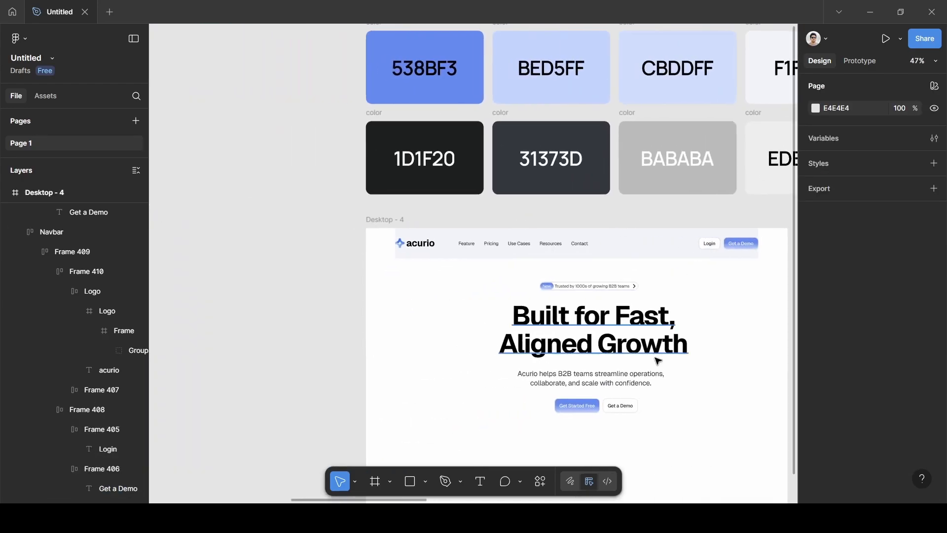
scroll(594, 327, "down", 3)
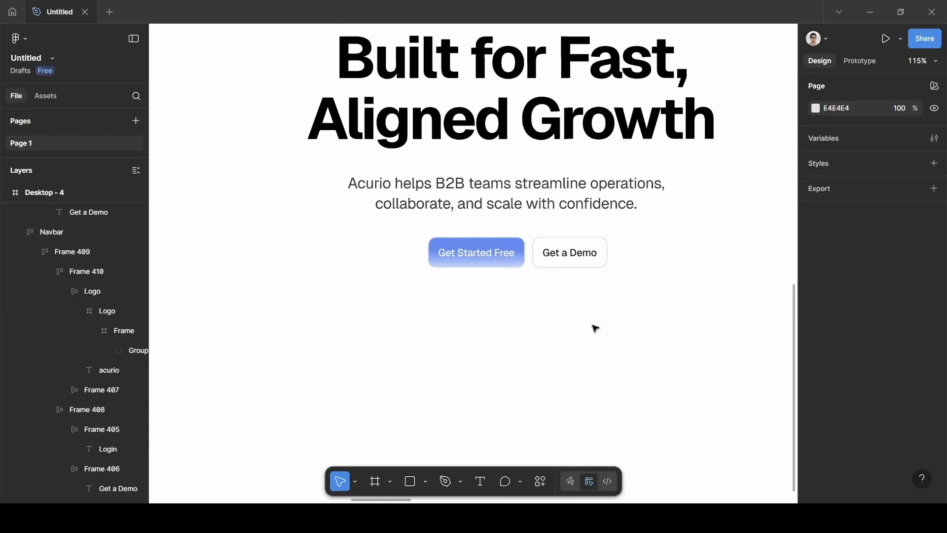
scroll(593, 296, "down", 2)
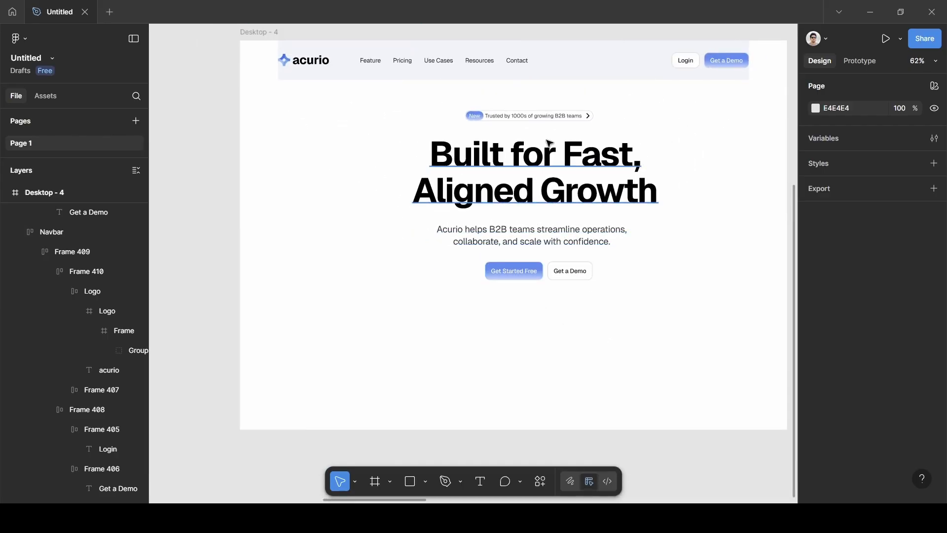
left_click(534, 161)
scroll(538, 162, "up", 4)
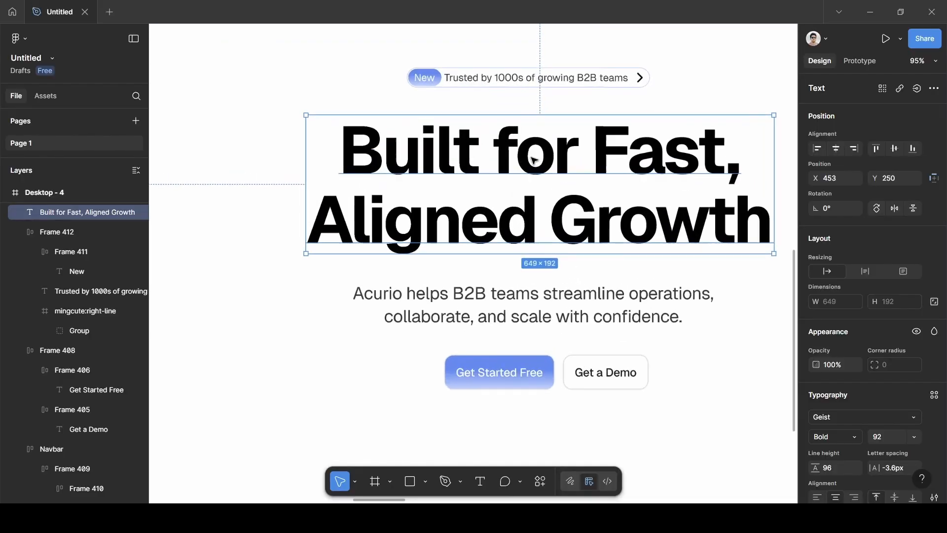
scroll(849, 386, "down", 3)
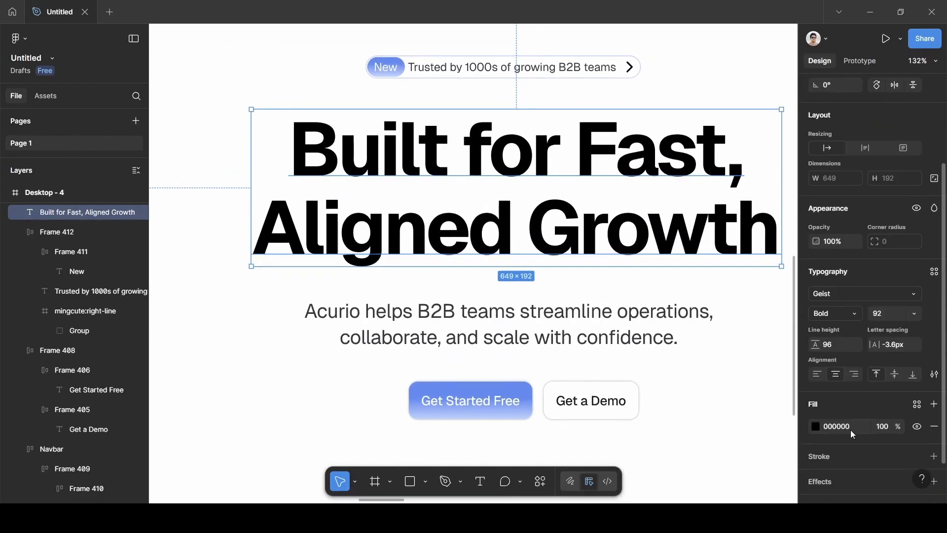
left_click(816, 428)
left_click(668, 367)
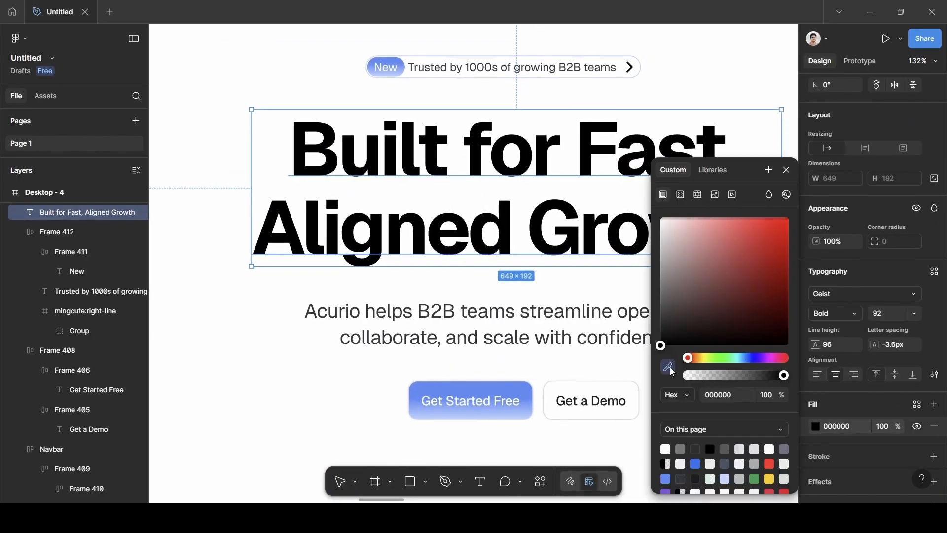
scroll(543, 304, "down", 5, "ctrl")
scroll(494, 242, "up", 4)
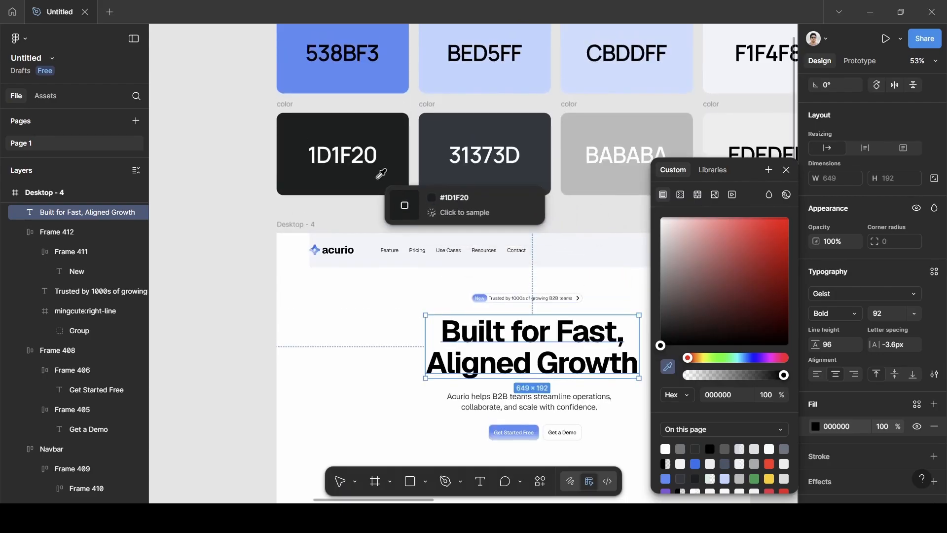
left_click(364, 182)
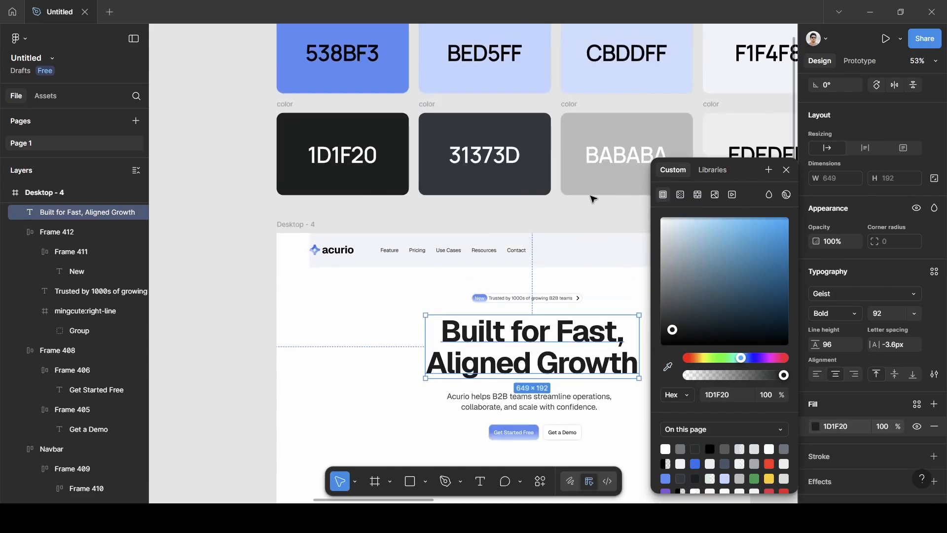
left_click(786, 170)
scroll(620, 334, "down", 3)
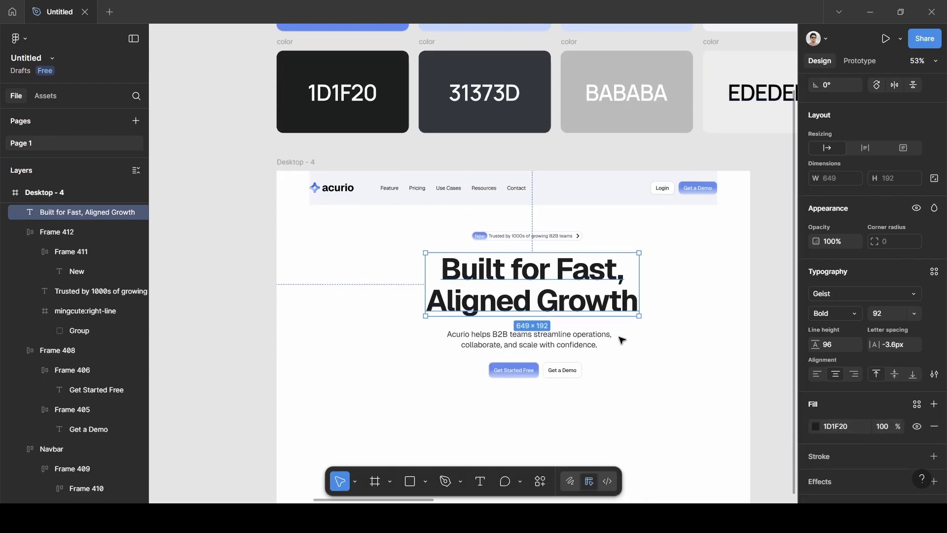
left_click(766, 264)
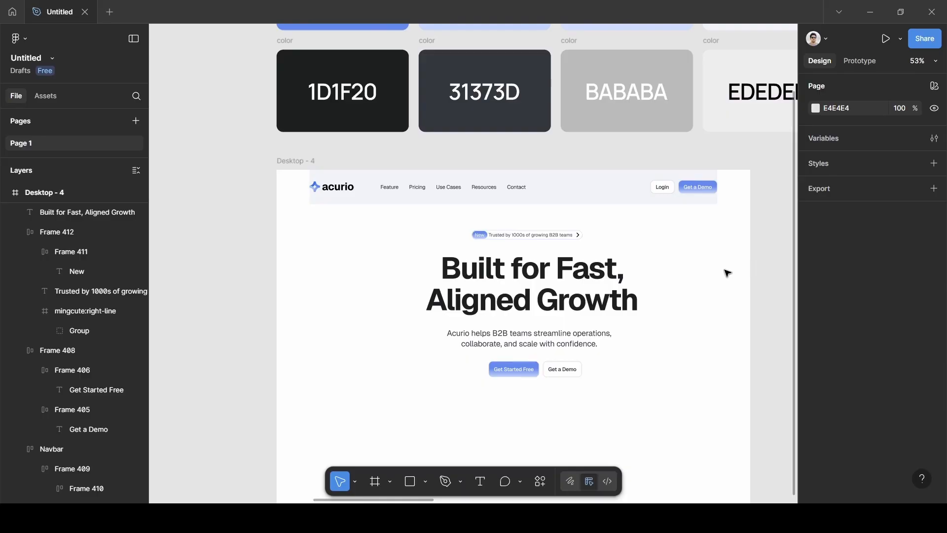
- Wrap the hero's badge, headline, supporting text and button row in a vertical auto layout with a gap of 32
scroll(727, 274, "up", 5, "ctrl")
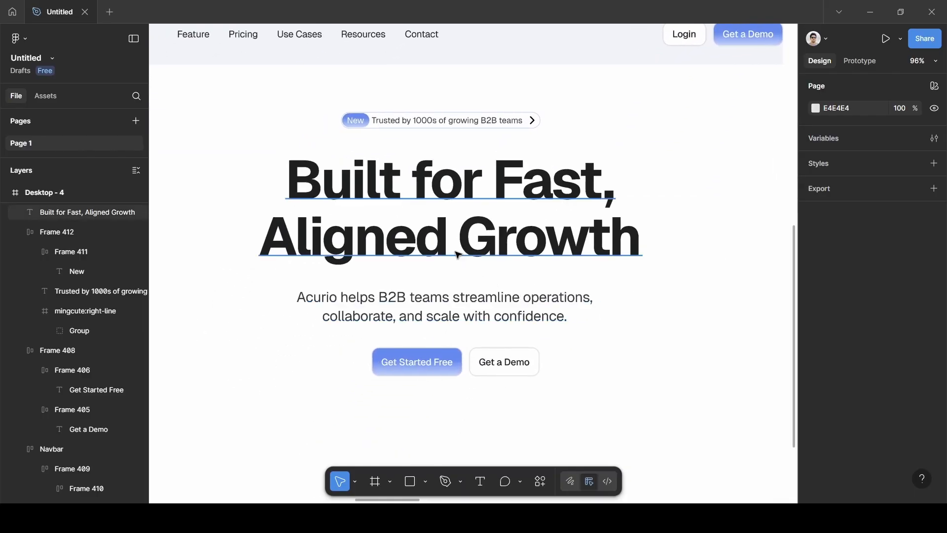
left_click(438, 121)
left_click(448, 213, "shift")
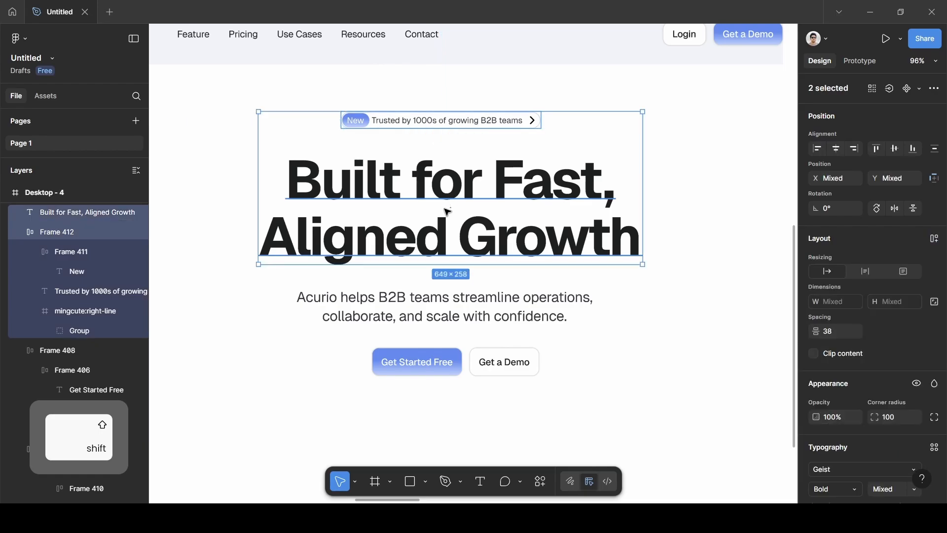
left_click(443, 305, "shift")
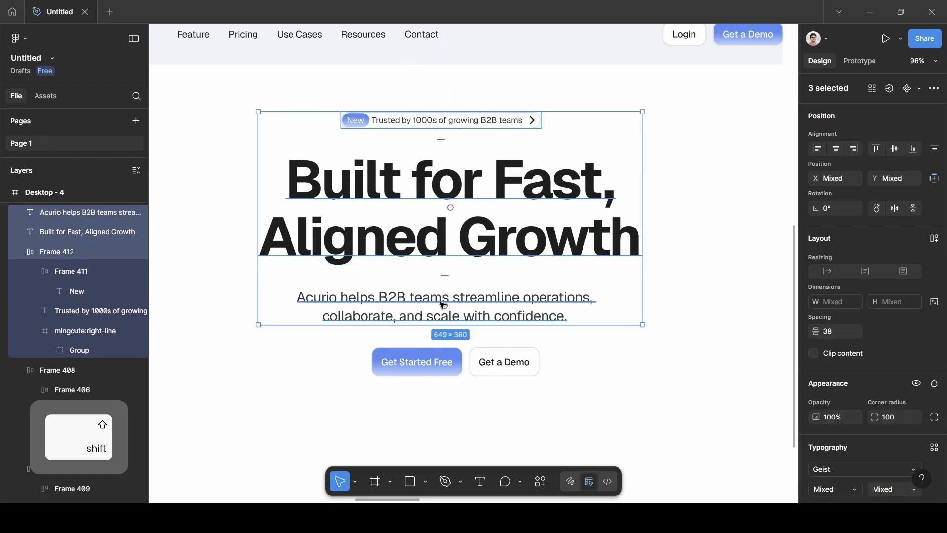
left_click(428, 360, "shift")
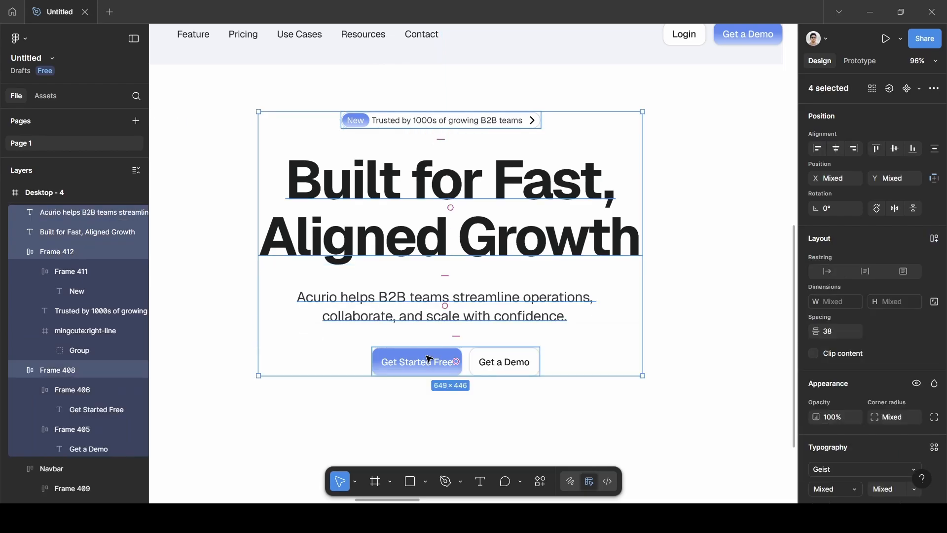
key("shift+a")
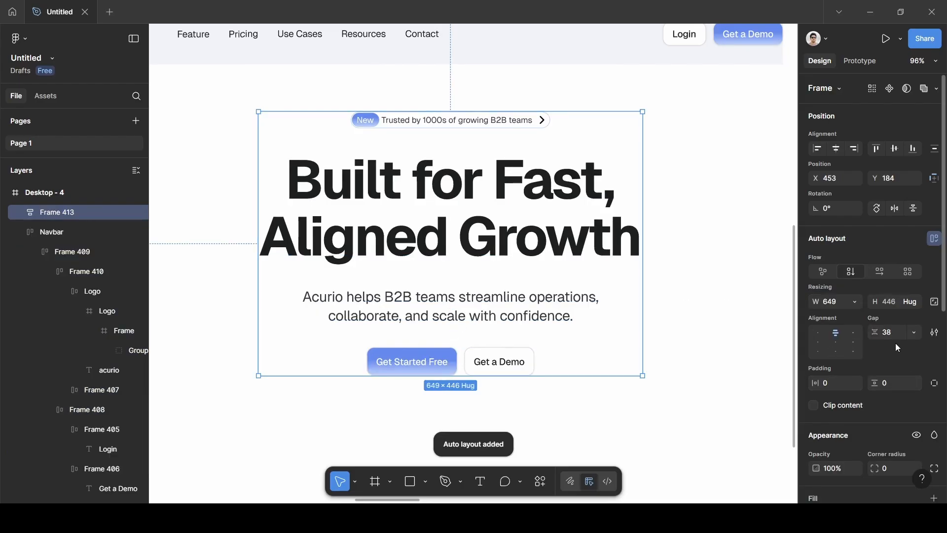
key("BackSpace")
type("32")
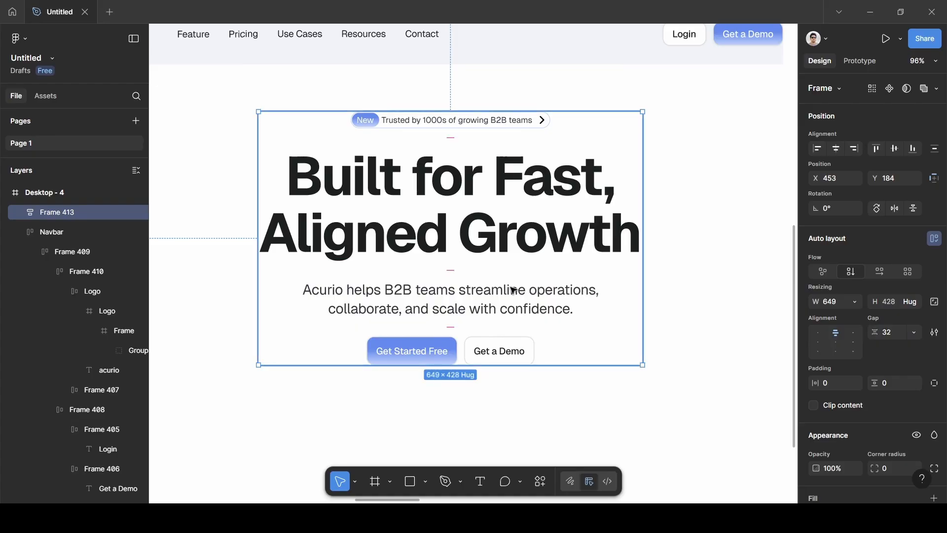
- Reposition the hero content frame below the navbar and center it horizontally in Desktop - 4
scroll(501, 270, "down", 5)
mouse_move(502, 270)
left_mouse_down()
mouse_move(485, 285)
mouse_move(488, 271)
left_mouse_up()
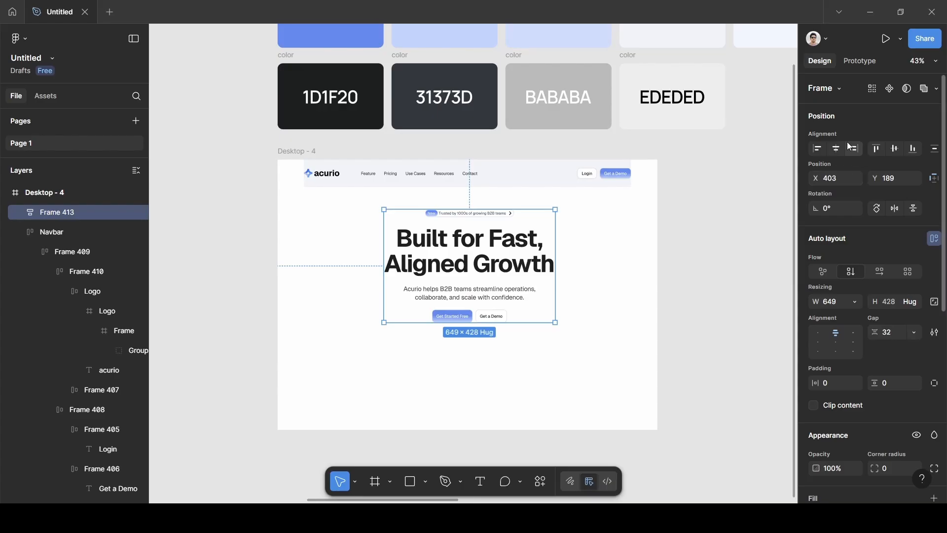
left_click(832, 149)
left_click(713, 220)
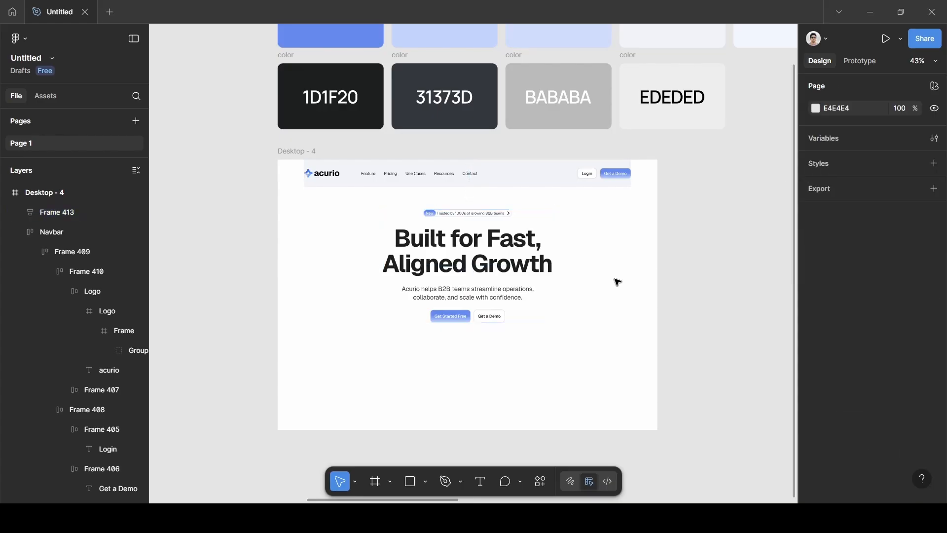
- Examine the gradient "Growth" highlight in the Desktop - 3 reference headline and its separate copy beside the color swatches
scroll(614, 281, "down", 1)
scroll(615, 280, "up", 3)
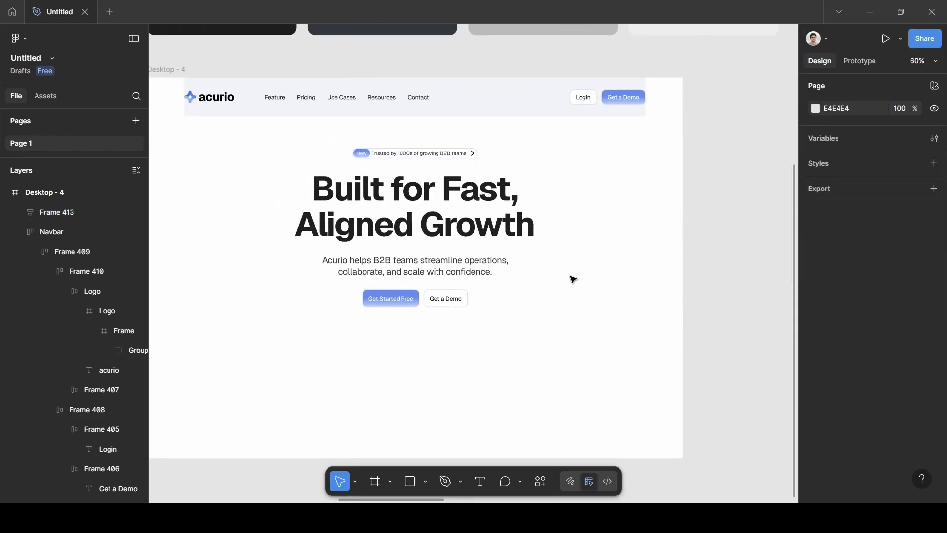
scroll(531, 275, "left", 15)
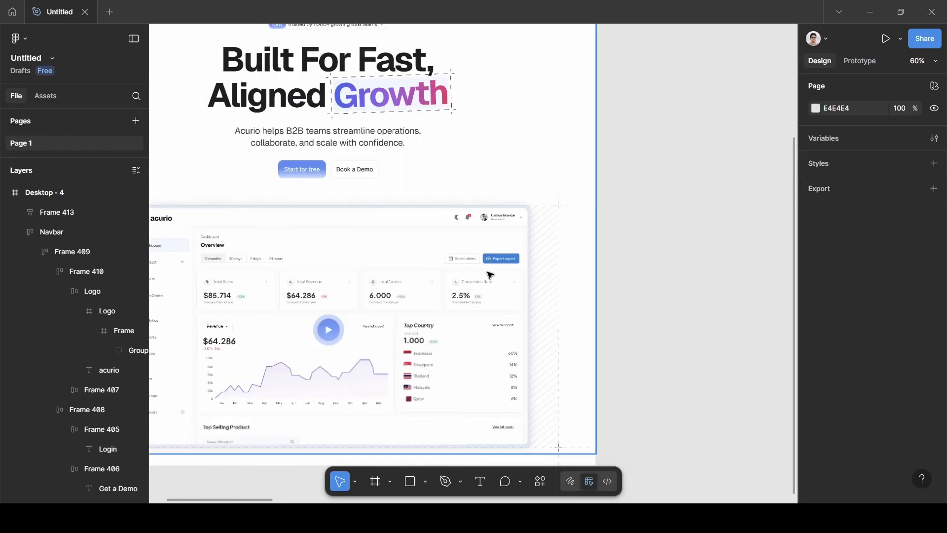
scroll(418, 95, "up", 1)
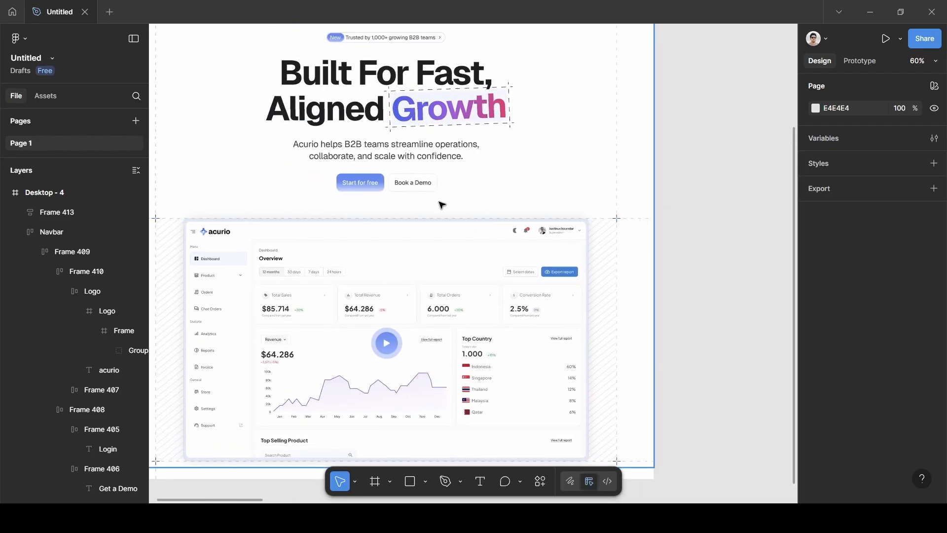
scroll(693, 208, "right", 7)
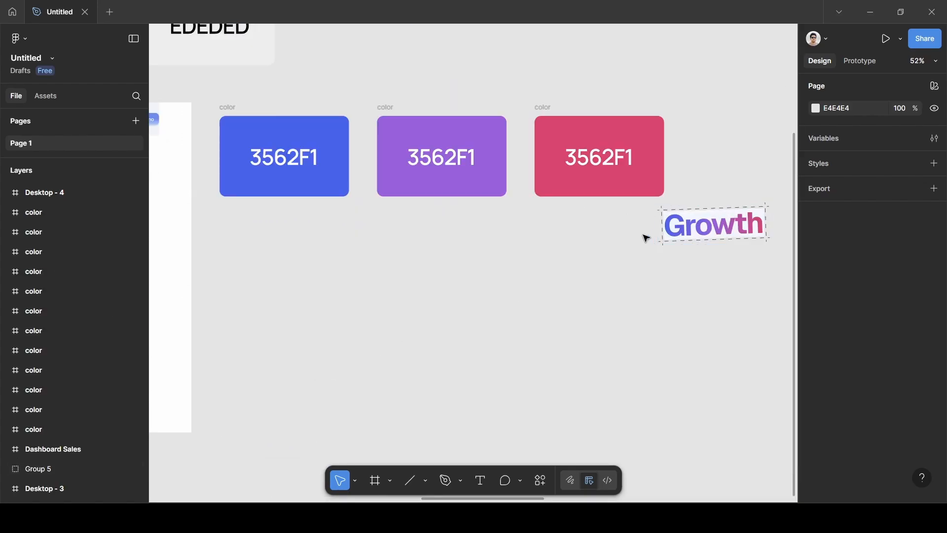
scroll(505, 288, "up", 1)
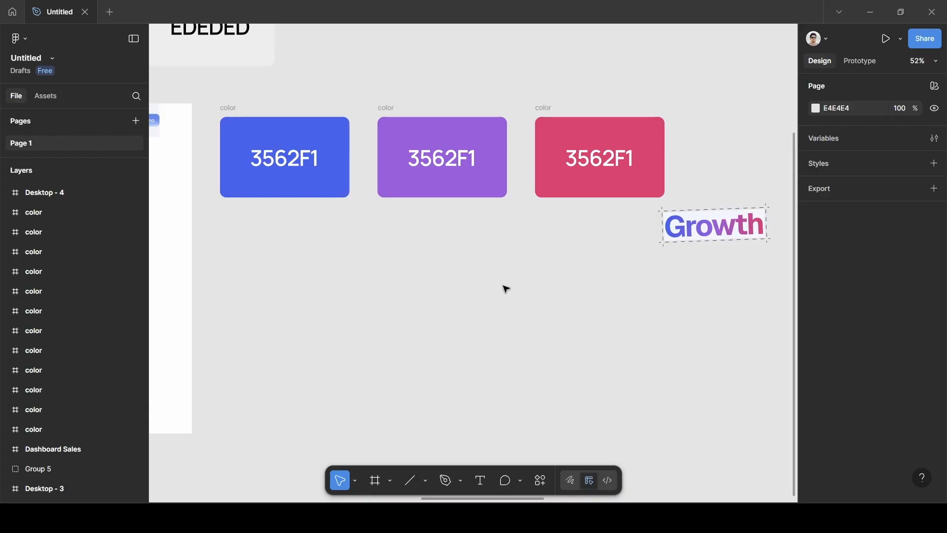
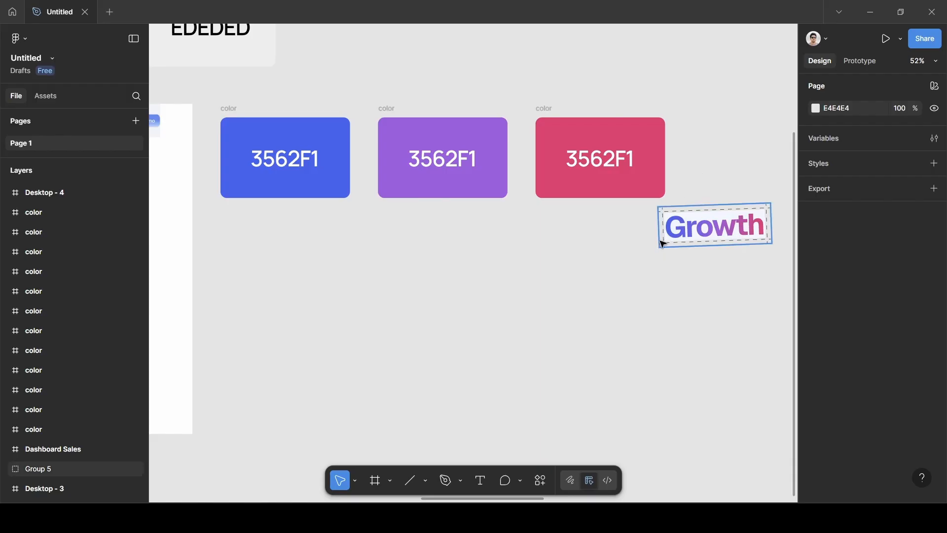
scroll(660, 241, "down", 2)
scroll(659, 241, "left", 1)
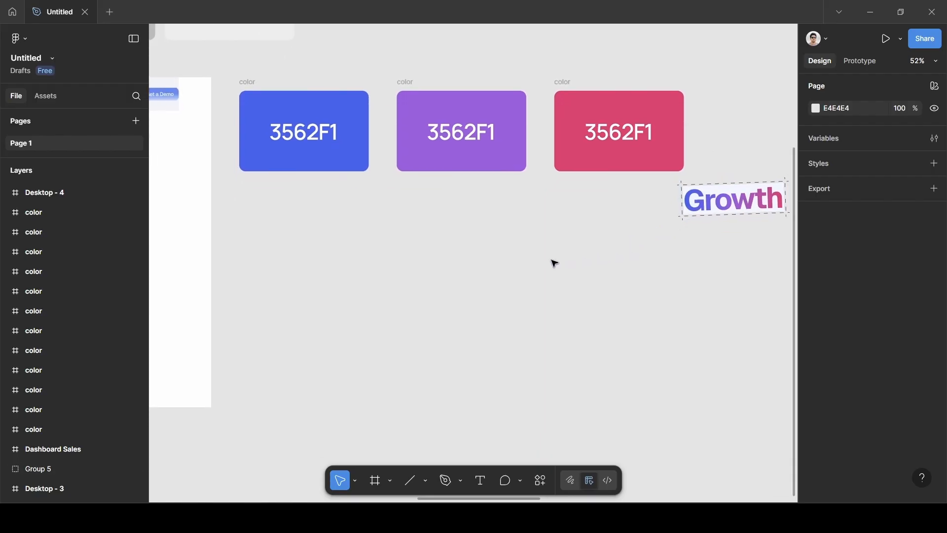
- Add a separate "Growth" text layer on the empty canvas below the blue, purple and pink swatches
key("t")
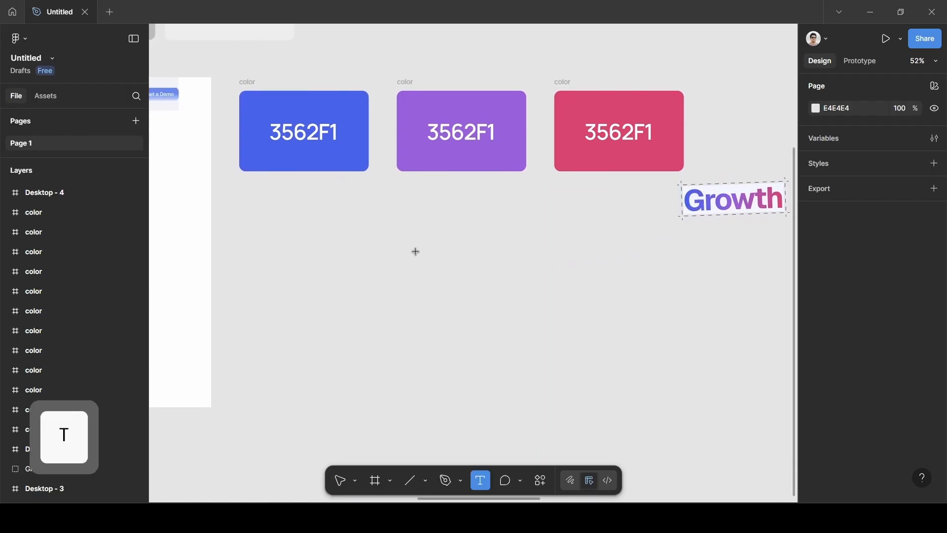
left_click(381, 236)
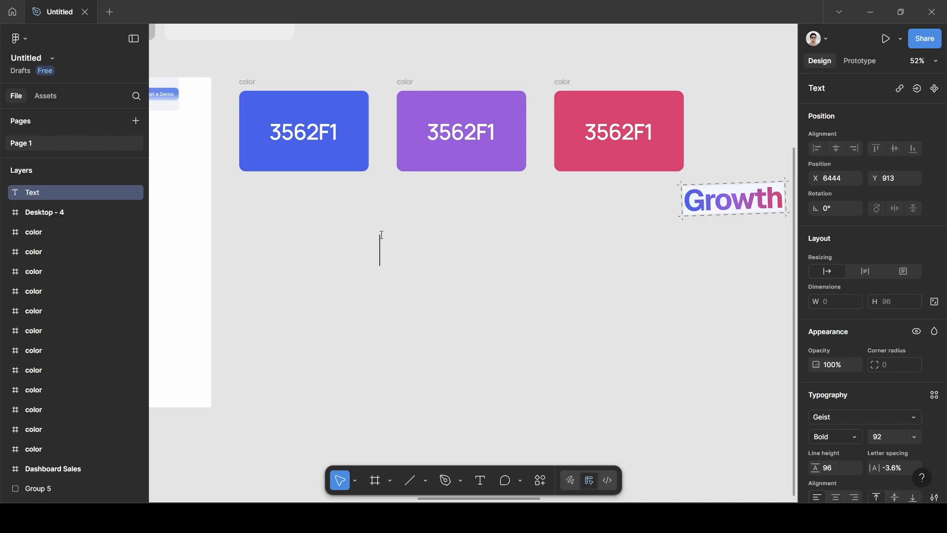
type("G")
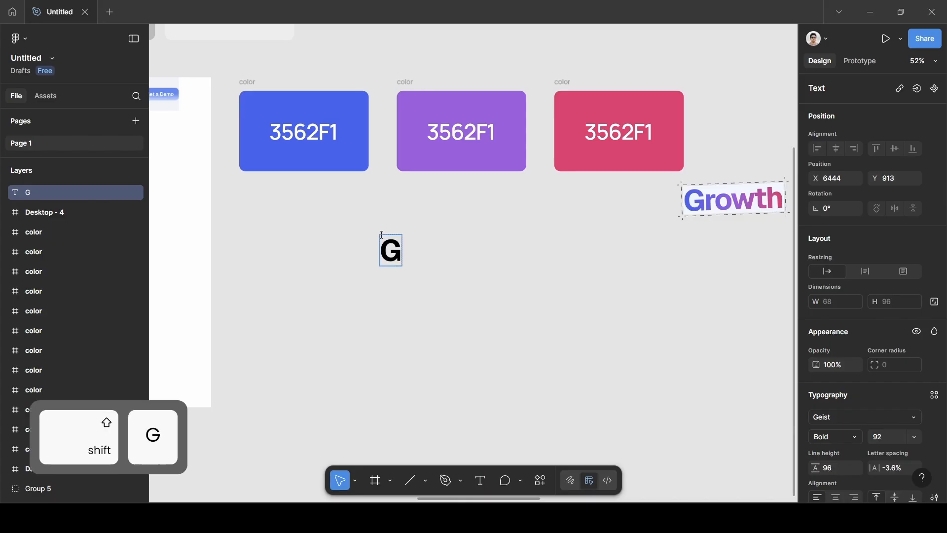
type("rw")
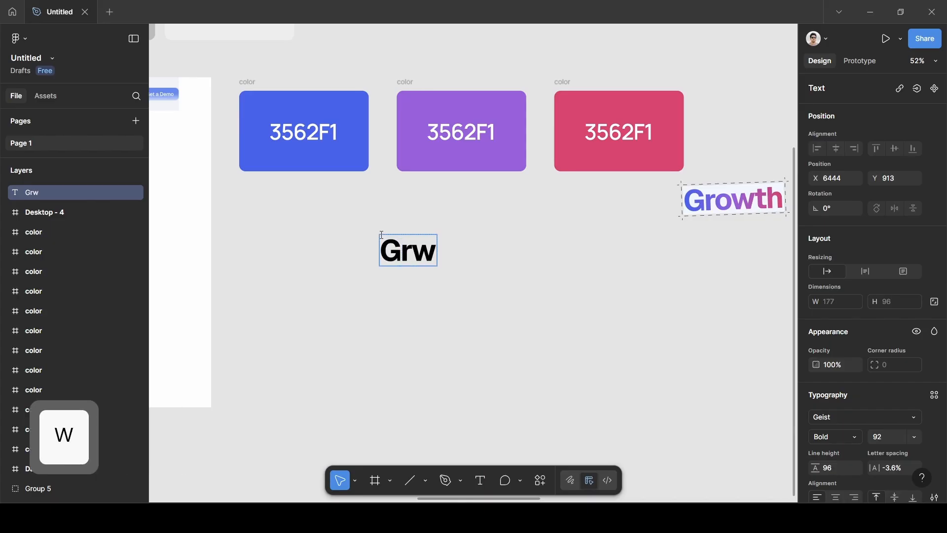
key("BackSpace")
type("owt")
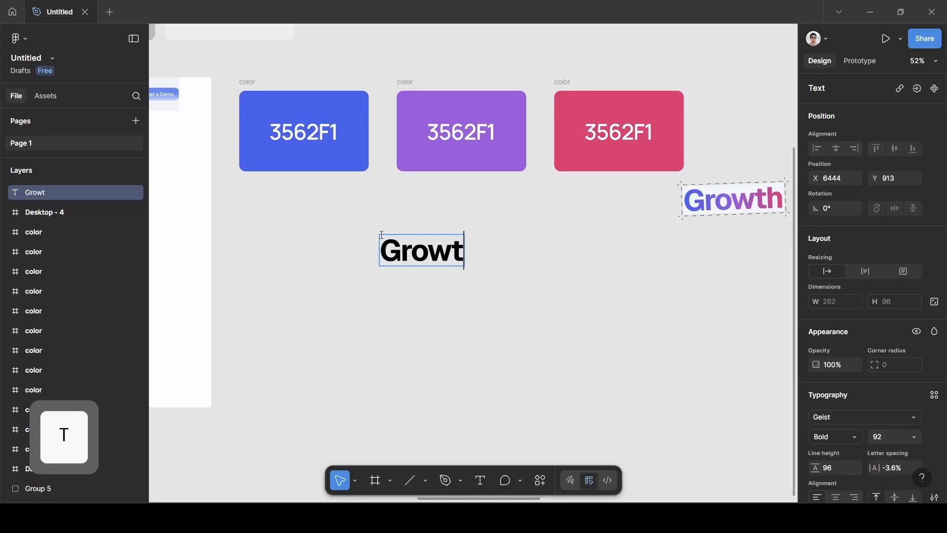
type("h")
key("Escape")
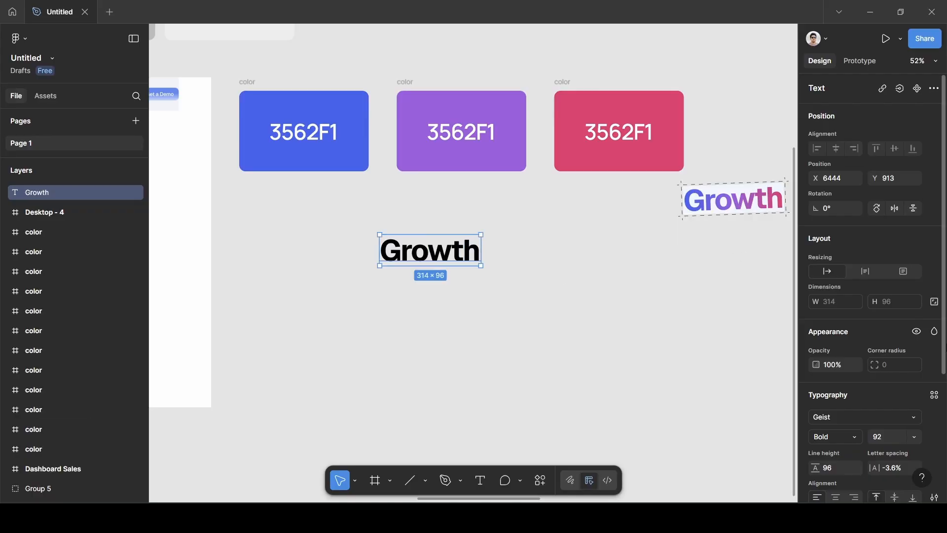
- Change the new "Growth" text's fill to a linear gradient and add a middle stop at 50%
scroll(843, 399, "down", 1)
scroll(477, 293, "down", 5)
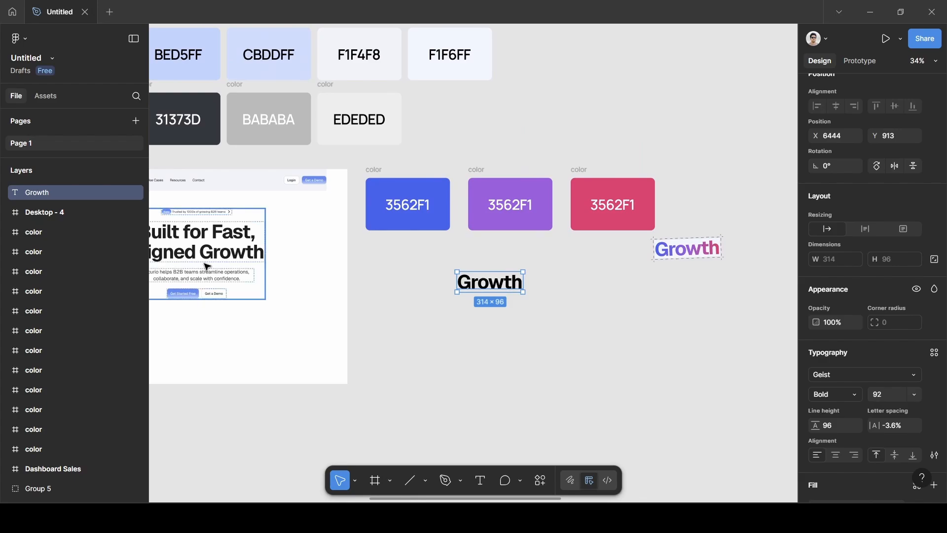
scroll(257, 274, "up", 5)
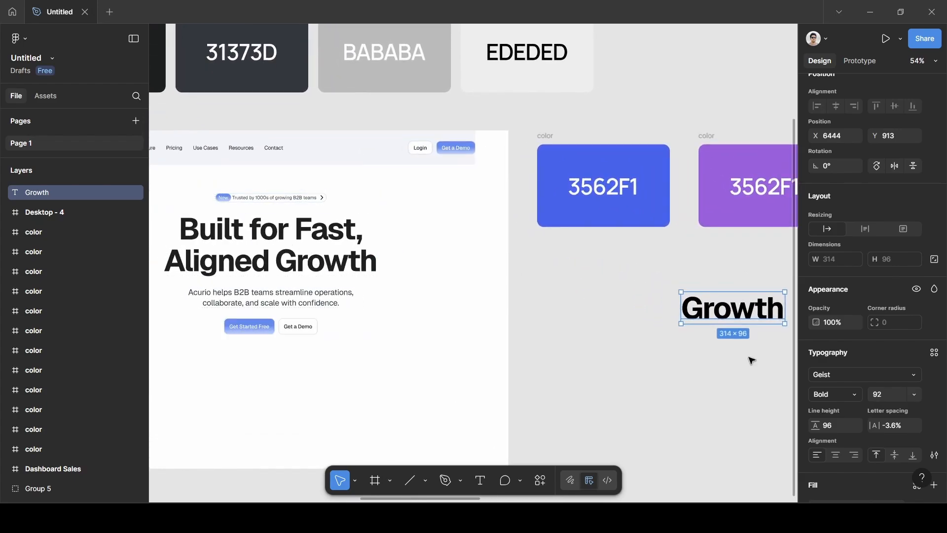
scroll(765, 373, "right", 5)
scroll(626, 353, "up", 5)
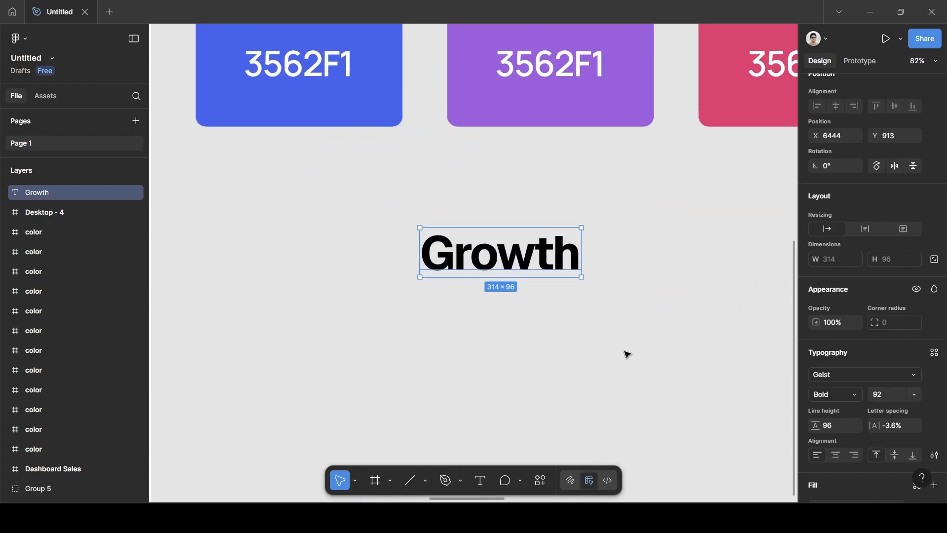
scroll(378, 229, "up", 1)
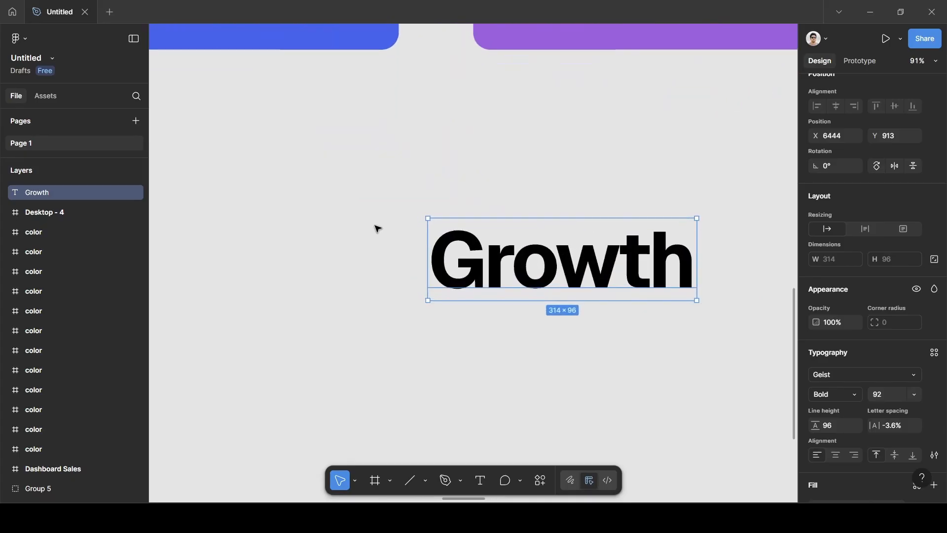
scroll(398, 243, "right", 1)
scroll(398, 243, "down", 1)
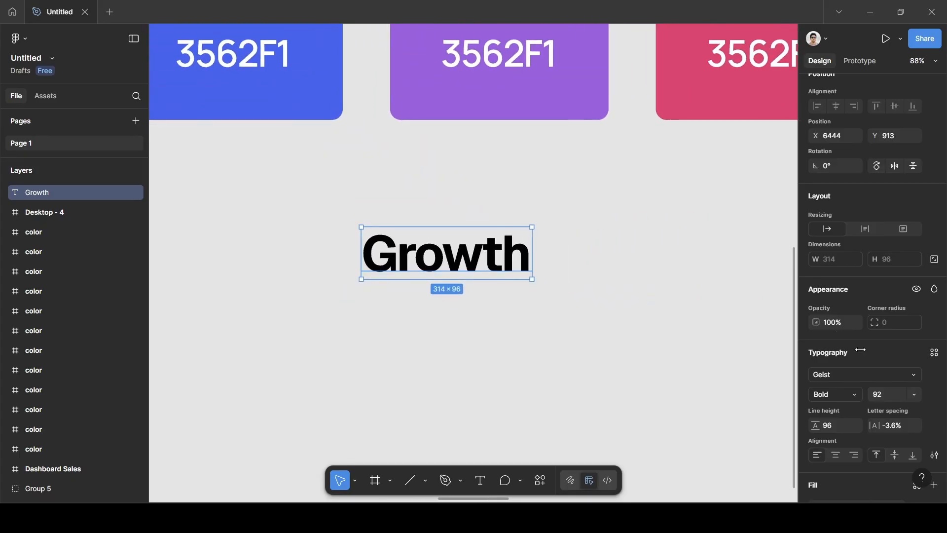
scroll(841, 416, "down", 3)
left_click(818, 377)
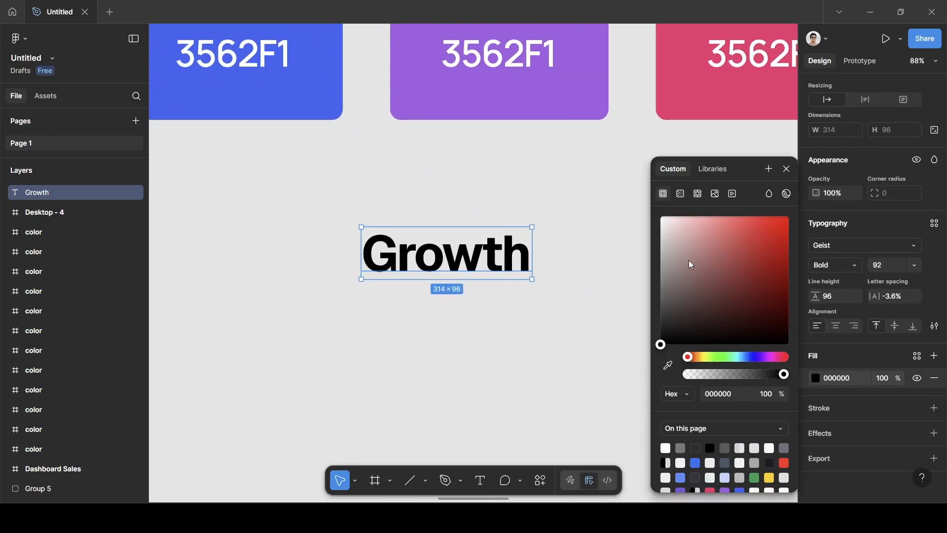
left_click(681, 194)
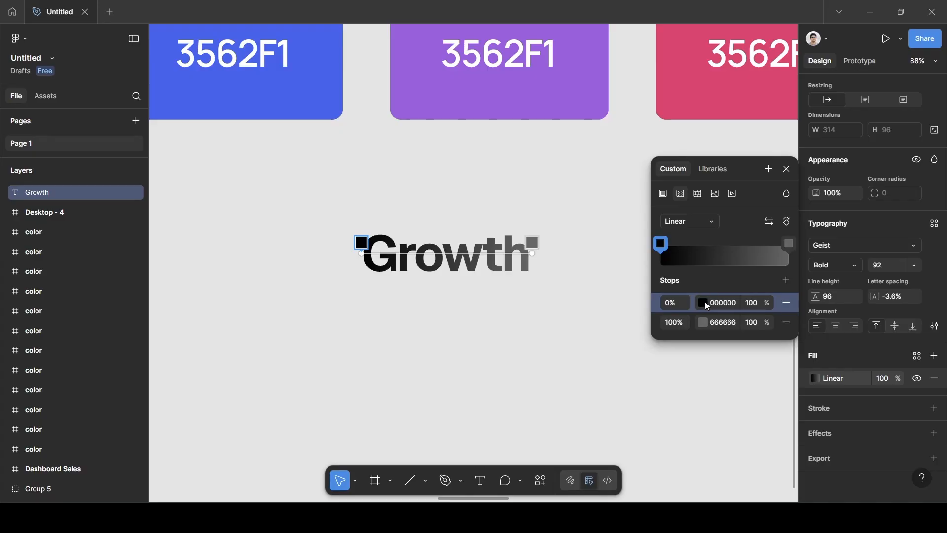
left_click(786, 280)
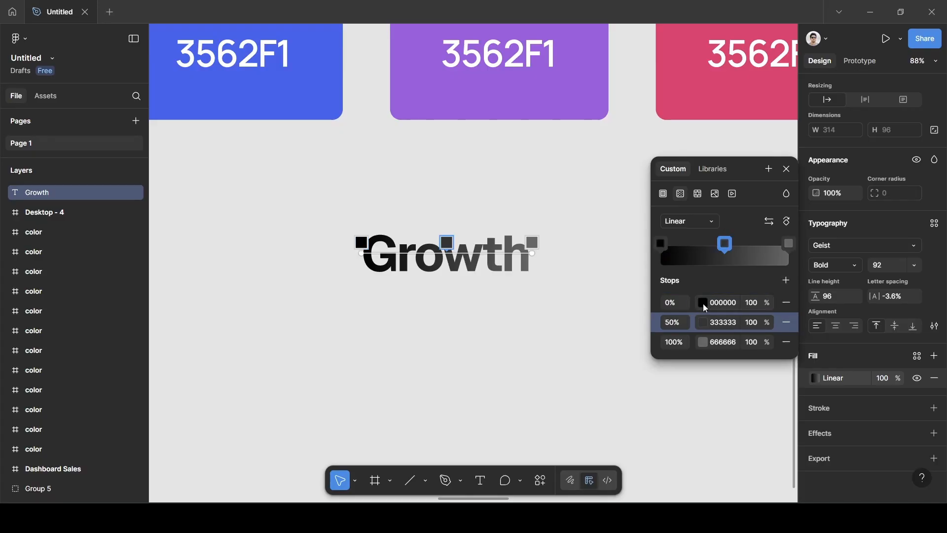
- Set the gradient's 0% stop to 3562F1 and its 50% stop to A25DE2 by sampling the blue and purple swatches
left_click(703, 303)
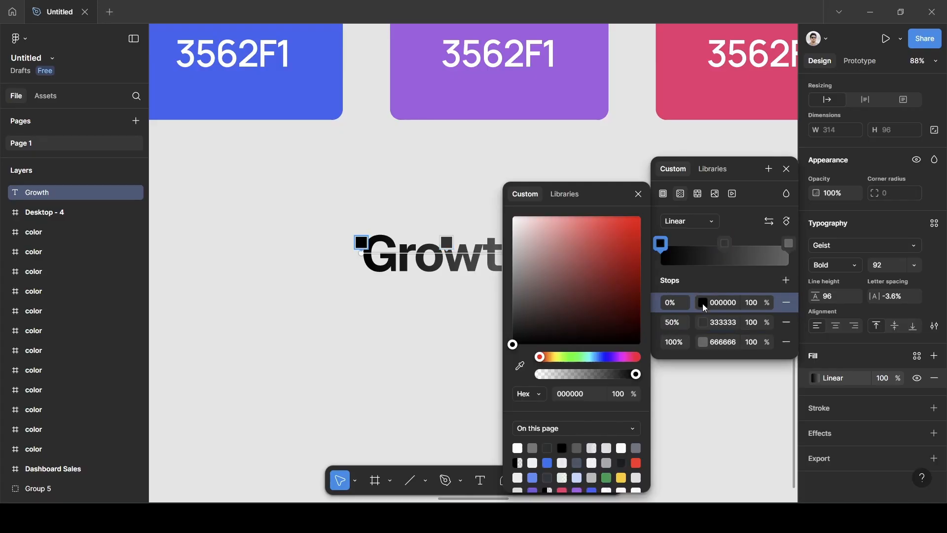
left_click(519, 369)
scroll(395, 321, "down", 5)
left_click(367, 256)
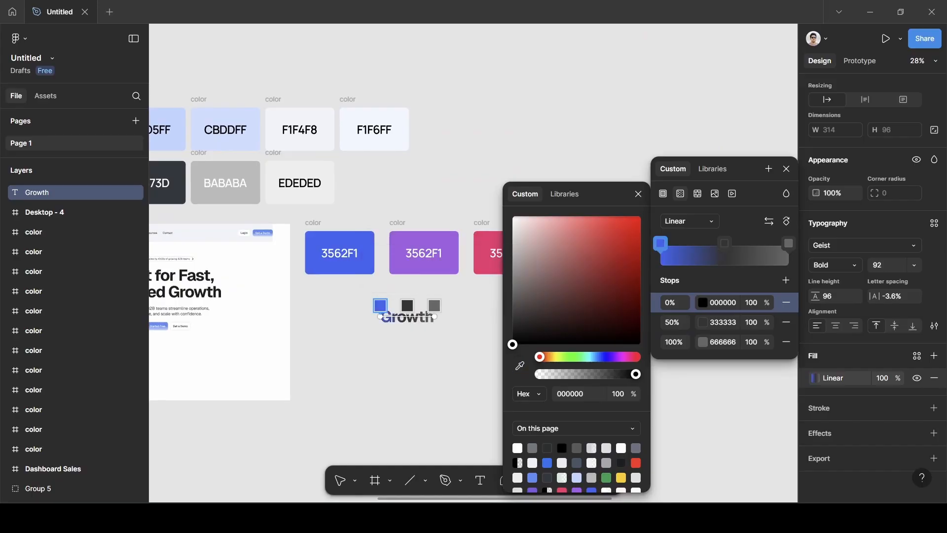
left_click(703, 323)
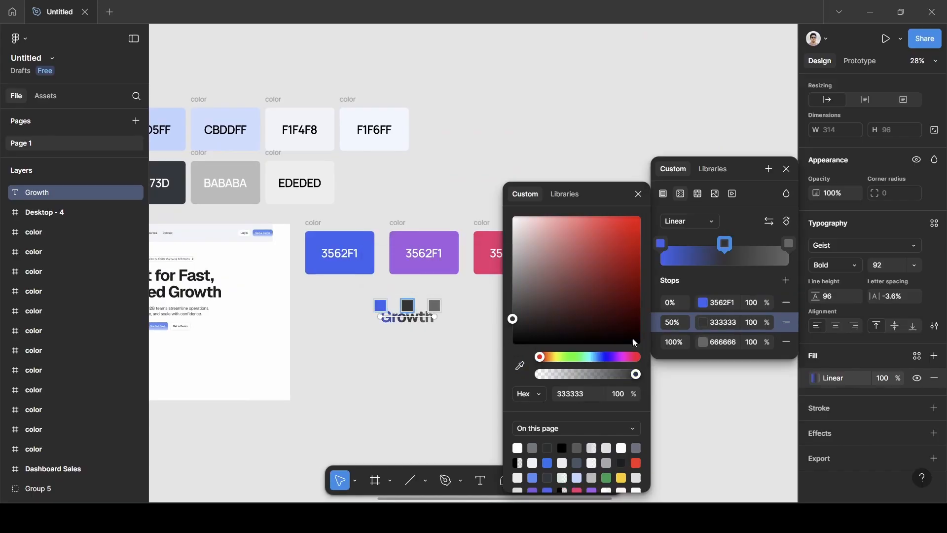
left_click(520, 366)
left_click(452, 239)
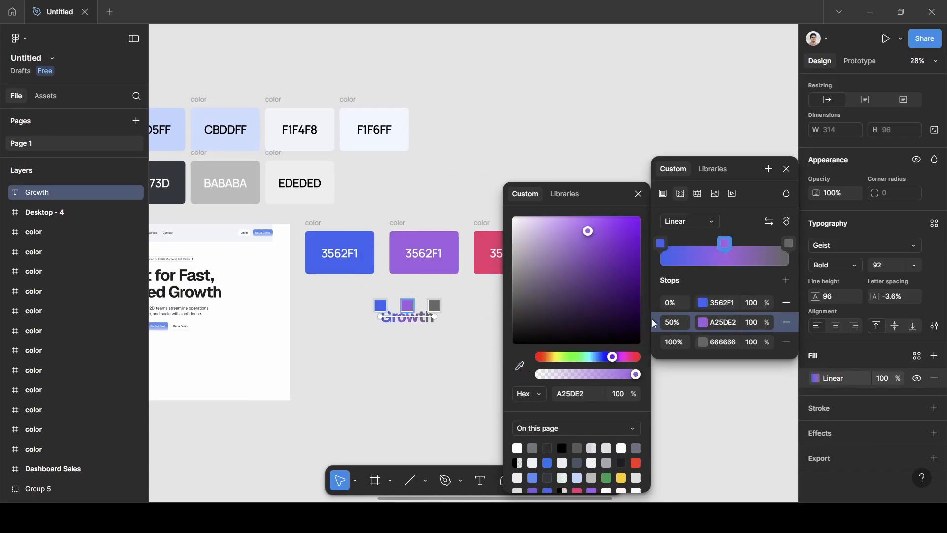
- Set the gradient's 100% stop to F2326F by sampling the pink swatch, and close the color pickers
left_click(700, 342)
left_click(519, 366)
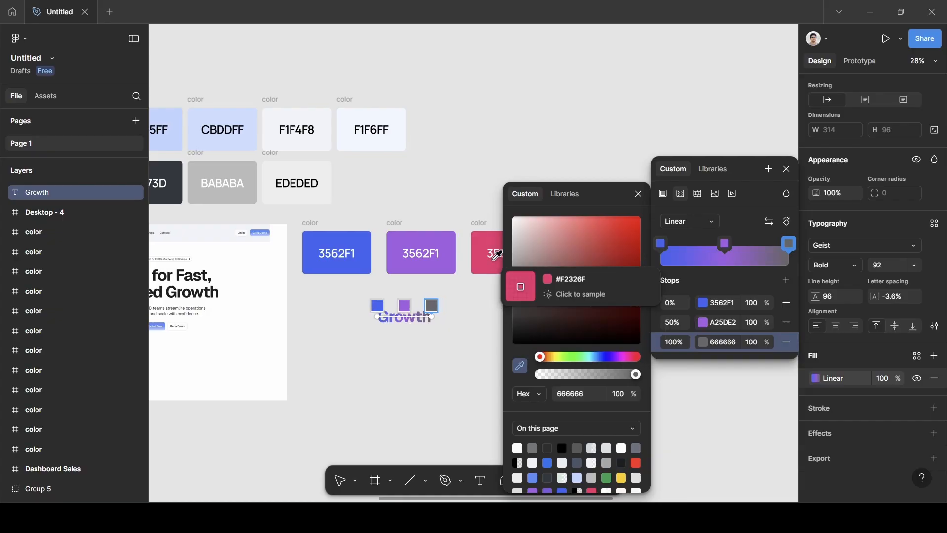
scroll(498, 254, "right", 3)
left_click(469, 239)
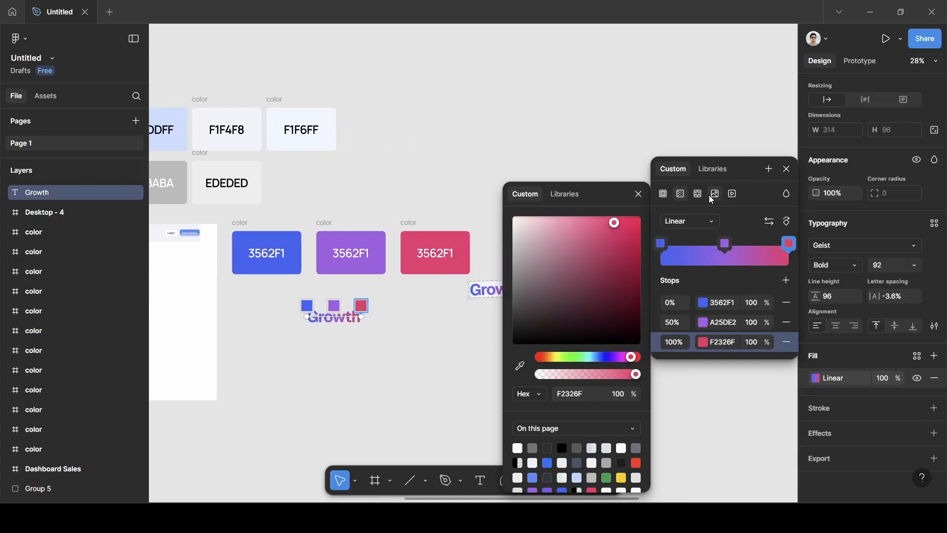
left_click(637, 195)
left_click(787, 170)
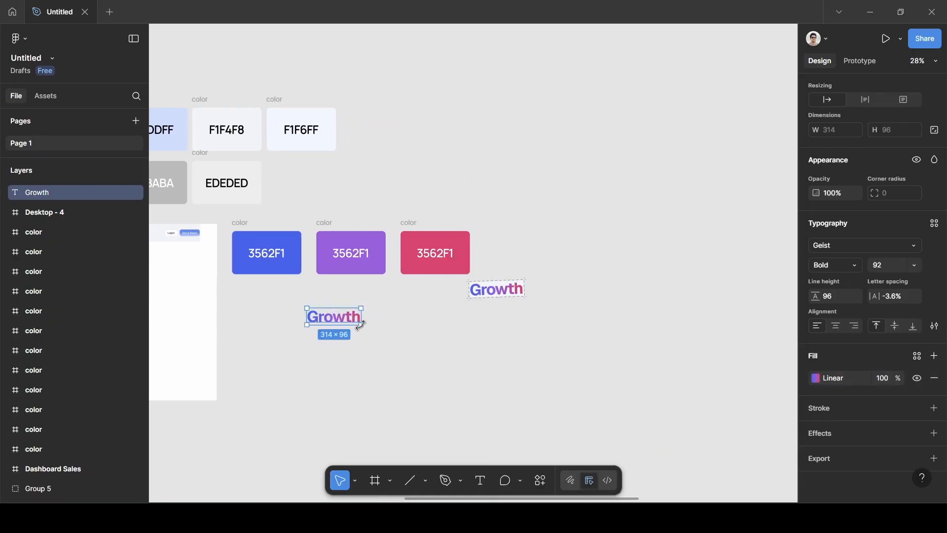
- Wrap the gradient "Growth" text in an auto layout frame with horizontal and vertical padding of 0
scroll(360, 320, "up", 6)
scroll(345, 324, "left", 2)
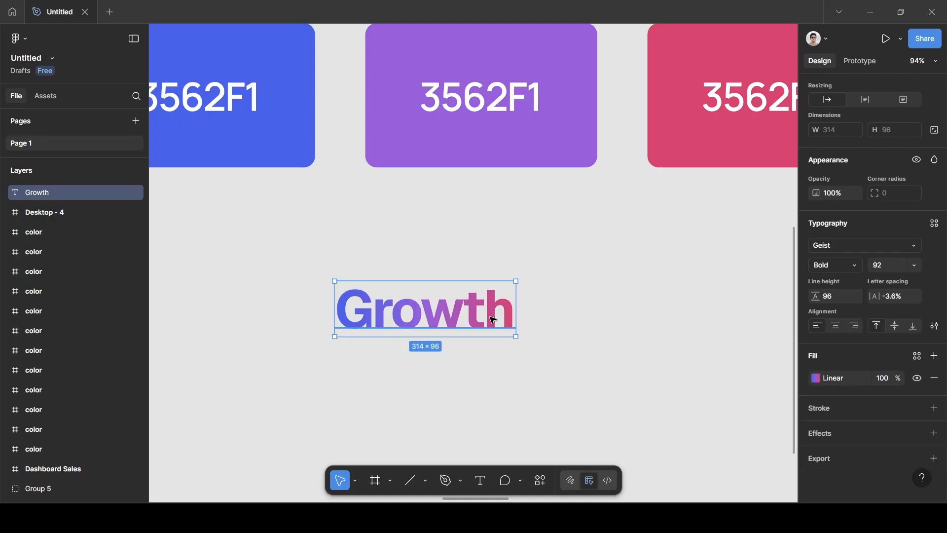
key("shift")
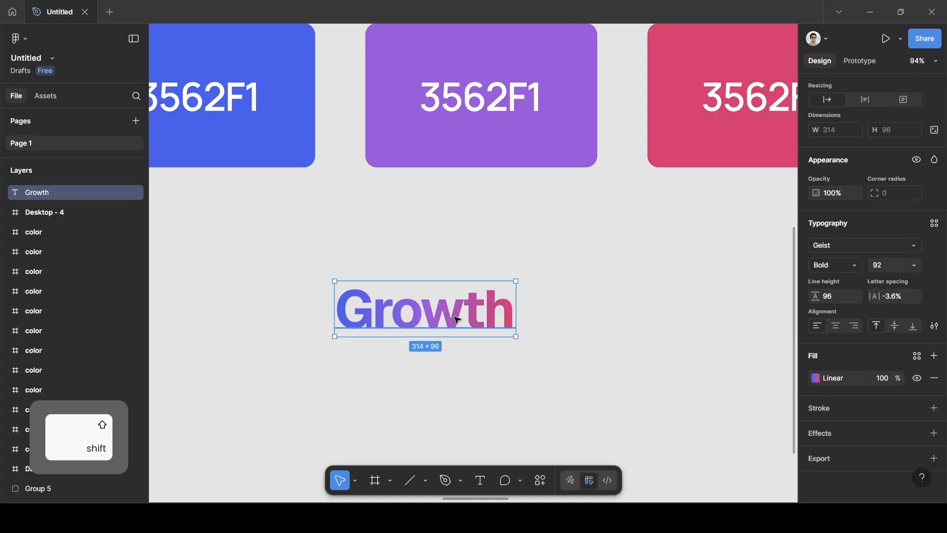
key("shift+a")
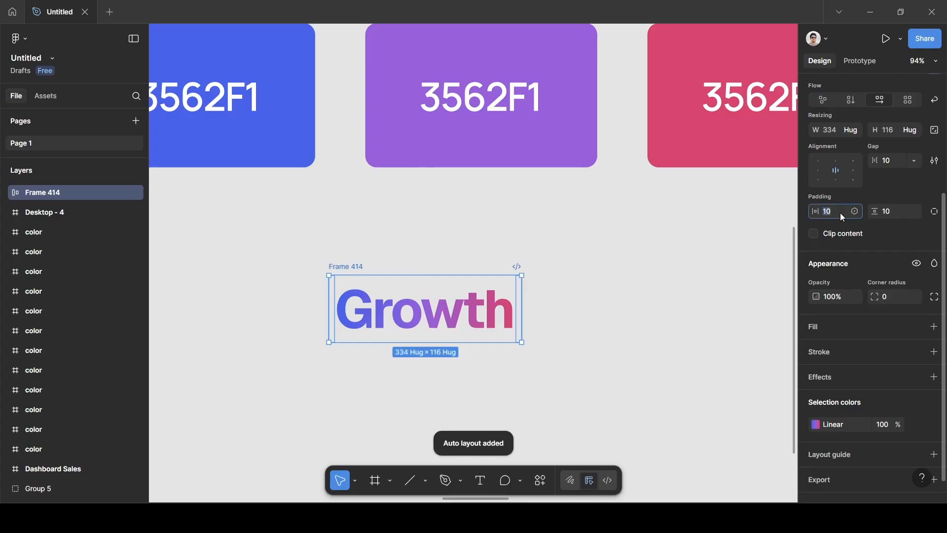
key("BackSpace")
type("0")
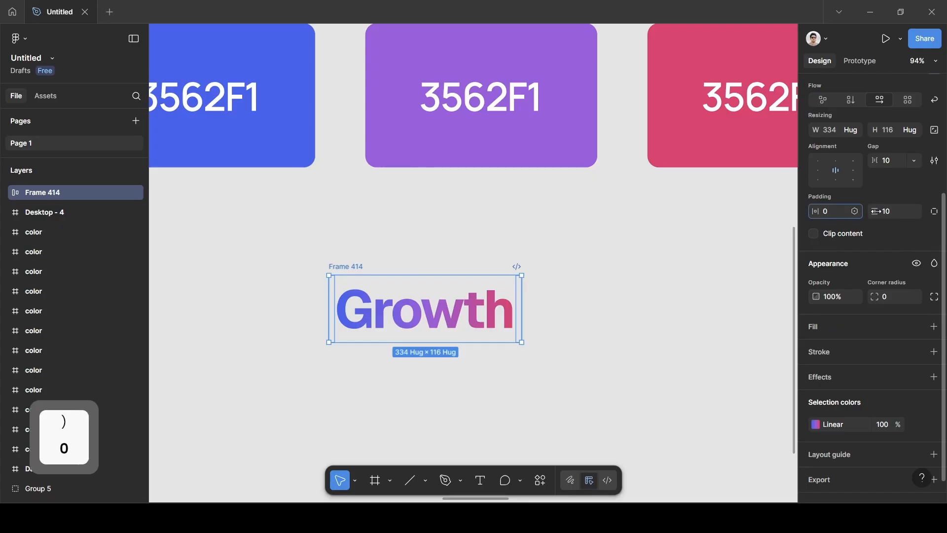
left_click(889, 213)
key("BackSpace")
type("0")
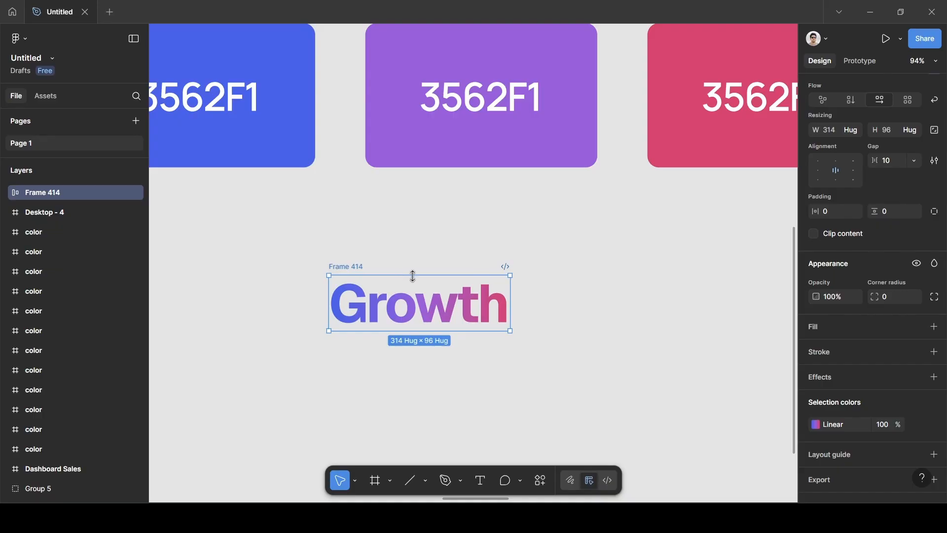
- Add a solid fill to the frame around the gradient "Growth" text and sample F1F6FF from the light blue swatch
left_click(844, 324)
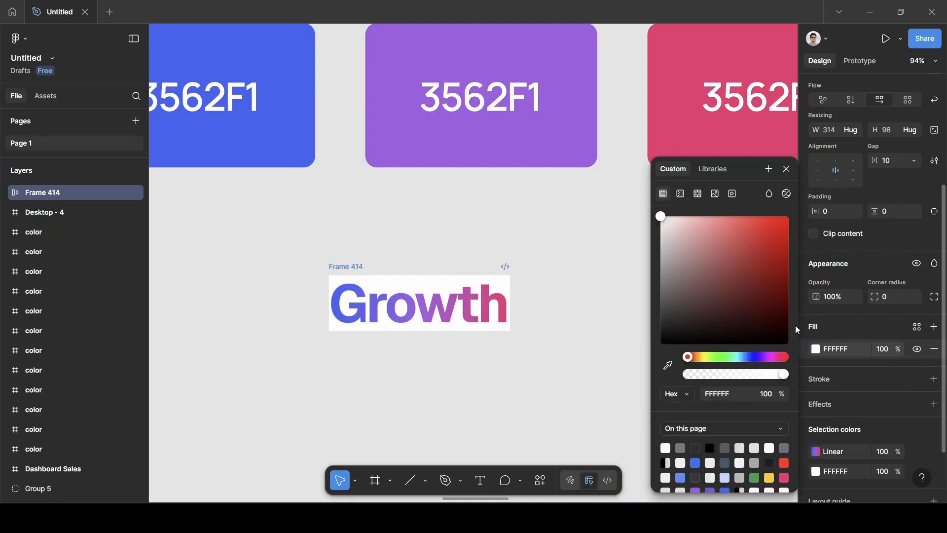
left_click(668, 365)
scroll(481, 358, "down", 5)
scroll(493, 340, "up", 4)
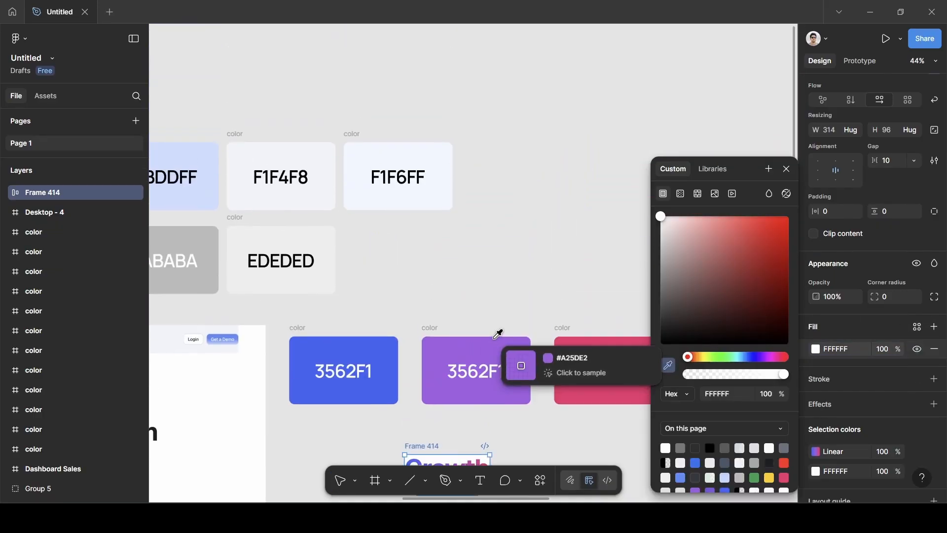
scroll(499, 335, "up", 2)
left_click(416, 183)
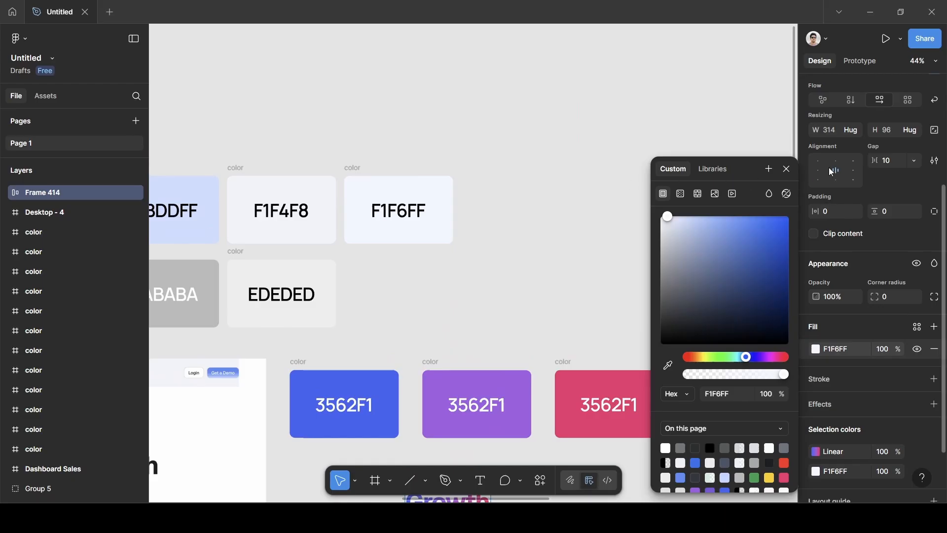
left_click(787, 168)
left_click(425, 326)
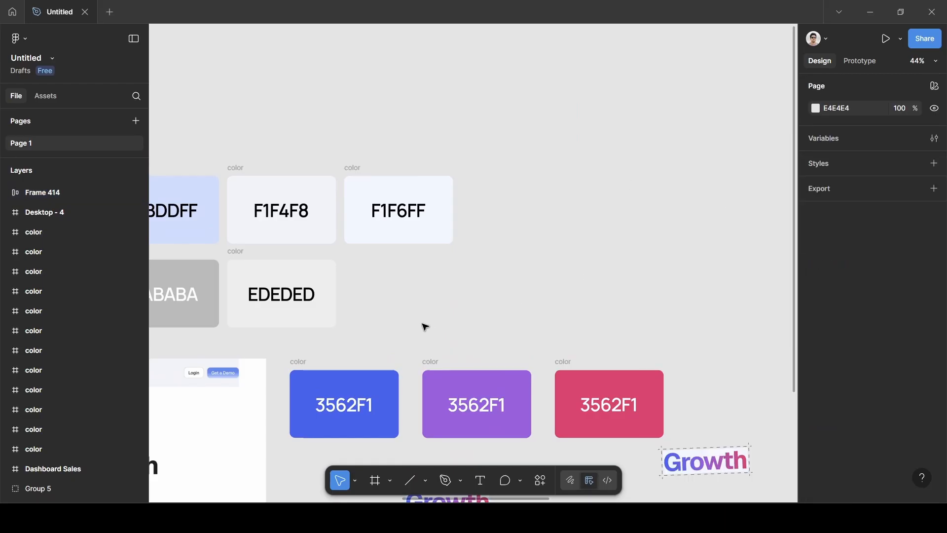
- Compare the filled "Growth" frame with the tilted reference label, examining the reference's dashed border and the gap around its background
scroll(425, 327, "down", 5)
scroll(425, 326, "up", 8)
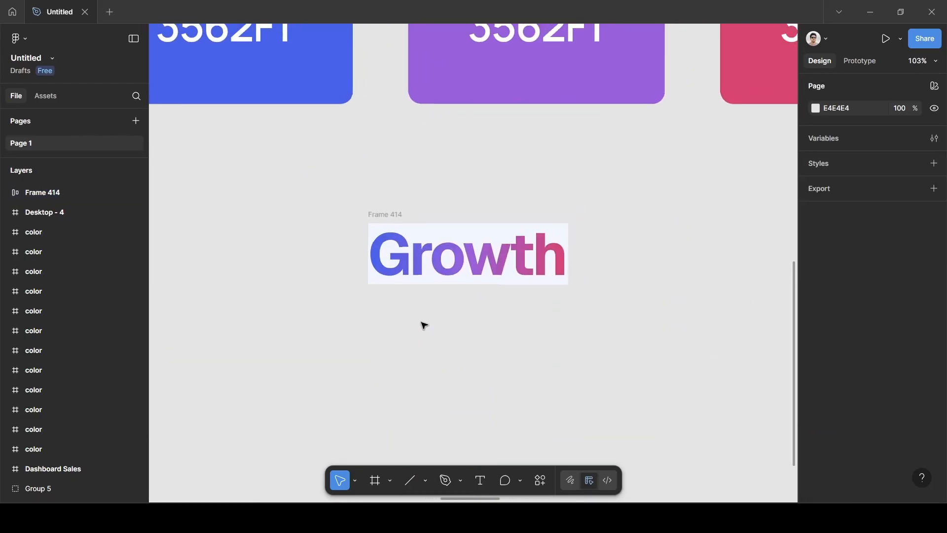
scroll(424, 326, "up", 1)
scroll(424, 326, "right", 1)
scroll(356, 300, "up", 5)
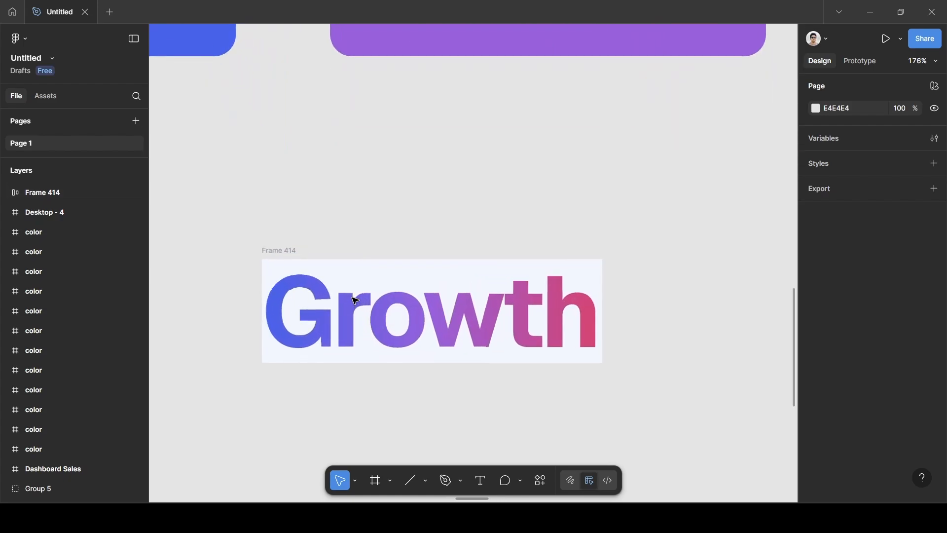
scroll(355, 300, "down", 5)
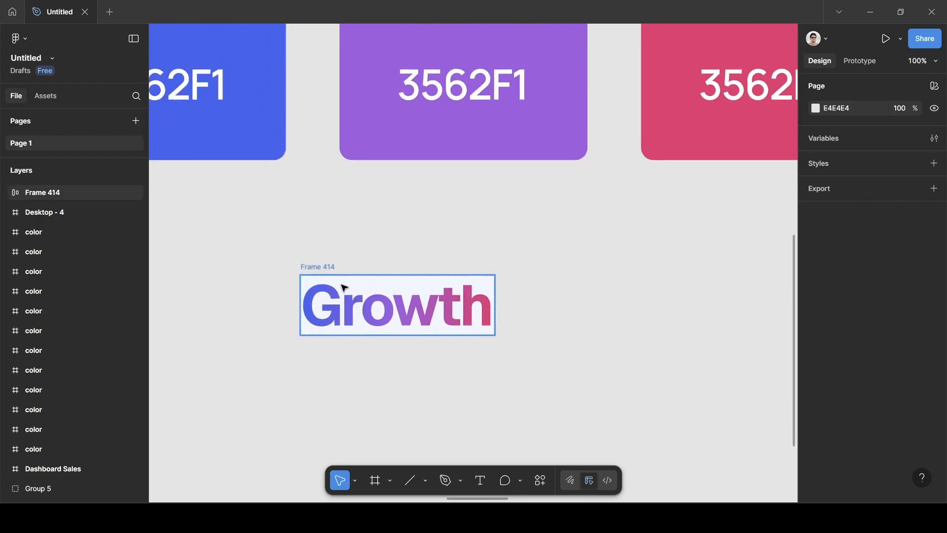
scroll(345, 287, "up", 3)
scroll(342, 286, "right", 2)
scroll(222, 329, "down", 3)
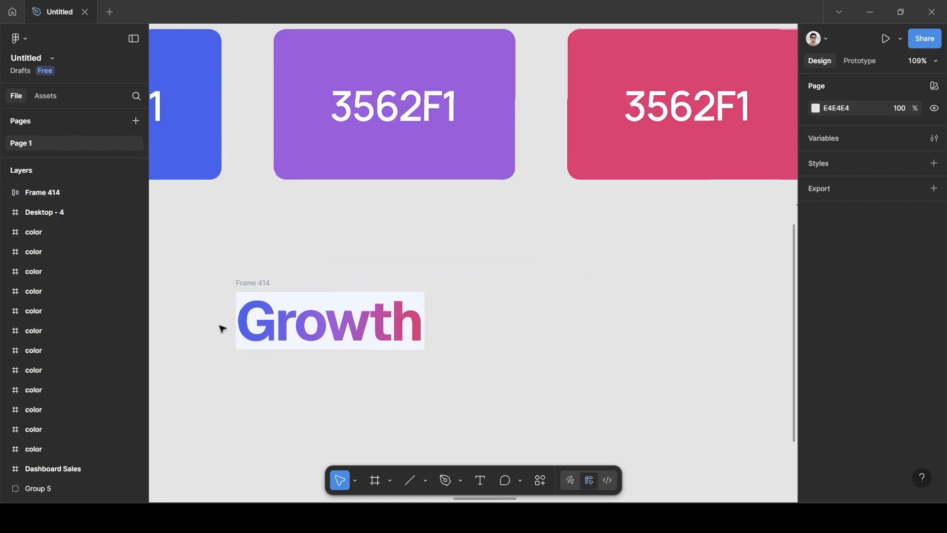
scroll(222, 329, "down", 3)
scroll(536, 337, "right", 4)
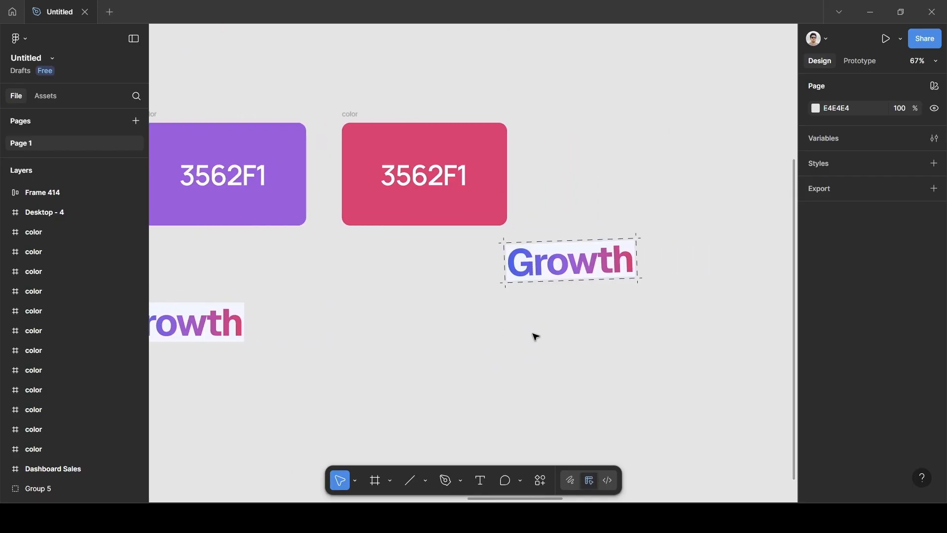
scroll(530, 335, "up", 6)
scroll(530, 335, "up", 4)
scroll(530, 335, "left", 2)
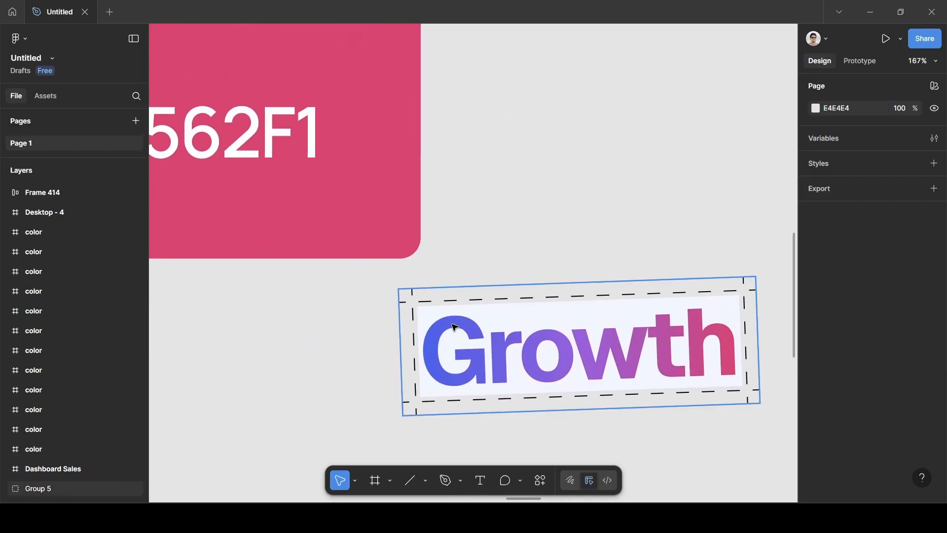
scroll(452, 326, "up", 5)
scroll(438, 325, "down", 3)
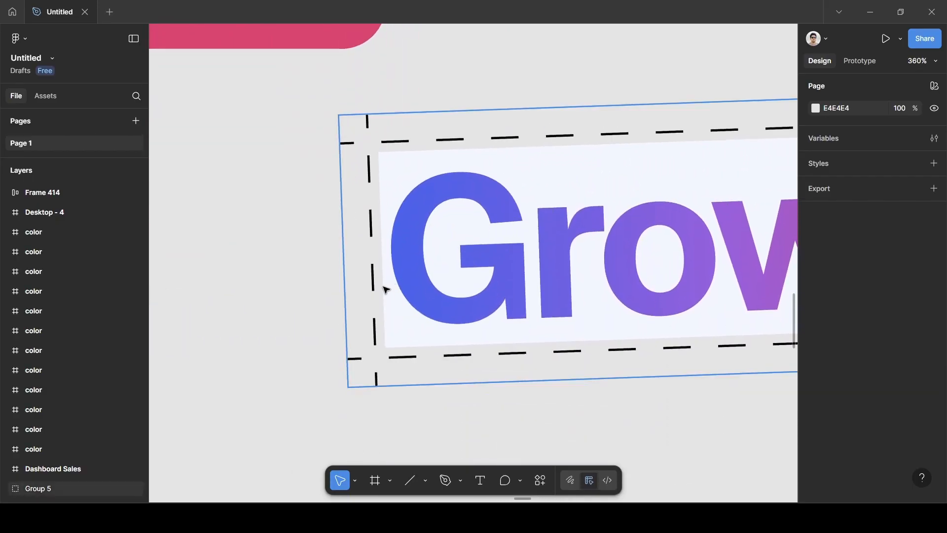
scroll(381, 290, "up", 4)
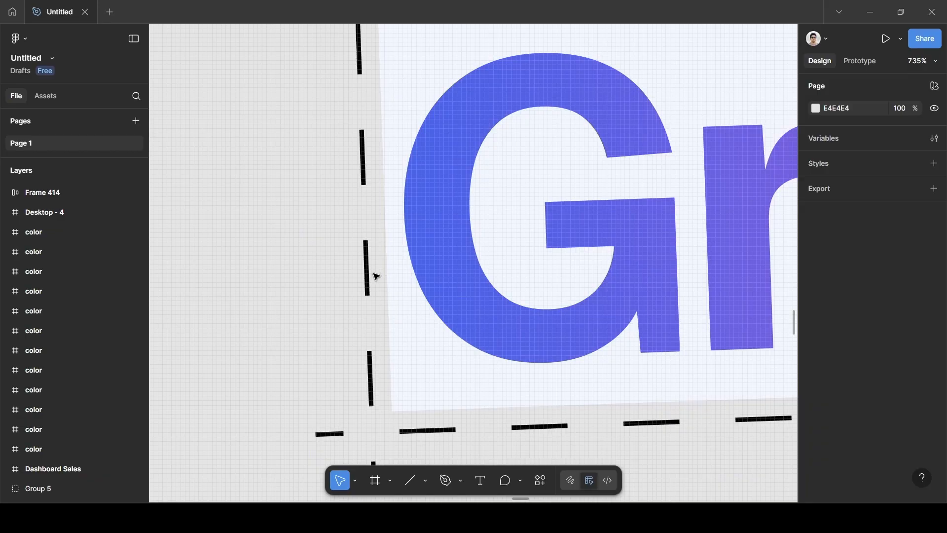
scroll(377, 277, "down", 9)
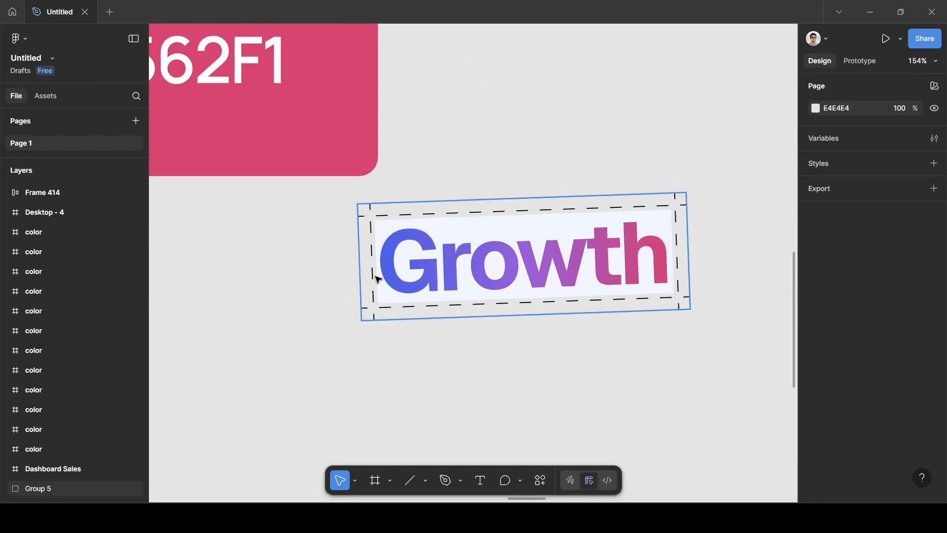
scroll(379, 280, "left", 15)
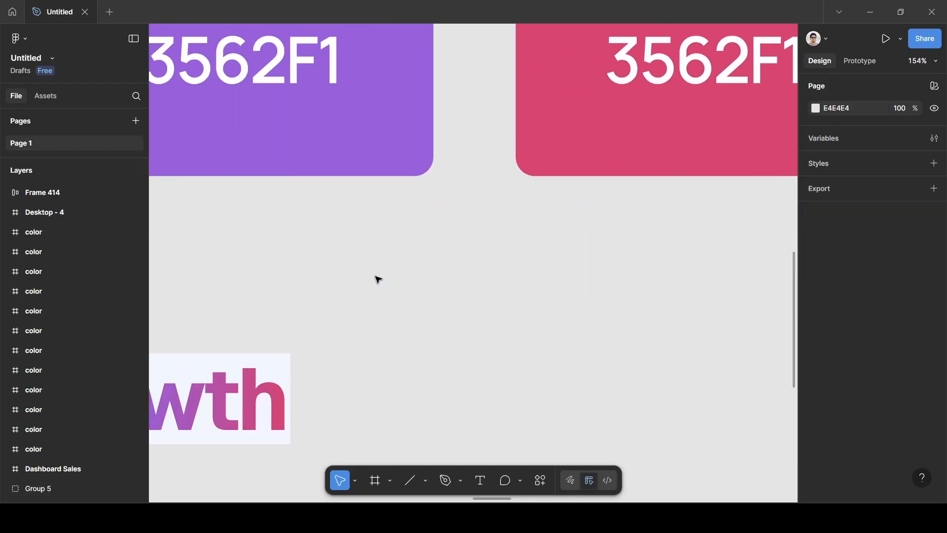
scroll(378, 279, "left", 1)
scroll(378, 280, "up", 1)
scroll(379, 279, "down", 4)
scroll(378, 280, "left", 2)
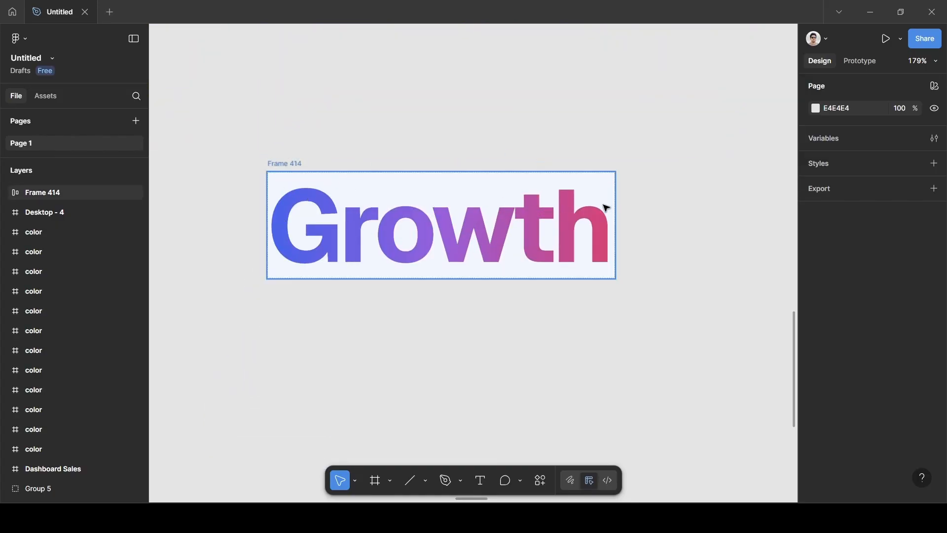
scroll(606, 208, "down", 5)
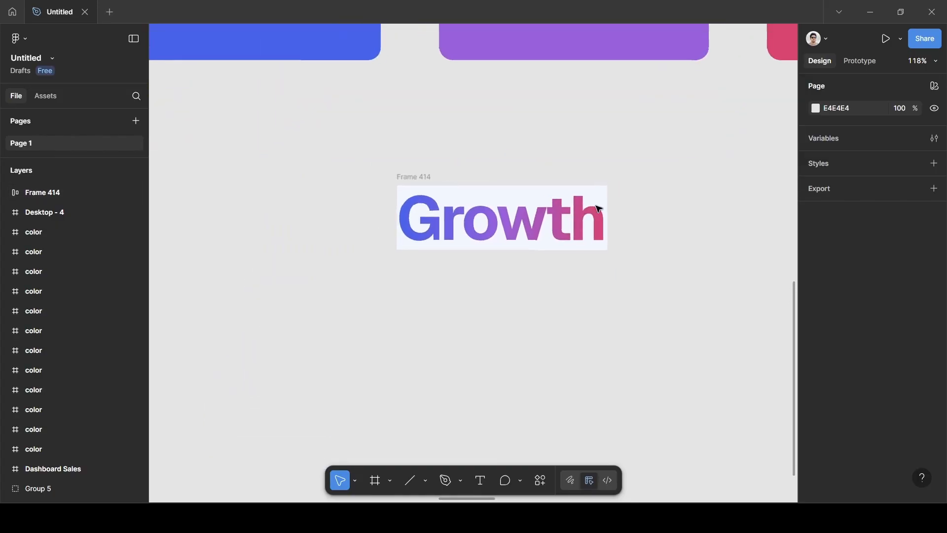
- Wrap the filled "Growth" frame in a new outer frame and add auto layout to that outer frame
left_click(432, 175)
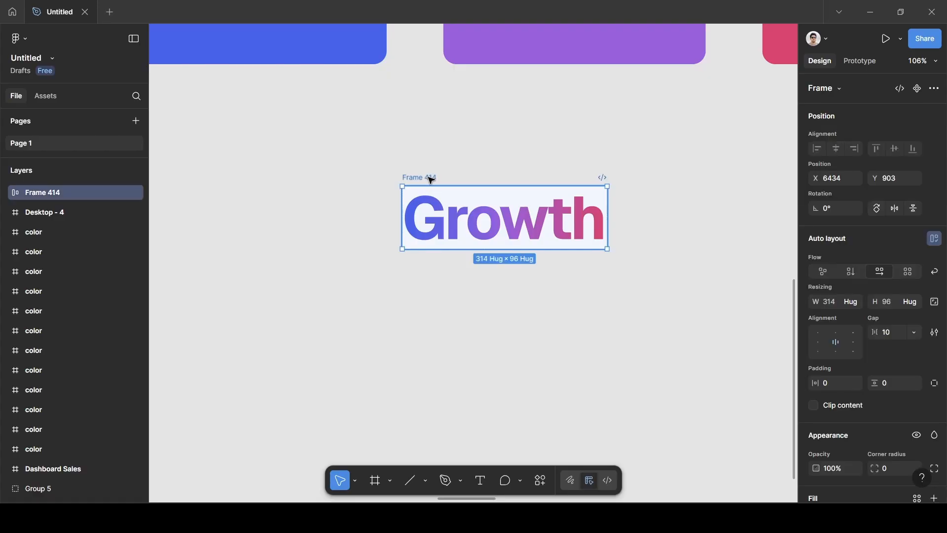
right_click(431, 180)
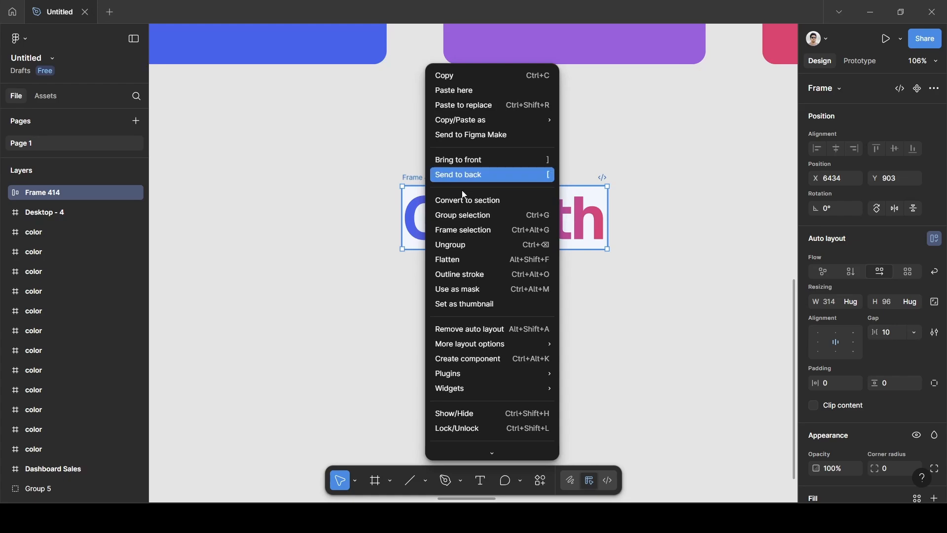
left_click(462, 236)
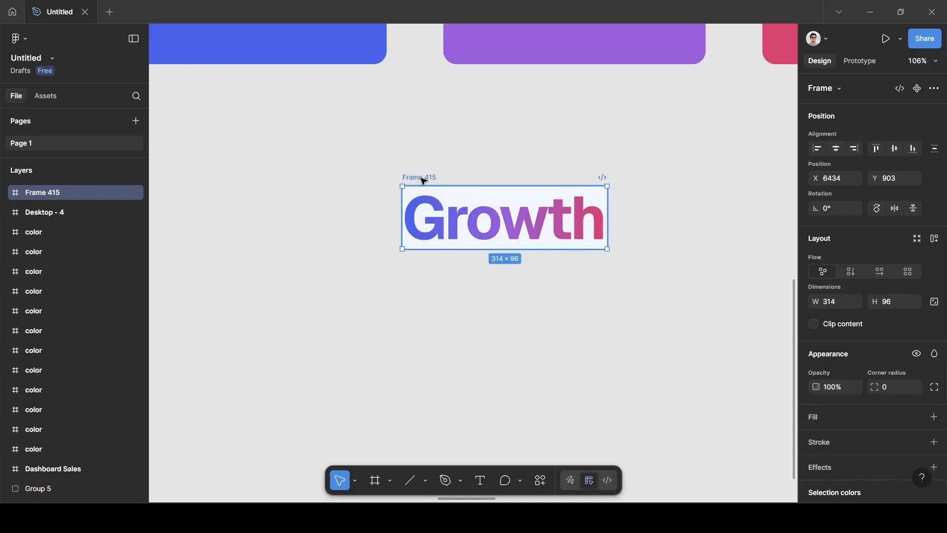
key("shift")
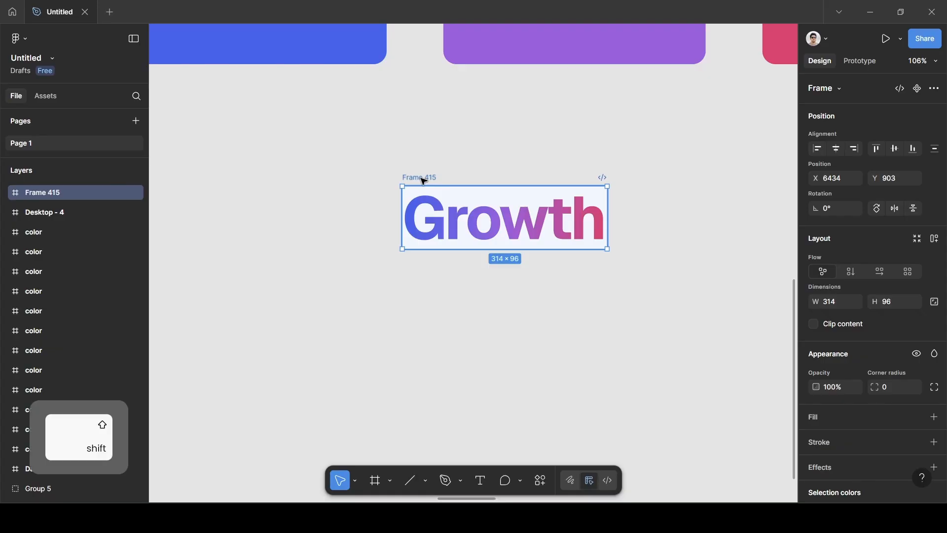
key("shift+a")
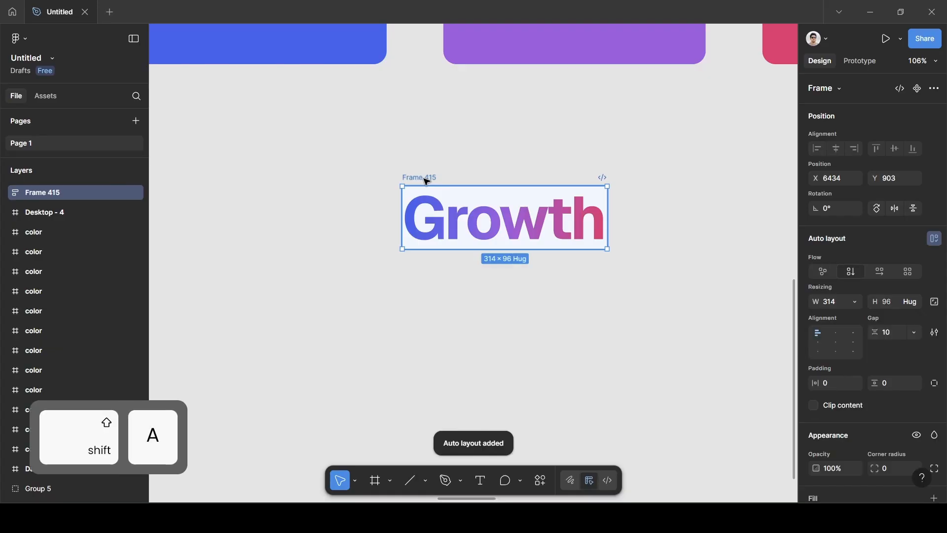
- Set the outer "Growth" frame's horizontal and vertical padding to 4
scroll(432, 181, "up", 5)
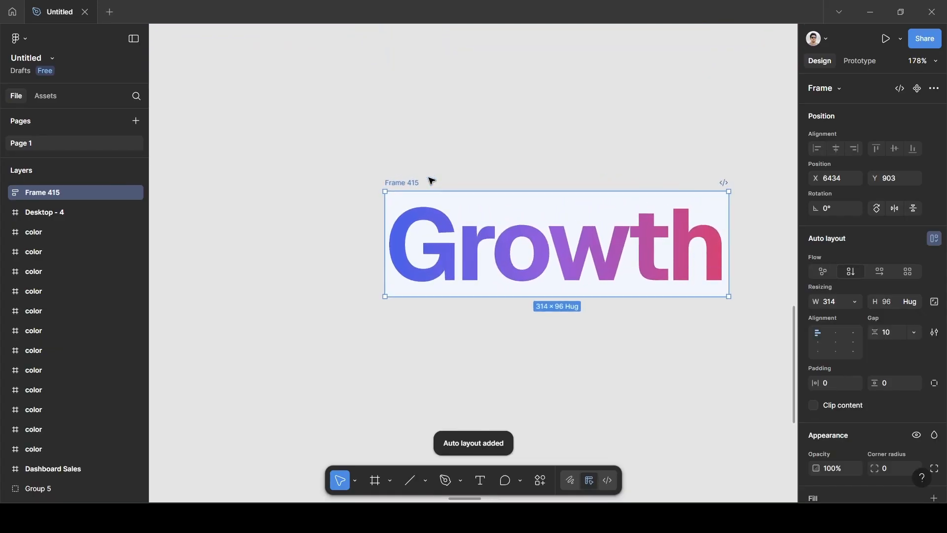
scroll(432, 180, "right", 3)
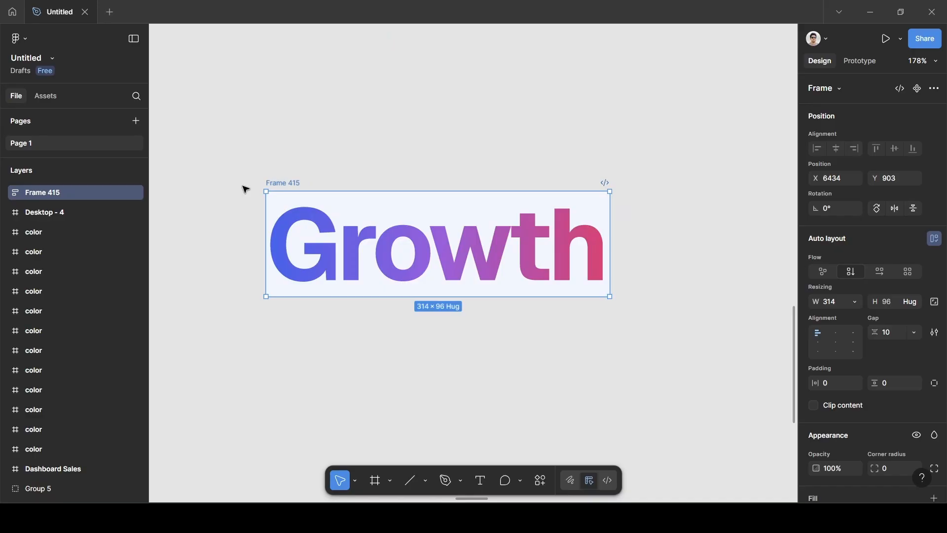
scroll(247, 188, "left", 2)
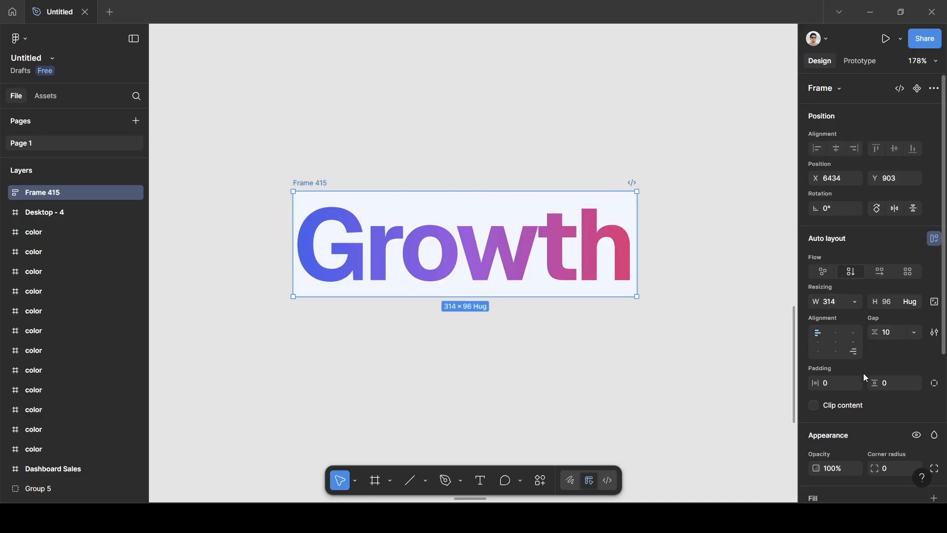
key("BackSpace")
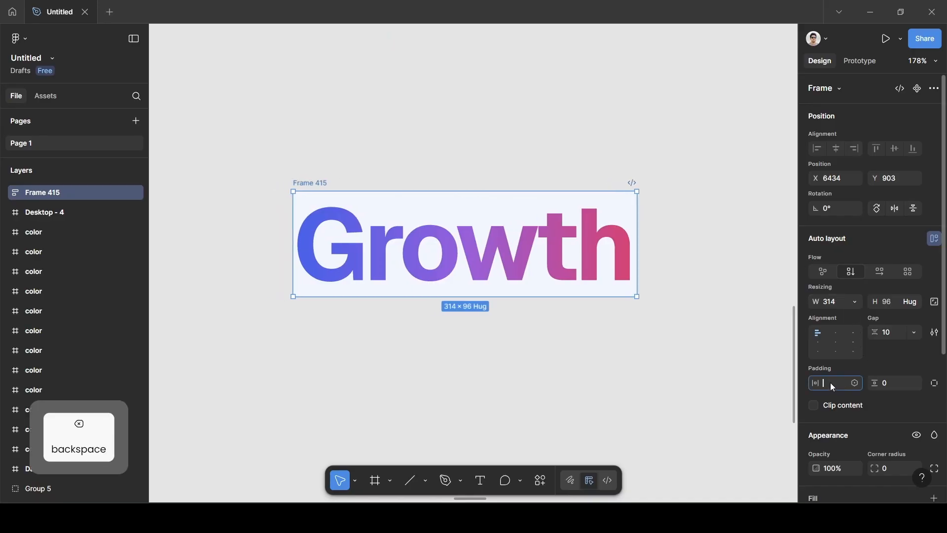
type("4")
left_click(900, 385)
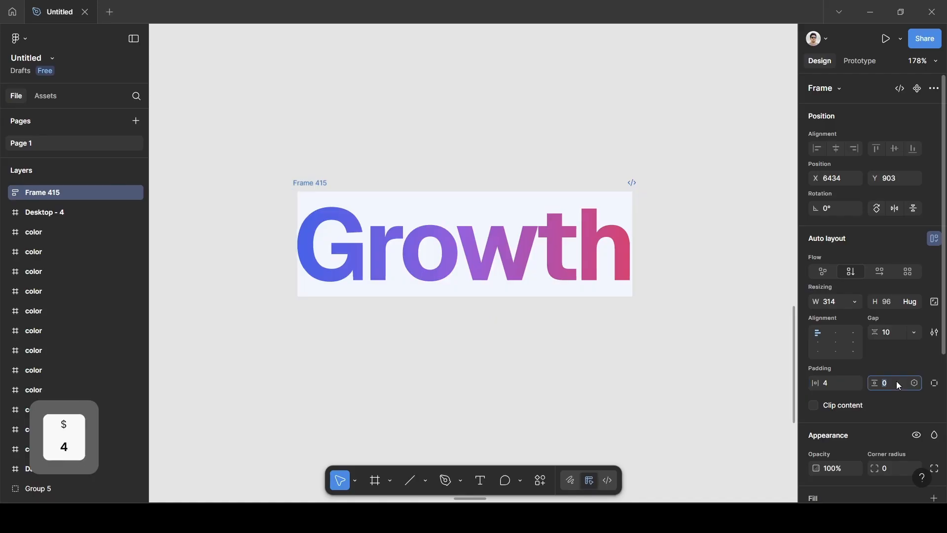
type("4")
- Set the width of the inner F1F6FF-filled "Growth" frame to hug its contents
scroll(292, 225, "up", 10)
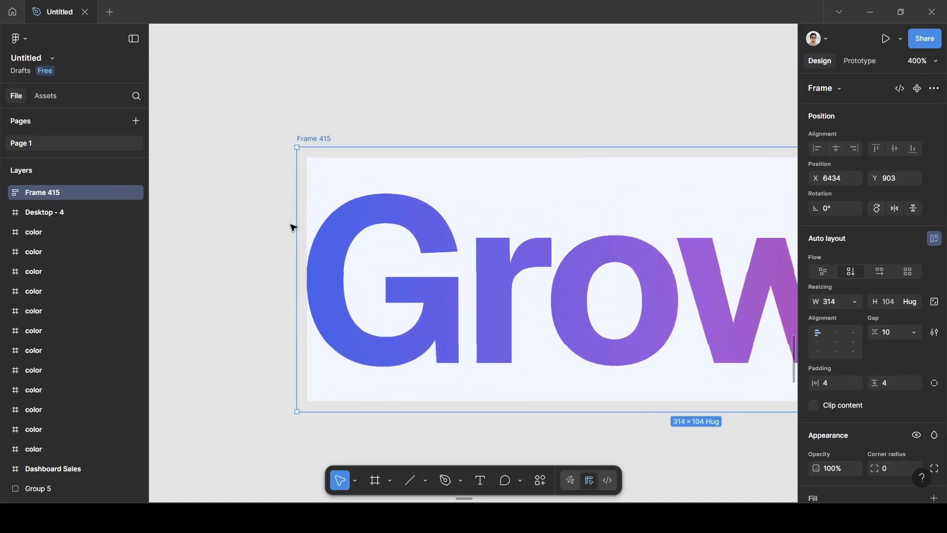
scroll(308, 200, "down", 10)
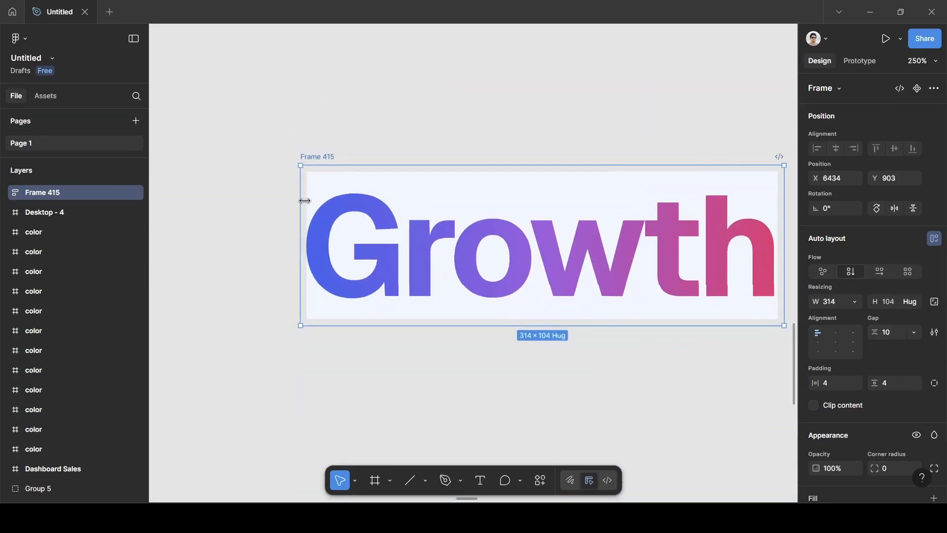
scroll(352, 301, "down", 4)
scroll(352, 301, "up", 8)
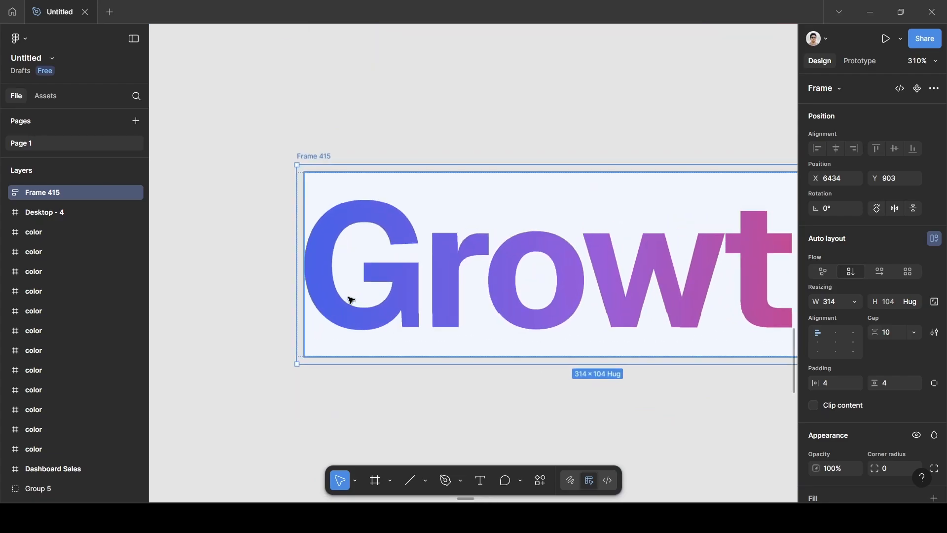
left_click(278, 230)
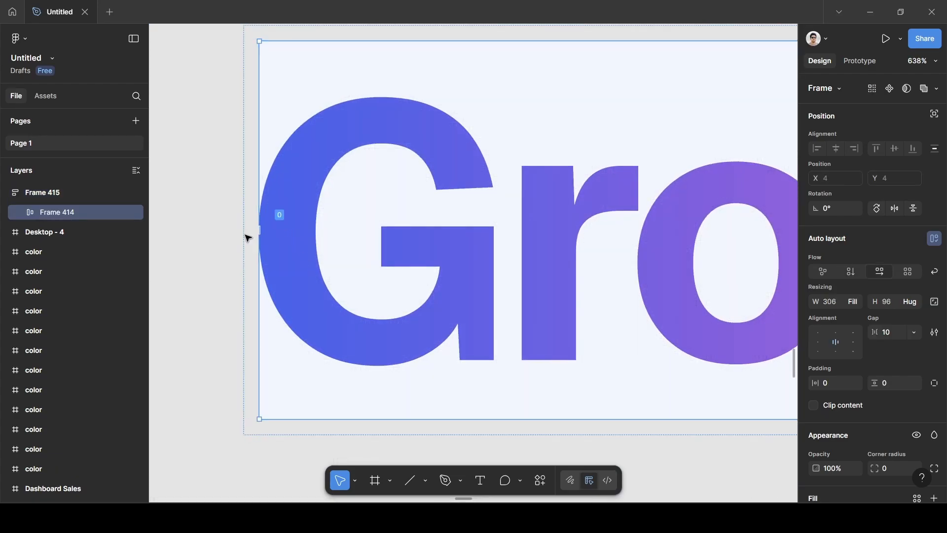
scroll(358, 245, "down", 4)
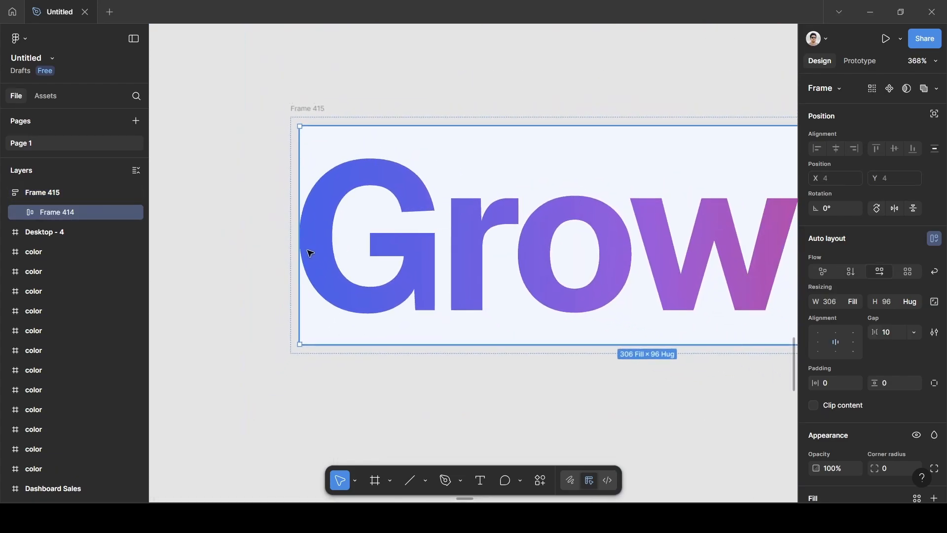
scroll(309, 251, "up", 5)
scroll(309, 233, "down", 1)
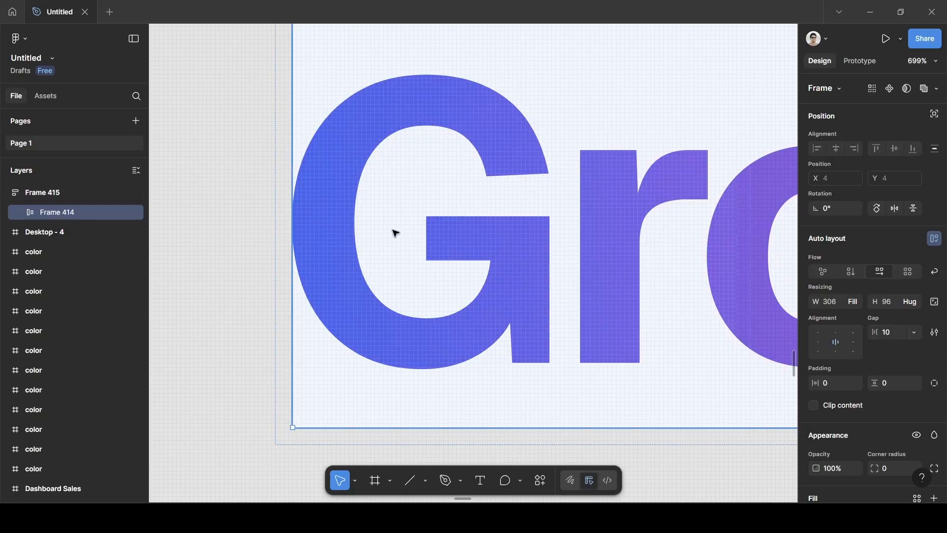
scroll(397, 236, "down", 5)
scroll(482, 231, "down", 3)
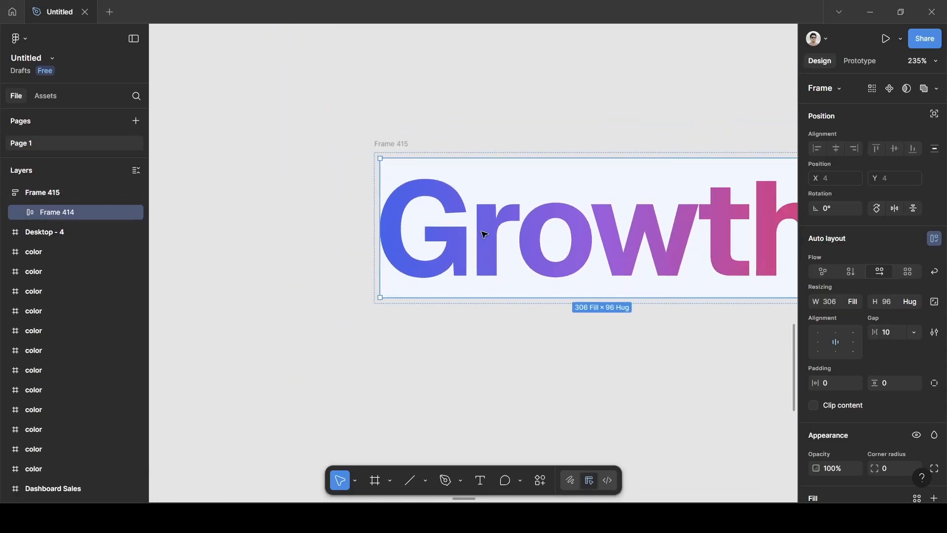
scroll(464, 239, "right", 3)
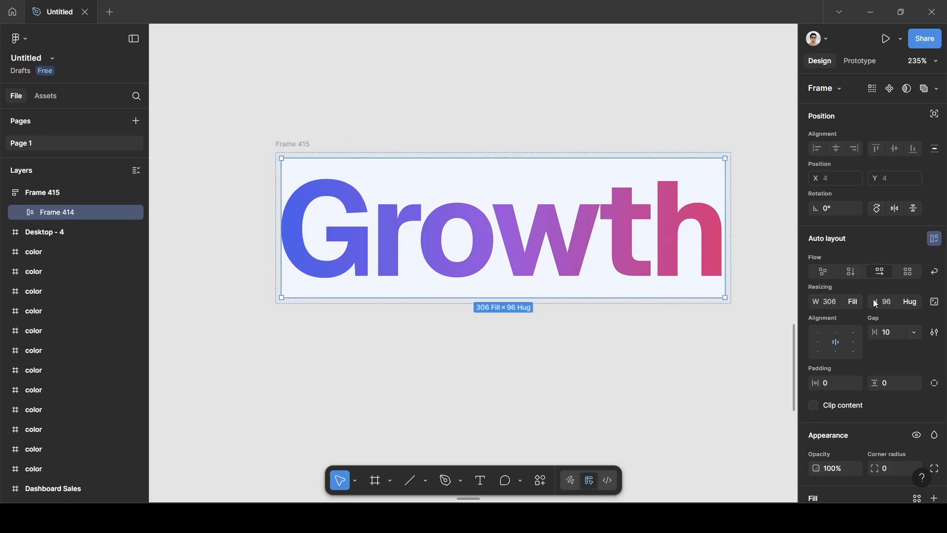
left_click(853, 306)
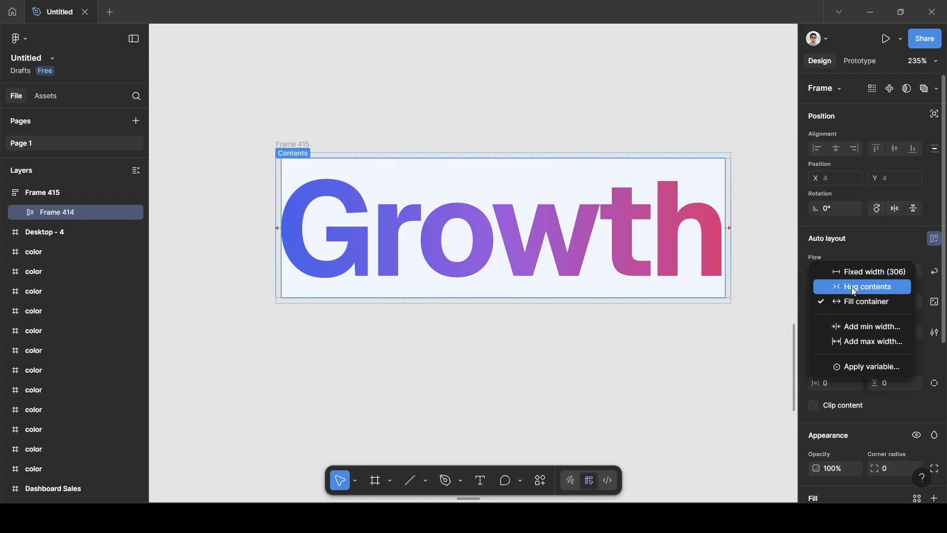
left_click(851, 288)
scroll(298, 270, "up", 5)
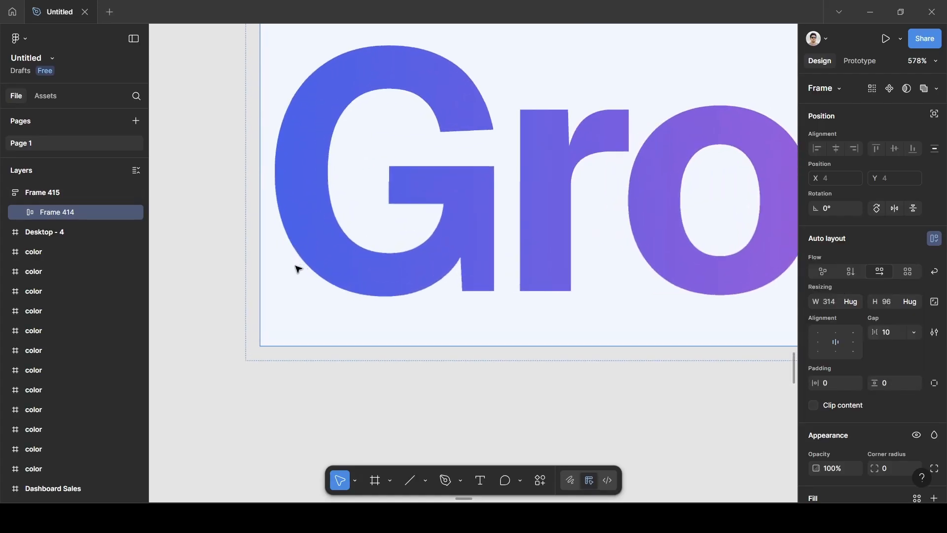
scroll(279, 188, "up", 1)
scroll(276, 173, "down", 6)
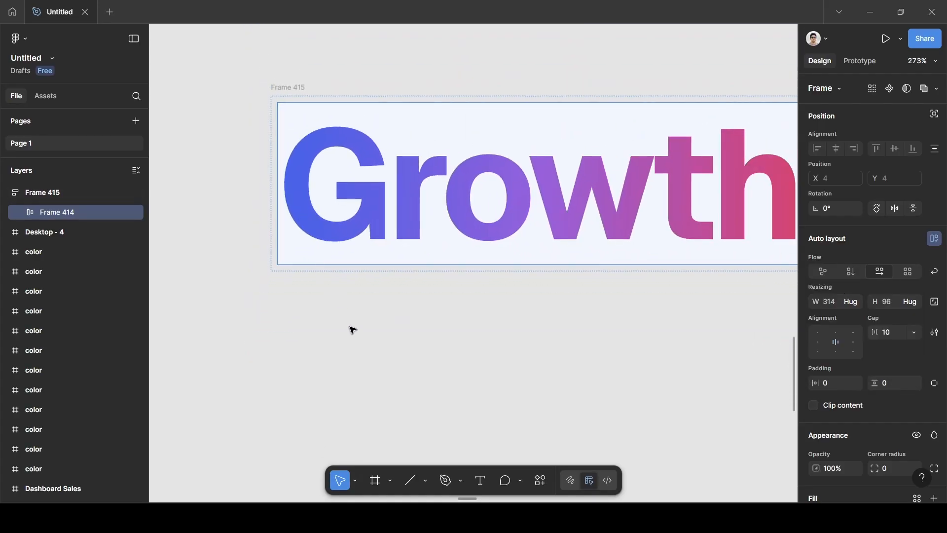
- Set the width of the outer "Growth" frame to hug its contents
left_click(351, 330)
scroll(334, 238, "down", 2)
left_click(327, 200)
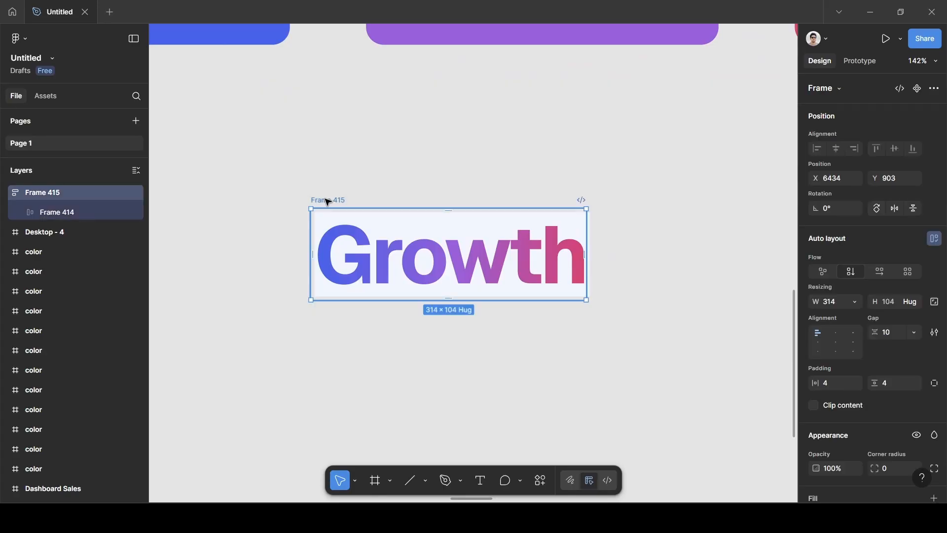
scroll(339, 247, "up", 3)
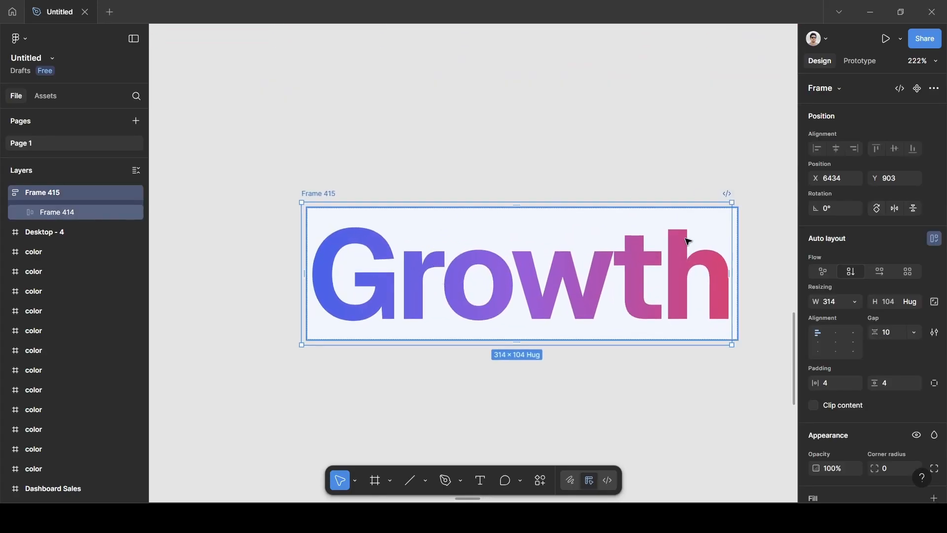
scroll(688, 241, "right", 3)
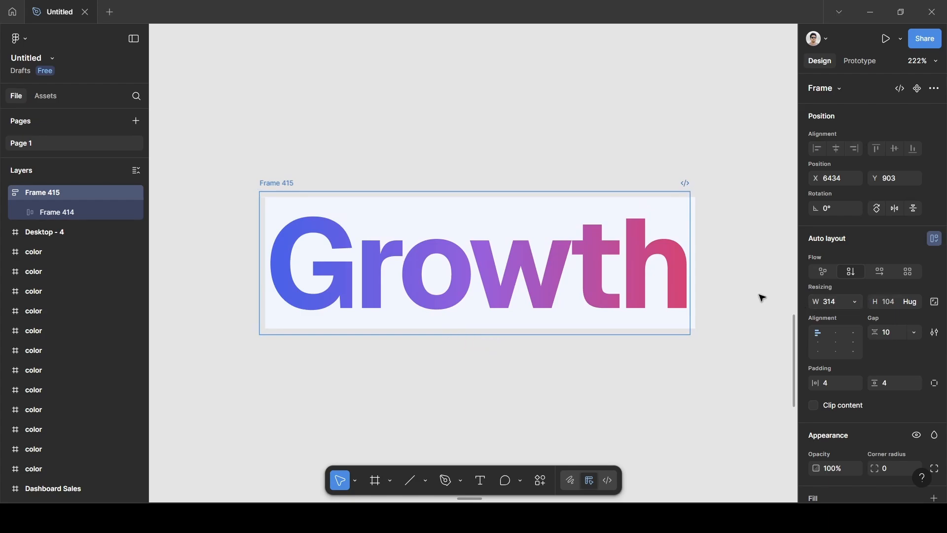
left_click(855, 301)
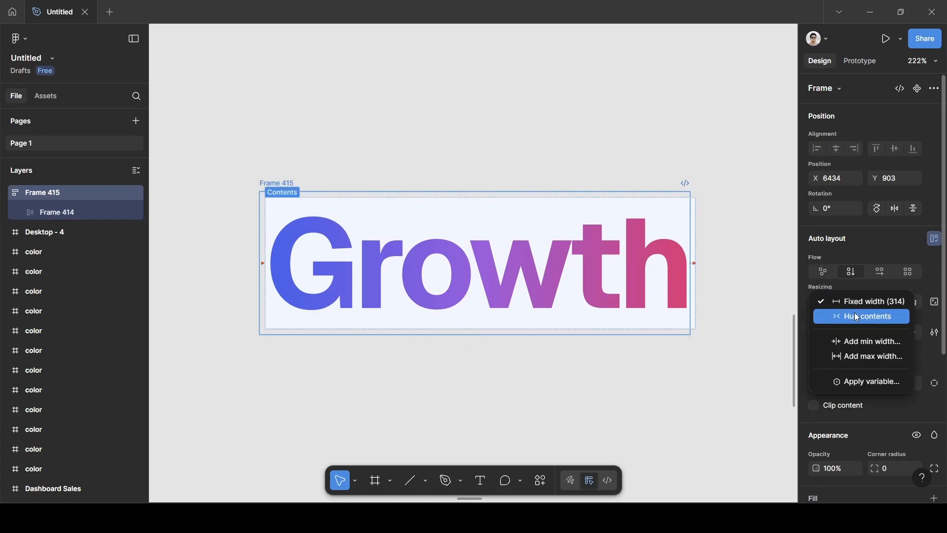
left_click(858, 318)
left_click(221, 159)
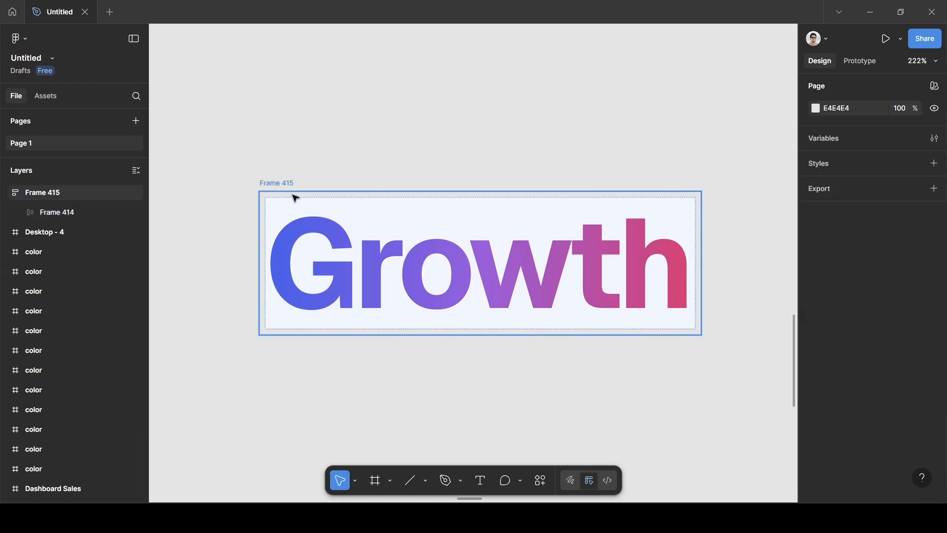
- Add a light grey C4C4C4 stroke to the outer "Growth" frame, leaving it without a fill
scroll(296, 196, "up", 4)
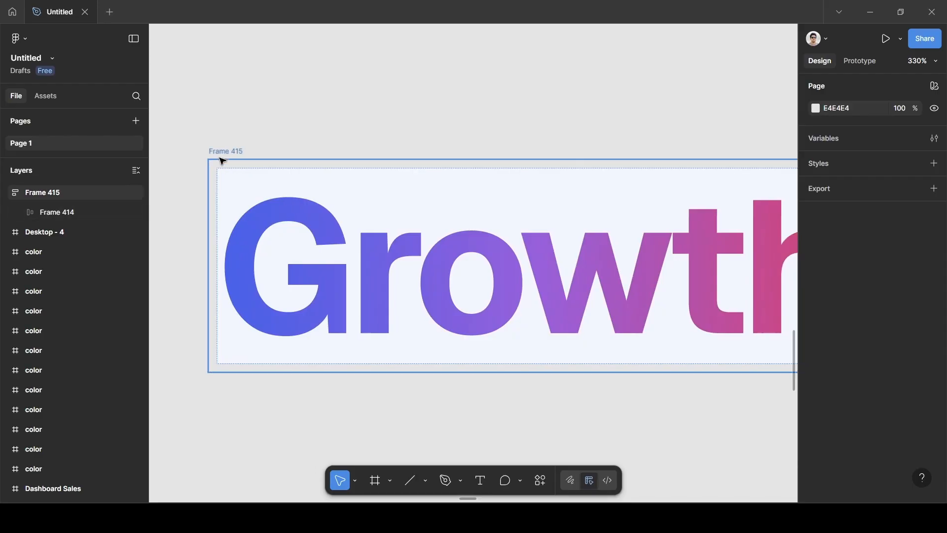
left_click(221, 150)
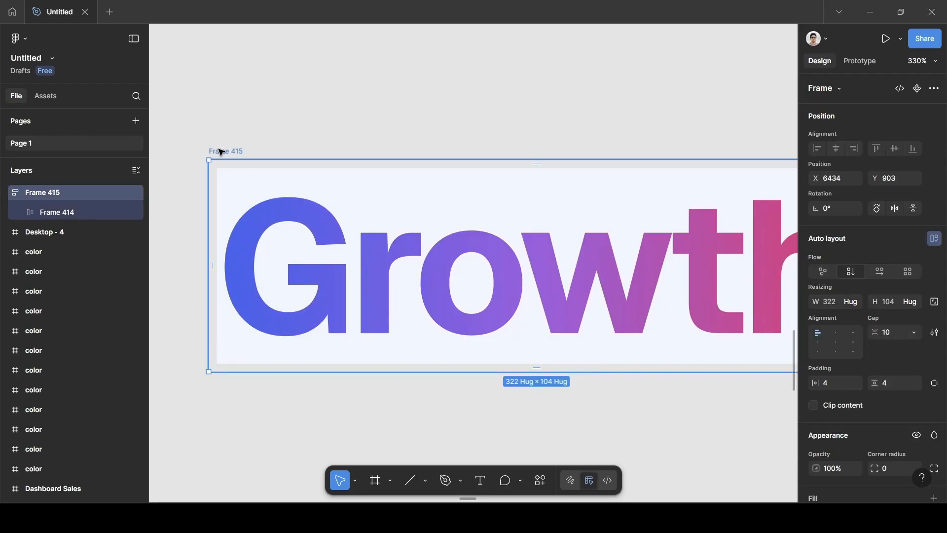
scroll(851, 410, "down", 1)
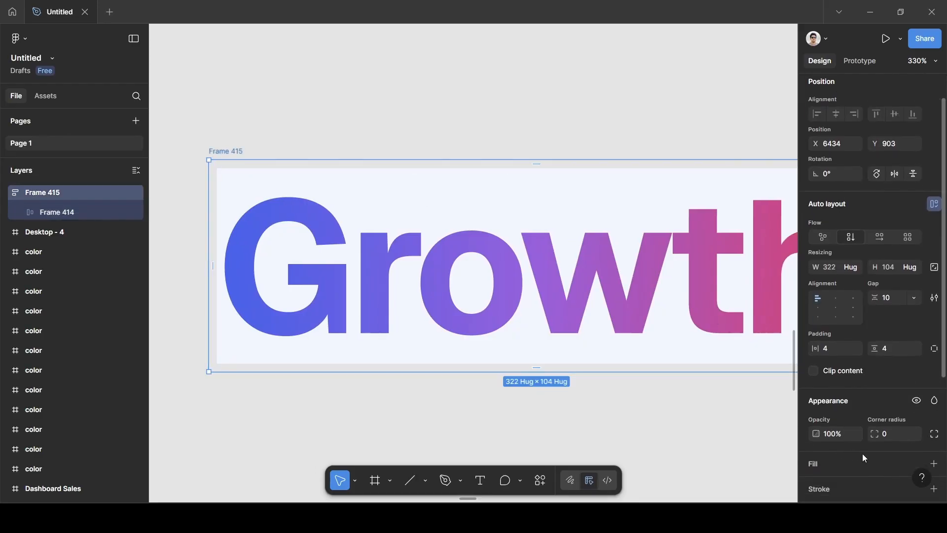
left_click(842, 461)
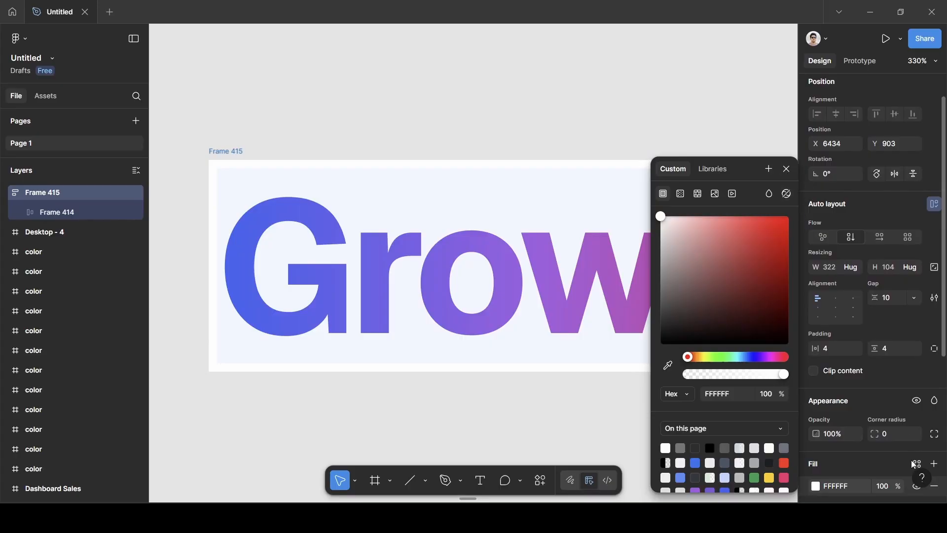
scroll(913, 459, "down", 3)
left_click(936, 361)
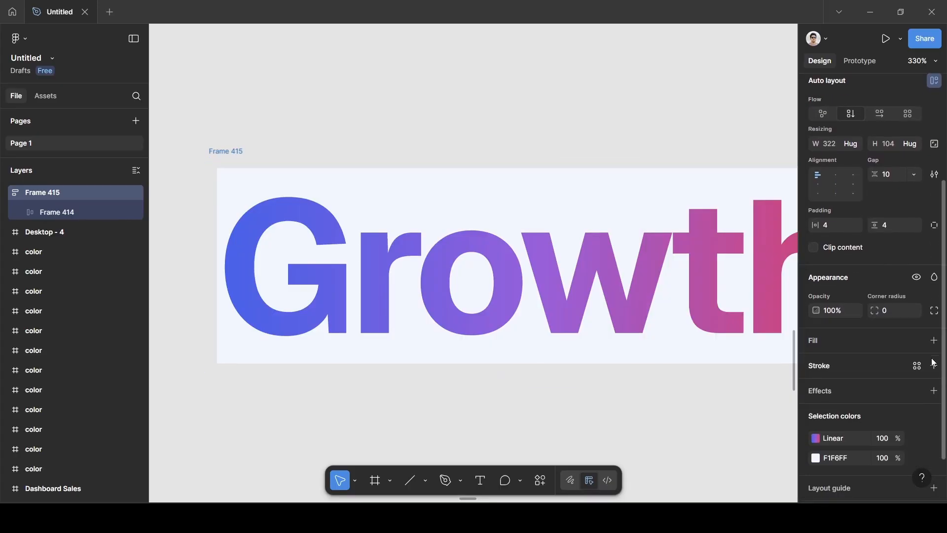
left_click(868, 368)
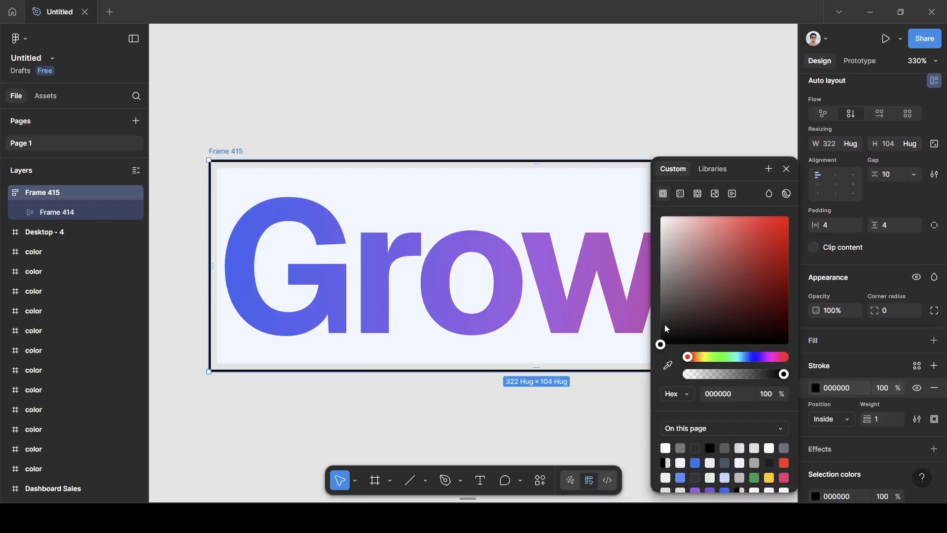
left_click_drag(665, 324, 625, 249)
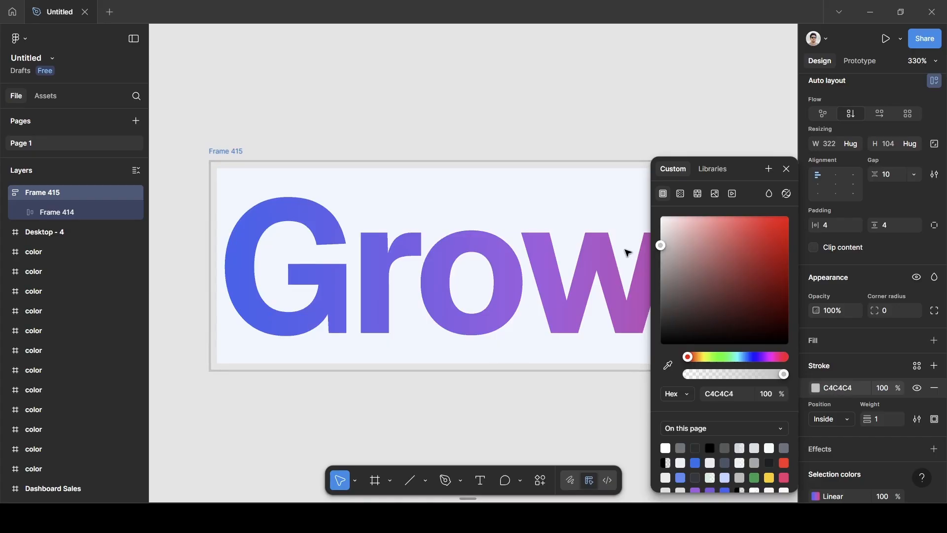
left_click(380, 105)
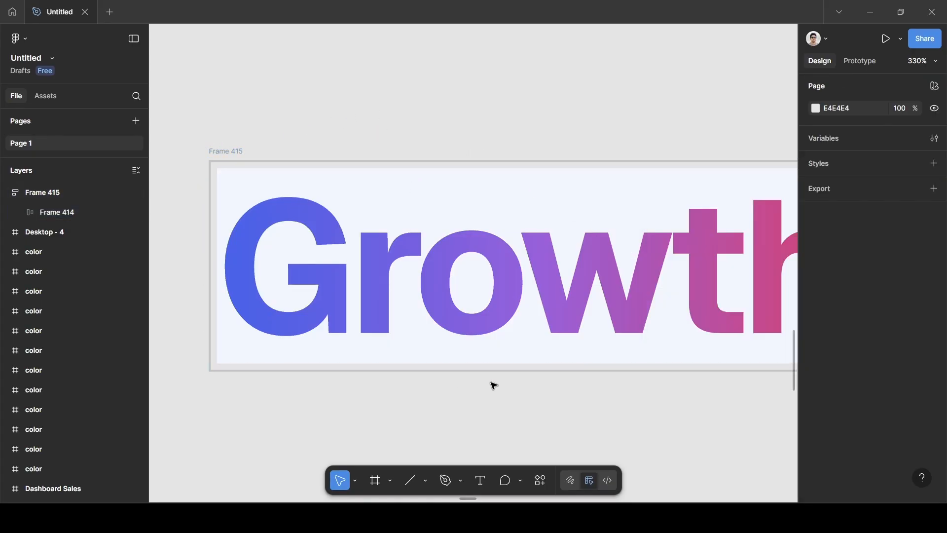
left_click(287, 162)
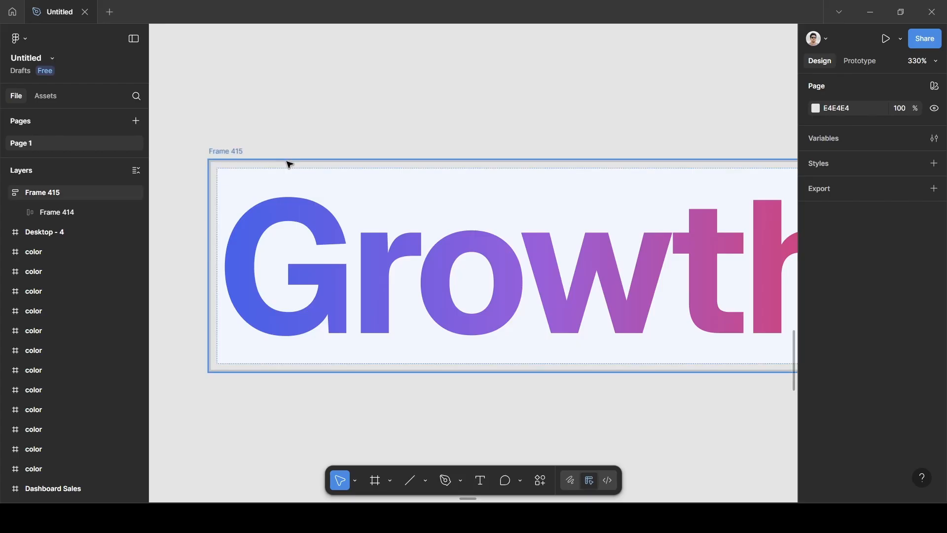
- Draw a straight vertical line in the empty area below the "Growth" frame and set its length to 122
scroll(289, 162, "down", 3)
scroll(289, 291, "down", 1)
scroll(288, 295, "left", 1)
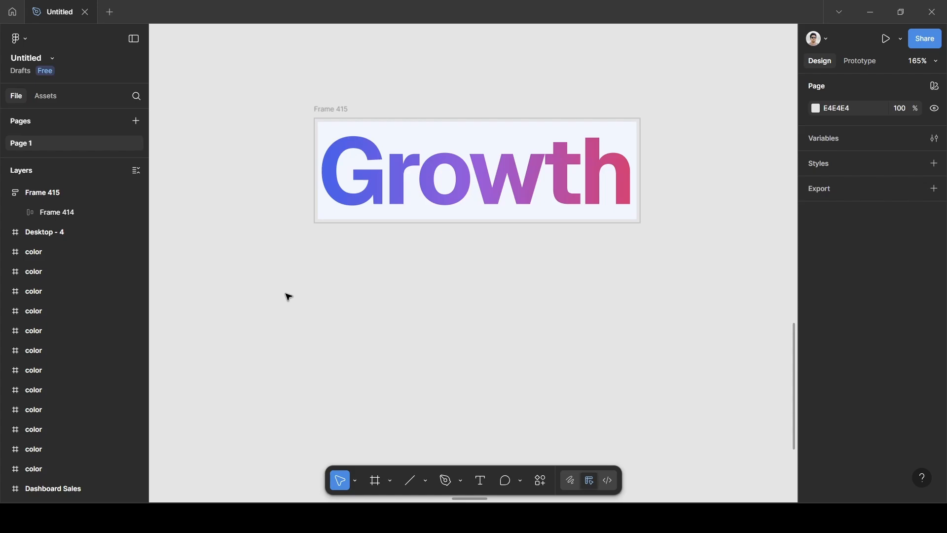
key("l")
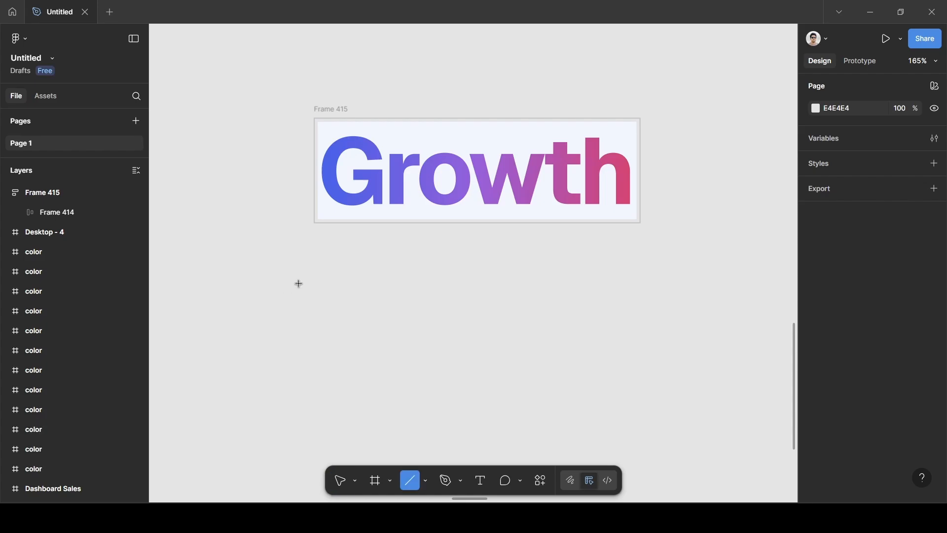
key("shift")
left_click_drag(293, 260, 295, 384)
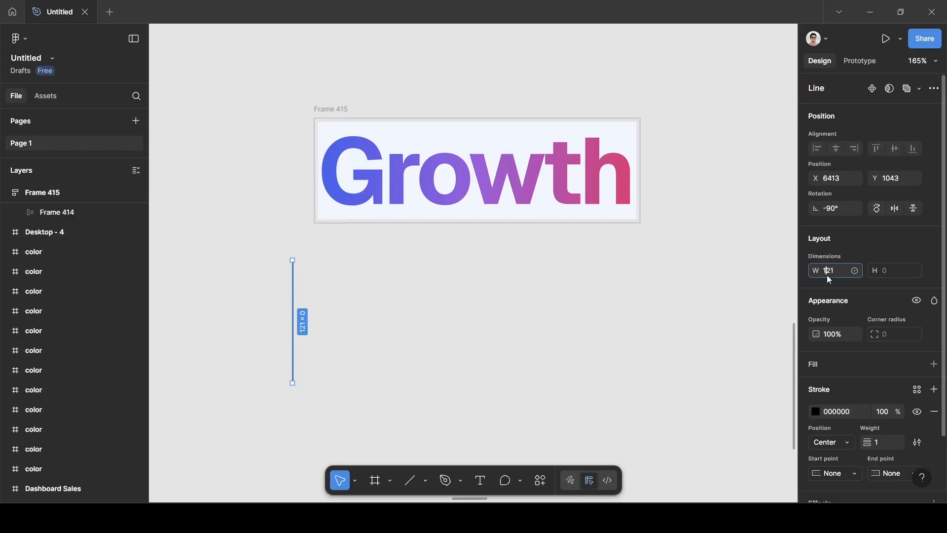
key("BackSpace")
type("122")
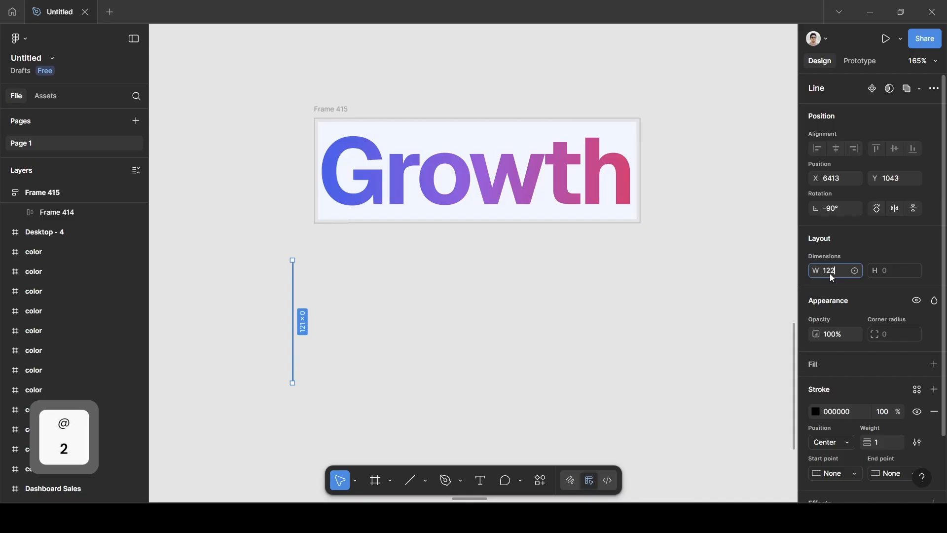
key("Return")
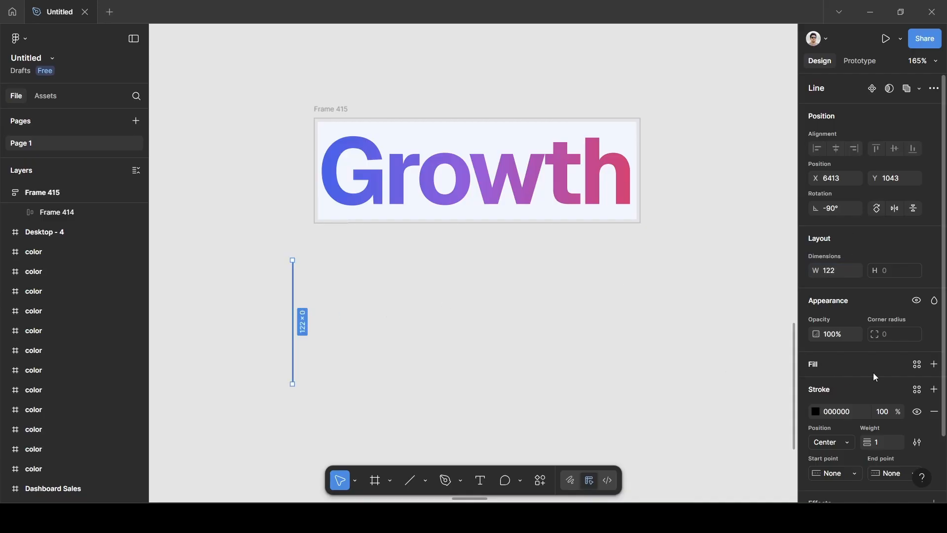
- Change the vertical line's stroke style to dashed with a dash of 12 and a gap of 12
scroll(875, 380, "down", 2)
left_click(918, 373)
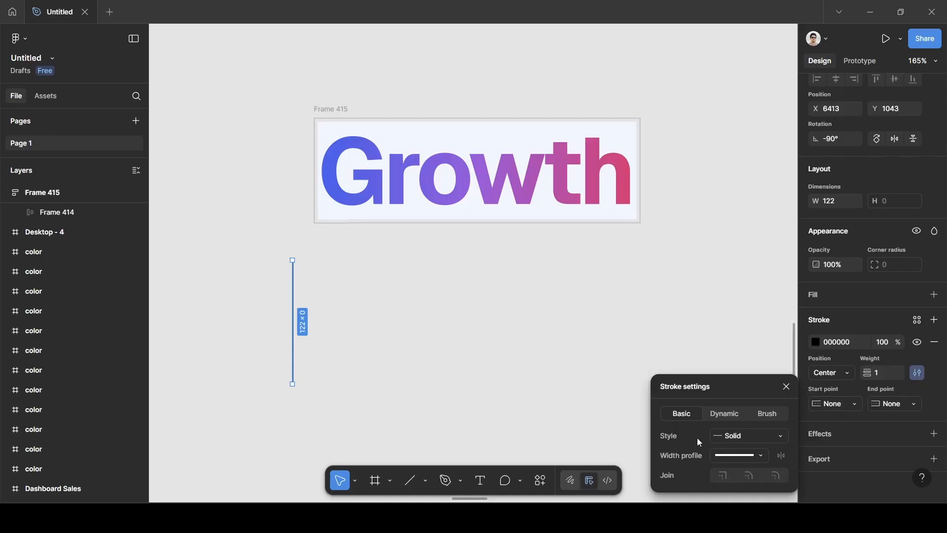
left_click(741, 437)
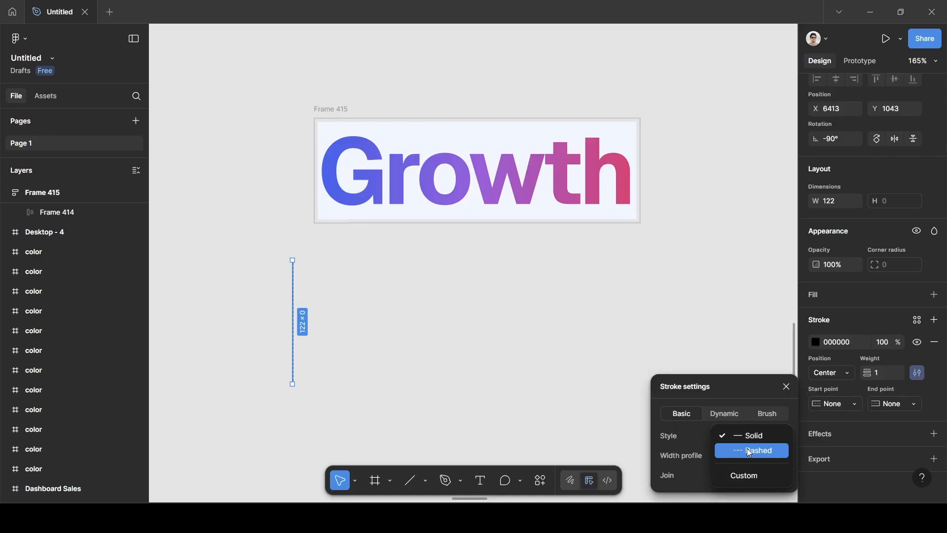
left_click(747, 449)
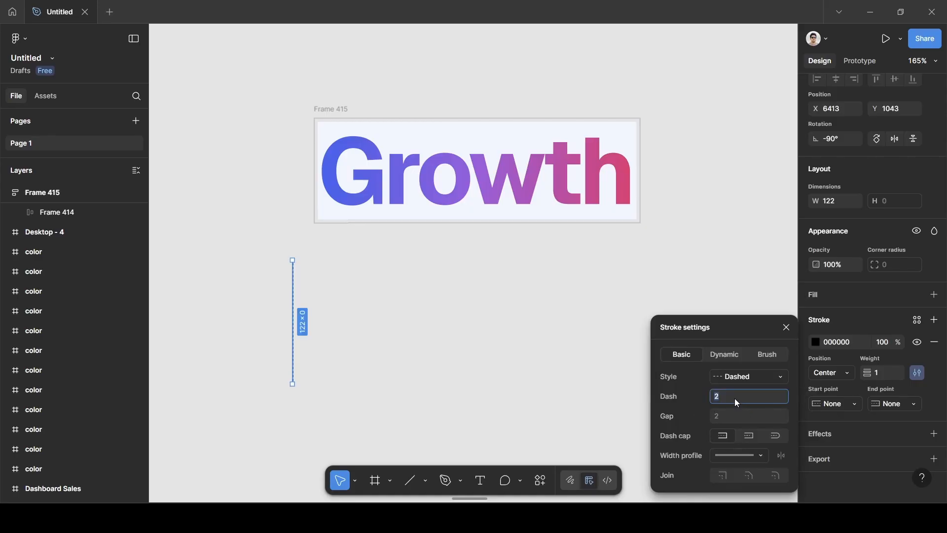
key("BackSpace")
type("12")
left_click(728, 415)
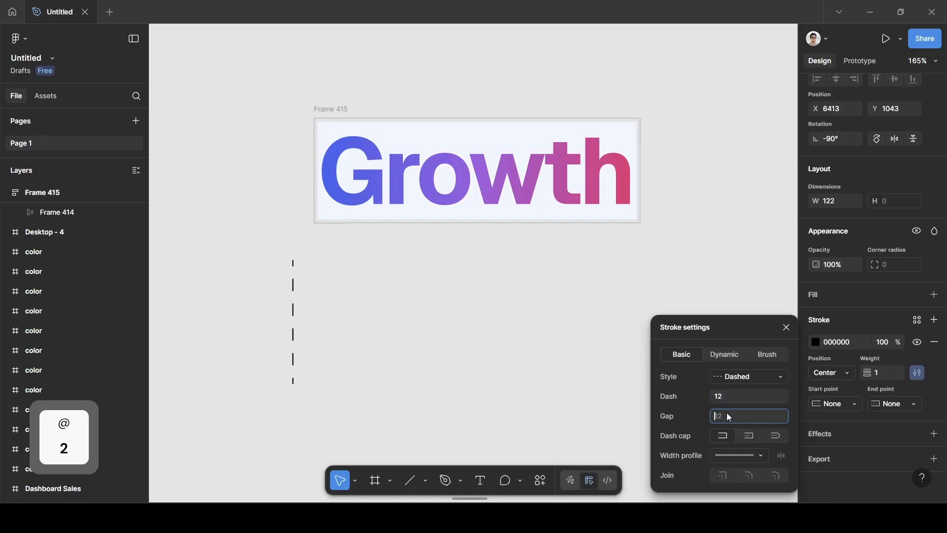
type("12")
left_click(727, 333)
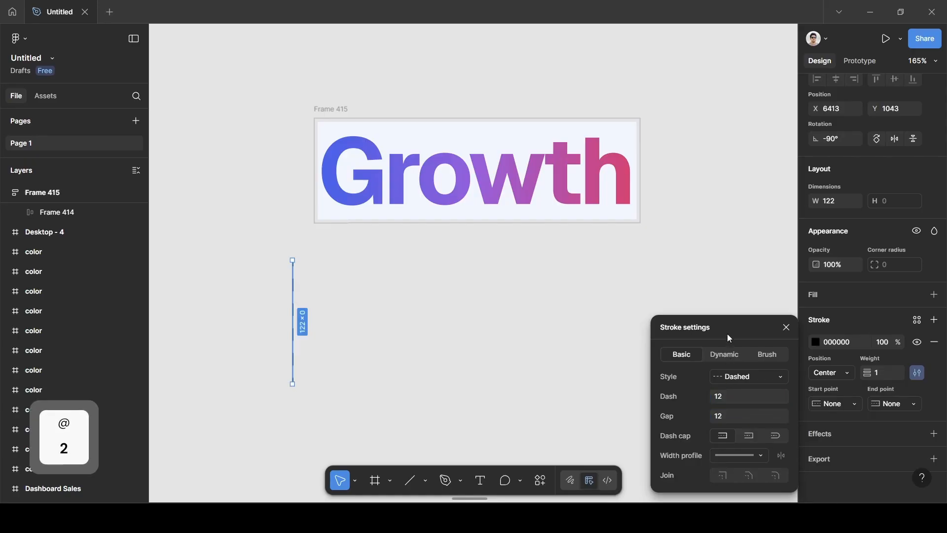
- Duplicate the dashed vertical line and place the copy about 30 px to the right of the original
left_click(787, 328)
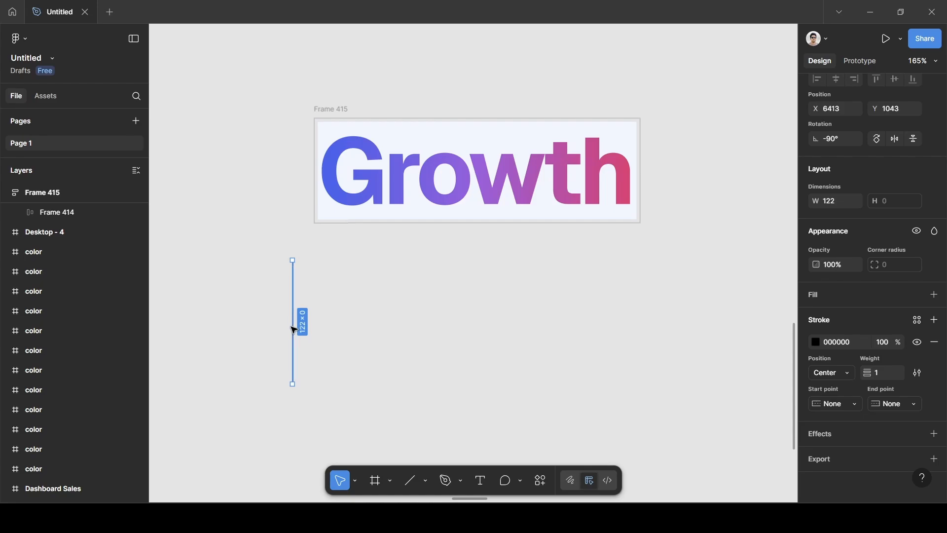
key("ctrl+d")
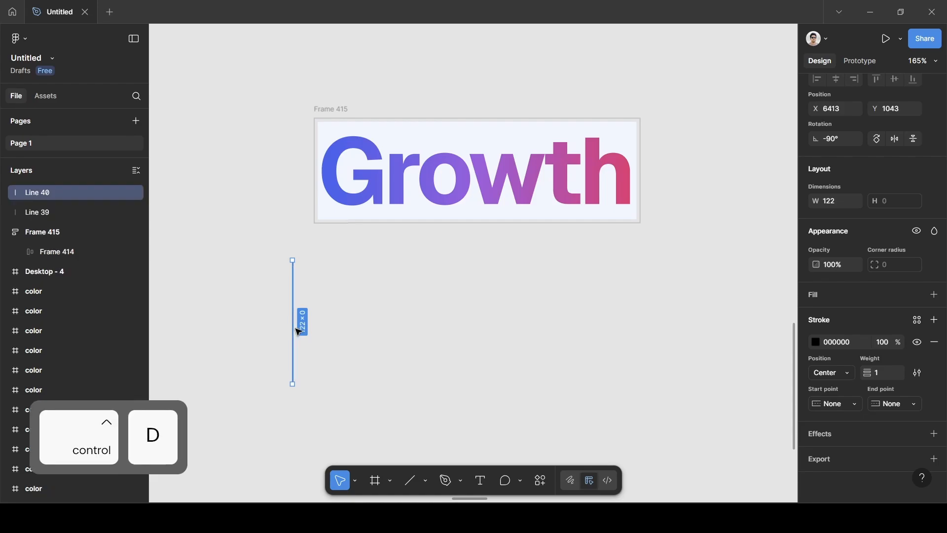
left_click_drag(306, 332, 332, 335)
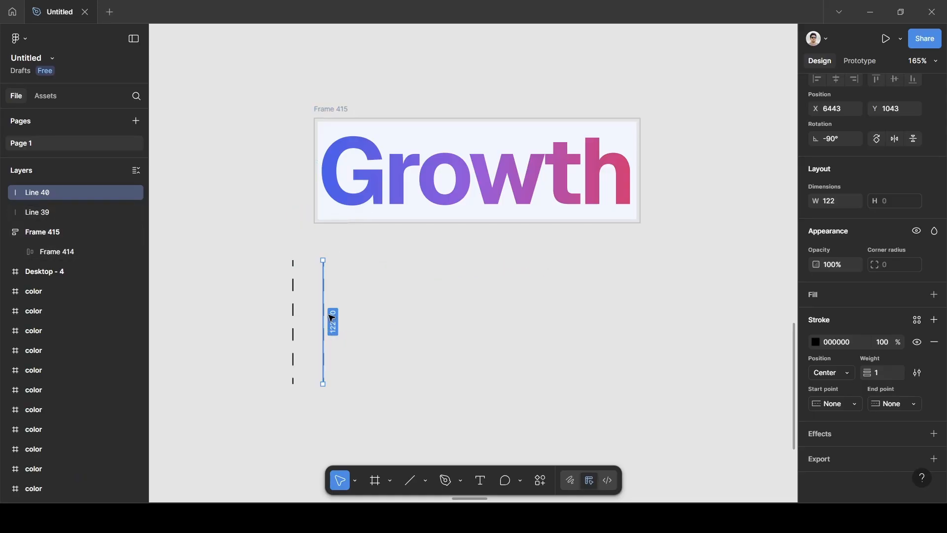
- Duplicate the second dashed line, set the copy's rotation to 0°, and place it beside the two vertical lines
key("ctrl+d")
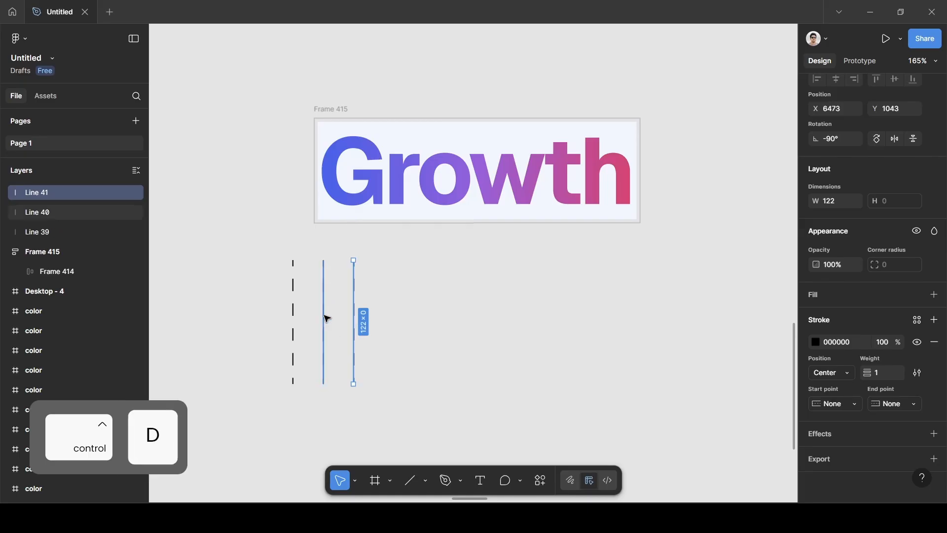
left_click_drag(355, 318, 381, 315)
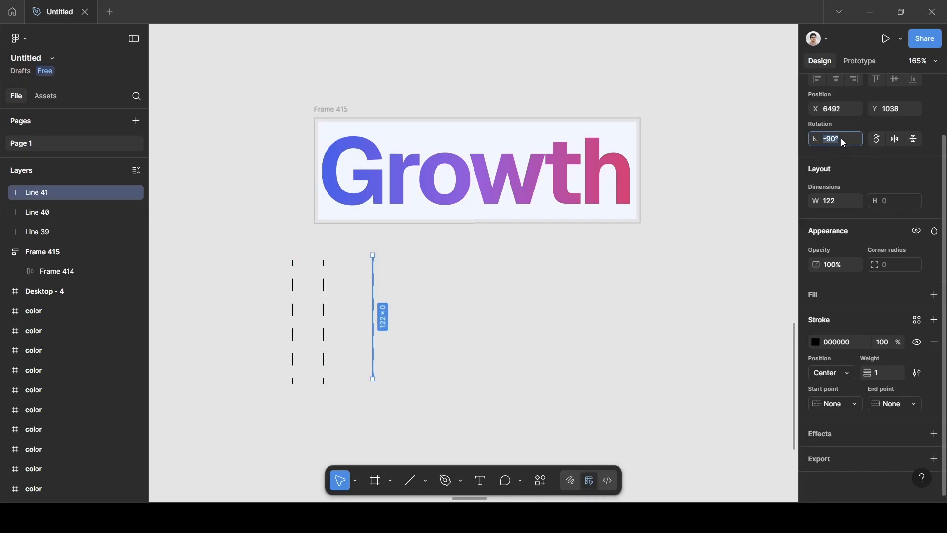
type("0")
key("Return")
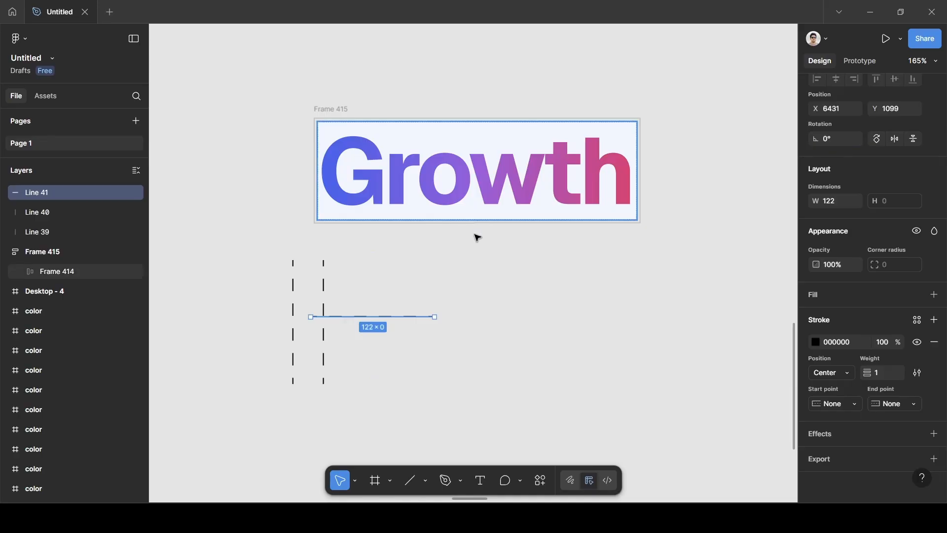
left_click_drag(361, 318, 440, 267)
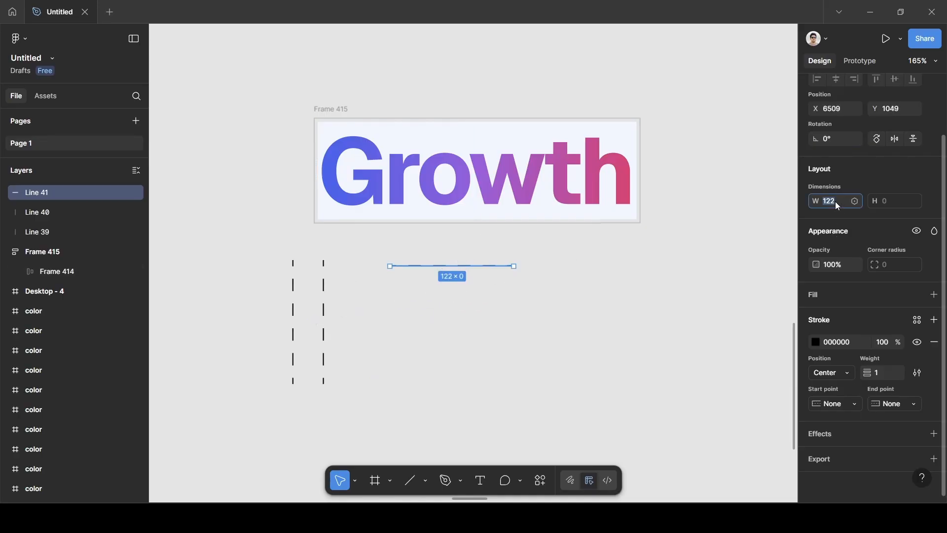
- Set the horizontal dashed line's width to 346 and reposition it just right of the vertical lines
key("BackSpace")
type("346")
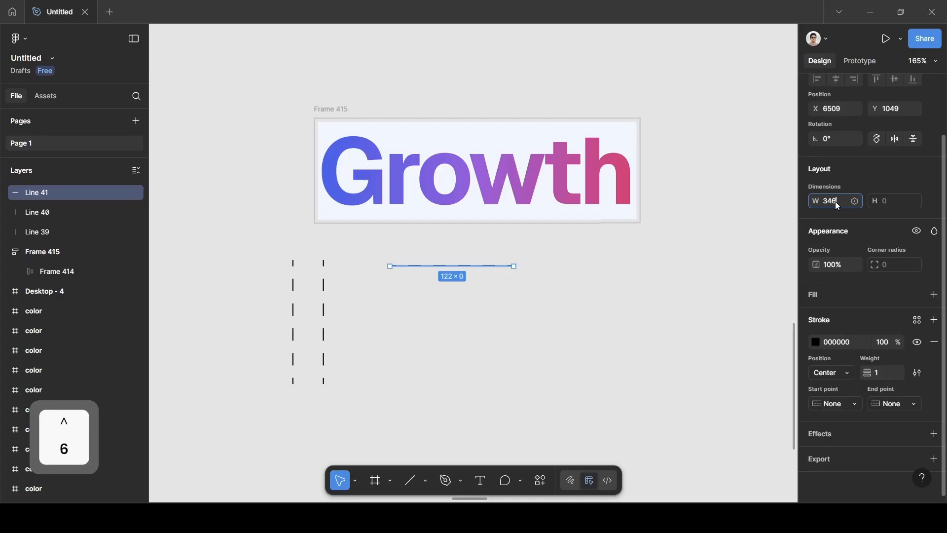
left_click(851, 168)
left_click_drag(604, 268, 543, 275)
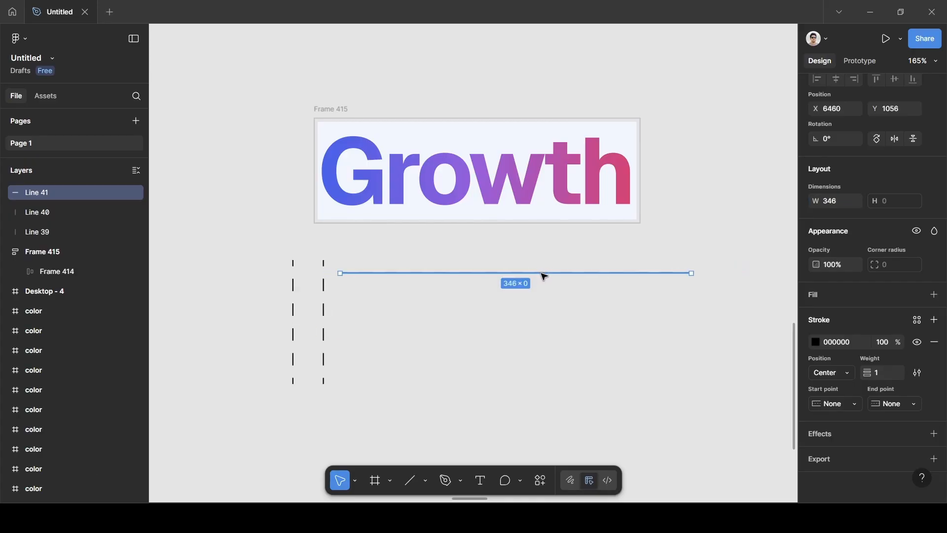
- Duplicate the 346-wide dashed line, set the copy's rotation to 0°, and place it just above the original
key("ctrl")
key("ctrl+d")
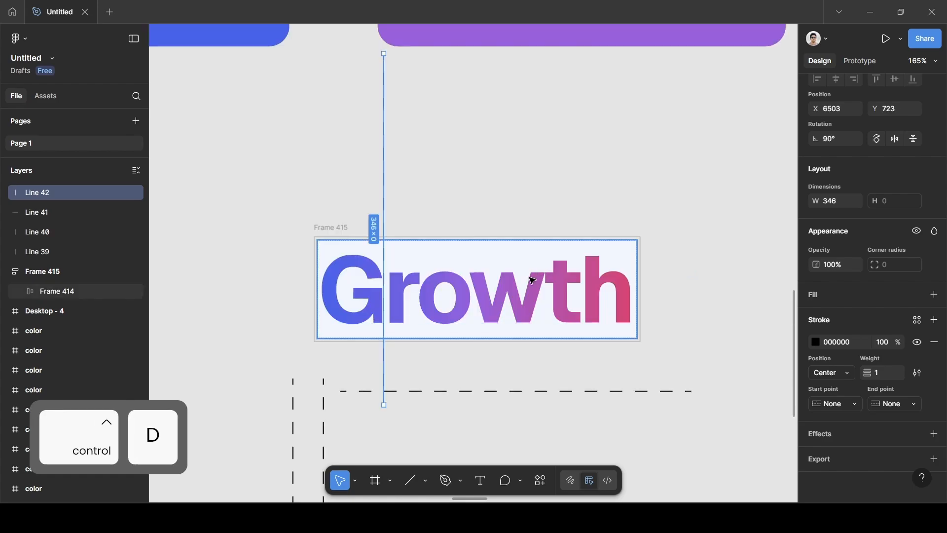
left_click_drag(388, 206, 484, 360)
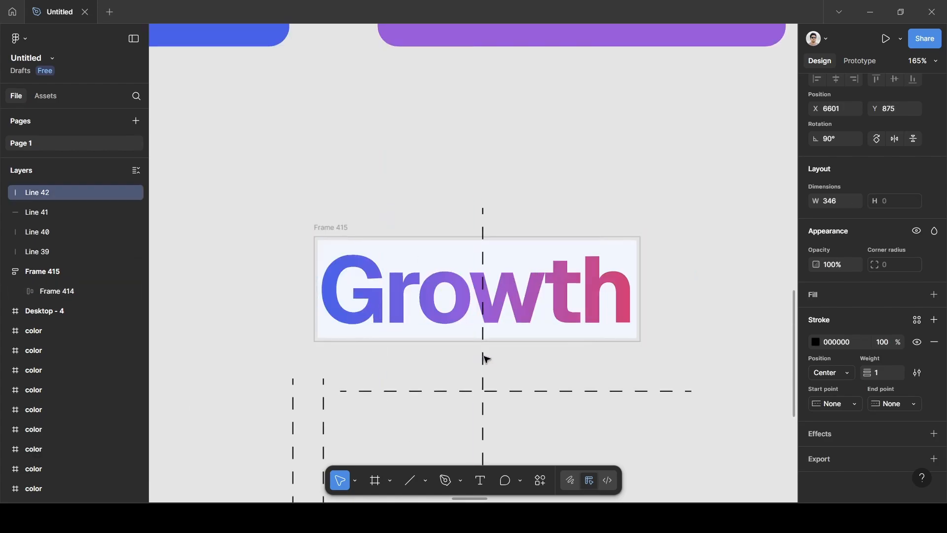
scroll(488, 359, "down", 5)
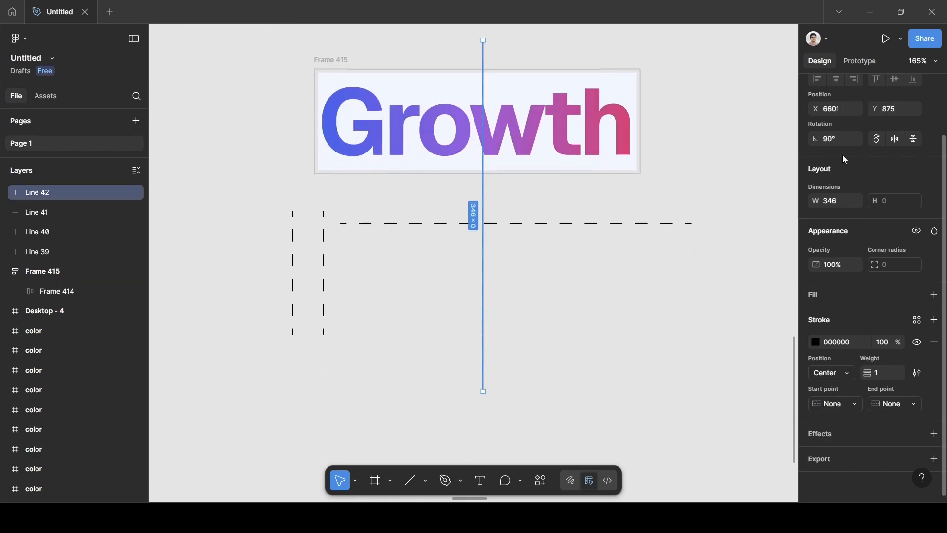
type("0")
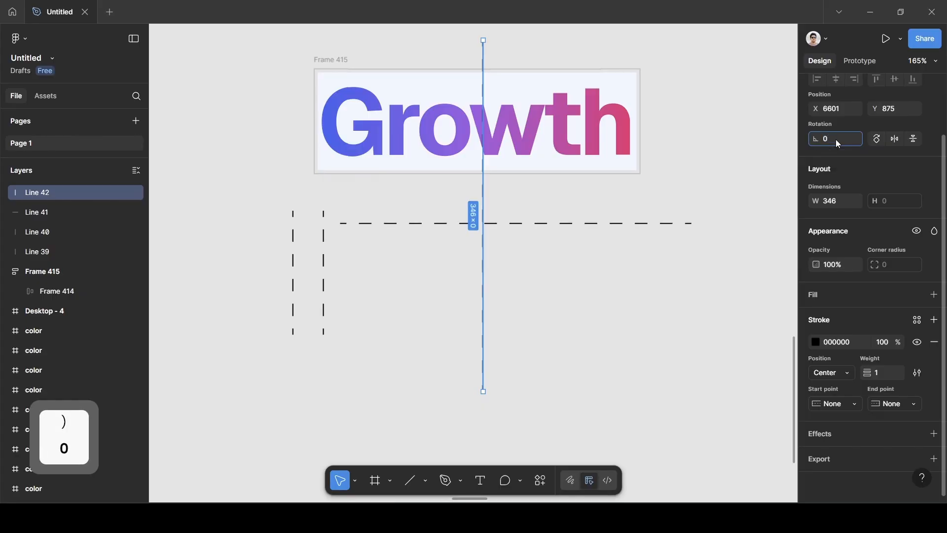
key("Return")
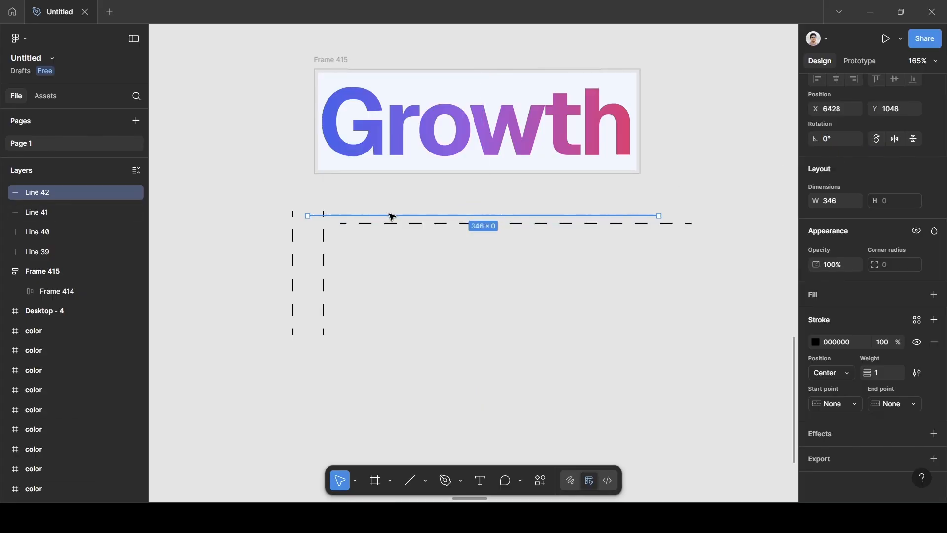
left_click_drag(393, 217, 438, 212)
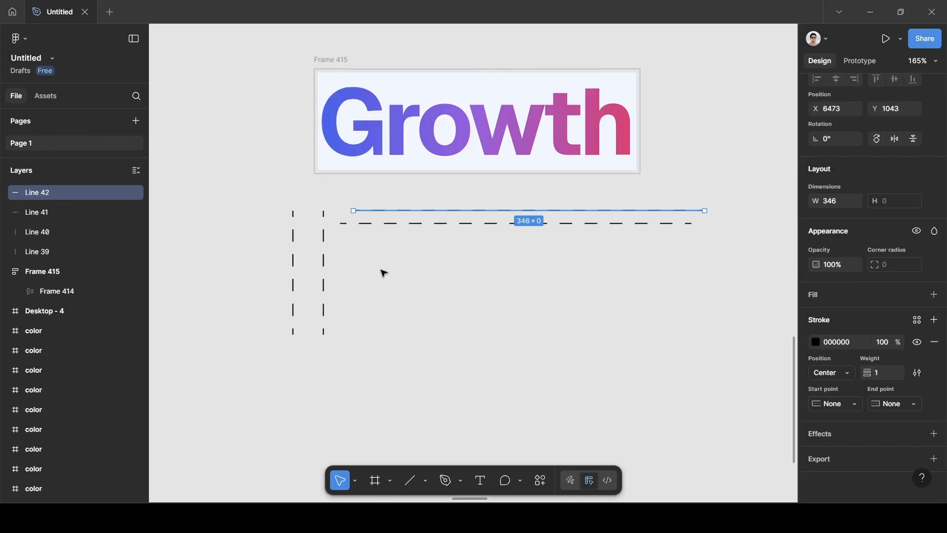
- Move the two horizontal dashed lines above and below the "Growth" frame and the two vertical ones to its right and left sides
scroll(384, 272, "up", 3)
scroll(385, 271, "up", 2)
scroll(389, 269, "down", 2)
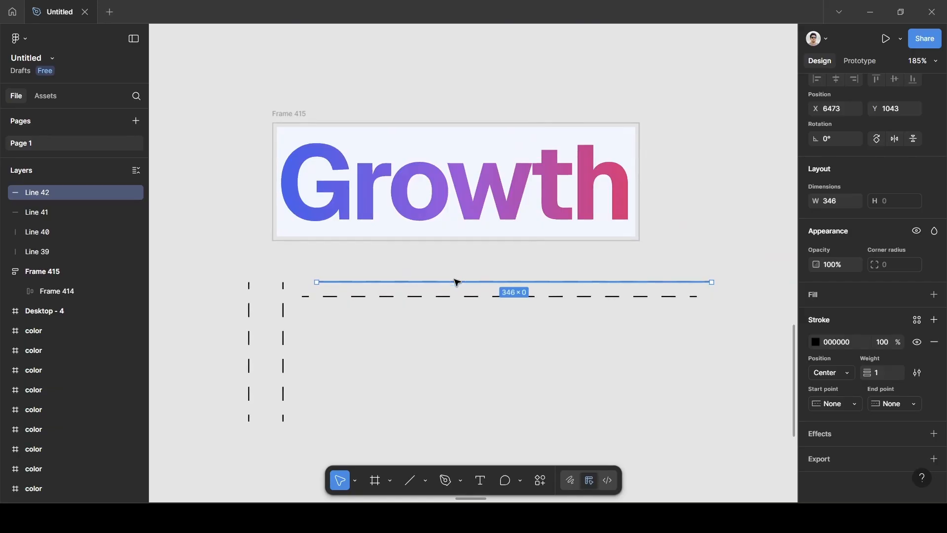
left_click_drag(457, 282, 389, 105)
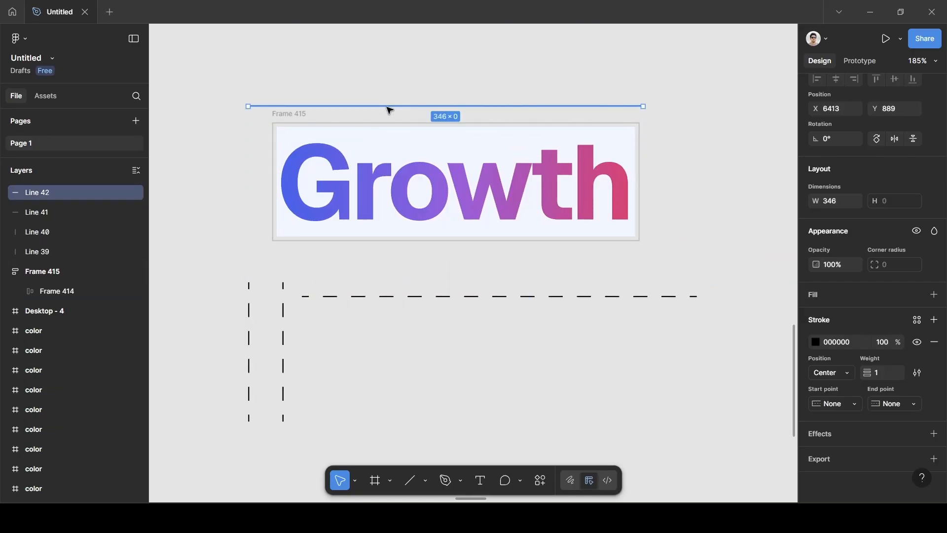
left_click(437, 297)
left_click_drag(442, 296, 408, 254)
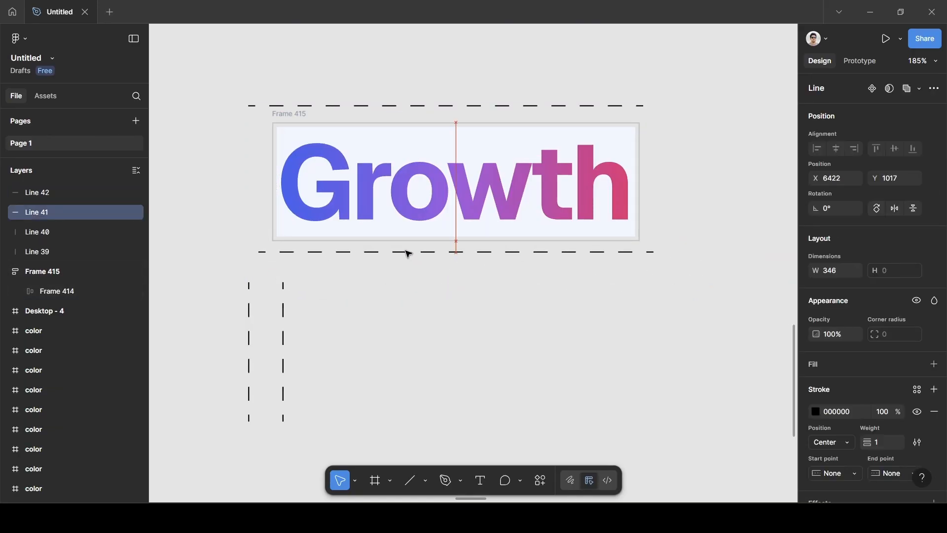
key("Escape")
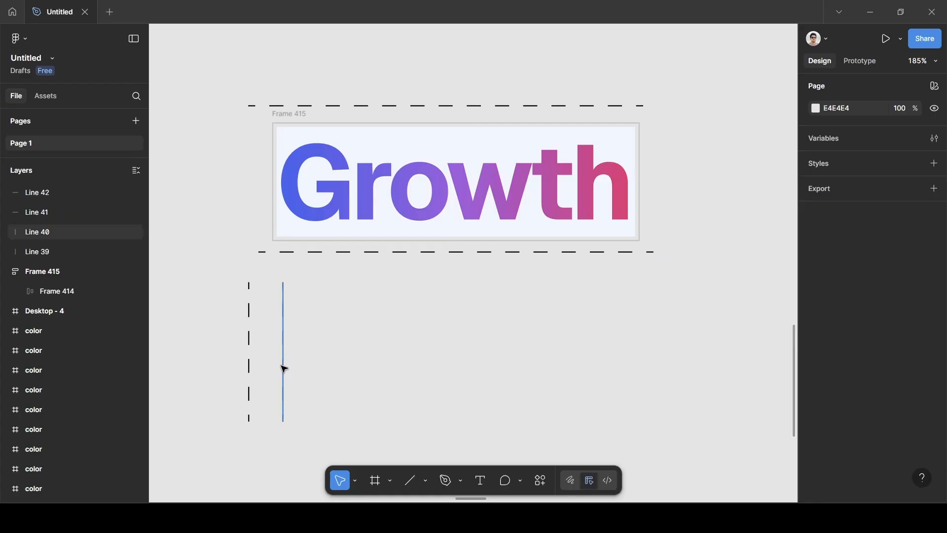
left_click_drag(284, 369, 653, 198)
left_click_drag(250, 335, 269, 175)
- Move the upper and lower dashed lines up against the top and bottom edges of the outer "Growth" frame
scroll(271, 176, "up", 10)
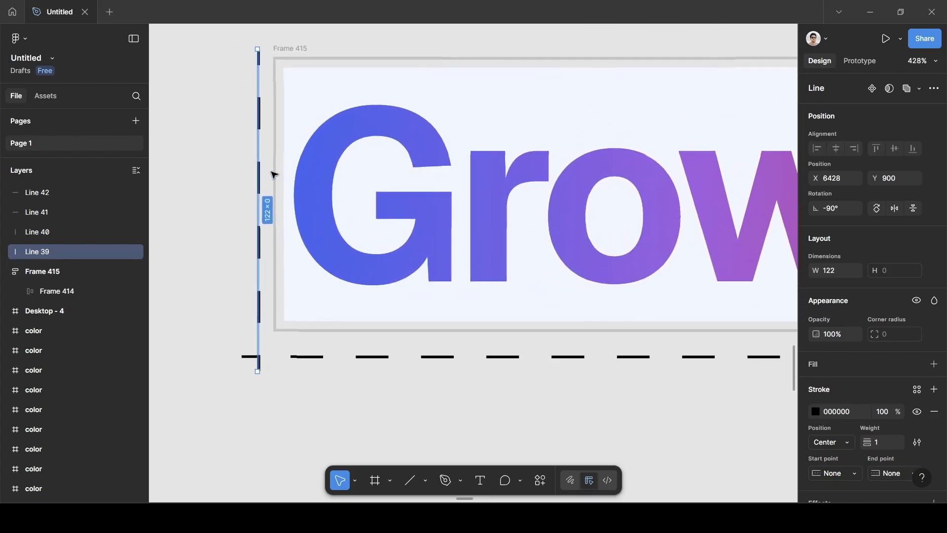
scroll(276, 177, "up", 5)
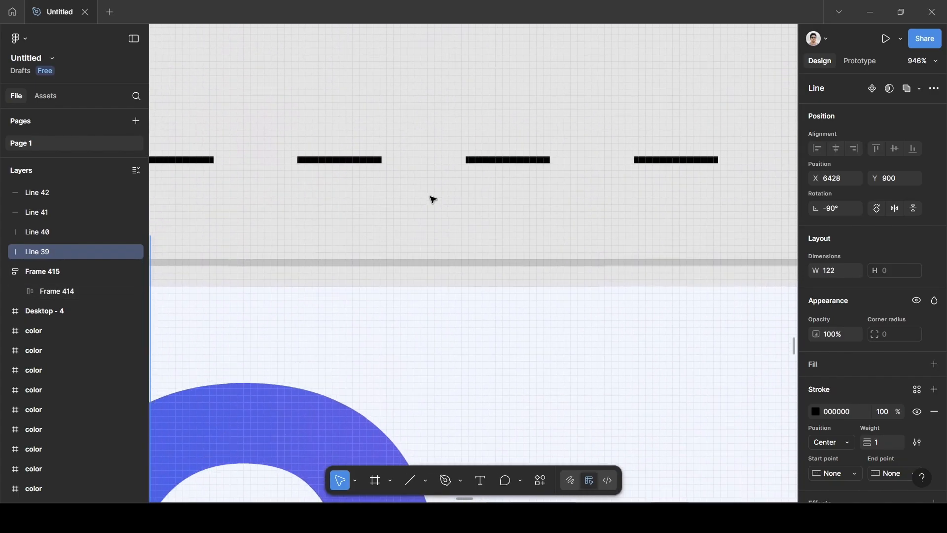
left_click(346, 144)
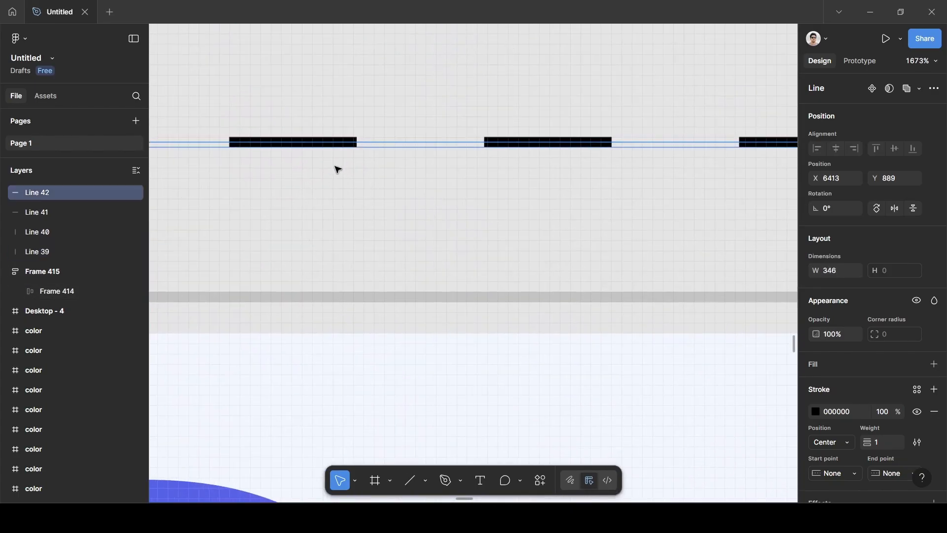
left_click_drag(349, 146, 356, 287)
scroll(355, 286, "down", 6)
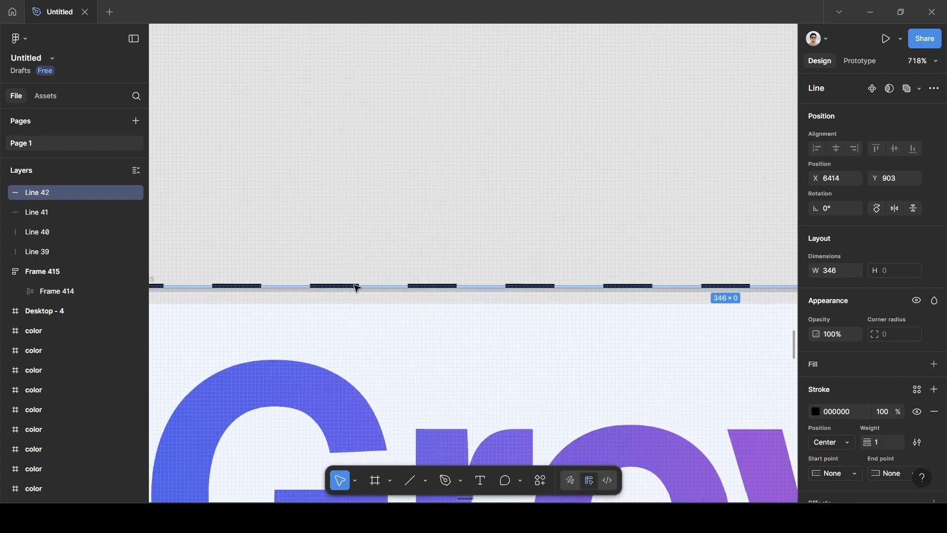
scroll(365, 278, "down", 5)
scroll(374, 257, "up", 3)
left_click(377, 248)
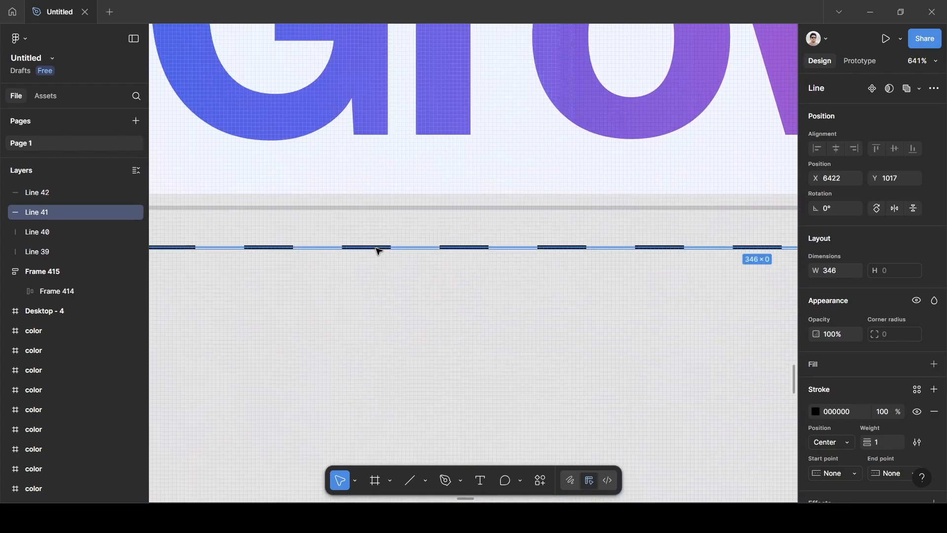
left_click_drag(379, 241, 380, 214)
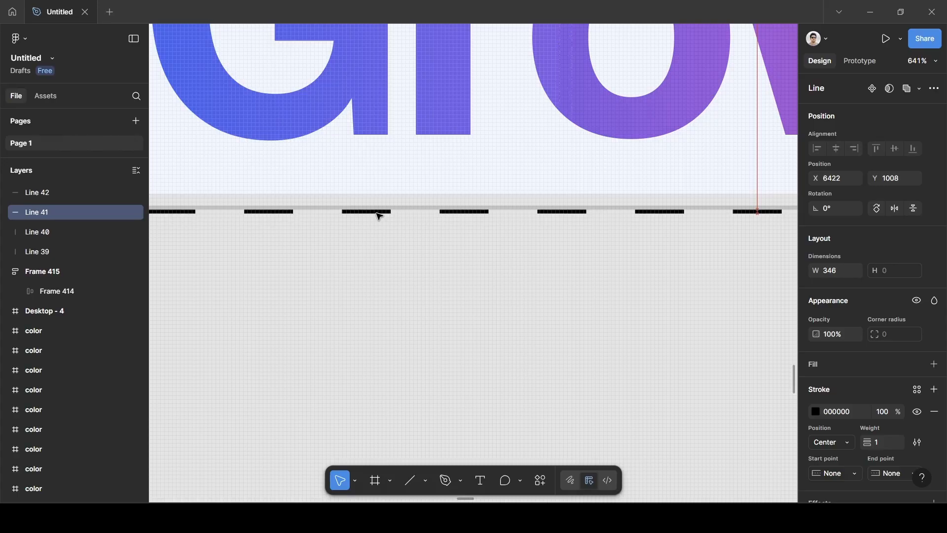
- Move the two vertical dashed lines up against the right and left edges of the outer "Growth" frame
scroll(440, 227, "up", 5)
scroll(440, 227, "right", 10)
scroll(473, 237, "right", 5)
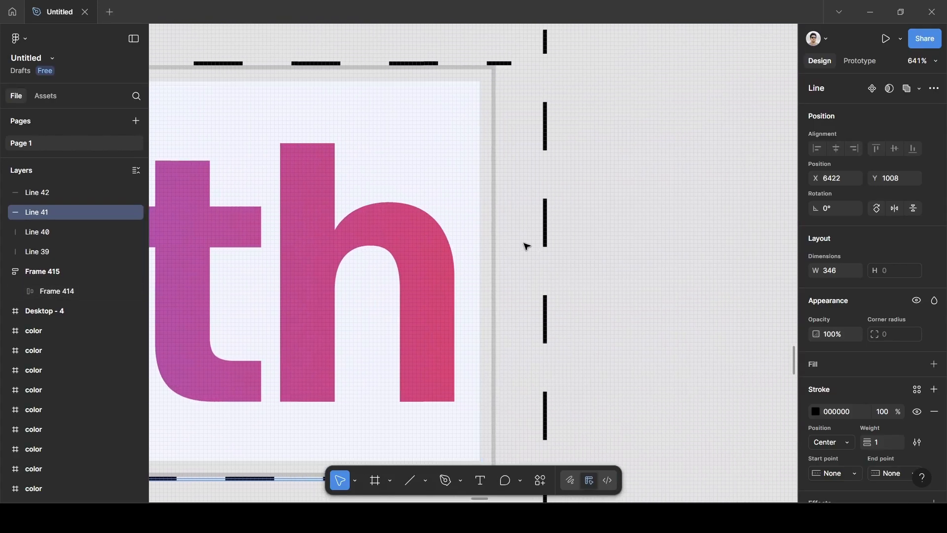
left_click_drag(545, 235, 501, 237)
scroll(499, 304, "left", 10)
scroll(499, 304, "left", 15)
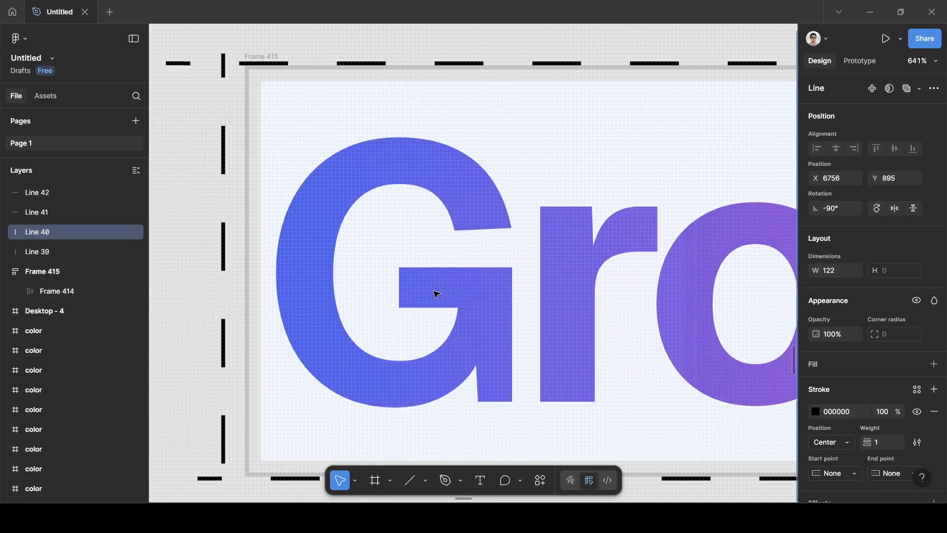
left_click(513, 260)
left_click_drag(515, 260, 530, 259)
left_click(458, 276)
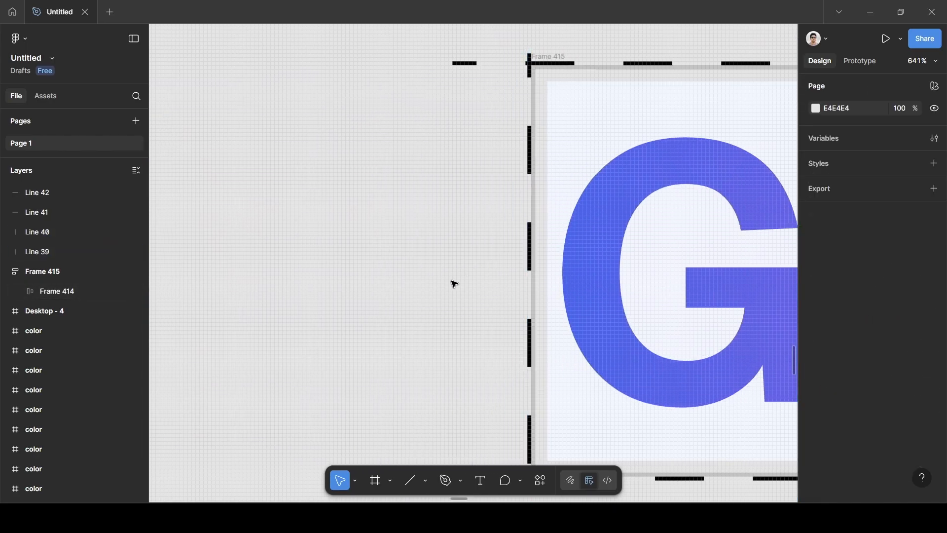
- Align the upper and lower dashed lines with the inner "Growth" frame on their horizontal centers
scroll(433, 285, "down", 5)
scroll(577, 342, "right", 5)
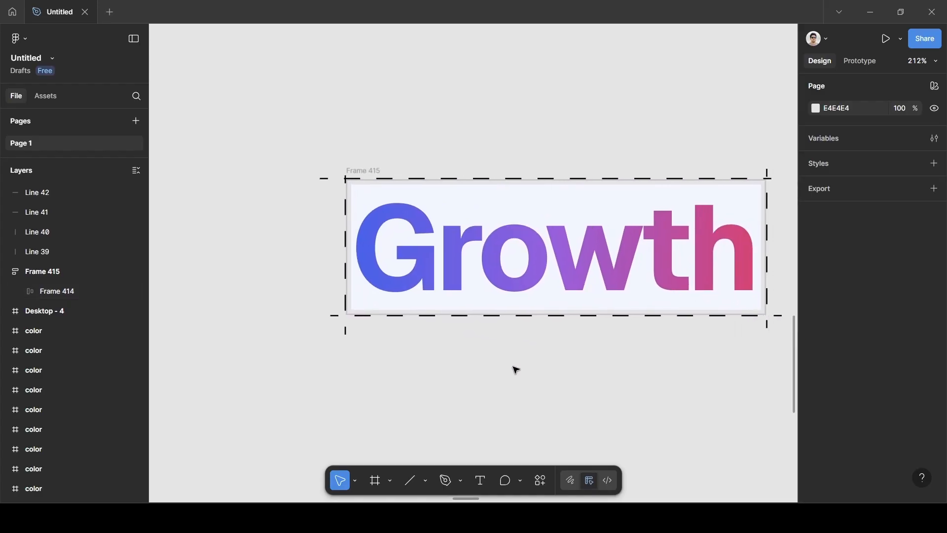
scroll(499, 371, "left", 2)
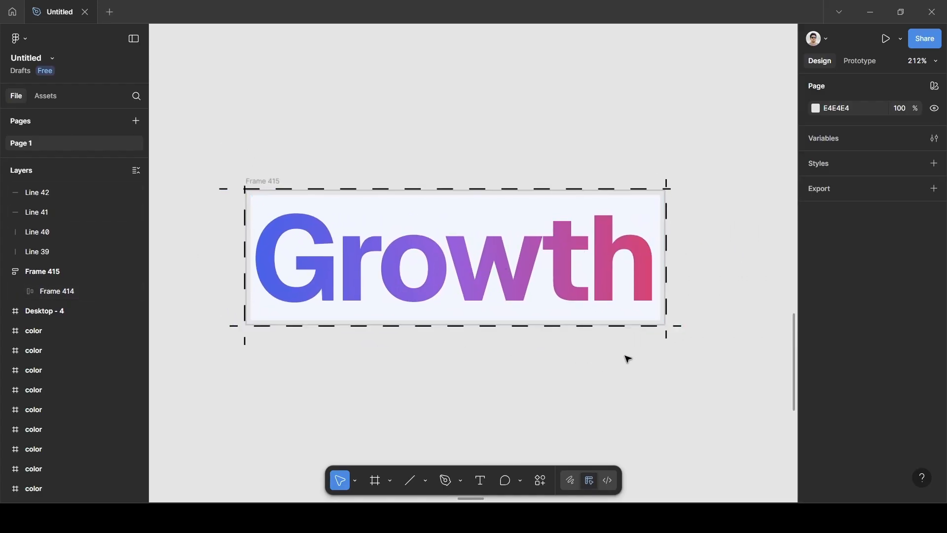
scroll(632, 359, "up", 3)
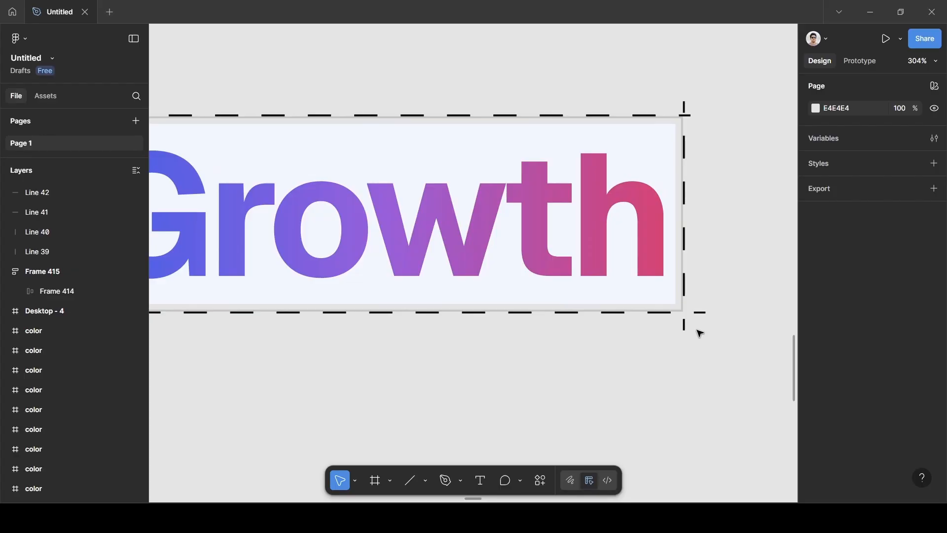
scroll(701, 334, "up", 1)
left_click(660, 324)
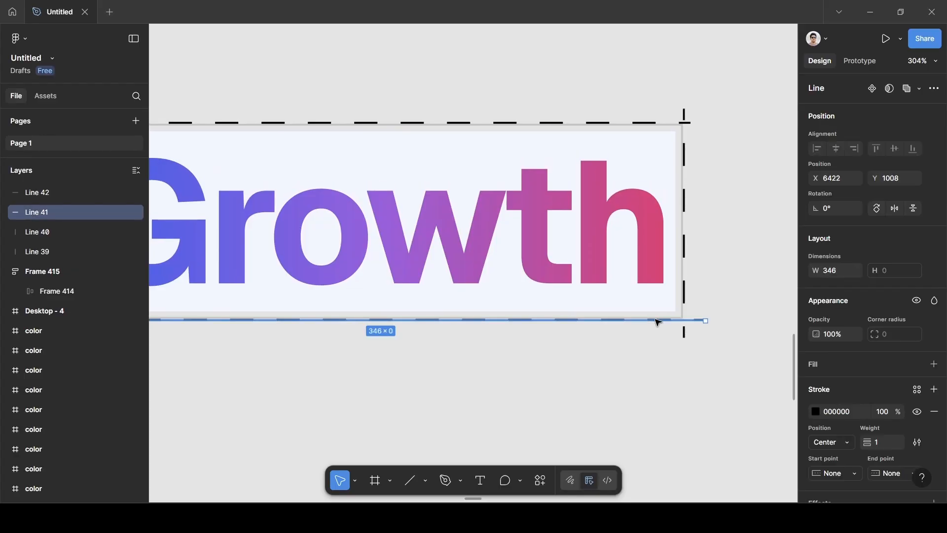
key("shift")
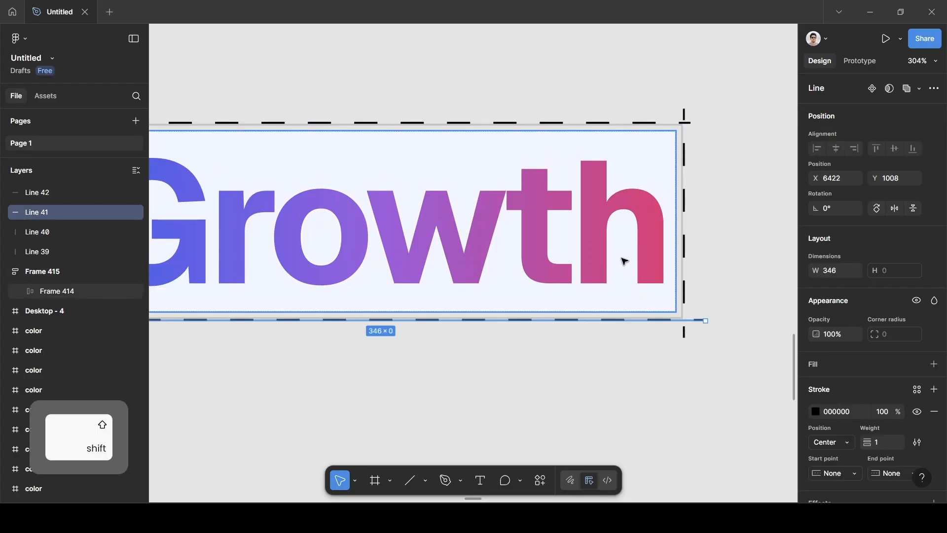
left_click(636, 182, "shift")
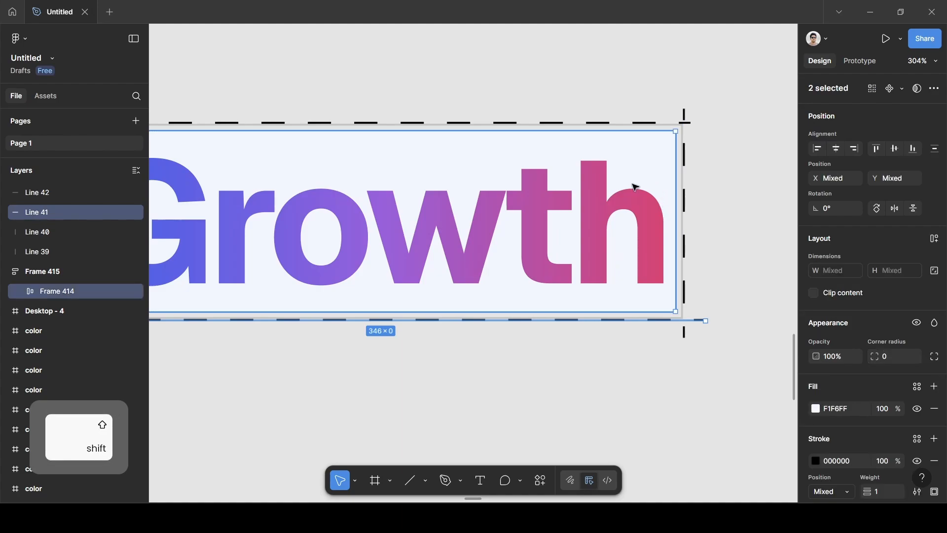
left_click(602, 122, "shift")
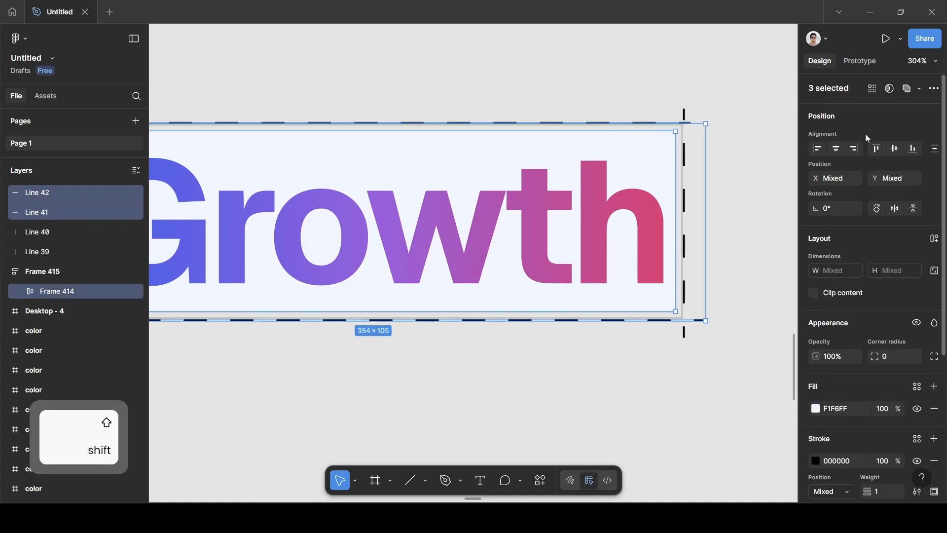
left_click(838, 150)
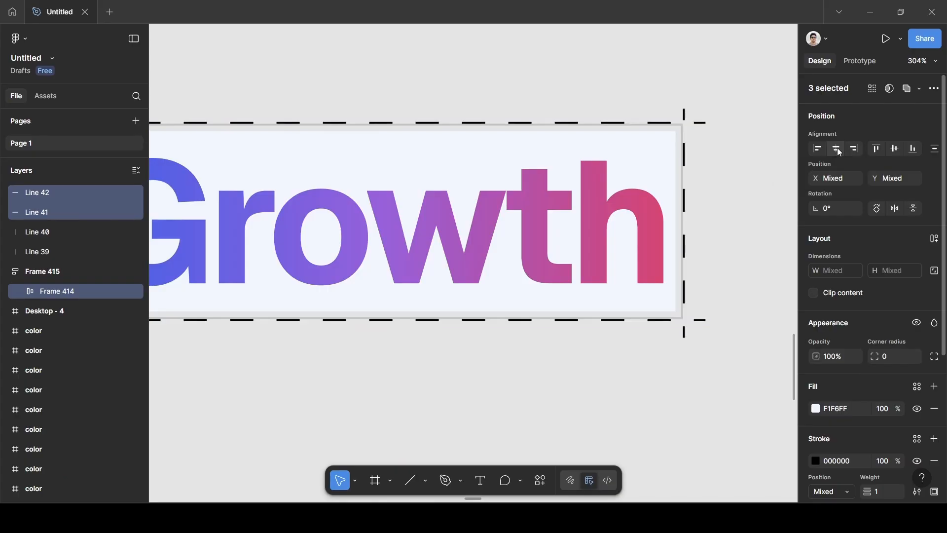
left_click(735, 225)
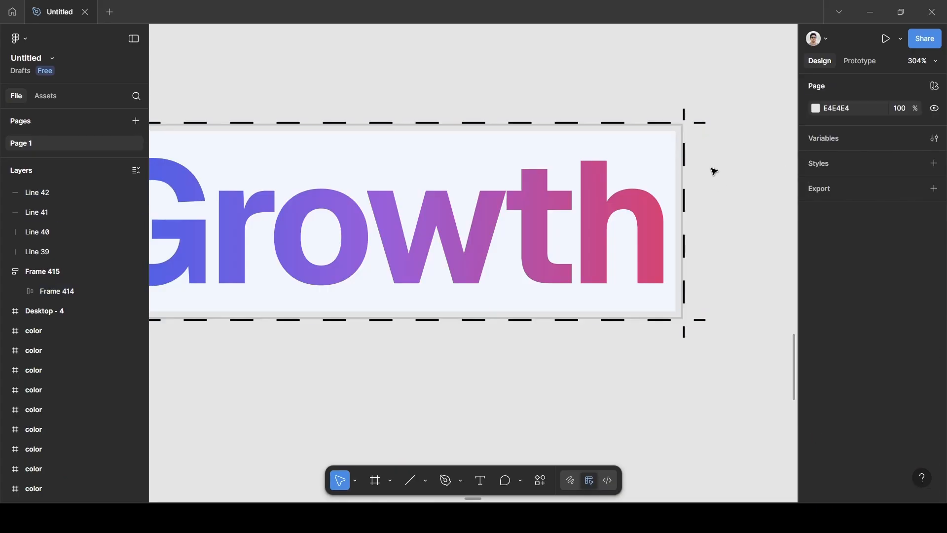
- Align the two vertical dashed lines with the inner "Growth" frame on their vertical centers
left_click(686, 120)
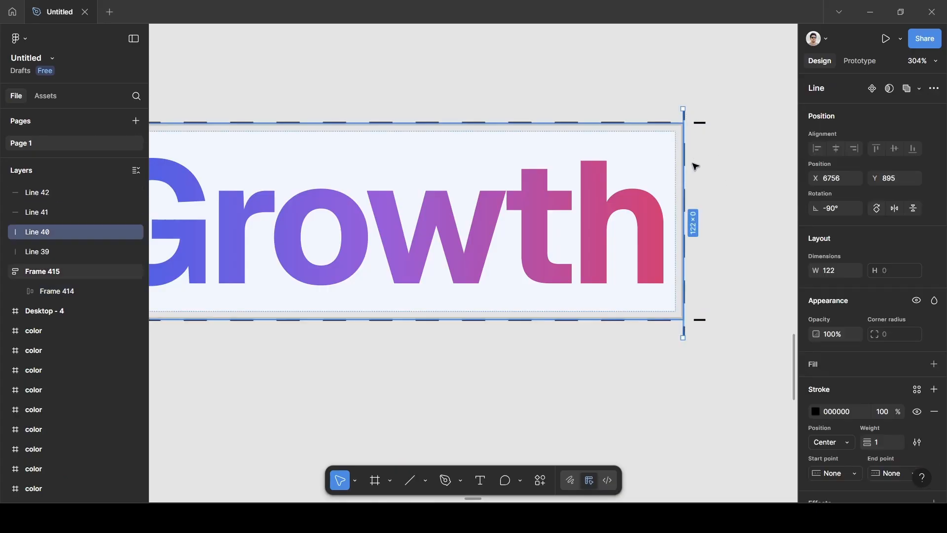
left_click(565, 239, "shift")
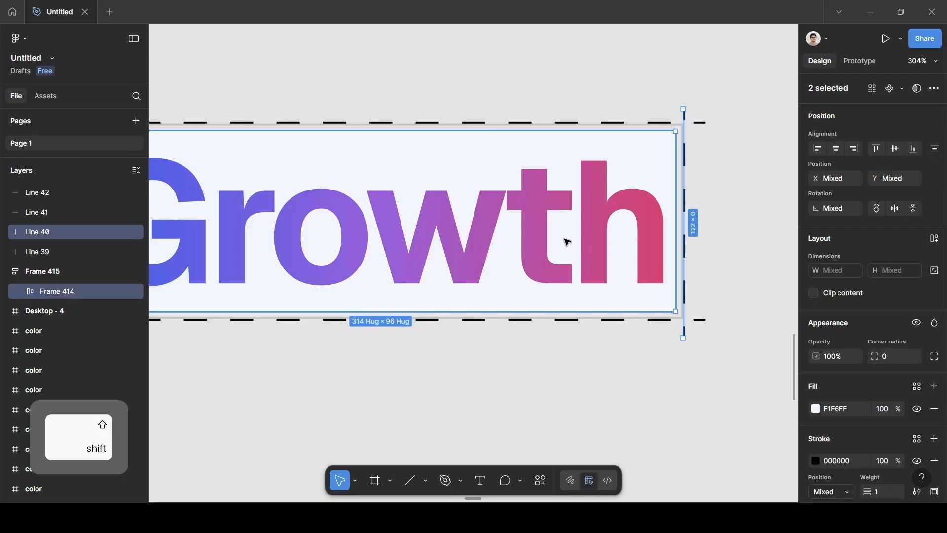
scroll(565, 241, "left", 3)
scroll(566, 241, "left", 4)
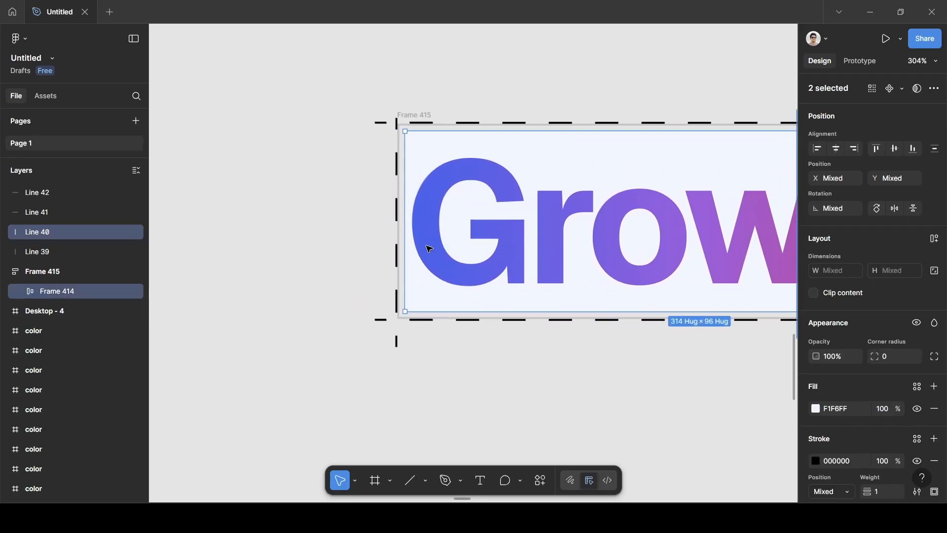
left_click(396, 249, "shift")
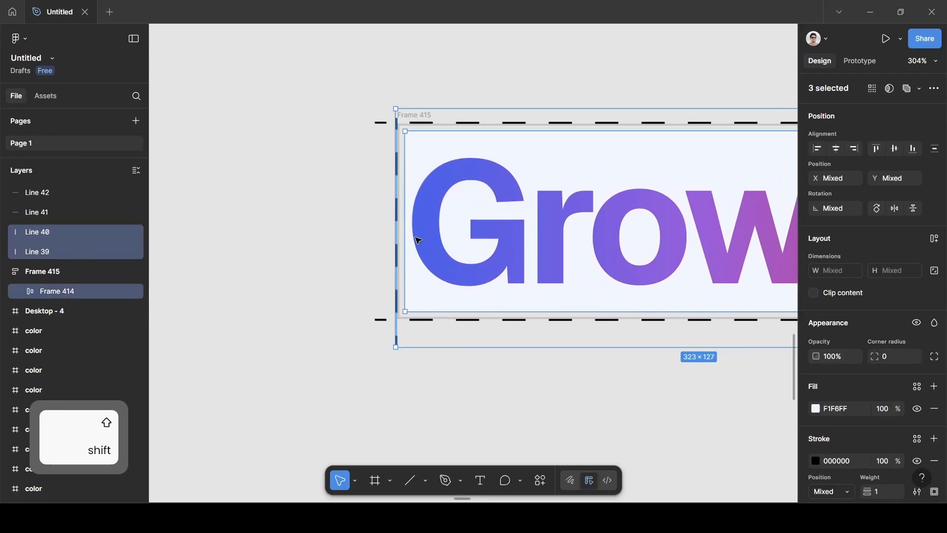
scroll(518, 227, "right", 4)
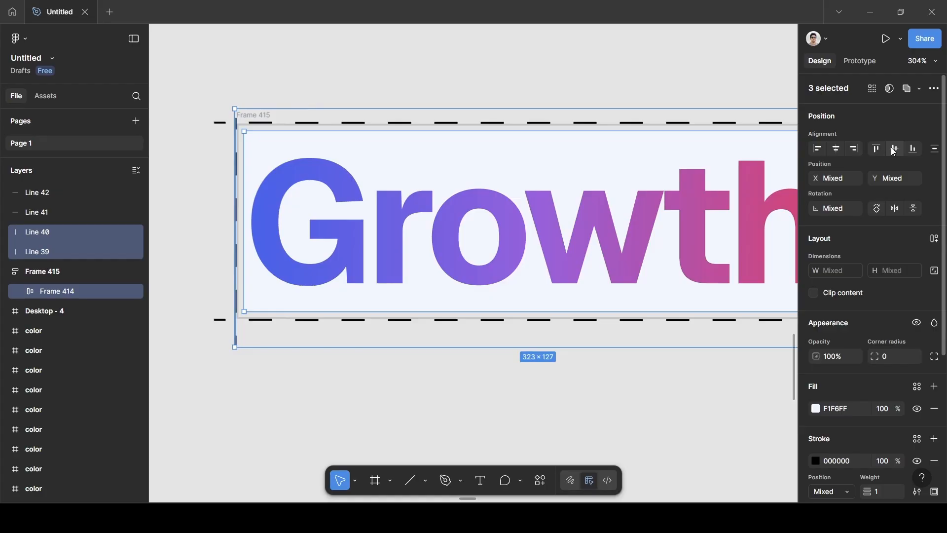
left_click(893, 149)
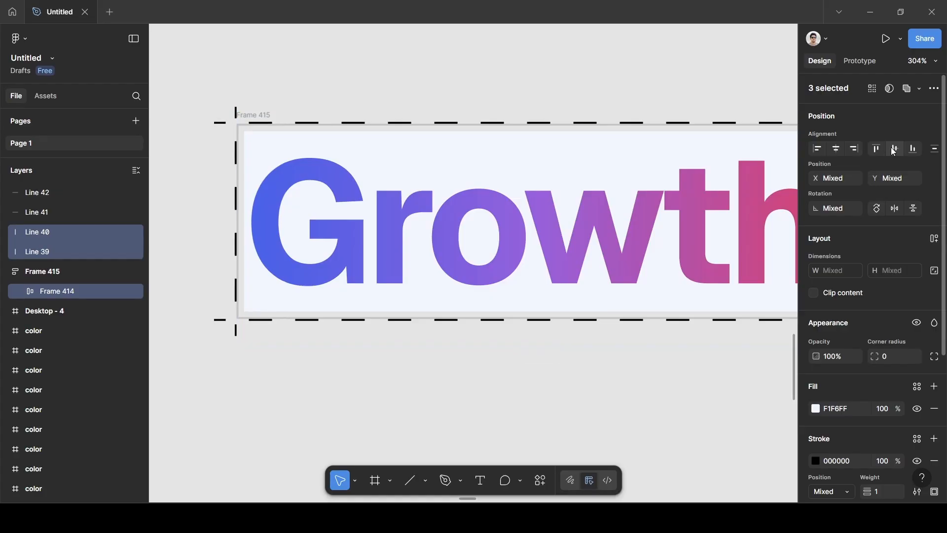
left_click(513, 82)
scroll(513, 81, "down", 5)
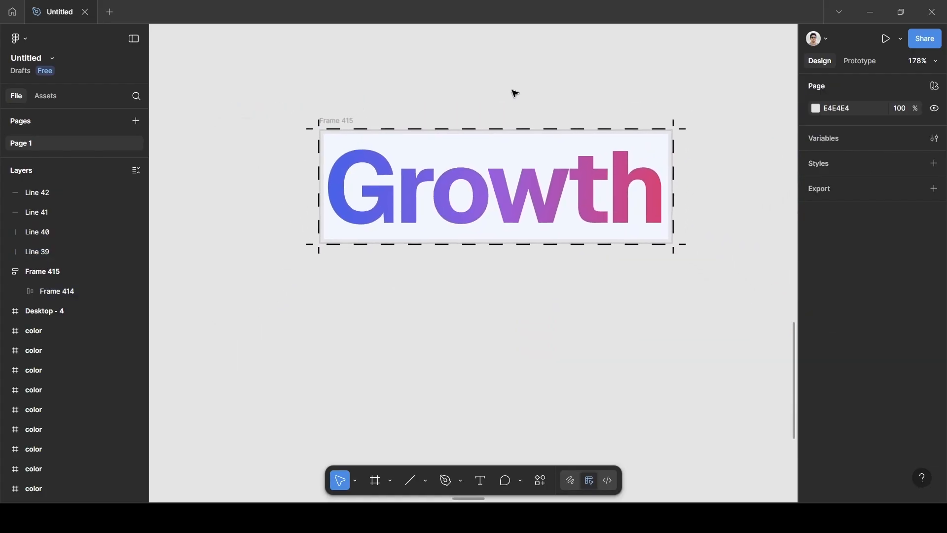
- Remove the C4C4C4 stroke from the outer "Growth" frame, Frame 415
scroll(345, 158, "up", 5)
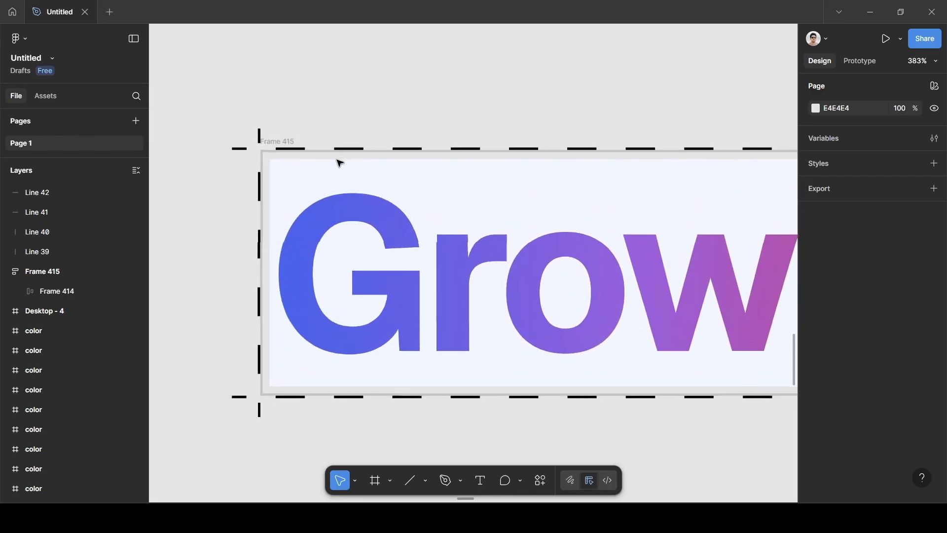
left_click(18, 271)
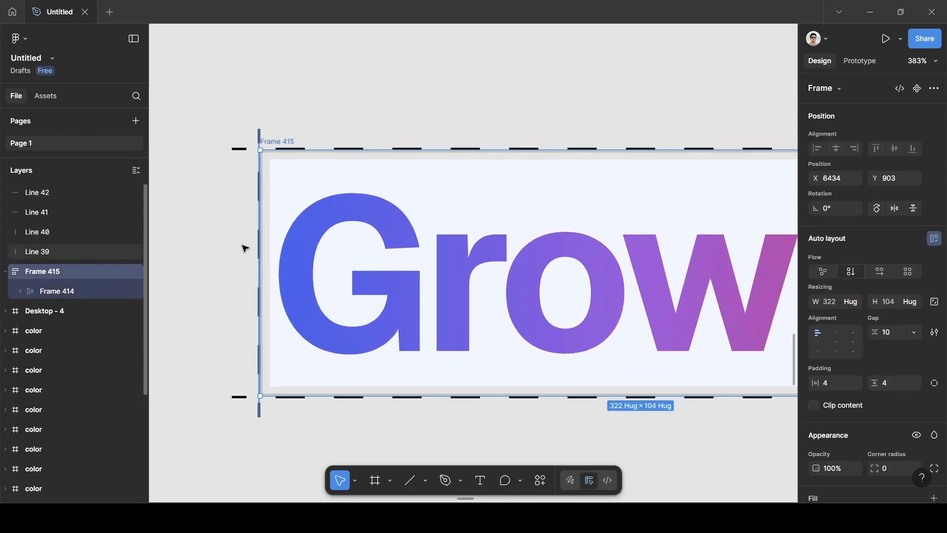
scroll(858, 384, "down", 5)
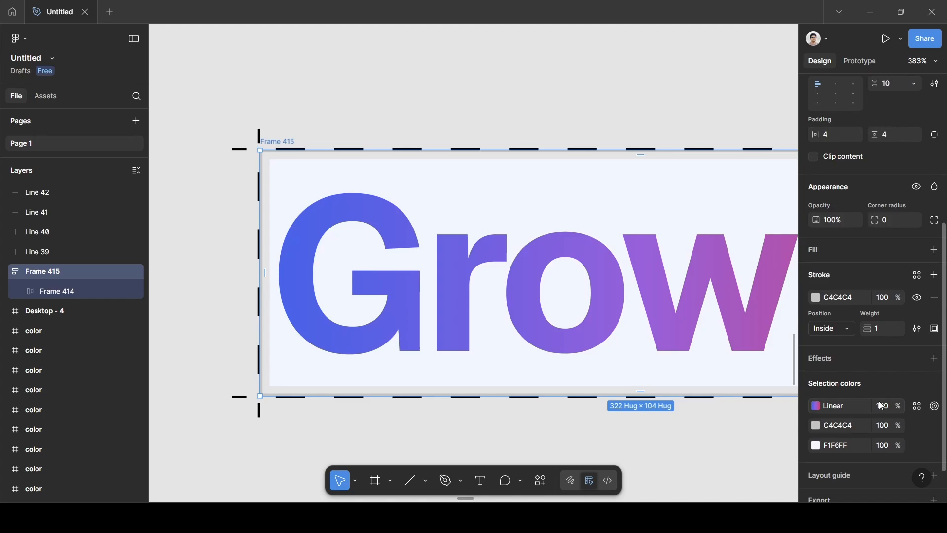
left_click(937, 301)
left_click(546, 87)
scroll(546, 88, "down", 5)
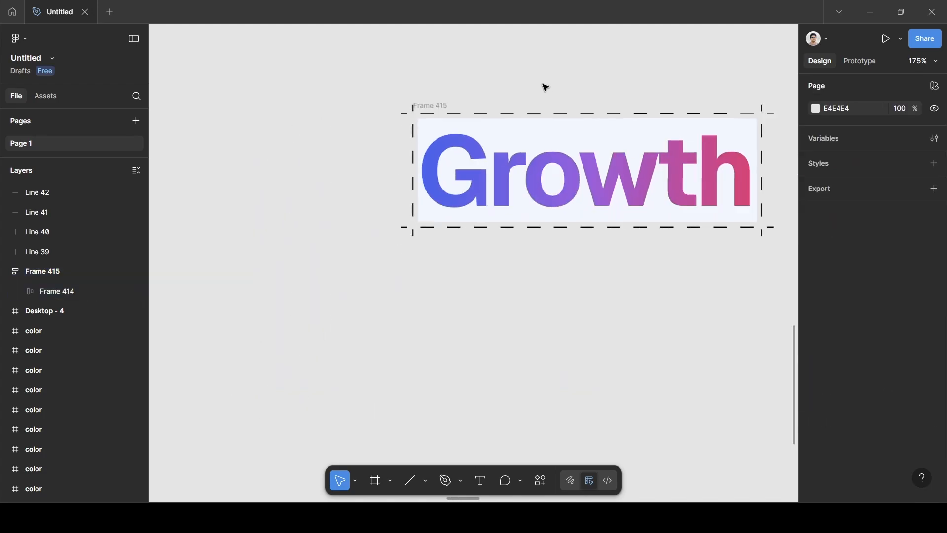
- Group the four dashed lines and the "Growth" frame together
scroll(546, 87, "down", 1)
scroll(545, 87, "right", 2)
scroll(544, 88, "up", 2)
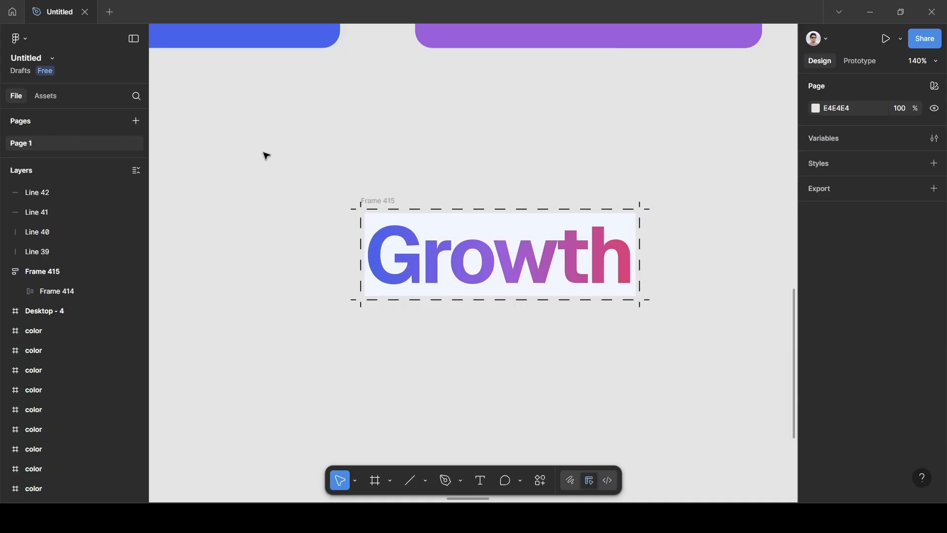
key("ctrl")
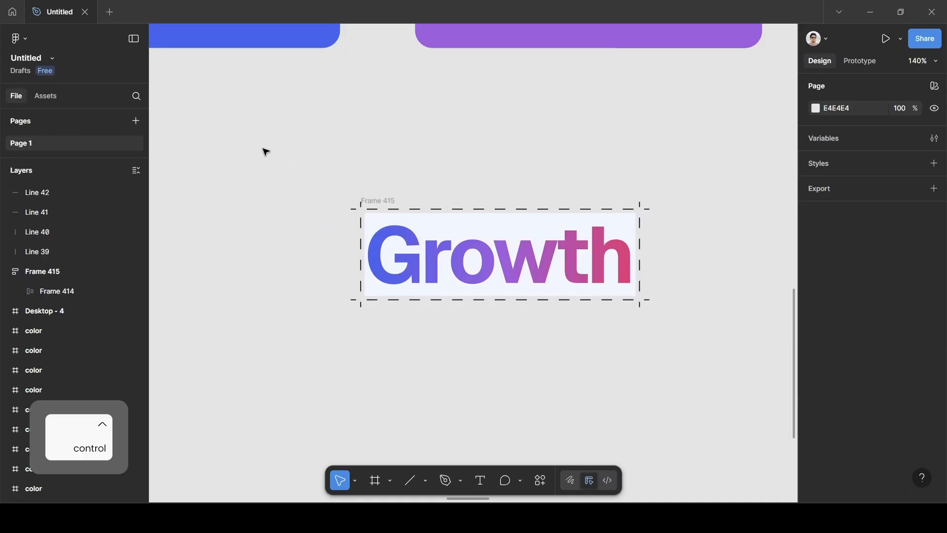
left_click_drag(262, 145, 723, 355)
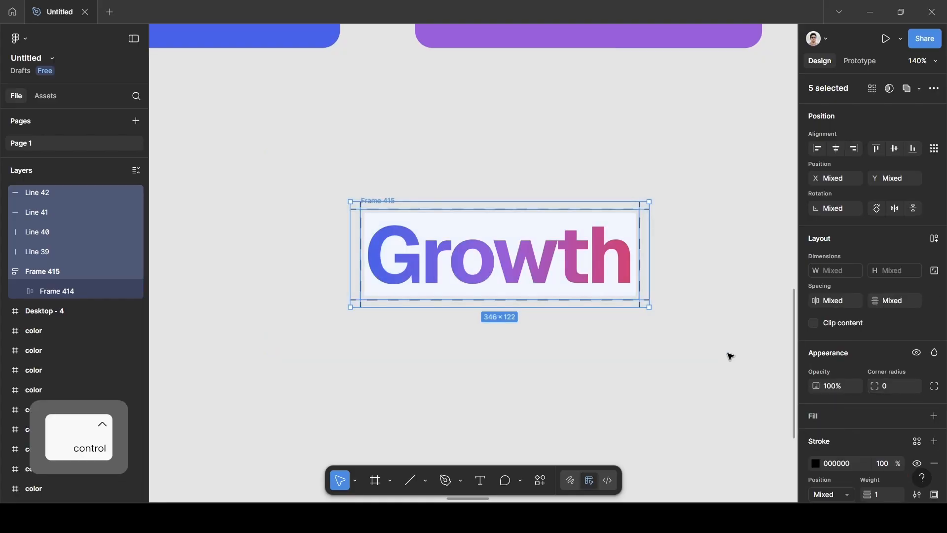
key("ctrl+g")
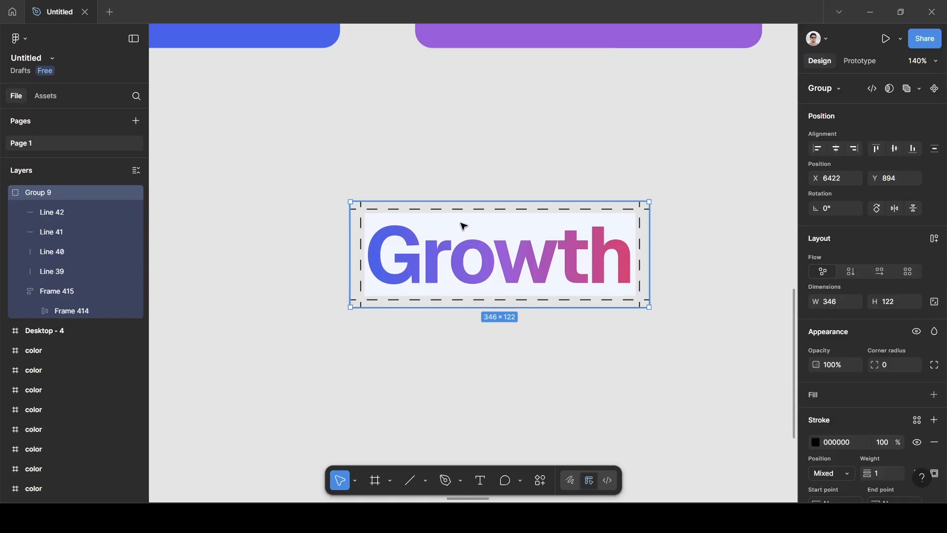
left_click(316, 199)
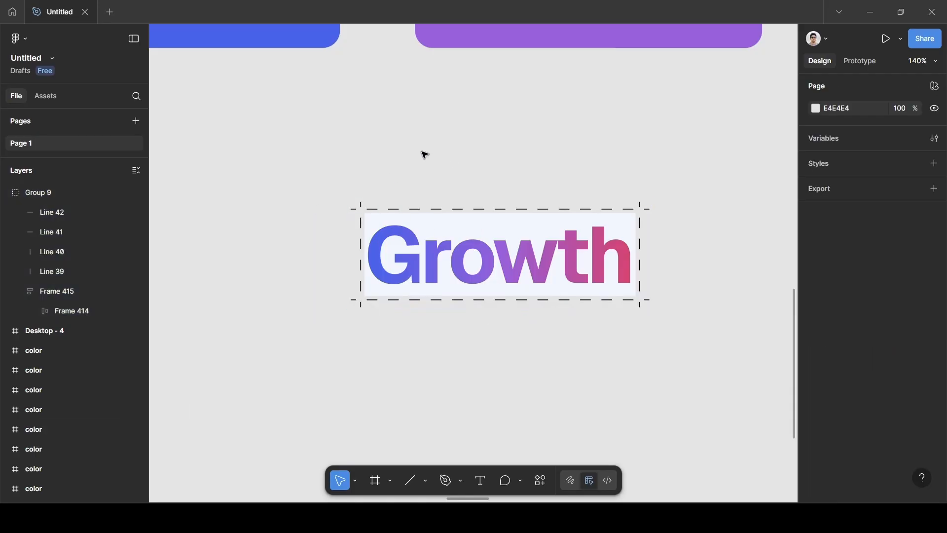
- Set the rotation of the "Growth" group to 2°, matching the tilted reference label
scroll(365, 202, "down", 5)
scroll(375, 206, "right", 2)
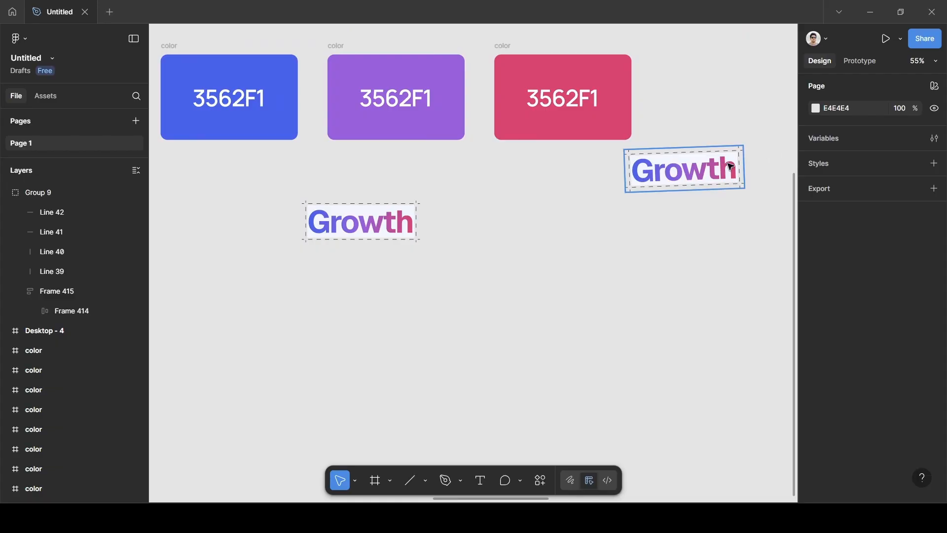
scroll(423, 209, "up", 5)
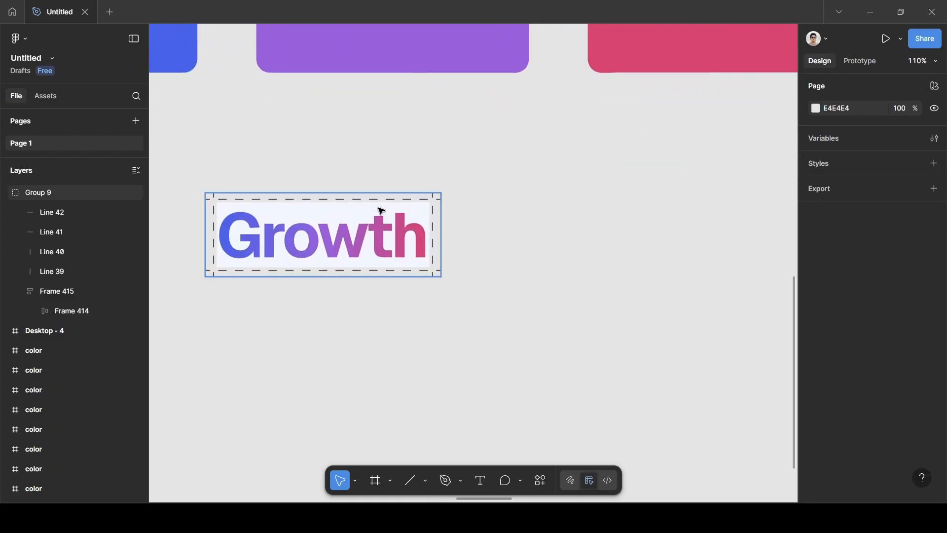
left_click(370, 211)
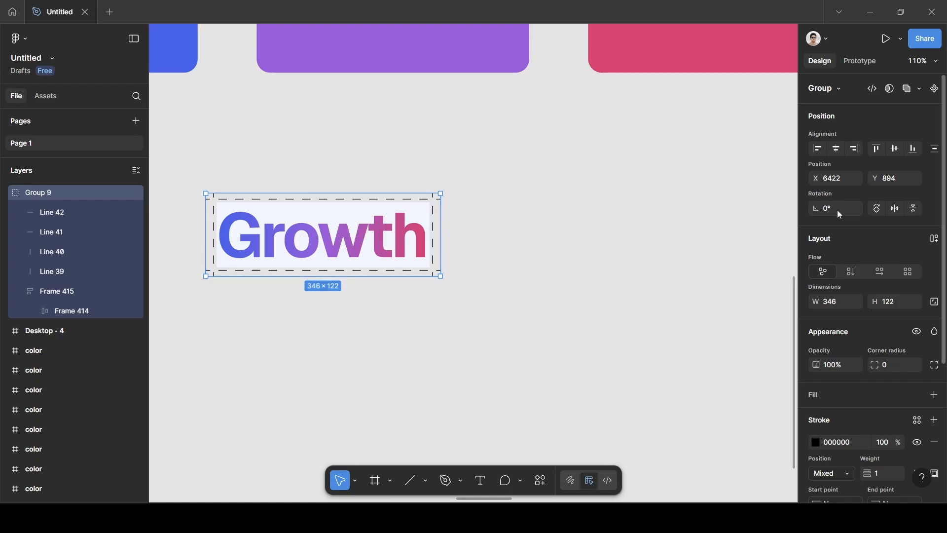
key("BackSpace")
type("2")
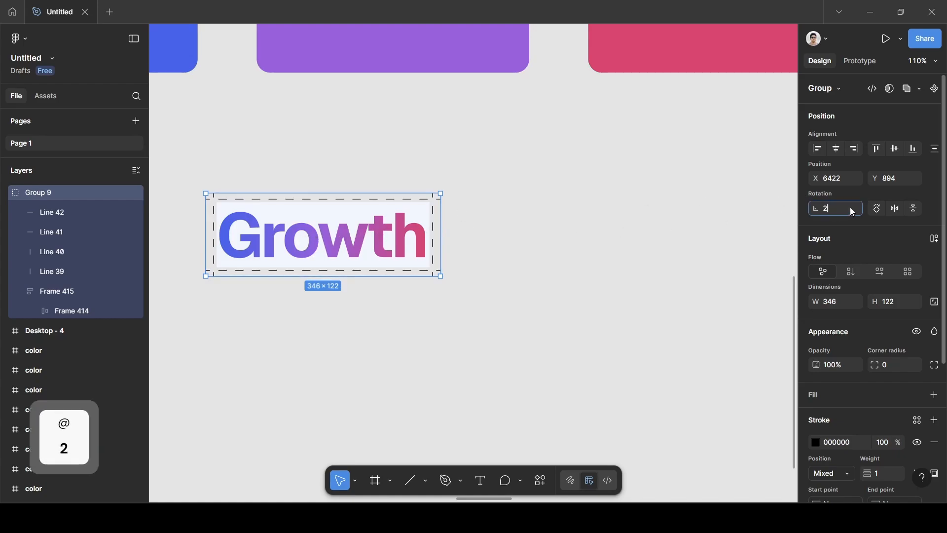
key("Return")
left_click(449, 318)
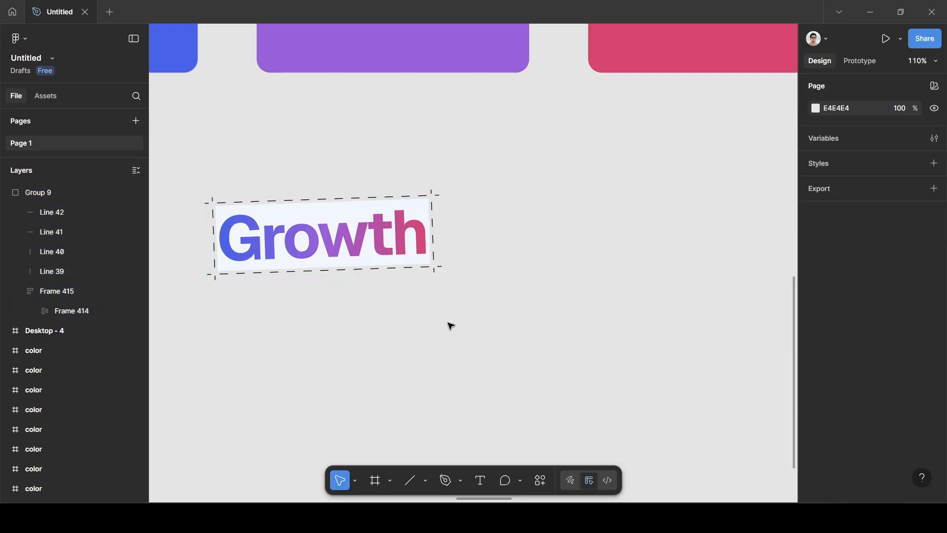
- Copy the tilted "Growth" group and paste it into the hero content frame, Frame 413, in Desktop - 4
scroll(449, 324, "down", 5)
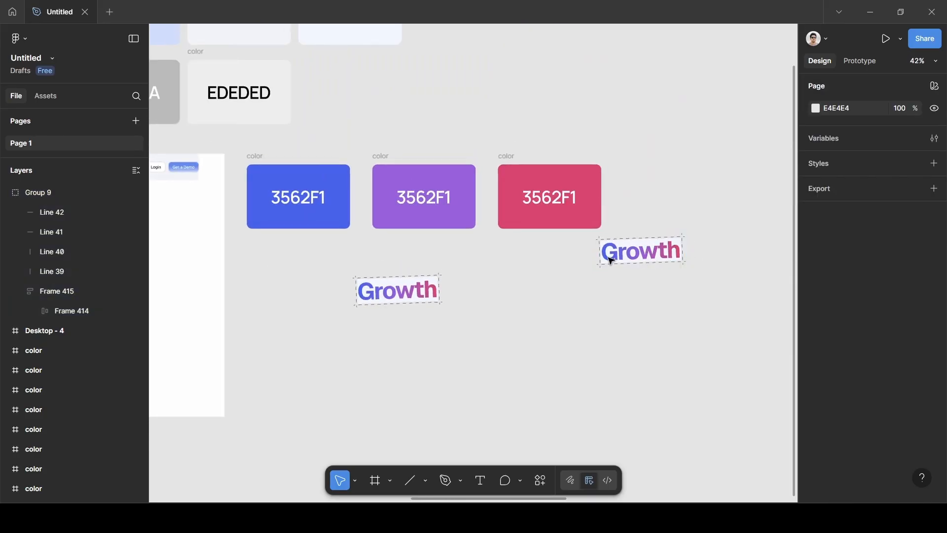
scroll(436, 301, "left", 5)
scroll(438, 302, "left", 1)
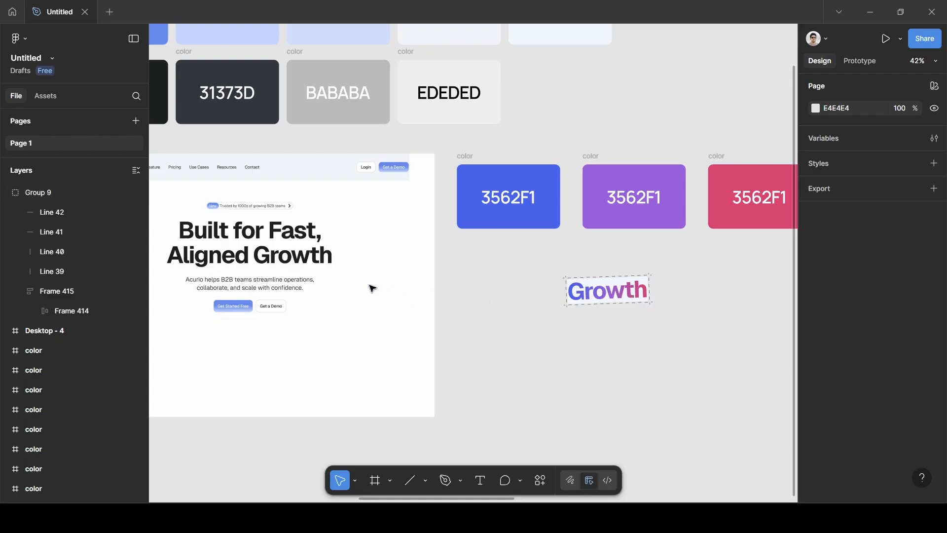
scroll(257, 260, "up", 5)
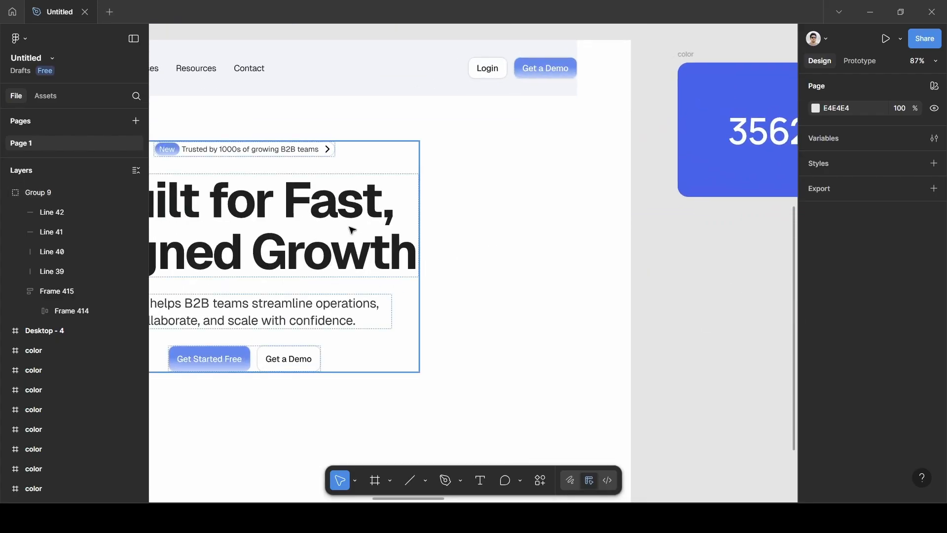
scroll(384, 259, "down", 5)
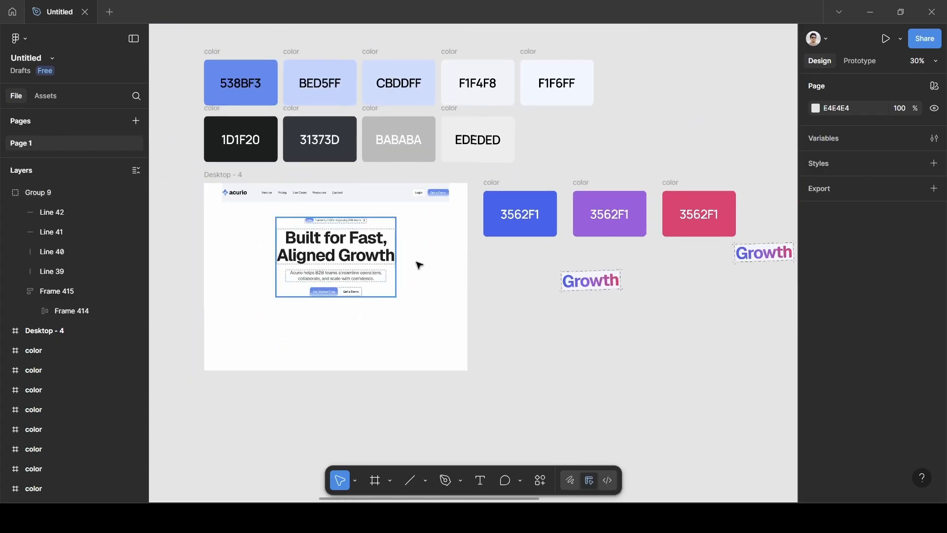
left_click(593, 276)
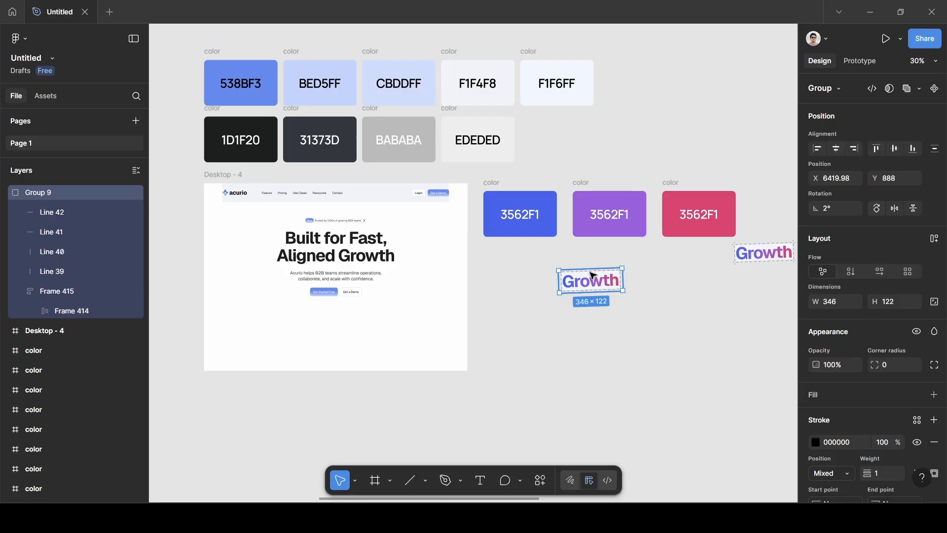
key("ctrl+c")
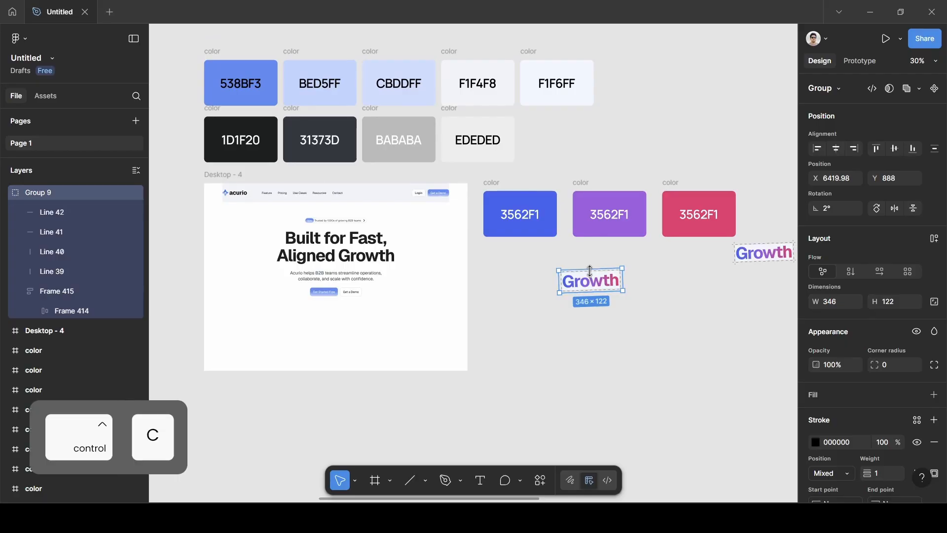
scroll(392, 280, "up", 5)
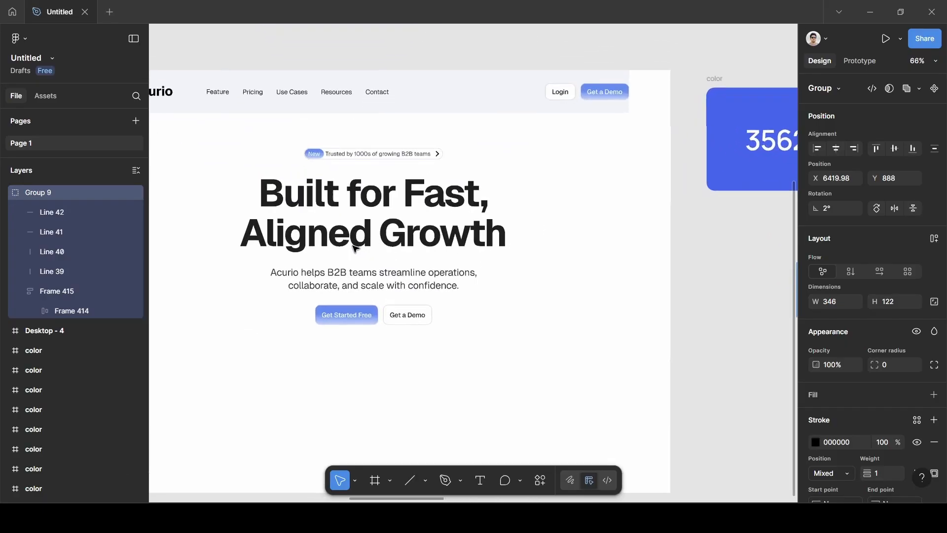
left_click(443, 207)
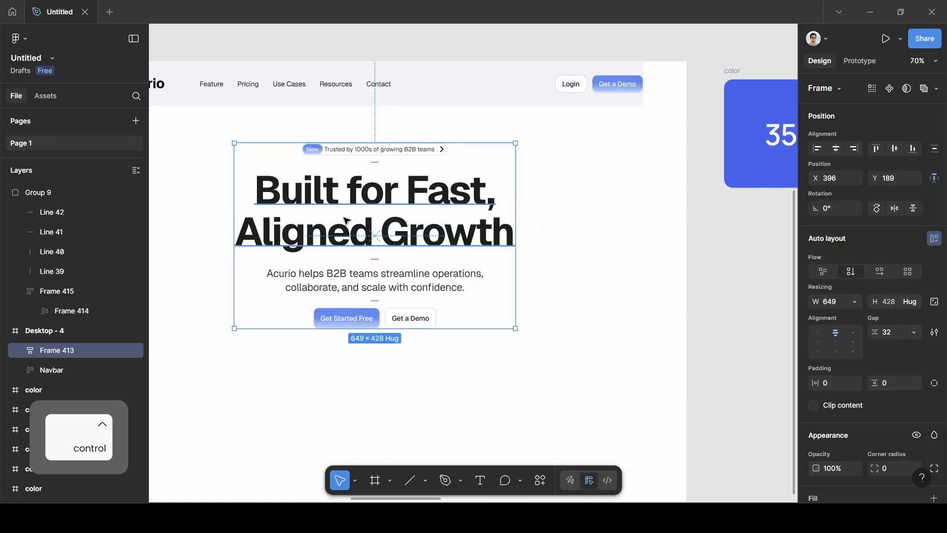
key("ctrl+v")
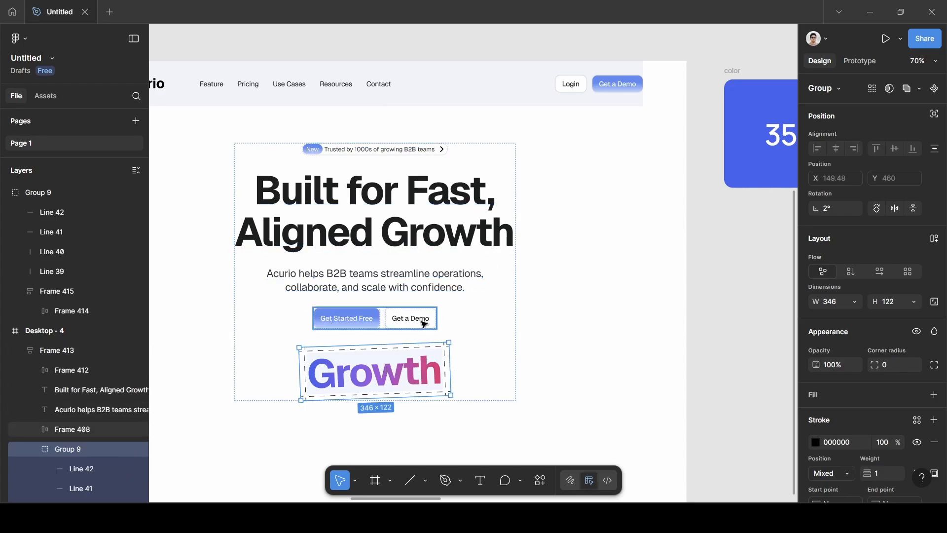
- Exclude the pasted "Growth" group from auto layout and move it over the heading's word "Growth", at X 316, Y 144
left_click(272, 151)
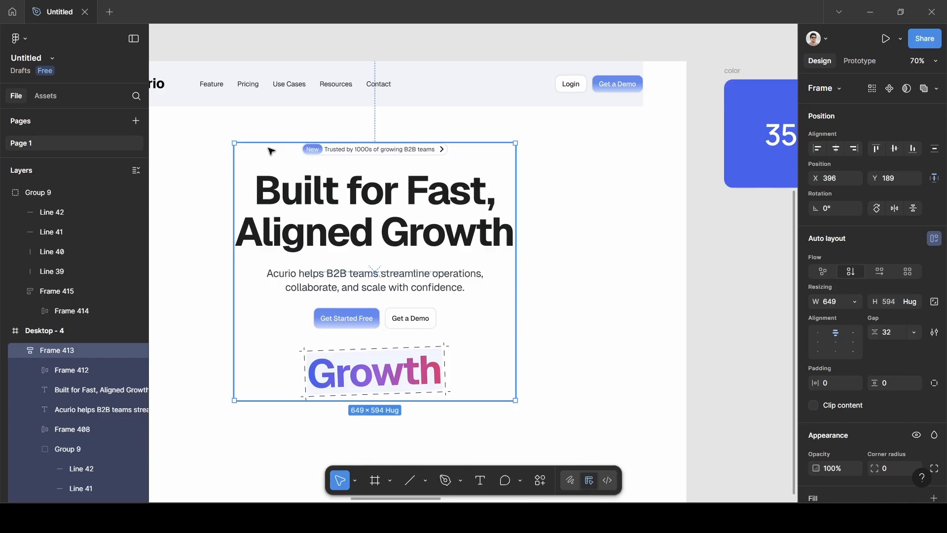
left_click(386, 363)
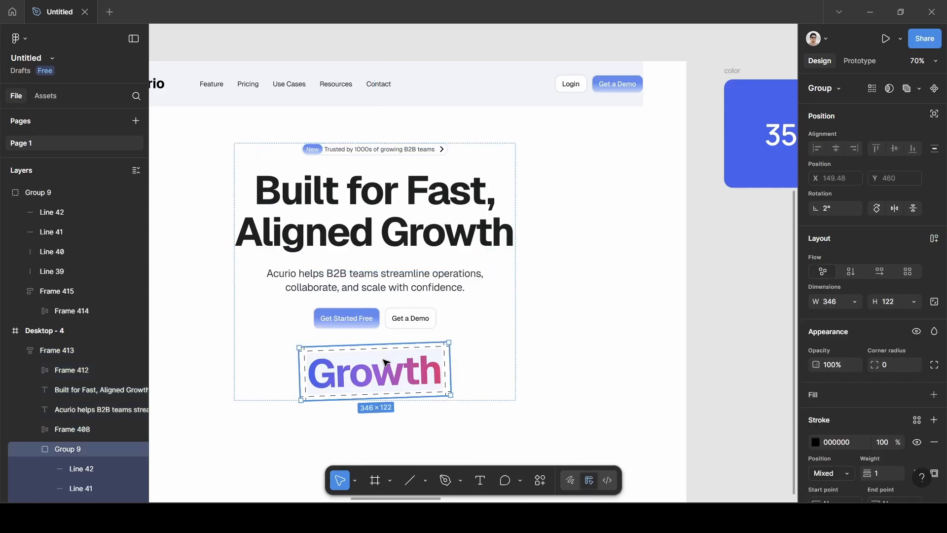
left_click(935, 115)
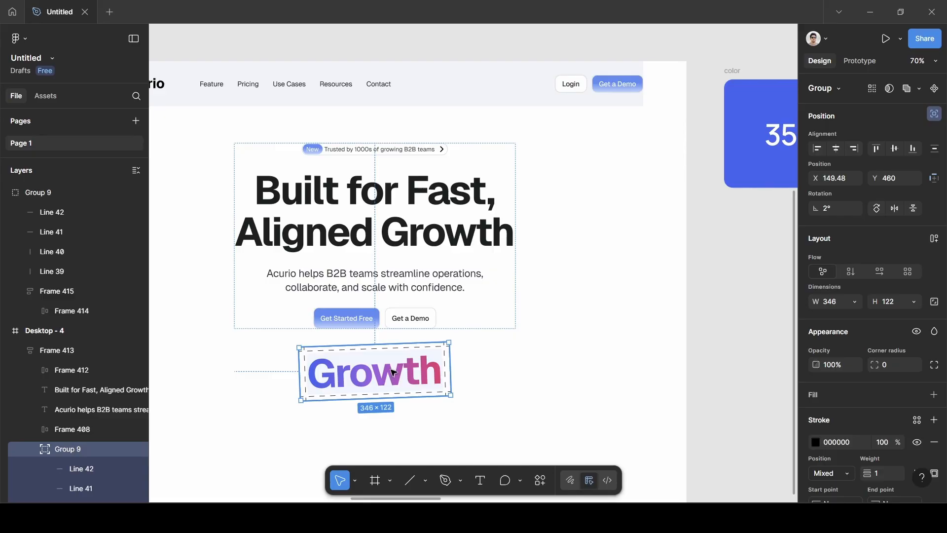
left_click_drag(393, 374, 427, 228)
scroll(445, 234, "up", 5)
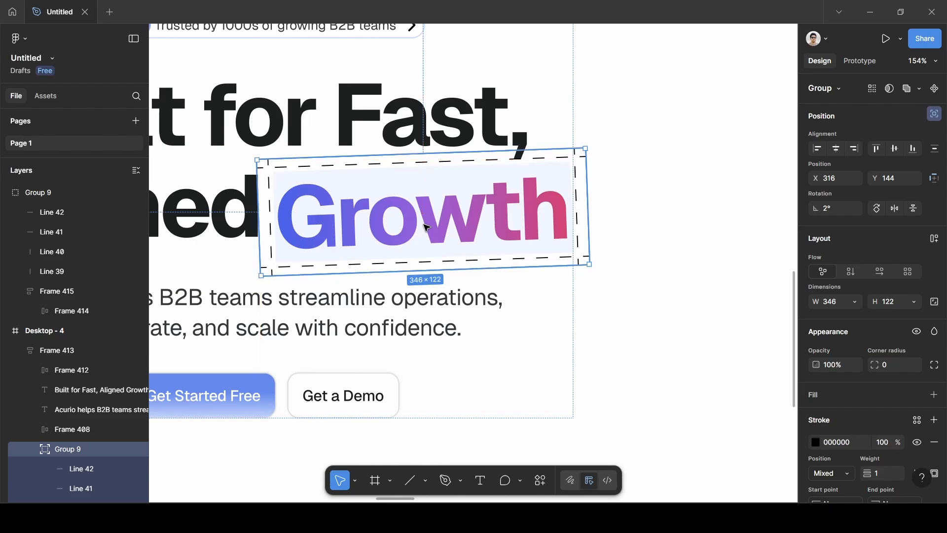
scroll(439, 248, "down", 6)
left_click(539, 244)
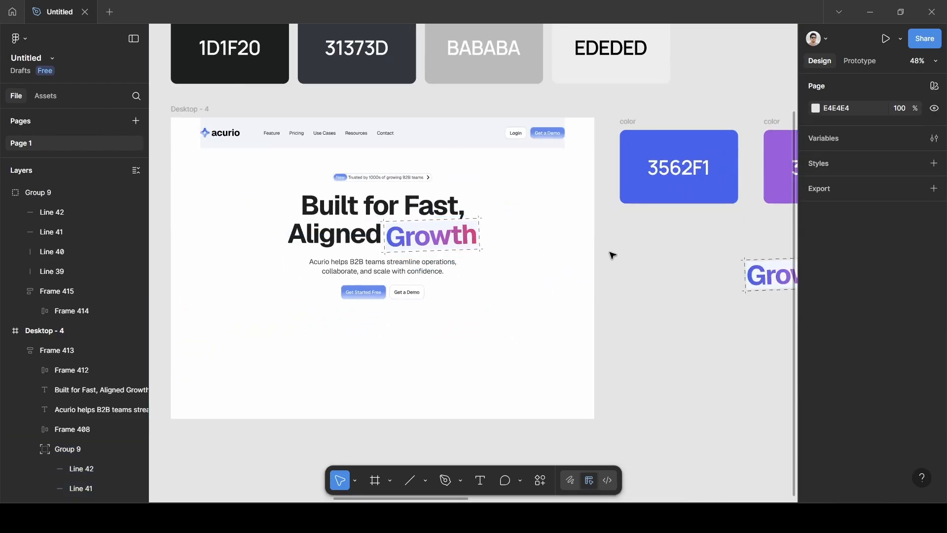
- Compare the Desktop - 4 hero with the Desktop - 3 reference, examining the dashboard preview and its dashed guide lines
scroll(632, 260, "down", 2)
scroll(535, 275, "up", 3)
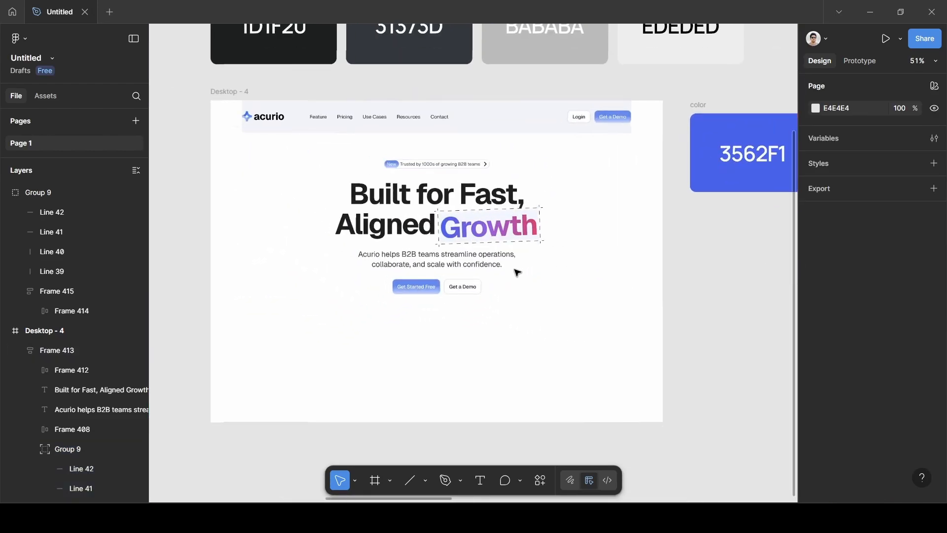
left_click(488, 179)
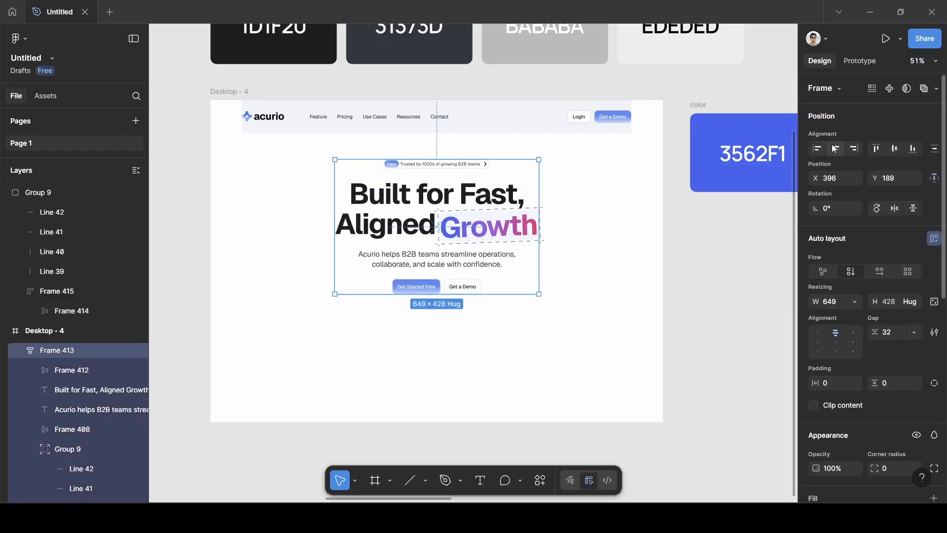
left_click(672, 272)
scroll(668, 277, "down", 4)
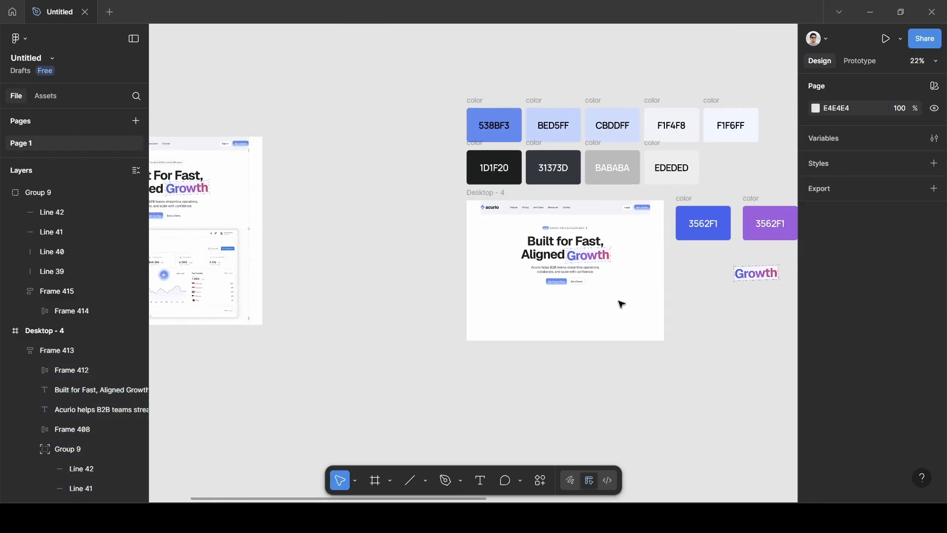
scroll(619, 312, "left", 6)
scroll(499, 277, "up", 3)
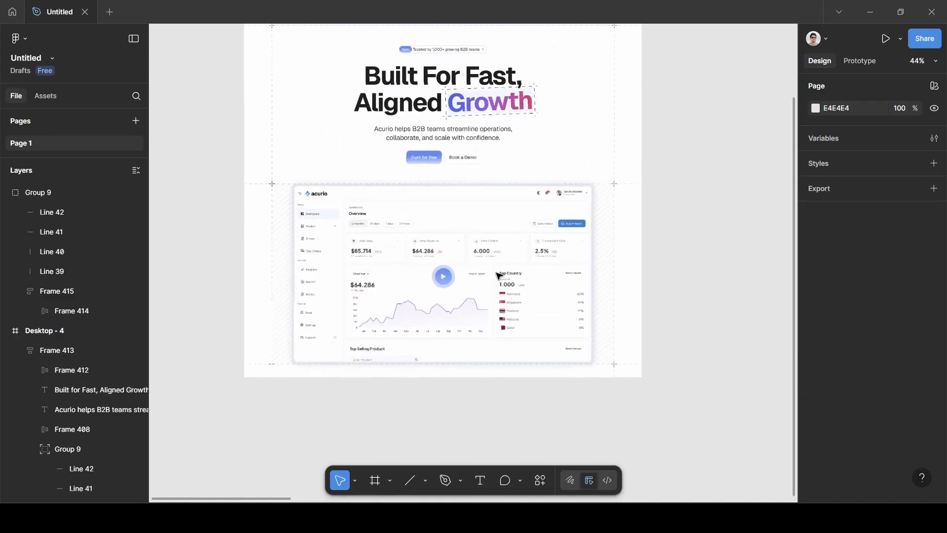
scroll(500, 276, "up", 1)
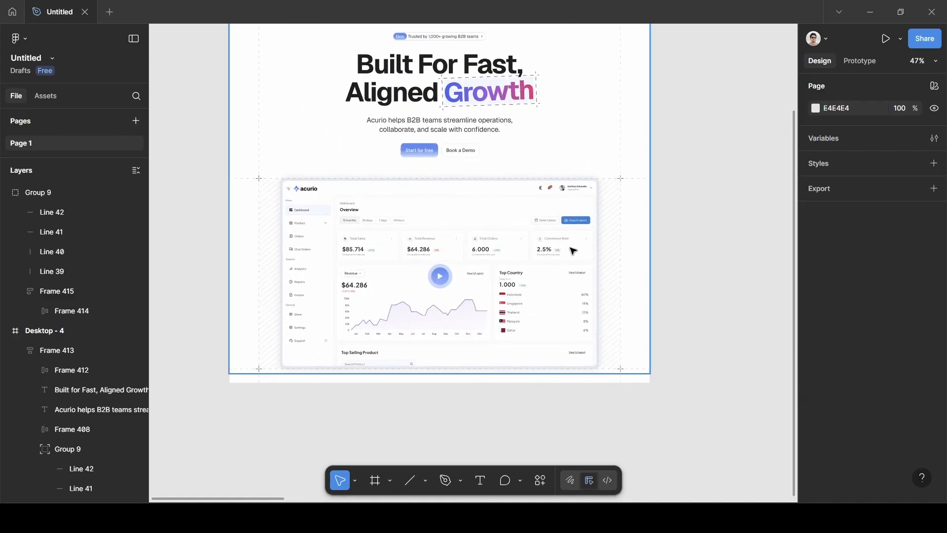
scroll(270, 216, "up", 5)
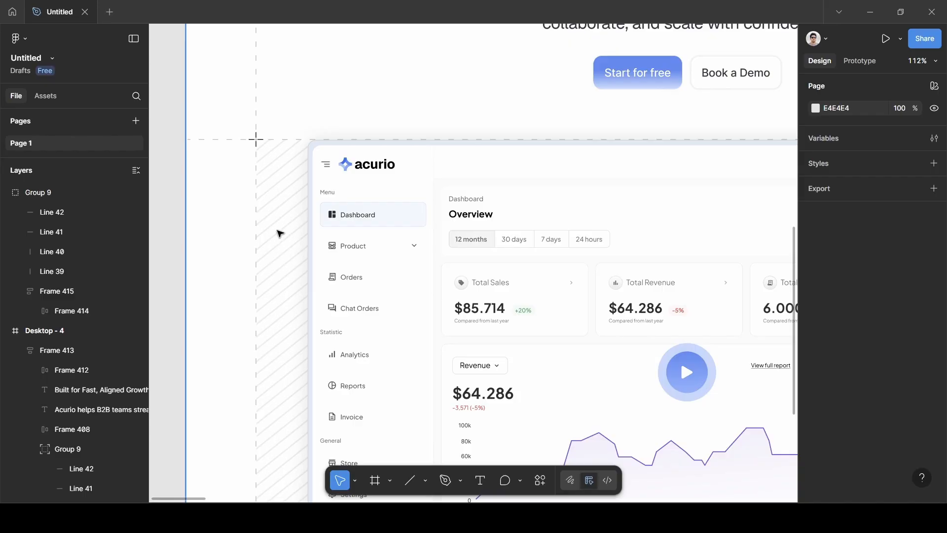
scroll(280, 232, "down", 6)
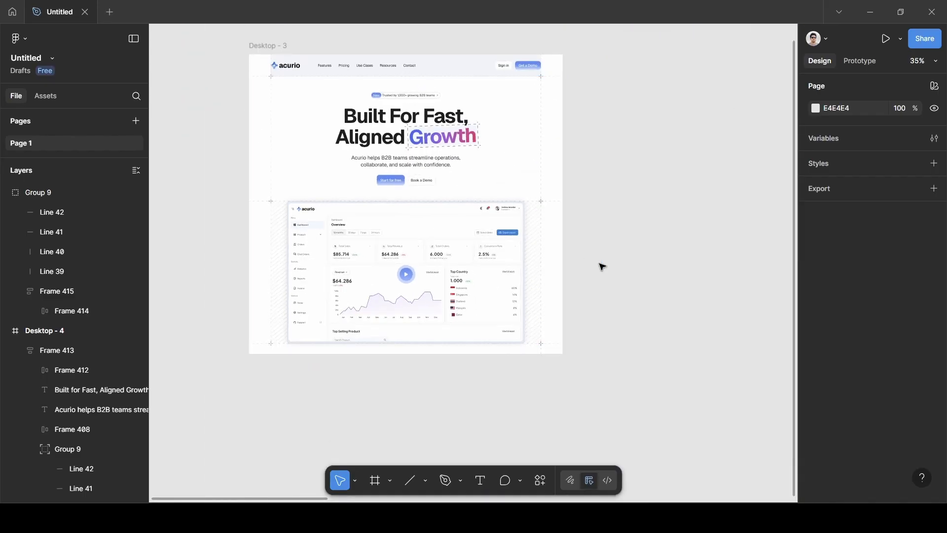
scroll(601, 266, "right", 5)
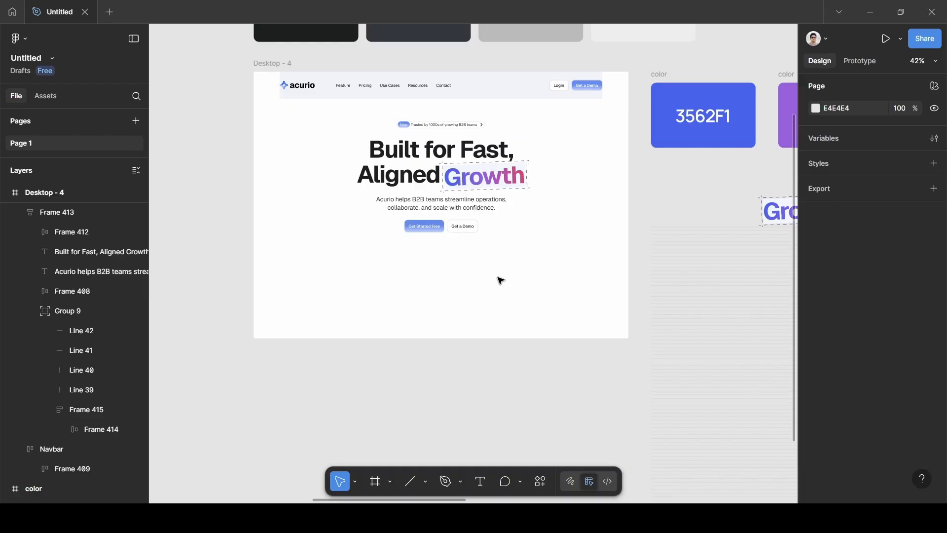
- Examine the hatched strips beside the dashboard in Desktop - 3 and the layers stacked at the right-hand strip
scroll(451, 277, "left", 15)
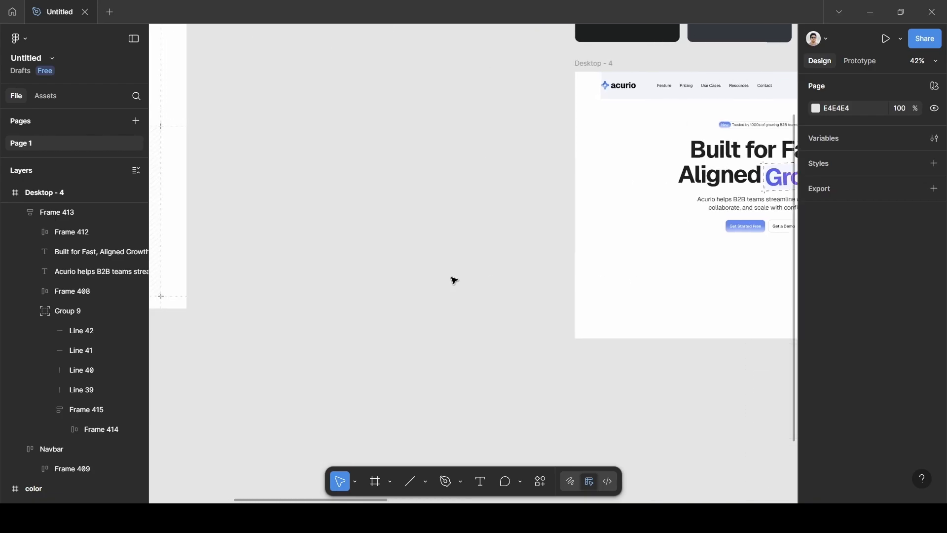
scroll(451, 276, "up", 4)
scroll(450, 279, "up", 5)
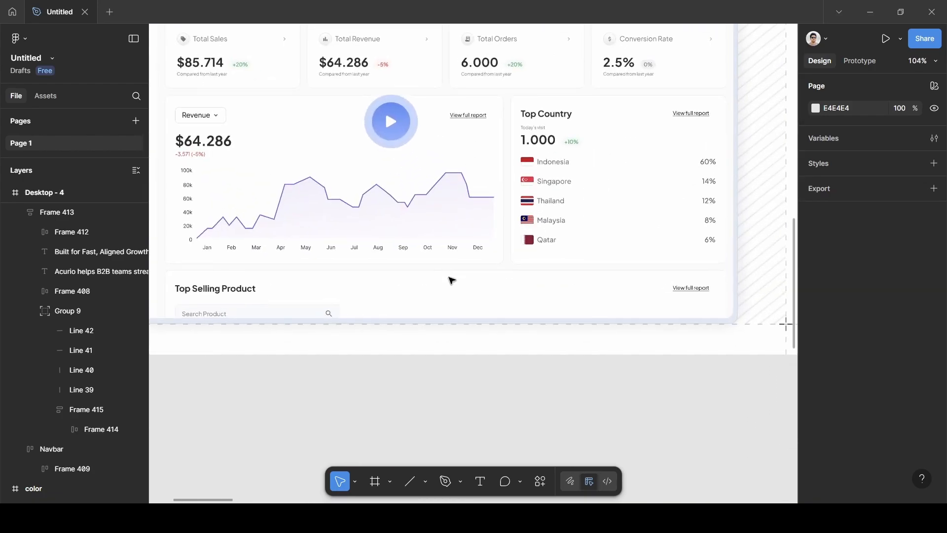
scroll(424, 279, "left", 10)
scroll(372, 237, "down", 6)
scroll(375, 237, "up", 3)
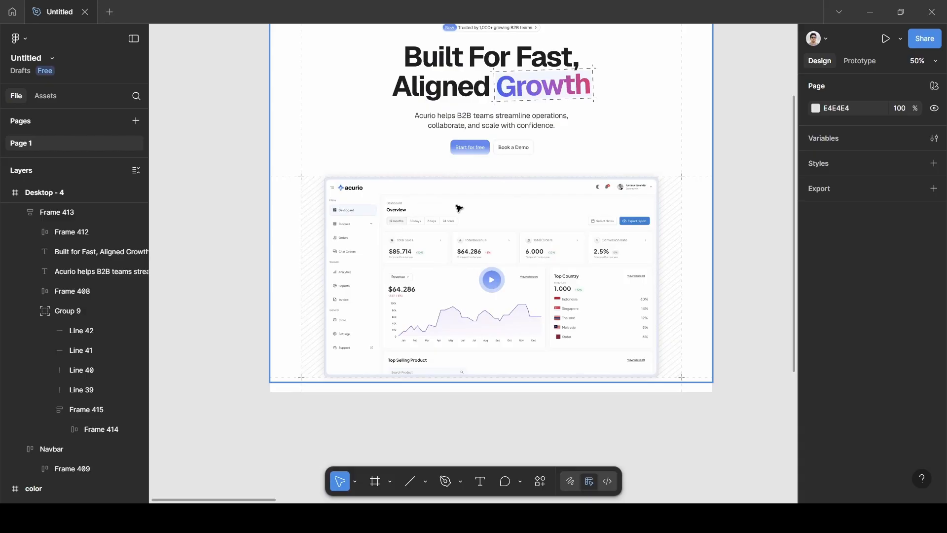
scroll(543, 275, "down", 4)
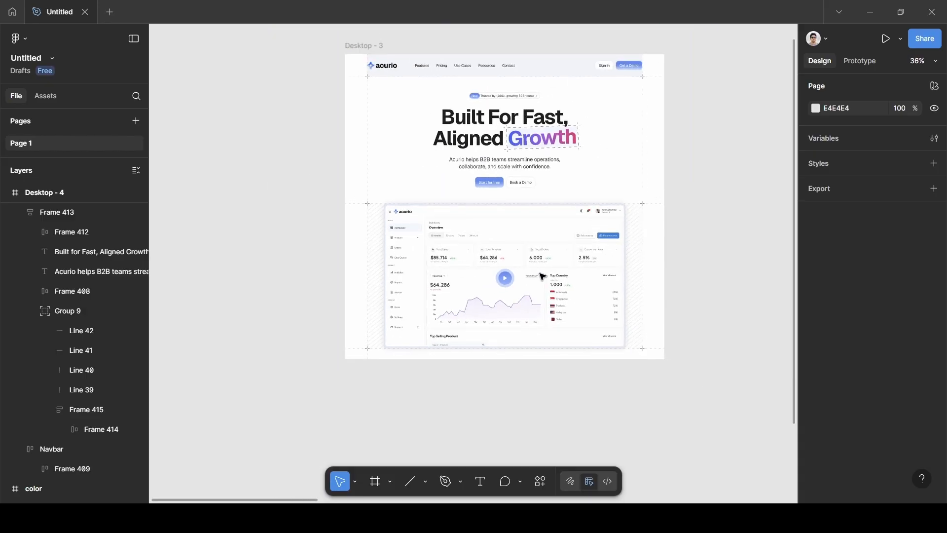
scroll(542, 275, "up", 2)
scroll(596, 254, "right", 6)
scroll(597, 257, "right", 6)
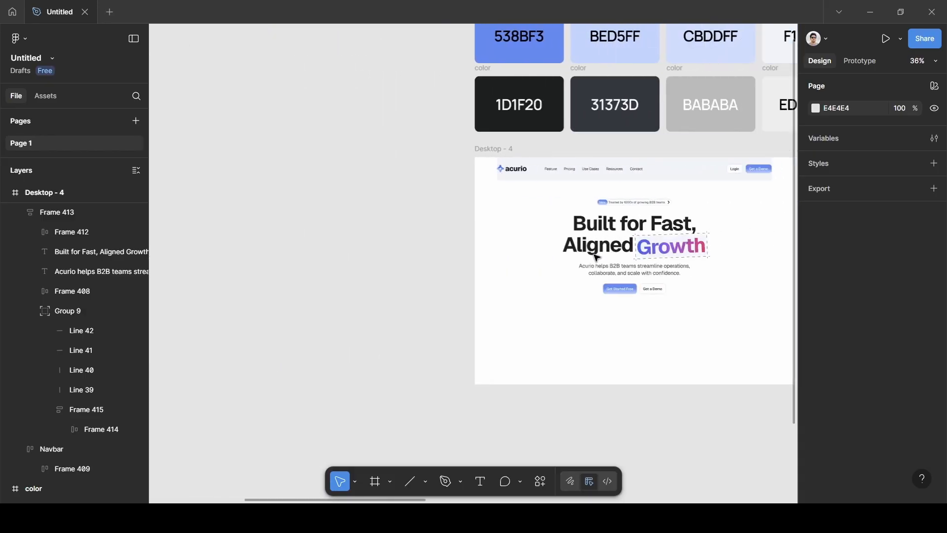
scroll(505, 262, "down", 2)
scroll(283, 245, "left", 8)
scroll(382, 212, "up", 6)
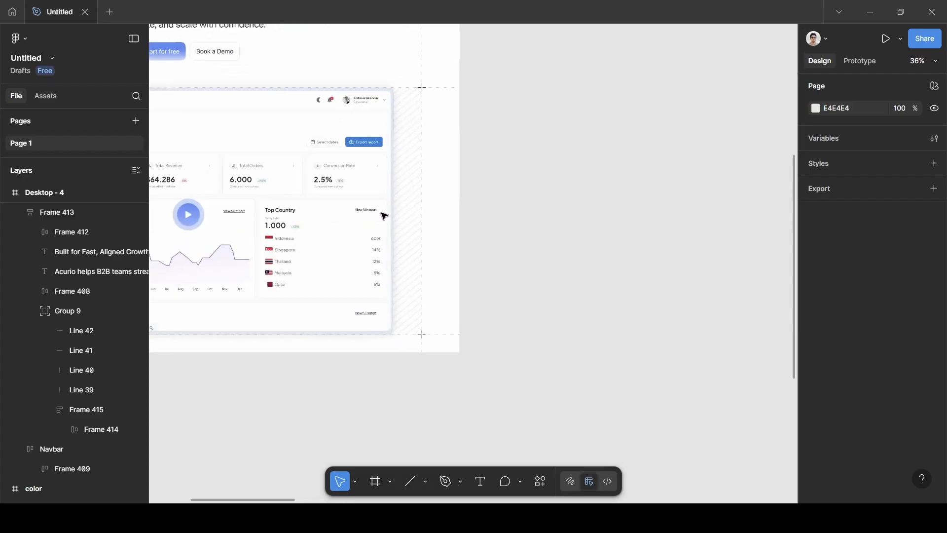
right_click(446, 219)
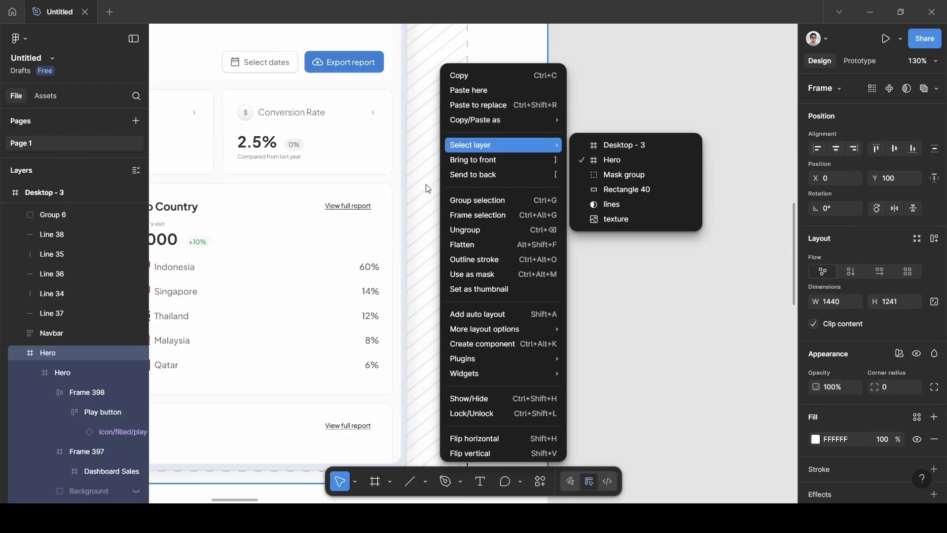
left_click(718, 98)
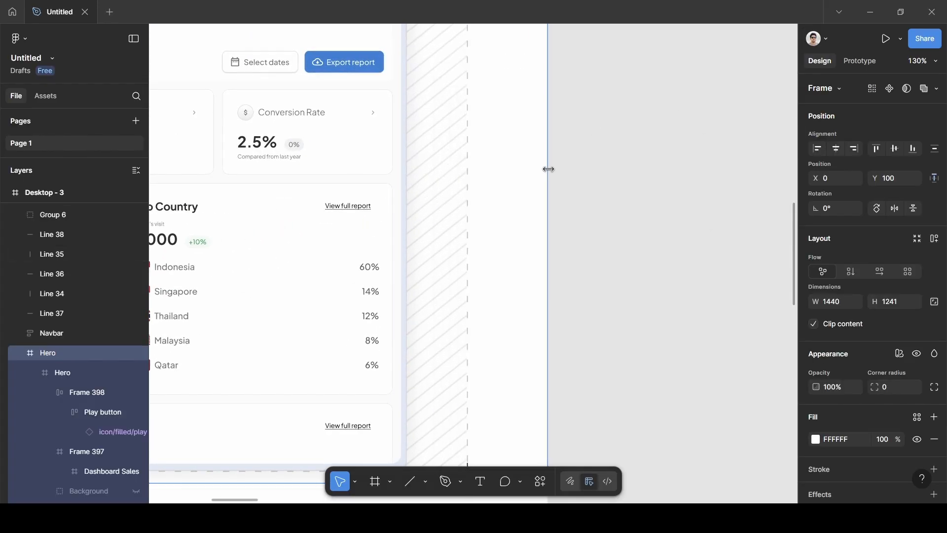
scroll(548, 167, "down", 5)
left_click(623, 206)
- Examine the horizontal lines texture beside Desktop - 4 and compare its extent with the hero frame
scroll(623, 206, "right", 20)
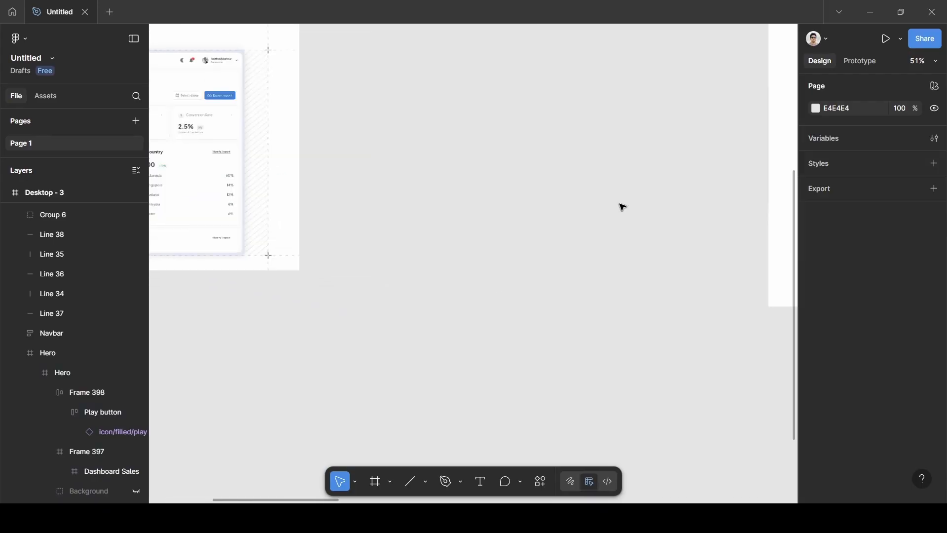
scroll(622, 206, "up", 1)
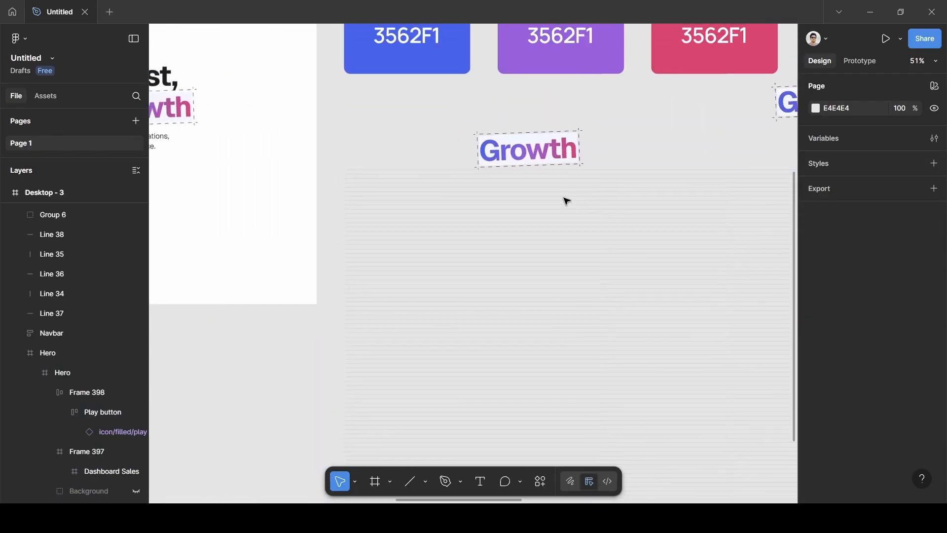
left_click(456, 214)
scroll(395, 227, "up", 5)
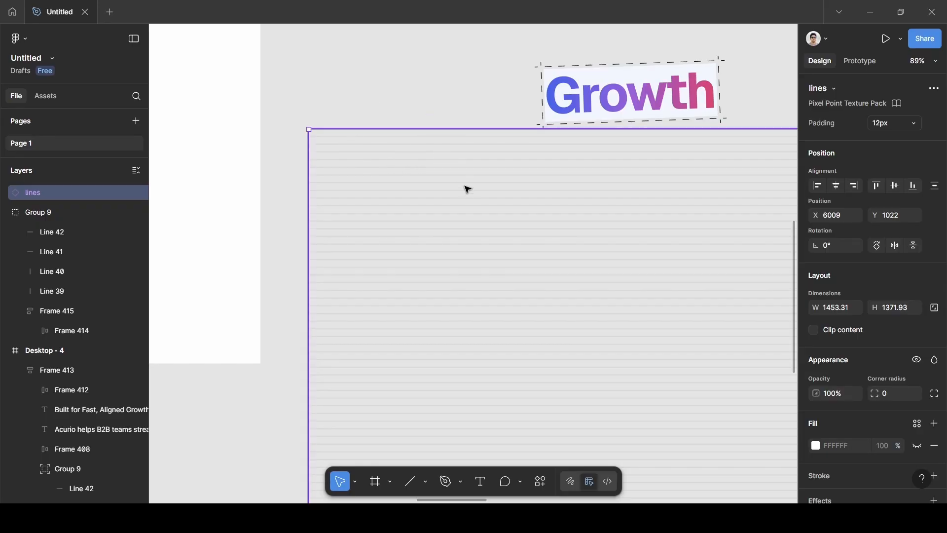
scroll(471, 197, "down", 5)
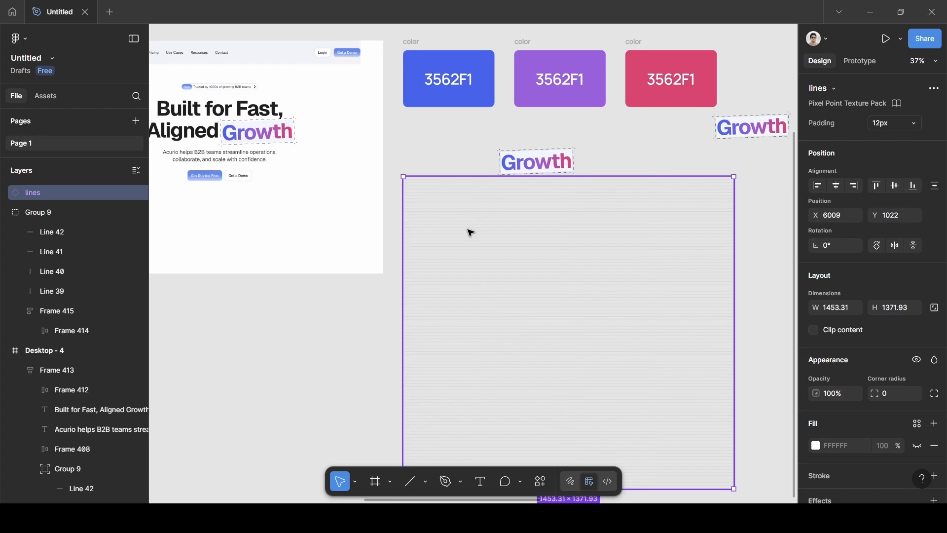
scroll(311, 197, "left", 3)
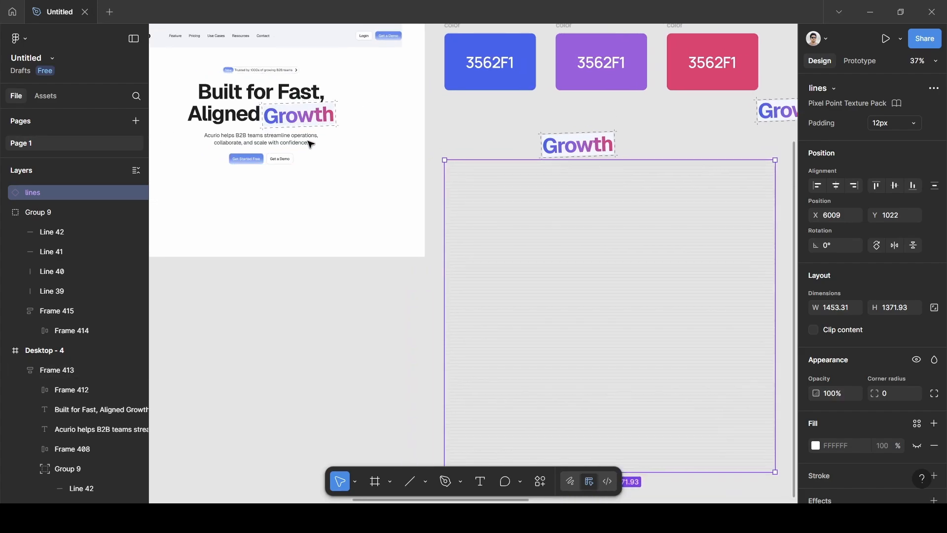
scroll(313, 197, "left", 3)
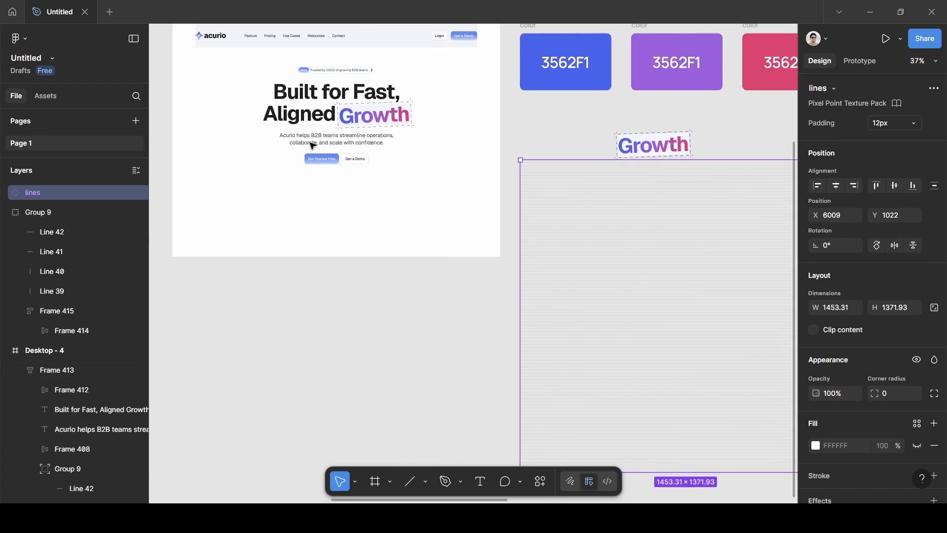
scroll(627, 249, "right", 1)
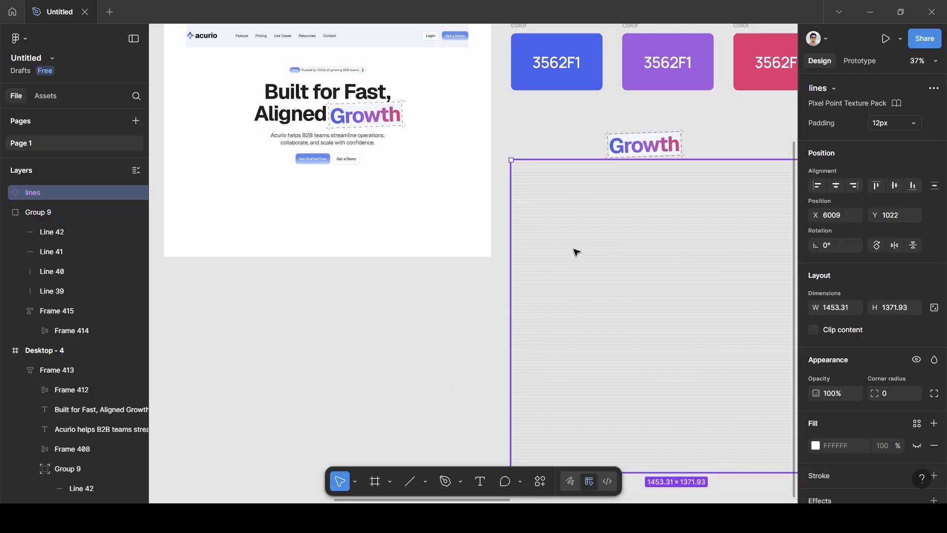
scroll(573, 251, "left", 3)
scroll(573, 250, "up", 2)
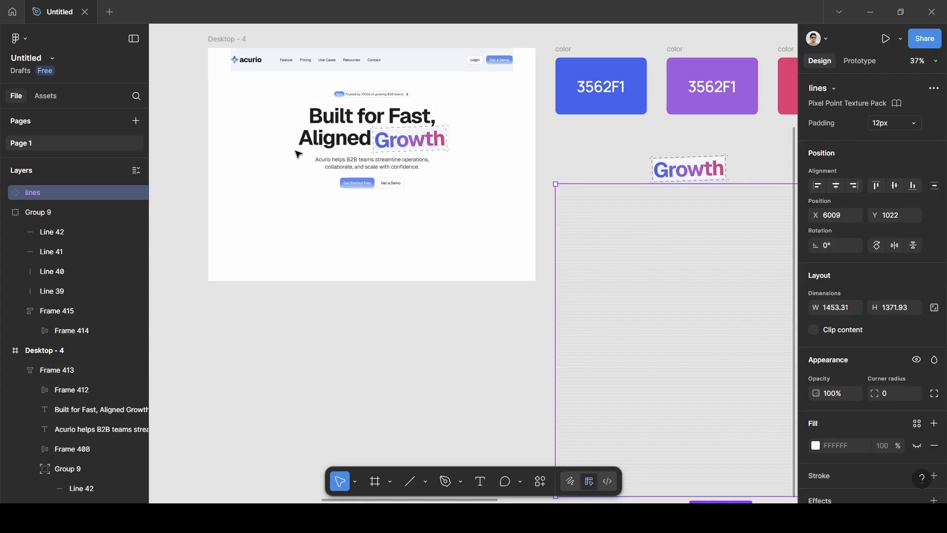
- Extend the Desktop - 4 frame downward to a height of 1384
left_click(211, 38)
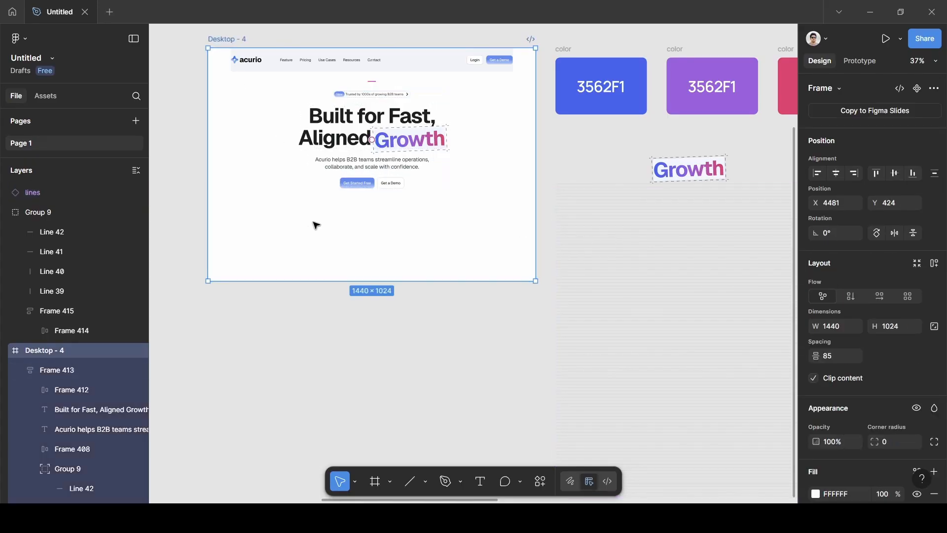
scroll(334, 270, "down", 1)
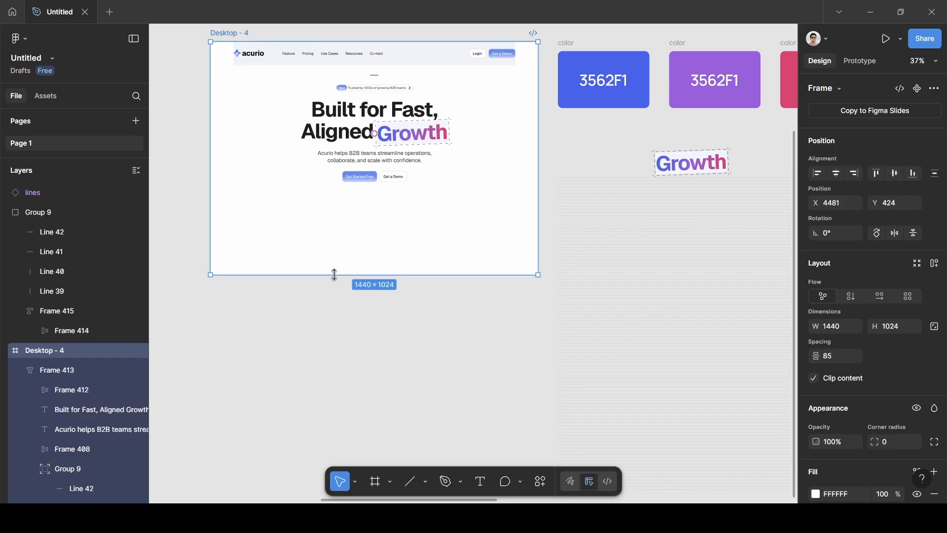
left_click_drag(335, 275, 327, 356)
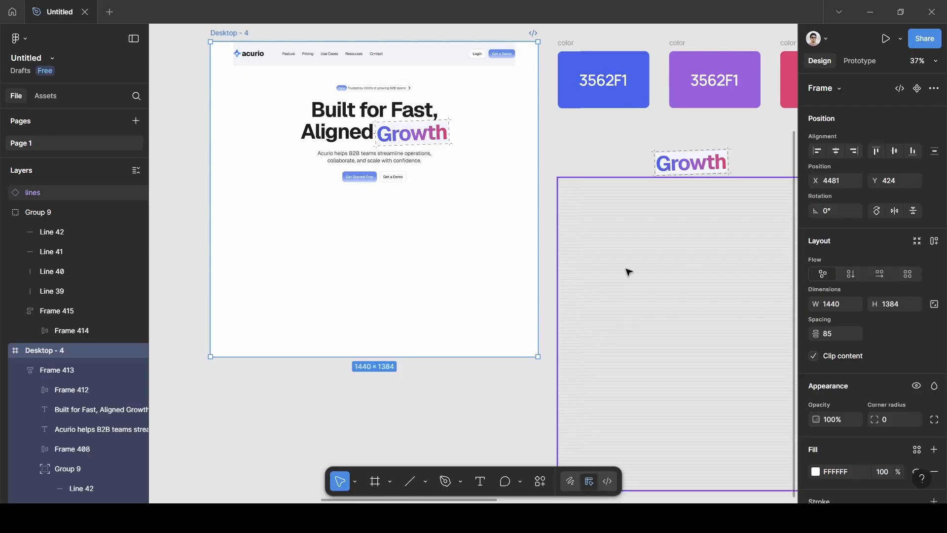
- Cut the lines texture from the canvas and paste it into the Desktop - 4 frame
scroll(669, 260, "right", 3)
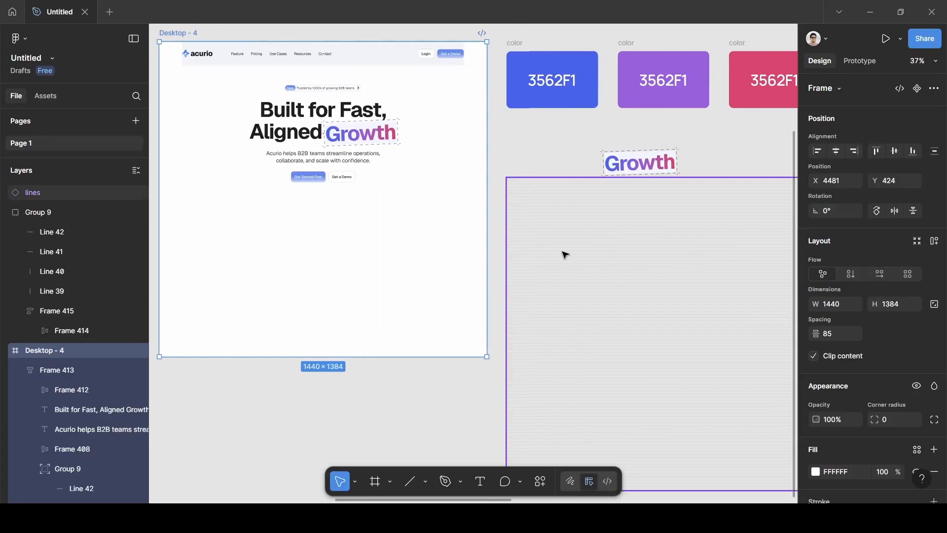
left_click(582, 228)
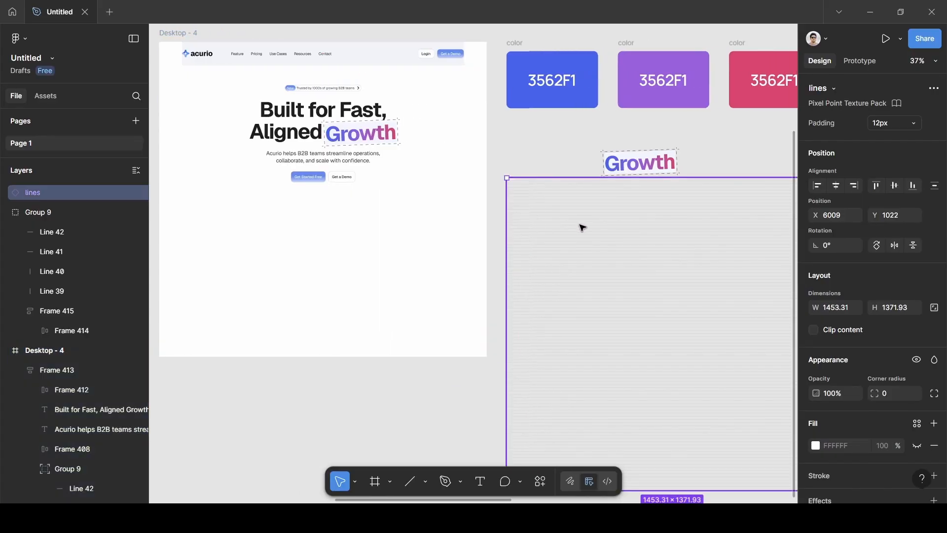
key("ctrl+x")
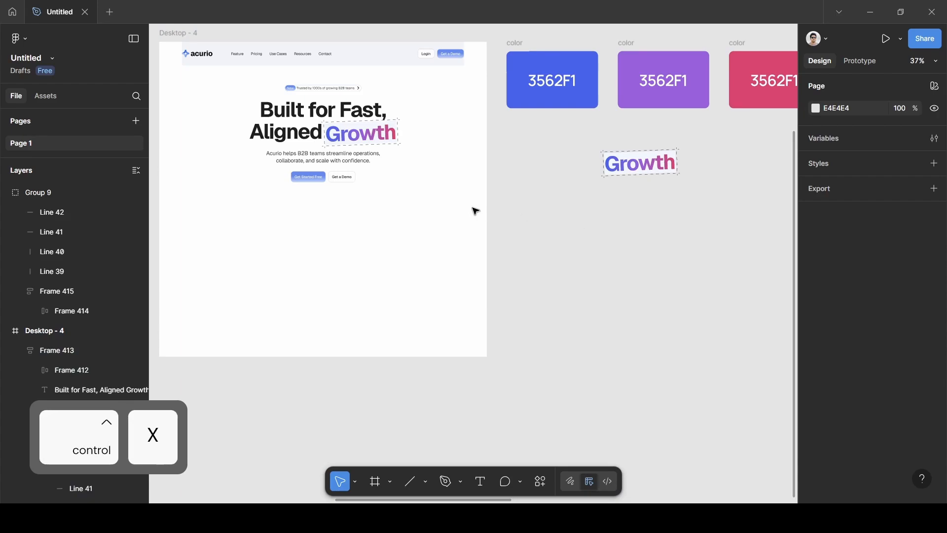
scroll(306, 88, "left", 3)
left_click(240, 32)
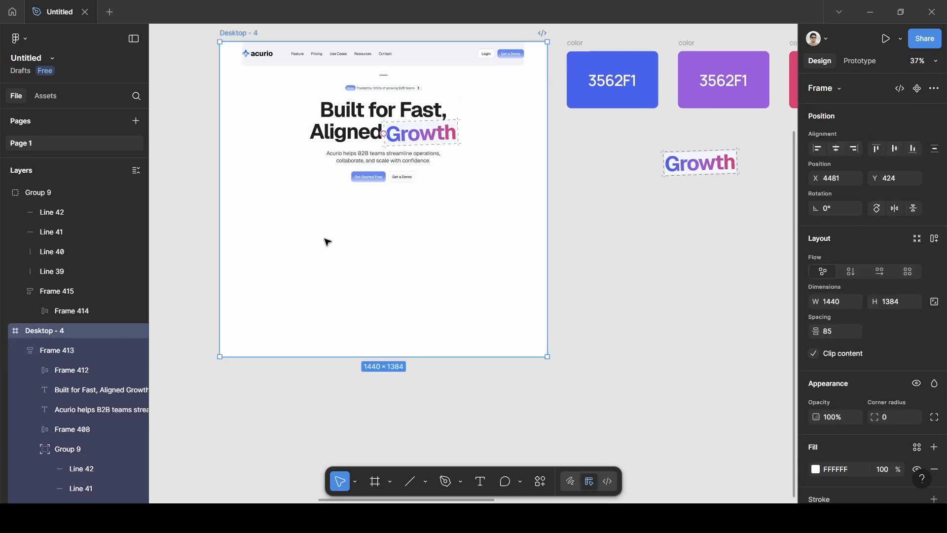
key("ctrl")
key("ctrl+v")
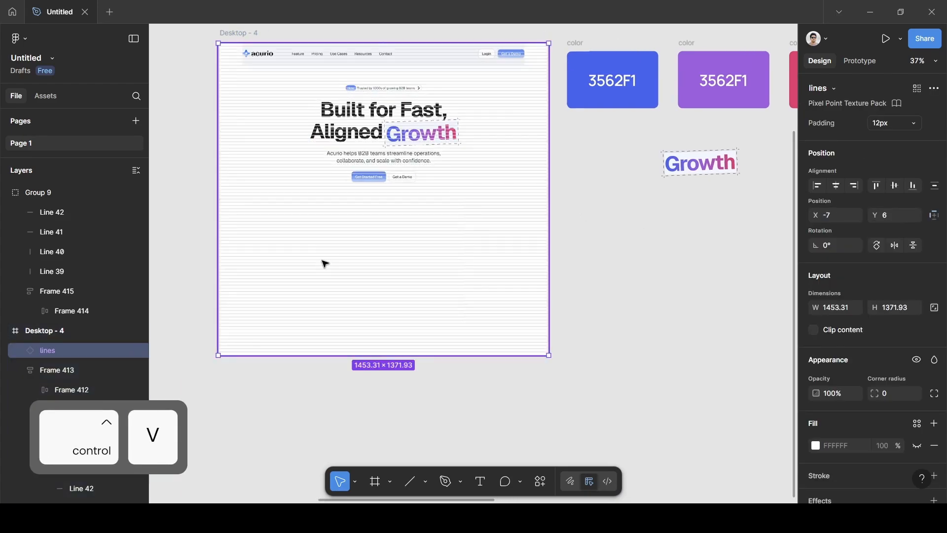
- Move the lines texture down to about X -4, Y 406 in Desktop - 4 and rotate it 40°
left_click_drag(383, 237, 386, 297)
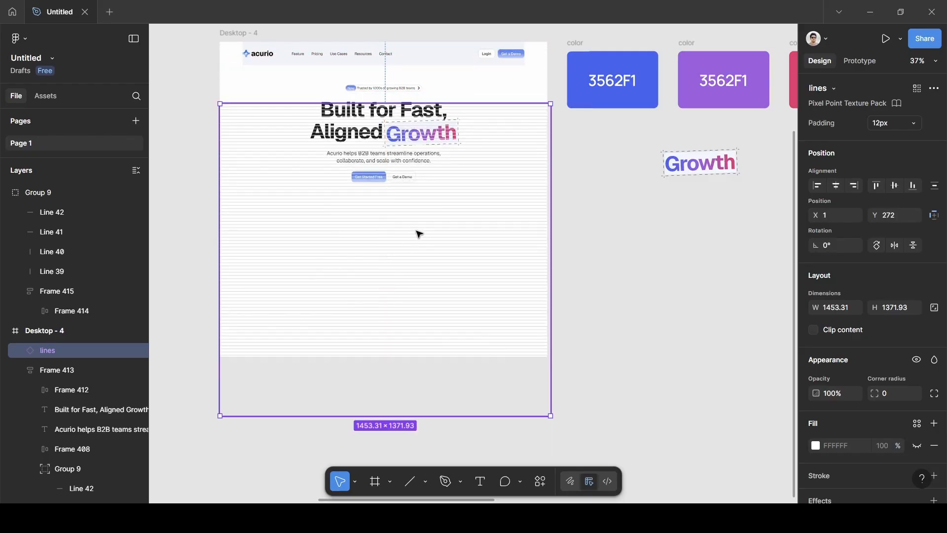
left_click_drag(419, 234, 418, 264)
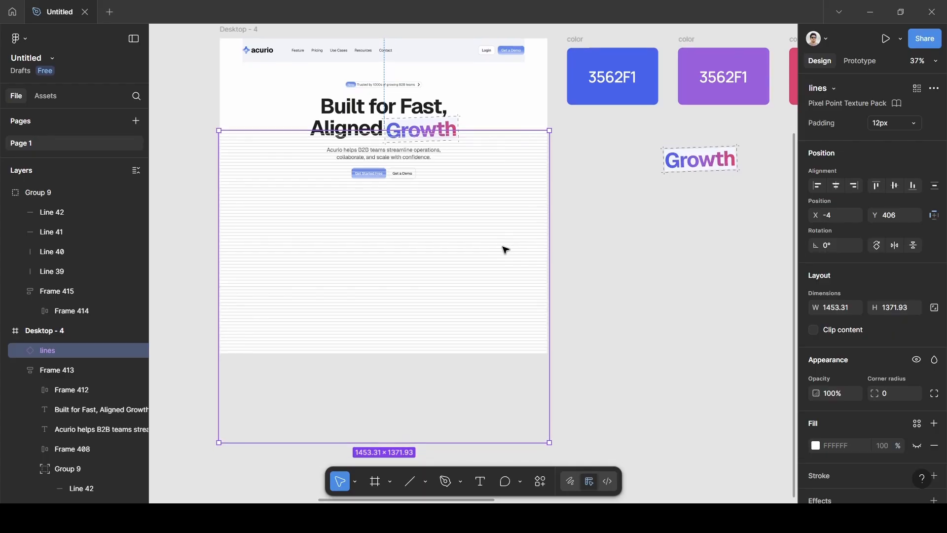
scroll(504, 250, "up", 5)
scroll(508, 251, "down", 2)
scroll(508, 247, "down", 1)
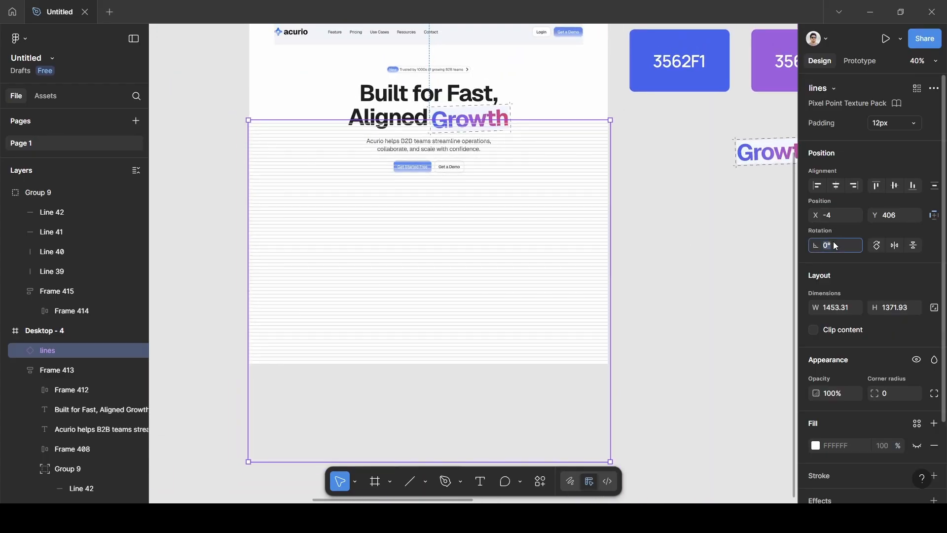
key("BackSpace")
type("40")
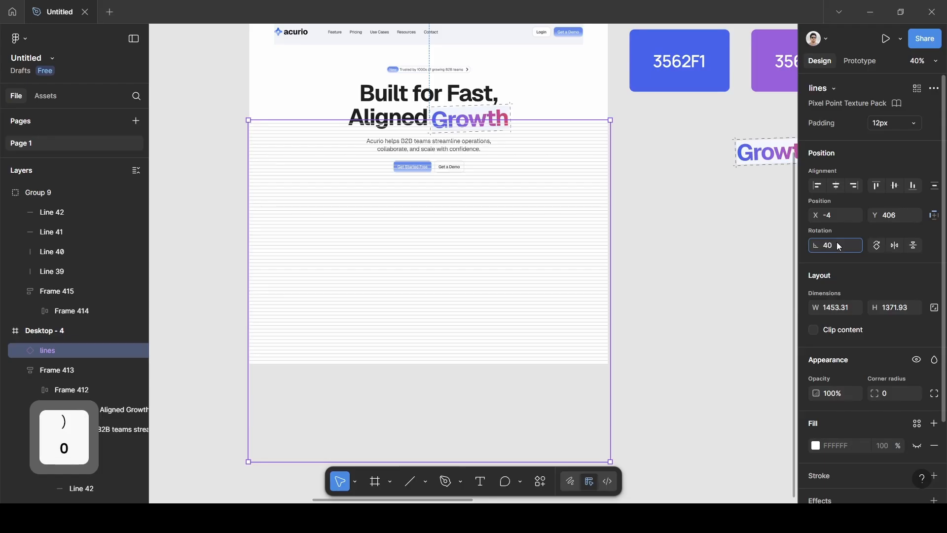
key("Return")
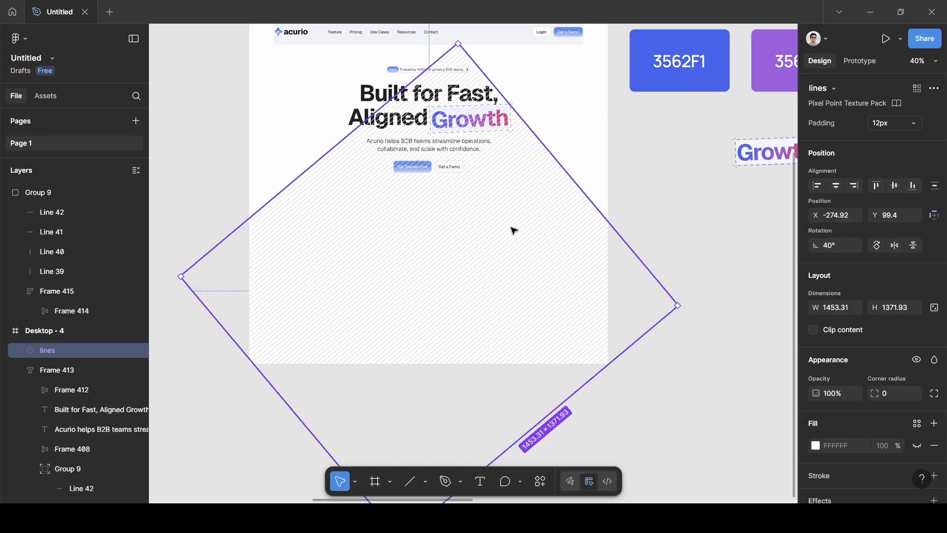
- Shift the rotated lines texture to X -310, Y 104 within Desktop - 4
scroll(518, 252, "up", 2)
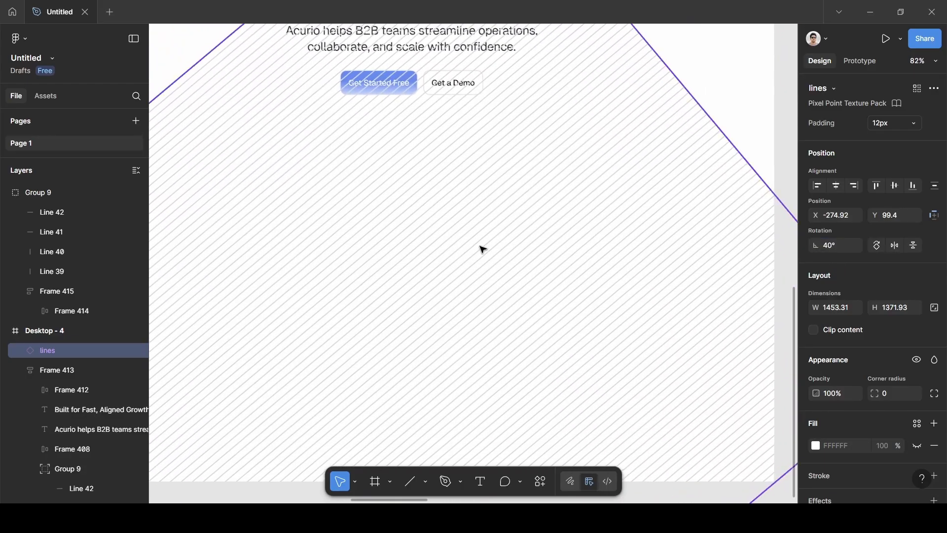
mouse_move(455, 229)
left_mouse_down()
mouse_move(447, 254)
mouse_move(457, 244)
mouse_move(449, 234)
left_mouse_up()
scroll(447, 254, "down", 3)
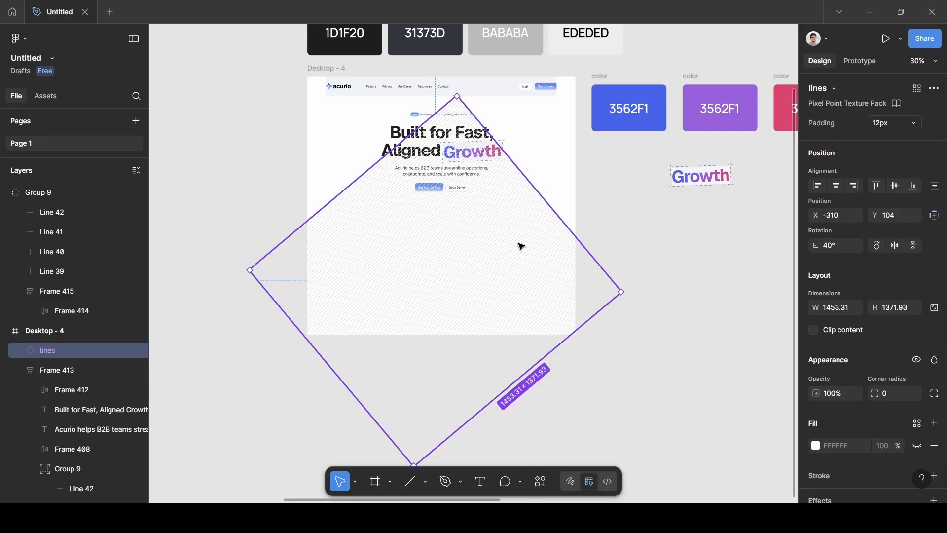
- Draw a rectangle about 1148 × 593 over the hatching below the hero buttons and place it at X 138, Y 738
key("r")
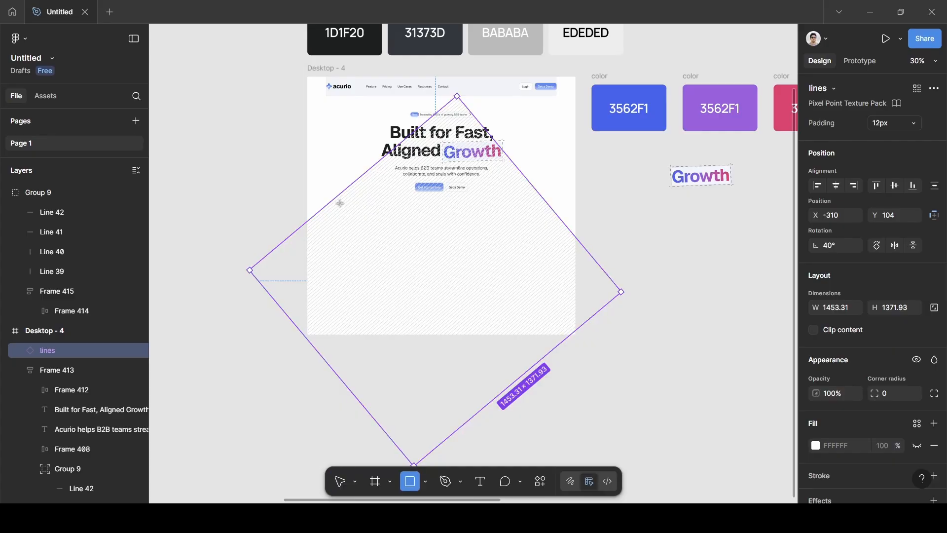
mouse_move(340, 206)
left_mouse_down()
mouse_move(434, 227)
mouse_move(520, 279)
mouse_move(554, 316)
left_mouse_up()
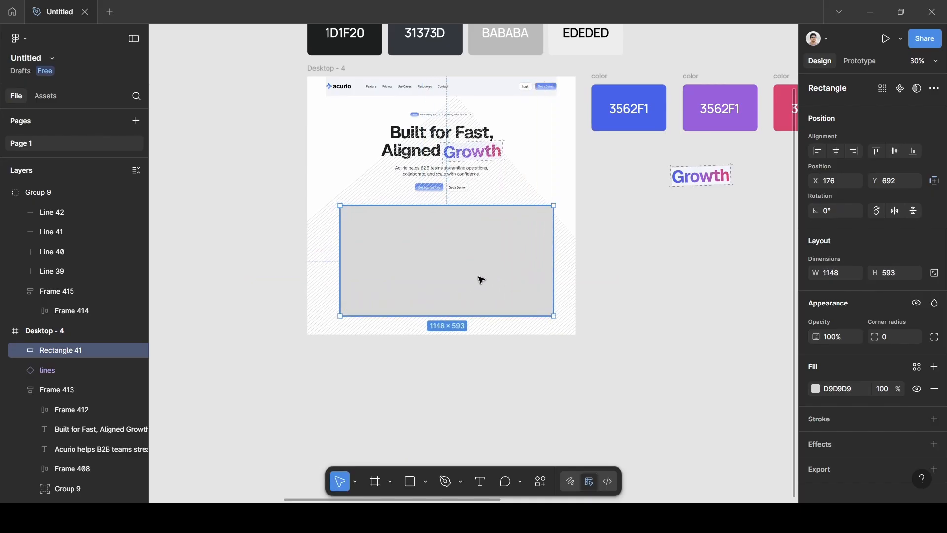
left_click_drag(482, 280, 475, 289)
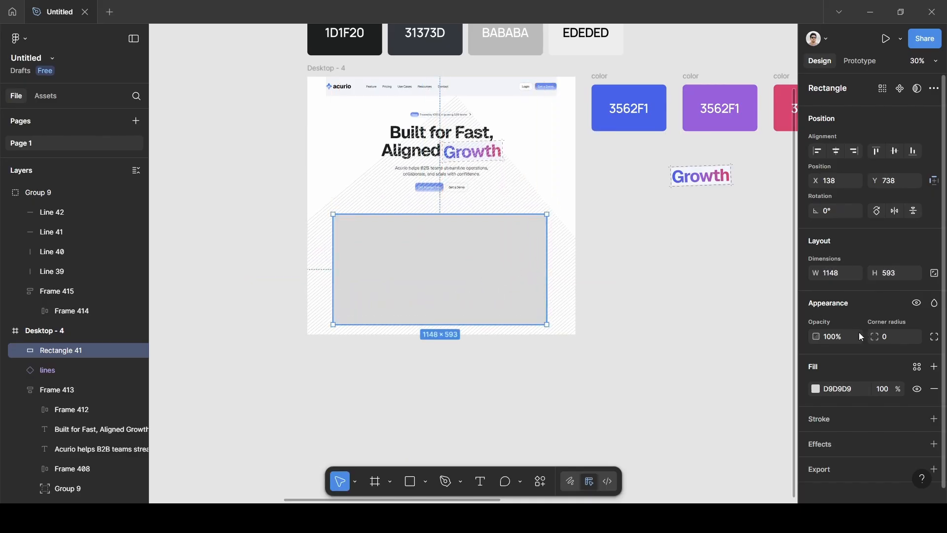
- Set the rectangle's width to 1240 and move it to X 100, Y 738
key("BackSpace")
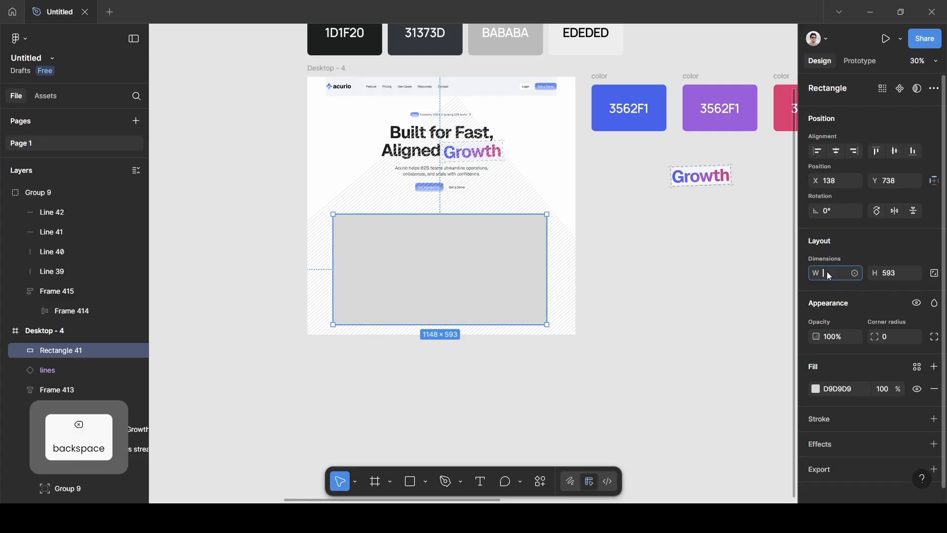
type("12")
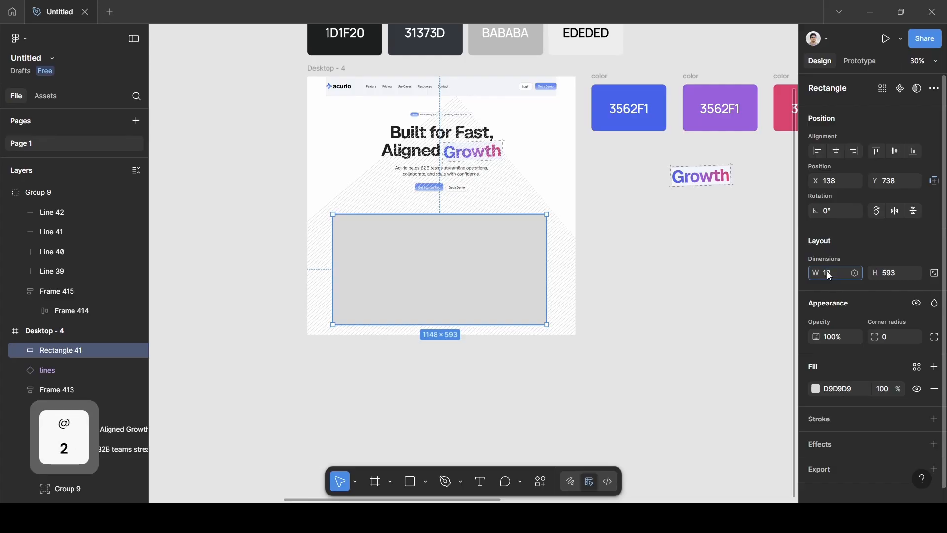
type("40")
key("Return")
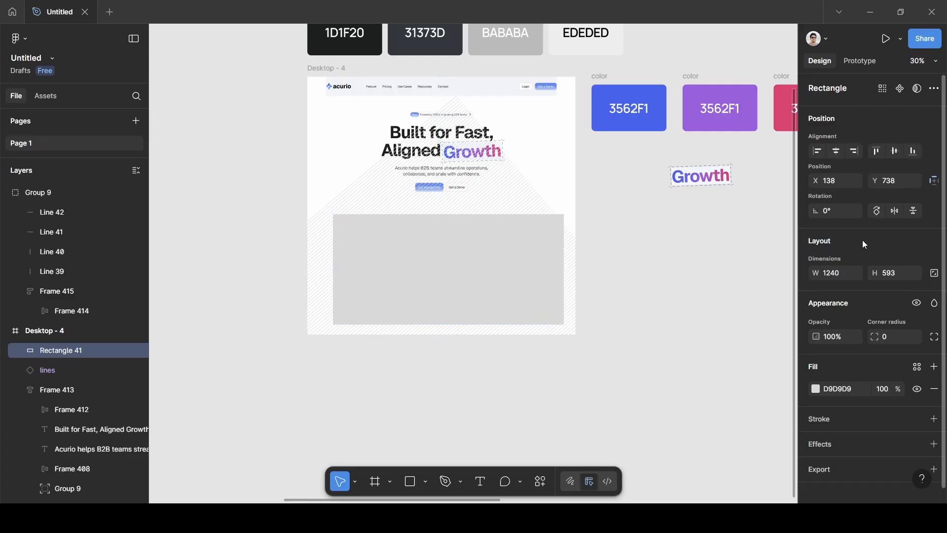
left_click_drag(486, 281, 478, 282)
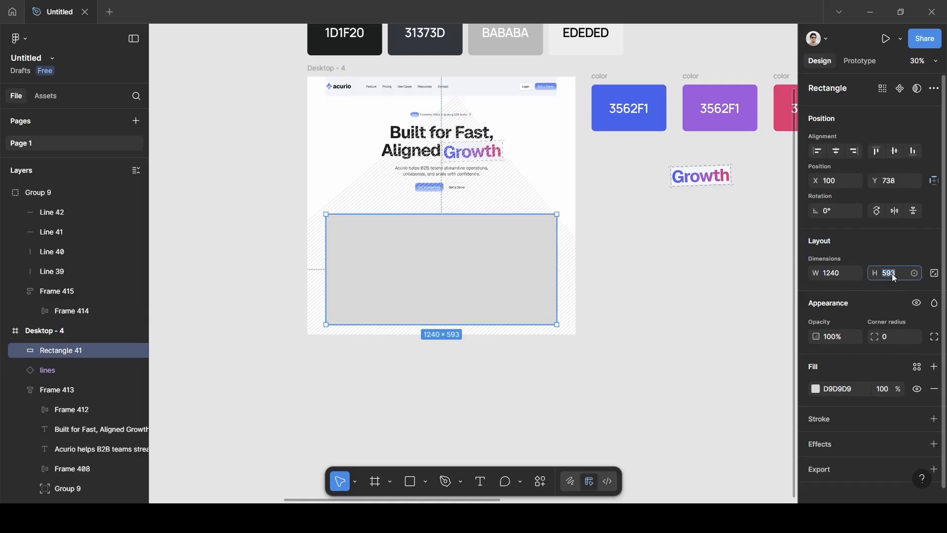
- Set the rectangle's height to 548 and deselect it
key("BackSpace")
type("548")
key("Return")
left_click(626, 227)
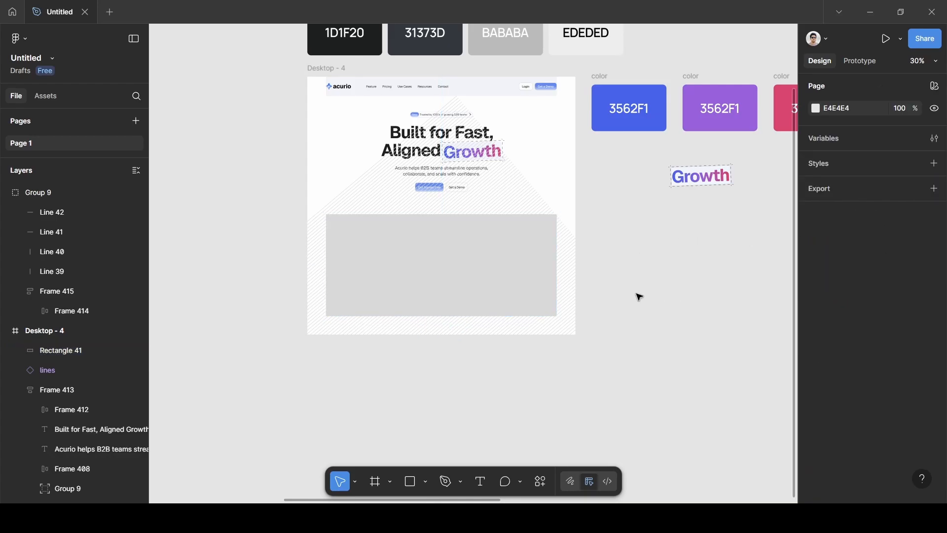
- Select the dashboard preview, Frame 397, in the Desktop - 3 reference and check its dimensions and styling
scroll(584, 301, "left", 2)
scroll(521, 249, "up", 4)
scroll(521, 250, "down", 3)
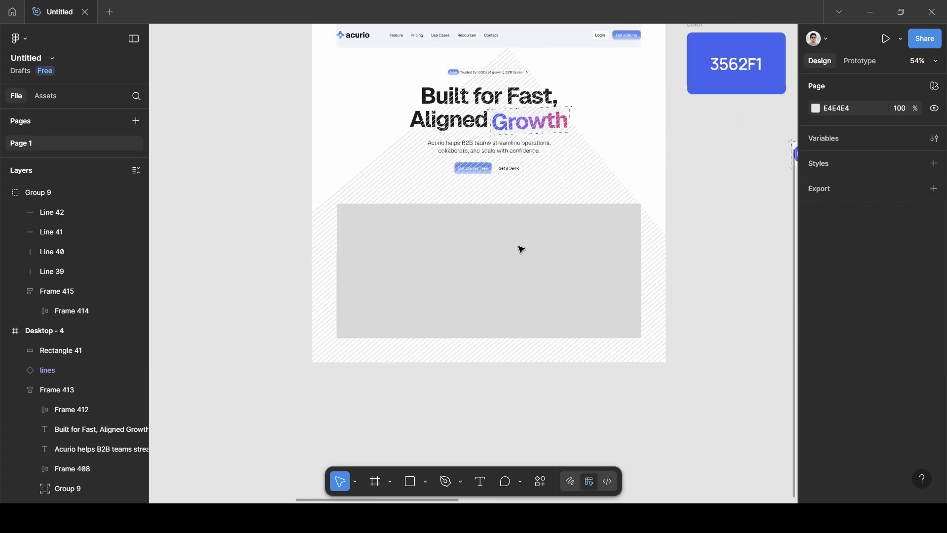
scroll(519, 248, "left", 5)
scroll(385, 163, "left", 5)
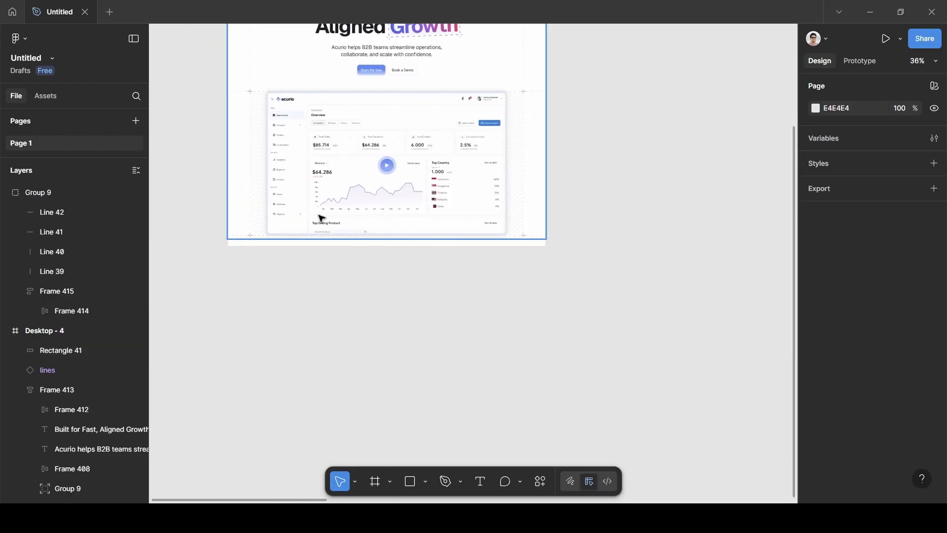
left_click(384, 182)
double_click(383, 182)
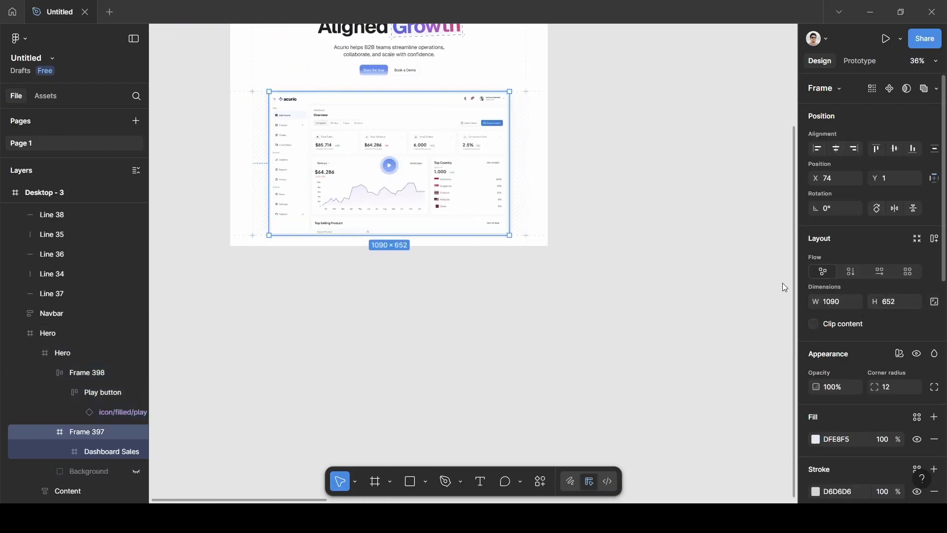
- Set the grey rectangle's height to 652 and move it below the hero buttons to about X 84, Y 676
scroll(664, 270, "right", 10)
left_click(560, 256)
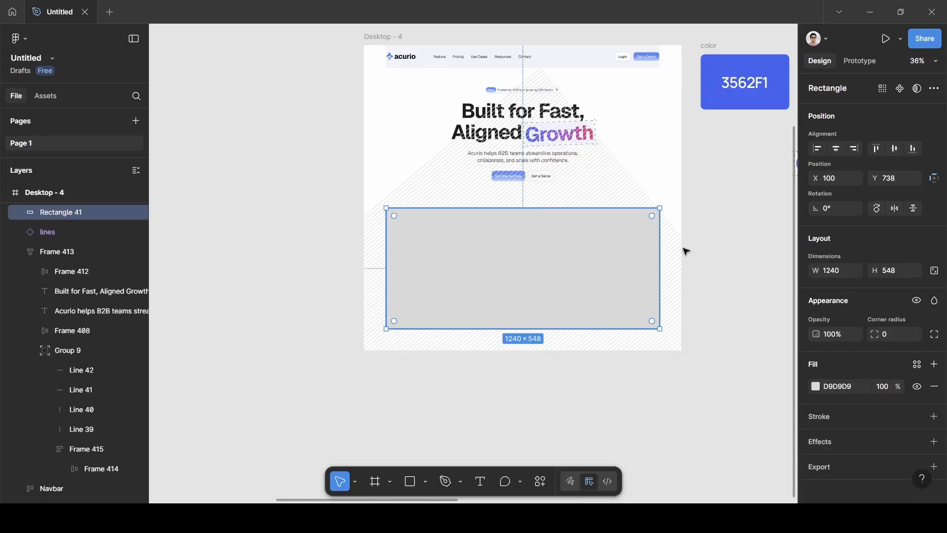
key("BackSpace")
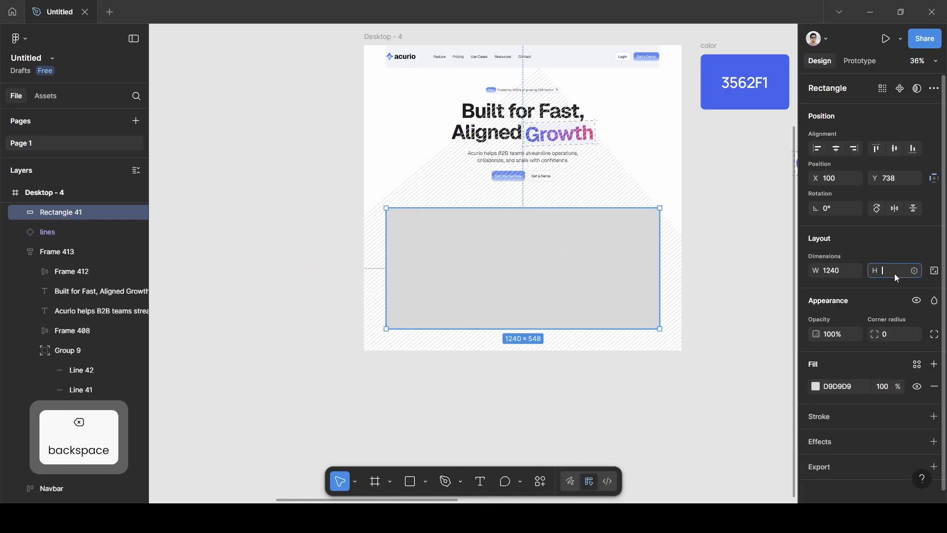
type("652")
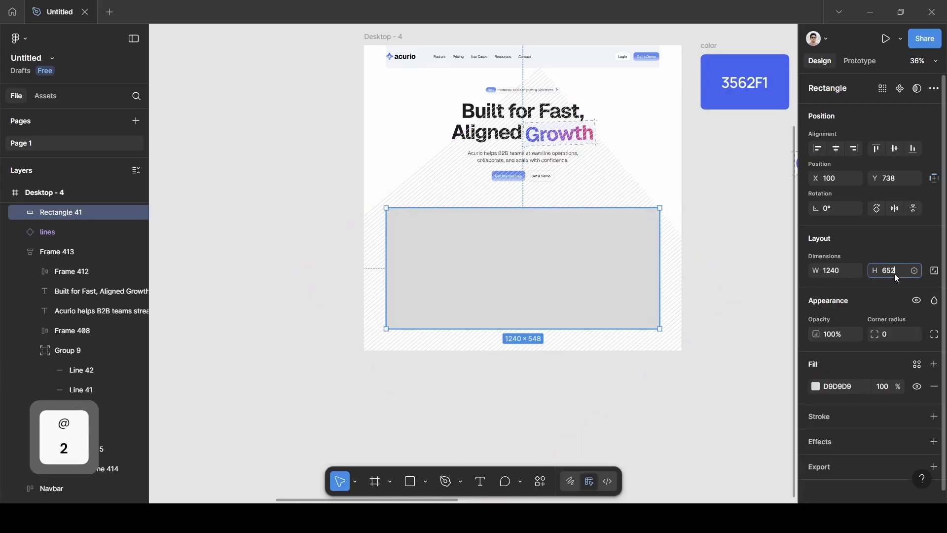
left_click(894, 238)
left_click_drag(540, 260, 537, 252)
scroll(538, 251, "up", 3)
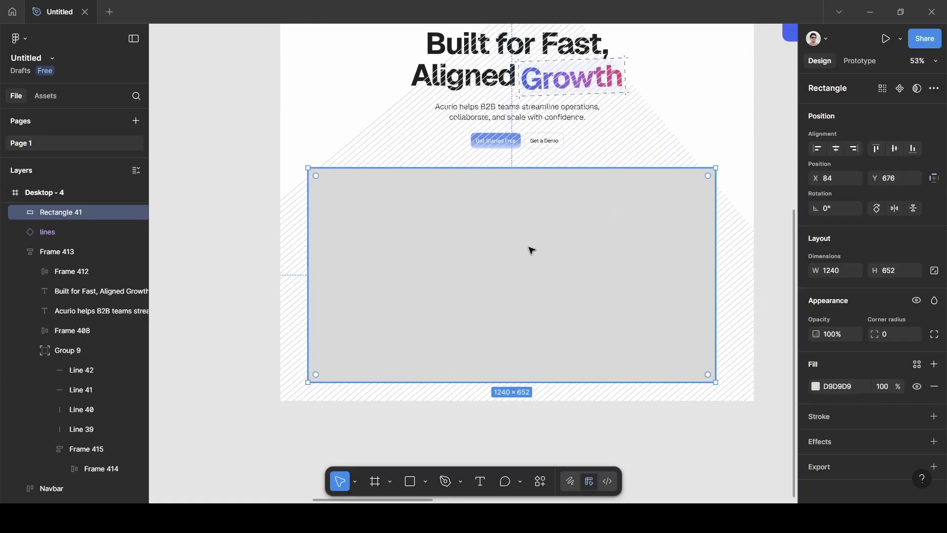
- Mask the diagonal lines pattern with the grey rectangle using Use as mask
scroll(531, 251, "down", 2)
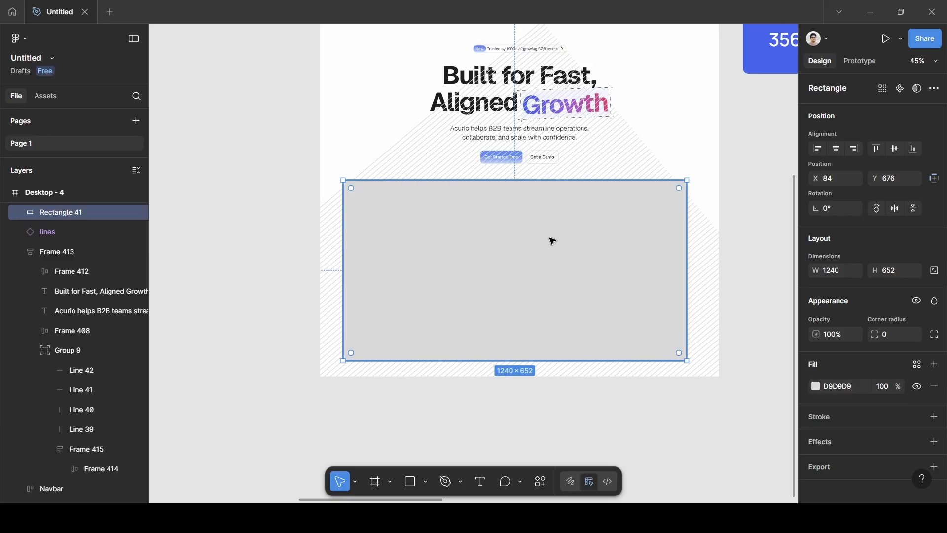
left_click(610, 164, "shift")
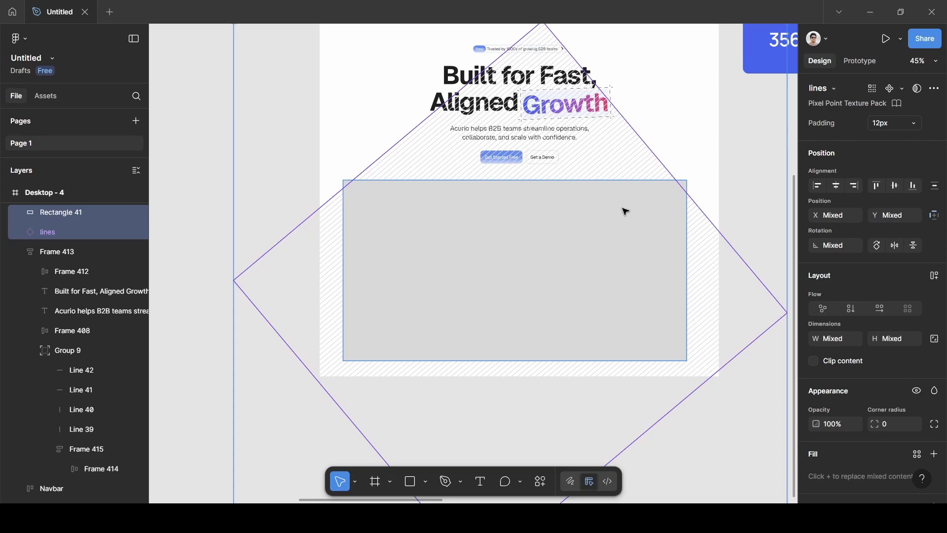
right_click(558, 238)
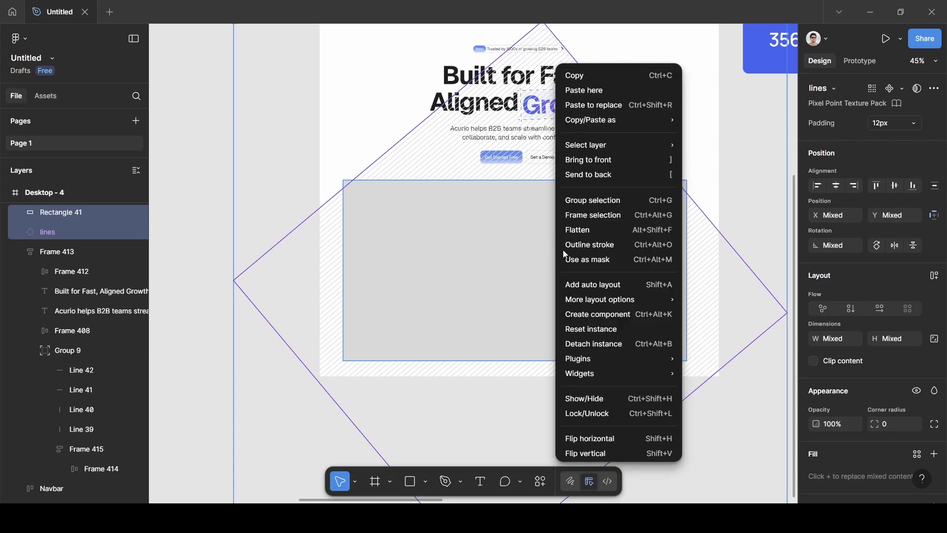
left_click(585, 265)
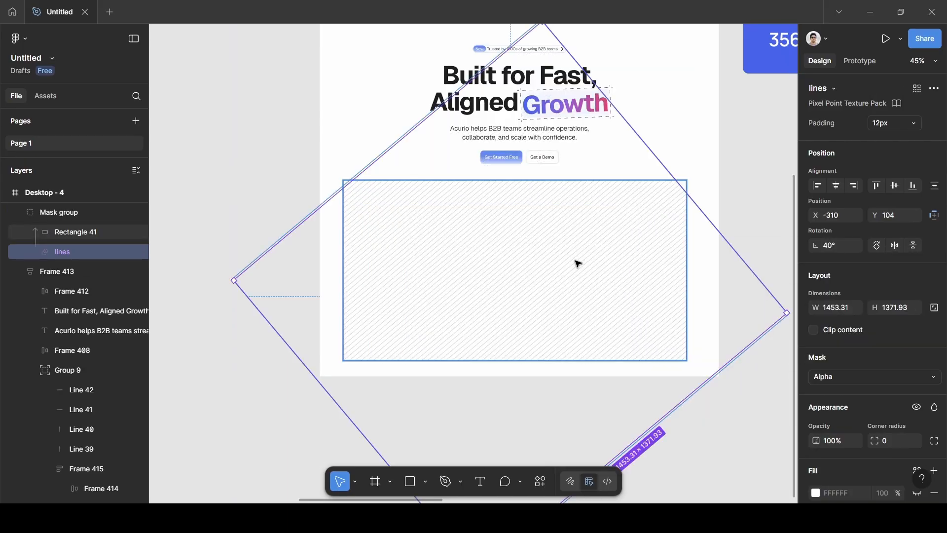
left_click(317, 214)
- Stretch the lines layer inside the mask group to about 1512 wide and extend its upper-left edge outward so the pattern fills the masked area
scroll(318, 213, "up", 3)
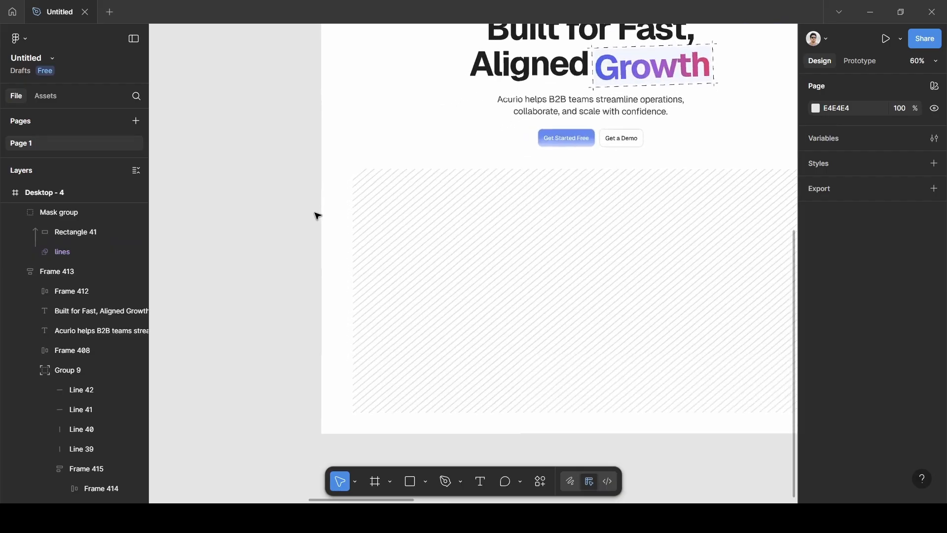
scroll(664, 243, "down", 5)
scroll(656, 245, "up", 6)
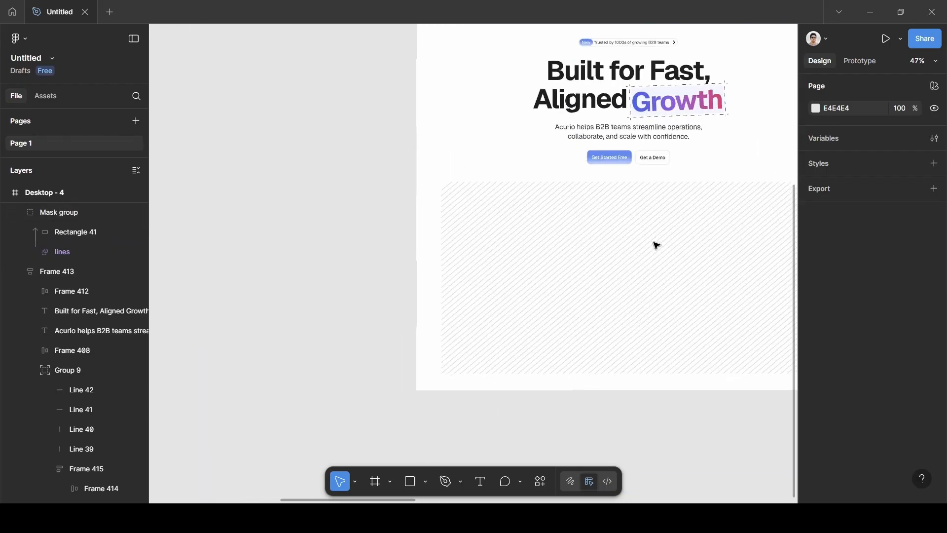
scroll(590, 237, "up", 3)
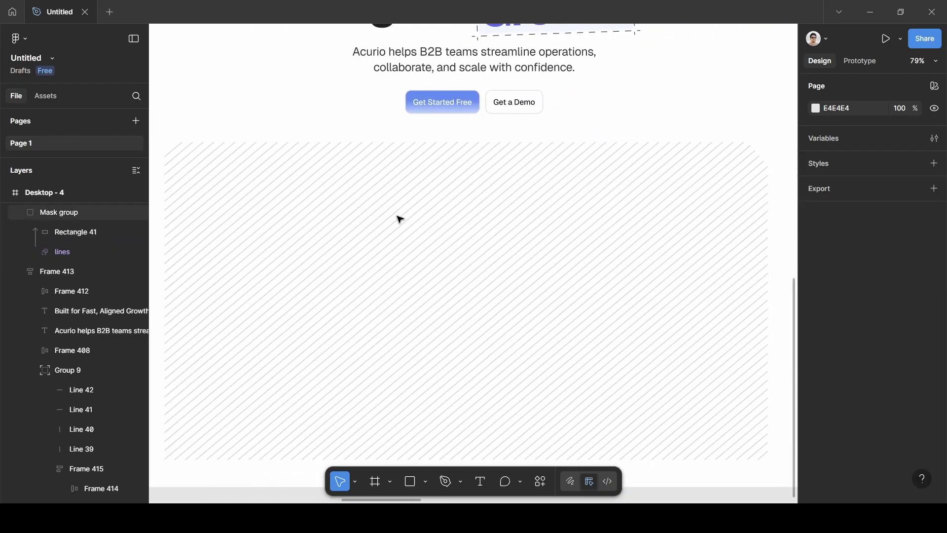
scroll(400, 220, "down", 3)
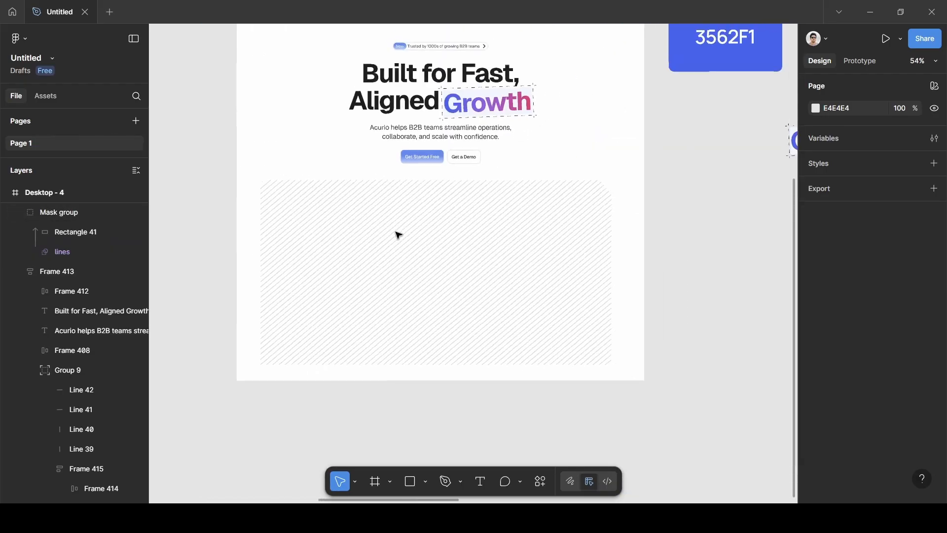
left_click(345, 226)
scroll(345, 224, "down", 2)
left_click(76, 249)
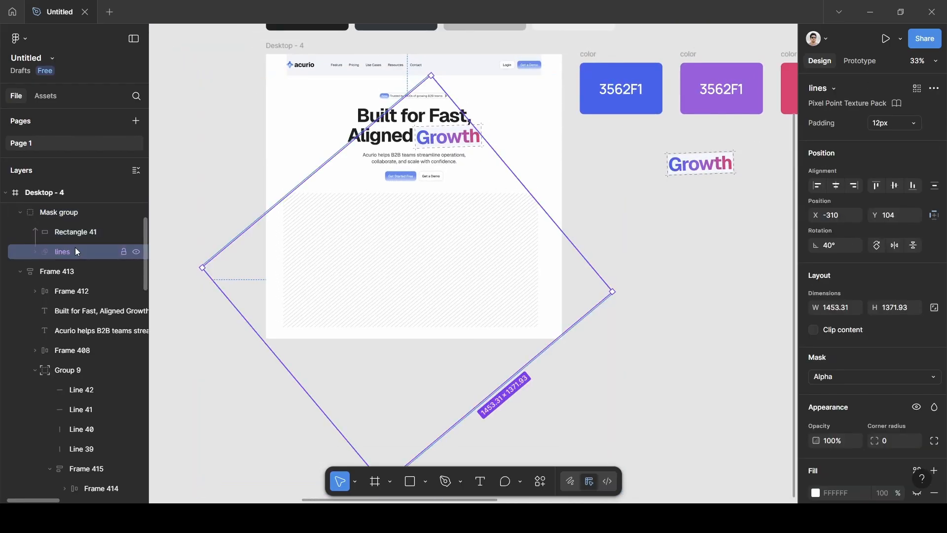
scroll(552, 241, "up", 5)
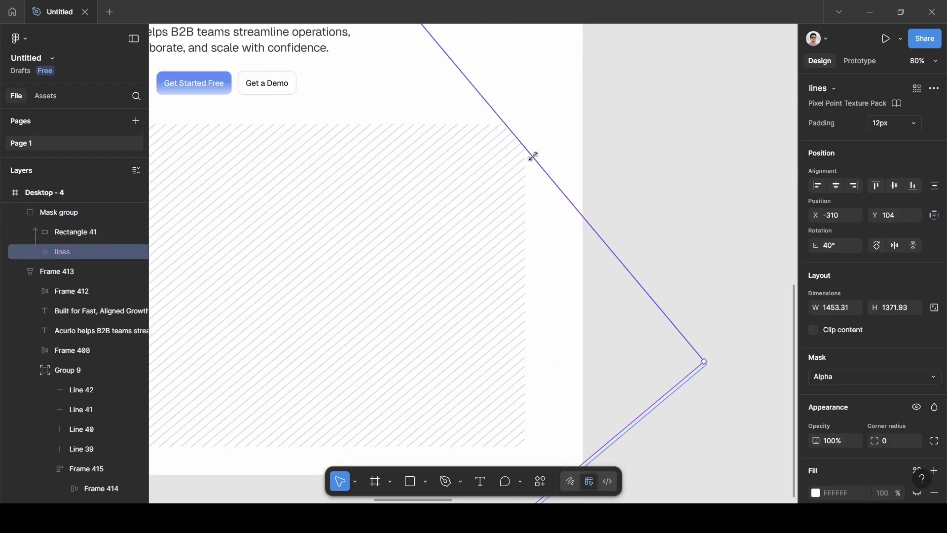
left_click_drag(534, 157, 563, 149)
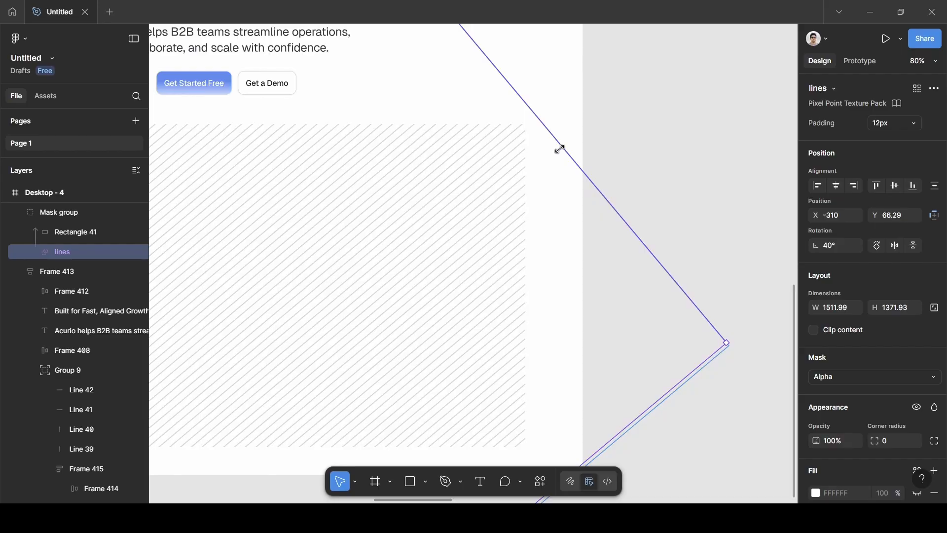
scroll(505, 186, "left", 10)
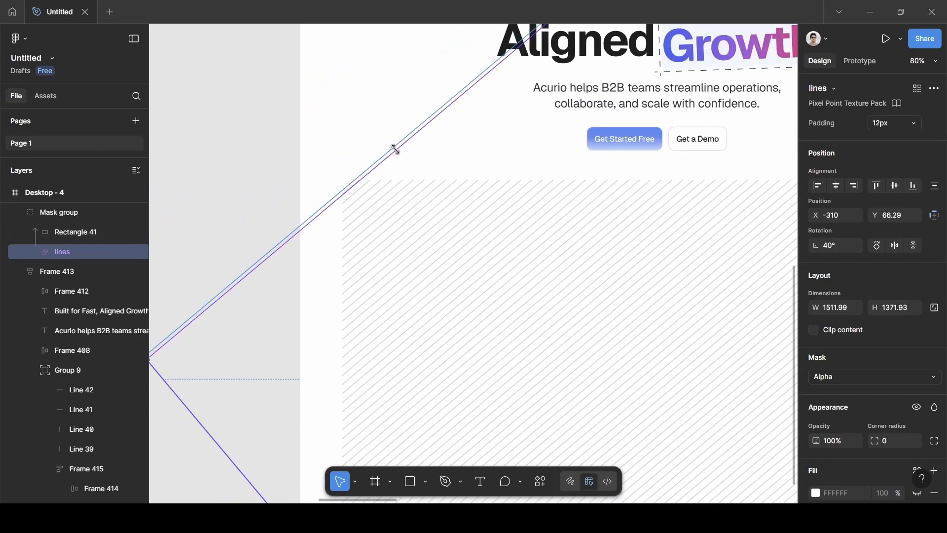
left_click_drag(391, 147, 375, 127)
left_click(271, 110)
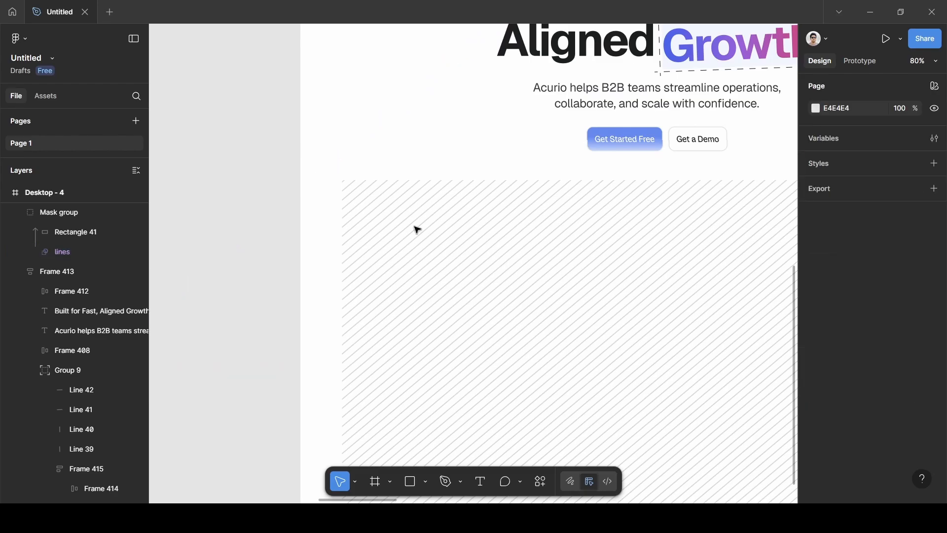
- Centre the mask group horizontally in the Desktop - 4 frame
scroll(459, 245, "down", 5)
left_click(580, 280)
scroll(575, 284, "right", 5)
scroll(575, 284, "down", 2)
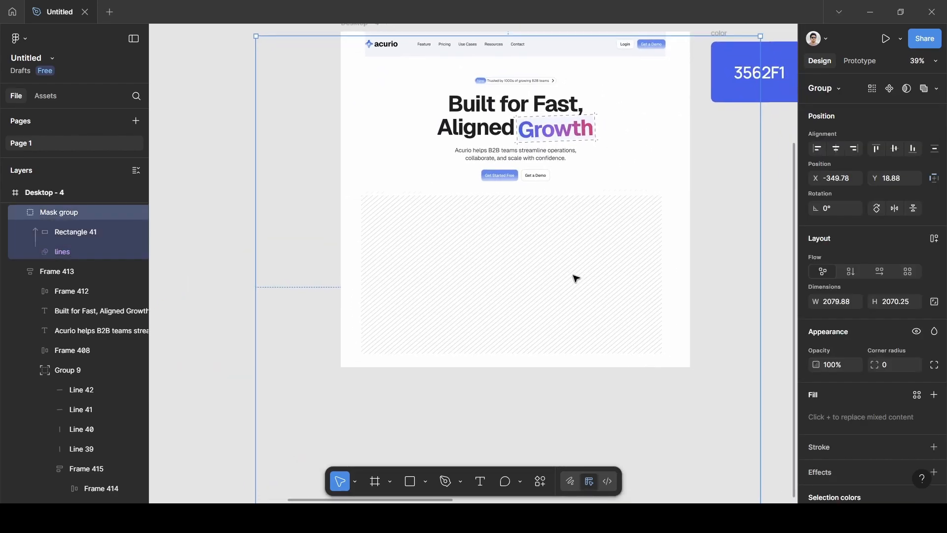
scroll(399, 303, "up", 5)
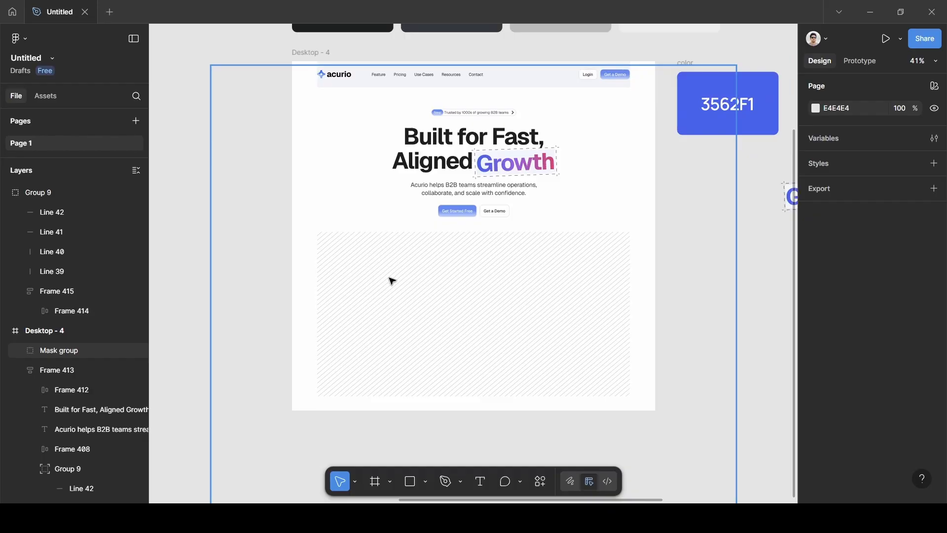
scroll(392, 282, "up", 2)
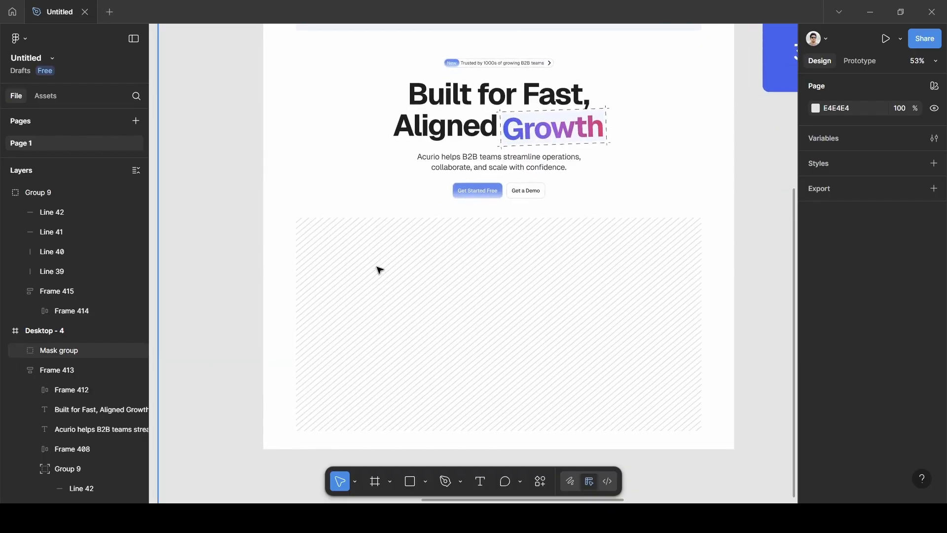
scroll(380, 270, "down", 3)
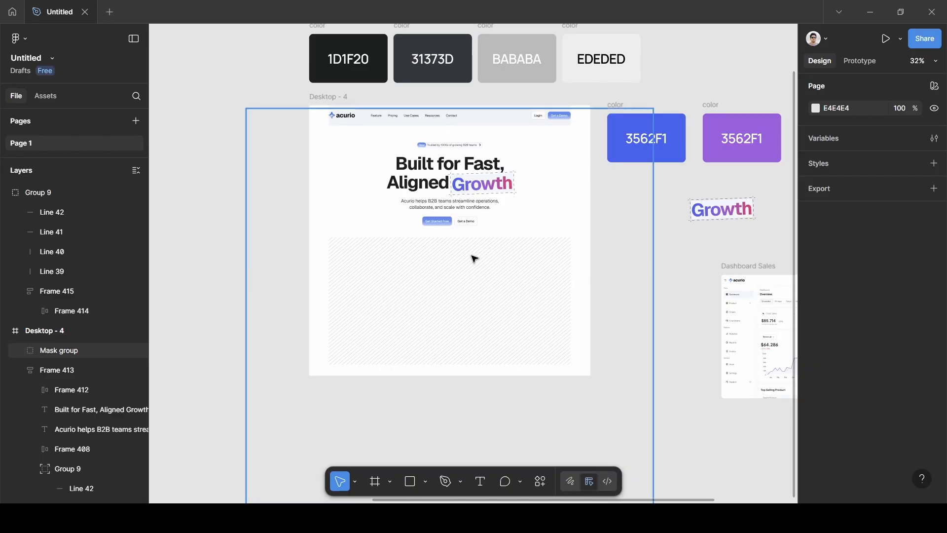
scroll(683, 311, "right", 5)
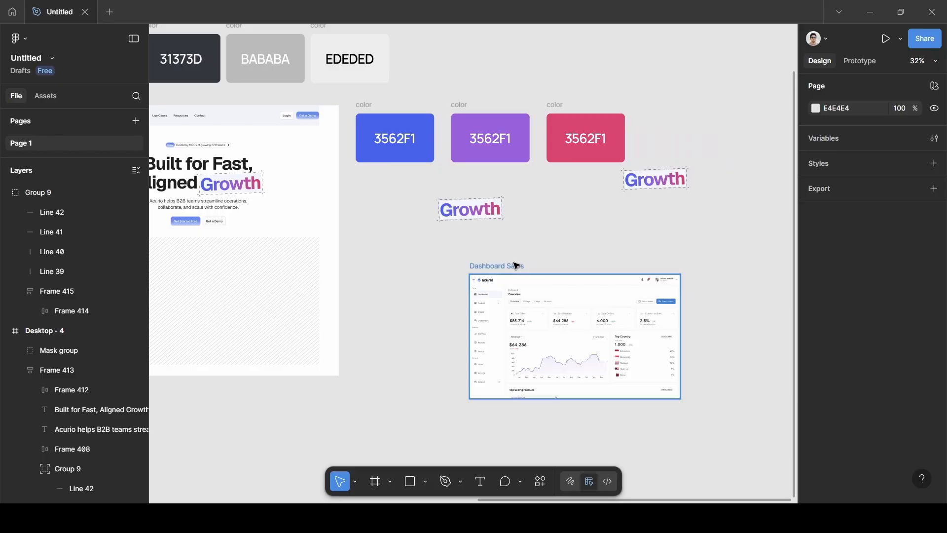
left_click(516, 266)
scroll(523, 268, "left", 2)
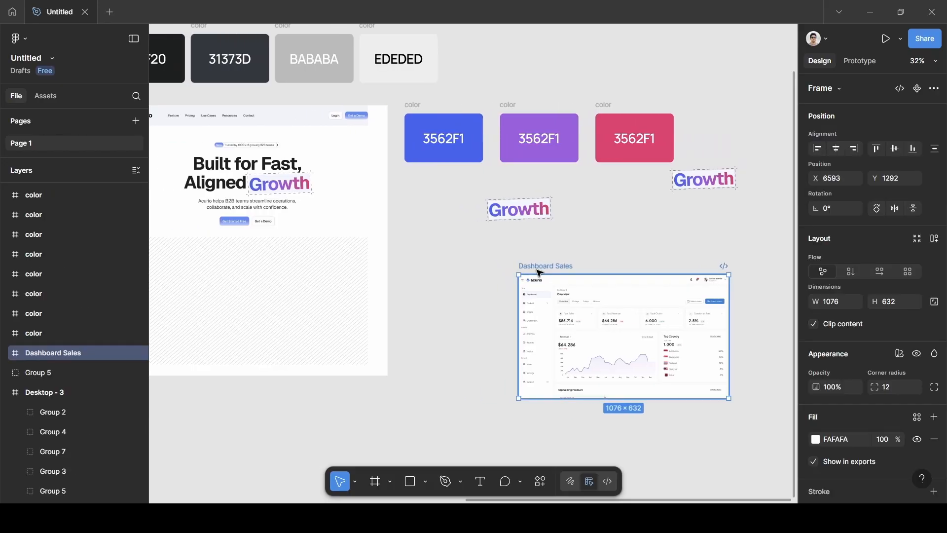
scroll(444, 274, "left", 6)
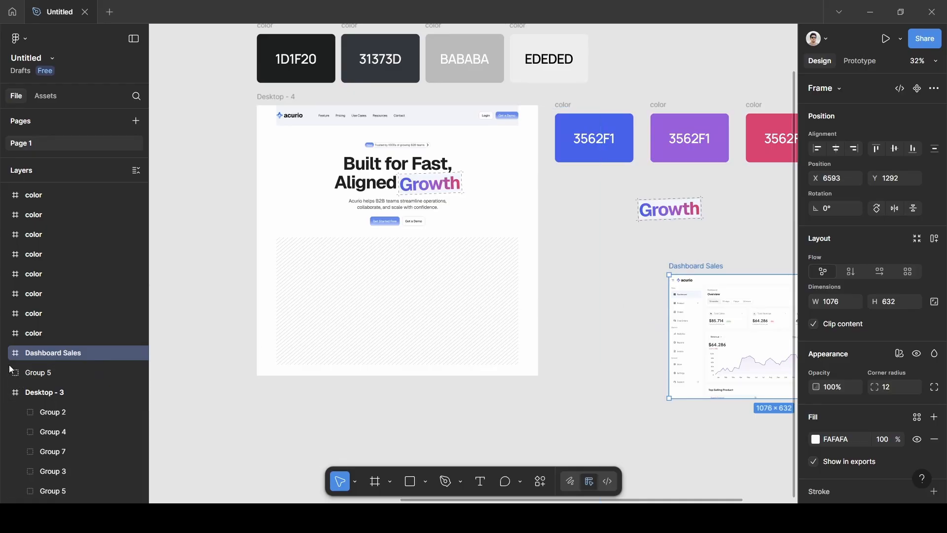
- Lock the mask group that holds the hatched pattern
left_click(334, 281)
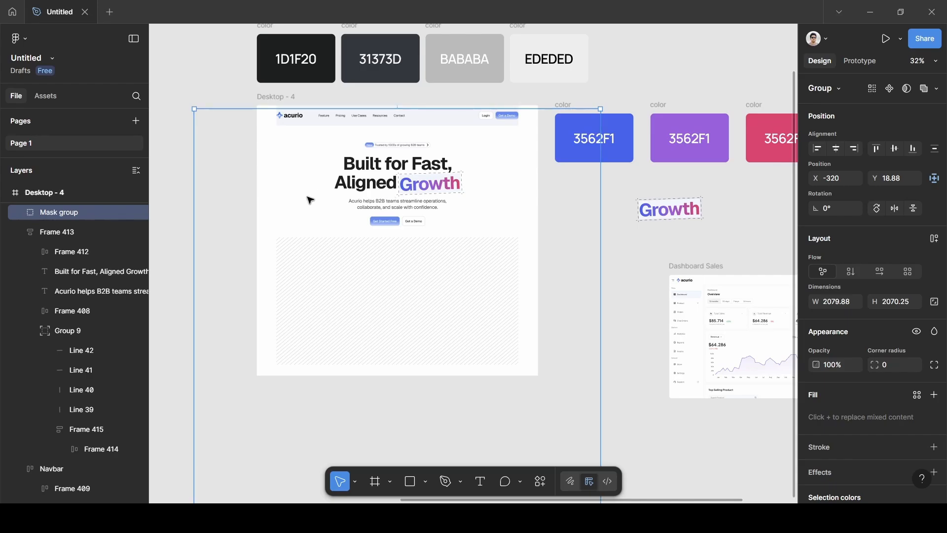
left_click(123, 213)
left_click(621, 262)
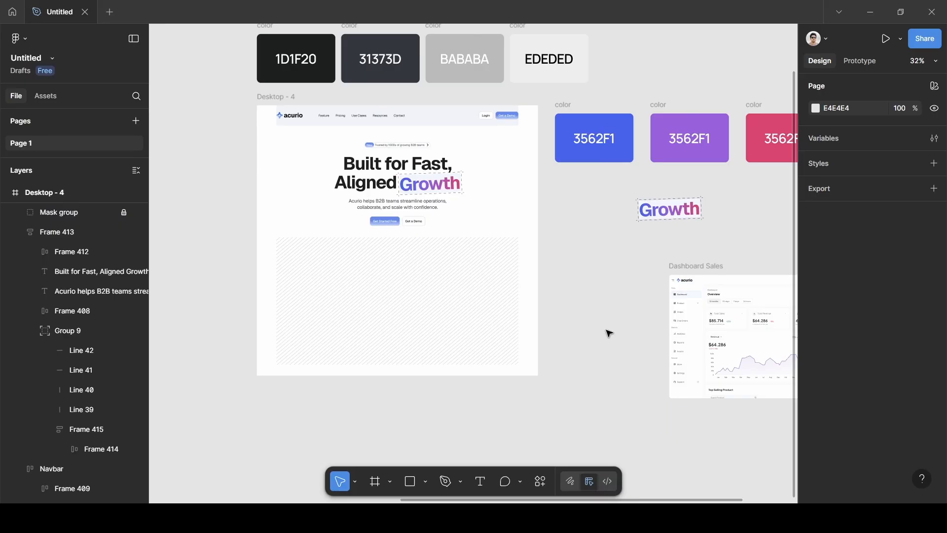
- Copy the Dashboard Sales frame into Desktop - 4 and place it over the hatched area at X 182, Y 674
scroll(610, 333, "right", 5)
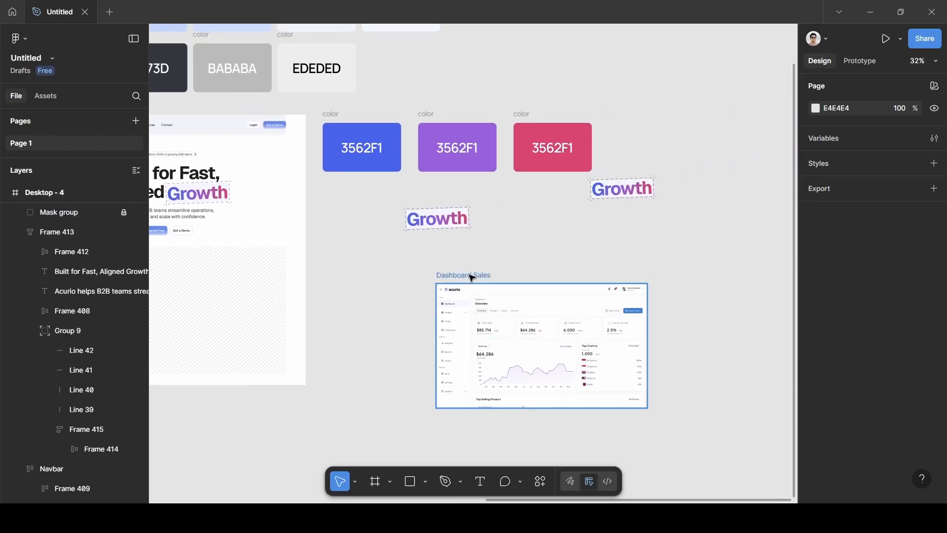
left_click(472, 277)
key("ctrl+c")
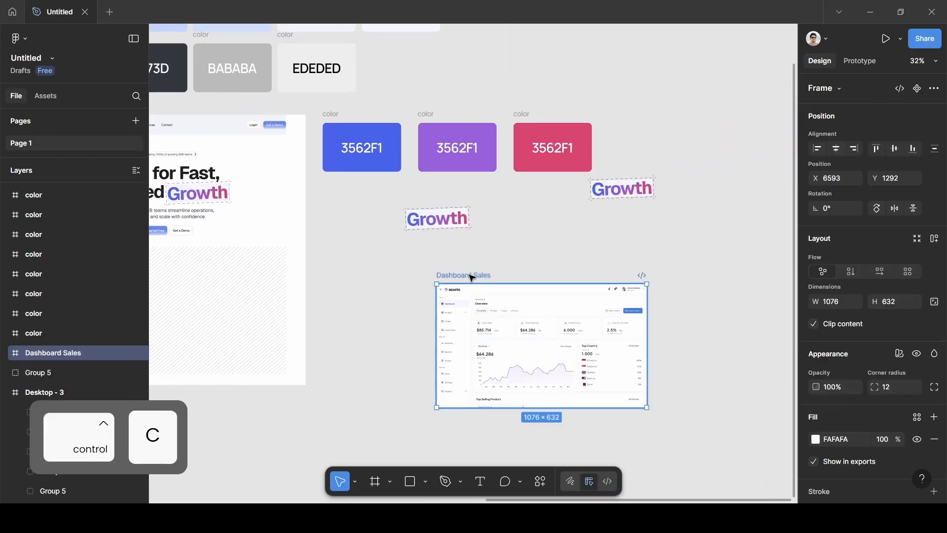
scroll(472, 277, "left", 5)
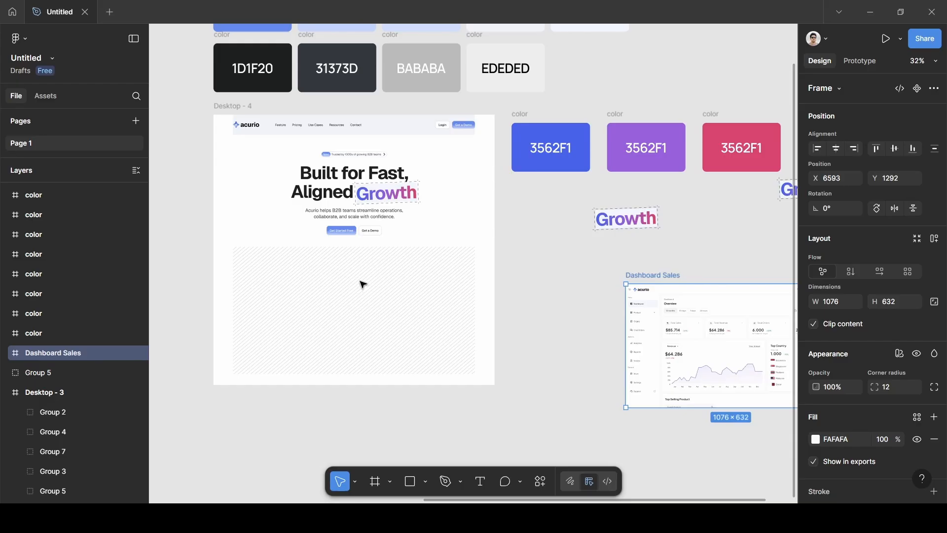
scroll(363, 285, "up", 4)
scroll(318, 216, "up", 3)
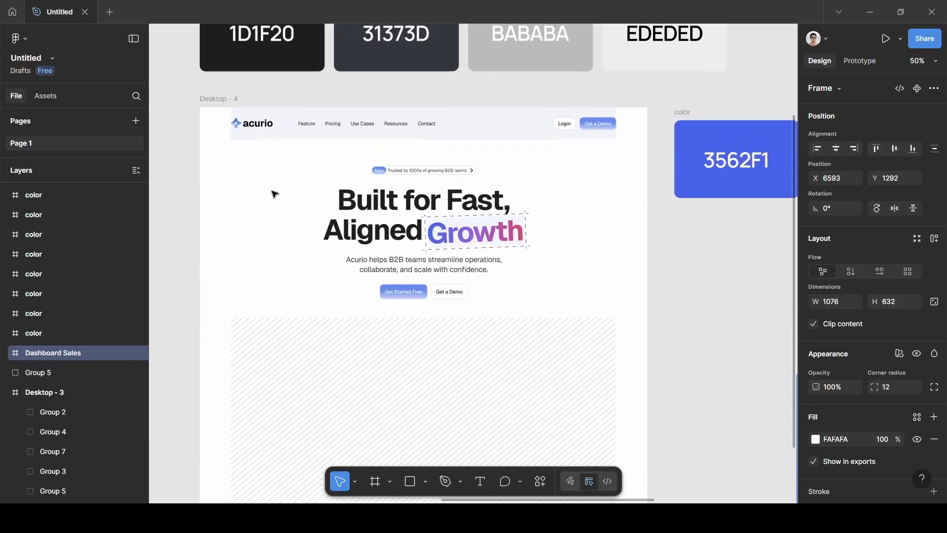
left_click(213, 102)
scroll(281, 207, "down", 2)
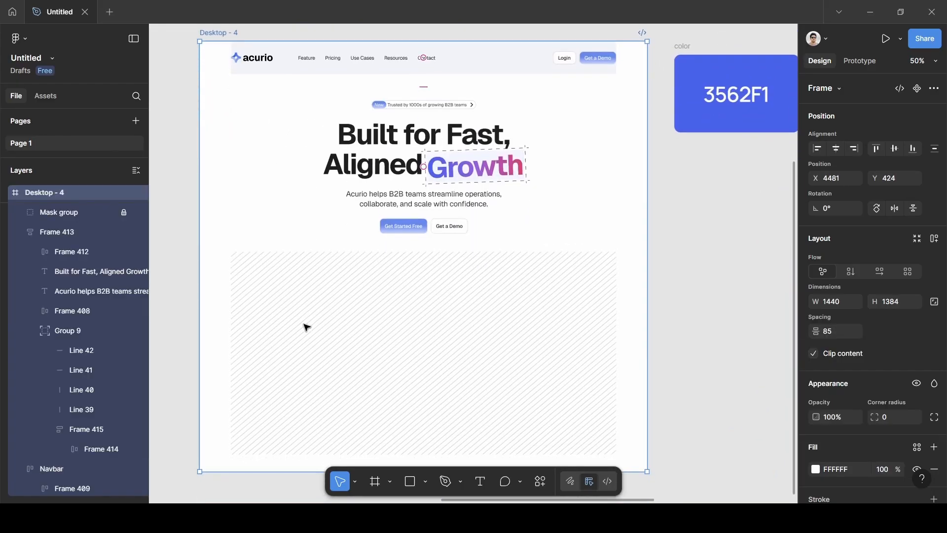
key("ctrl")
key("ctrl+v")
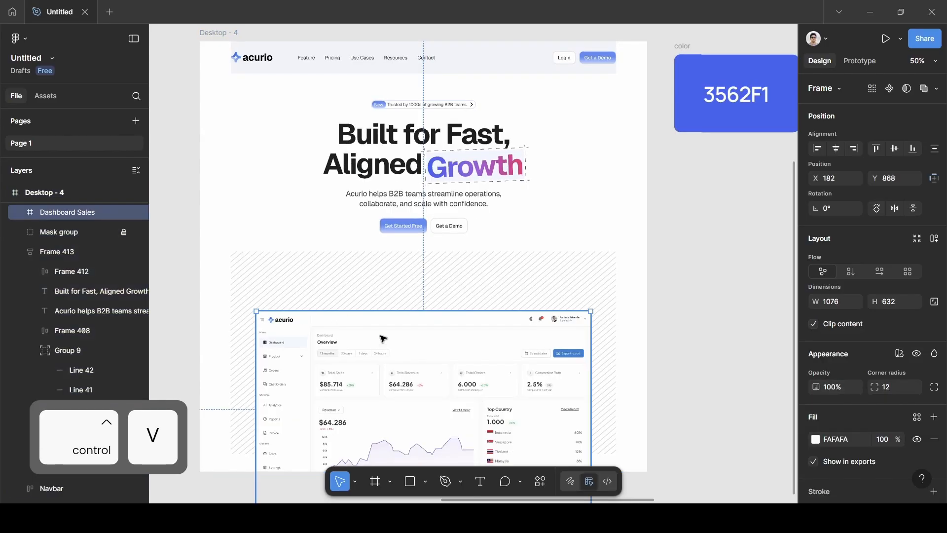
left_click_drag(373, 319, 381, 321)
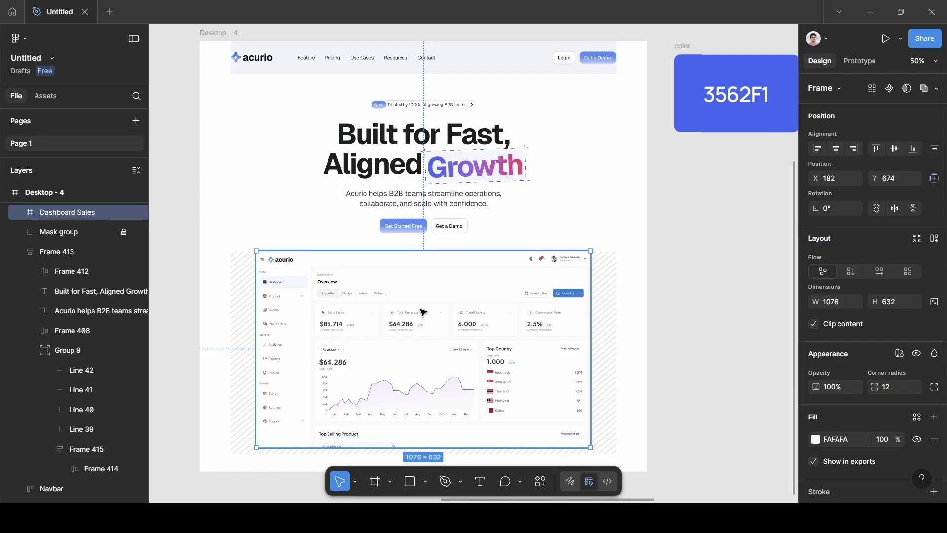
- Wrap the Dashboard Sales frame in Desktop - 4 in a new frame and add auto layout to that wrapper
scroll(413, 312, "left", 18)
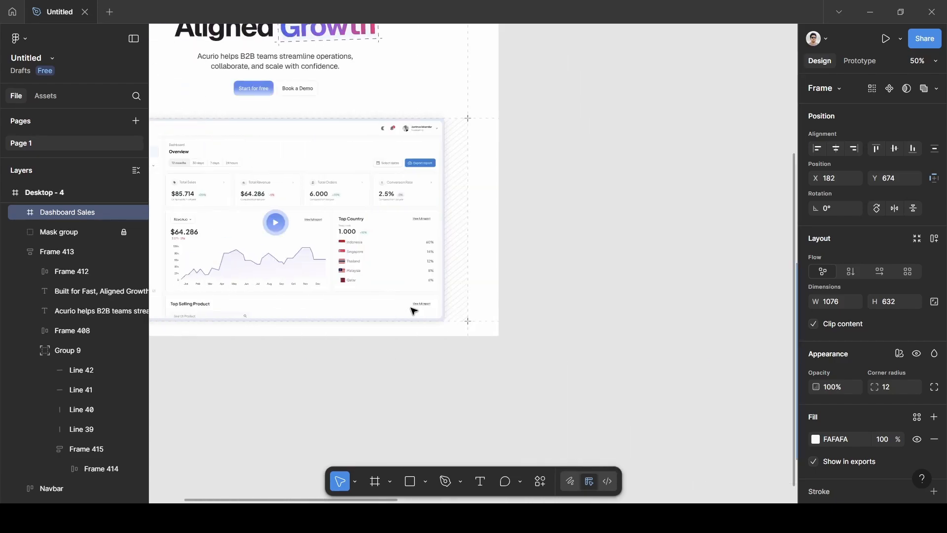
scroll(620, 261, "up", 10)
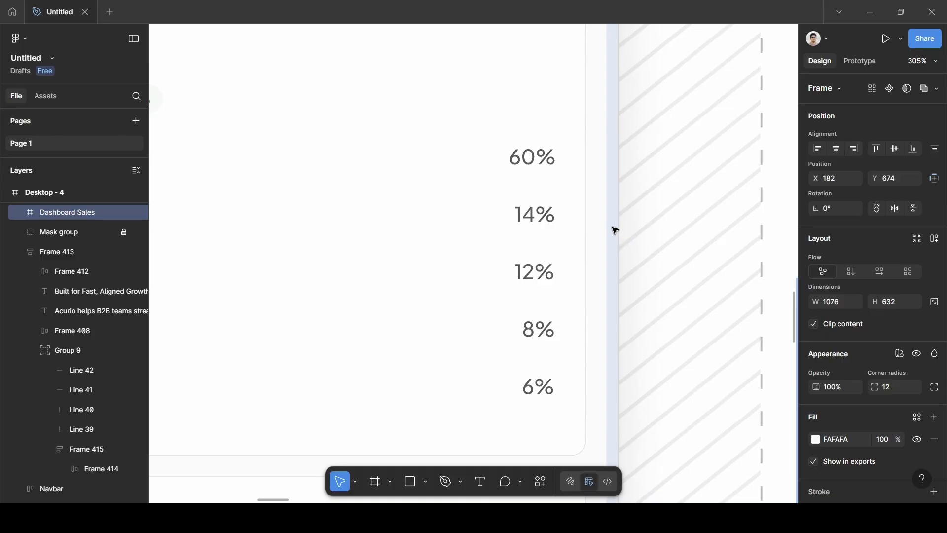
scroll(616, 236, "down", 10)
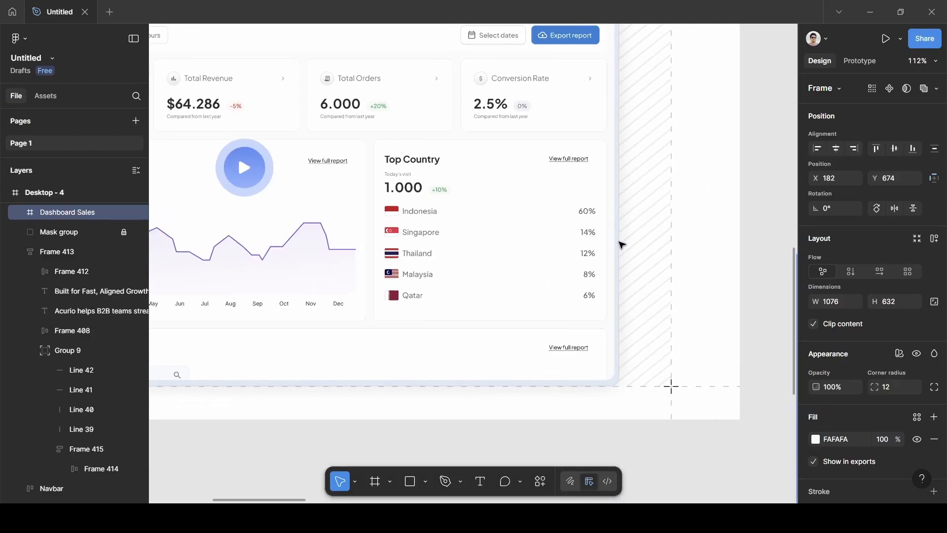
scroll(476, 296, "right", 15)
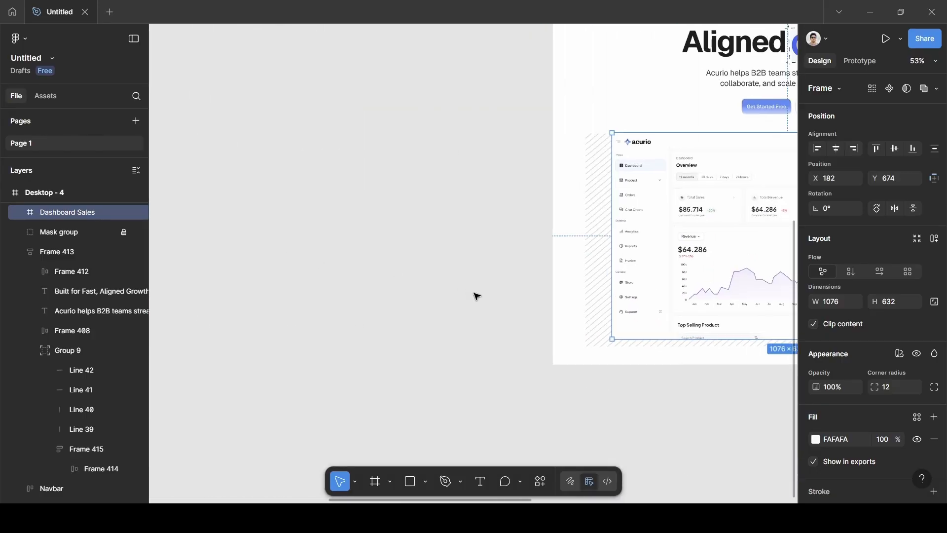
scroll(476, 296, "up", 4)
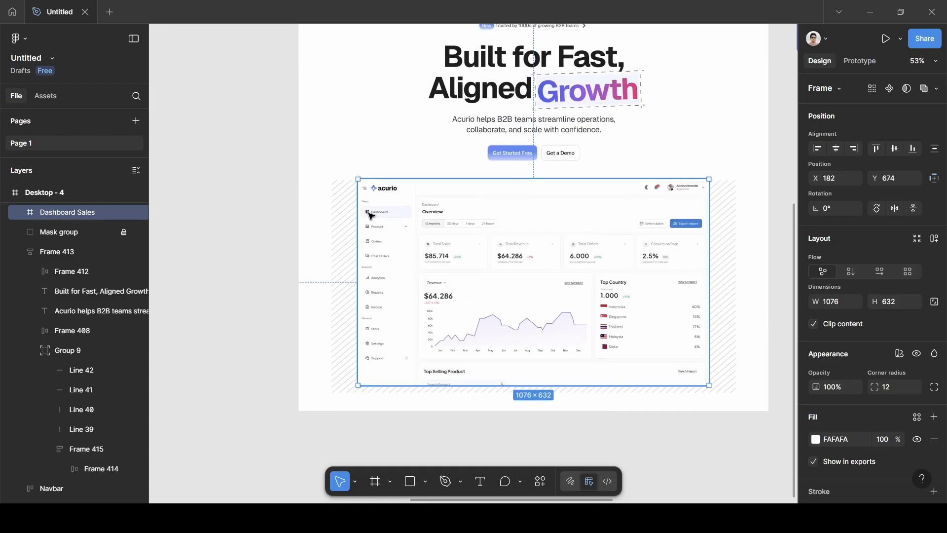
right_click(482, 232)
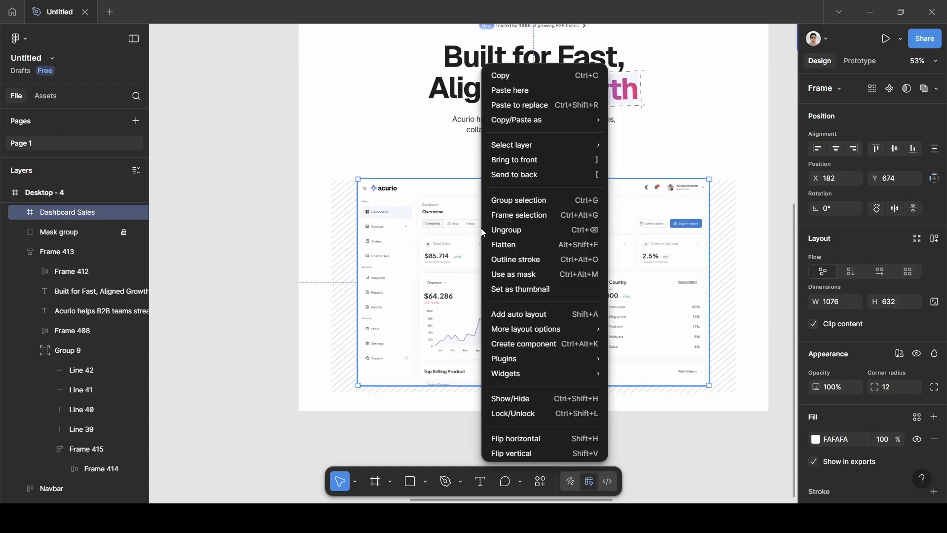
left_click(524, 217)
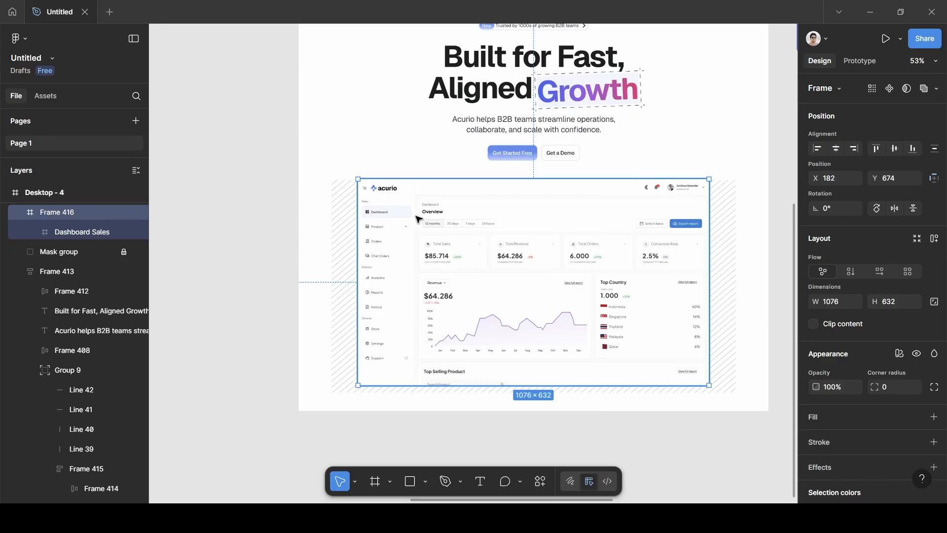
key("shift+a")
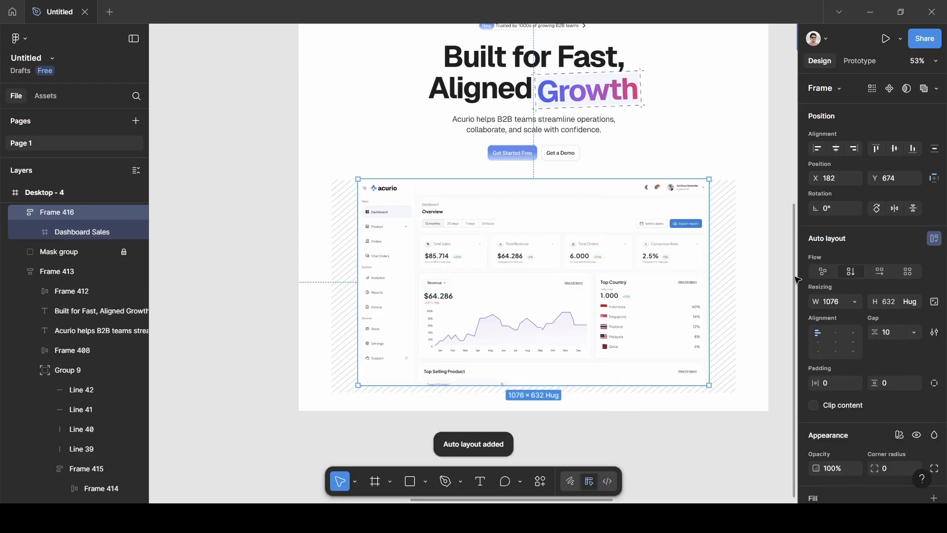
- Set the wrapper frame's horizontal and vertical padding to 8
scroll(848, 306, "down", 1)
left_click(837, 365)
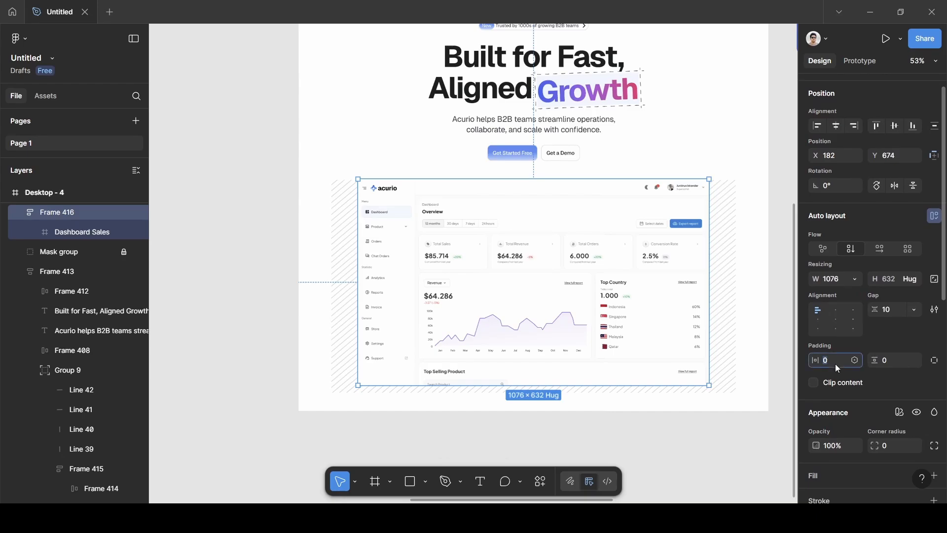
key("BackSpace")
type("8")
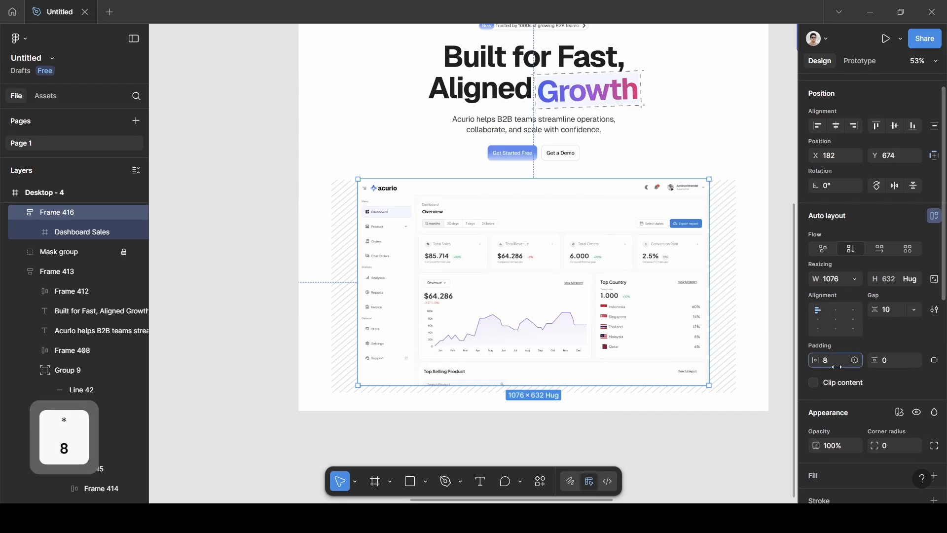
left_click(896, 362)
type("8")
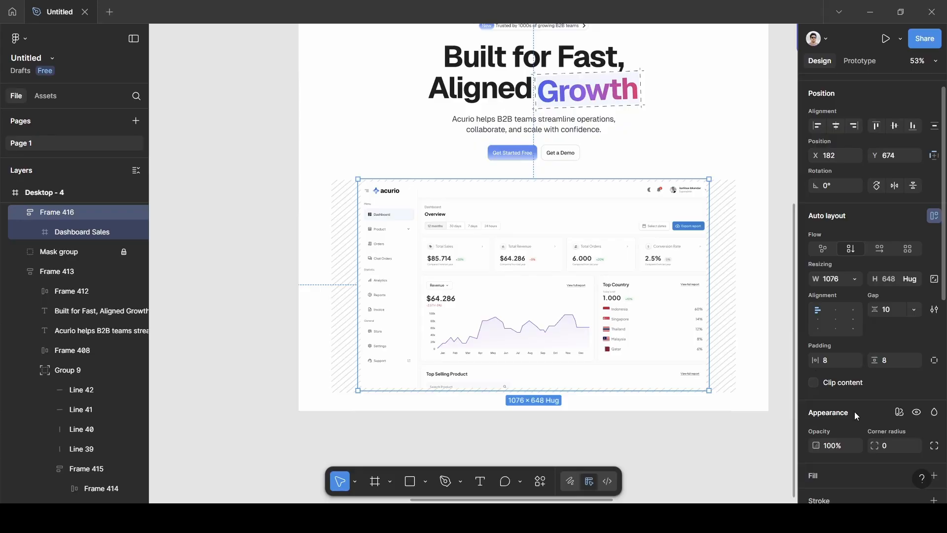
- Add a fill to the wrapper frame and sample its colour from the CBDDFF swatch
scroll(849, 389, "down", 3)
left_click(842, 347)
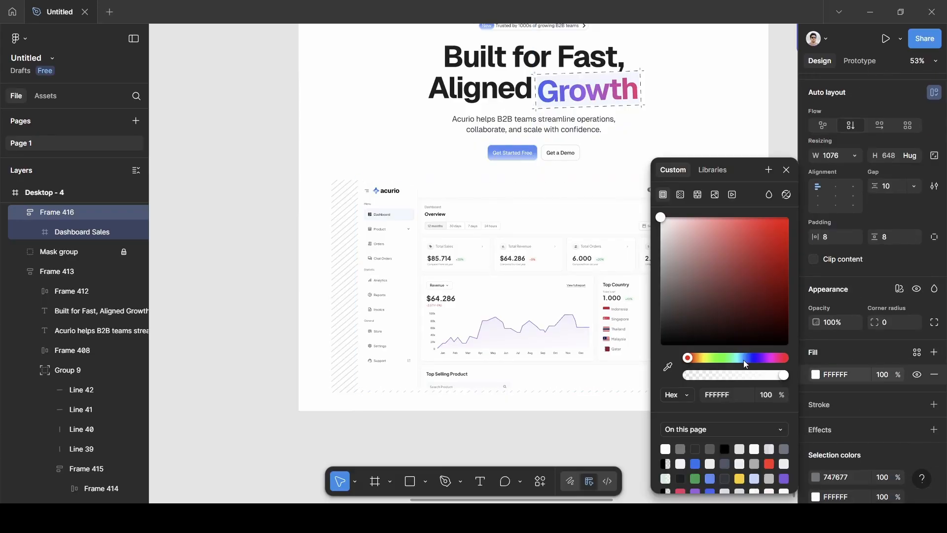
left_click(668, 367)
scroll(592, 208, "up", 5)
scroll(592, 207, "right", 5)
scroll(593, 207, "up", 10)
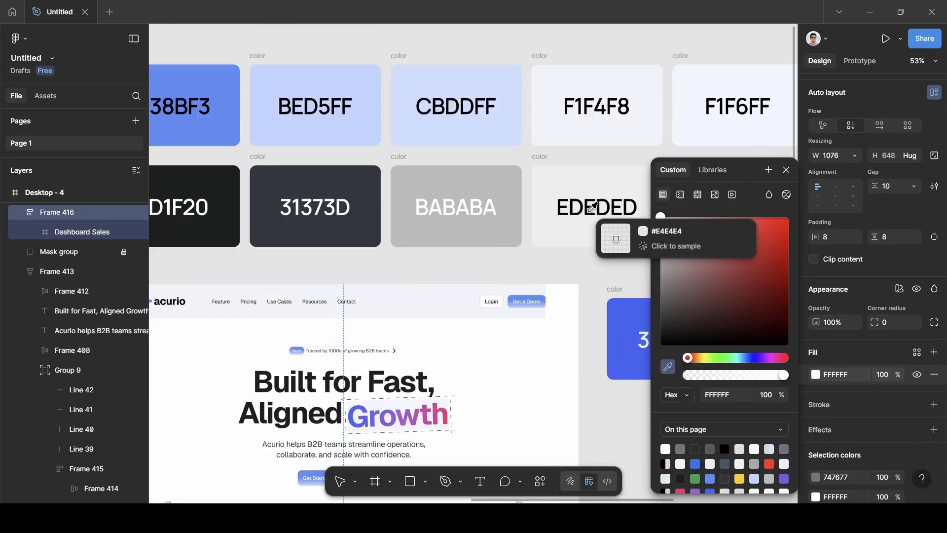
scroll(582, 217, "right", 6)
scroll(562, 212, "down", 2)
scroll(562, 212, "right", 3)
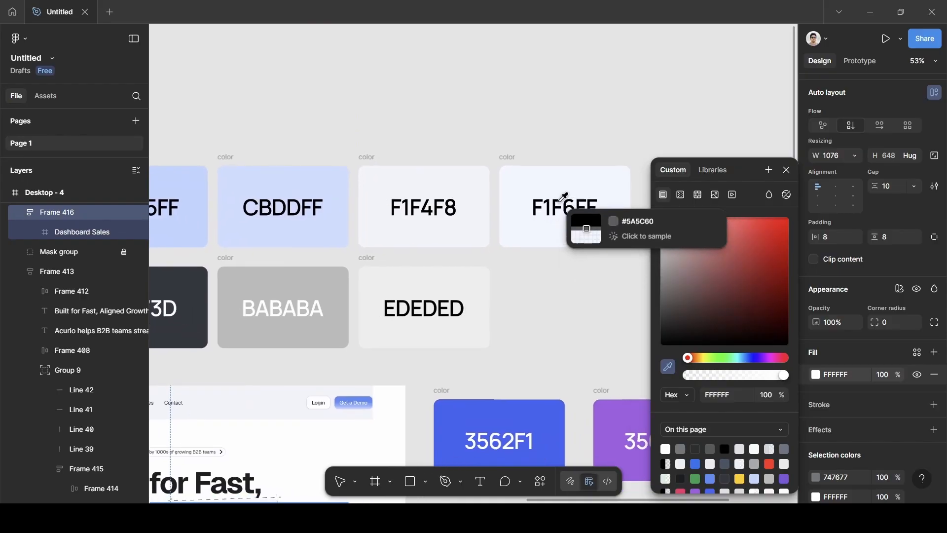
scroll(346, 190, "left", 6)
left_click(355, 187)
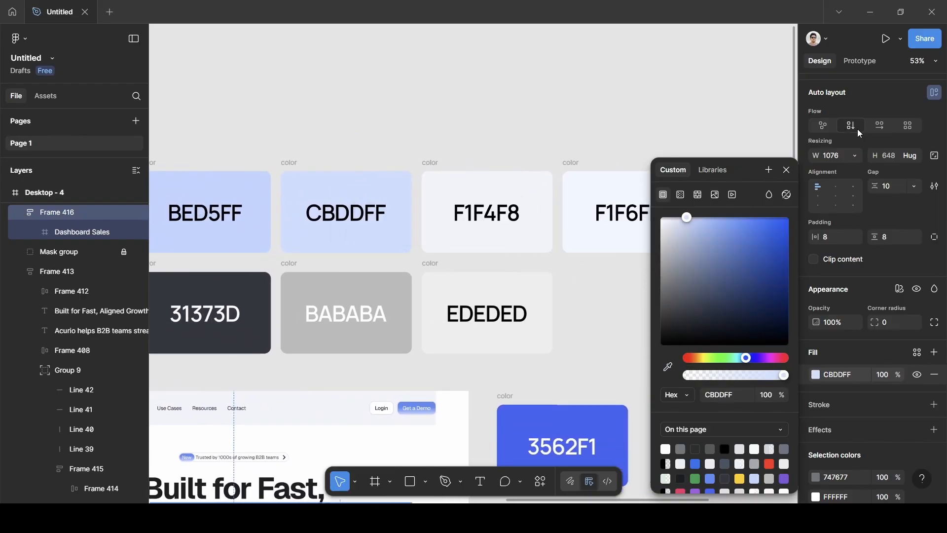
left_click(786, 169)
- Set the corner radius of the wrapper frame around the dashboard to 12
scroll(684, 340, "down", 9)
scroll(684, 340, "left", 5)
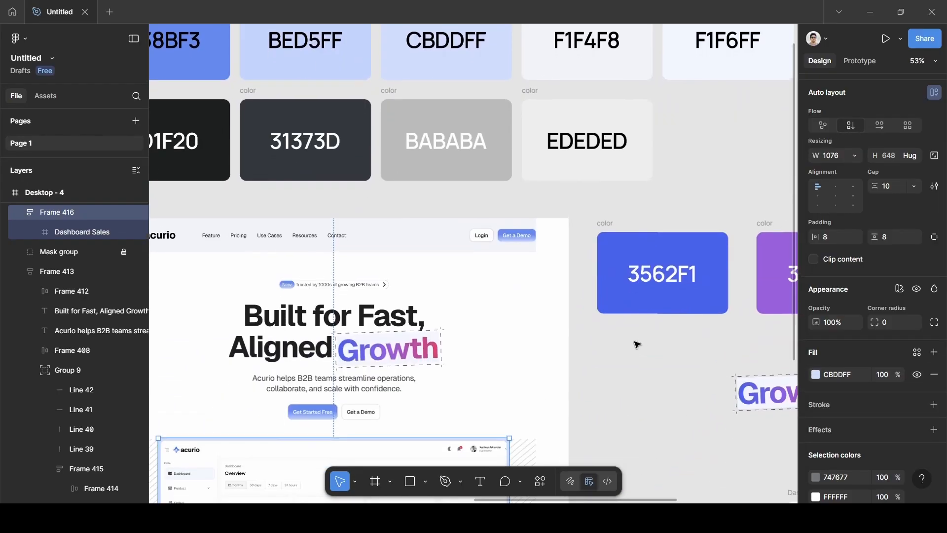
left_click(598, 440)
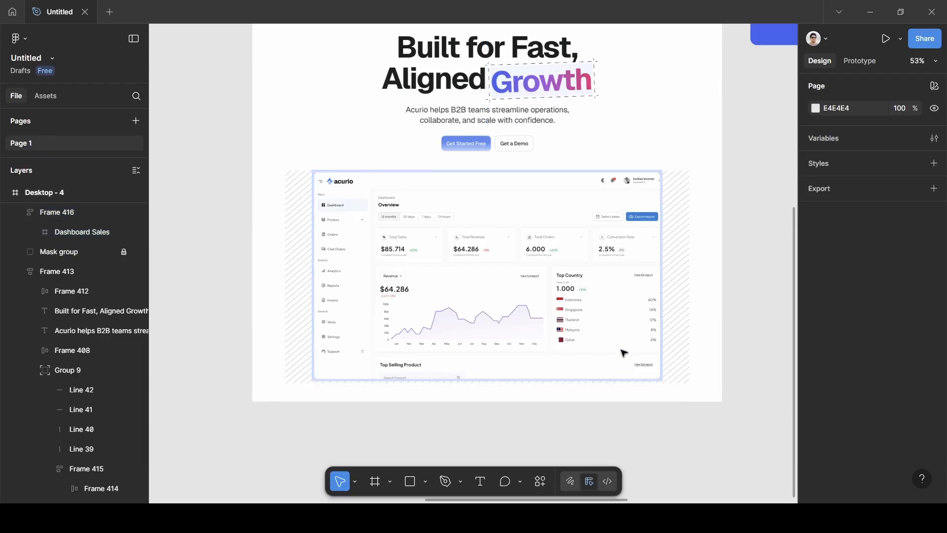
left_click(641, 321)
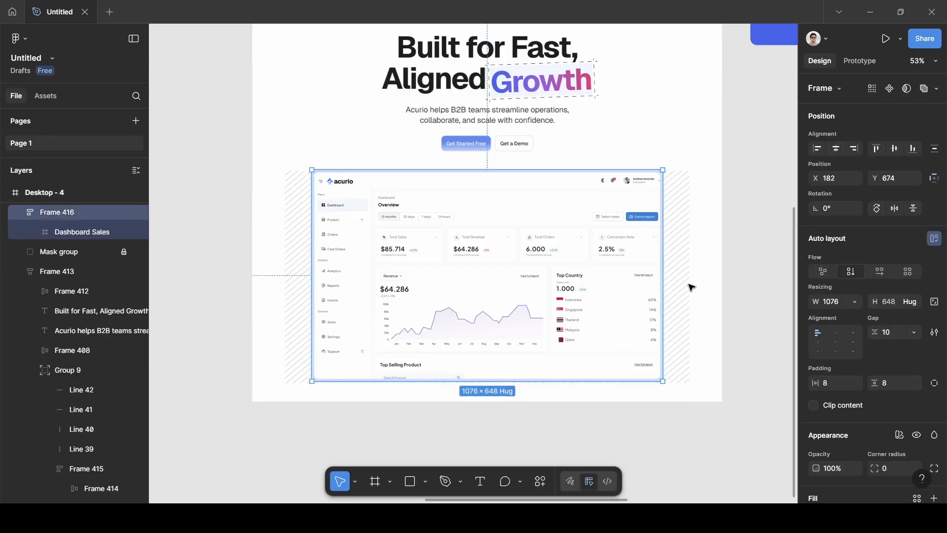
left_click(644, 259)
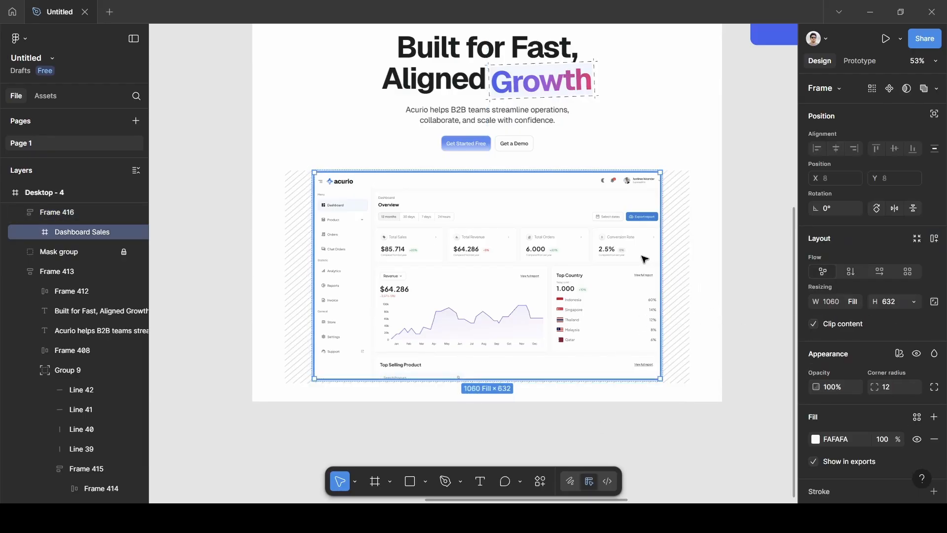
left_click(87, 217)
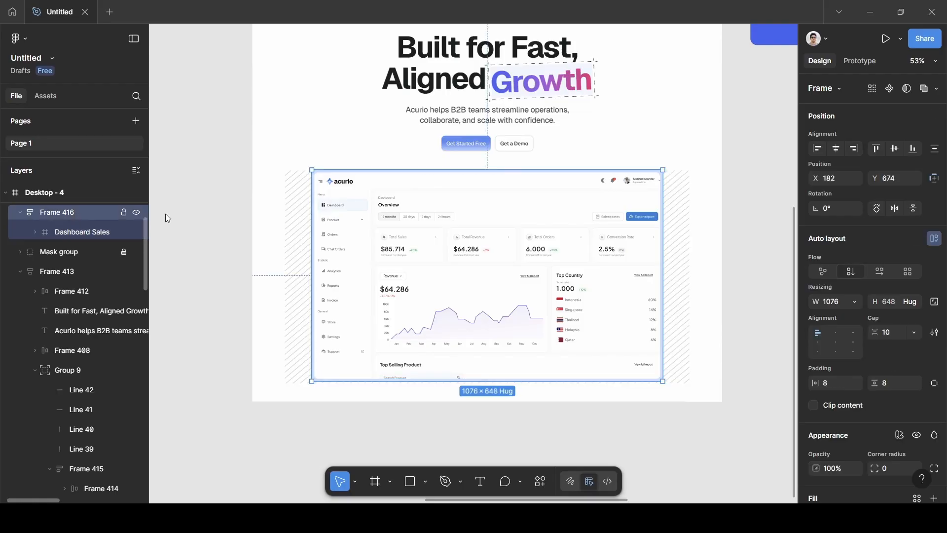
scroll(889, 410, "down", 3)
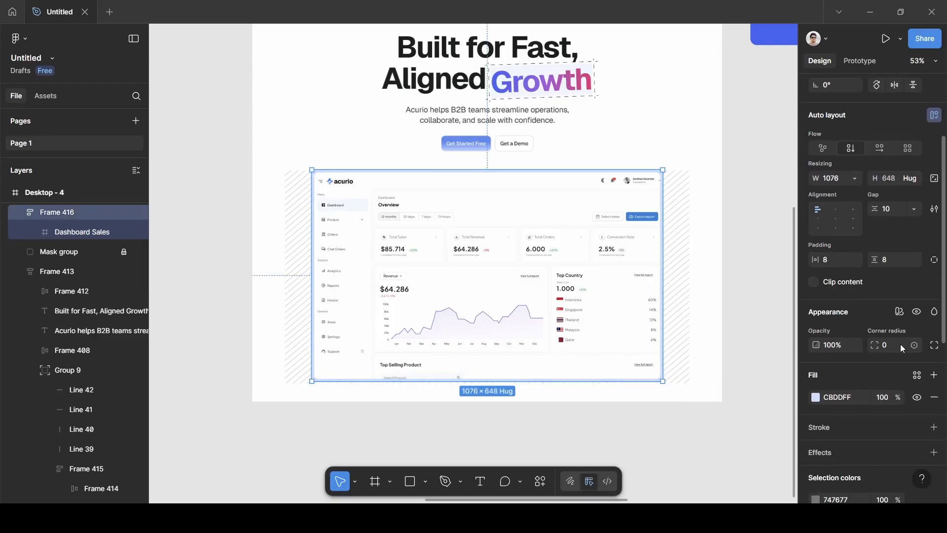
type("12")
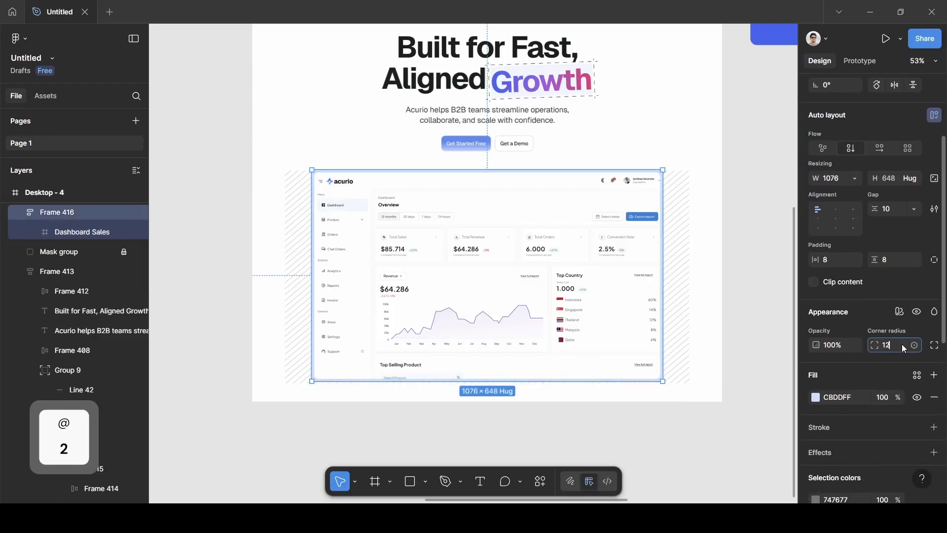
left_click(880, 312)
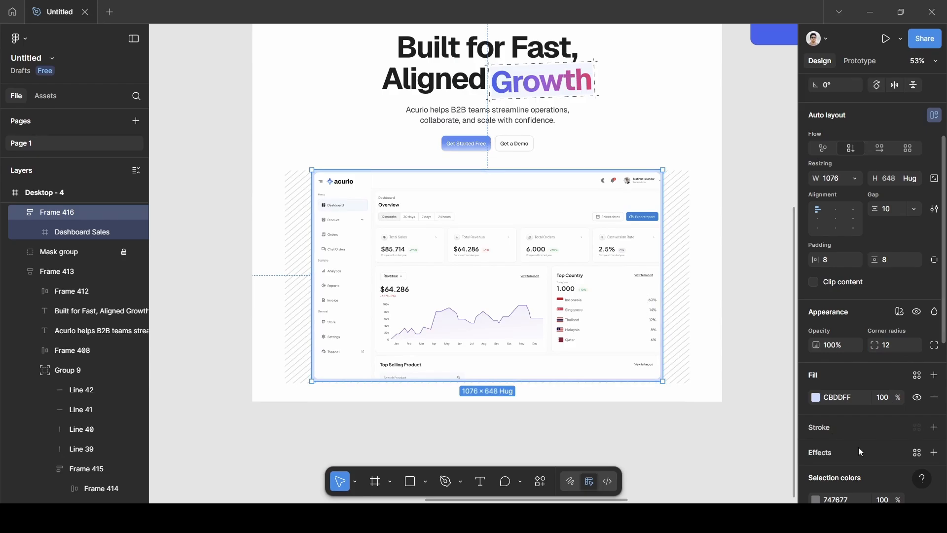
- Add a stroke to the wrapper frame and sample its colour from the F1F6FF swatch
left_click(845, 428)
left_click(668, 366)
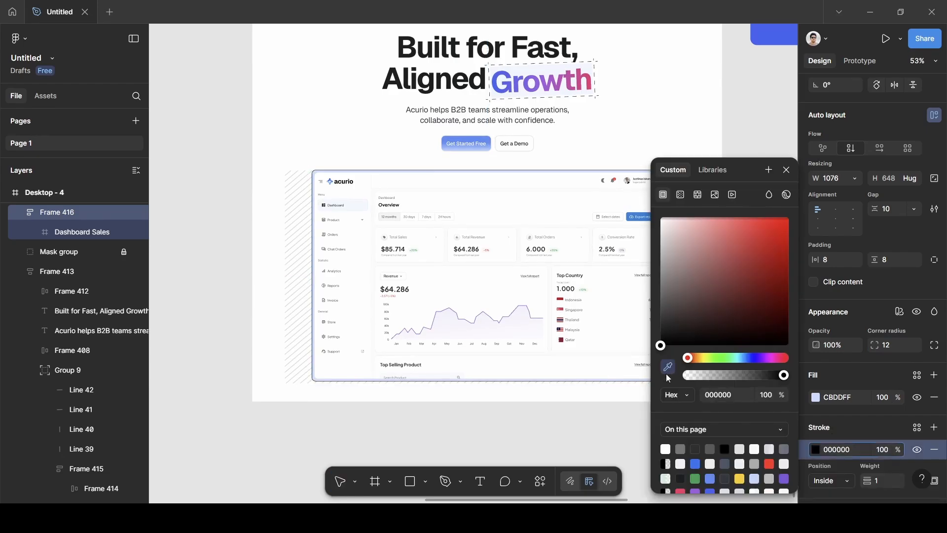
scroll(525, 264, "up", 1)
scroll(525, 264, "up", 10)
scroll(525, 263, "right", 5)
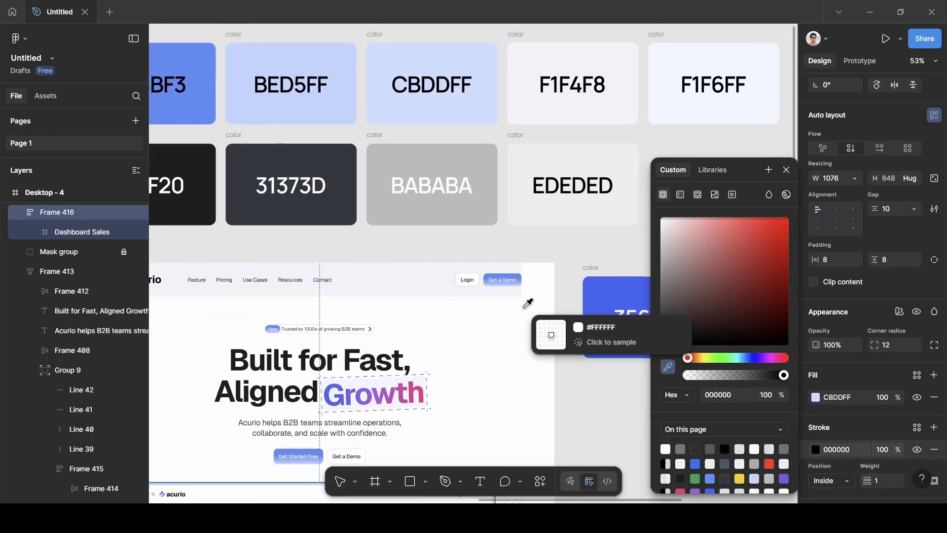
scroll(531, 279, "right", 1)
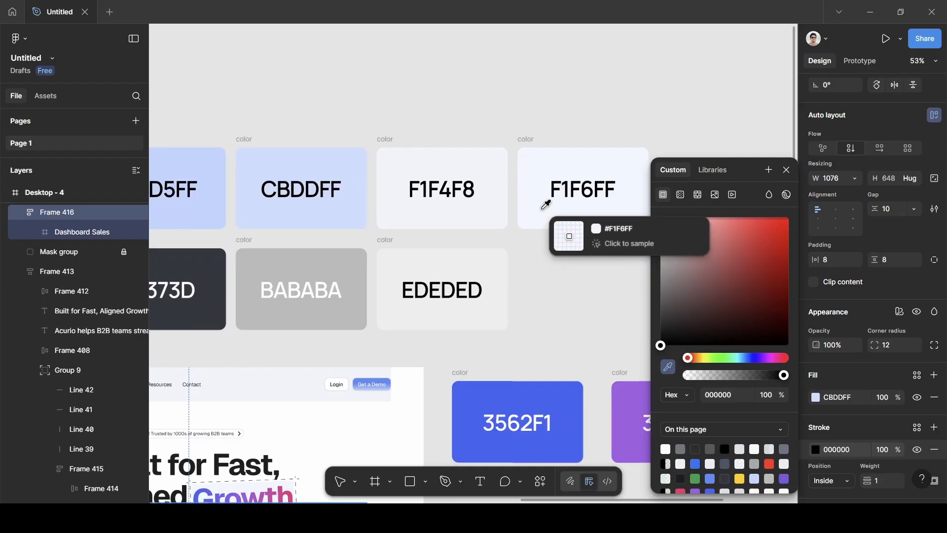
left_click(543, 205)
left_click(784, 169)
scroll(412, 330, "down", 10)
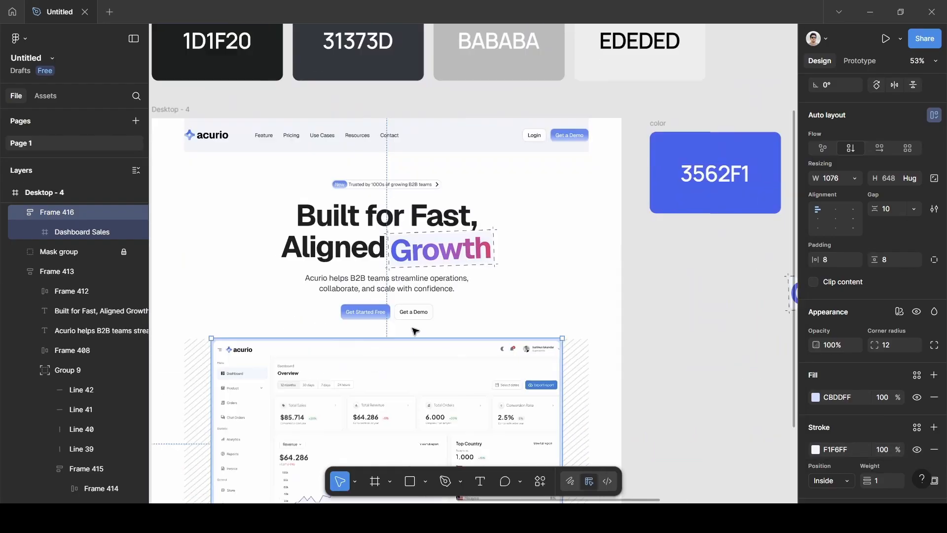
- Change the wrapper frame's stroke colour to BABABA by sampling the grey swatch
left_click(397, 325)
scroll(349, 306, "up", 10)
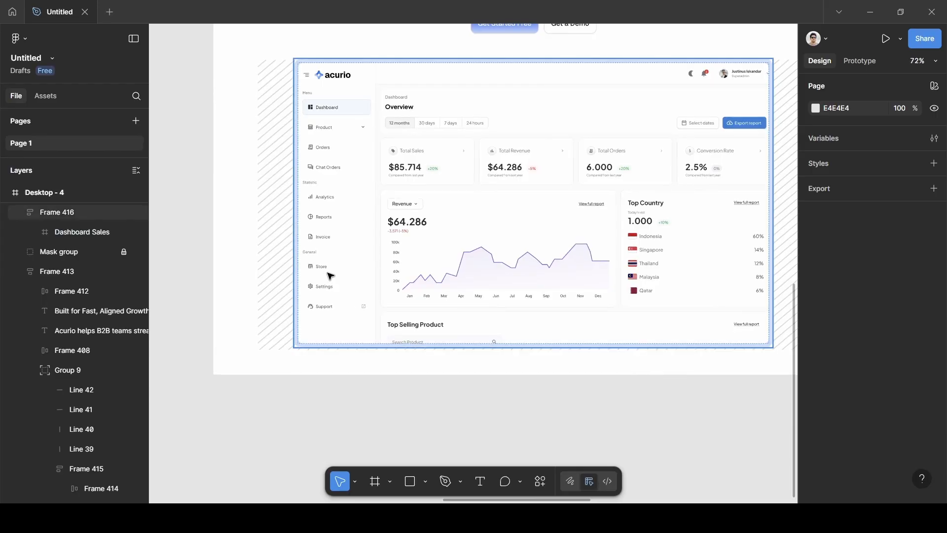
left_click(329, 275)
key("shift+2")
scroll(847, 432, "down", 1)
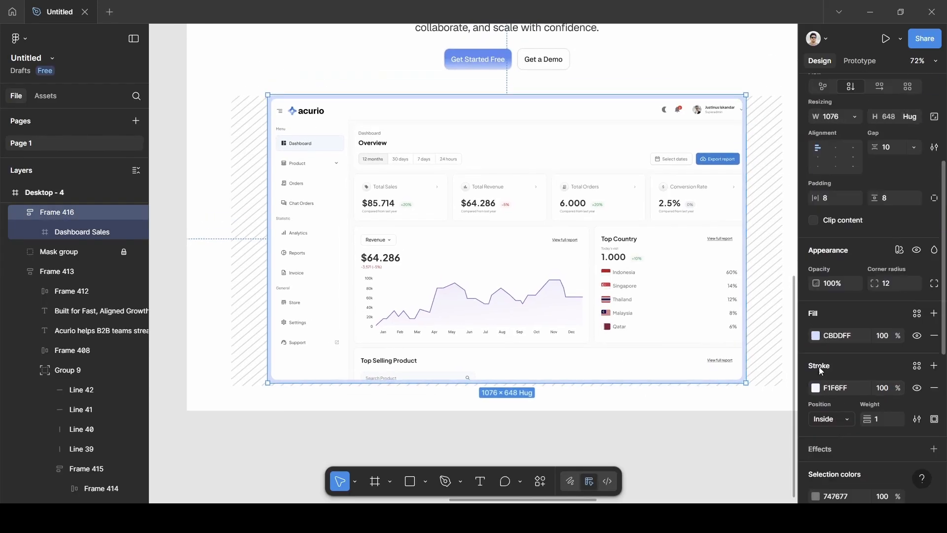
left_click(815, 389)
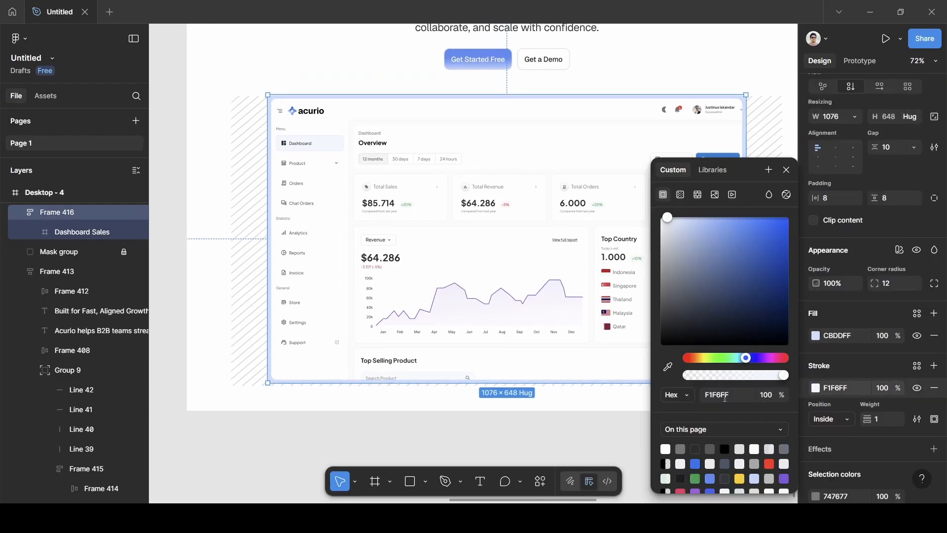
left_click(668, 367)
scroll(617, 277, "up", 7)
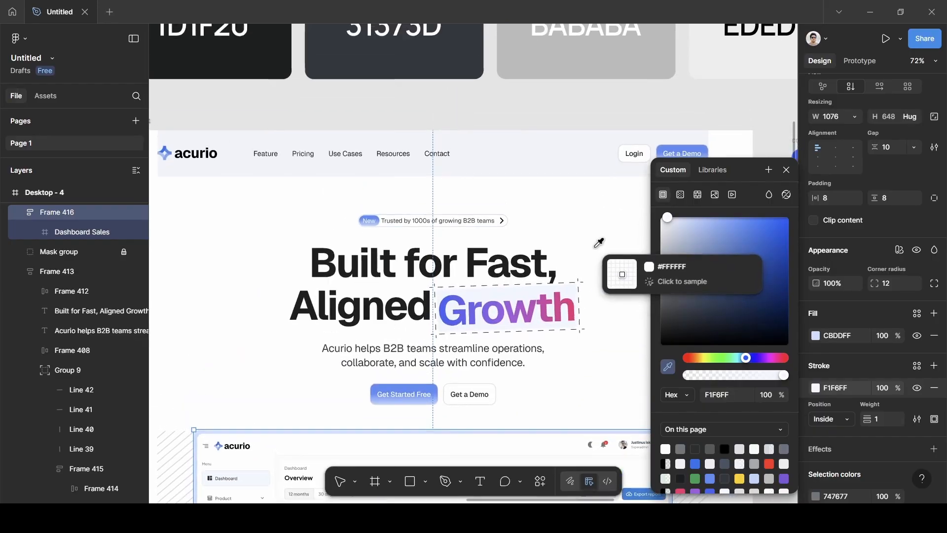
scroll(599, 243, "down", 5)
left_click(601, 142)
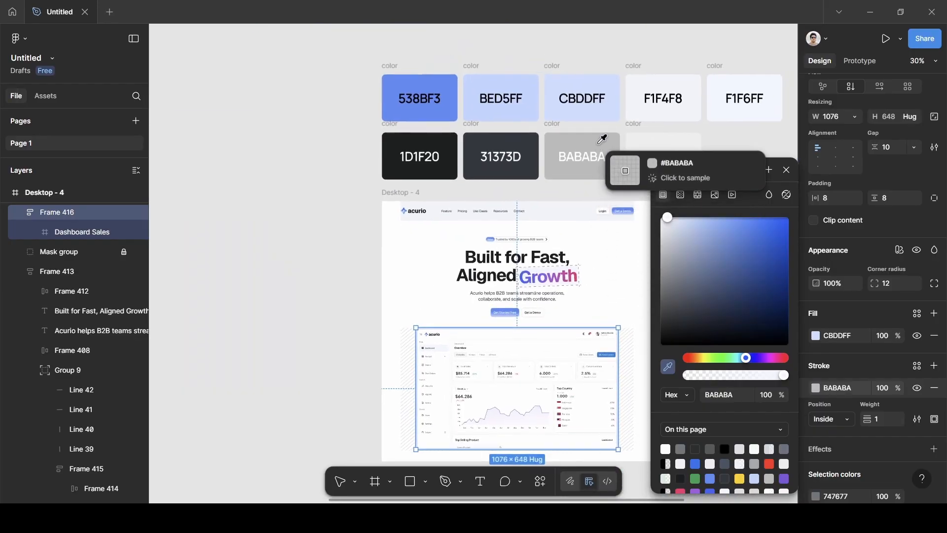
left_click(600, 142)
left_click(787, 170)
left_click(684, 329)
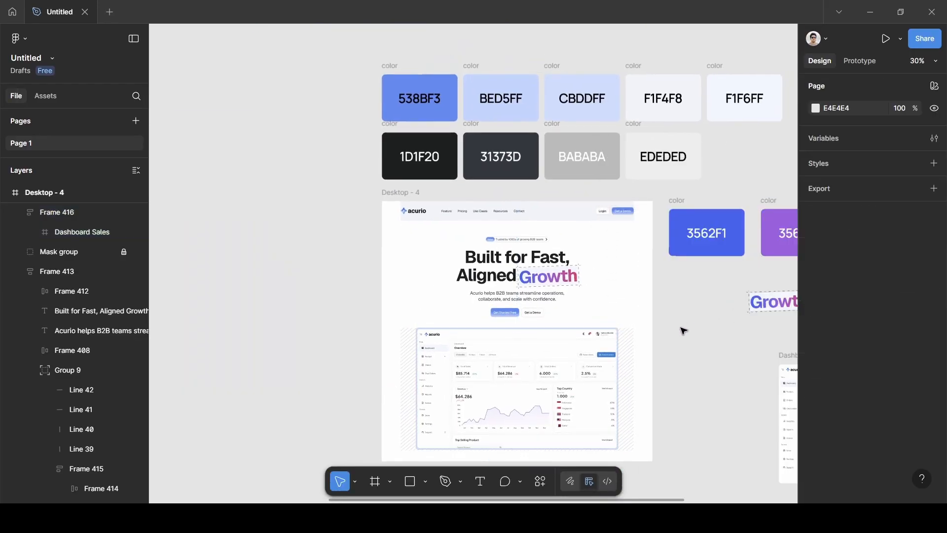
scroll(592, 368, "up", 6)
scroll(595, 366, "up", 3)
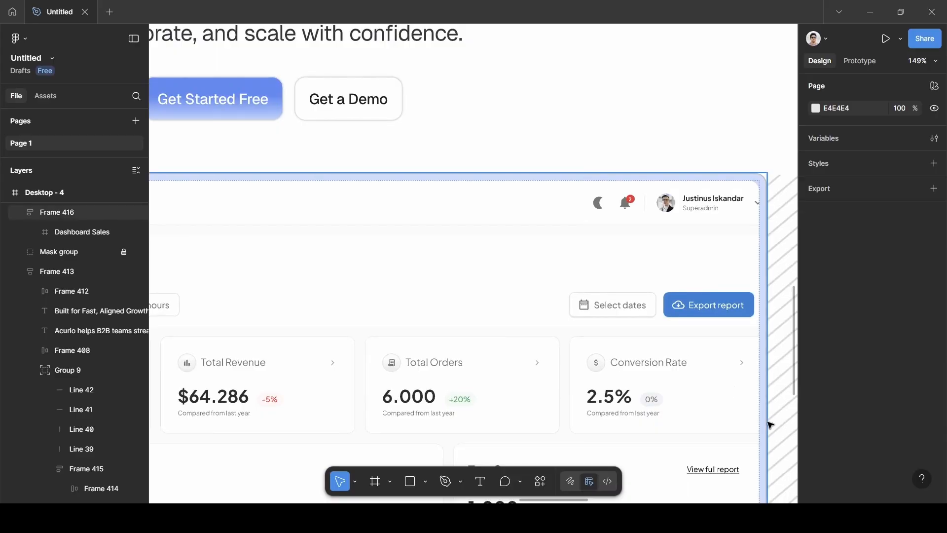
scroll(757, 291, "down", 4)
left_click_drag(635, 387, 640, 301)
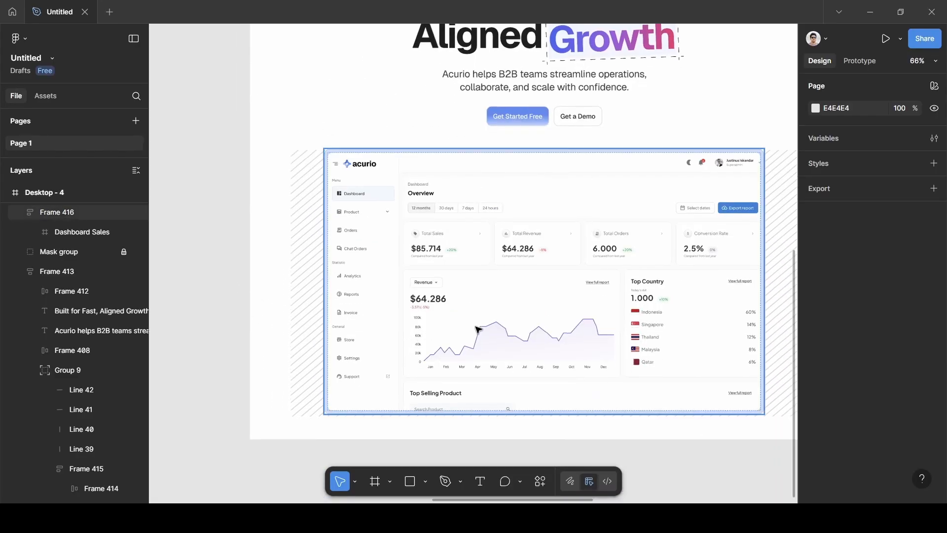
- Centre the wrapper frame around the dashboard horizontally within Desktop - 4
left_click_drag(474, 304, 483, 305)
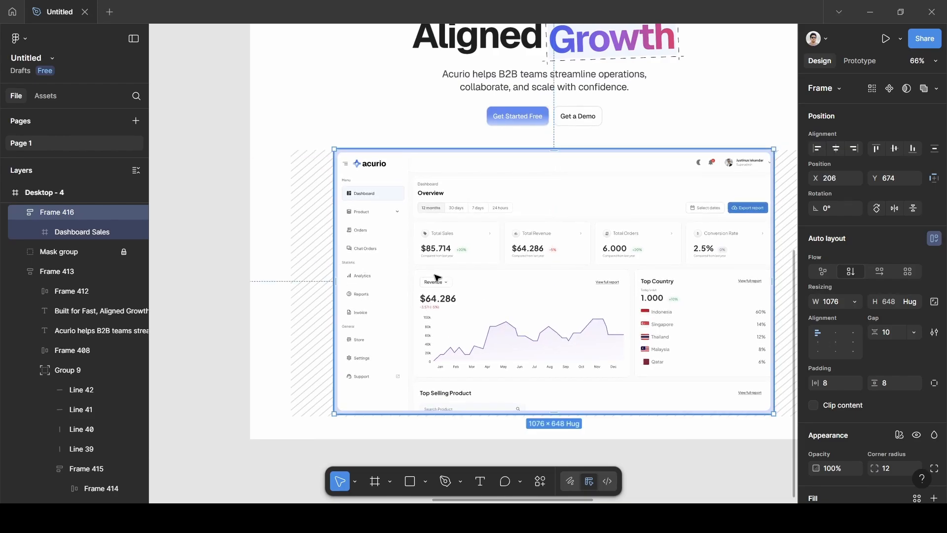
scroll(321, 263, "up", 5)
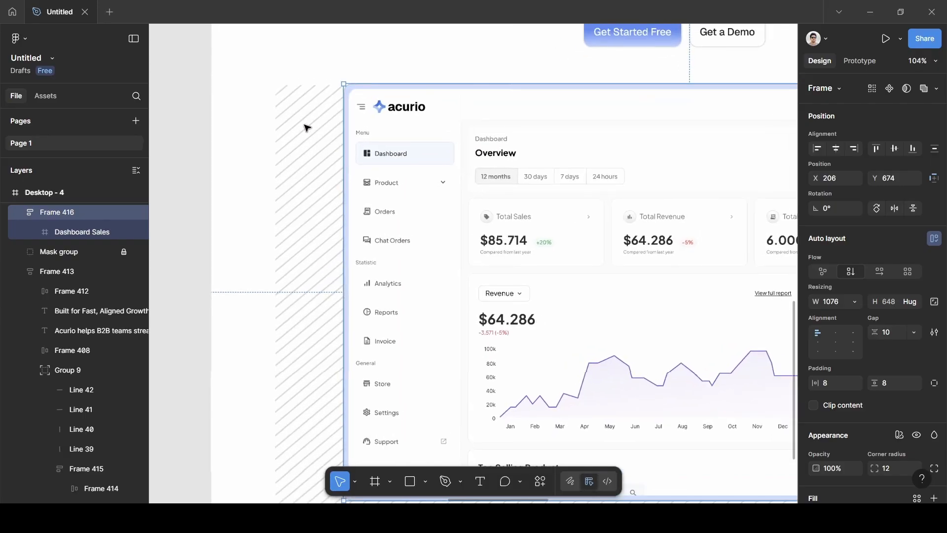
scroll(501, 306, "down", 3)
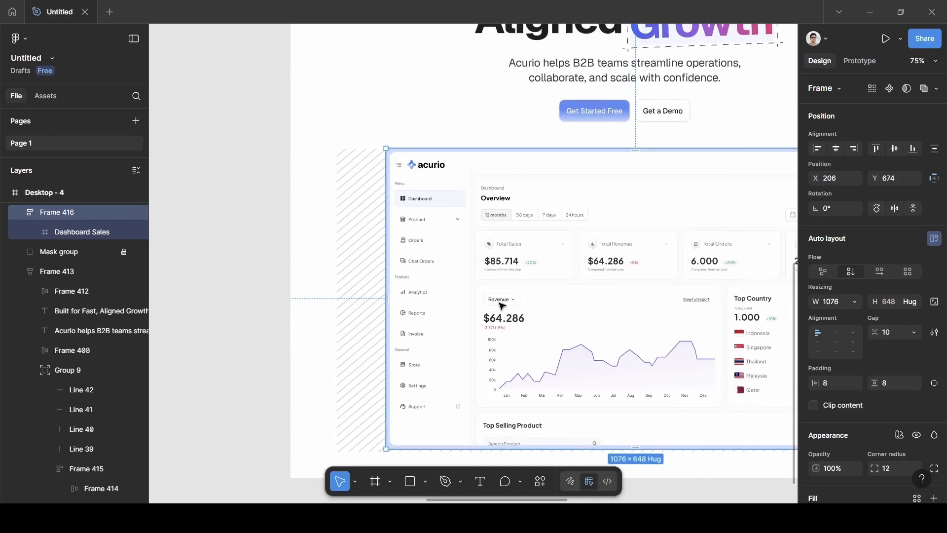
scroll(502, 304, "up", 5)
scroll(502, 303, "down", 6)
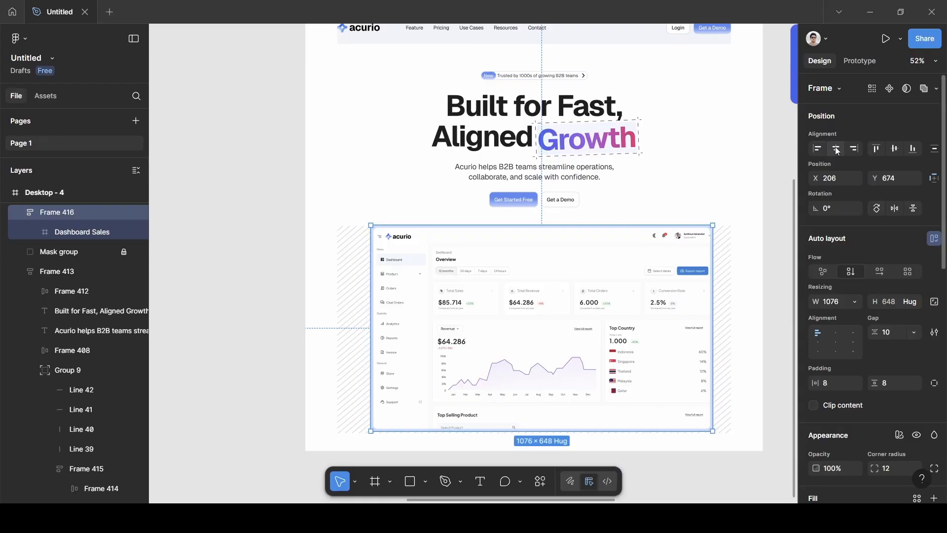
left_click(836, 148)
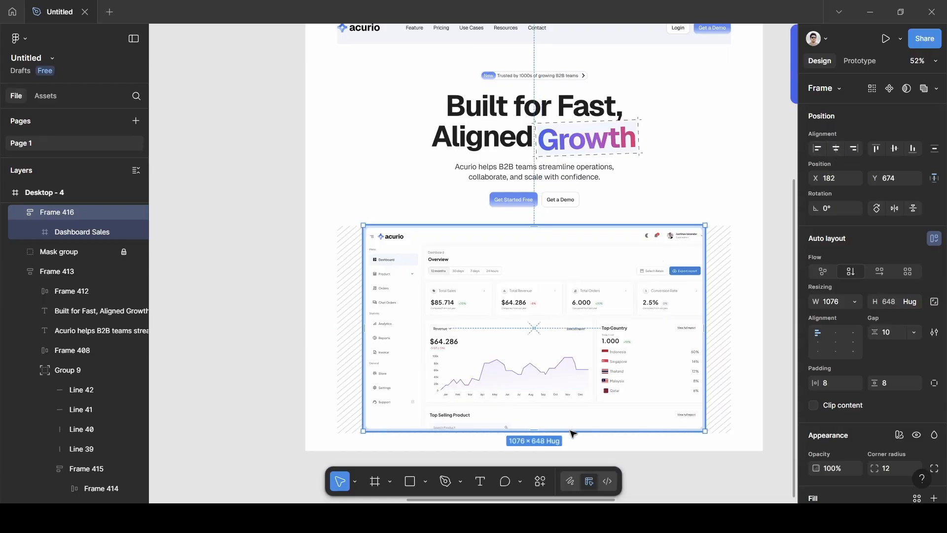
left_click(679, 459)
- Move the dashboard's wrapper frame down to Y 676, aligning its upper edge with the hatched backdrop
scroll(678, 459, "up", 3)
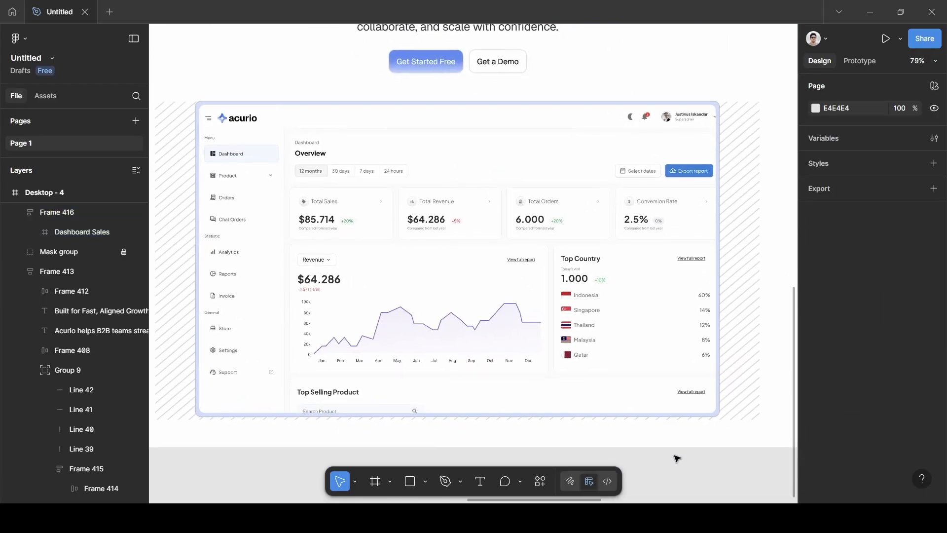
scroll(372, 321, "up", 3)
scroll(365, 296, "up", 4)
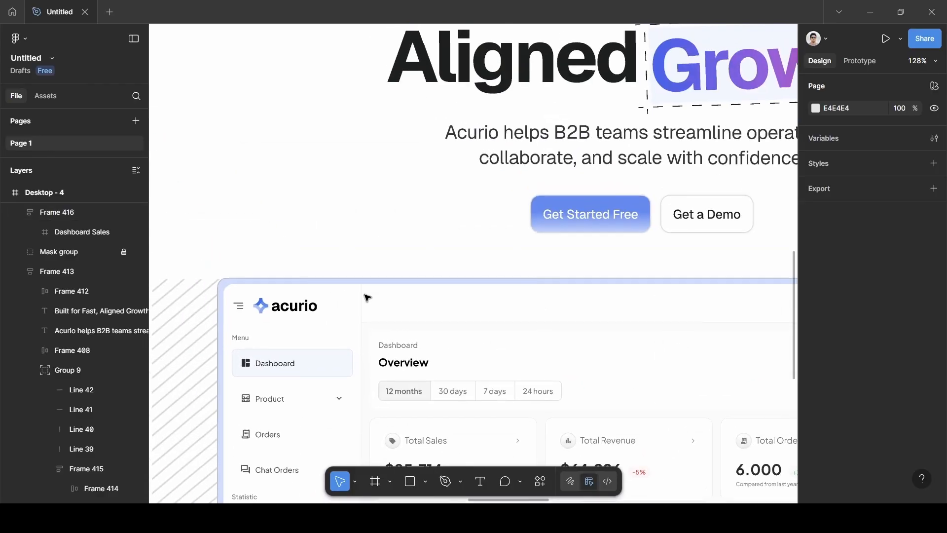
scroll(367, 298, "left", 5)
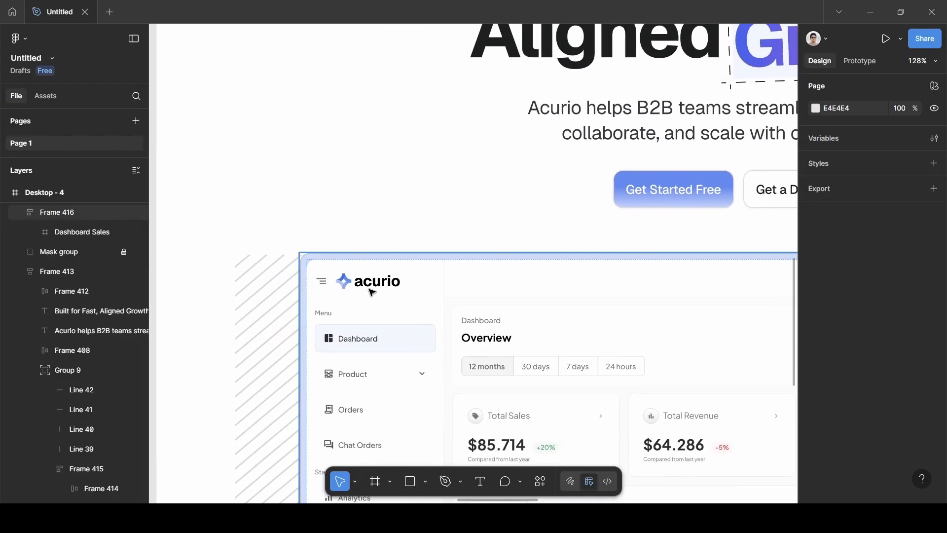
left_click_drag(371, 293, 372, 294)
scroll(371, 294, "up", 8)
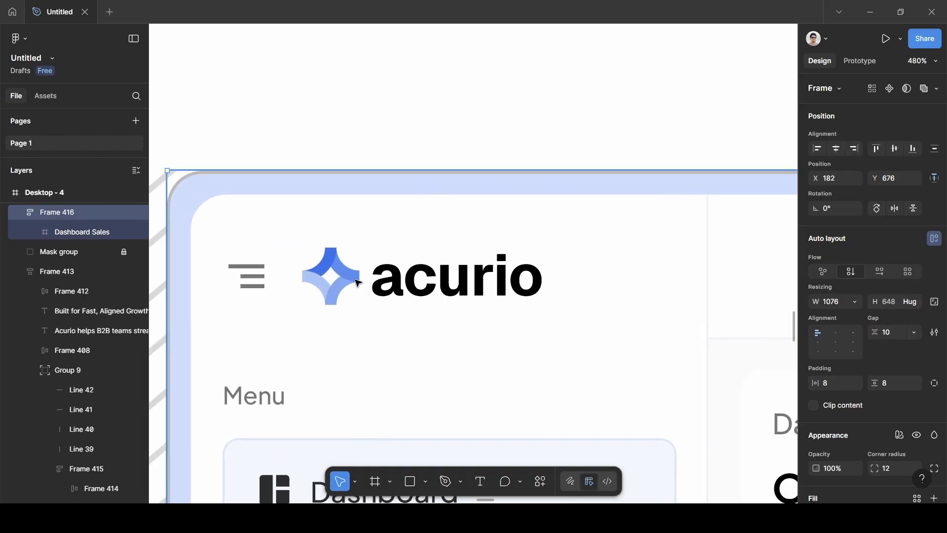
scroll(359, 283, "left", 5)
left_click(469, 165)
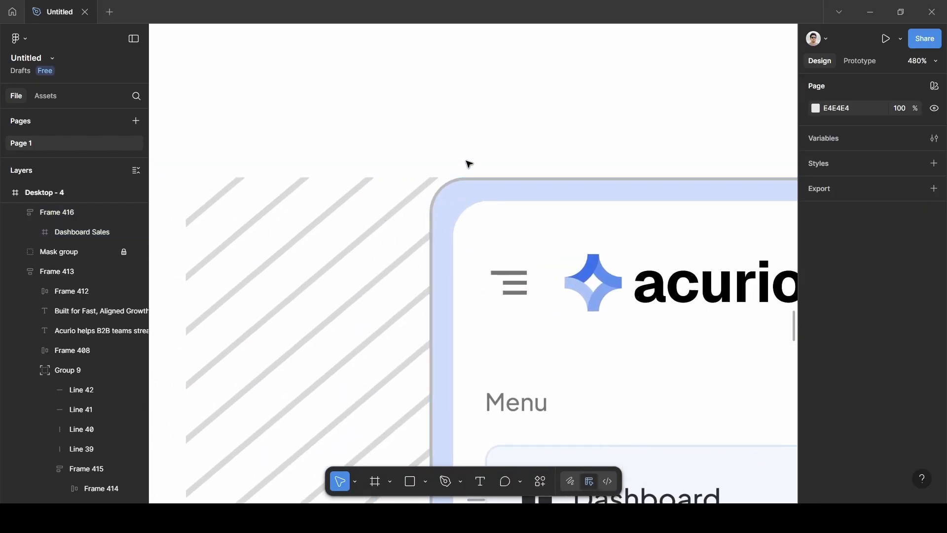
- Examine how the lower edge of the dashboard's wrapper frame lines up with the hatched backdrop
scroll(475, 170, "down", 8)
scroll(533, 298, "down", 6)
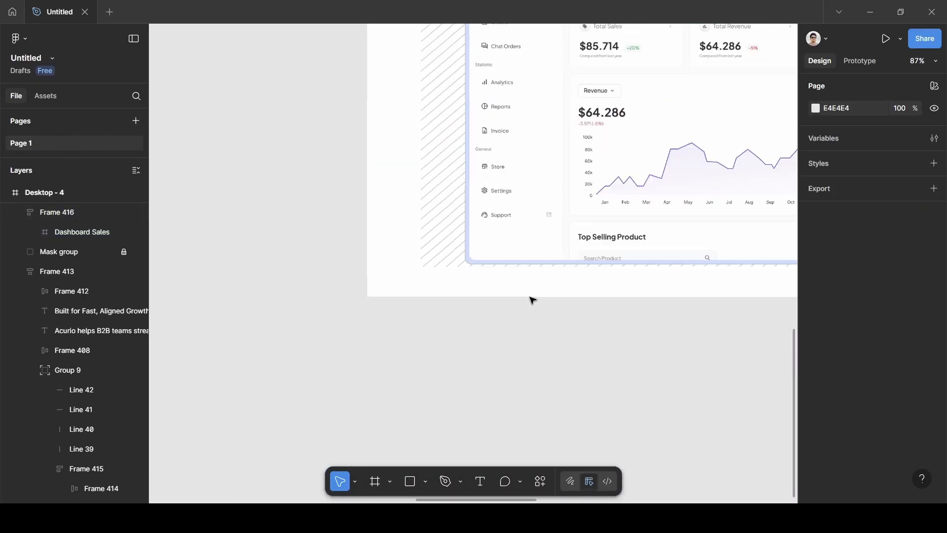
scroll(536, 255, "up", 2)
scroll(537, 255, "up", 5)
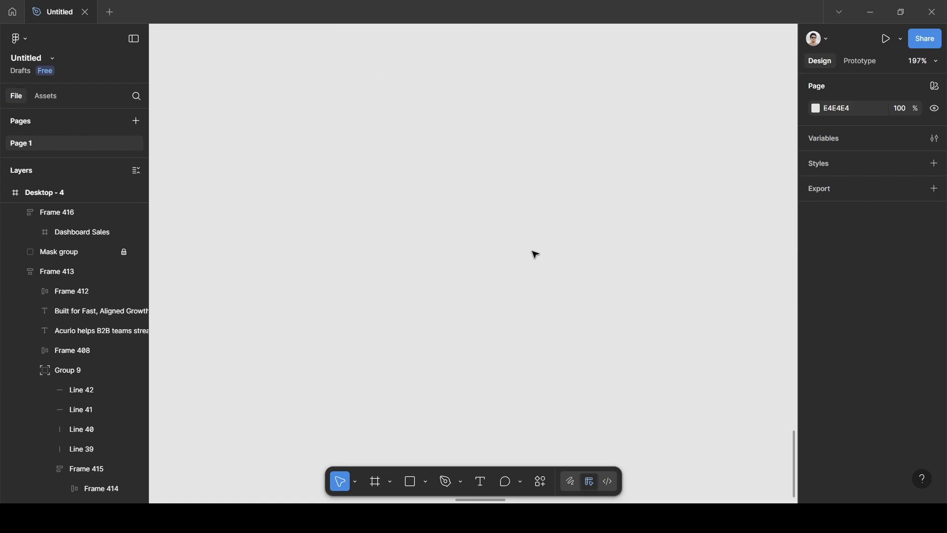
scroll(535, 255, "up", 5)
scroll(532, 252, "up", 3)
scroll(532, 252, "up", 4)
scroll(531, 252, "up", 2)
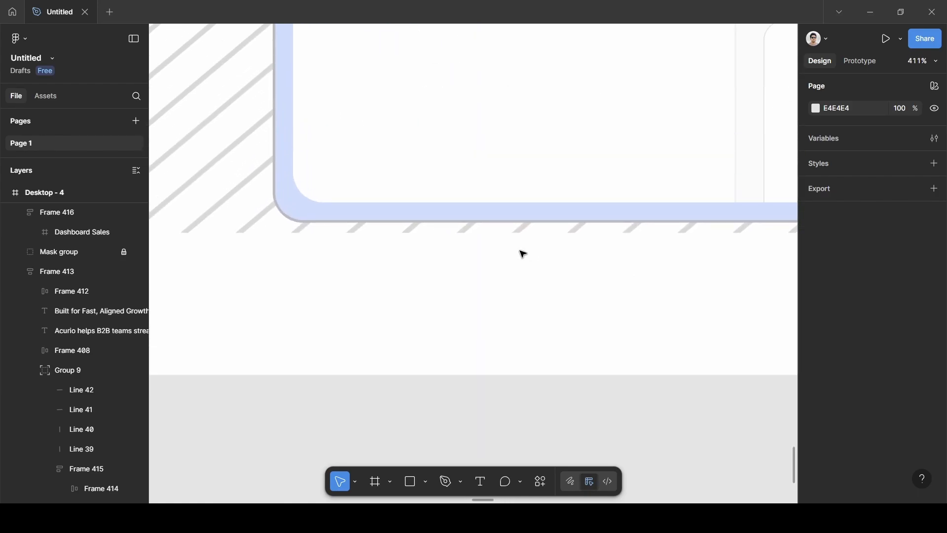
scroll(307, 263, "down", 3)
scroll(311, 264, "up", 2)
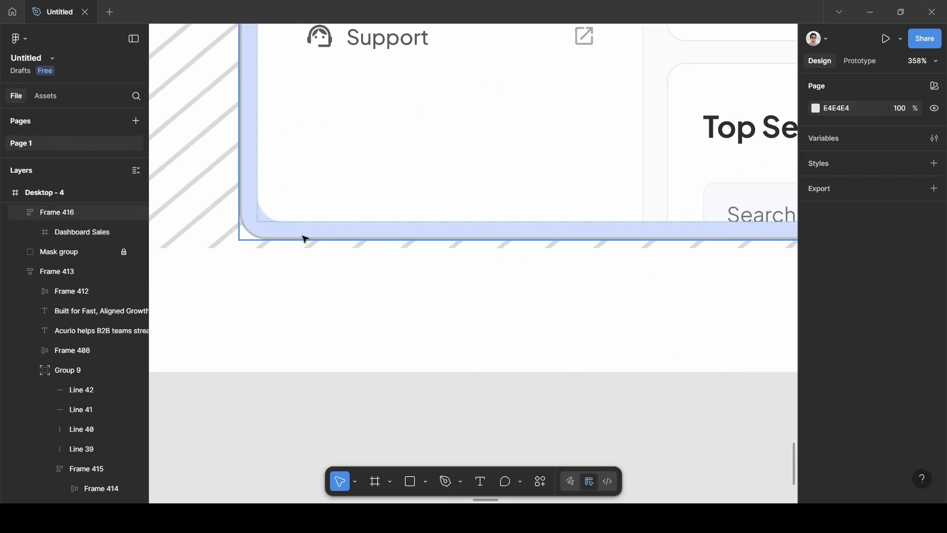
left_click(270, 232)
scroll(505, 215, "down", 5)
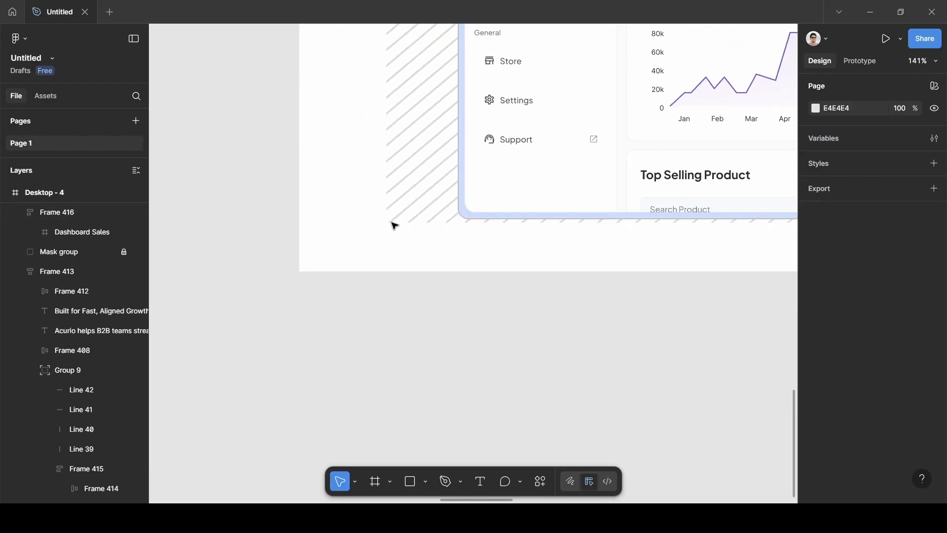
- Unlock the Mask group and shorten its Rectangle 41 to a height of 648, flush with the wrapper frame's lower edge
left_click(23, 250)
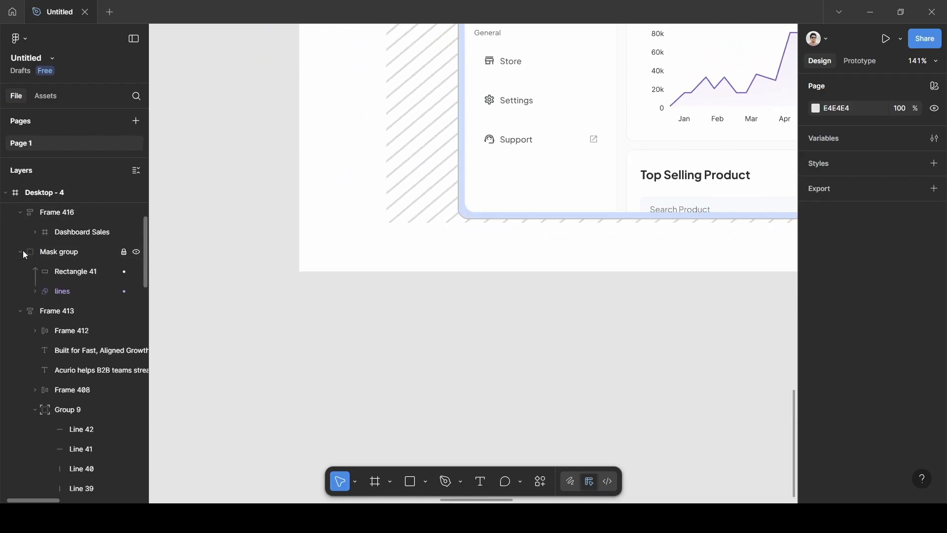
left_click(72, 272)
scroll(529, 262, "right", 3)
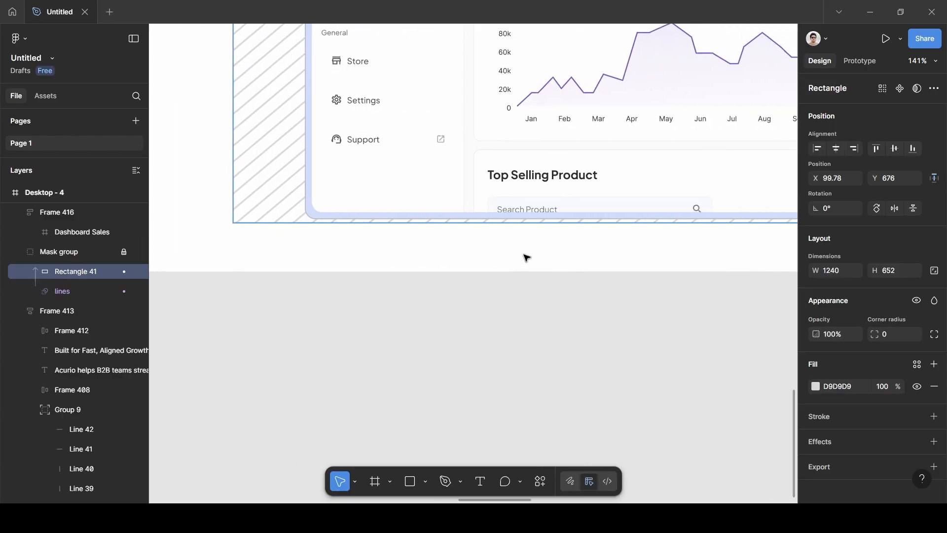
scroll(528, 260, "up", 5)
scroll(524, 255, "up", 5)
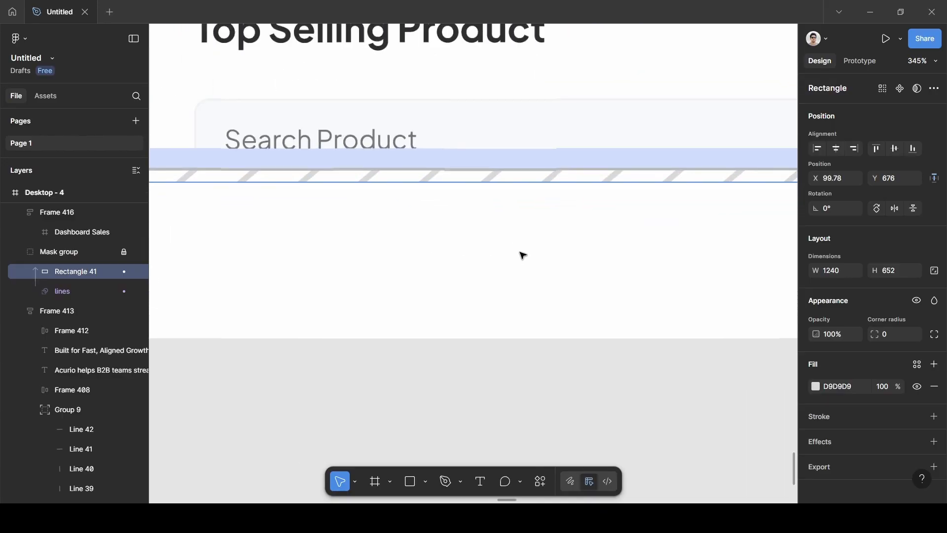
scroll(521, 187, "up", 2)
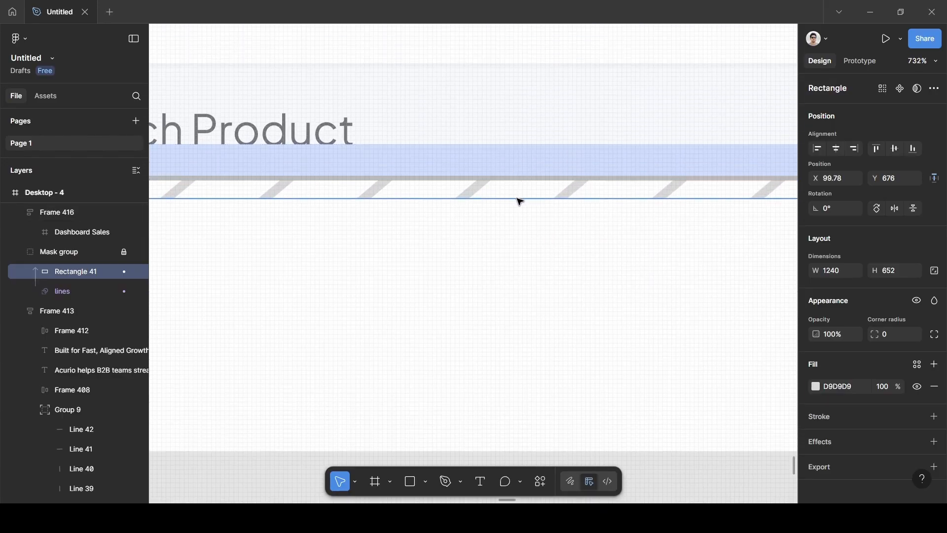
left_click(124, 253)
key("ctrl")
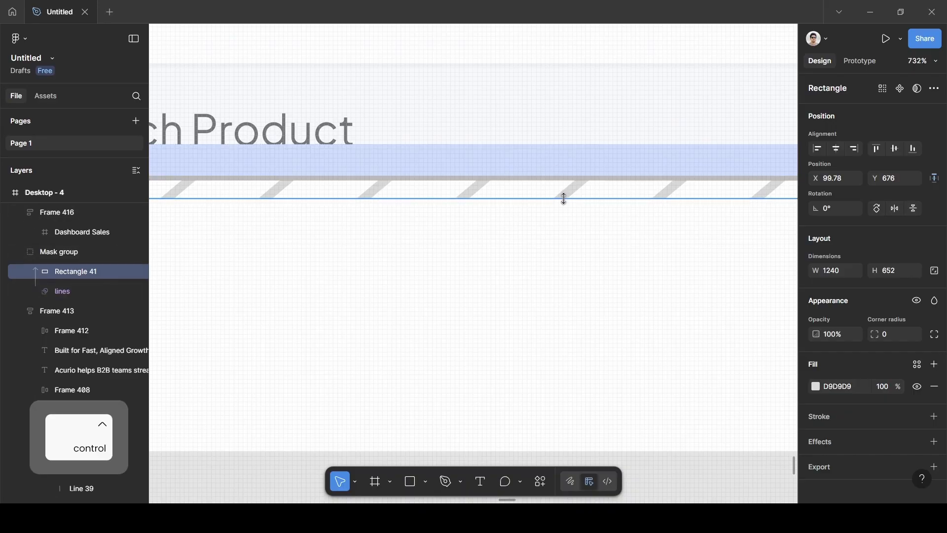
left_click_drag(564, 198, 564, 181)
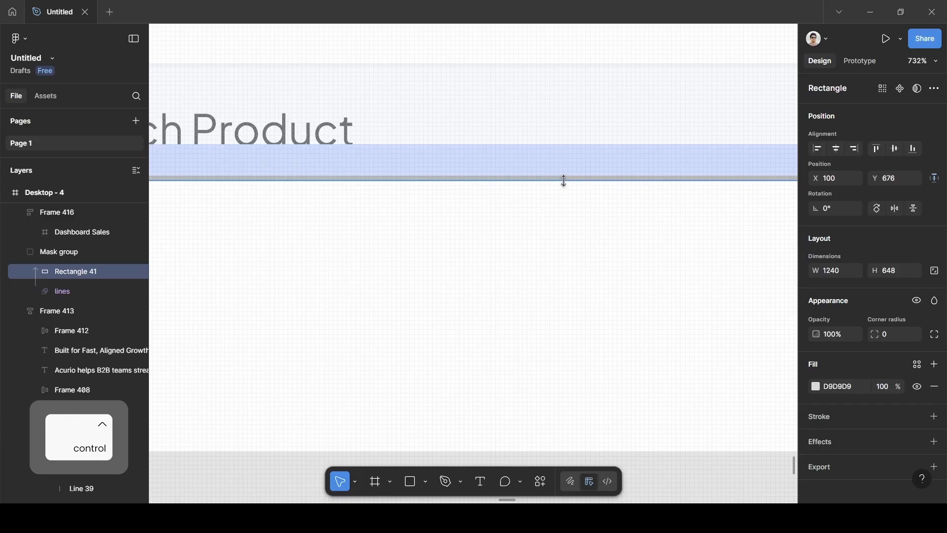
scroll(447, 251, "down", 10)
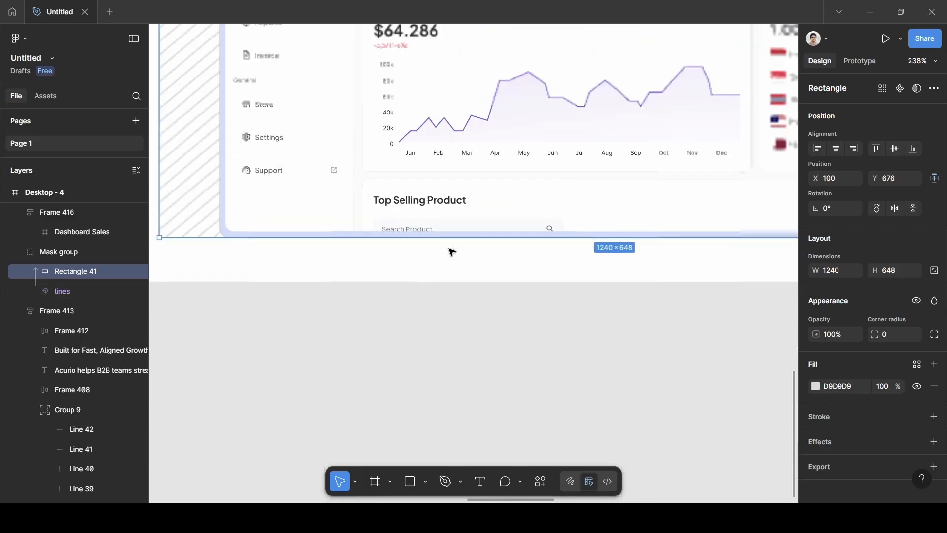
left_click(373, 334)
scroll(373, 334, "down", 6)
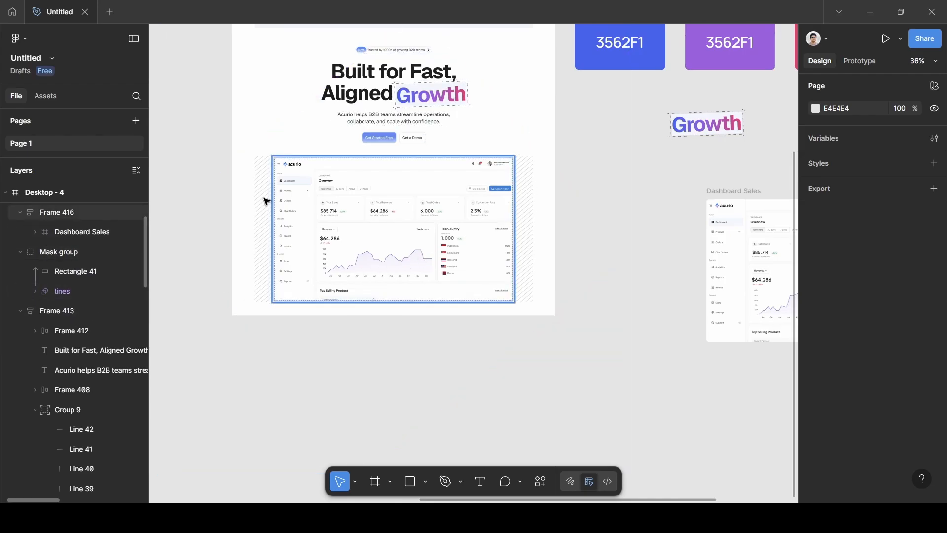
left_click(364, 200)
key("shift")
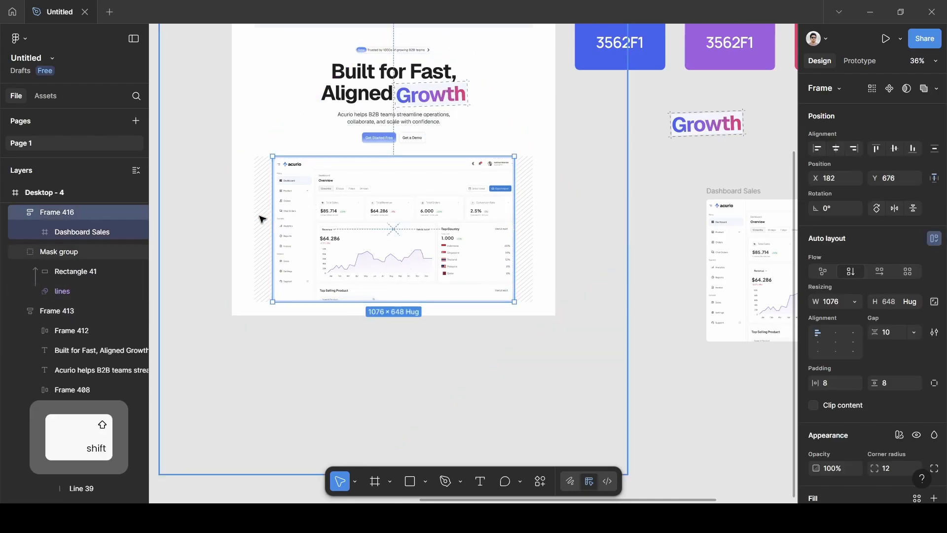
left_click(70, 251)
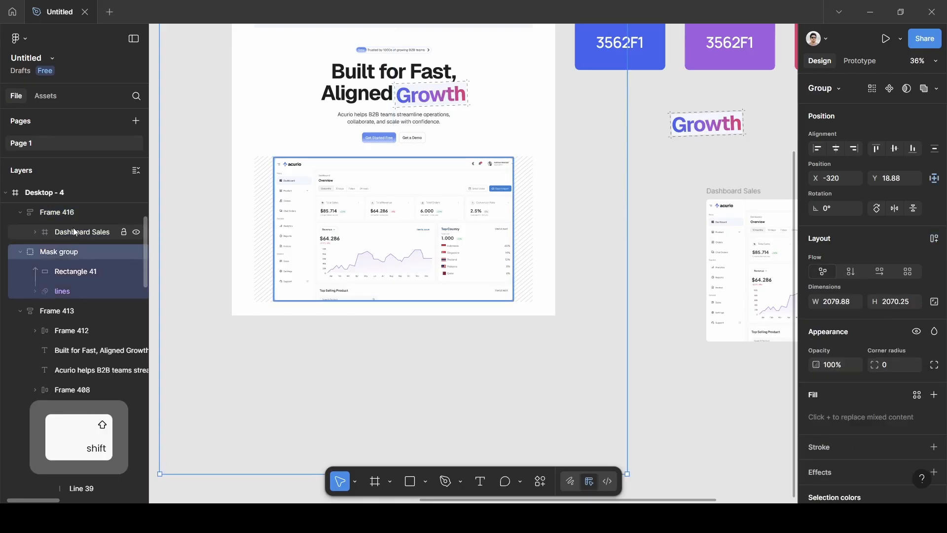
left_click(74, 230, "shift")
left_click(19, 252)
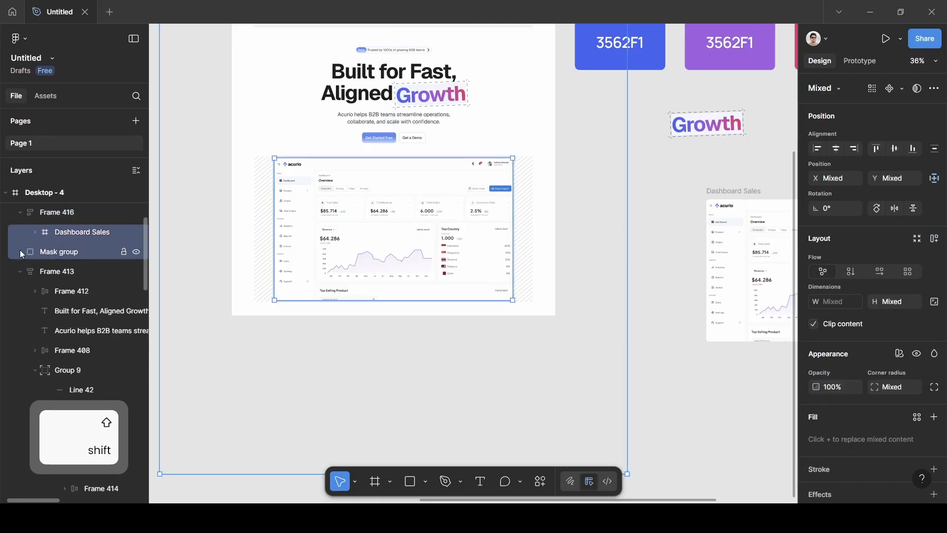
scroll(88, 267, "up", 1)
scroll(89, 267, "up", 2)
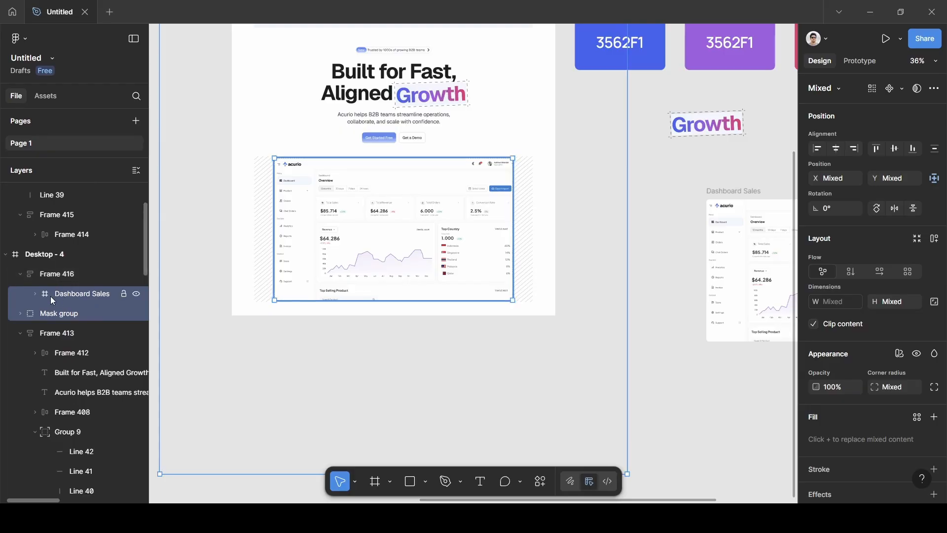
left_click(49, 294)
- Group the dashboard's wrapper frame, Frame 416, together with the Mask group
left_click(36, 276)
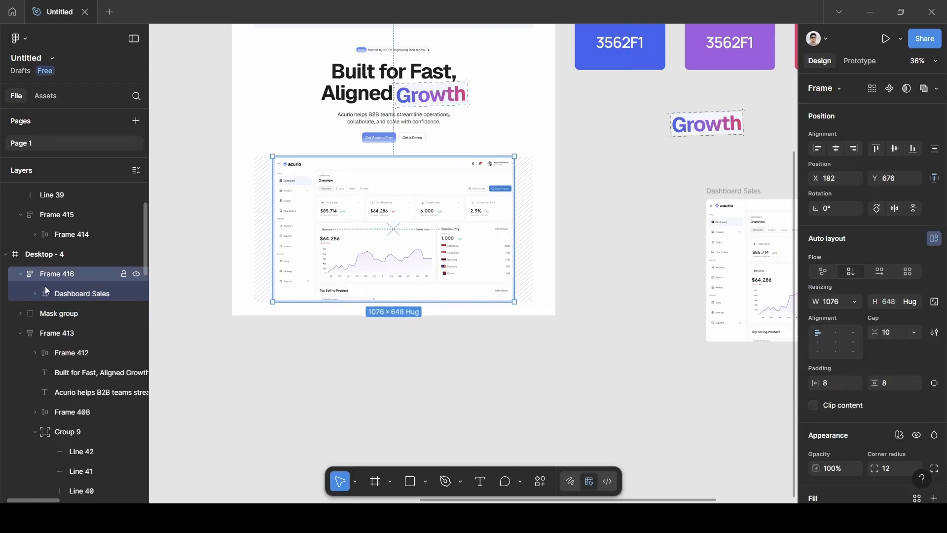
left_click(58, 314, "shift")
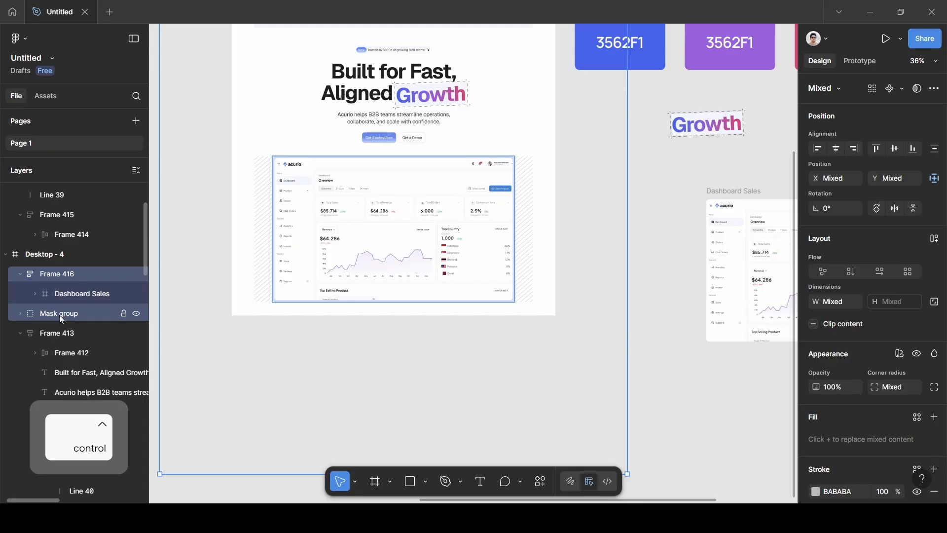
key("ctrl+g")
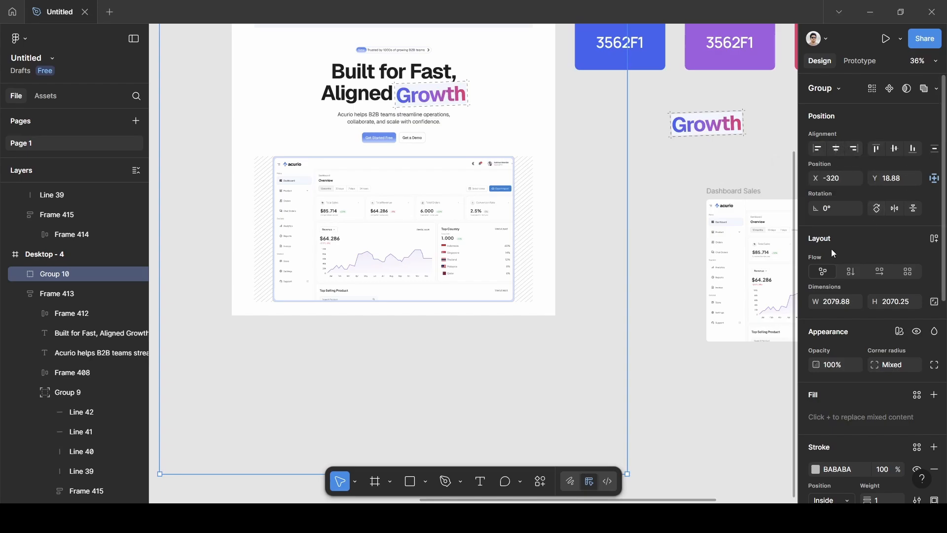
left_click(656, 193)
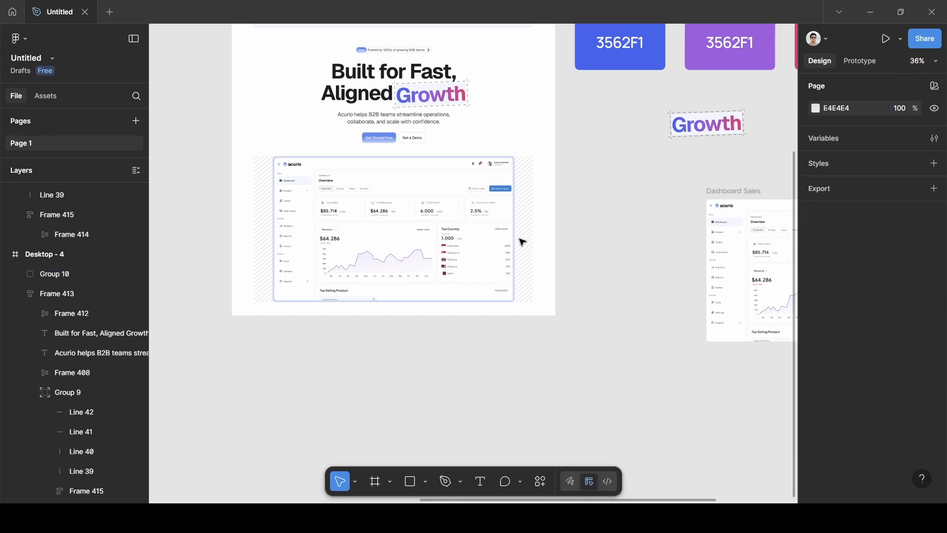
scroll(461, 248, "left", 1)
scroll(460, 248, "left", 2)
scroll(460, 247, "up", 5)
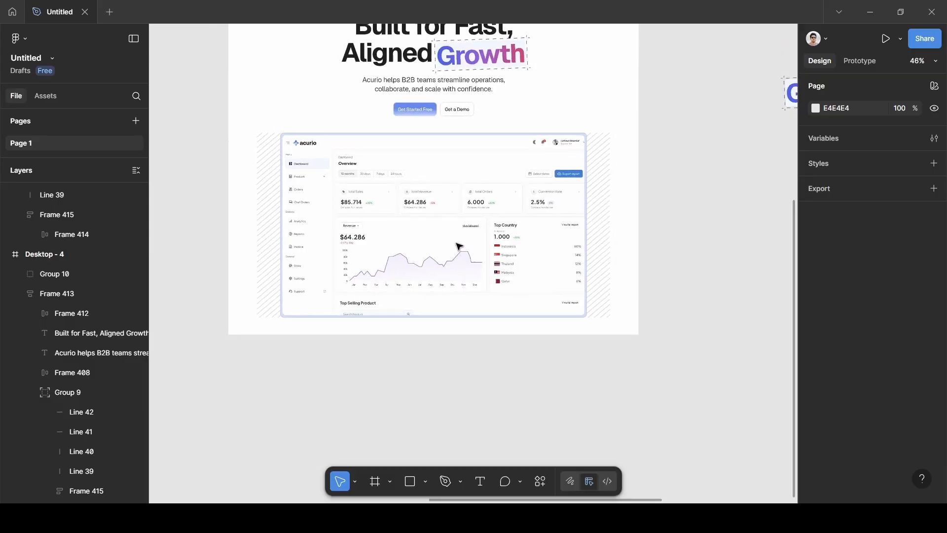
scroll(459, 246, "up", 1)
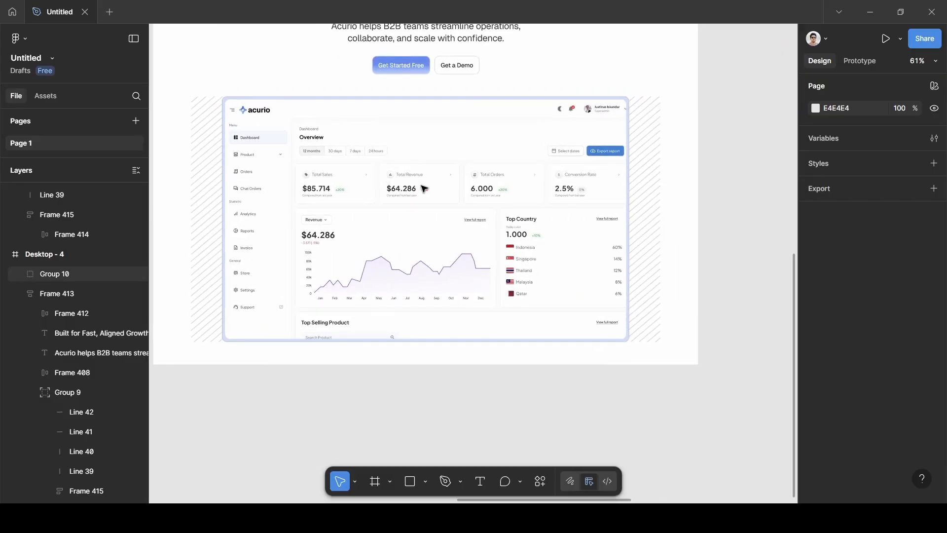
scroll(411, 192, "down", 4)
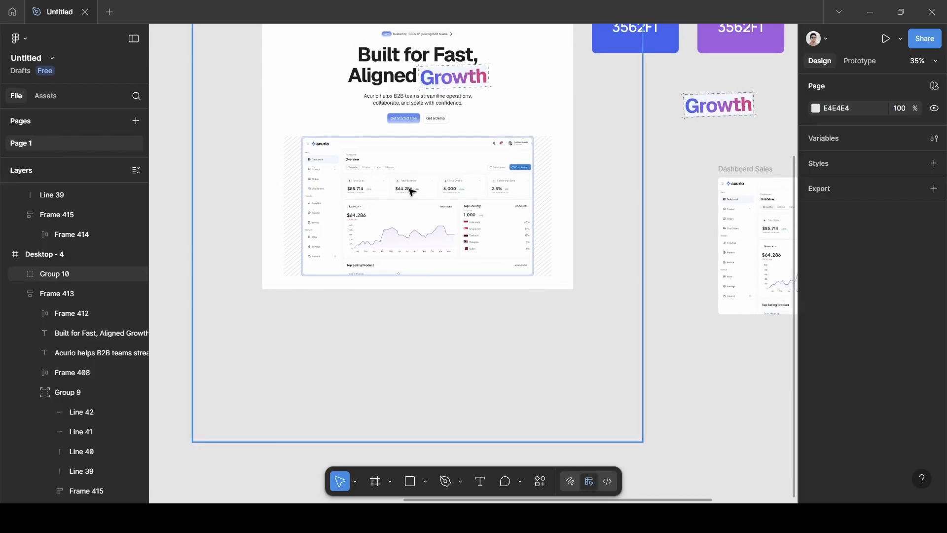
scroll(385, 210, "up", 5)
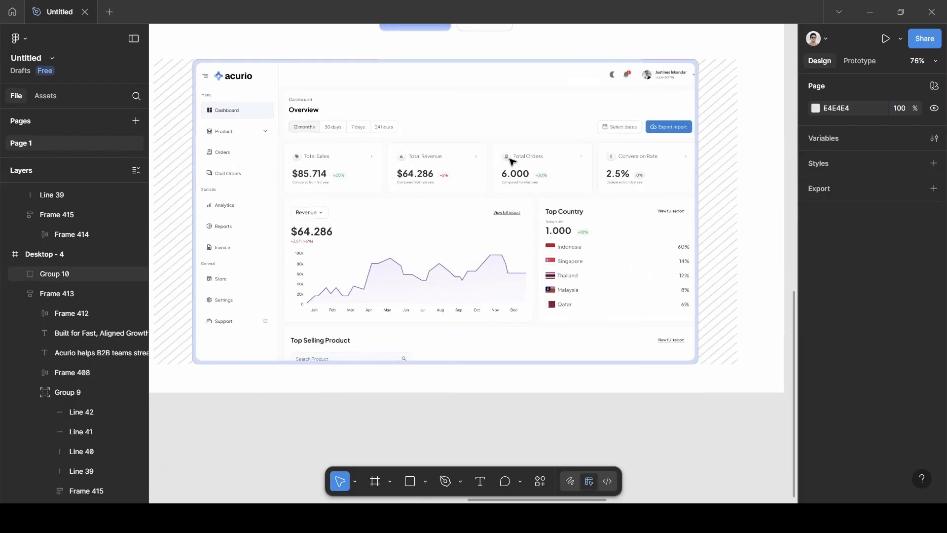
- Compare the dashboard preview in Desktop - 4 with the reference design, examining the play button over its centre
scroll(222, 301, "down", 6)
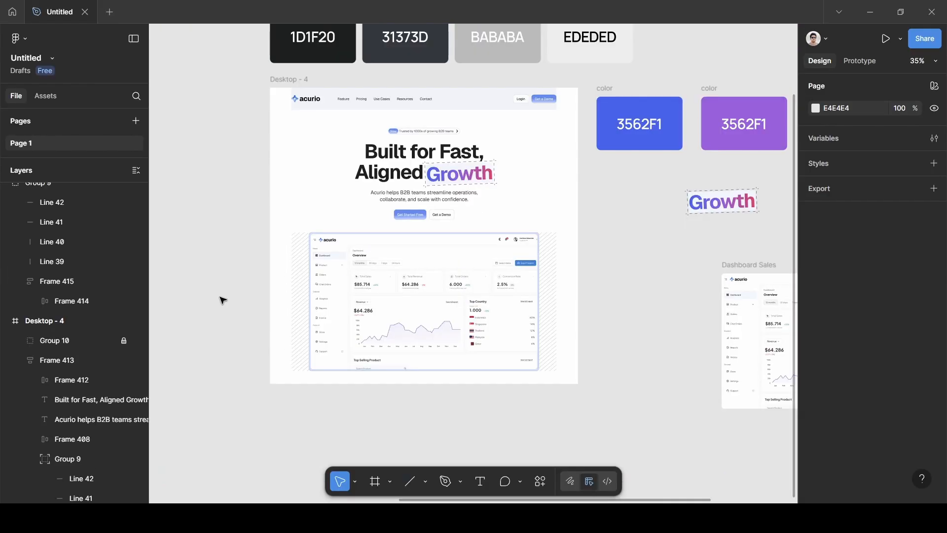
scroll(431, 280, "up", 5)
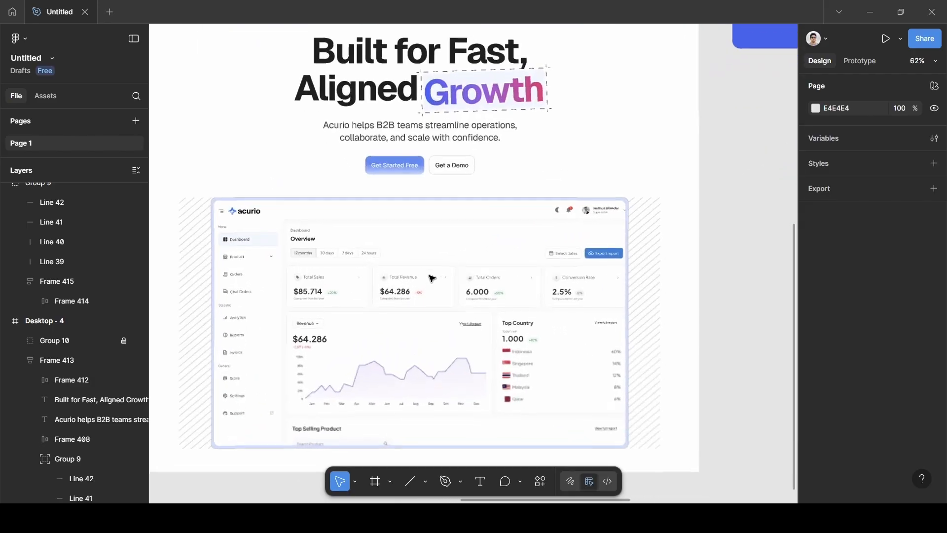
scroll(434, 280, "down", 5)
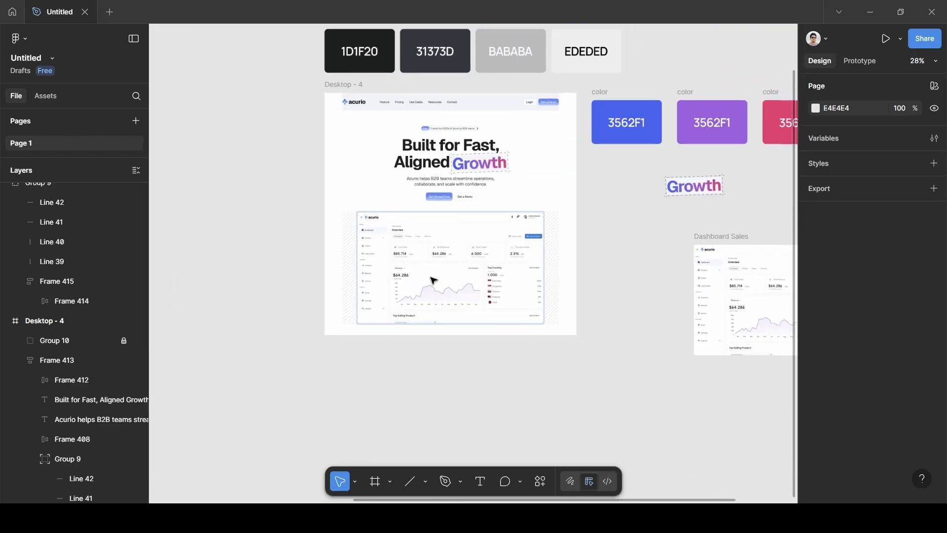
scroll(425, 277, "right", 6)
scroll(447, 205, "up", 2)
scroll(461, 197, "up", 2)
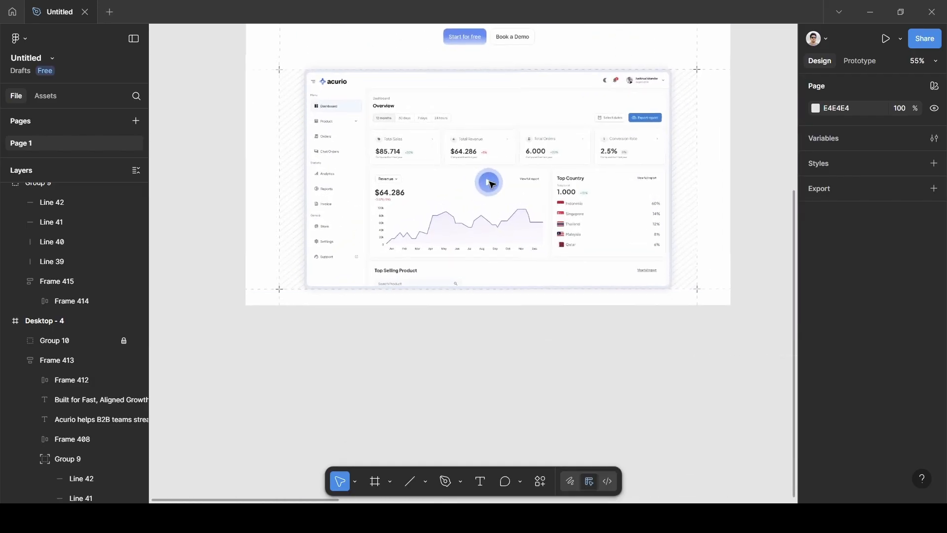
scroll(507, 237, "right", 12)
scroll(526, 266, "right", 10)
scroll(526, 267, "down", 4)
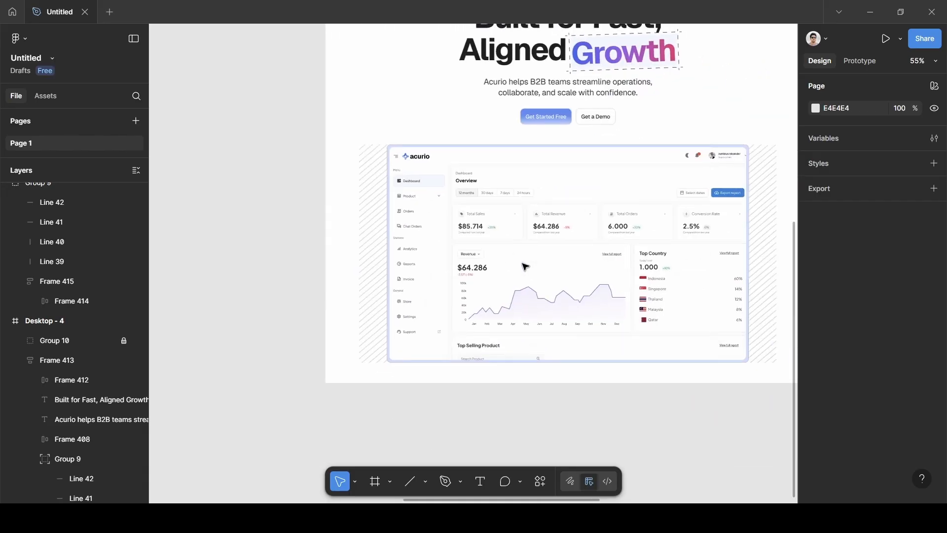
- Search Iconify for "play" and import the solid rounded solar:play-bold icon as a frame at automatic size in black
left_click(540, 482)
left_click(389, 320)
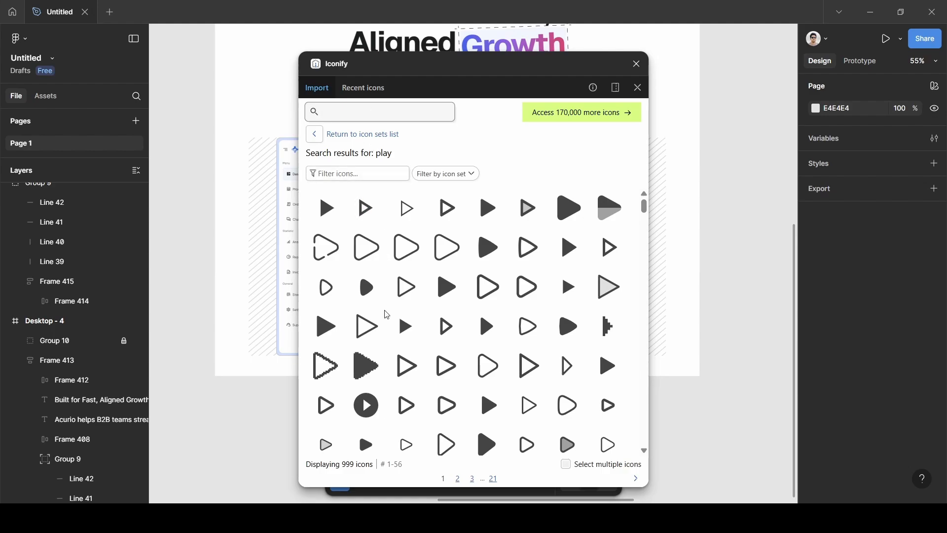
type("play")
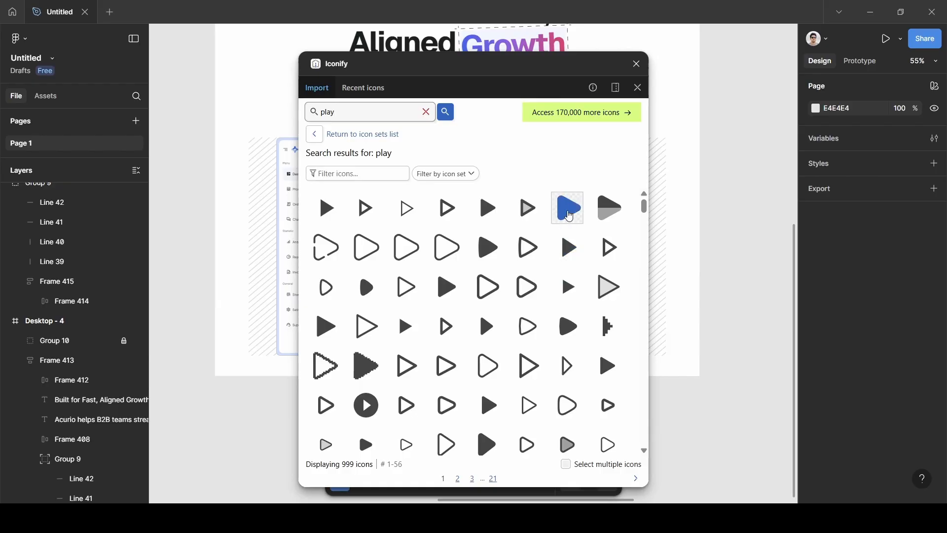
left_click(570, 216)
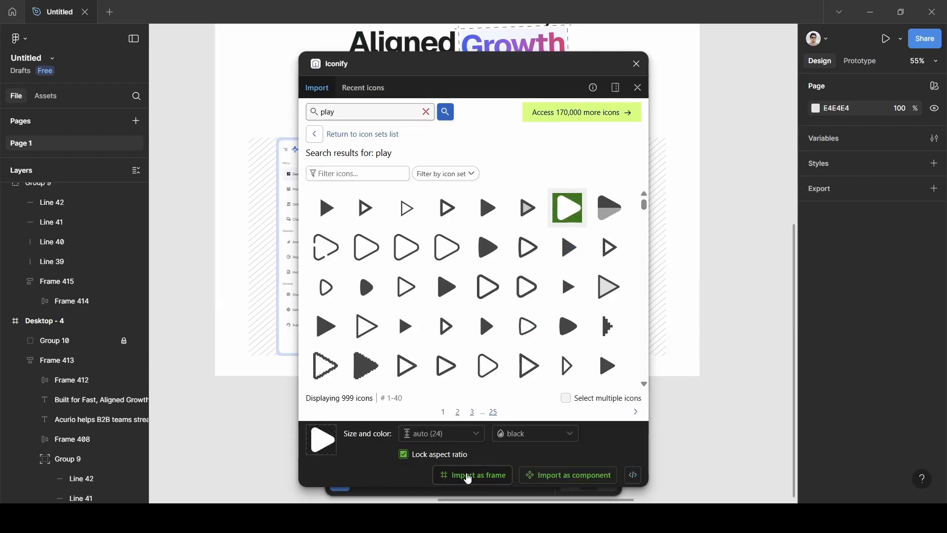
left_click(469, 476)
left_click(637, 63)
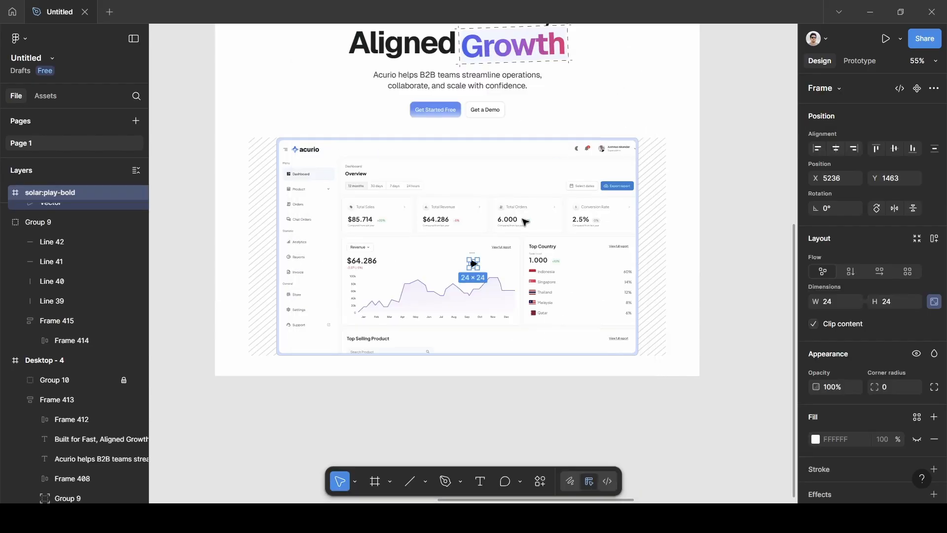
- Collapse the solar:play-bold layer and move it into the Desktop - 4 frame, directly above Group 10
scroll(476, 263, "up", 5)
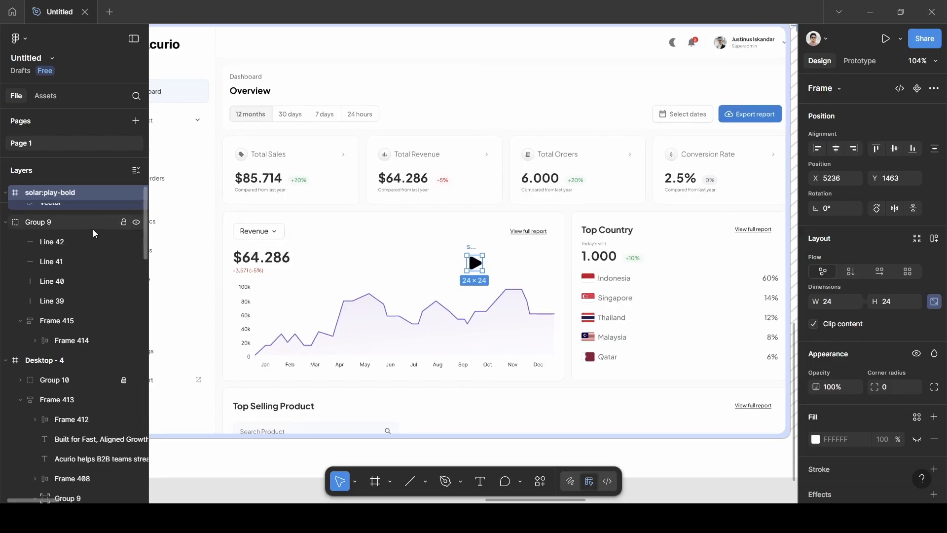
scroll(327, 228, "down", 2)
scroll(327, 228, "down", 4)
scroll(61, 264, "up", 1)
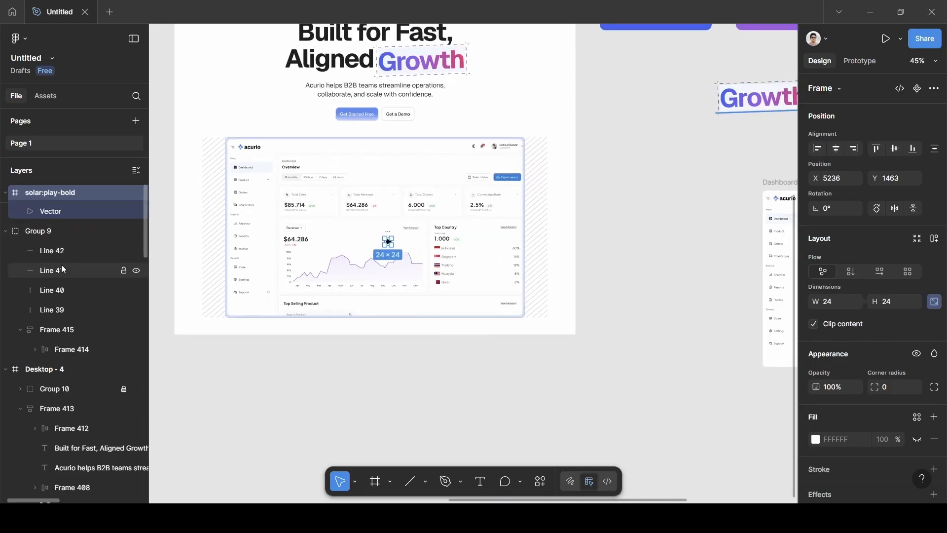
left_click(6, 193)
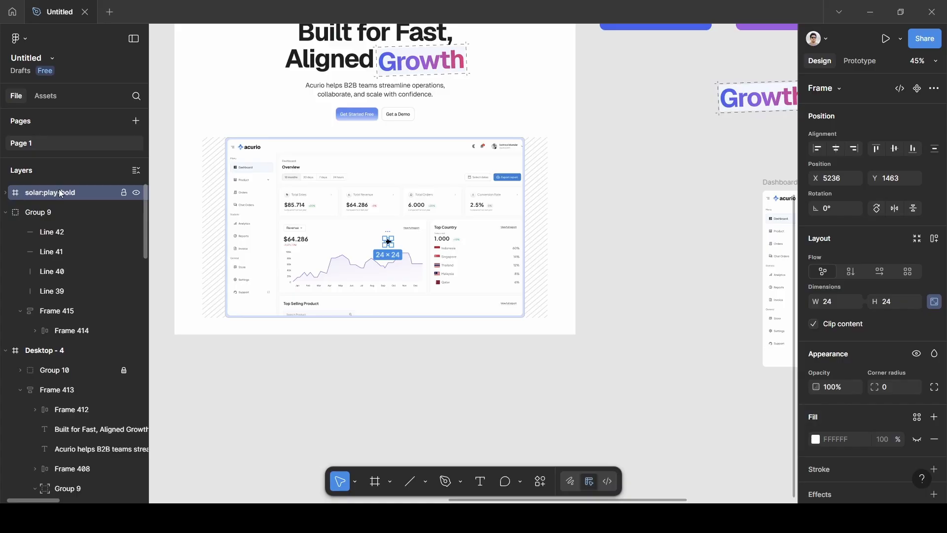
left_click_drag(59, 191, 63, 365)
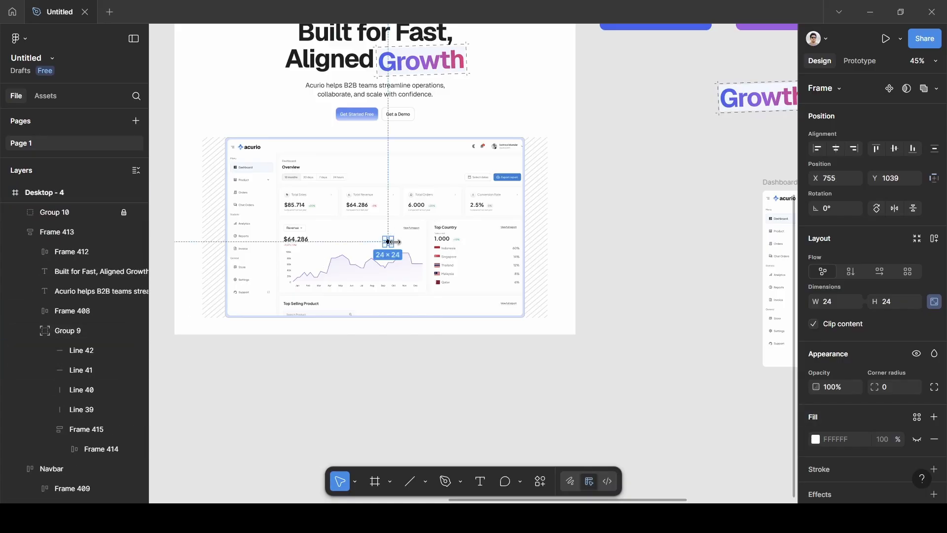
- Position the play icon over the middle of the dashboard preview at X 666, Y 984
left_click_drag(390, 243, 363, 227)
scroll(362, 227, "up", 5)
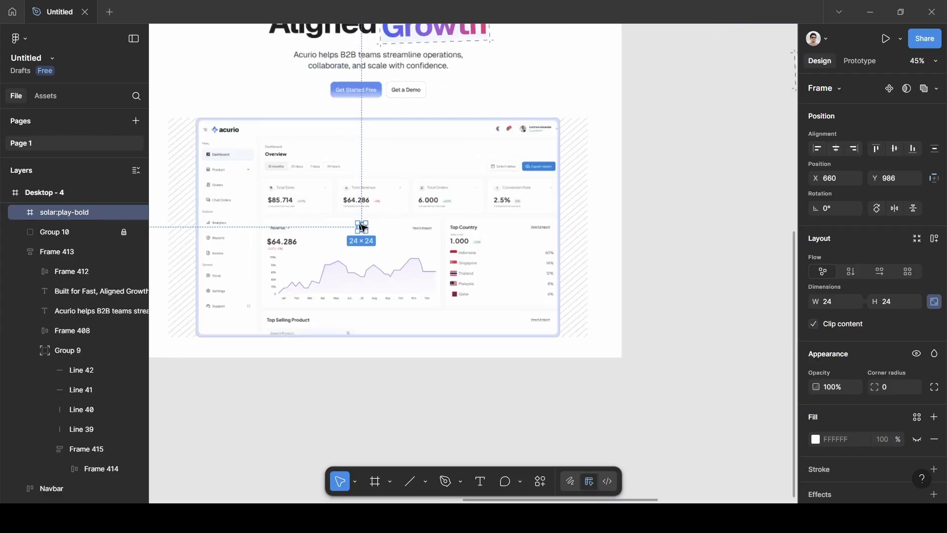
scroll(363, 228, "up", 5)
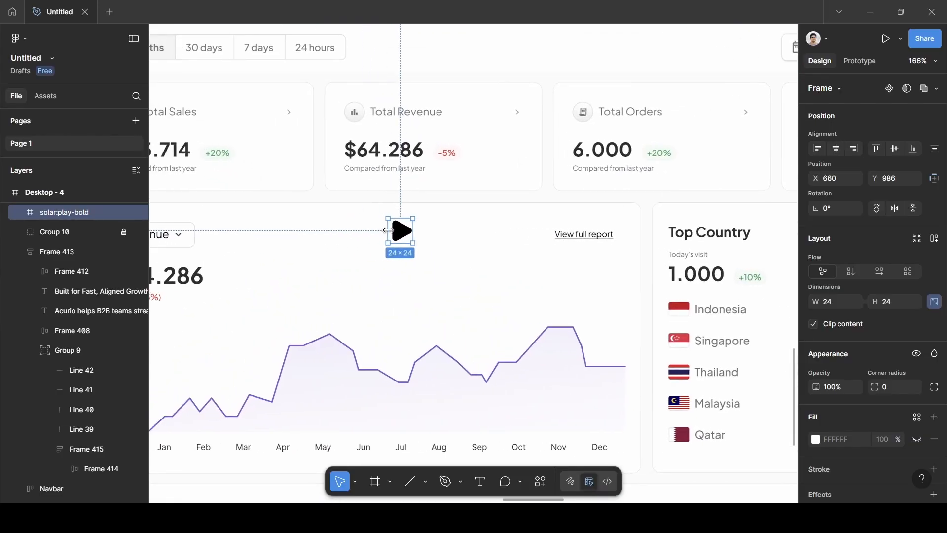
left_click_drag(401, 237, 406, 234)
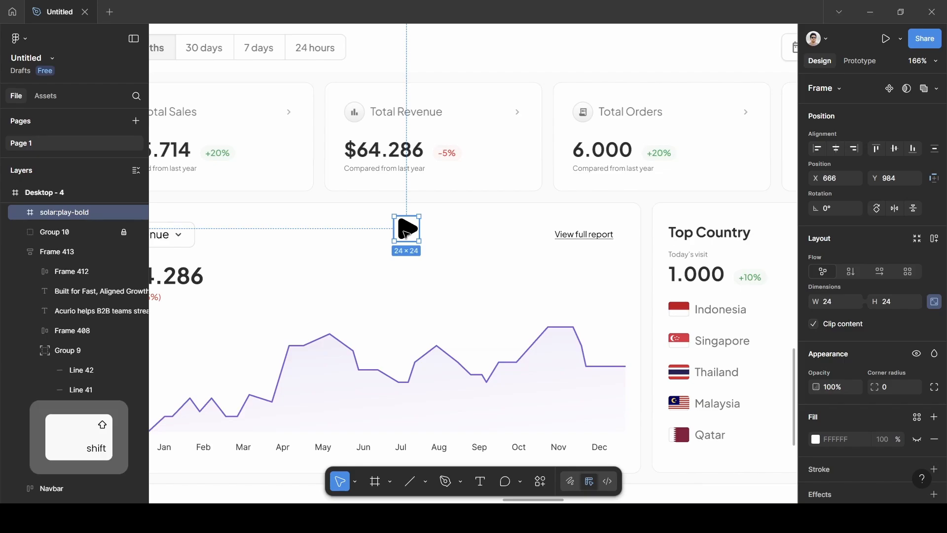
- Add auto layout to the play icon's frame and set its horizontal and vertical padding to 18
key("shift+a")
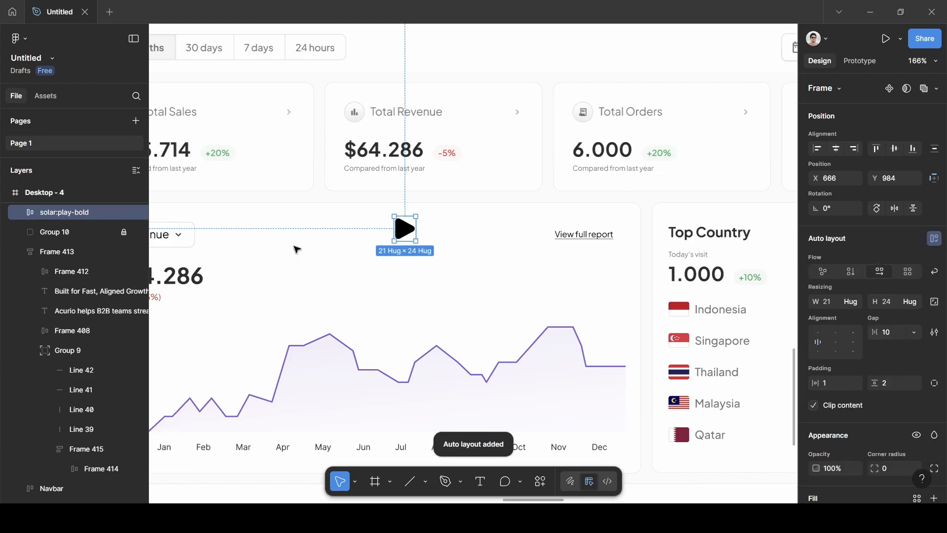
left_click(827, 384)
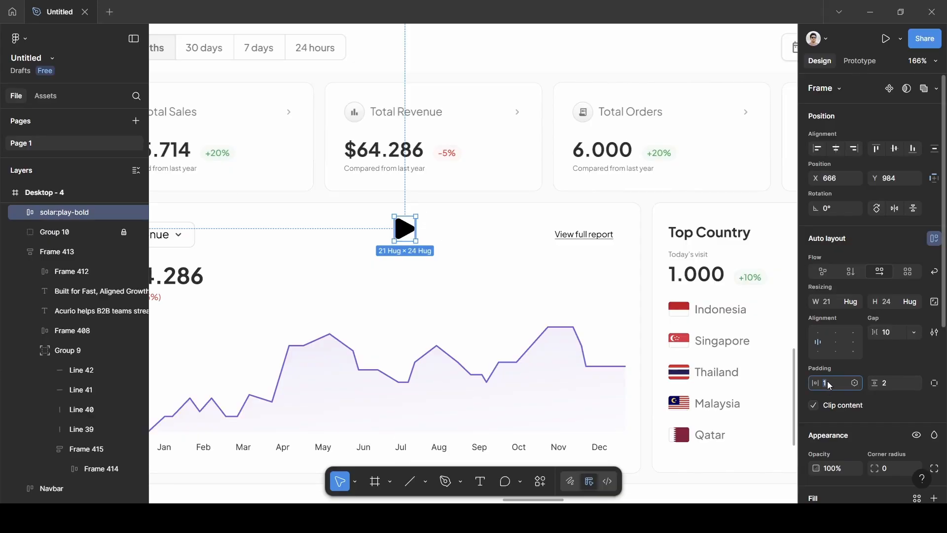
key("BackSpace")
type("18")
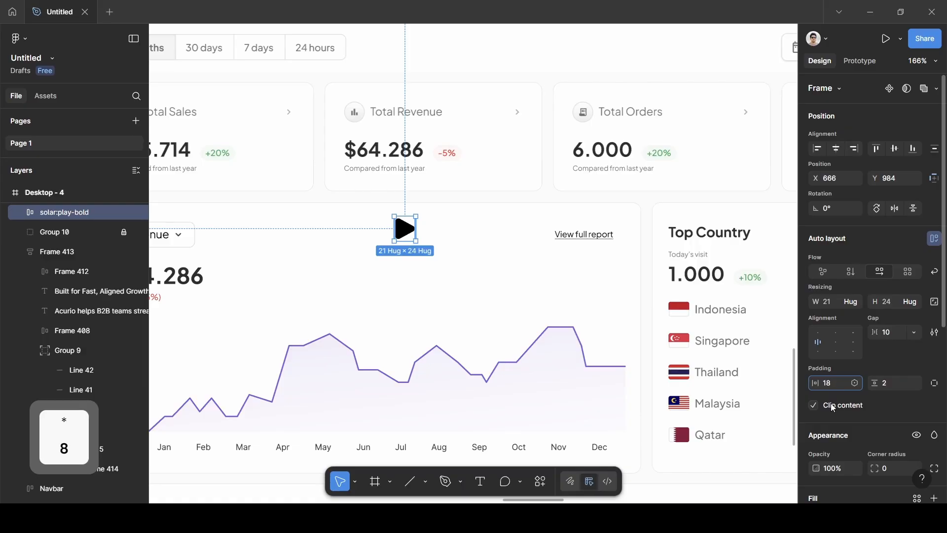
left_click(897, 385)
key("BackSpace")
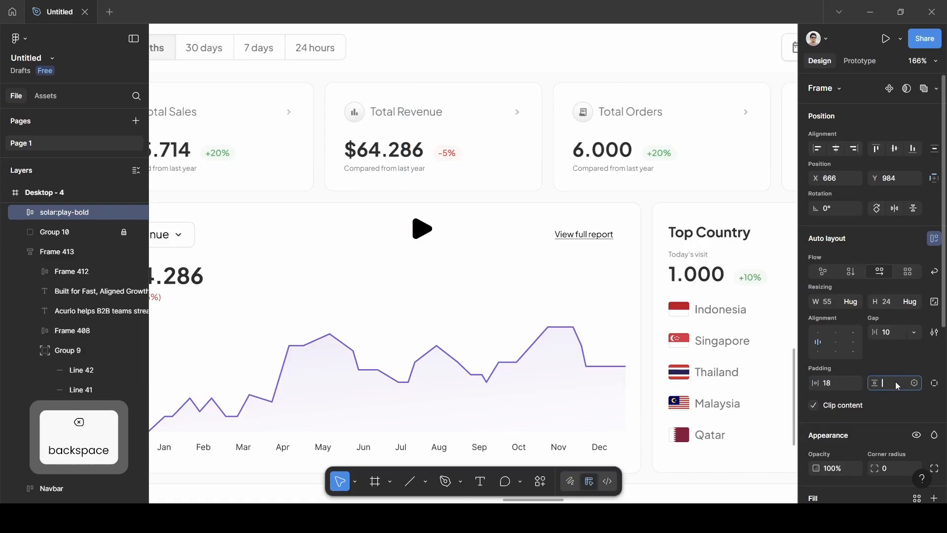
type("18")
key("Return")
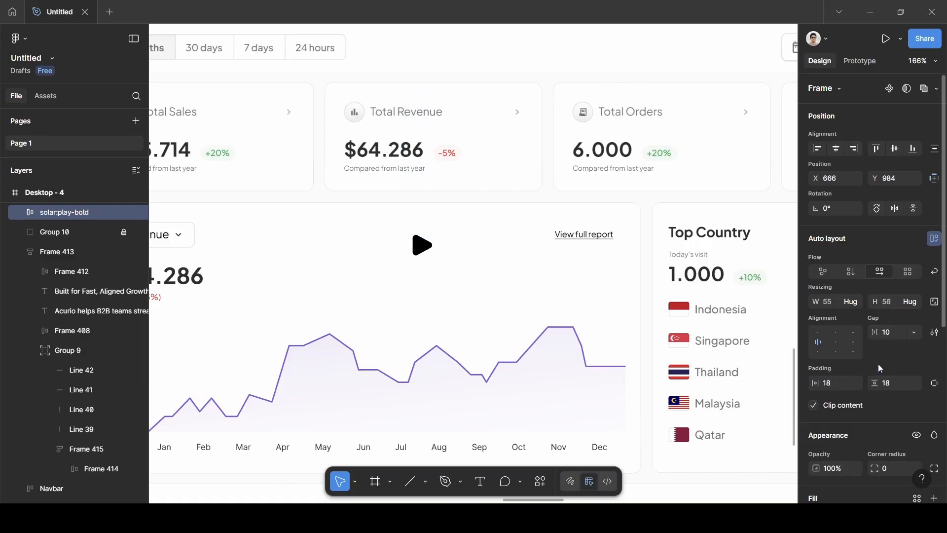
- Make the play icon frame's hidden fill visible and change it to a linear gradient
scroll(767, 377, "down", 3)
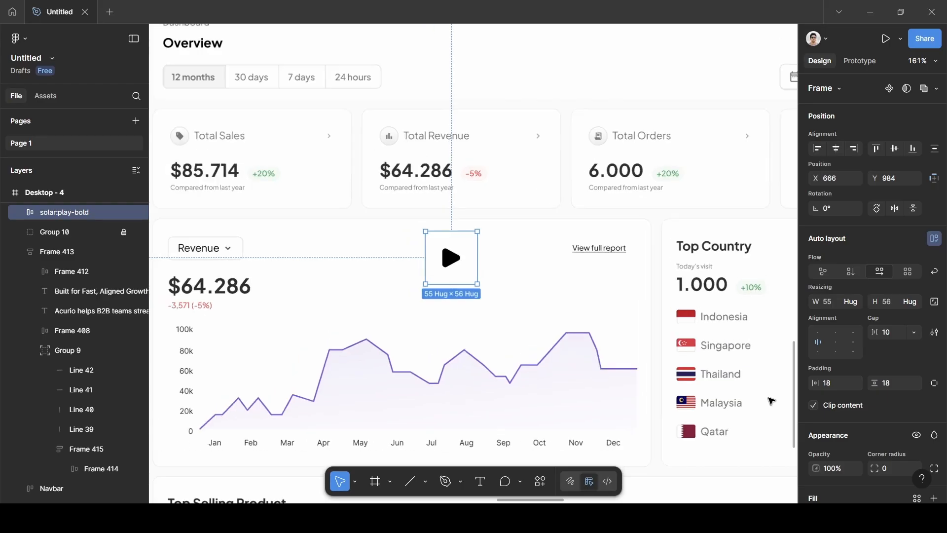
scroll(856, 461, "down", 2)
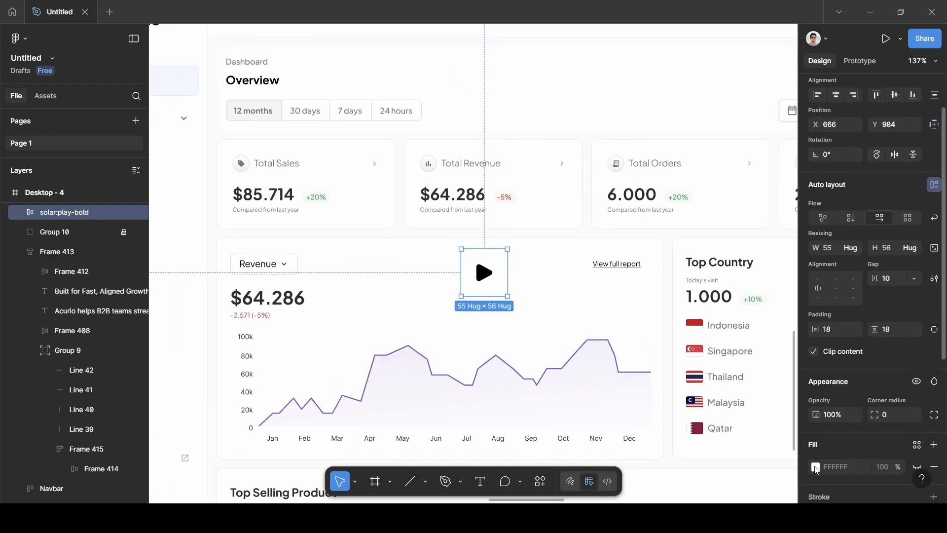
scroll(845, 441, "down", 1)
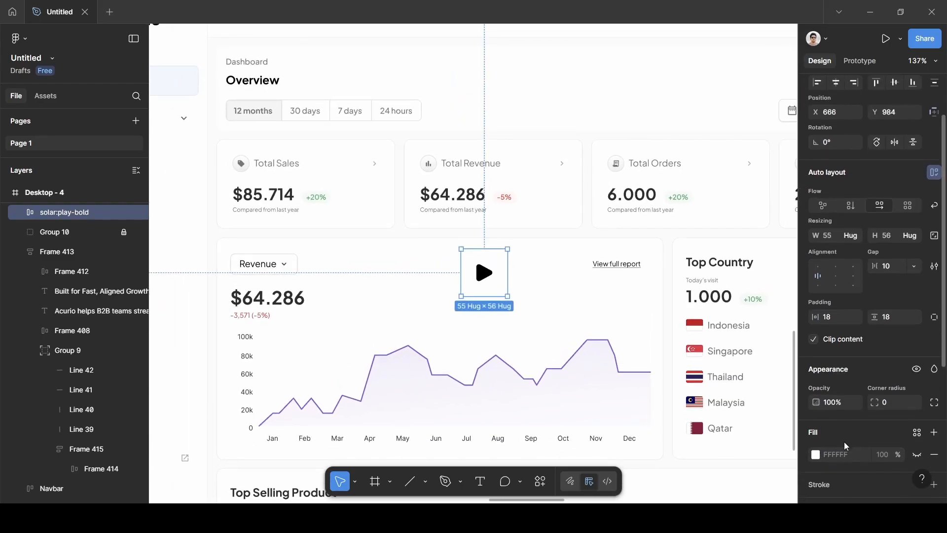
left_click(916, 454)
left_click(816, 454)
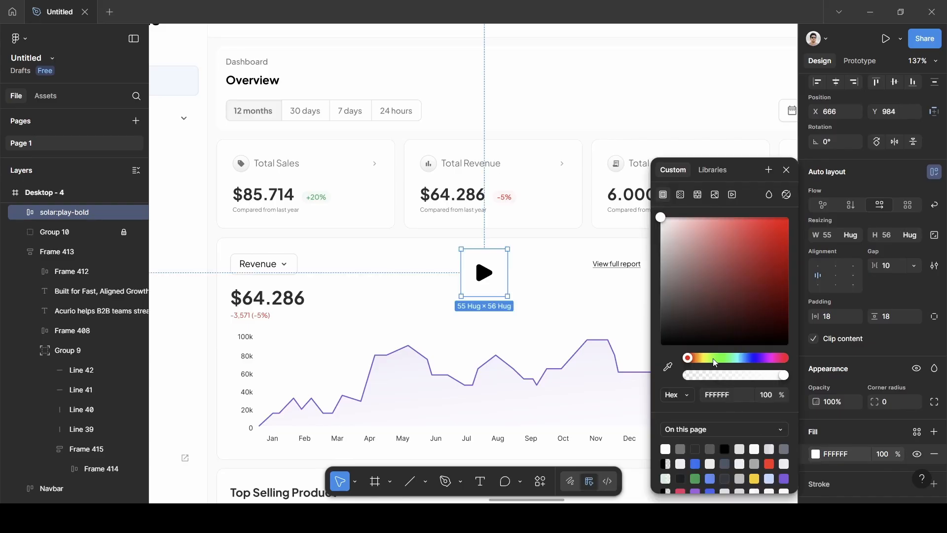
left_click(668, 367)
scroll(563, 281, "down", 5)
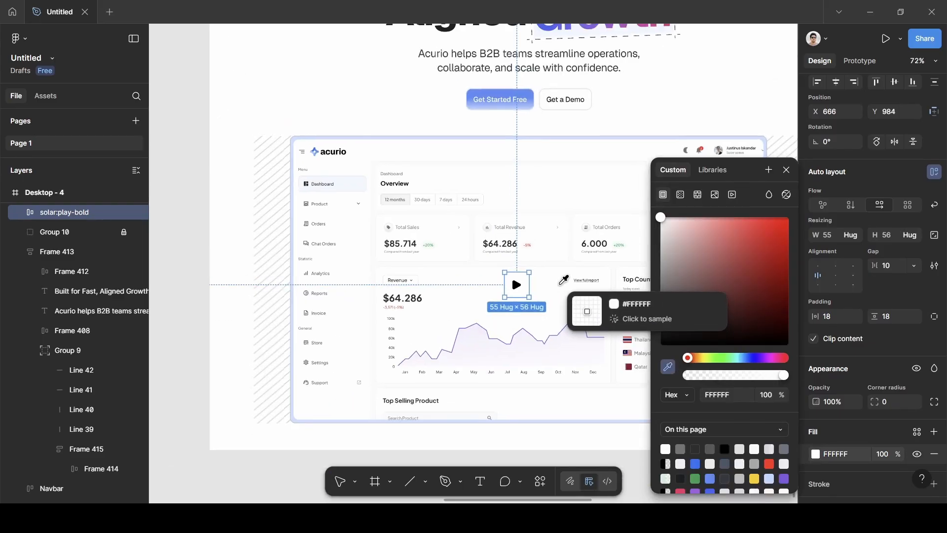
scroll(459, 207, "up", 5)
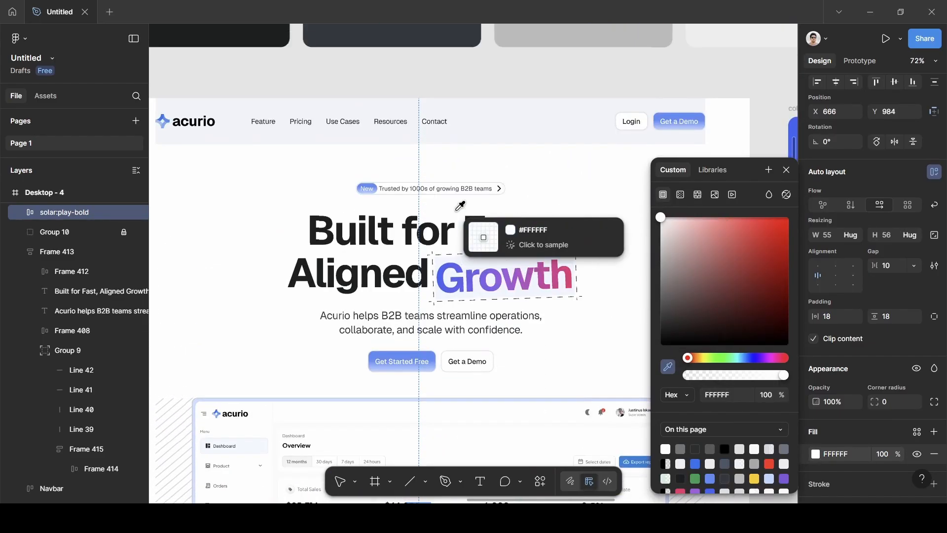
scroll(458, 205, "down", 5)
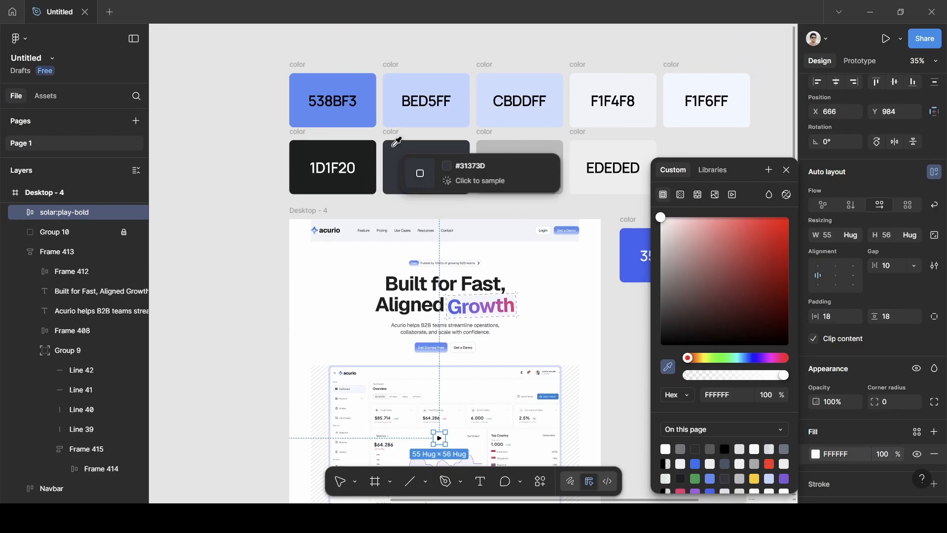
left_click(682, 196)
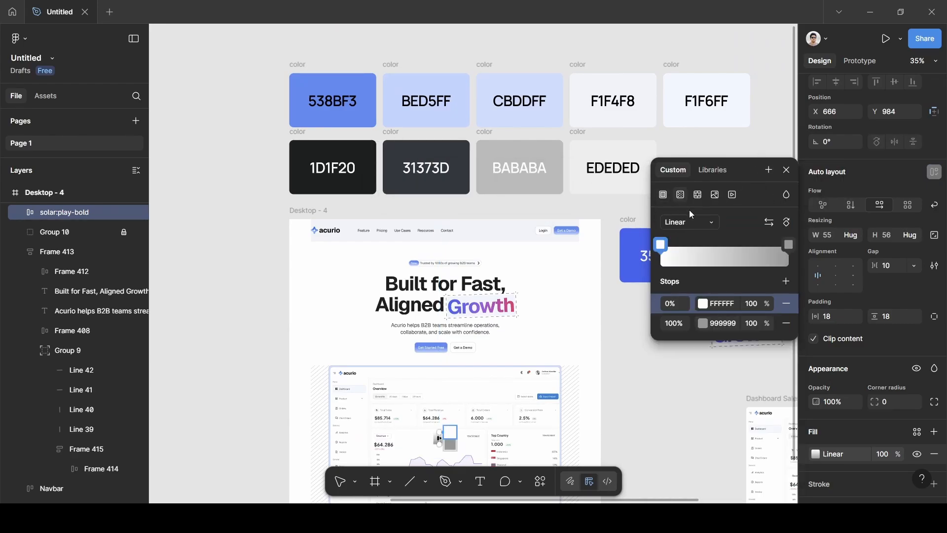
- Set the gradient's 0% stop to 538BF3 by sampling the blue palette swatch above Desktop - 4
scroll(499, 396, "down", 2)
scroll(497, 397, "up", 3)
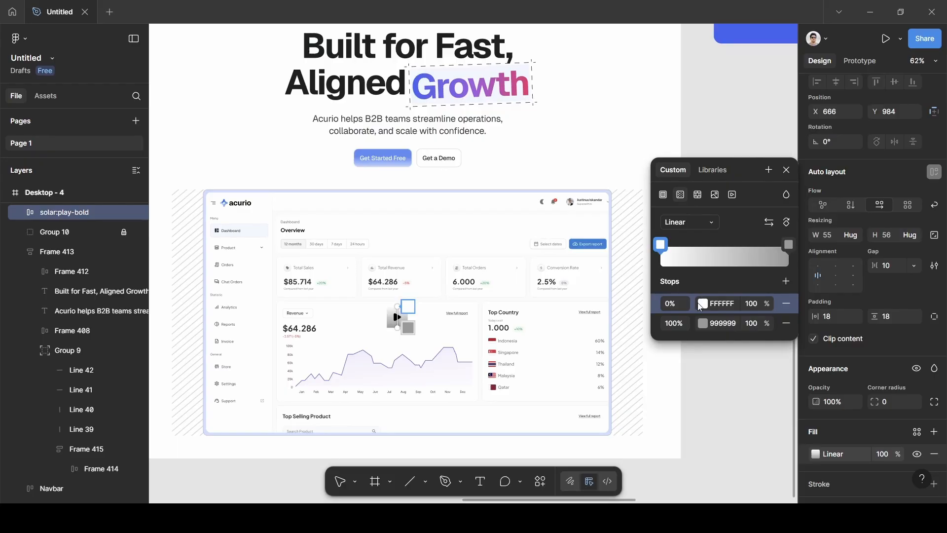
left_click(702, 304)
left_click(524, 367)
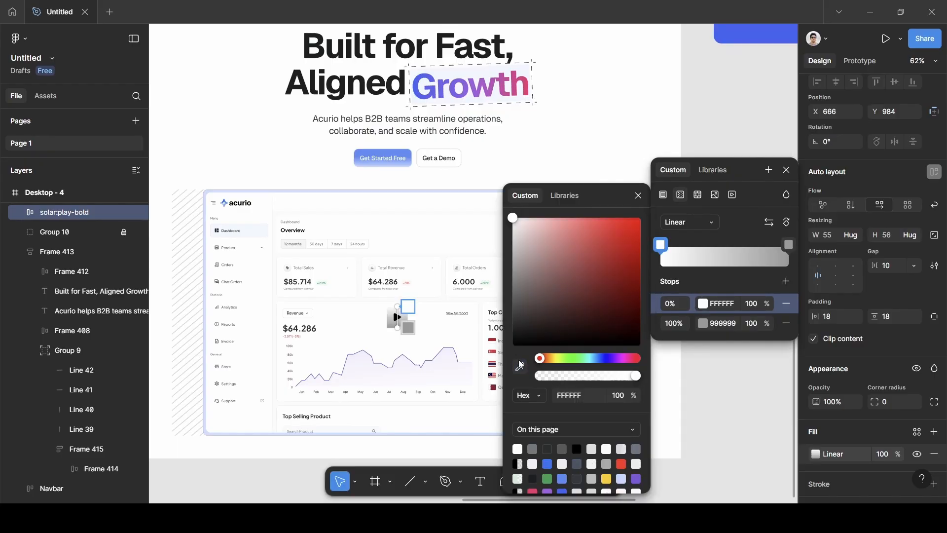
scroll(363, 203, "down", 2)
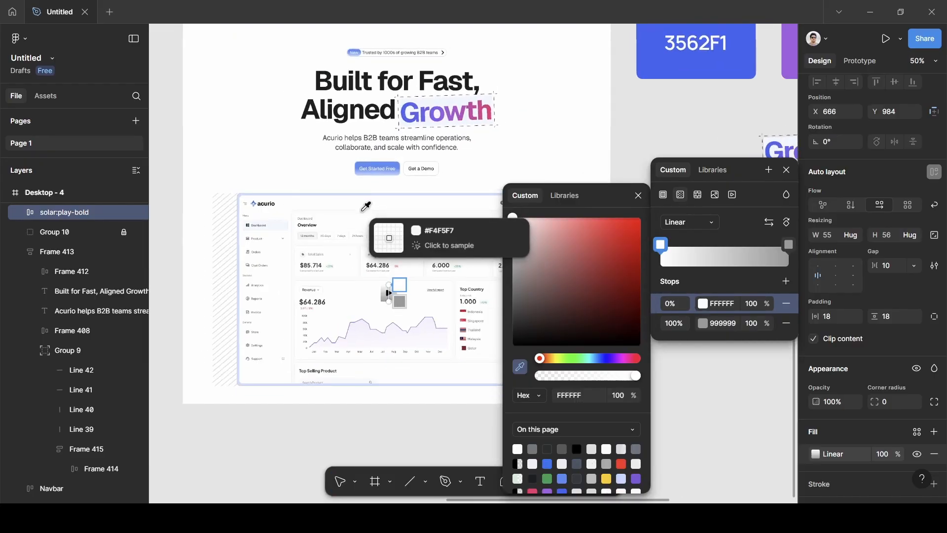
scroll(363, 207, "down", 3)
scroll(390, 222, "up", 4)
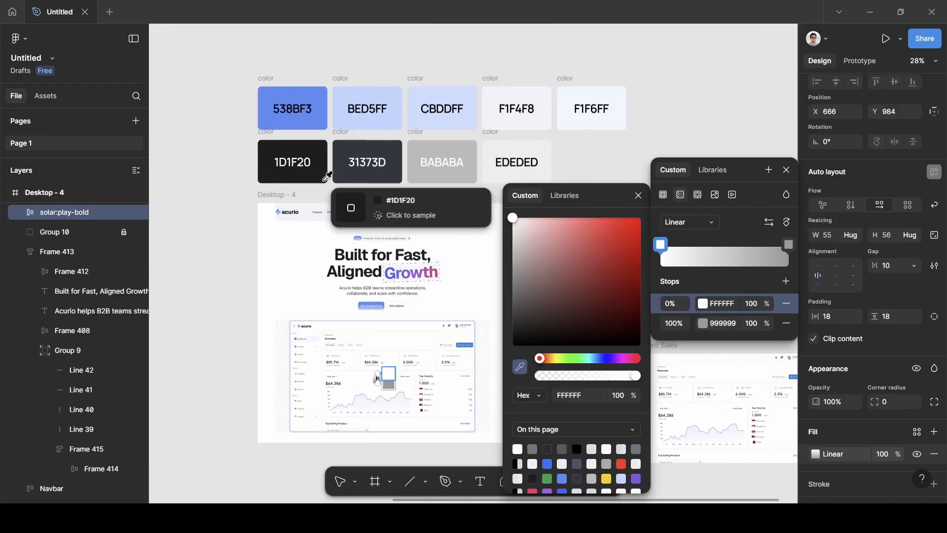
left_click(309, 119)
- Set the gradient's 100% stop to BED5FF by sampling the light blue palette swatch above Desktop - 4
left_click(705, 325)
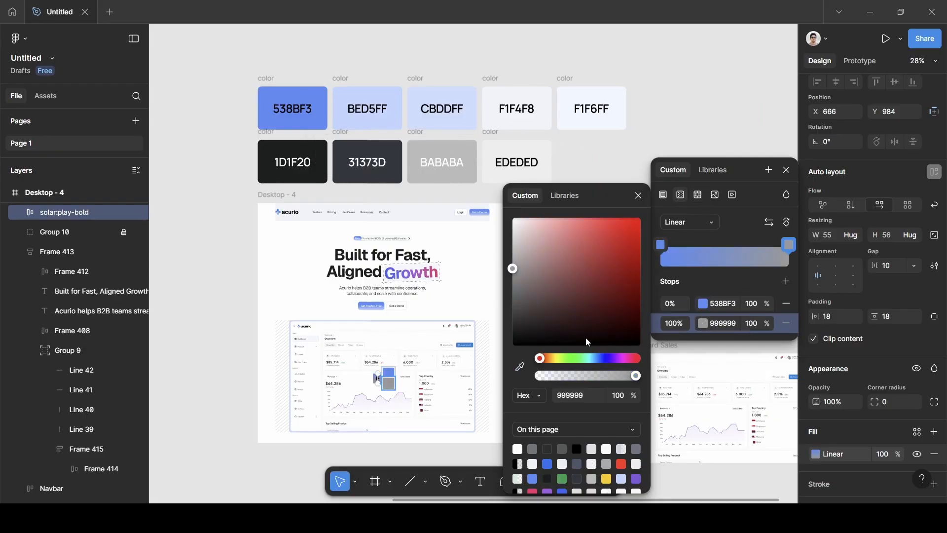
left_click(520, 367)
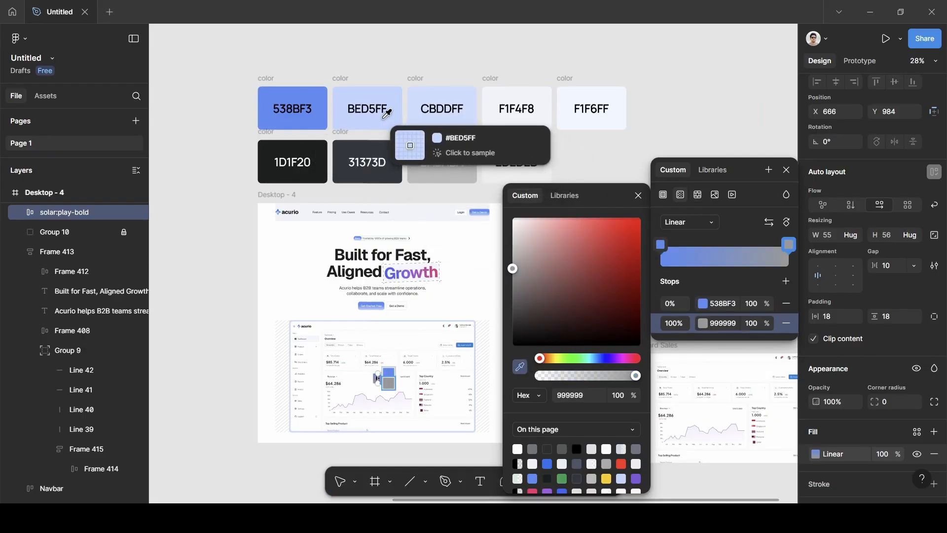
left_click(385, 119)
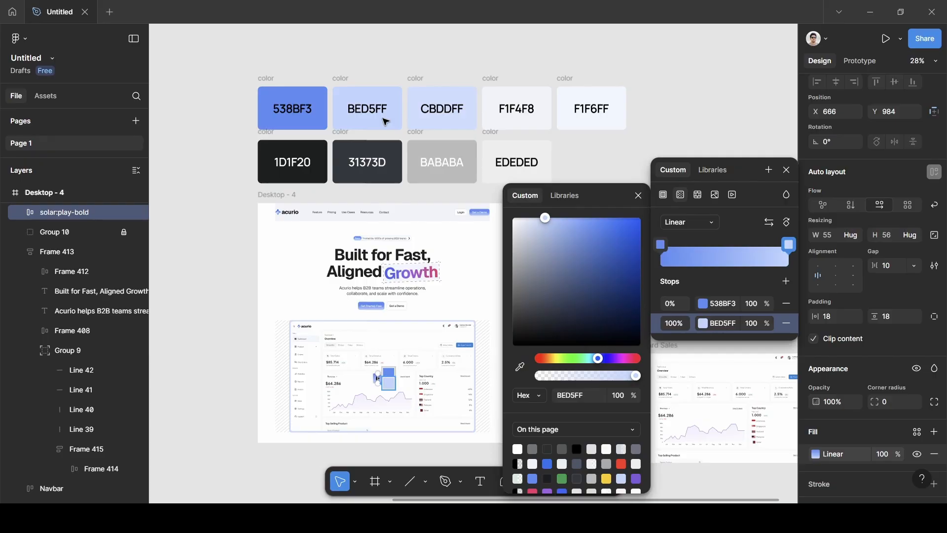
left_click(639, 196)
- Move the 538BF3 stop of the play icon frame's gradient down to the 40% position
scroll(377, 367, "up", 5)
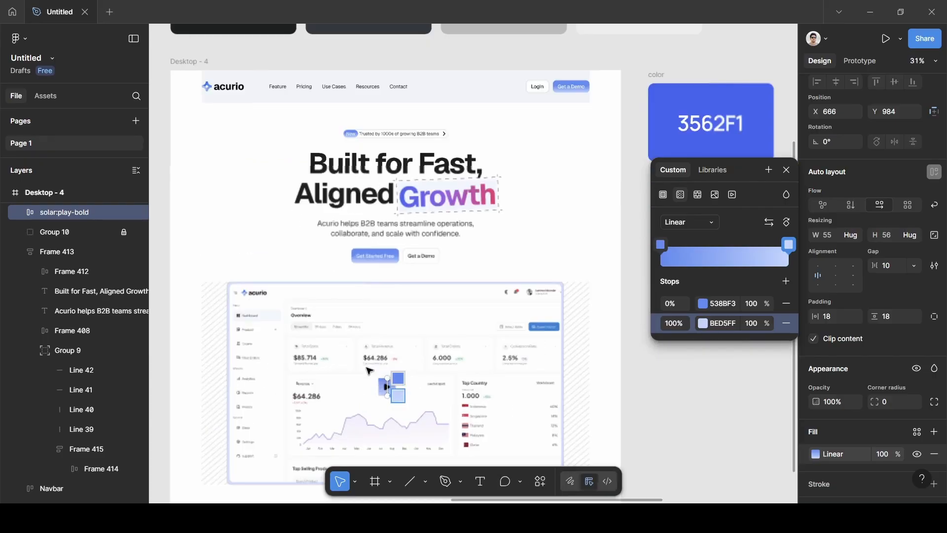
scroll(368, 370, "up", 8)
scroll(368, 371, "down", 3)
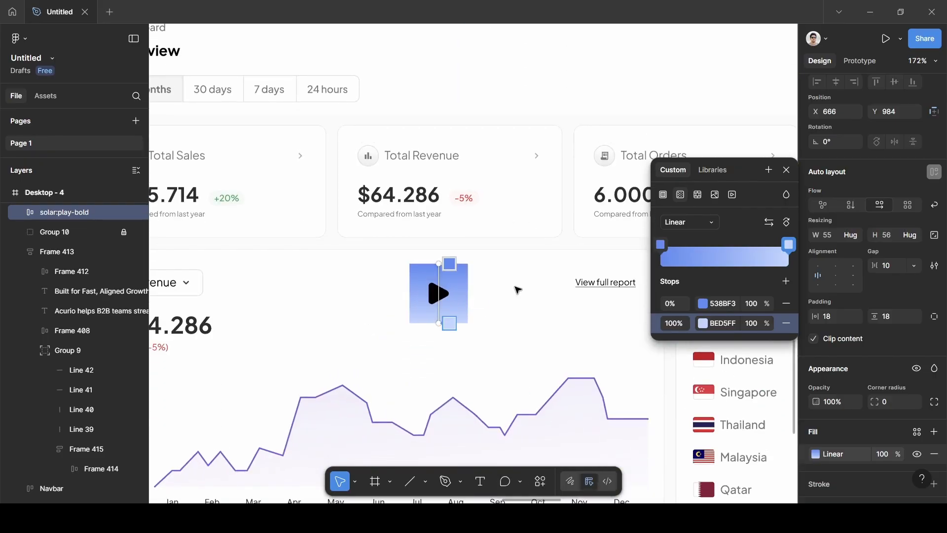
left_click_drag(450, 264, 447, 287)
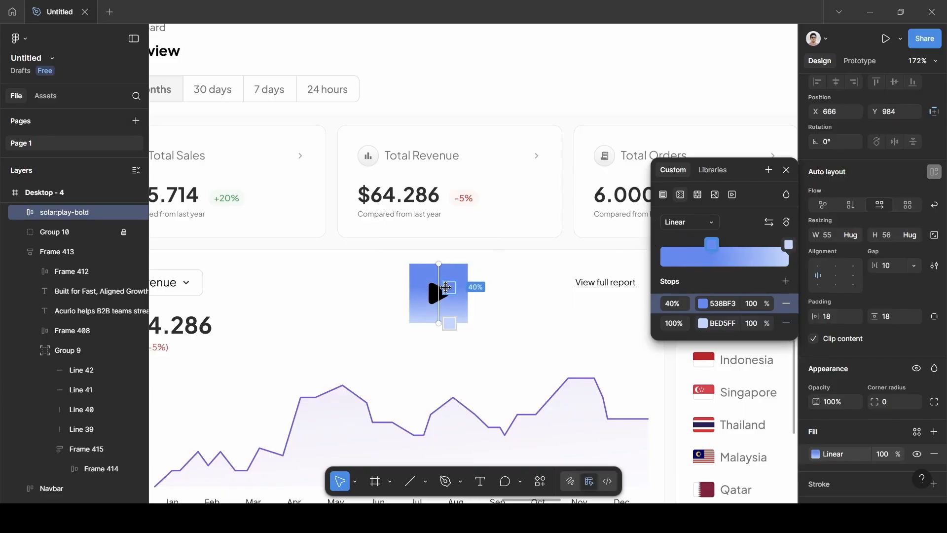
left_click(786, 170)
- Round the gradient play icon frame into a circle with a corner radius of 100
left_click(459, 279)
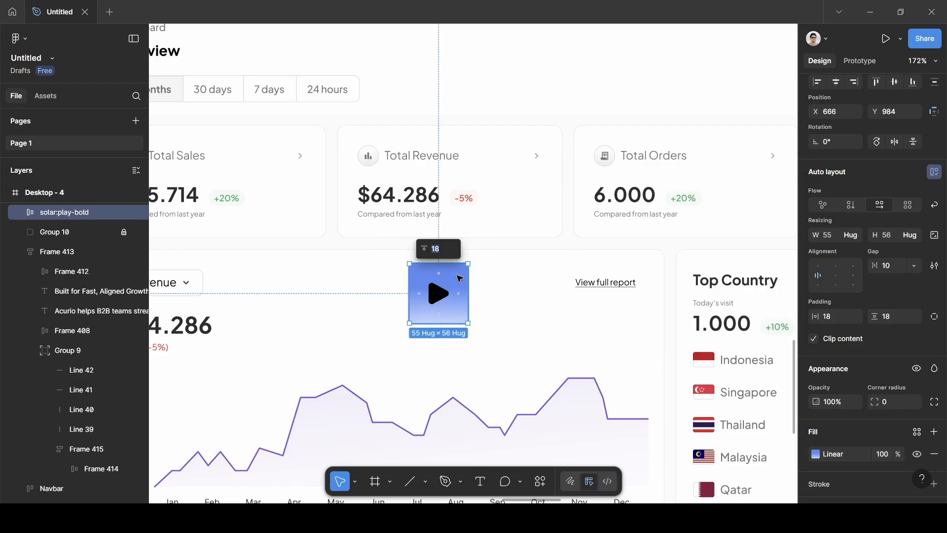
scroll(874, 372, "down", 3)
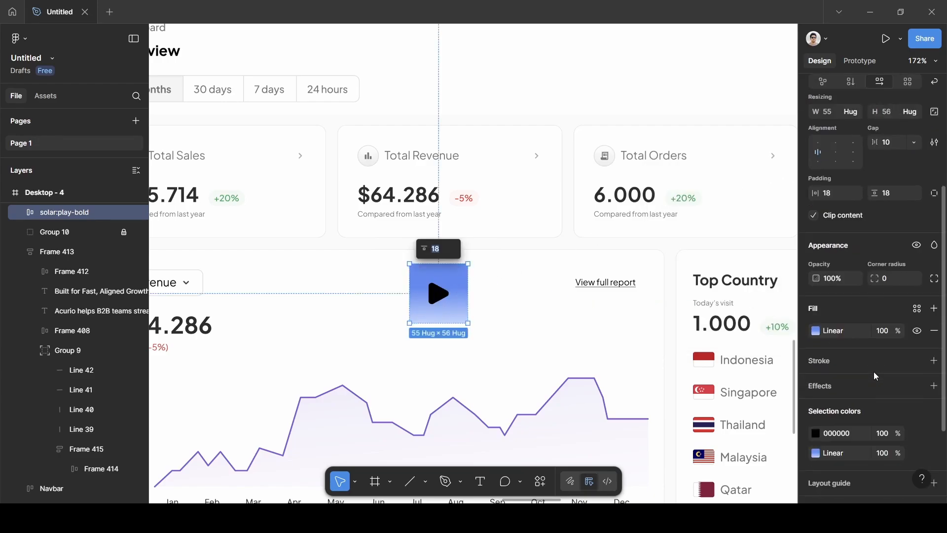
left_click(901, 279)
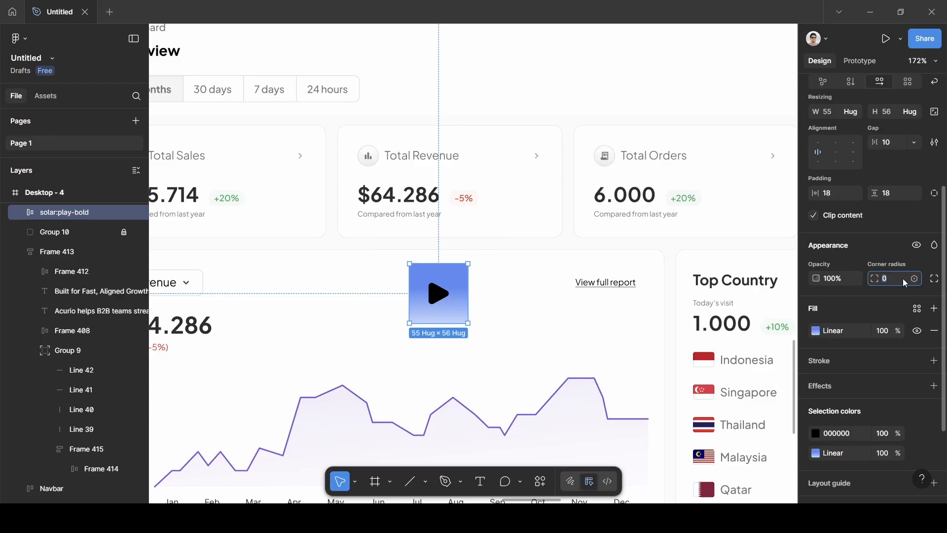
key("BackSpace")
type("100")
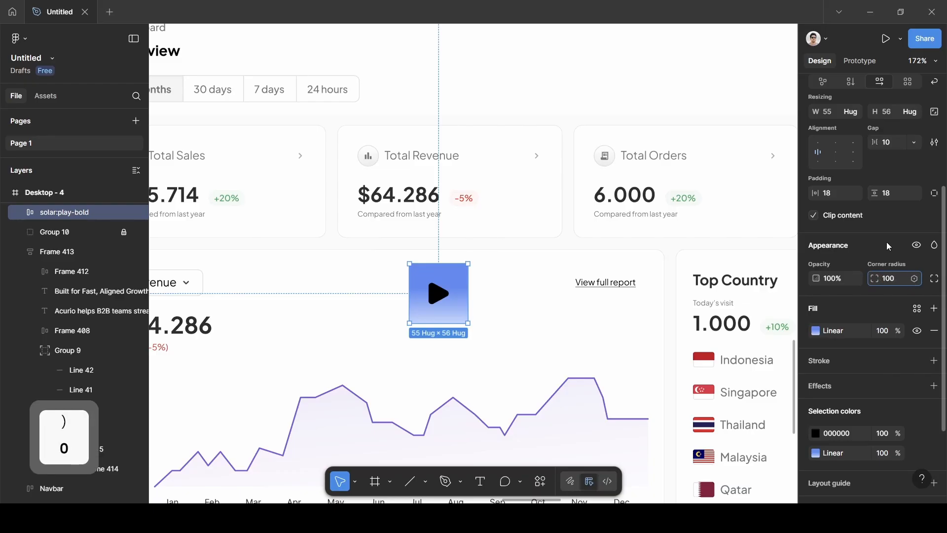
key("Return")
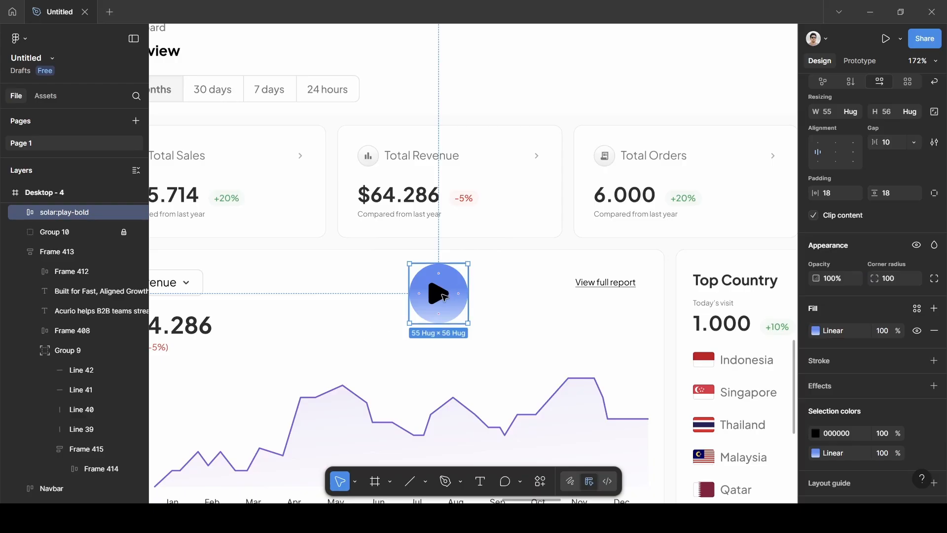
- Change the fill of the play triangle vector inside the blue circle to white, FFFFFF
double_click(444, 298)
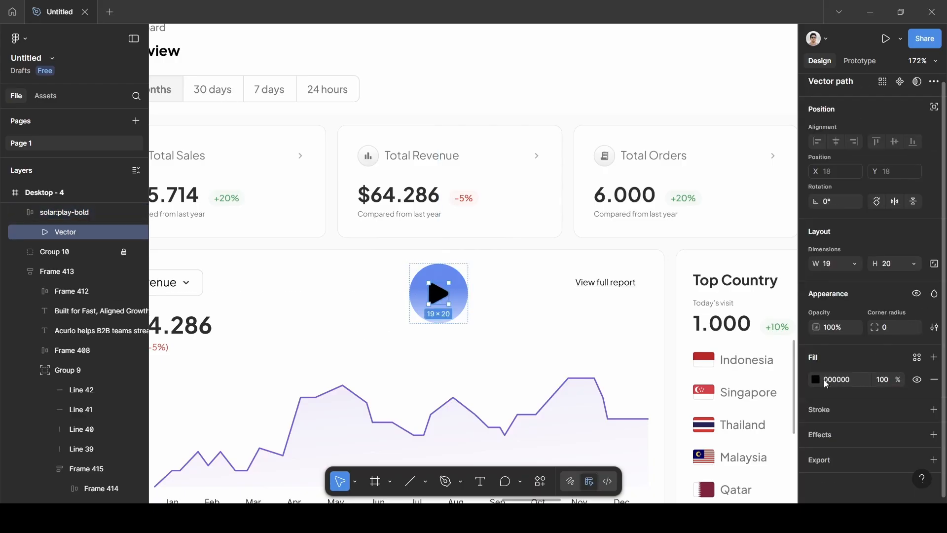
left_click(815, 379)
left_click_drag(725, 294, 581, 178)
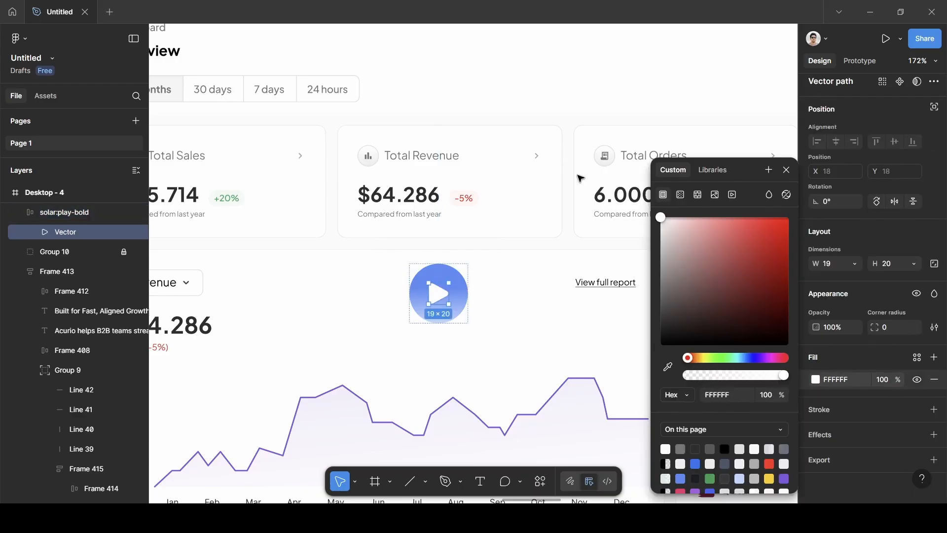
left_click(788, 170)
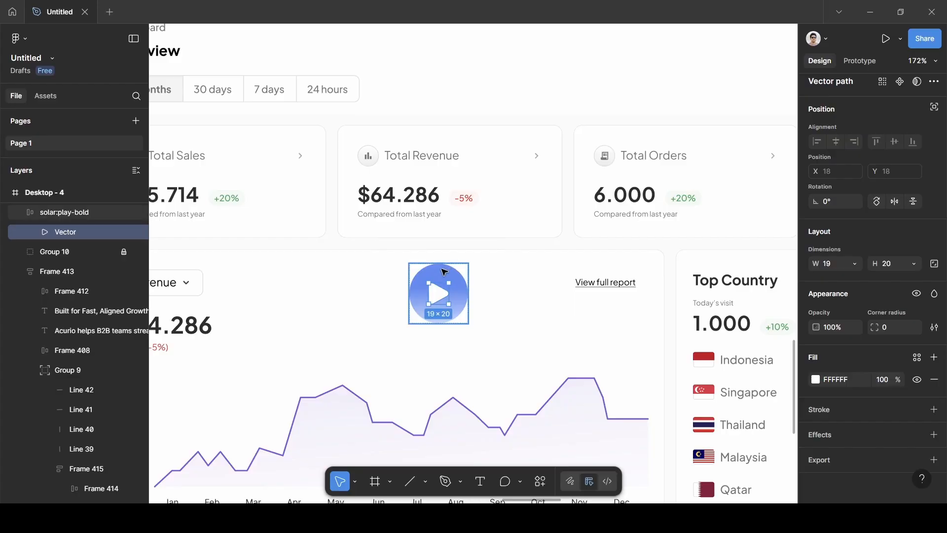
- Wrap the solar:play-bold circle in a new frame and add auto layout to that frame
left_click(444, 272)
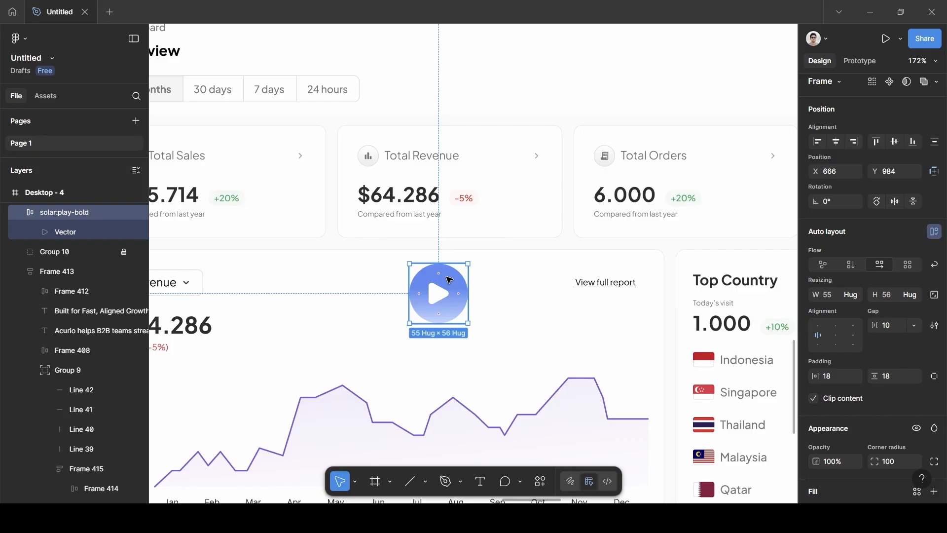
right_click(450, 280)
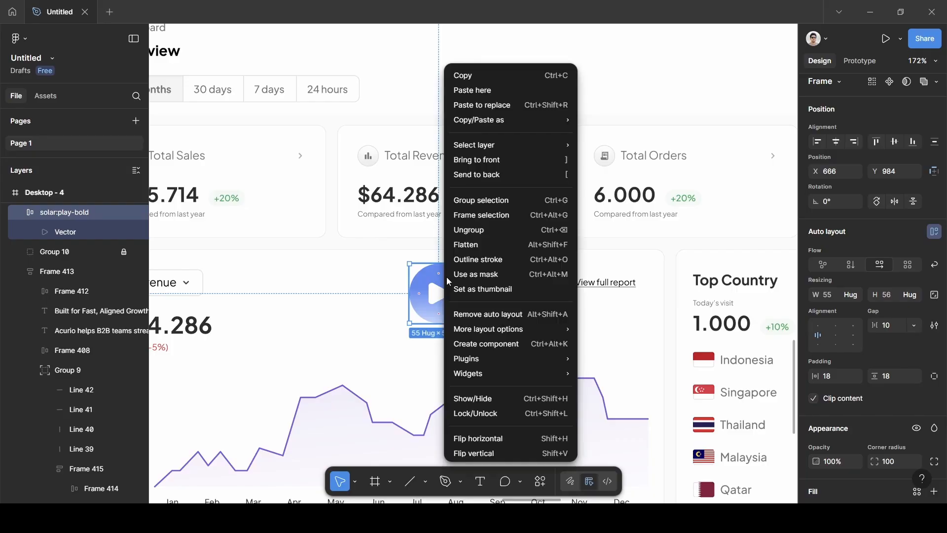
left_click(486, 218)
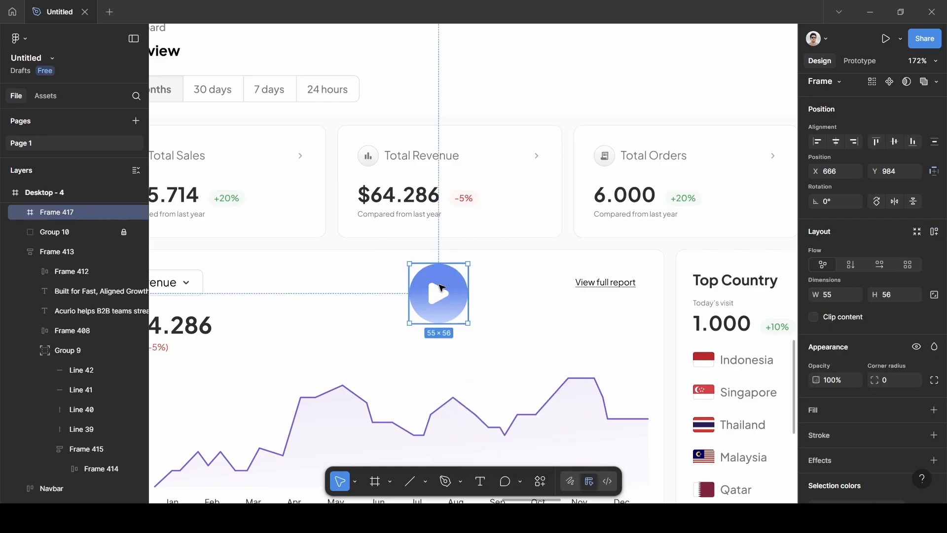
key("shift+a")
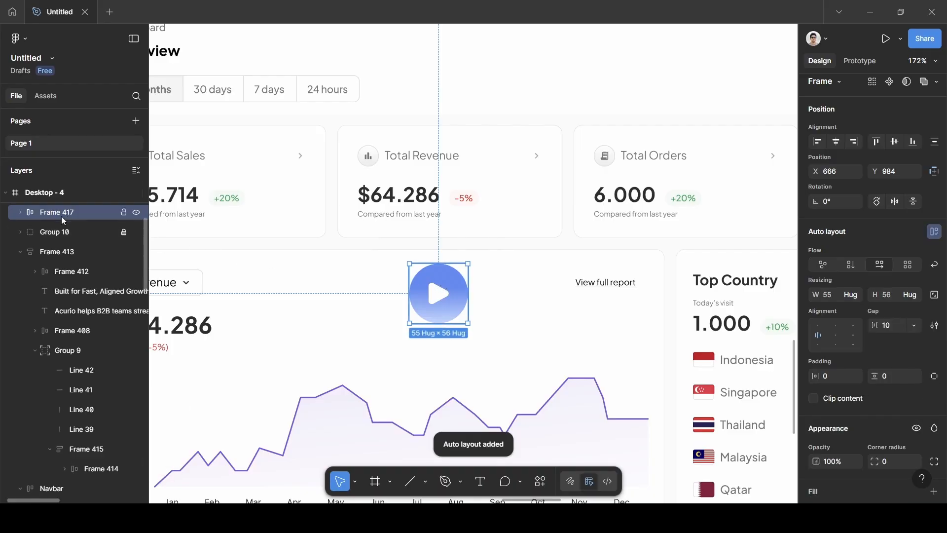
- Set Frame 417's horizontal and vertical padding to 12 and its corner radius to 100
left_click(16, 211)
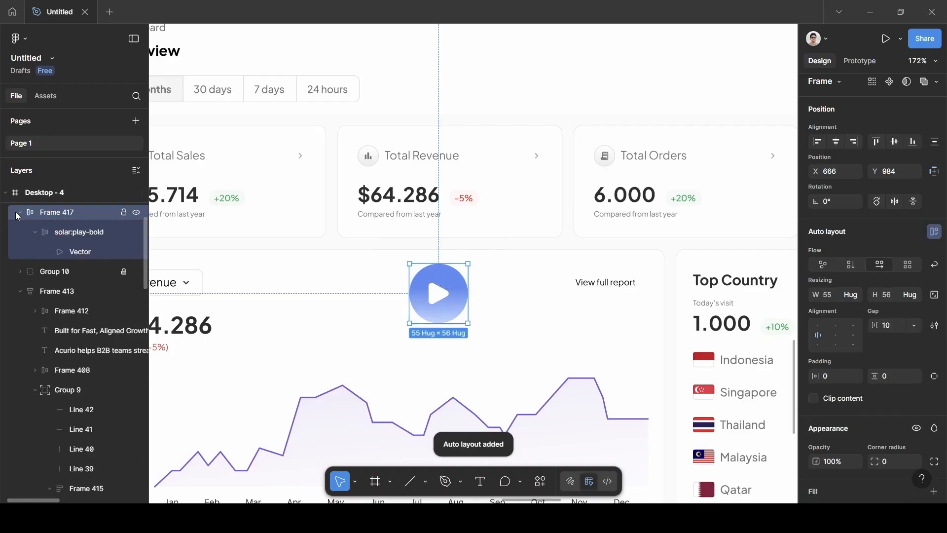
double_click(79, 233)
key("Escape")
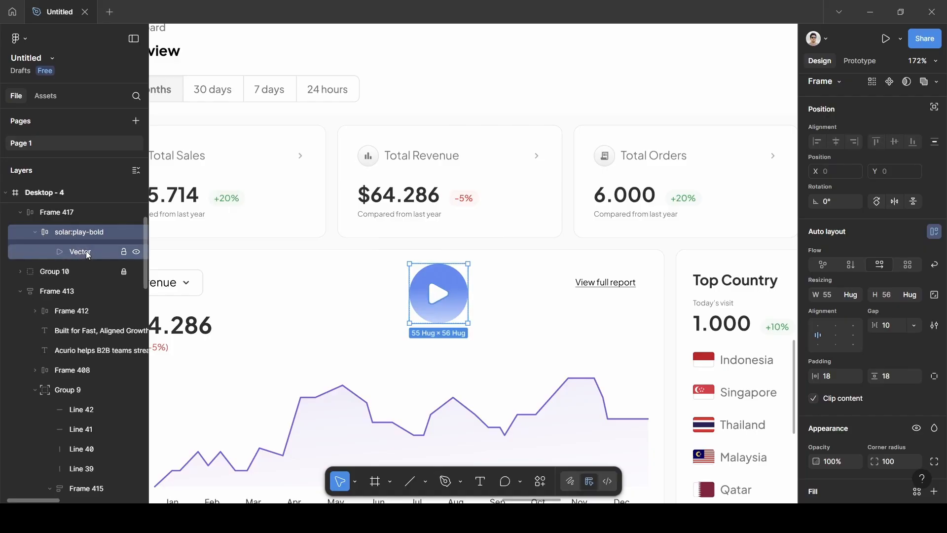
left_click(58, 214)
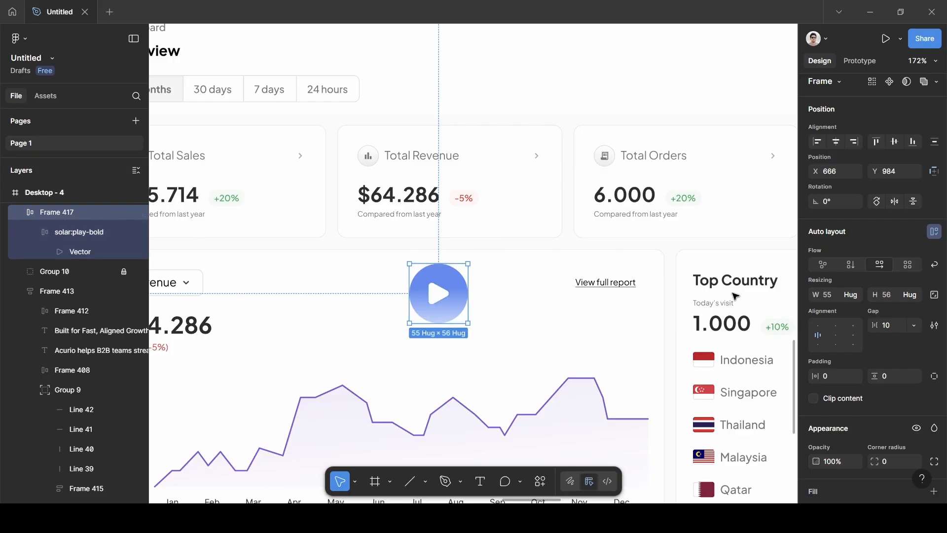
left_click(832, 378)
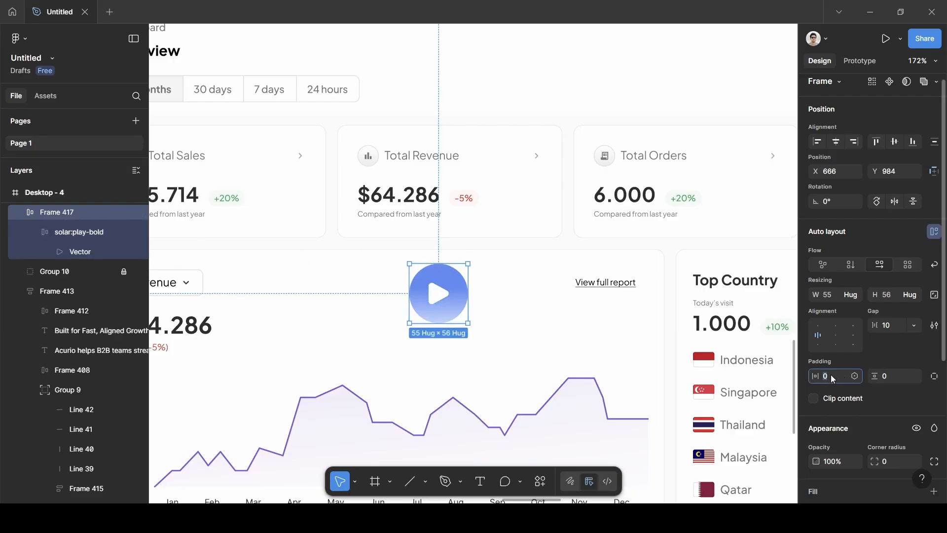
type("12")
key("Return")
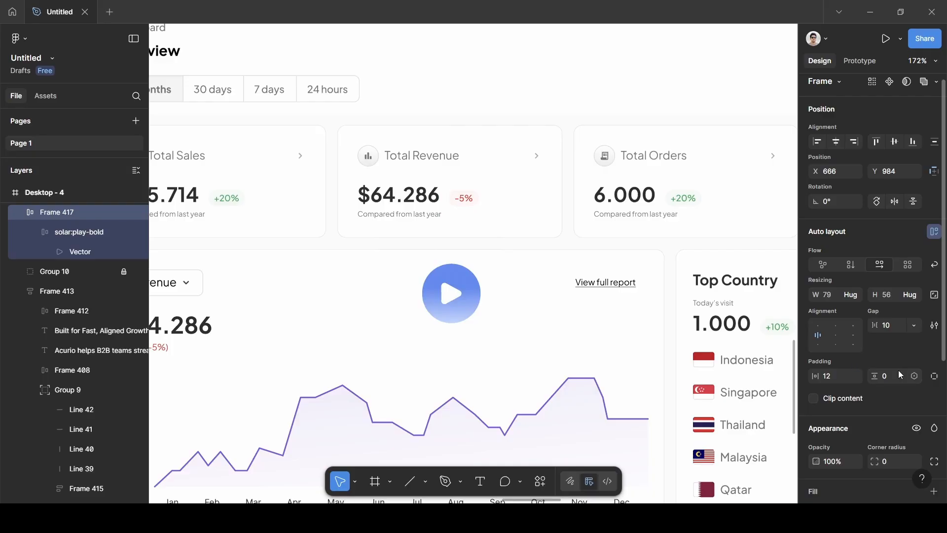
type("12")
key("Return")
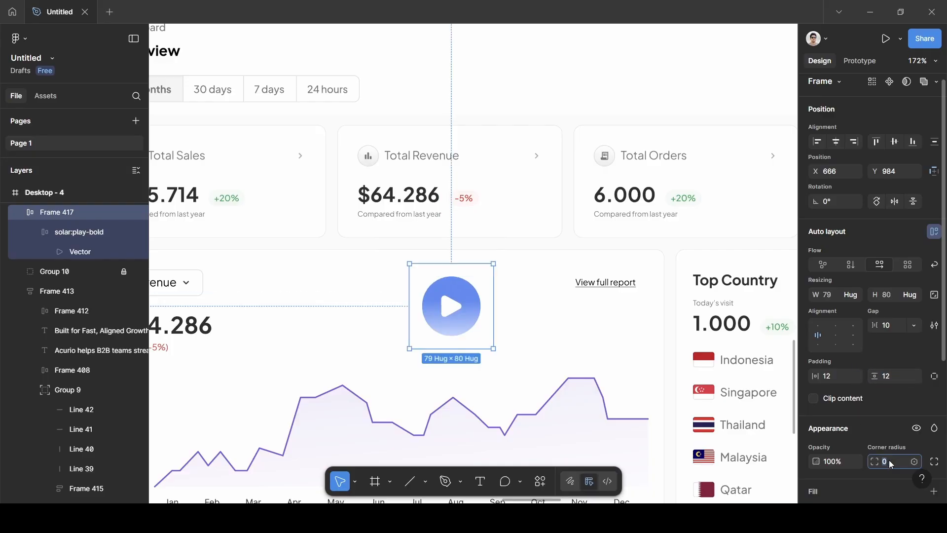
type("100")
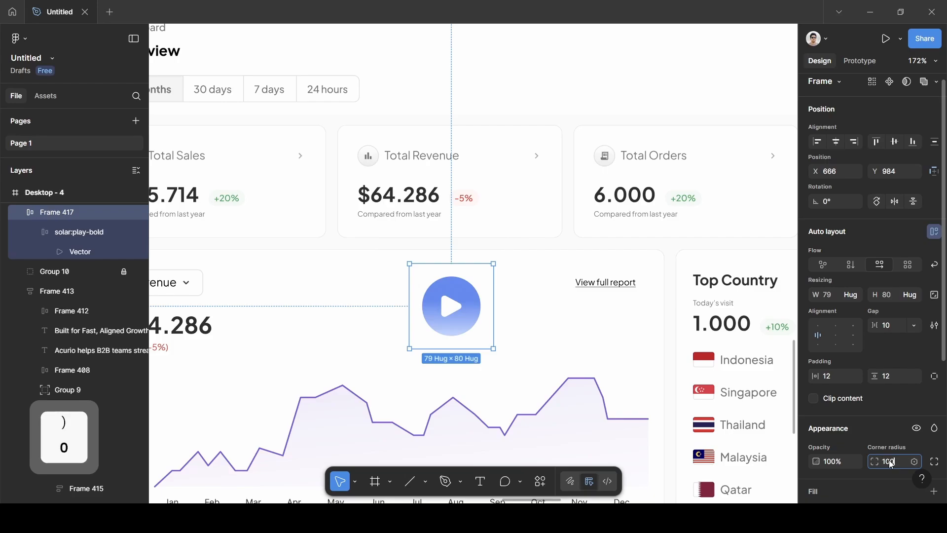
key("Return")
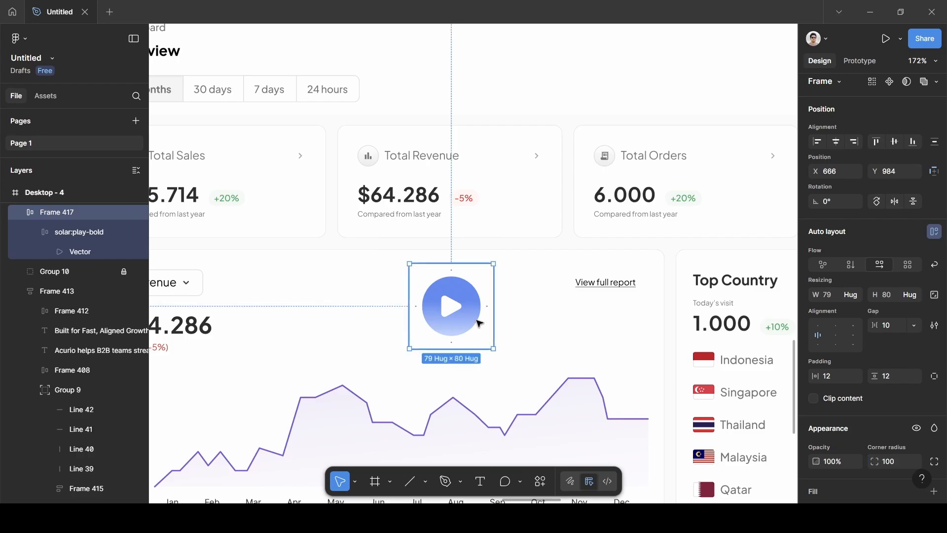
- Add a fill to Frame 417 and set it to CBDDFF by sampling the matching palette swatch
scroll(872, 470, "down", 5)
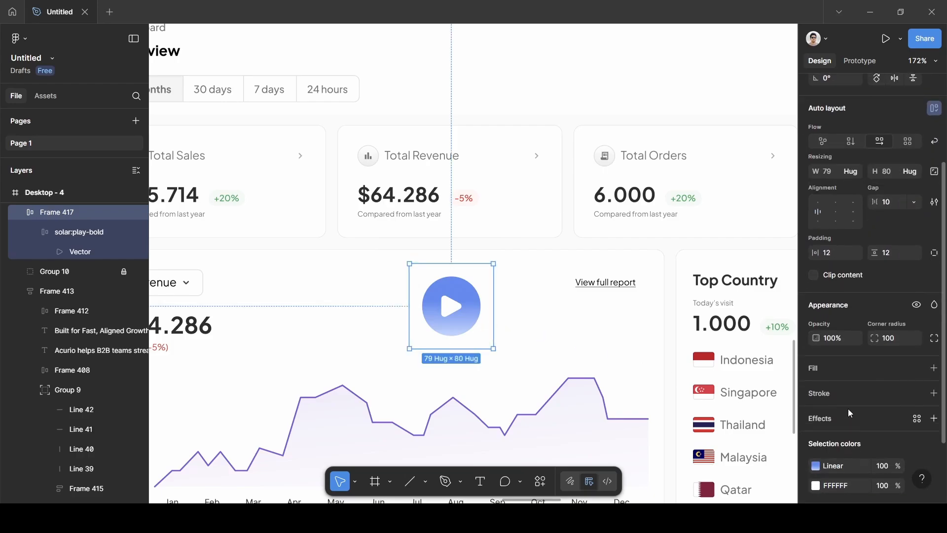
left_click(815, 391)
left_click(668, 367)
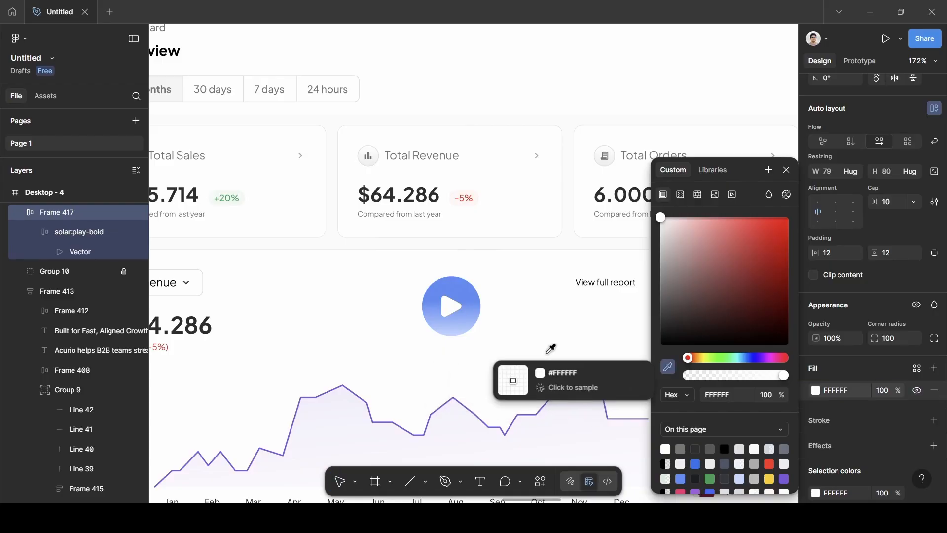
scroll(545, 347, "down", 4)
scroll(544, 347, "up", 3)
scroll(544, 347, "right", 2)
scroll(544, 347, "down", 5)
scroll(545, 346, "up", 4)
scroll(545, 346, "right", 2)
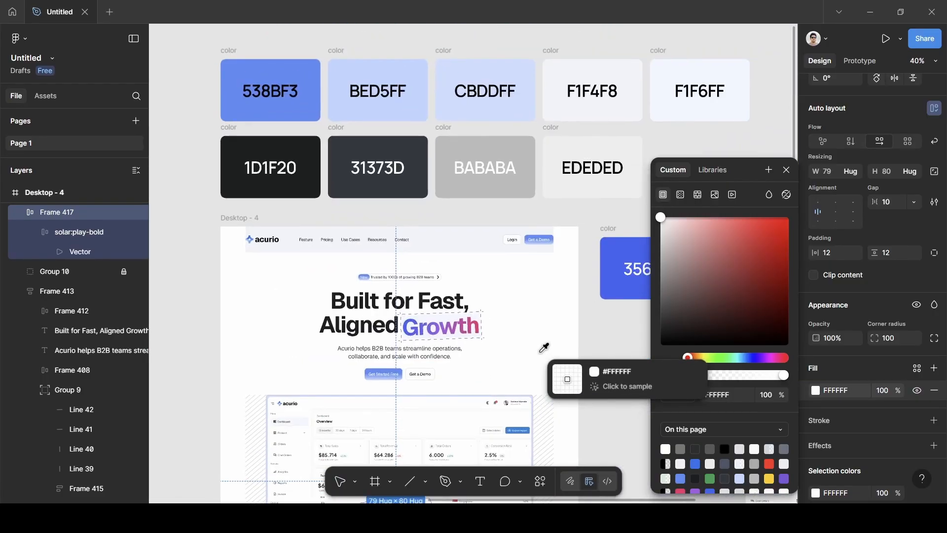
left_click(461, 181)
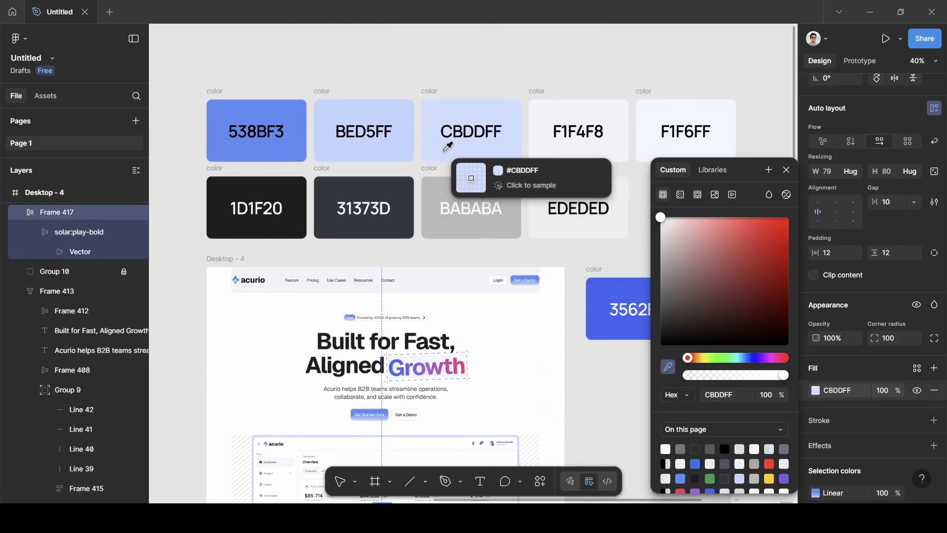
scroll(367, 379, "down", 3)
left_click(590, 362)
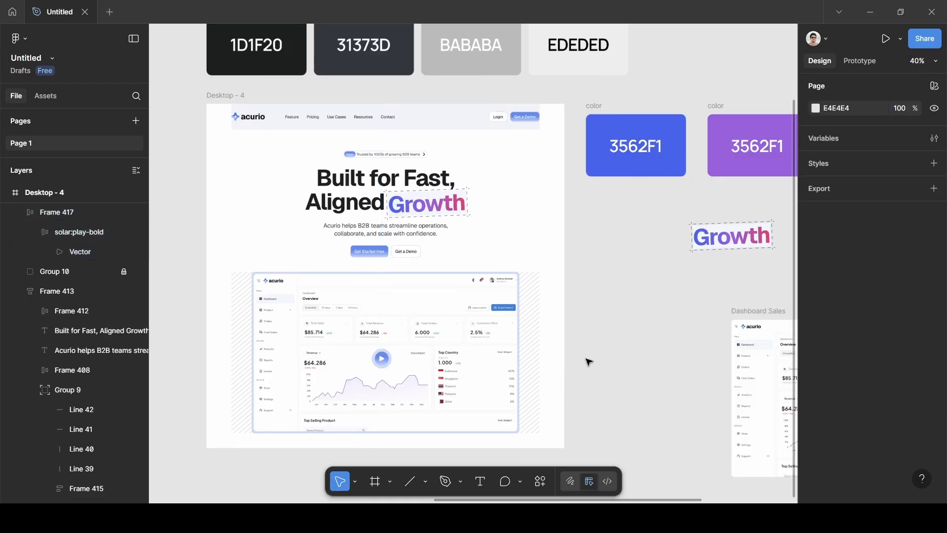
- Move the finished play button within the dashboard preview to X 688, Y 945 and deselect it
scroll(420, 368, "up", 2)
scroll(420, 368, "up", 4)
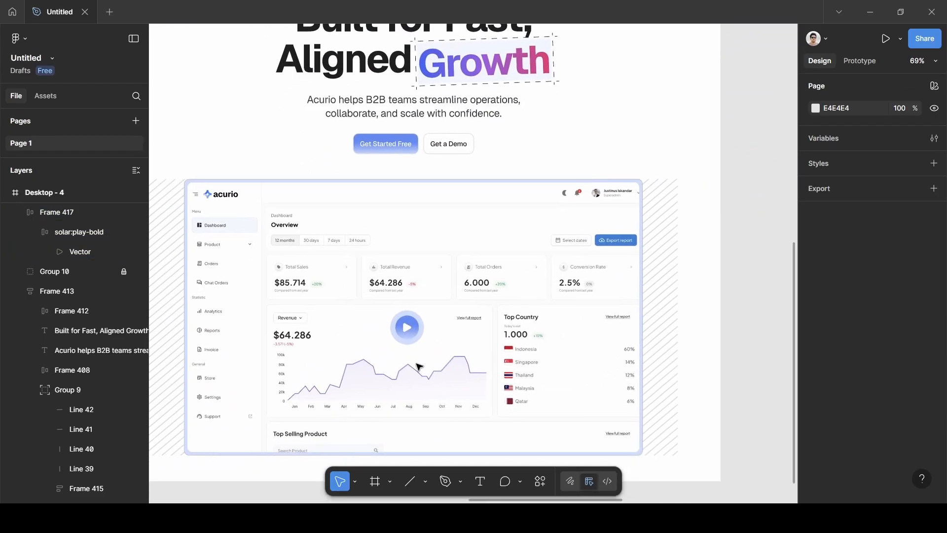
left_click(471, 338)
left_click_drag(471, 339, 478, 321)
scroll(712, 262, "down", 5)
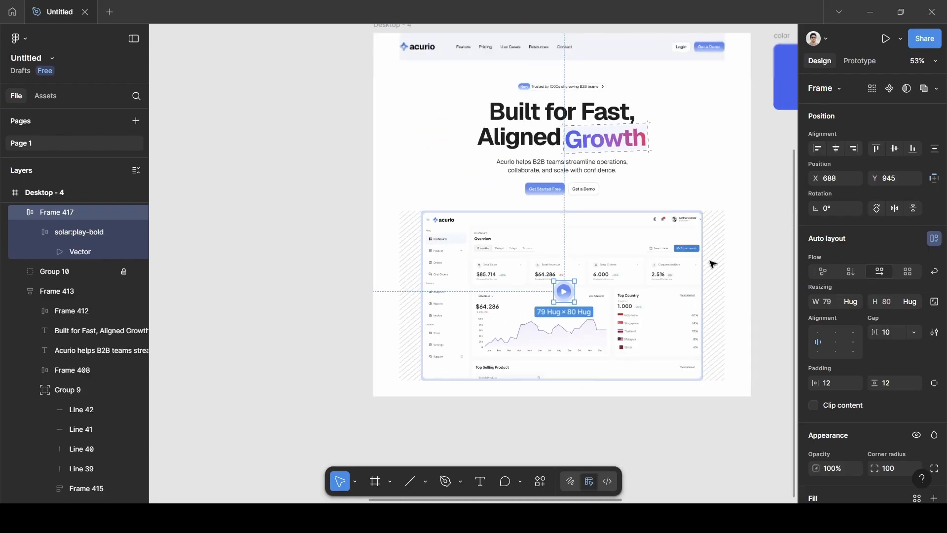
left_click(773, 264)
scroll(772, 264, "right", 3)
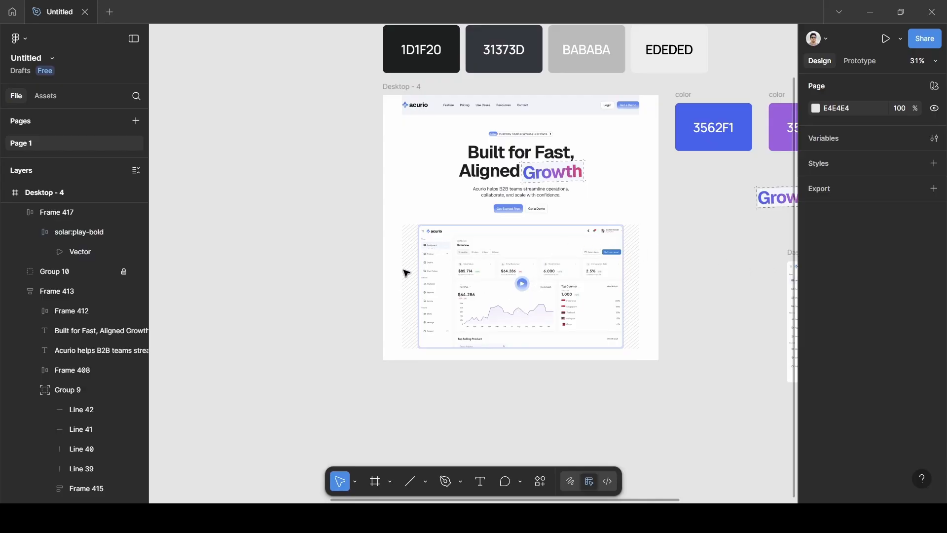
scroll(516, 319, "left", 3)
scroll(516, 319, "down", 2)
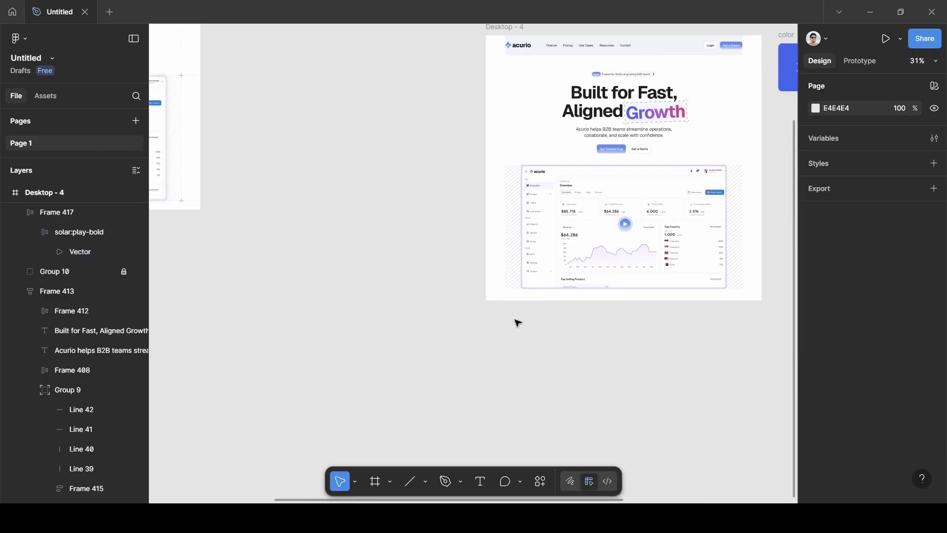
- Compare the dashboard preview and play button in Desktop - 4 with the Desktop - 3 reference
scroll(518, 323, "left", 5)
scroll(516, 322, "up", 2)
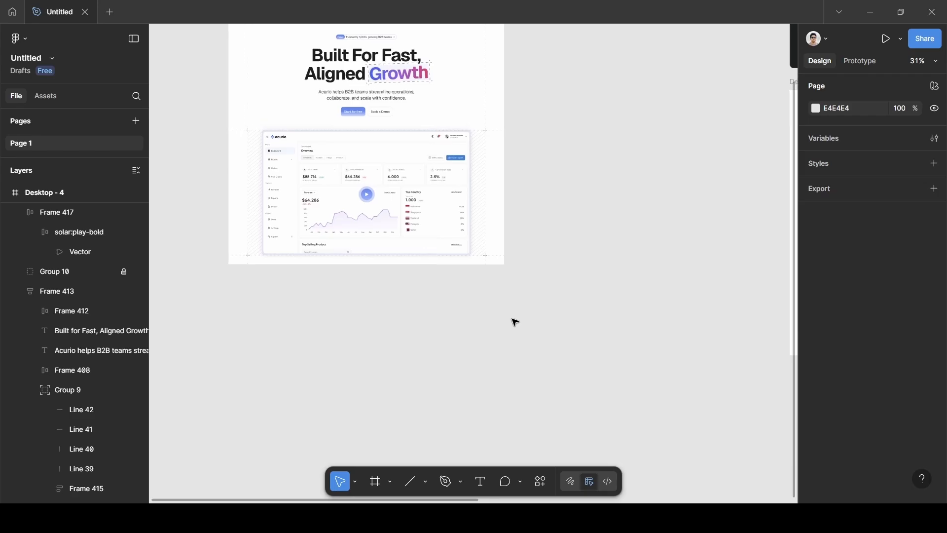
scroll(516, 322, "up", 3)
scroll(515, 323, "up", 3)
scroll(515, 322, "up", 1)
scroll(515, 322, "down", 5)
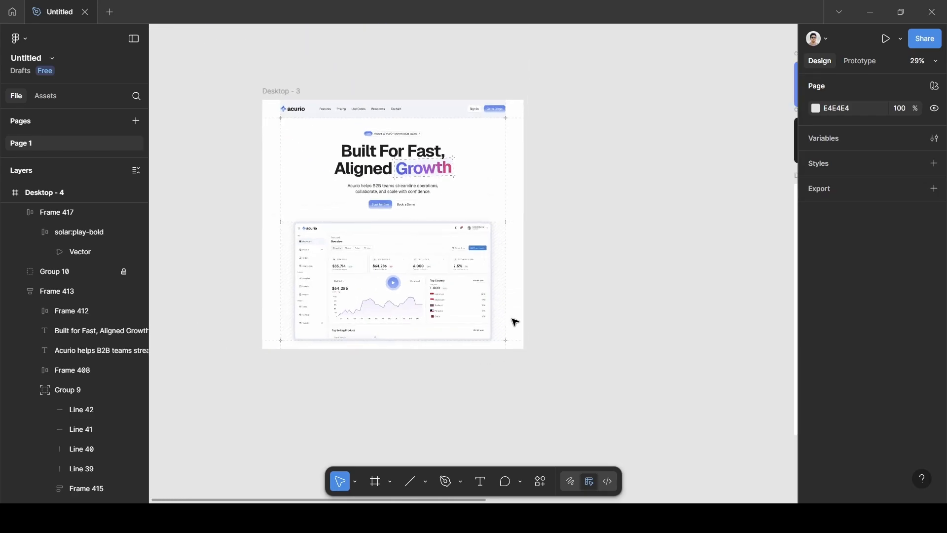
scroll(514, 322, "up", 5)
scroll(514, 323, "down", 1)
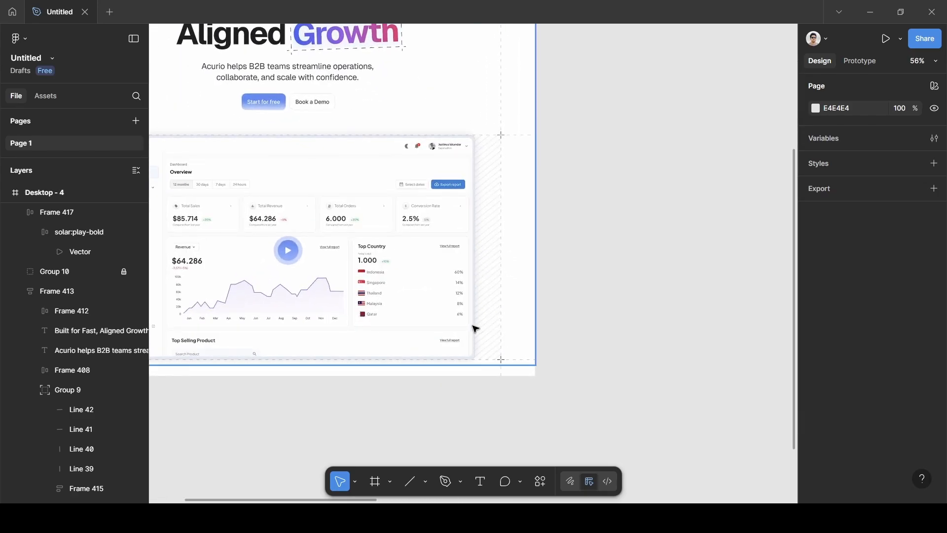
scroll(474, 328, "right", 12)
scroll(549, 358, "up", 1)
scroll(549, 358, "down", 3)
scroll(549, 358, "right", 2)
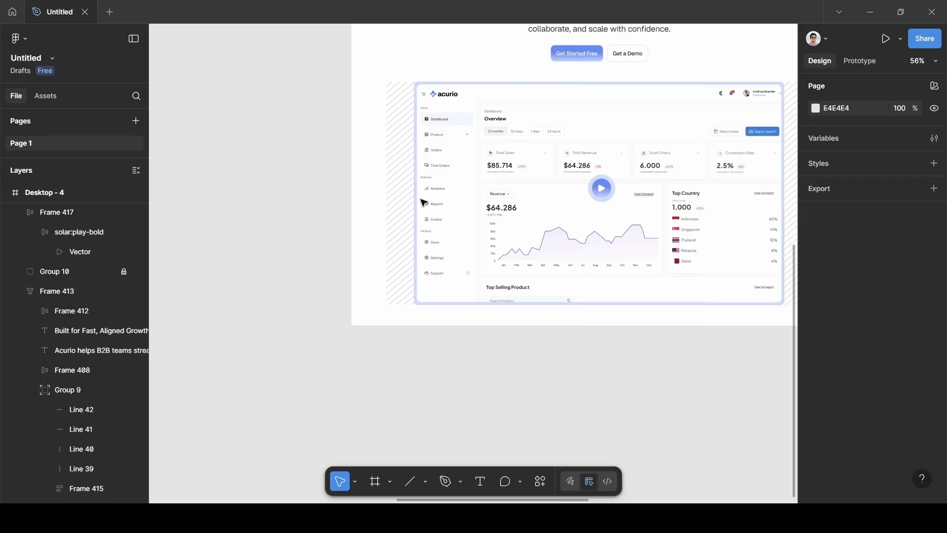
scroll(401, 222, "left", 12)
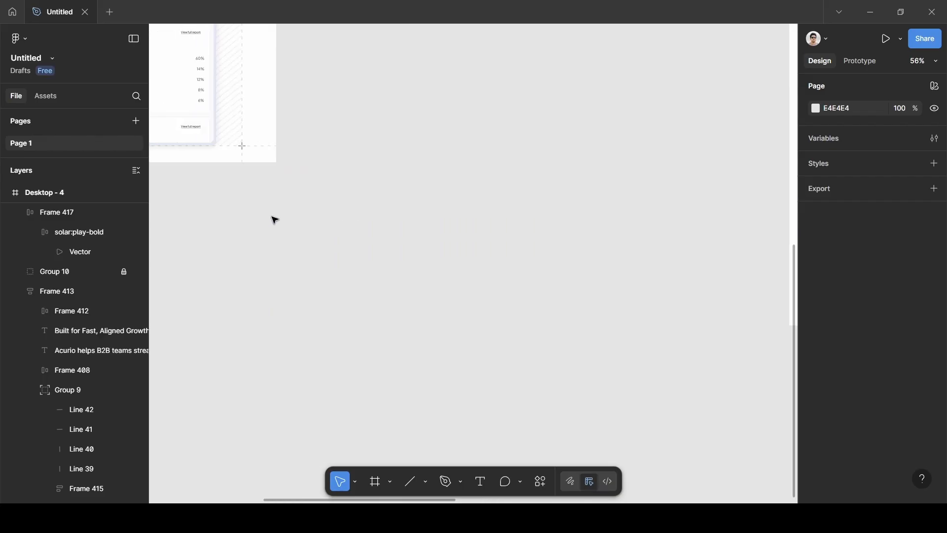
scroll(273, 217, "up", 8)
scroll(362, 376, "down", 3)
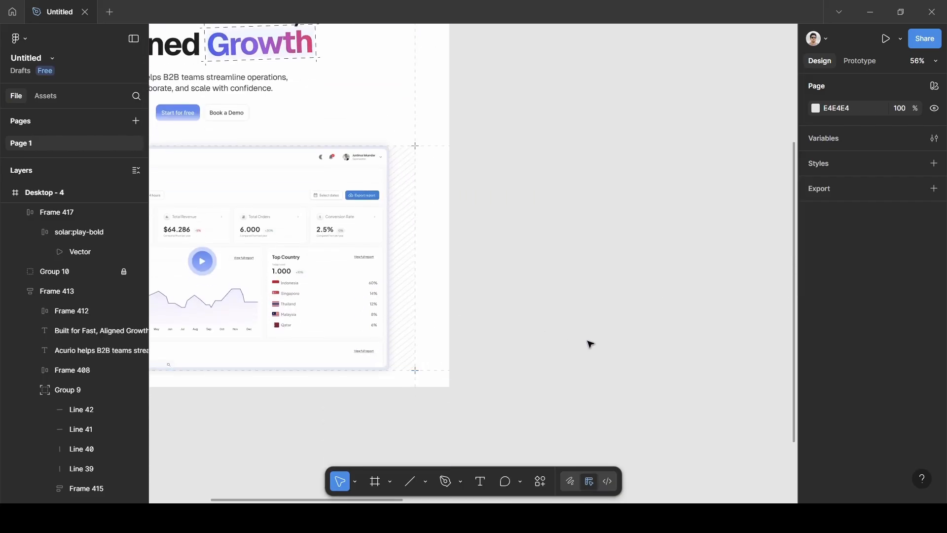
scroll(598, 355, "right", 10)
scroll(602, 345, "down", 4)
scroll(567, 316, "right", 4)
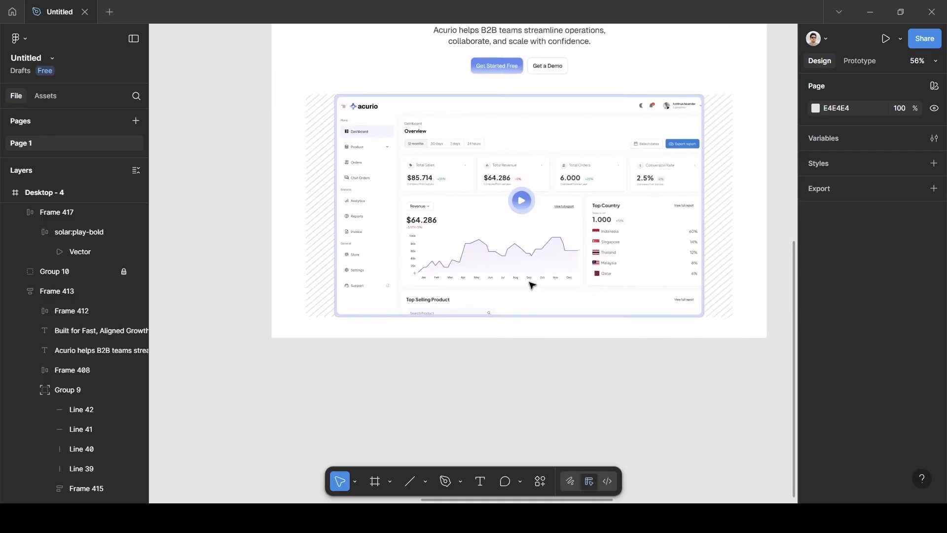
scroll(533, 286, "up", 2)
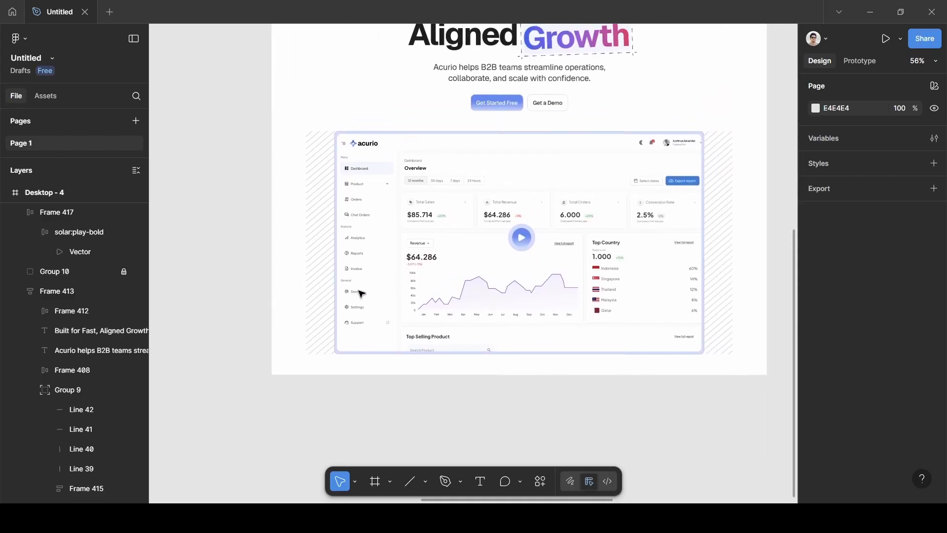
scroll(362, 294, "down", 5)
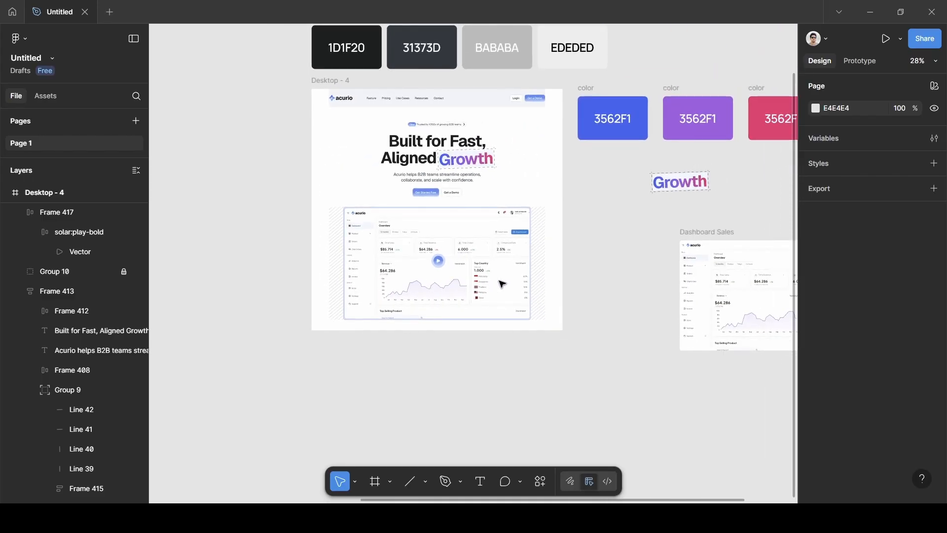
scroll(511, 349, "left", 3)
scroll(509, 348, "left", 1)
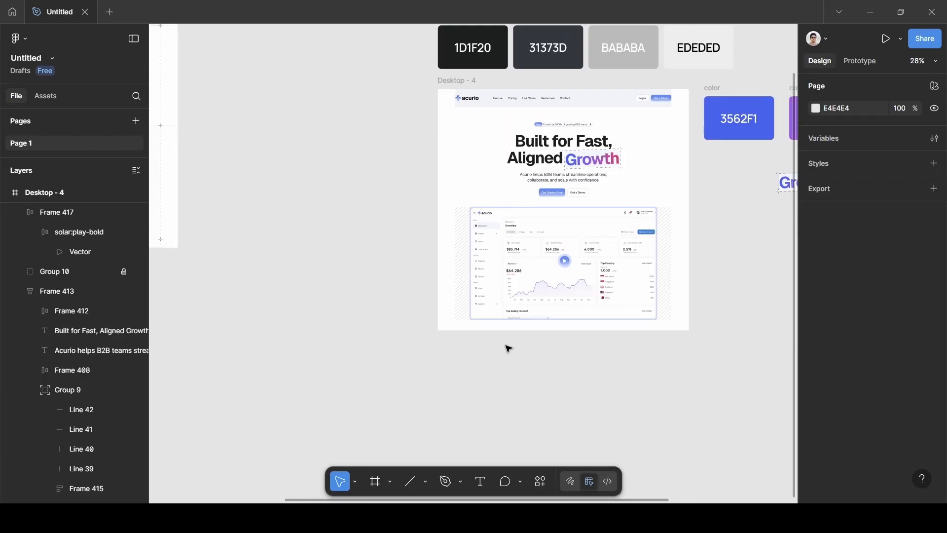
- Examine the dashed guide lines around the header, headline area and dashboard preview in the Desktop - 3 reference
scroll(508, 348, "left", 13)
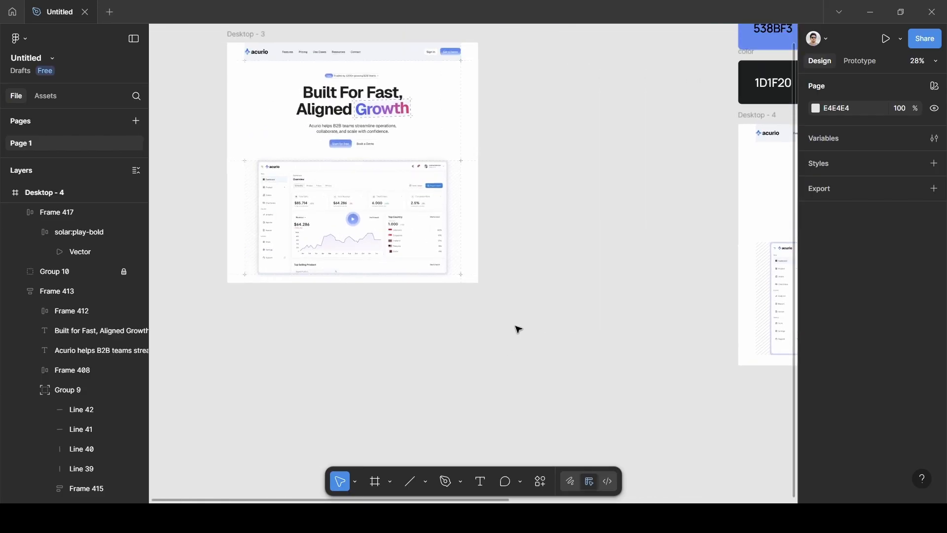
scroll(518, 327, "up", 5)
scroll(469, 281, "up", 10)
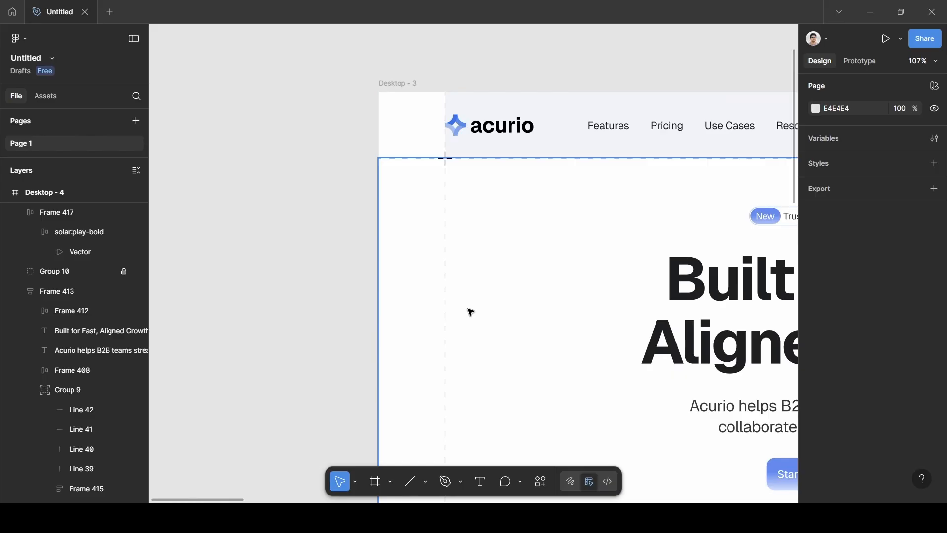
scroll(459, 302, "down", 3)
scroll(467, 309, "down", 3)
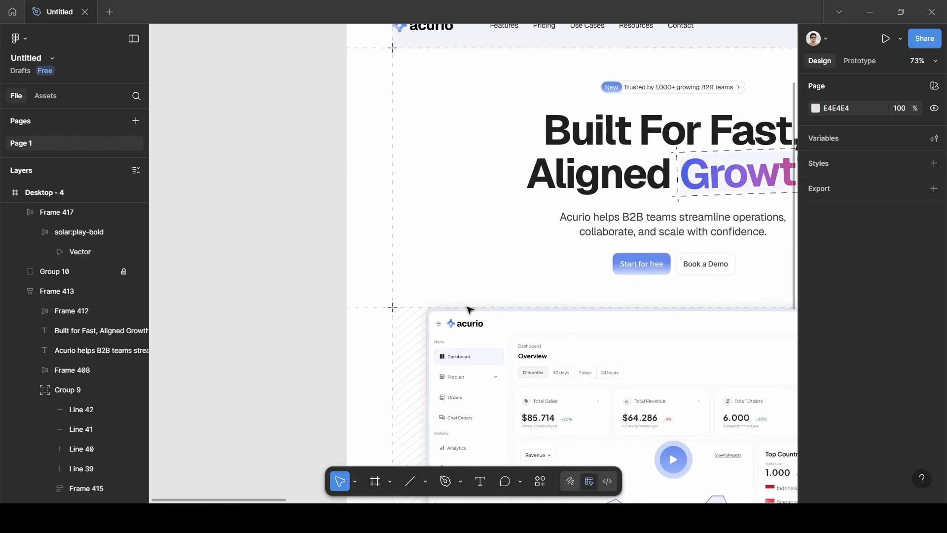
scroll(494, 322, "down", 5)
scroll(577, 337, "down", 3)
scroll(577, 338, "right", 3)
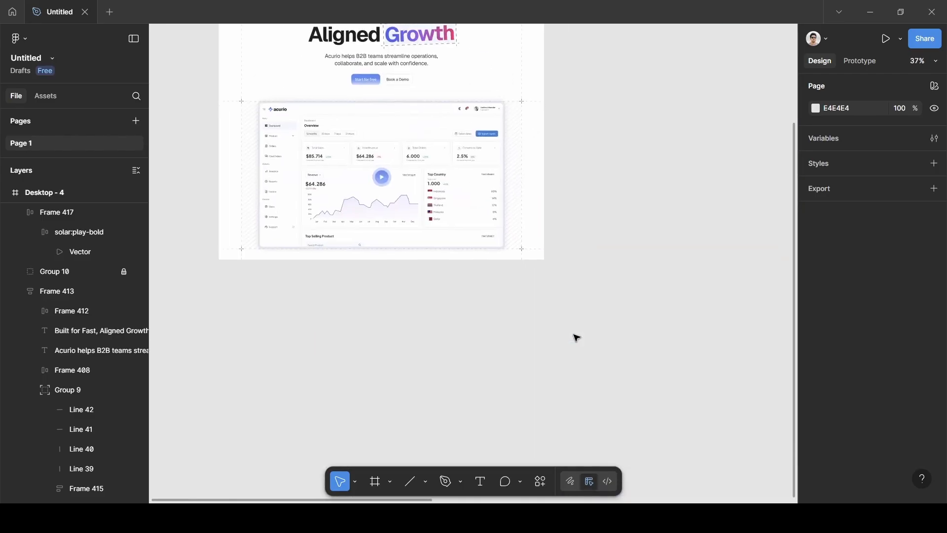
- Draw a straight vertical line about 1360 px long through Desktop - 4, just outside the left edge of the header and dashboard area
scroll(577, 338, "right", 10)
scroll(577, 338, "down", 2)
scroll(577, 338, "up", 4)
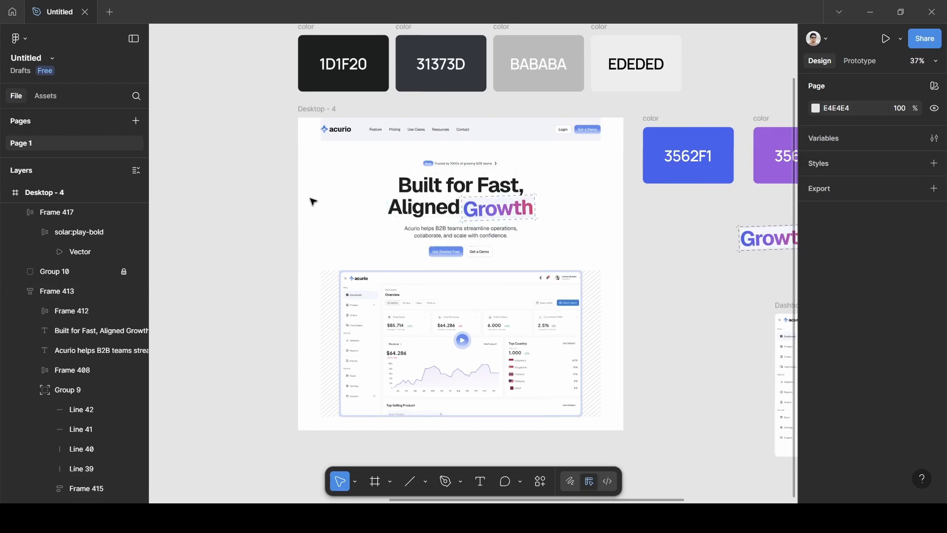
scroll(314, 202, "up", 3)
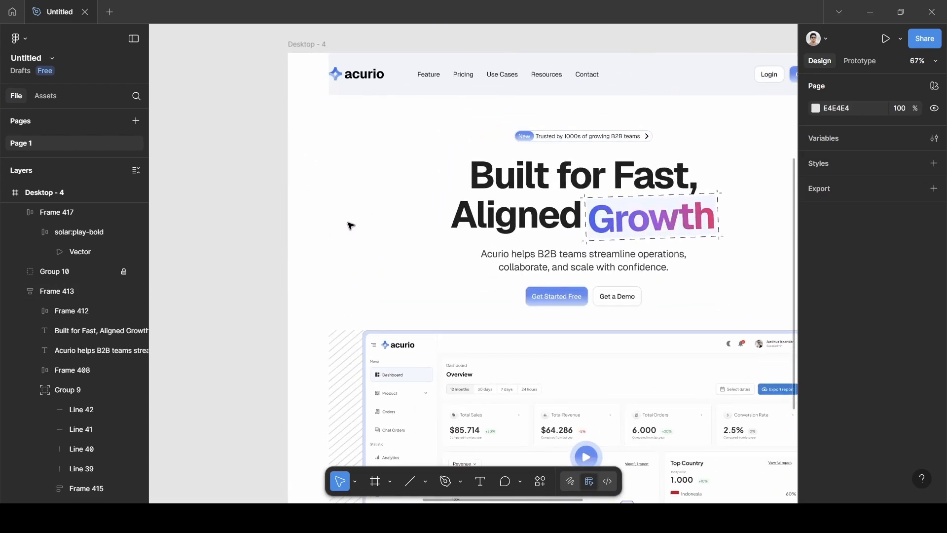
key("l")
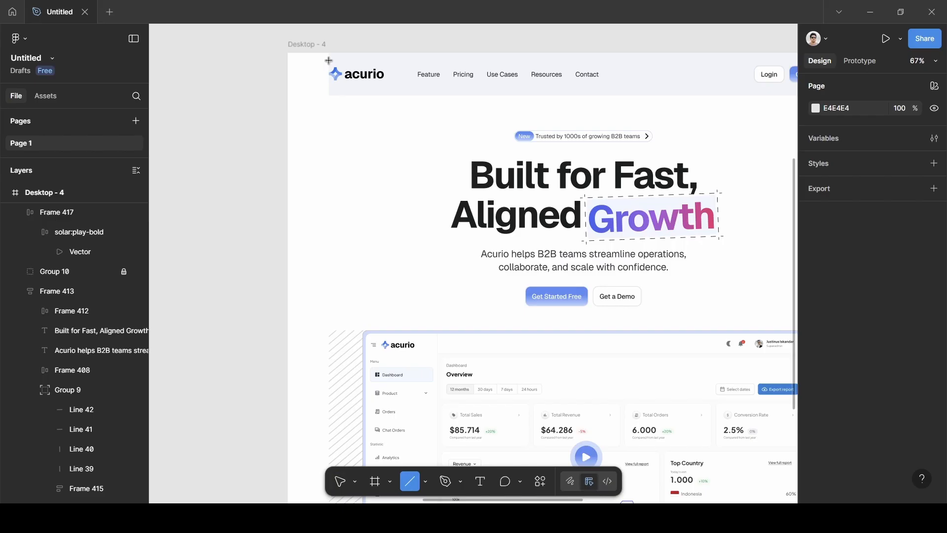
key("shift")
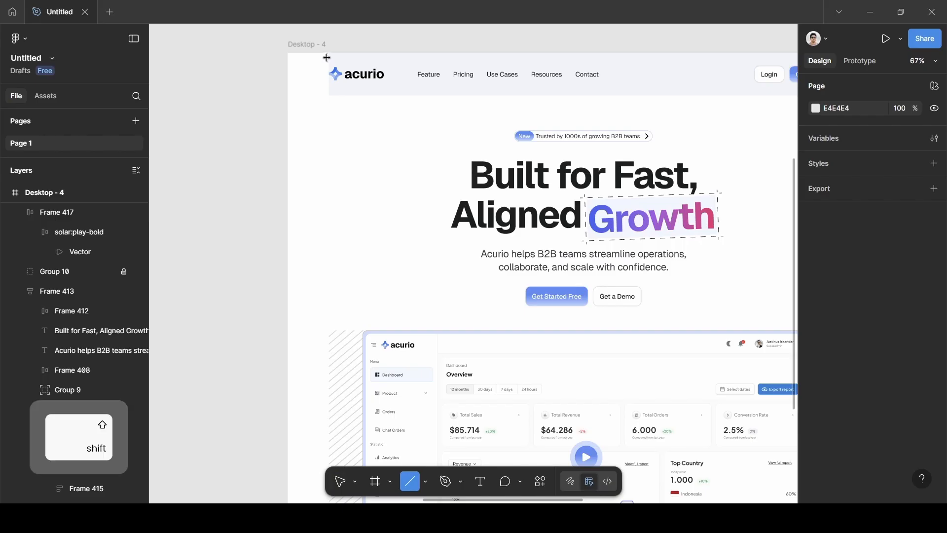
left_click_drag(327, 62, 333, 349)
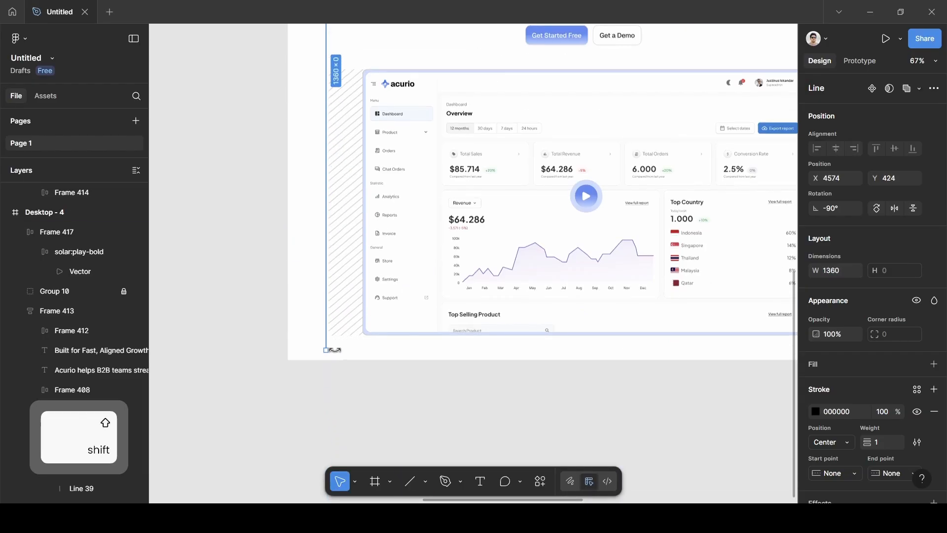
left_click(271, 399)
- Change the new vertical line's stroke style to dashed, with a dash of 12 and a gap of 12
scroll(271, 400, "down", 5, "ctrl")
scroll(271, 400, "up", 3)
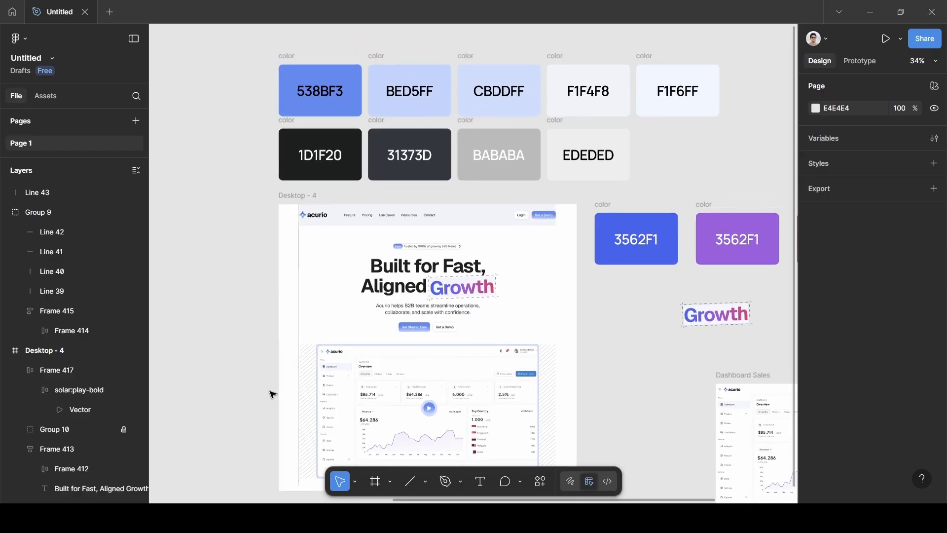
scroll(271, 391, "up", 4, "ctrl")
scroll(307, 248, "up", 4)
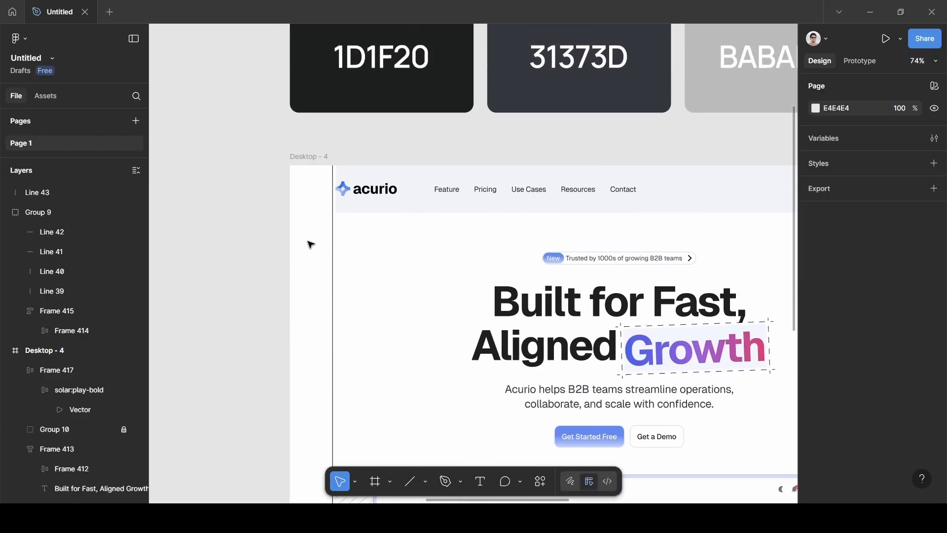
left_click(334, 254)
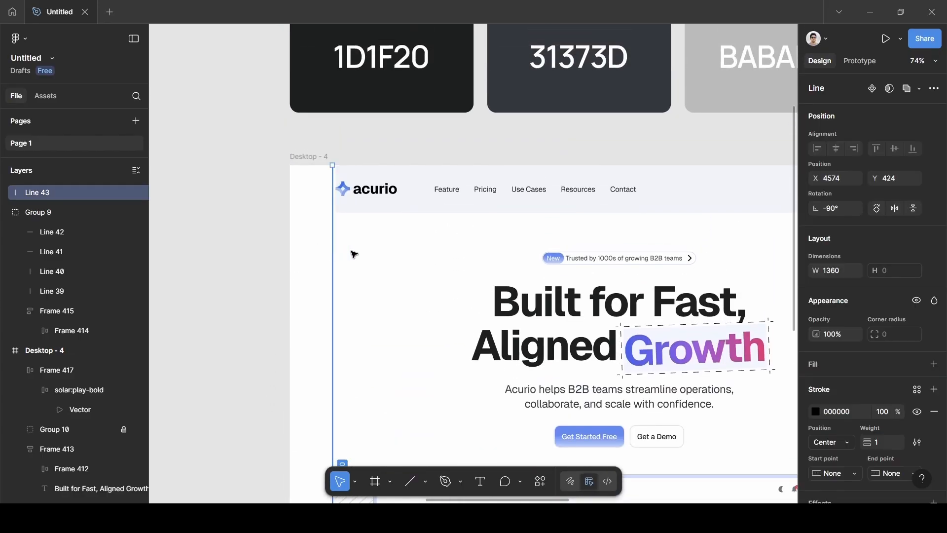
scroll(869, 356, "down", 2)
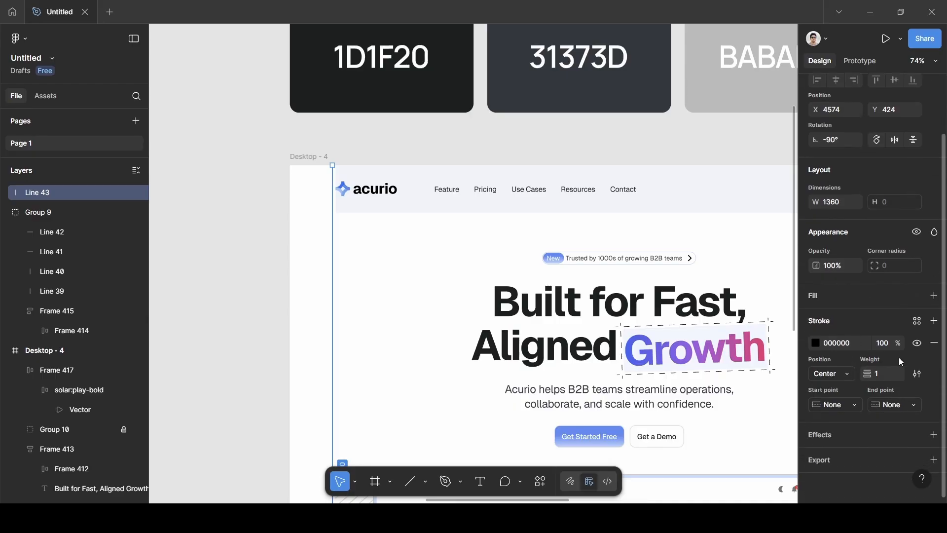
left_click(917, 375)
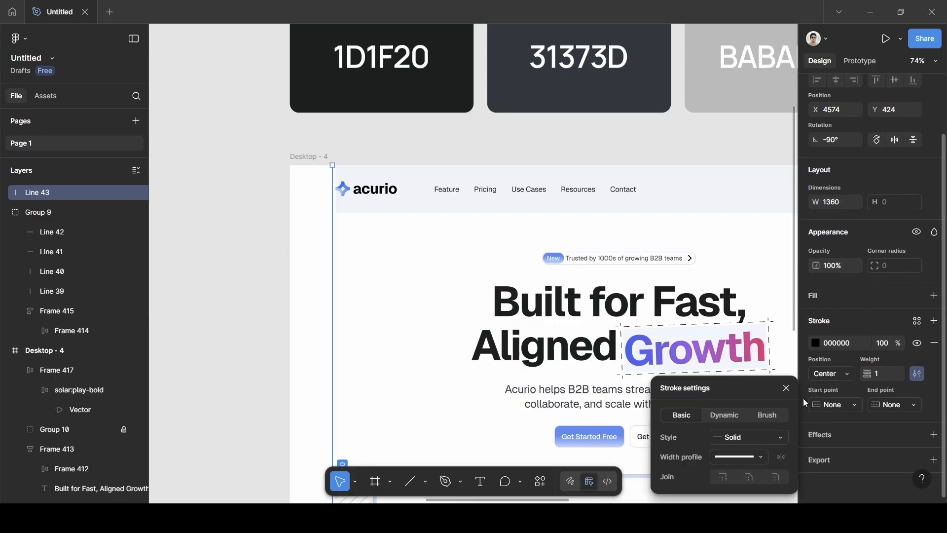
left_click(728, 439)
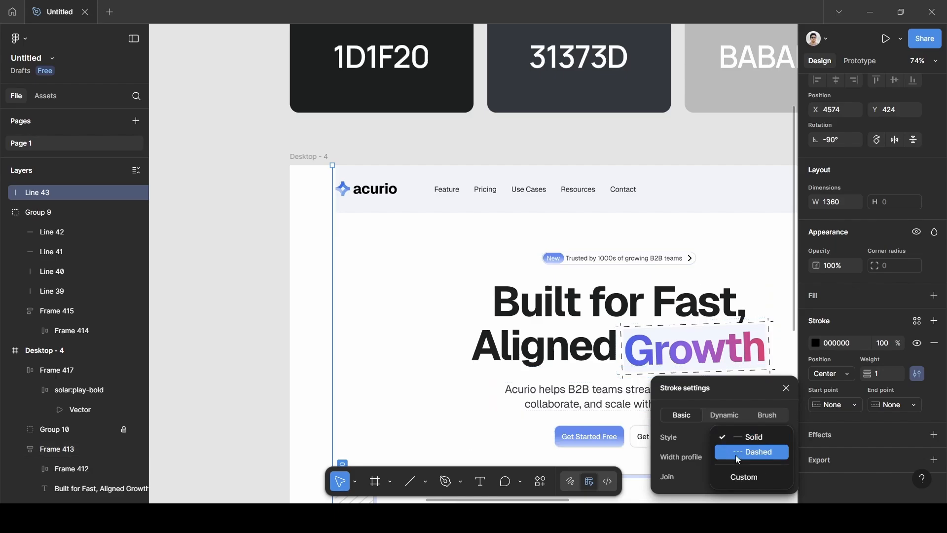
left_click(737, 457)
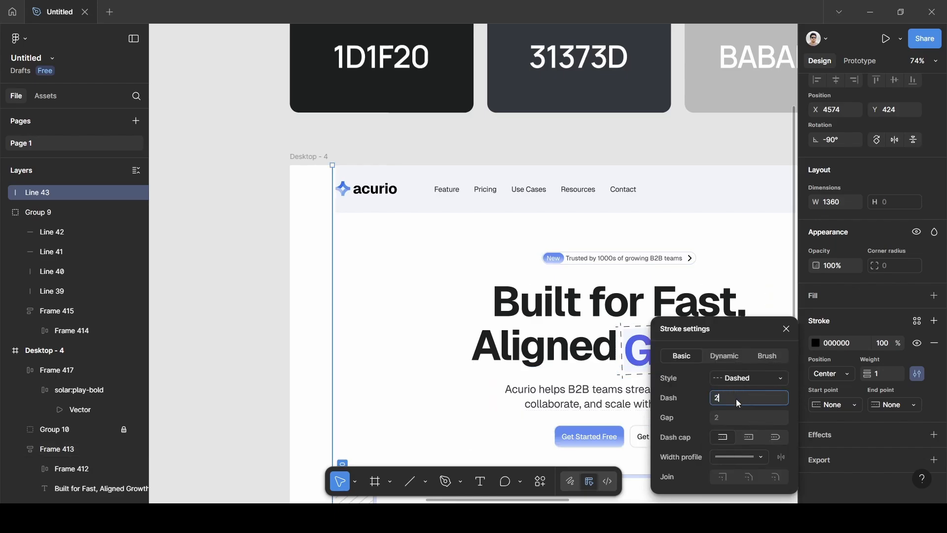
key("BackSpace")
type("12")
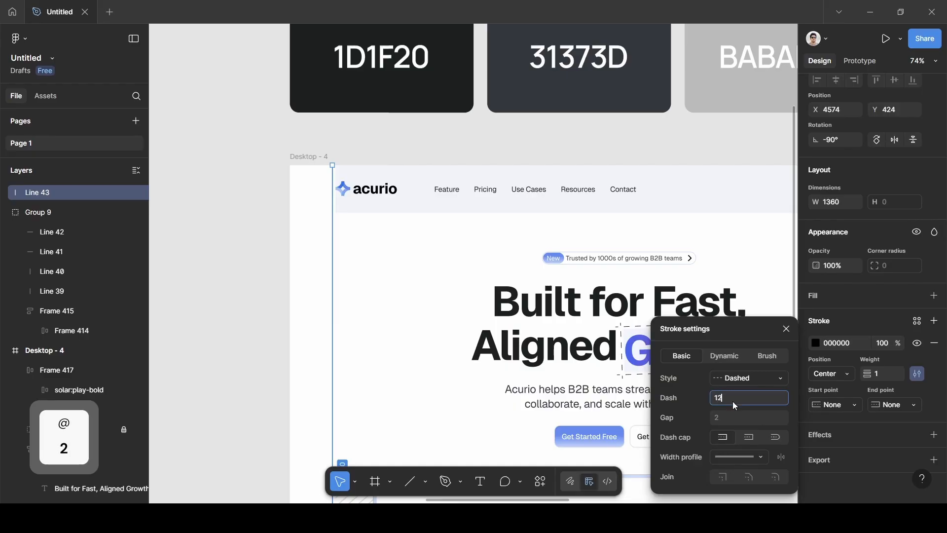
left_click(728, 423)
type("12")
left_click(732, 328)
left_click(787, 328)
- Set the dashed line's stroke colour to BABABA by sampling the grey palette swatch
left_click(815, 346)
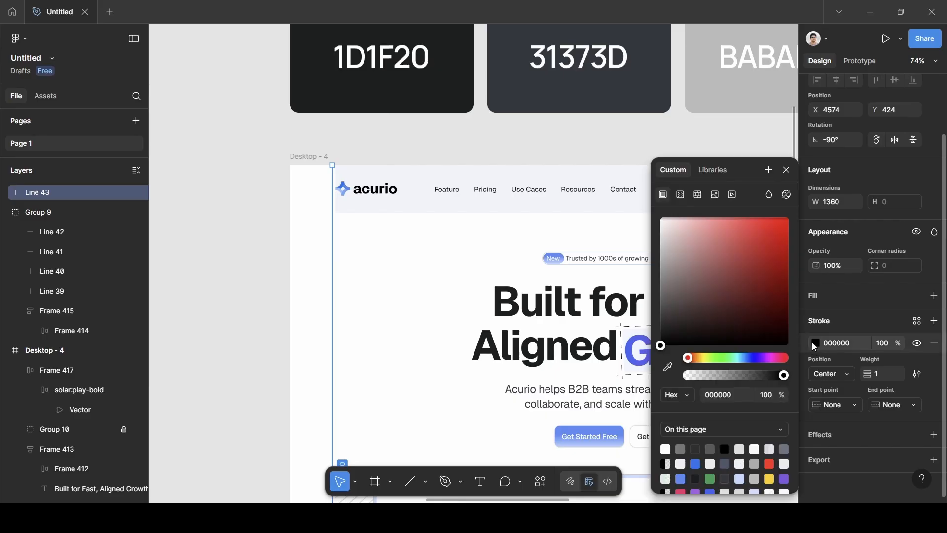
left_click(667, 368)
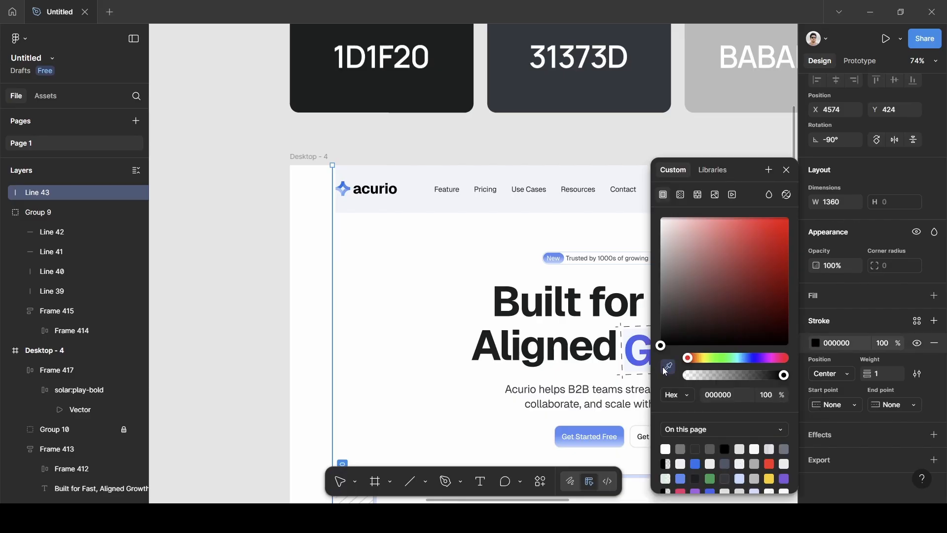
left_click(749, 85)
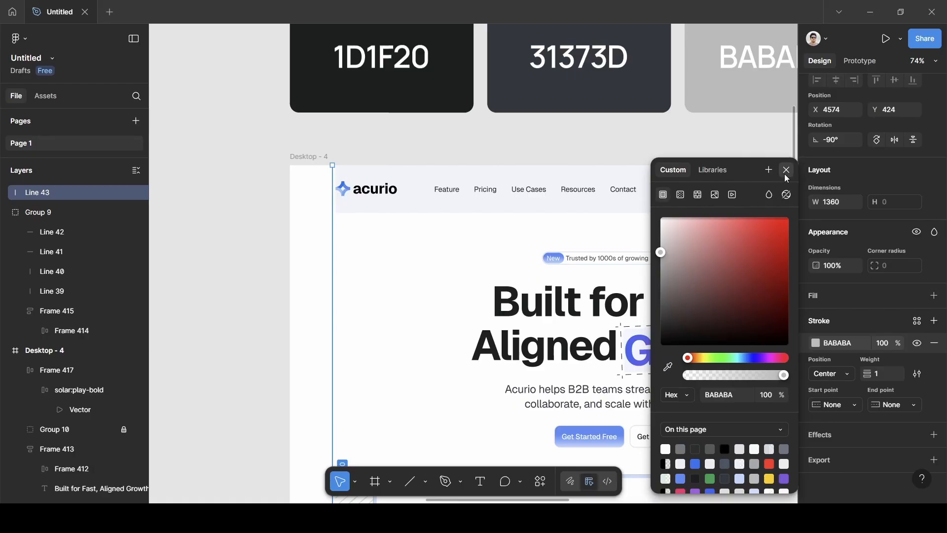
left_click(787, 170)
scroll(763, 87, "up", 4)
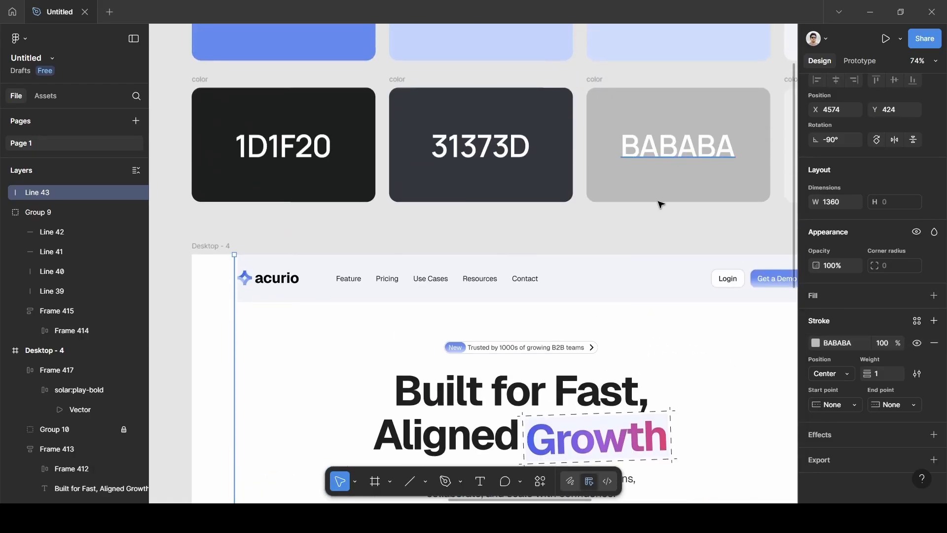
- Move the dashed vertical line to X 4580, aligned with the left edge of the header background
scroll(256, 253, "up", 5, "ctrl")
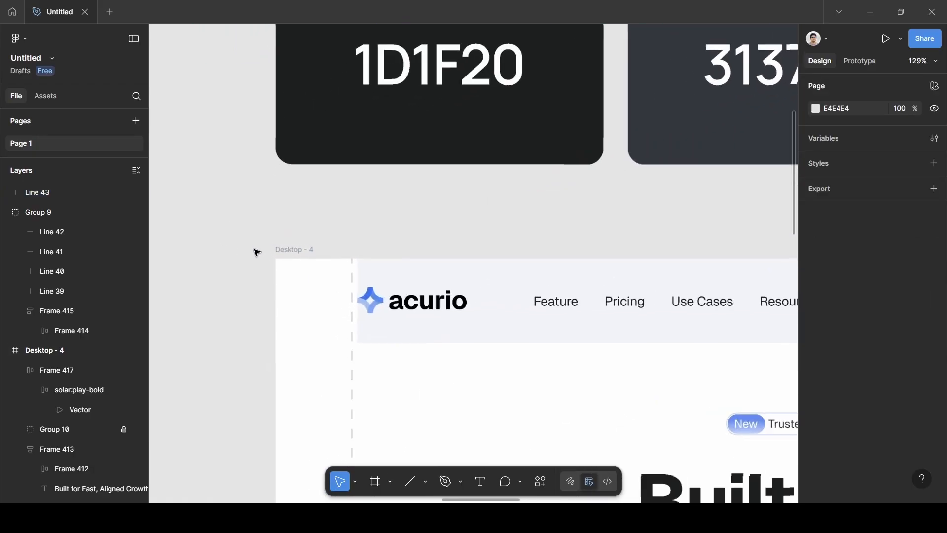
scroll(256, 252, "down", 6)
scroll(258, 253, "down", 3, "ctrl")
scroll(260, 253, "down", 3, "ctrl")
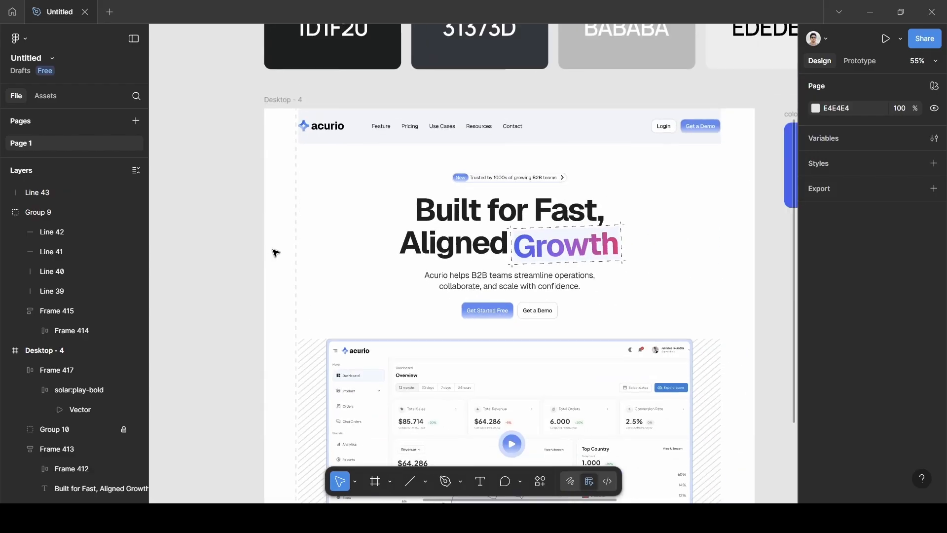
scroll(275, 252, "up", 1, "ctrl")
left_click(310, 246)
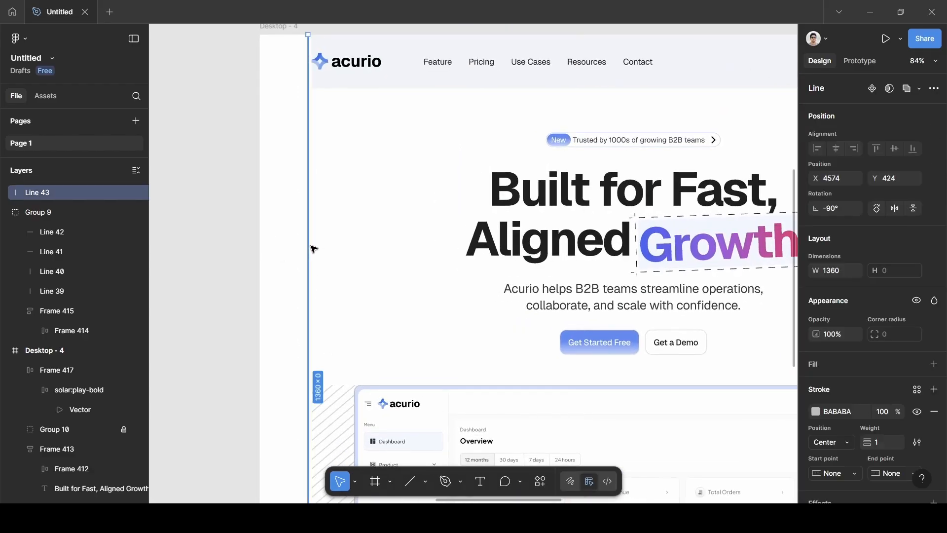
left_click_drag(313, 246, 315, 246)
scroll(287, 195, "up", 4, "ctrl")
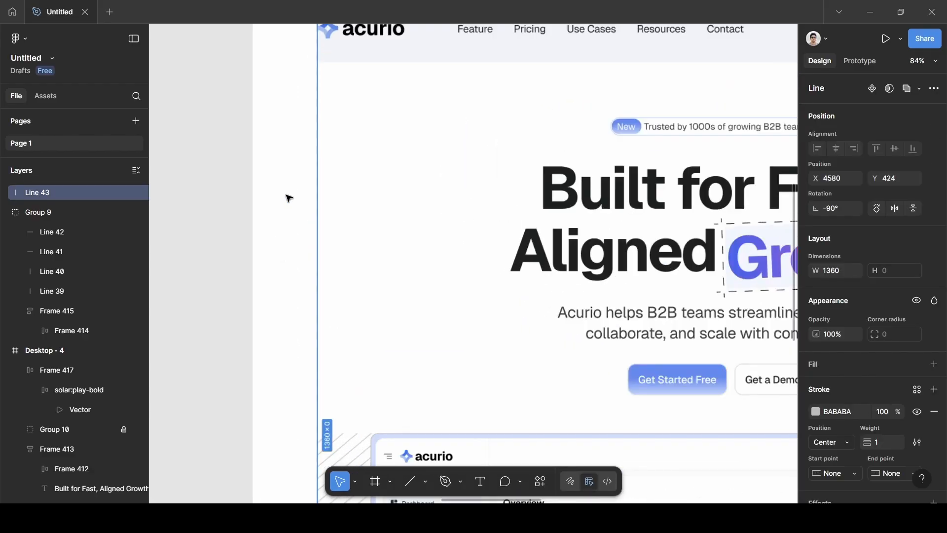
- Inspect the left dashed line's alignment with the header's left edge and where its lower end stops in Desktop - 4
scroll(291, 198, "up", 6)
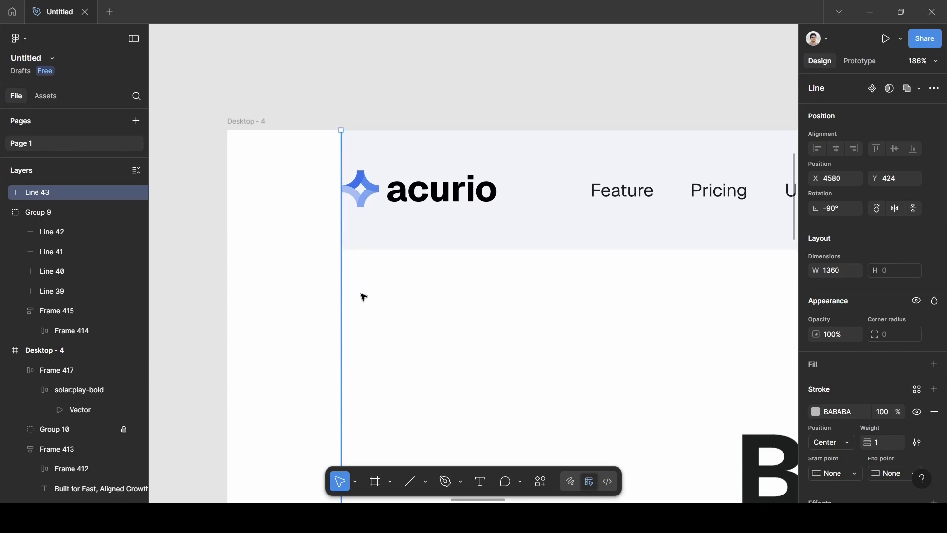
left_click_drag(350, 299, 345, 298)
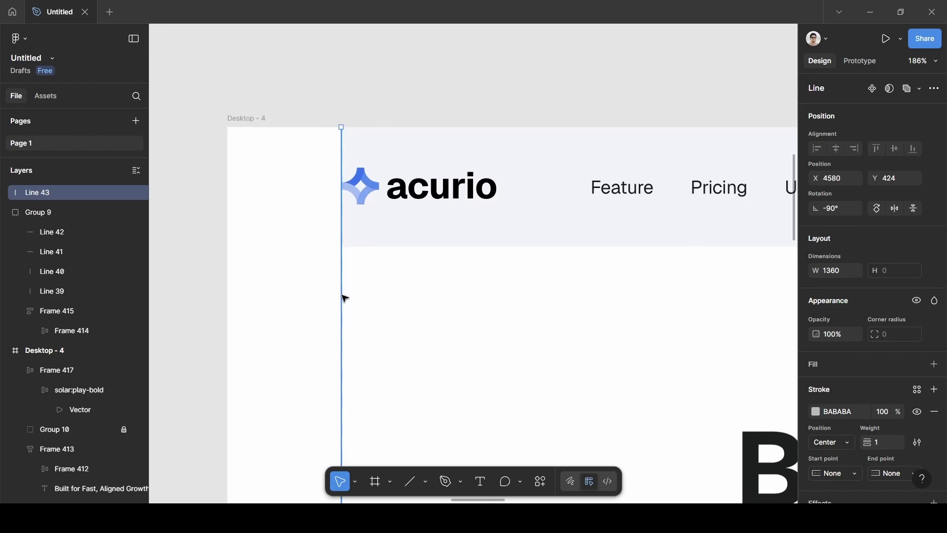
scroll(344, 298, "up", 7, "ctrl")
scroll(344, 299, "up", 3, "ctrl")
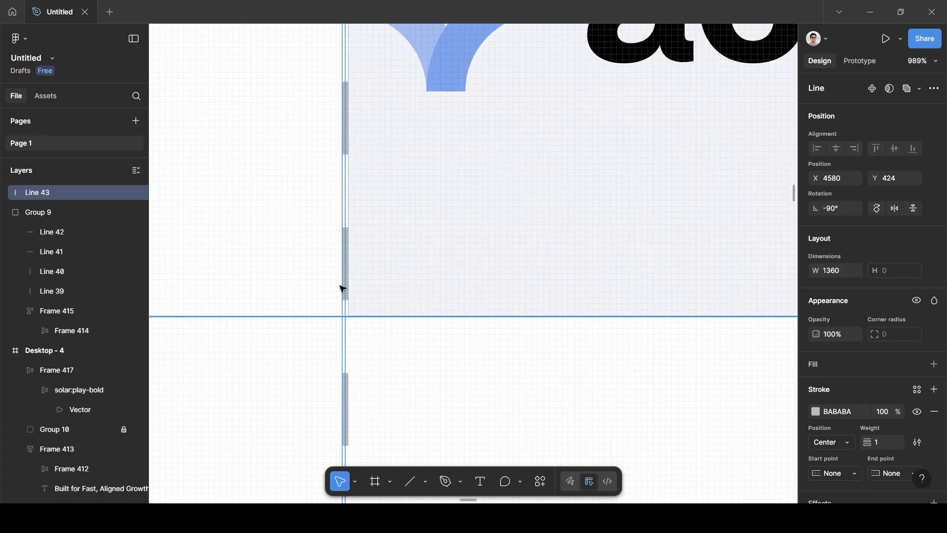
left_click_drag(349, 401, 344, 380)
scroll(343, 366, "down", 3, "ctrl")
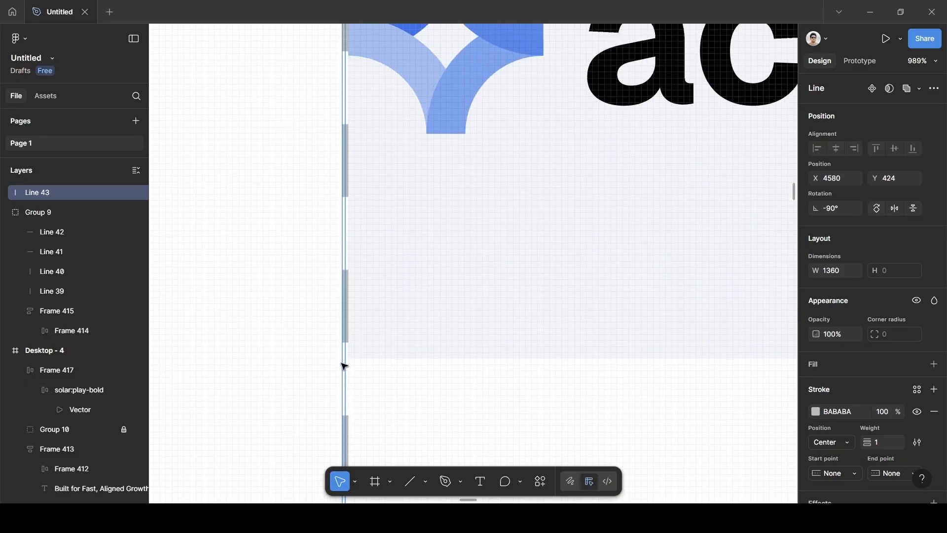
scroll(343, 354, "down", 2, "ctrl")
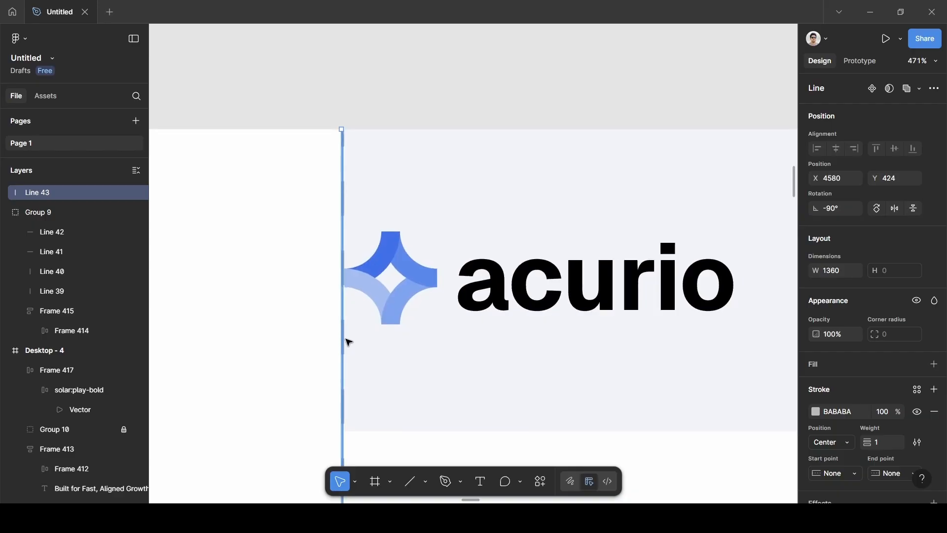
scroll(348, 341, "down", 5)
scroll(350, 341, "down", 2, "ctrl")
scroll(351, 341, "down", 5)
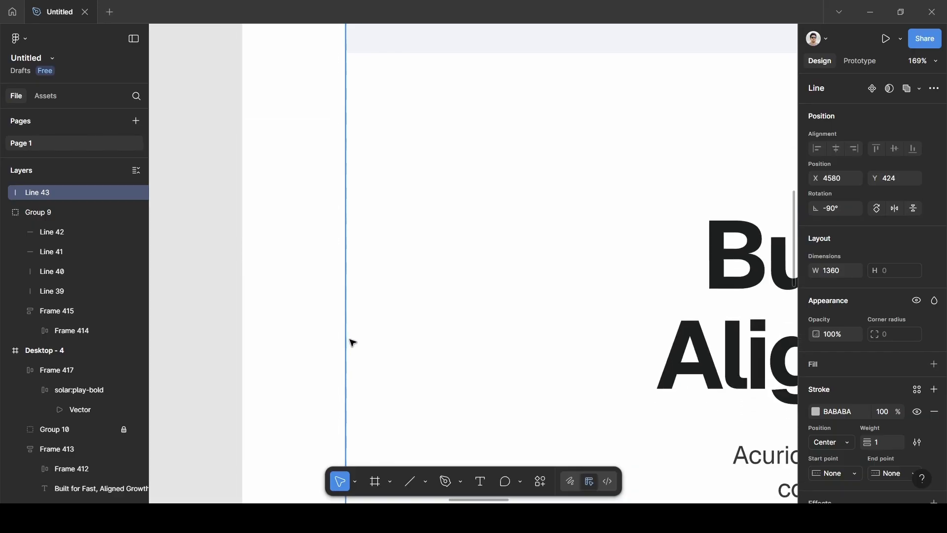
scroll(355, 352, "down", 5, "ctrl")
scroll(356, 350, "down", 3, "ctrl")
scroll(356, 350, "down", 3)
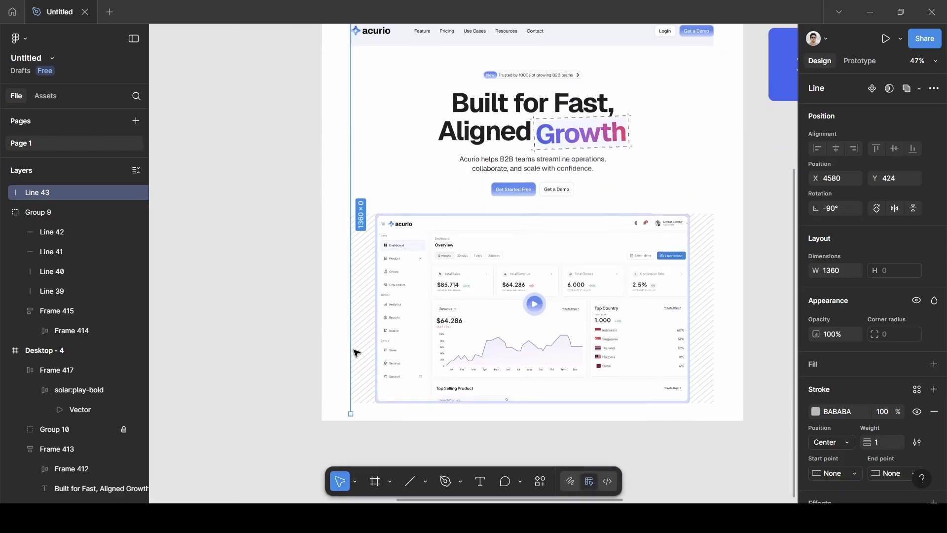
scroll(355, 354, "up", 2, "ctrl")
scroll(355, 352, "down", 3)
scroll(353, 348, "down", 1)
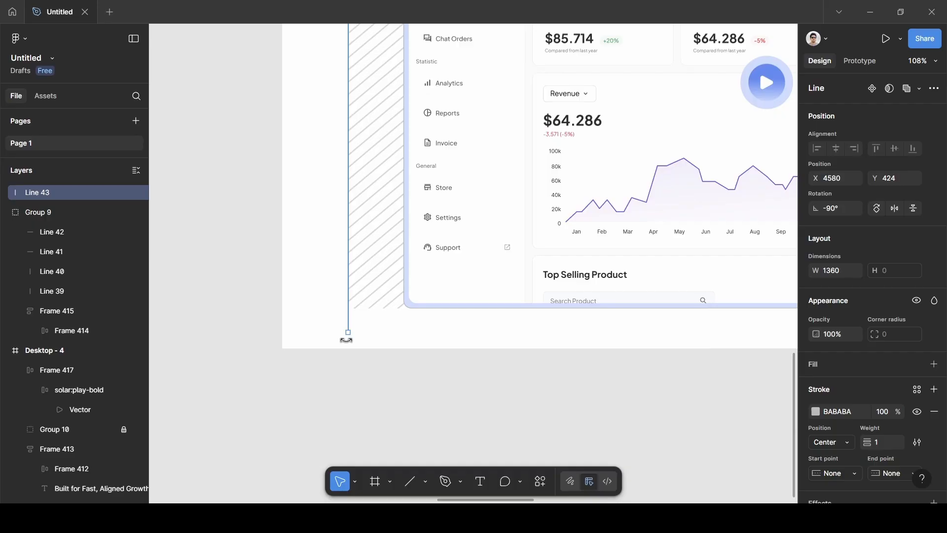
left_click(262, 363)
scroll(262, 363, "down", 5, "ctrl")
scroll(262, 362, "up", 3)
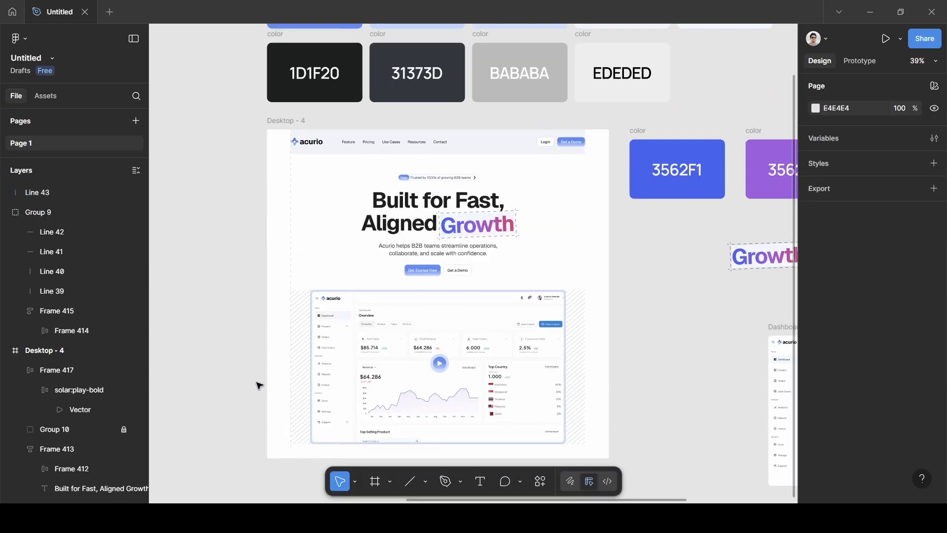
- Duplicate the left dashed vertical line and place the copy just outside the header's right edge
left_click(292, 251)
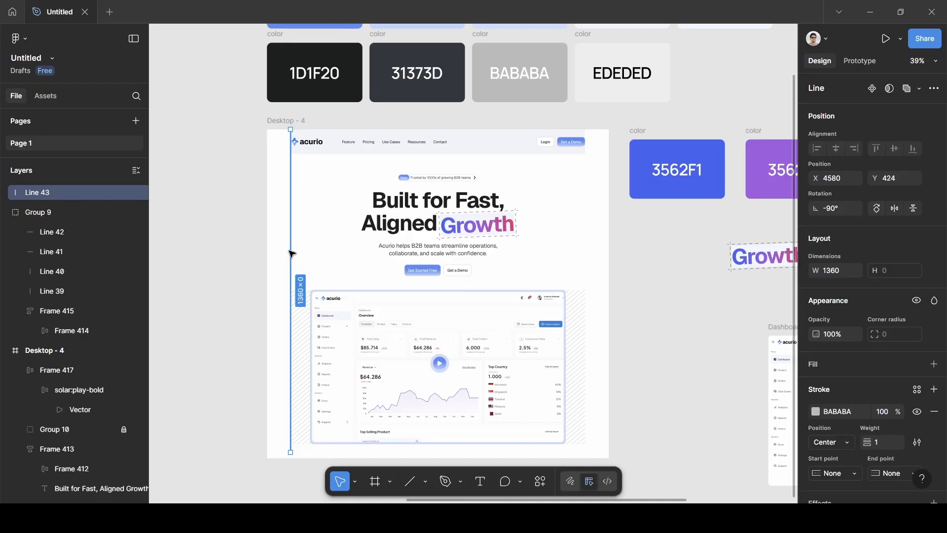
key("alt")
left_click_drag(291, 252, 590, 257)
- Align the copied vertical line with the header background's right edge and the top of Desktop - 4, at X 5821, Y 424
scroll(588, 255, "up", 10)
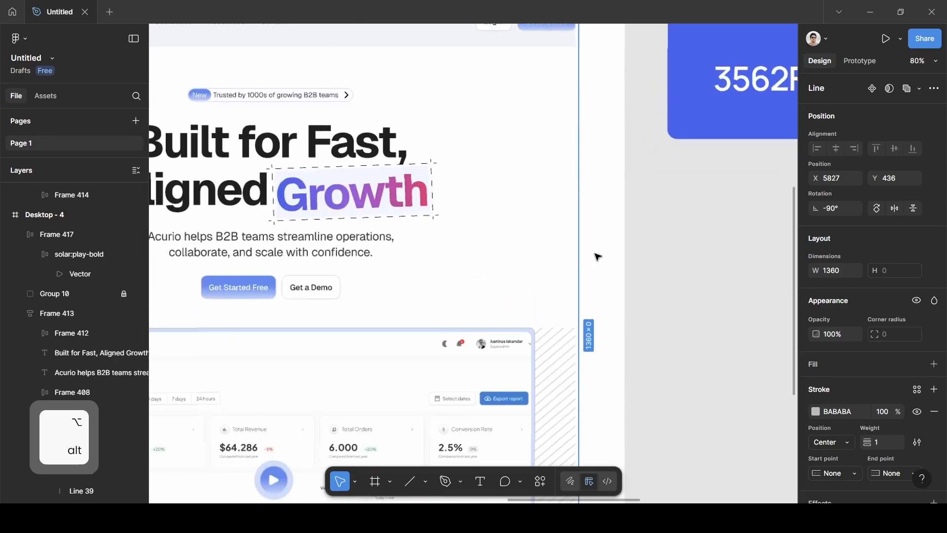
scroll(593, 252, "up", 5)
scroll(594, 251, "up", 5)
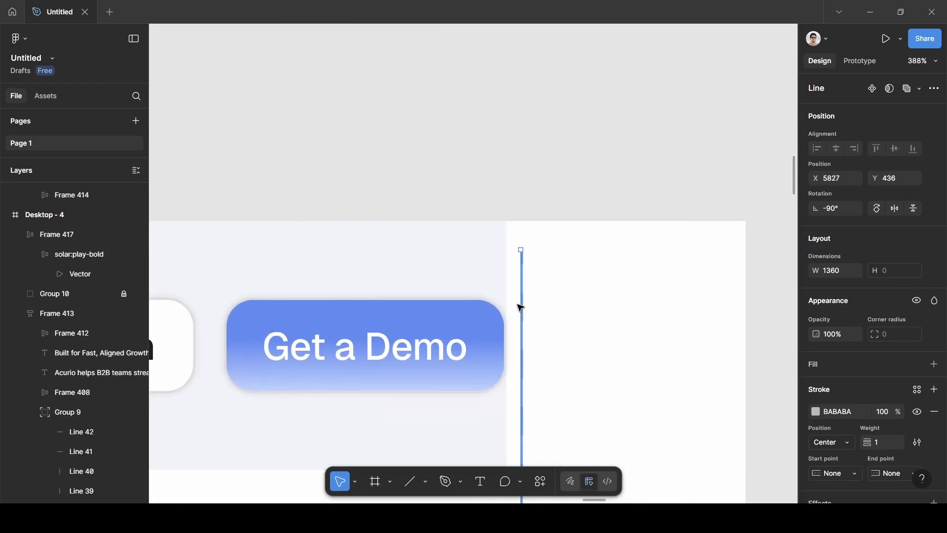
left_click_drag(521, 308, 517, 306)
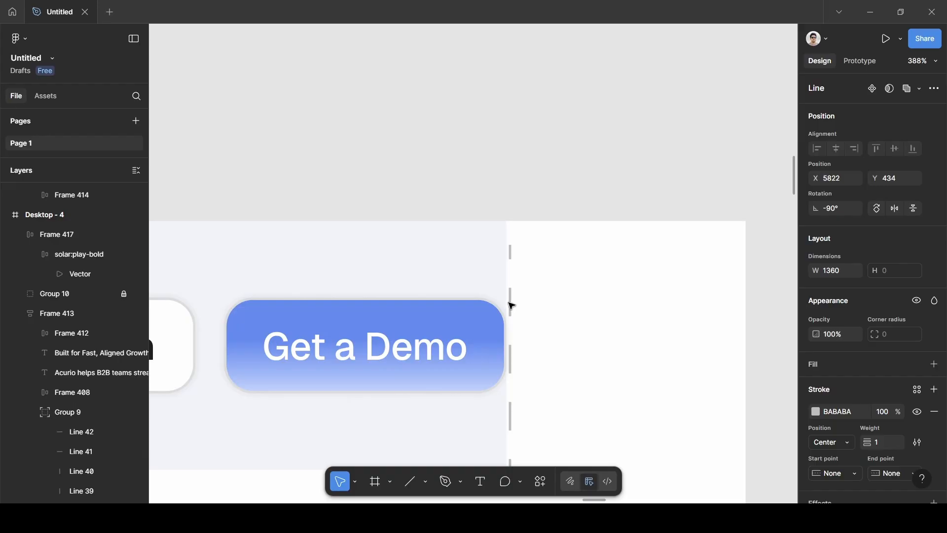
scroll(510, 305, "up", 12)
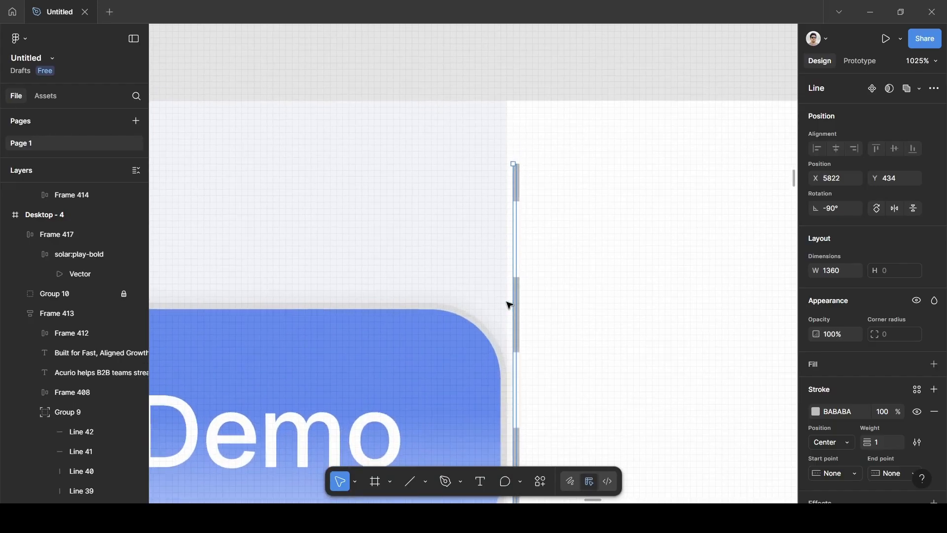
left_click_drag(528, 314, 533, 262)
scroll(535, 299, "down", 8)
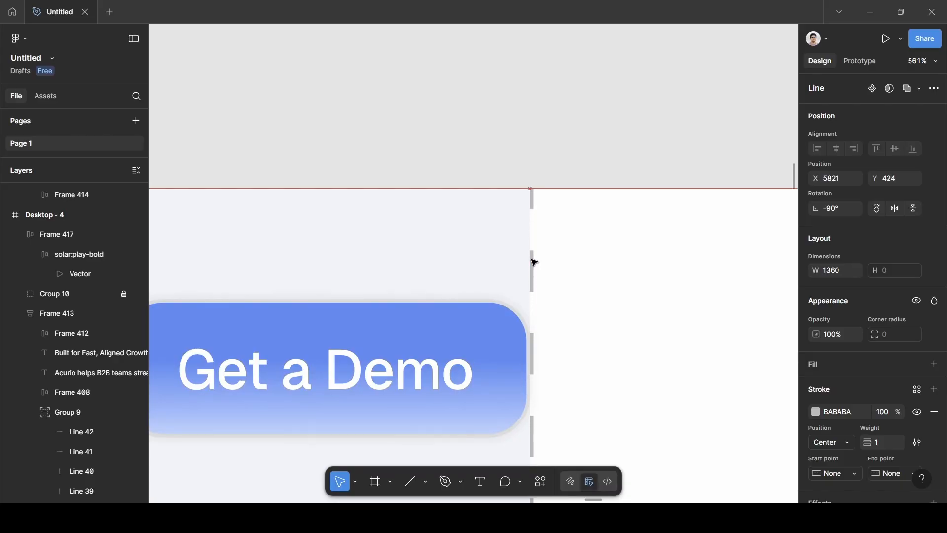
left_click(598, 163)
- Duplicate the left dashed vertical line again and set the copy's rotation to 0° to make it horizontal
scroll(609, 227, "down", 3)
scroll(610, 227, "down", 6)
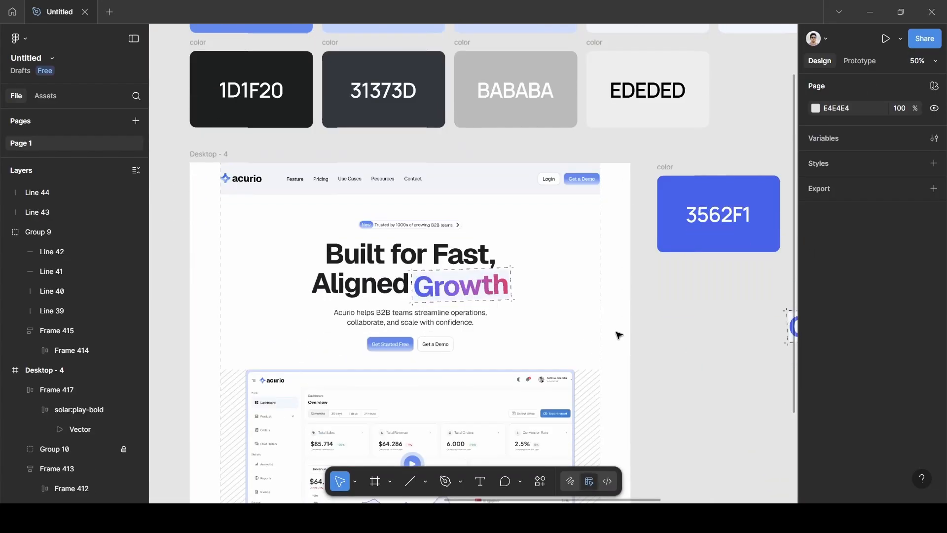
scroll(617, 332, "down", 6)
scroll(651, 291, "up", 5)
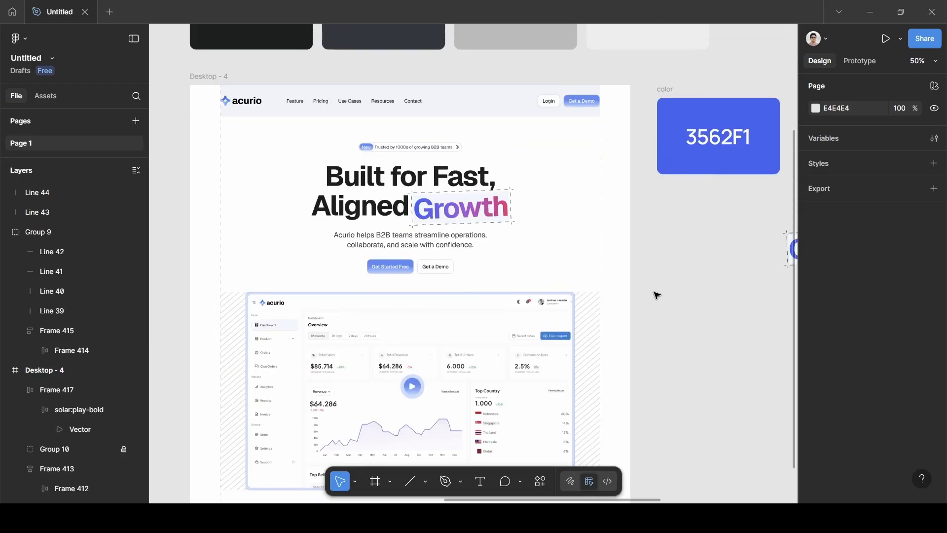
scroll(655, 296, "down", 3)
scroll(640, 277, "up", 3)
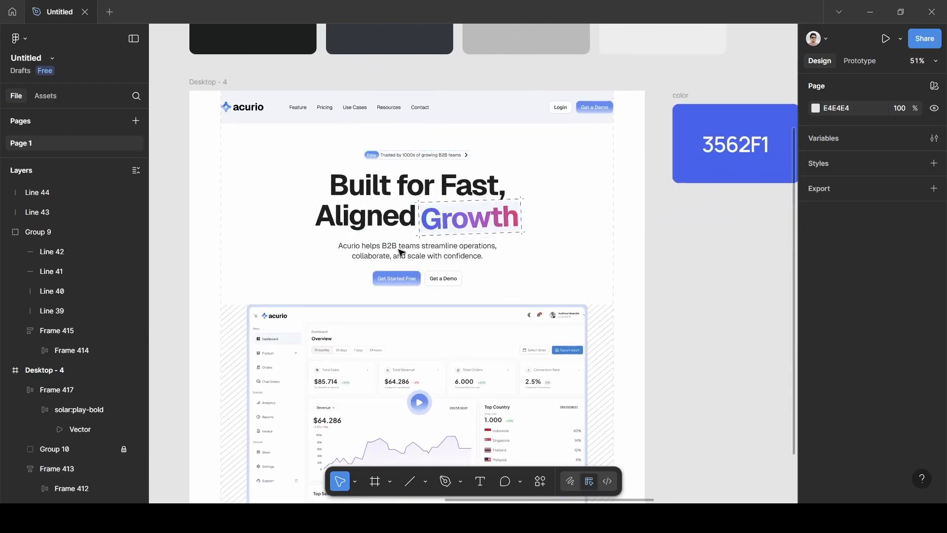
scroll(401, 252, "up", 1)
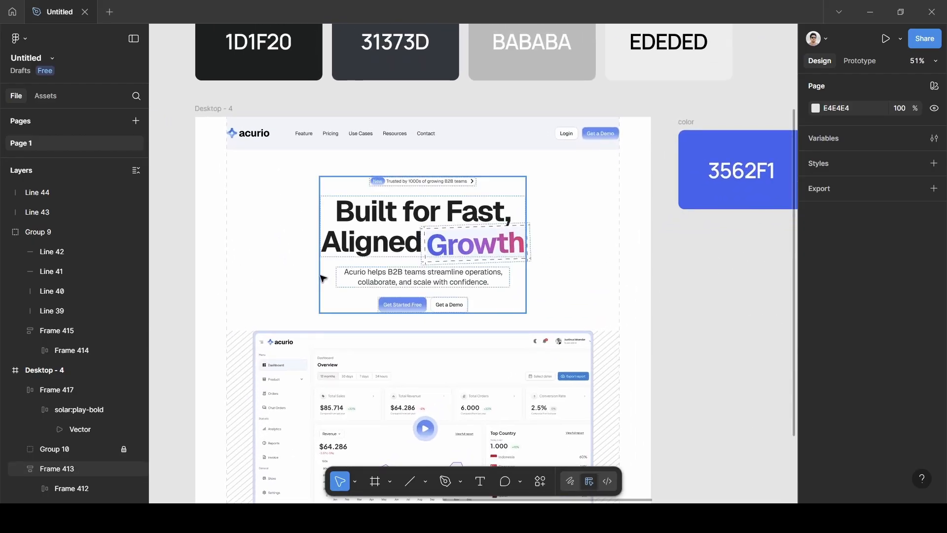
left_click(228, 222)
scroll(235, 234, "down", 4)
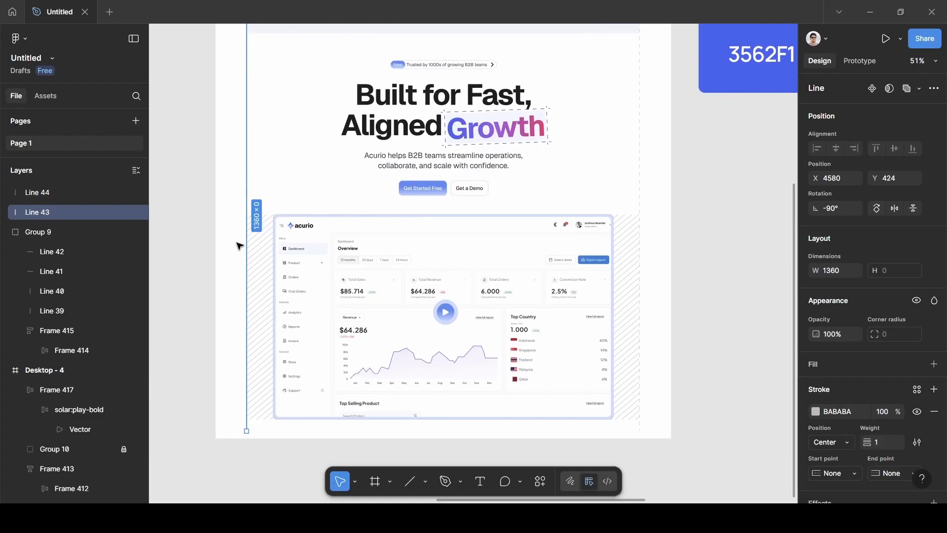
key("alt")
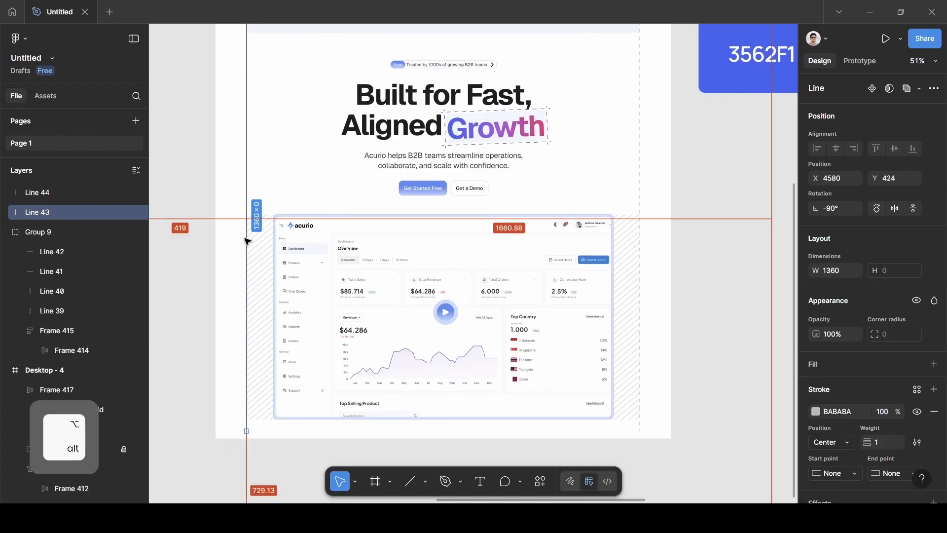
left_click_drag(253, 204, 297, 157)
scroll(297, 157, "down", 5)
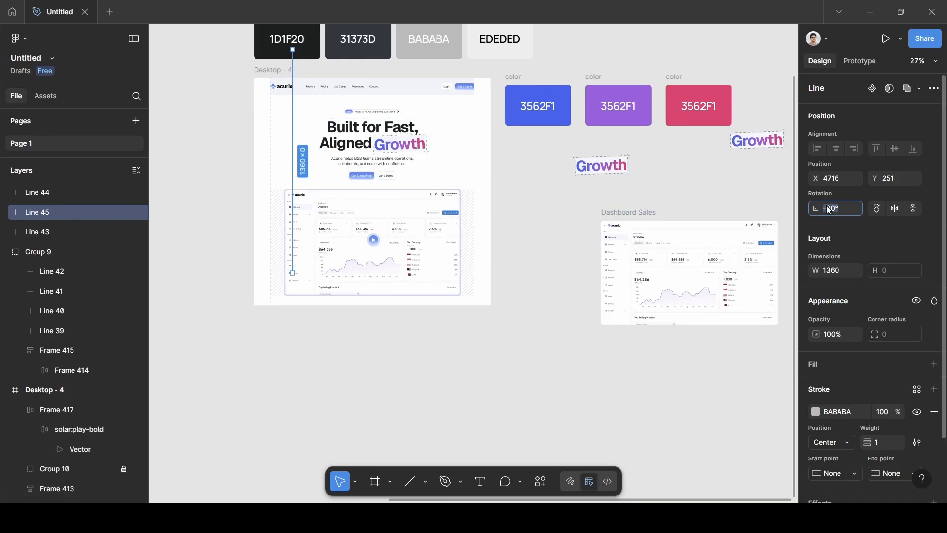
type("0")
- Move the horizontal dashed line just below the header, with its right end on Desktop - 4's right edge
scroll(322, 218, "up", 3)
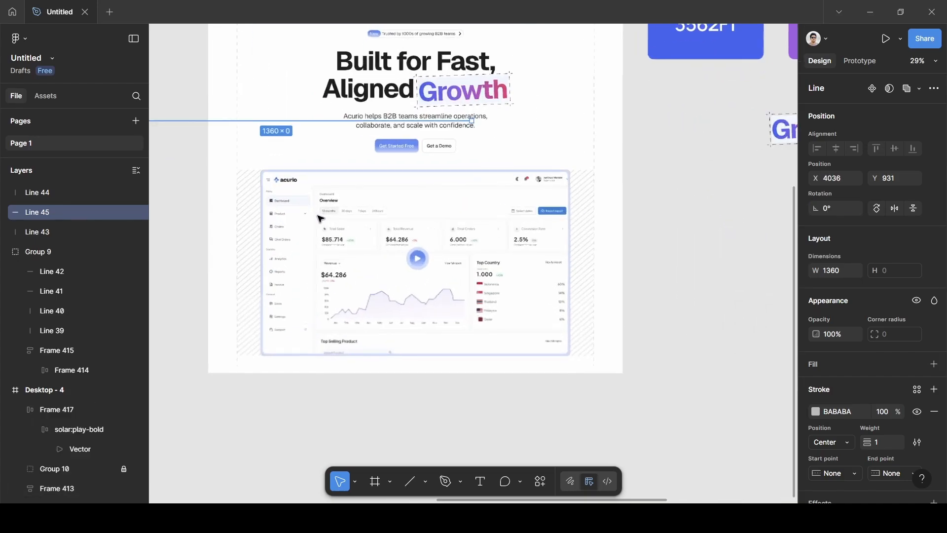
scroll(322, 218, "up", 2)
scroll(330, 237, "up", 3)
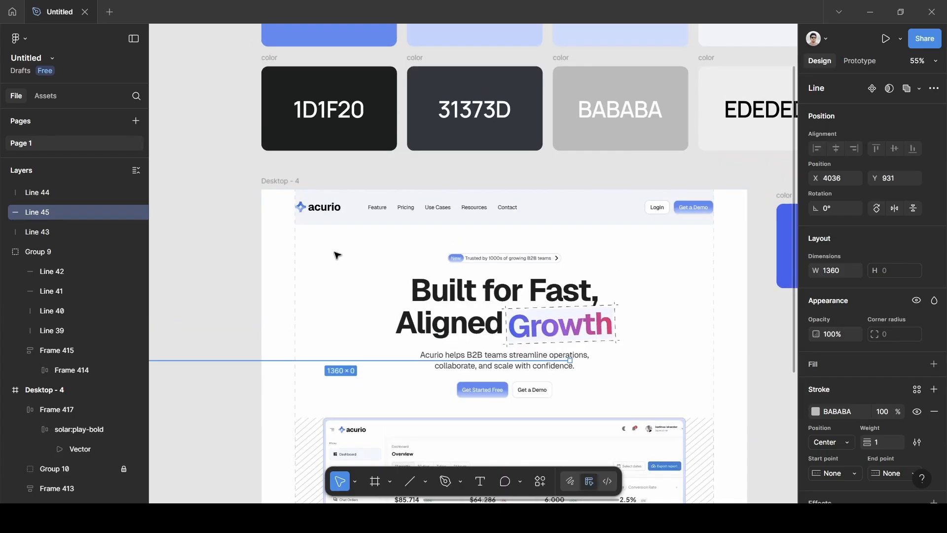
left_click_drag(356, 346, 500, 229)
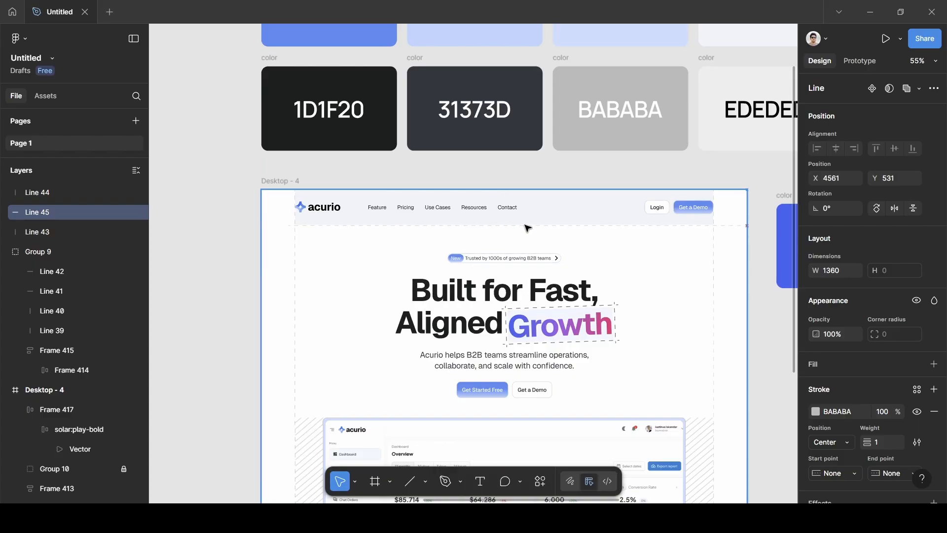
- Shift the horizontal dashed line to Y 529 so it sits flush with the header background's lower edge
scroll(449, 249, "up", 5)
scroll(345, 257, "left", 3)
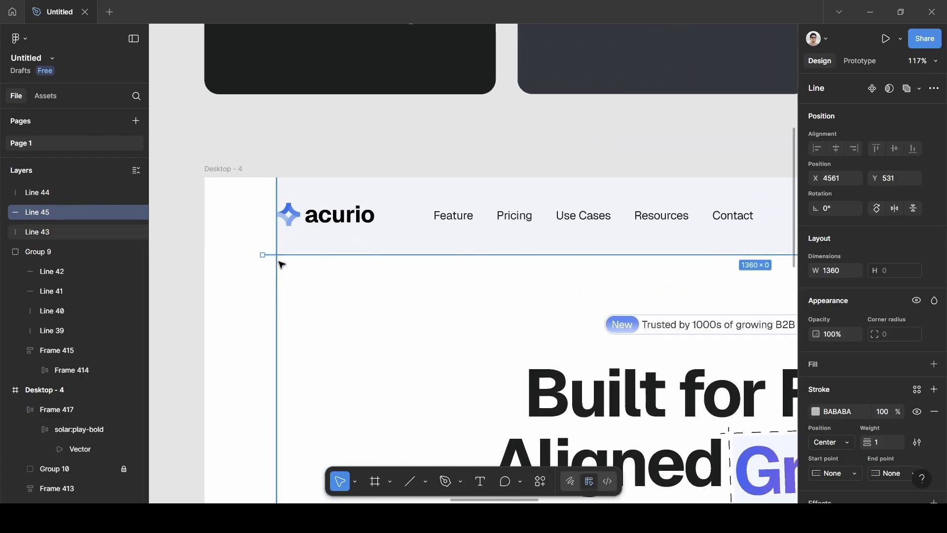
scroll(349, 291, "right", 10)
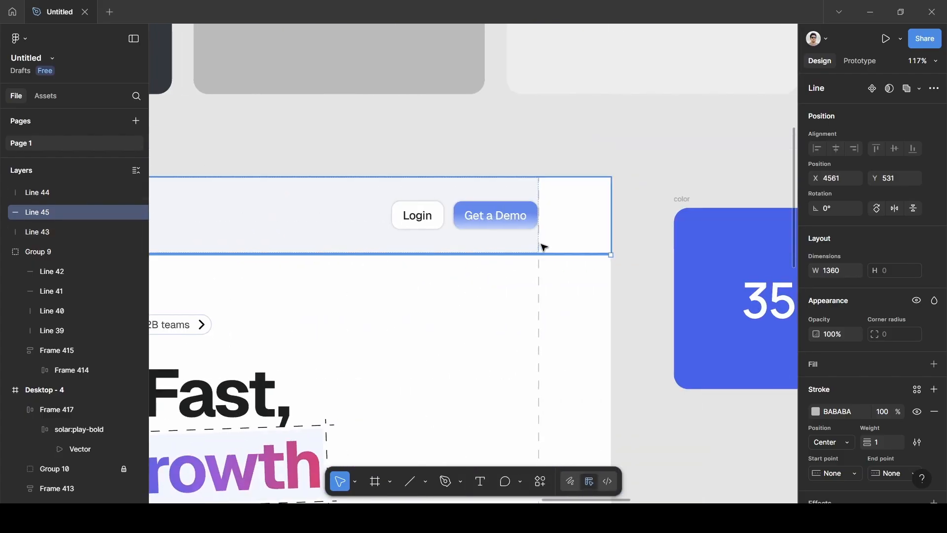
scroll(543, 253, "up", 8)
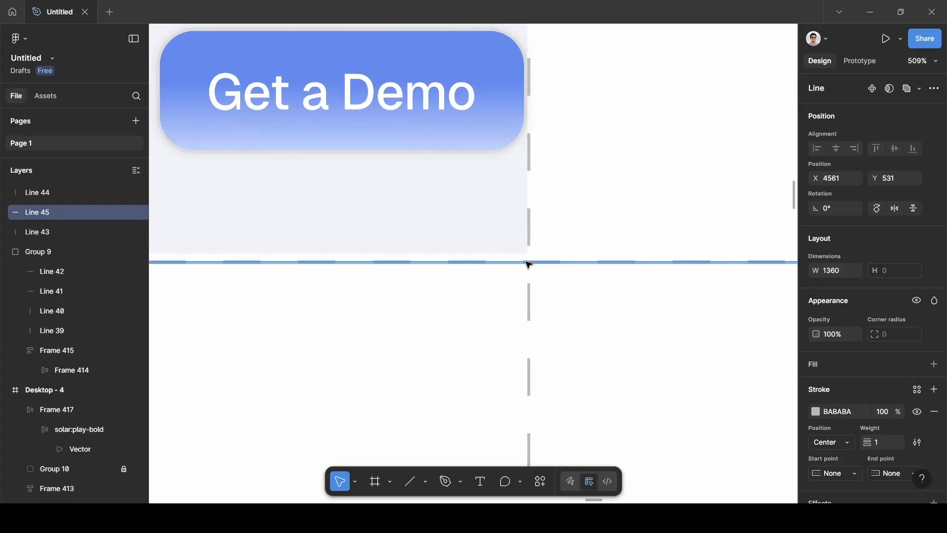
left_click_drag(528, 264, 529, 259)
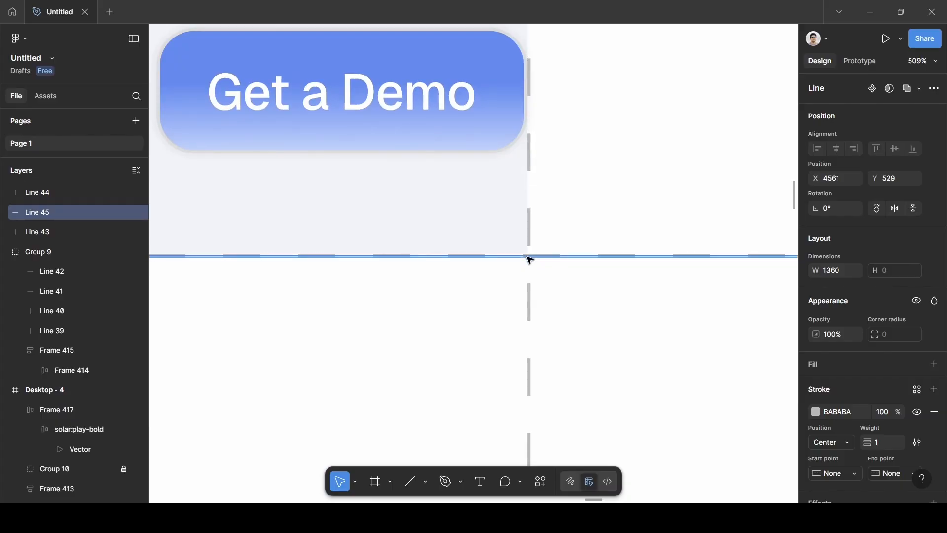
scroll(529, 259, "up", 10)
scroll(522, 291, "down", 1)
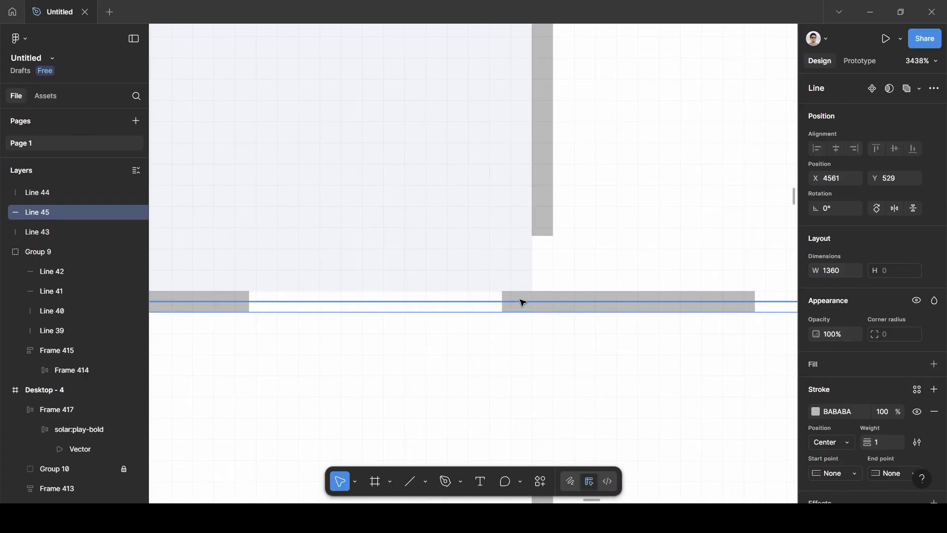
scroll(473, 325, "down", 10)
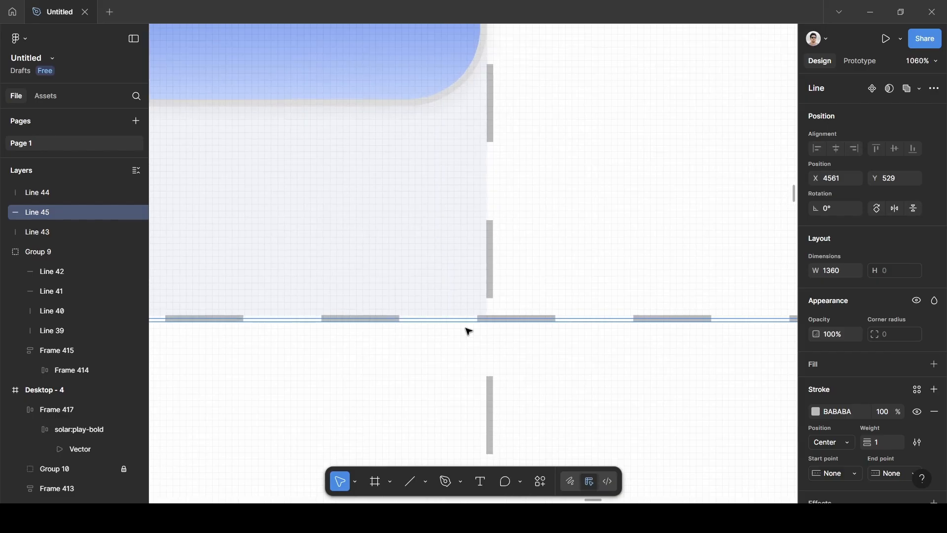
scroll(469, 333, "down", 3)
scroll(466, 330, "down", 4)
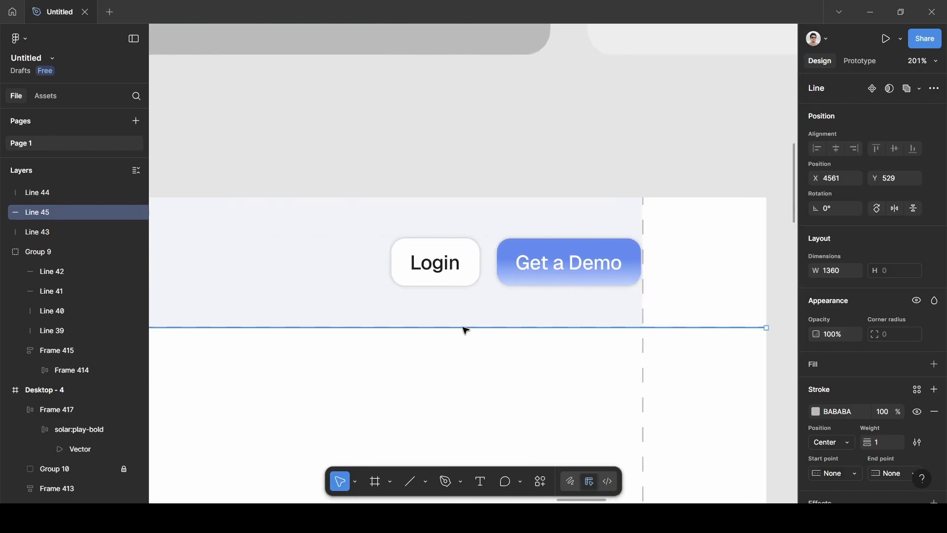
- Extend the horizontal dashed line below the header to Desktop - 4's left edge, making it 1440 wide from X 4481
scroll(367, 335, "left", 5)
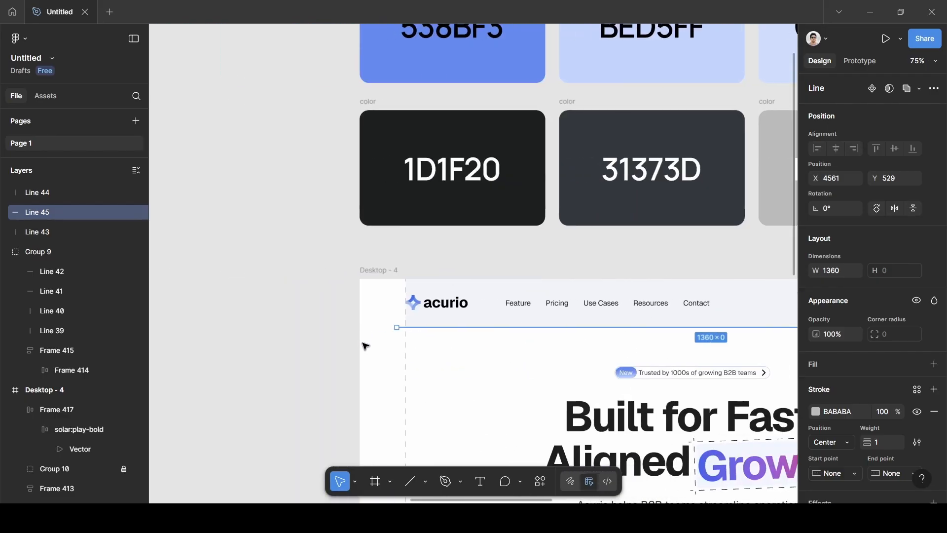
scroll(398, 341, "up", 4)
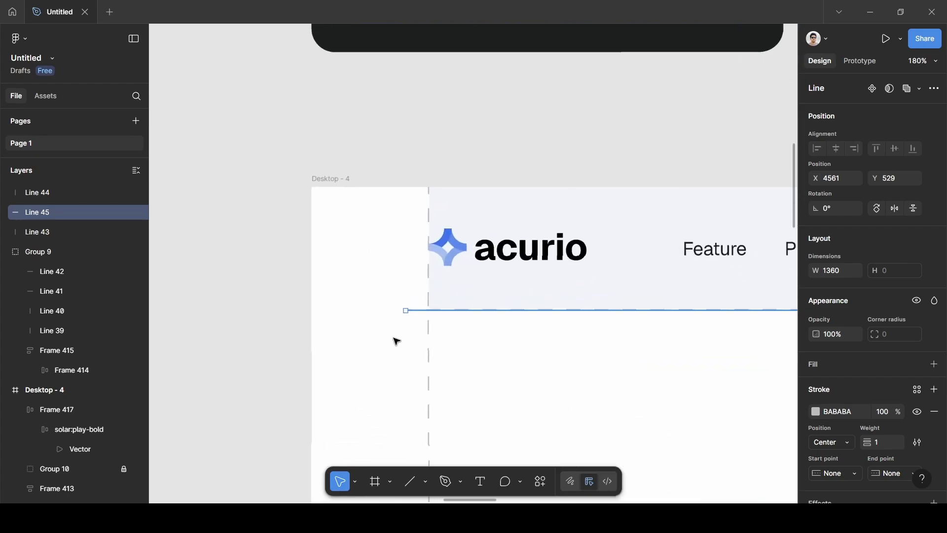
key("shift")
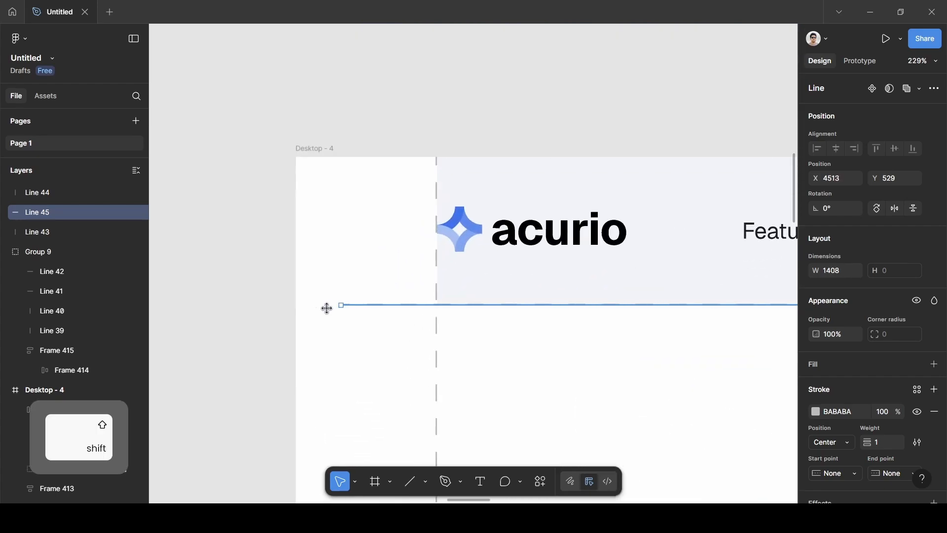
left_click_drag(303, 309, 298, 310)
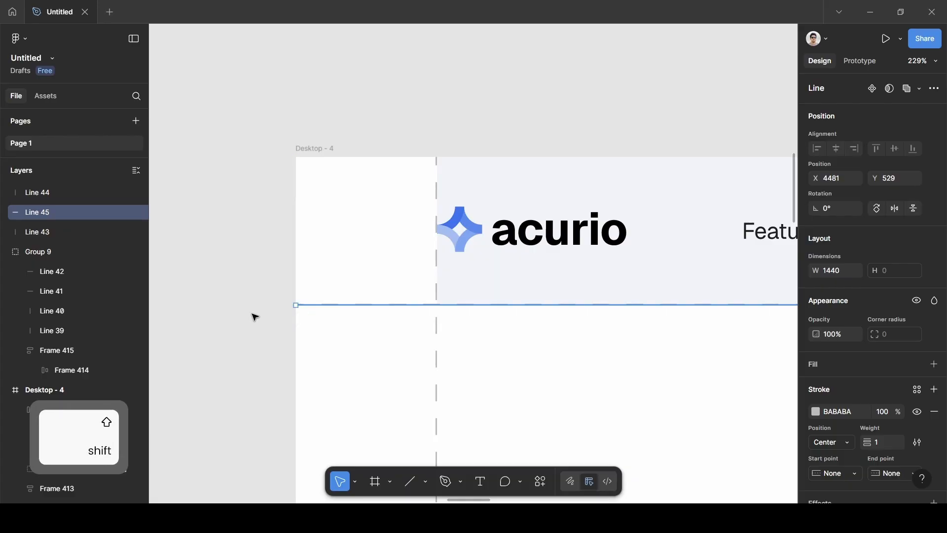
left_click(476, 116)
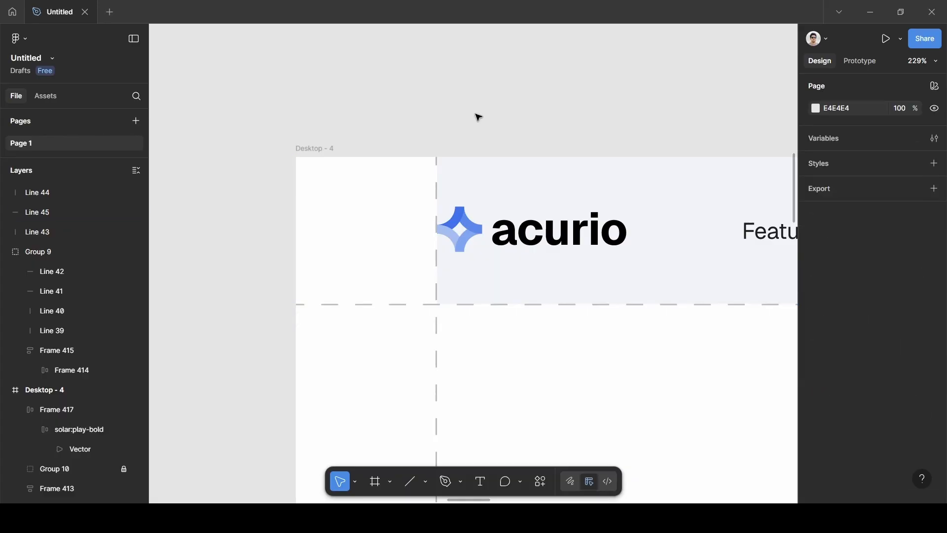
- Duplicate the dashed line below the header and place the copy near the dashboard image's top edge
scroll(476, 116, "down", 5)
scroll(477, 118, "down", 3)
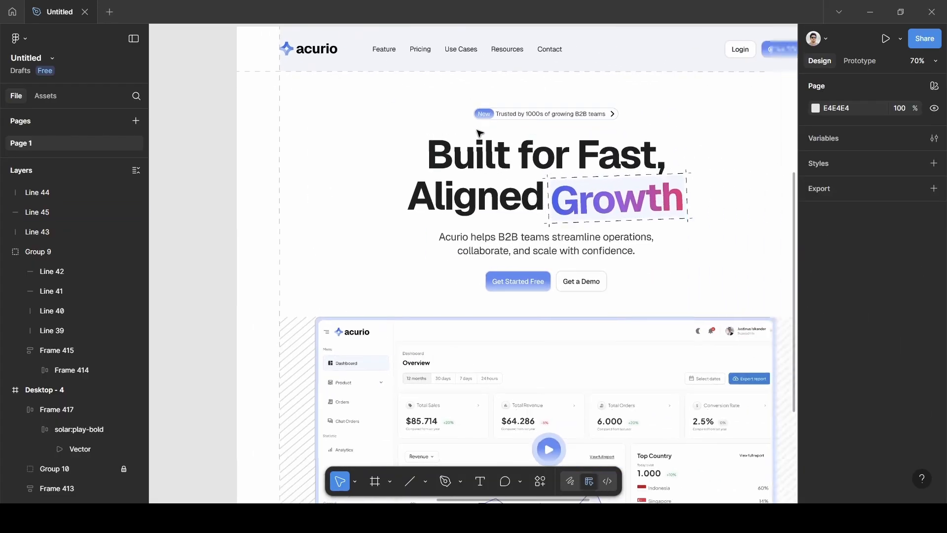
scroll(494, 98, "right", 3)
left_click(569, 74)
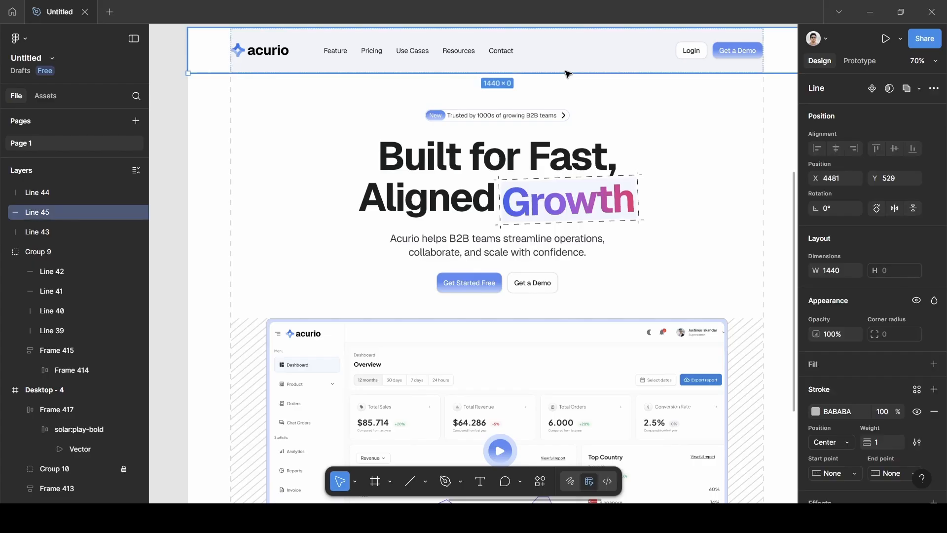
left_click_drag(567, 74, 571, 318)
- Shift the copied dashed line to Y 1100 so it sits flush with the dashboard image's top edge
scroll(615, 296, "up", 10)
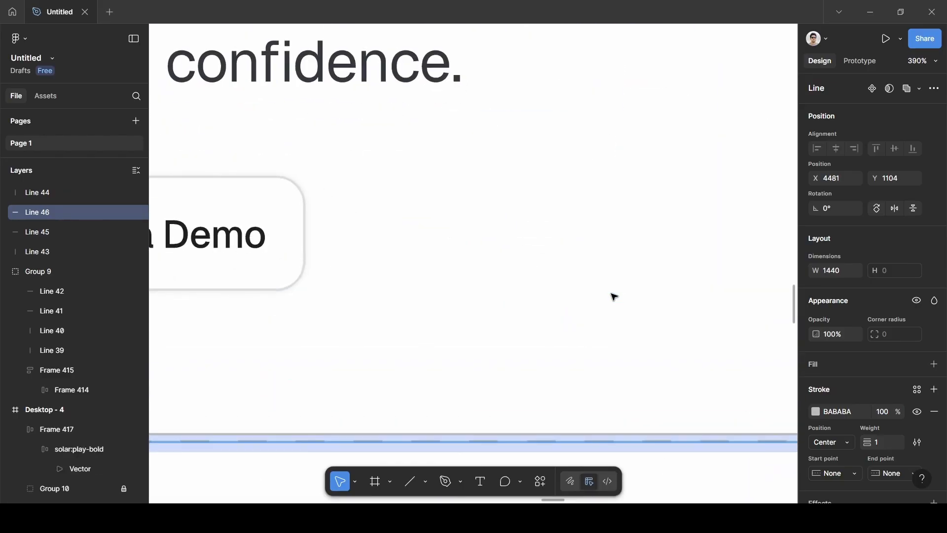
scroll(615, 296, "down", 5)
left_click_drag(597, 152, 594, 145)
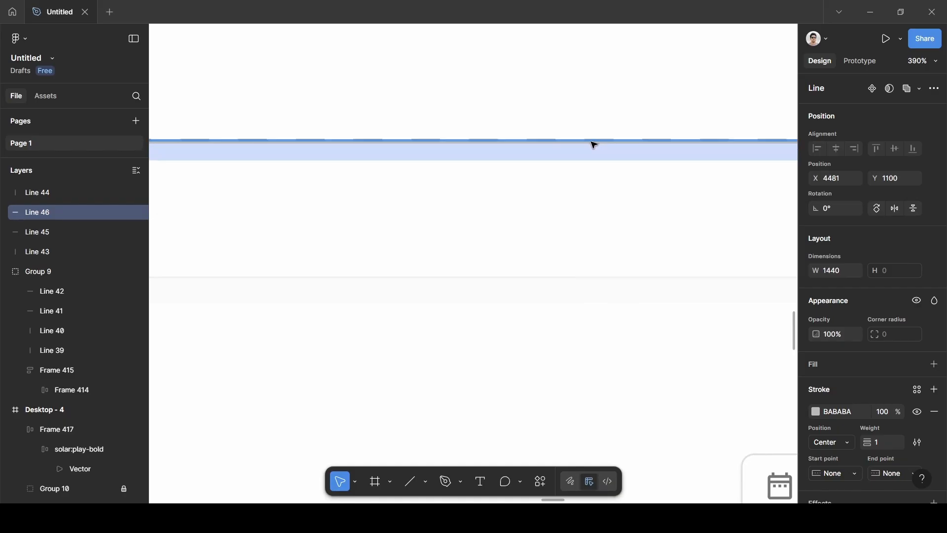
scroll(593, 144, "down", 6)
scroll(593, 144, "right", 5)
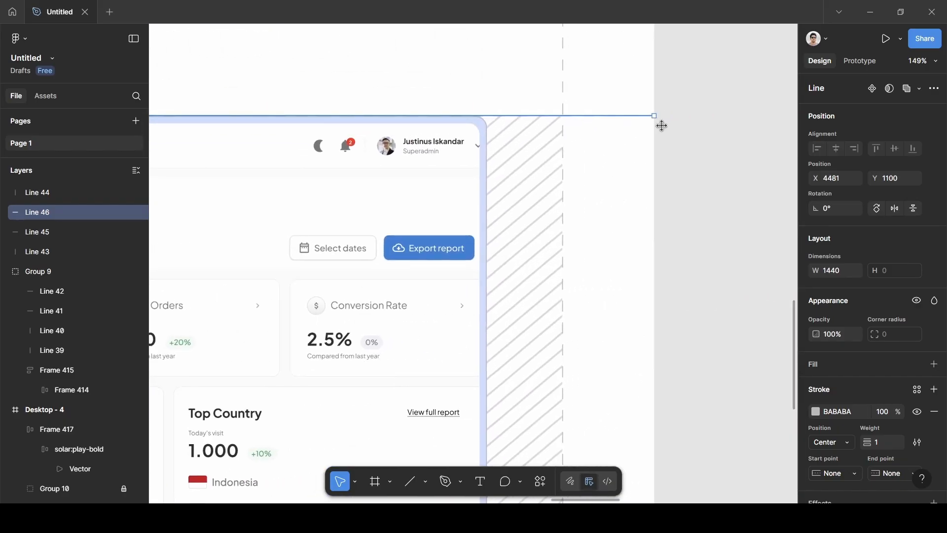
left_click(681, 114)
- Duplicate the dashed line above the dashboard image and place the copy near the image's bottom edge
scroll(687, 122, "down", 2)
scroll(687, 122, "down", 2)
scroll(527, 150, "left", 4)
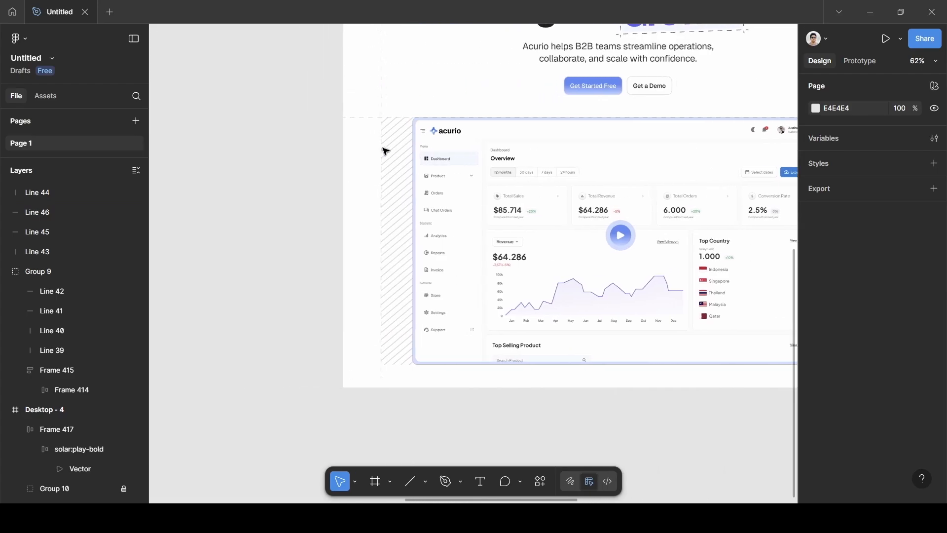
scroll(384, 150, "up", 4)
scroll(383, 150, "down", 4)
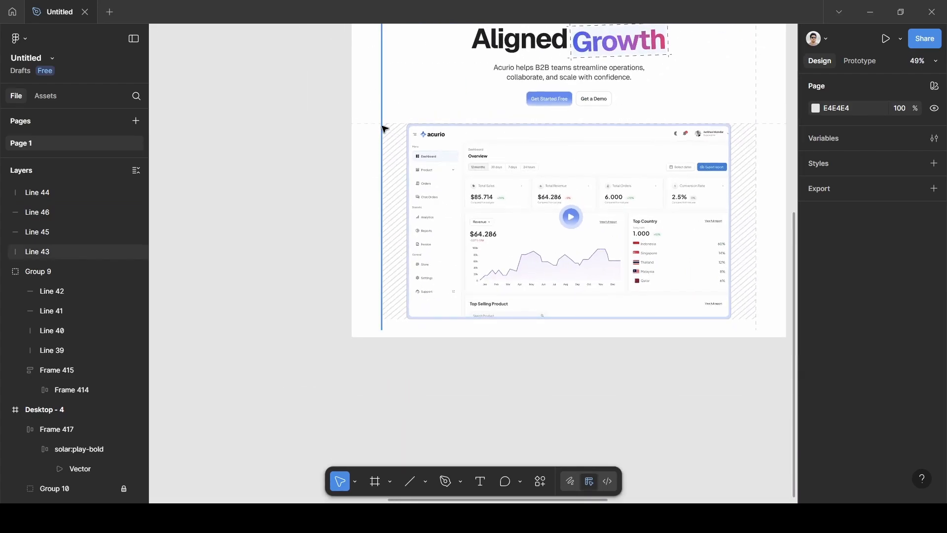
left_click(379, 124)
key("alt")
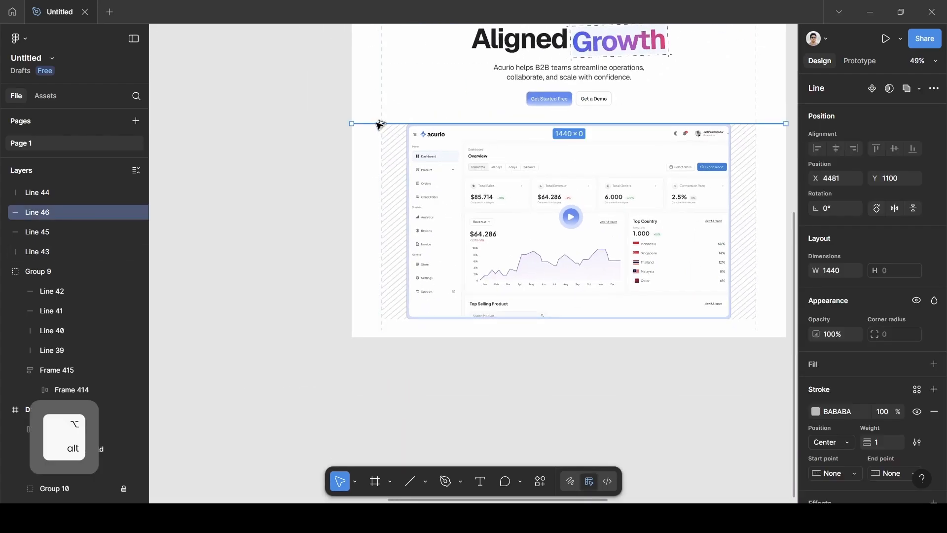
left_click_drag(395, 123, 380, 322)
left_click(388, 368)
- Align the lower dashed line with the dashboard image's bottom edge and Desktop - 4's sides, at X 4481, Y 1749
scroll(387, 368, "up", 15)
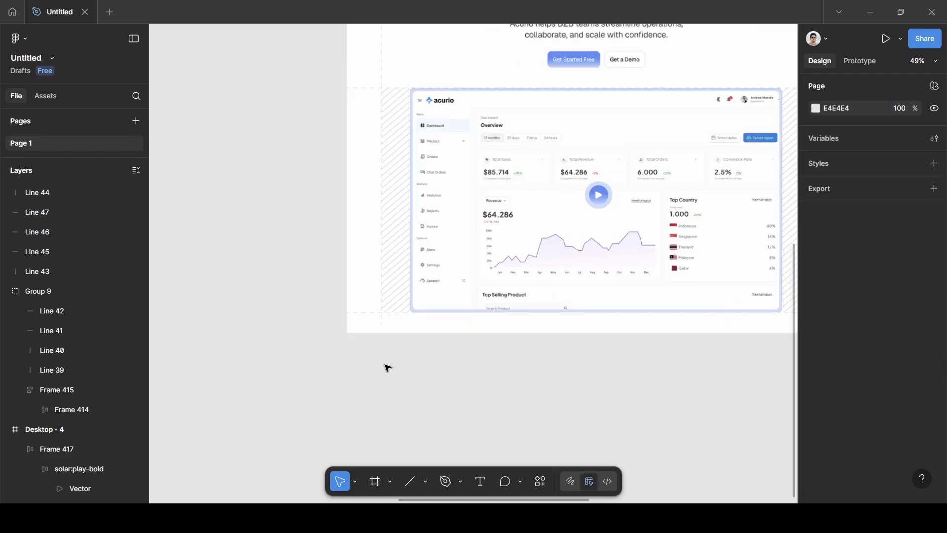
scroll(387, 367, "up", 4)
scroll(388, 368, "right", 6)
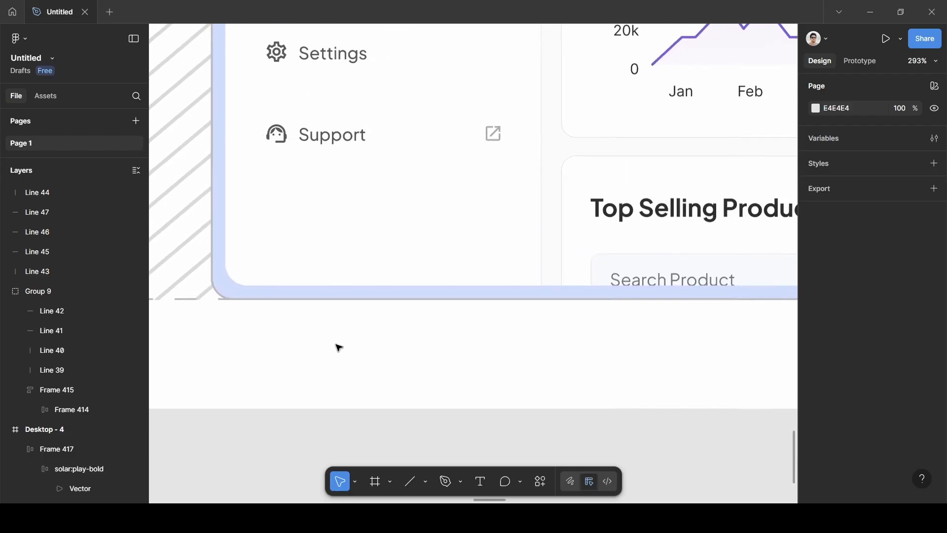
left_click_drag(196, 304, 199, 302)
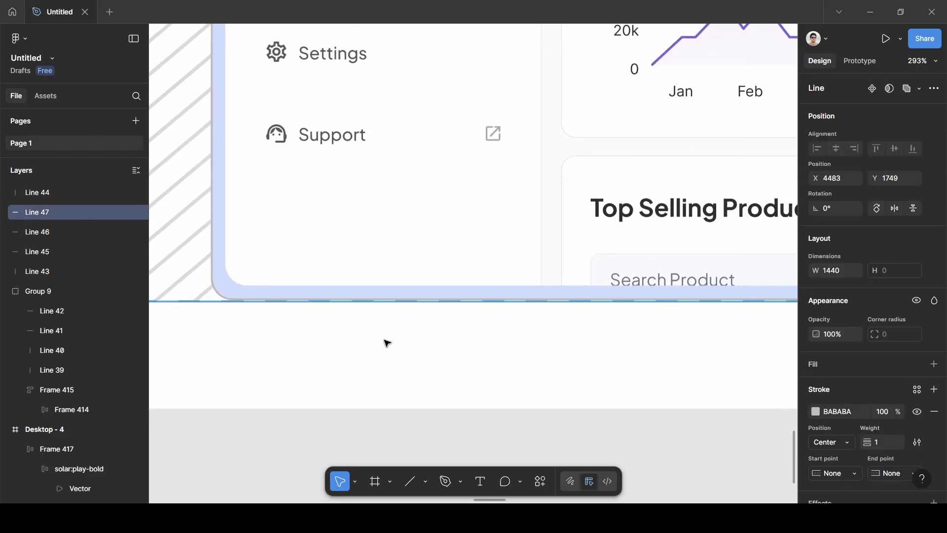
scroll(385, 340, "right", 15)
scroll(393, 345, "right", 15)
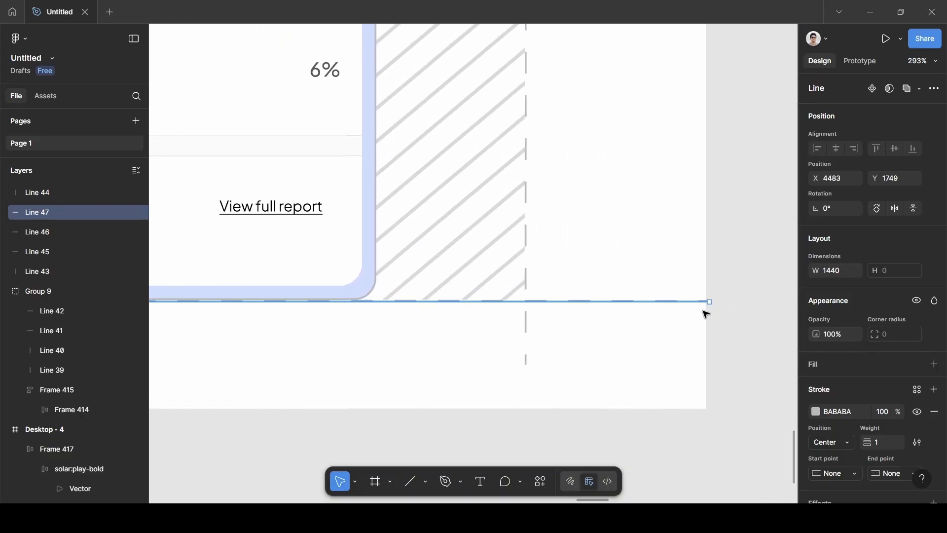
key("Left")
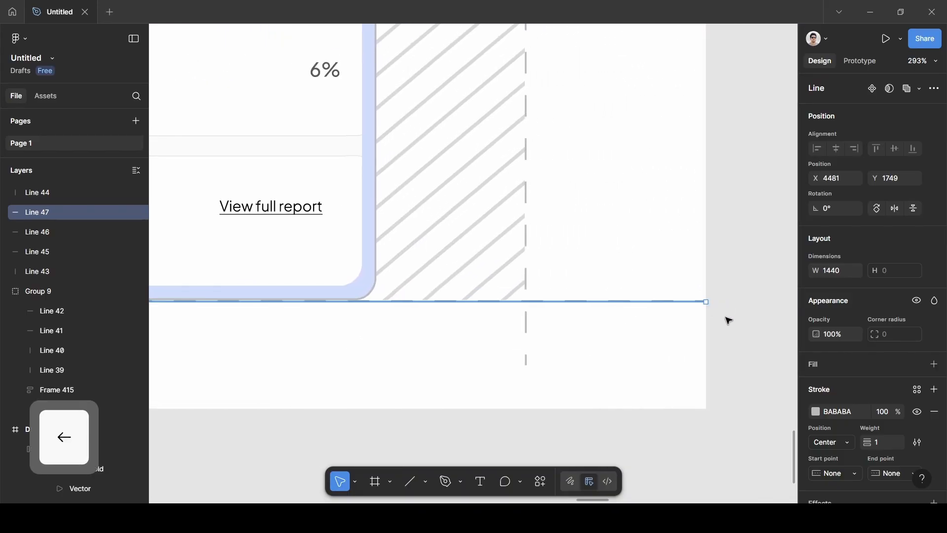
scroll(618, 319, "down", 10)
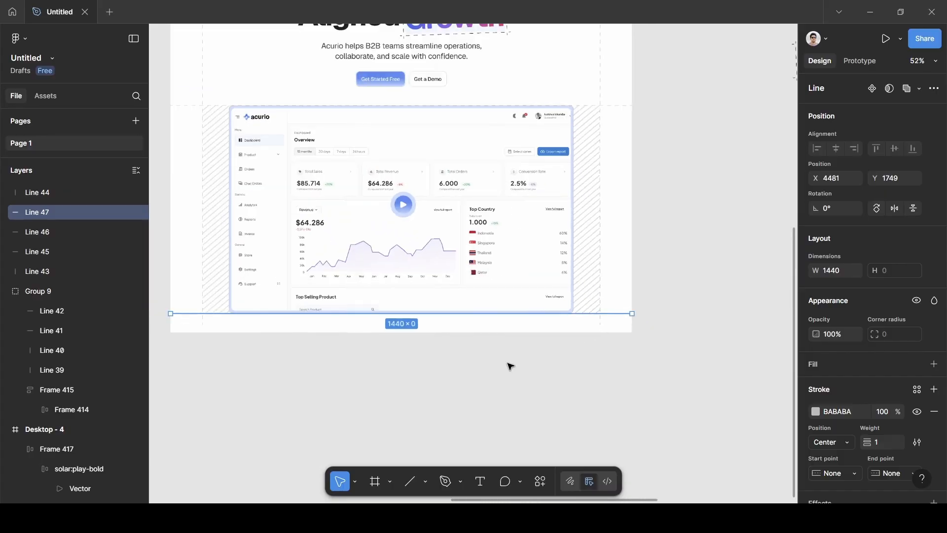
left_click(458, 373)
scroll(297, 406, "up", 5)
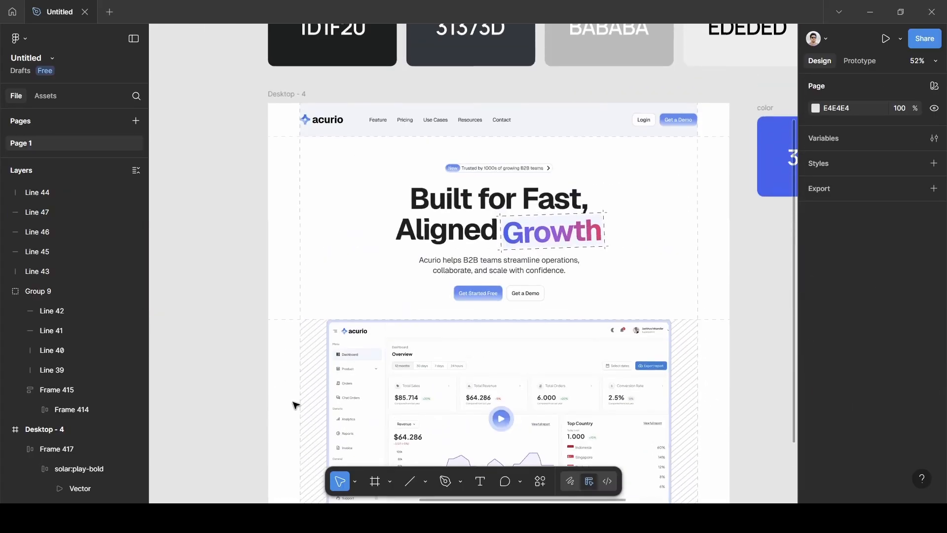
scroll(297, 406, "right", 3)
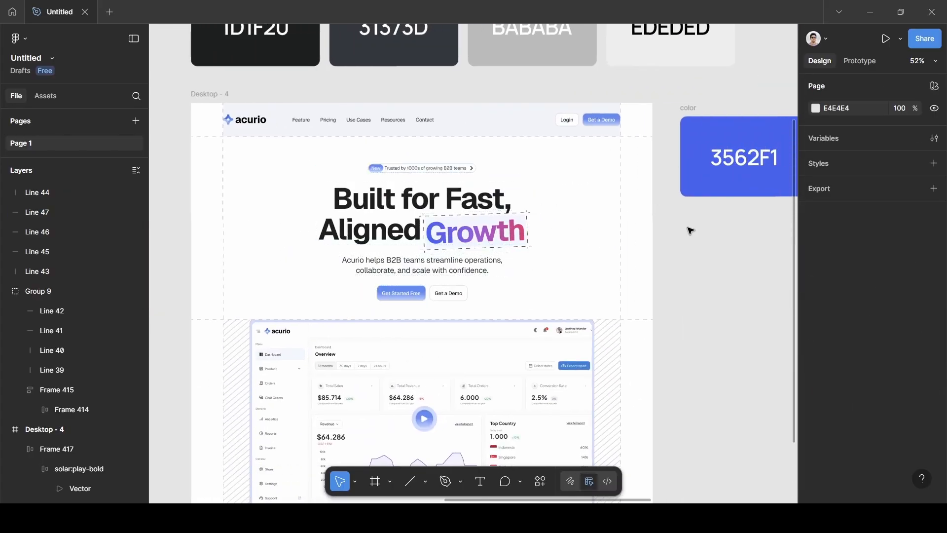
scroll(701, 324, "down", 3)
scroll(691, 323, "up", 6)
scroll(691, 324, "left", 2)
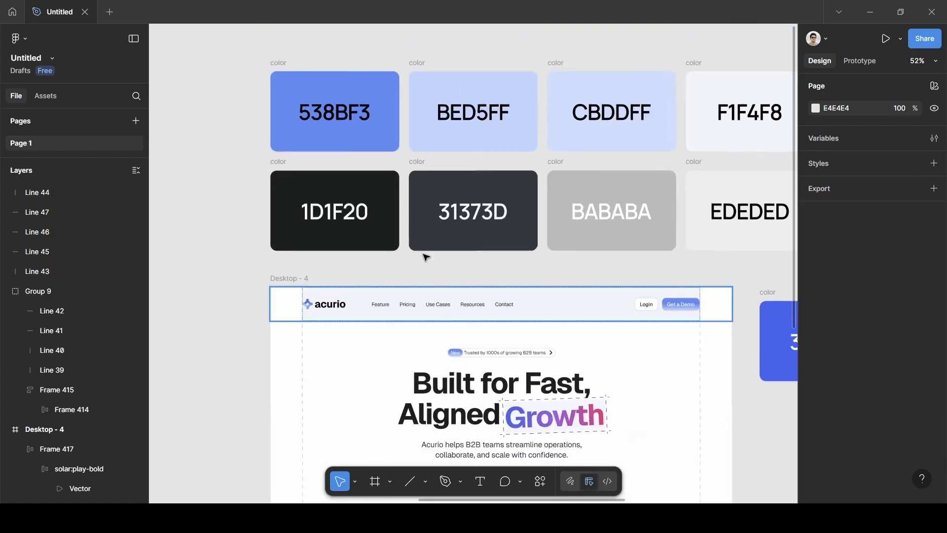
left_click(287, 325)
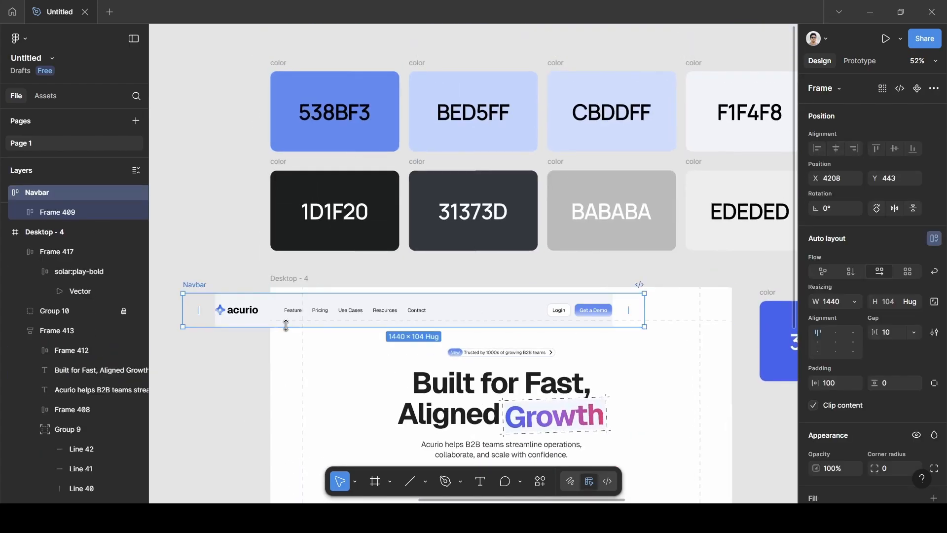
key("ctrl+z")
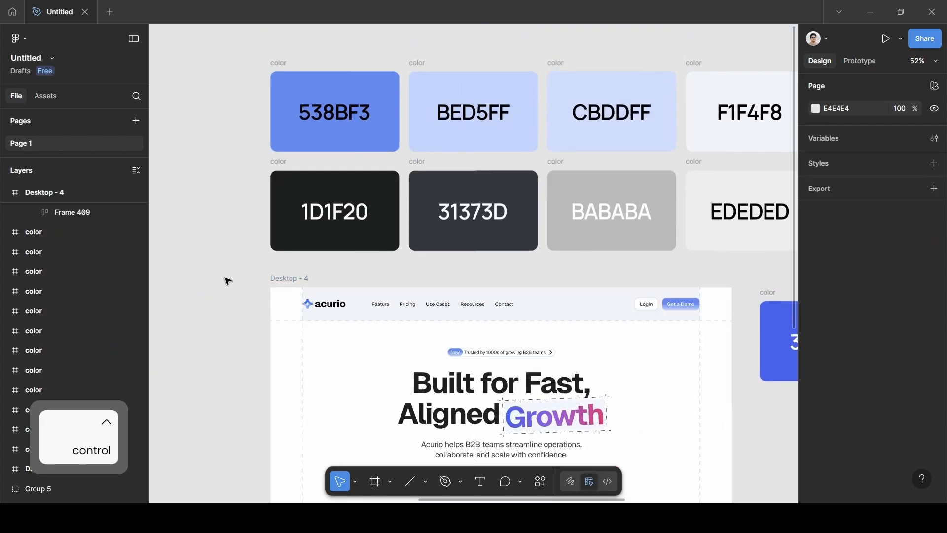
- Examine the small plus mark where the dashed guide lines cross beside the dashboard in the reference design
scroll(228, 281, "down", 7)
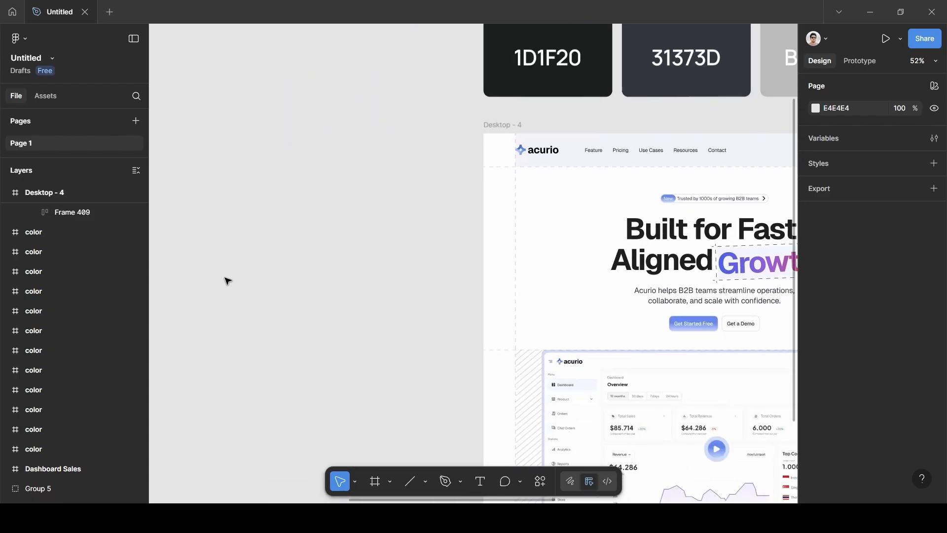
scroll(227, 281, "right", 5)
scroll(481, 148, "up", 10)
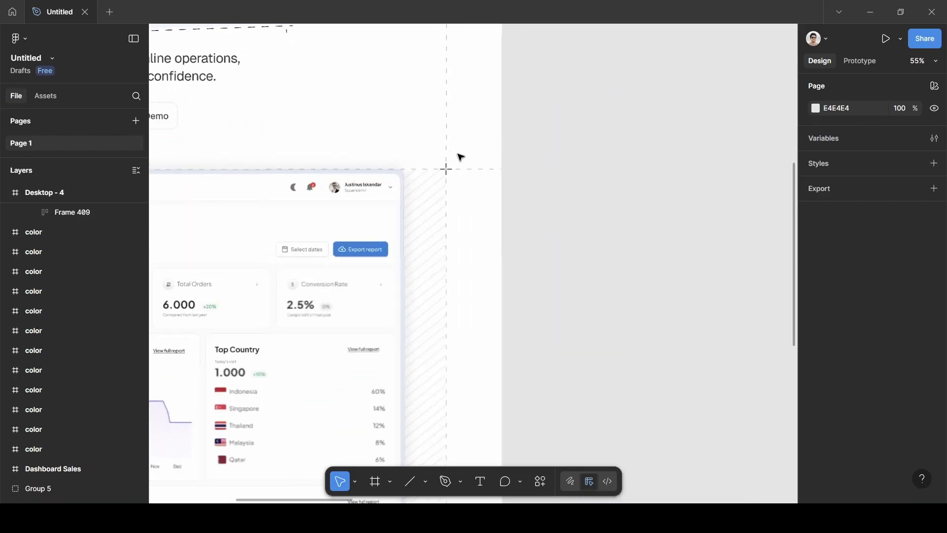
scroll(441, 201, "down", 10)
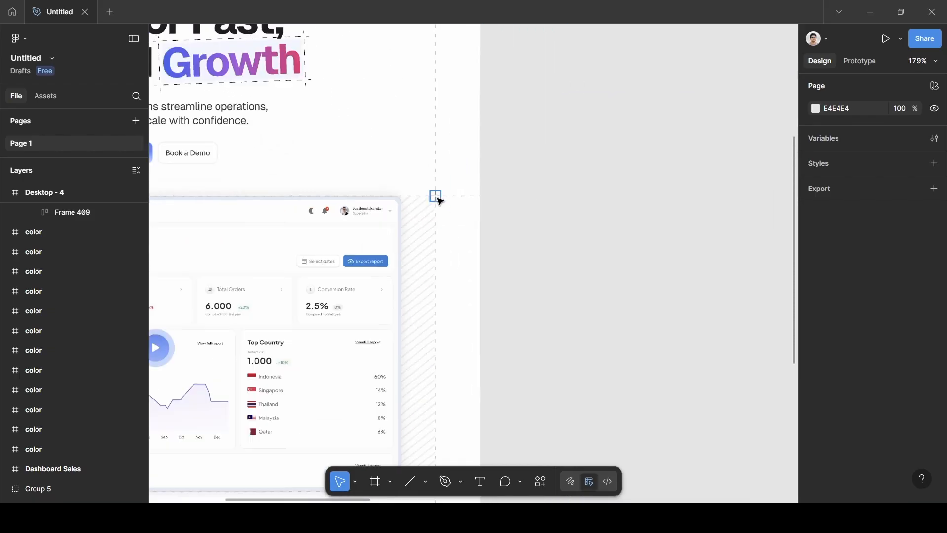
scroll(450, 209, "right", 2)
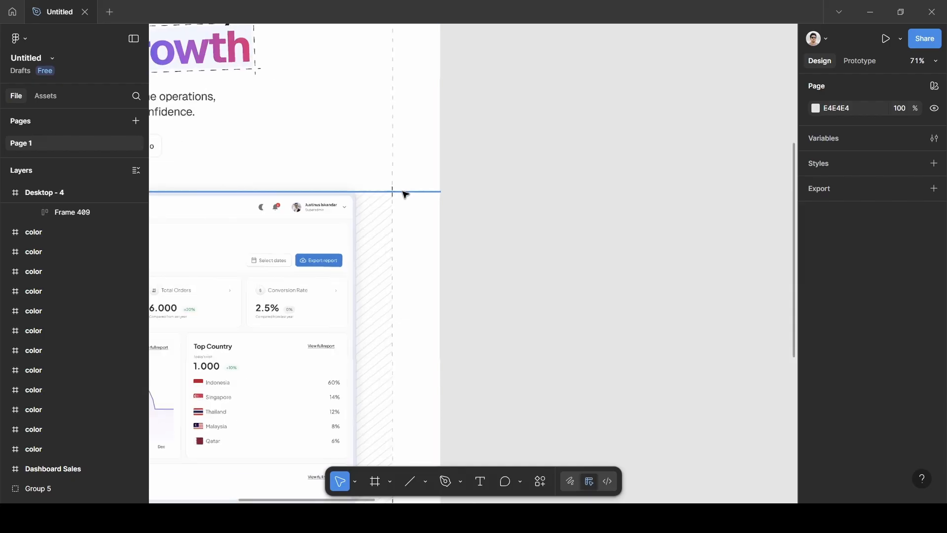
scroll(404, 193, "up", 5)
scroll(651, 245, "left", 2)
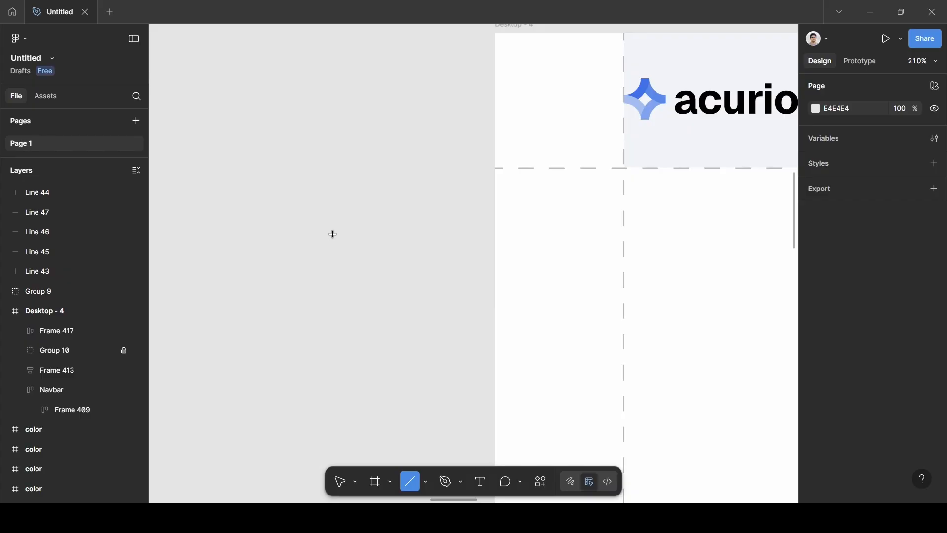
- Draw a short vertical line on the empty canvas beside Desktop - 4 and set its length to 8
key("l")
scroll(402, 182, "up", 8)
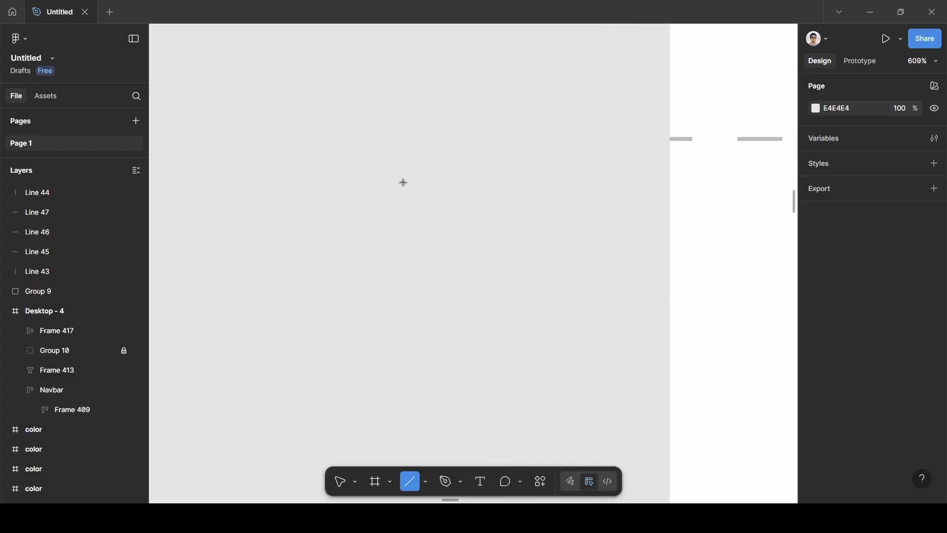
scroll(404, 183, "up", 6)
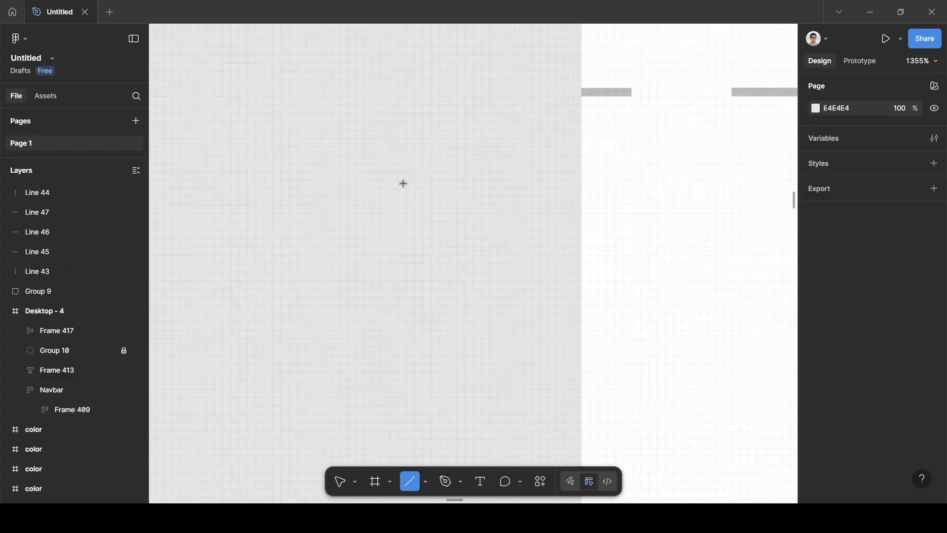
scroll(403, 183, "down", 2)
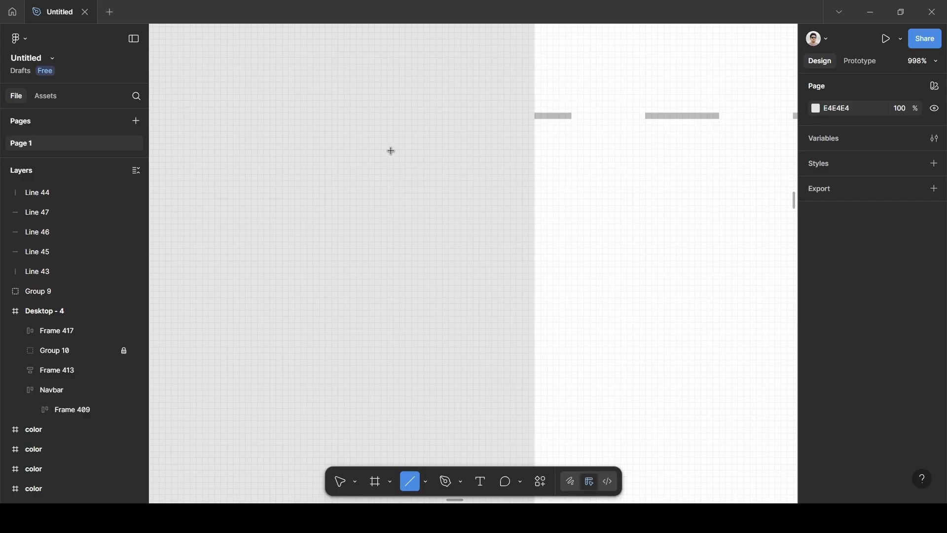
key("shift")
left_click_drag(392, 140, 392, 191)
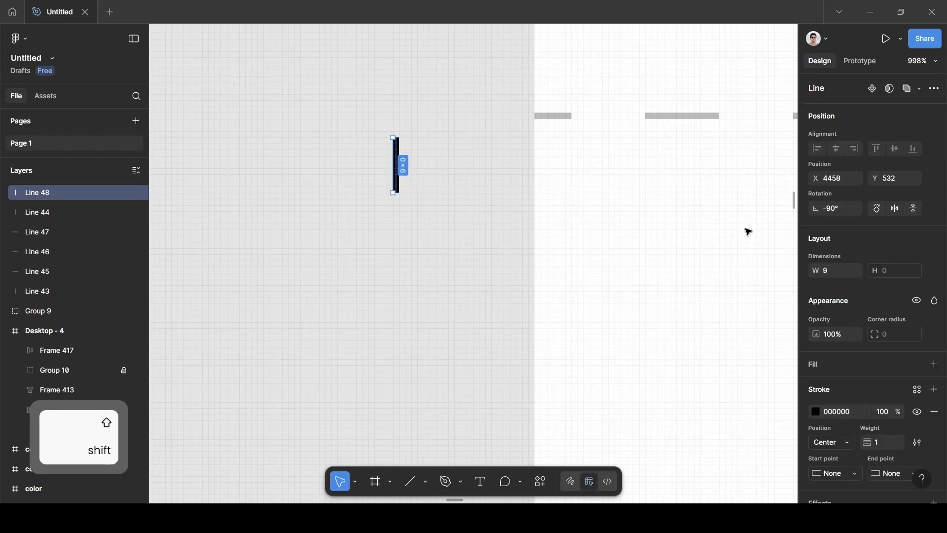
key("BackSpace")
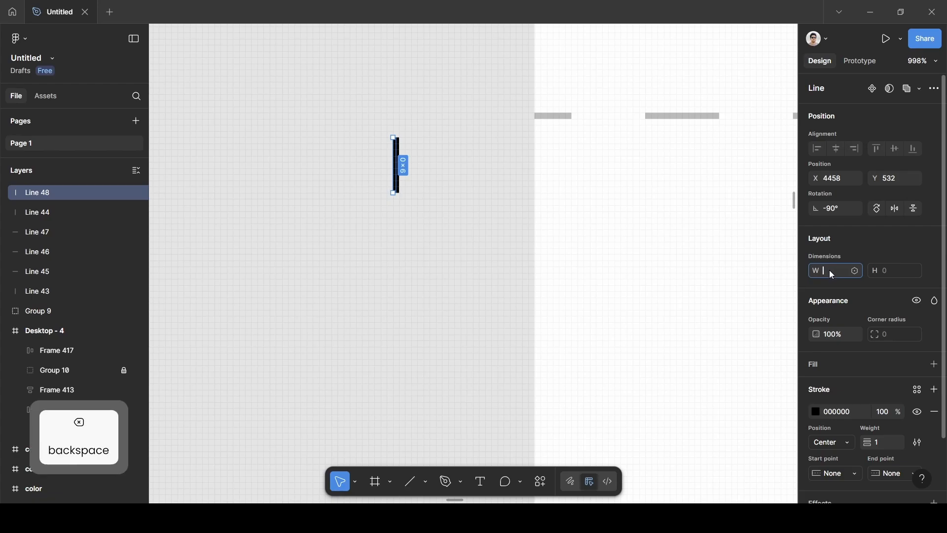
type("8")
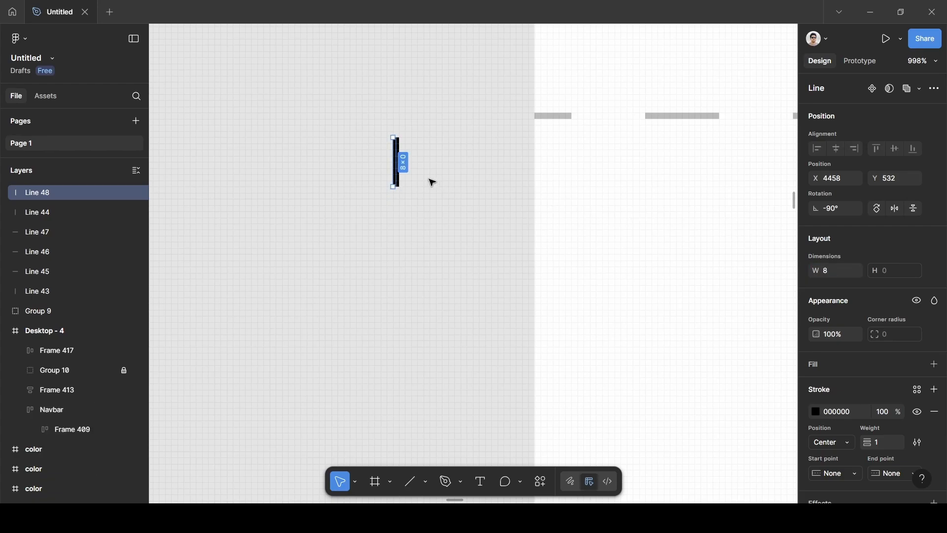
- Duplicate the short vertical line and place the copy directly below it, leaving a gap of 5 between them
scroll(417, 188, "up", 3)
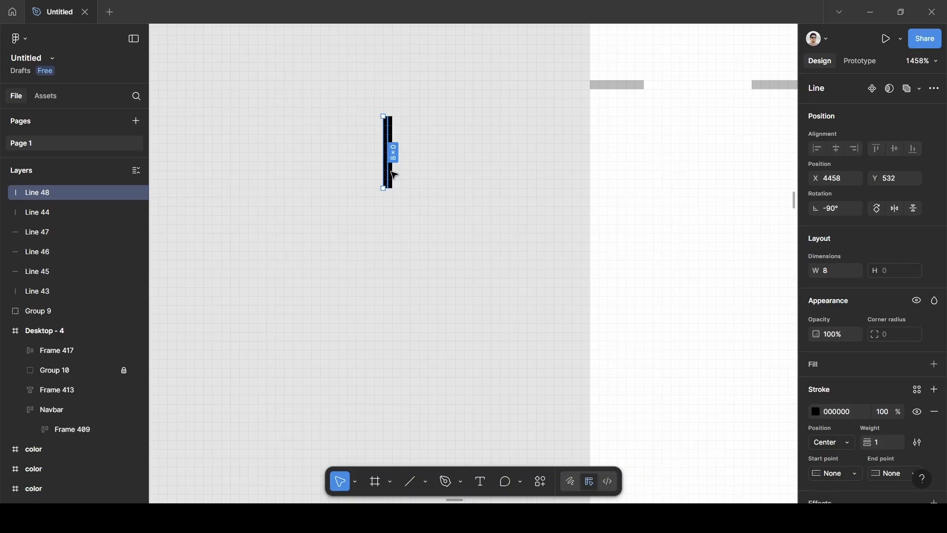
key("ctrl+d")
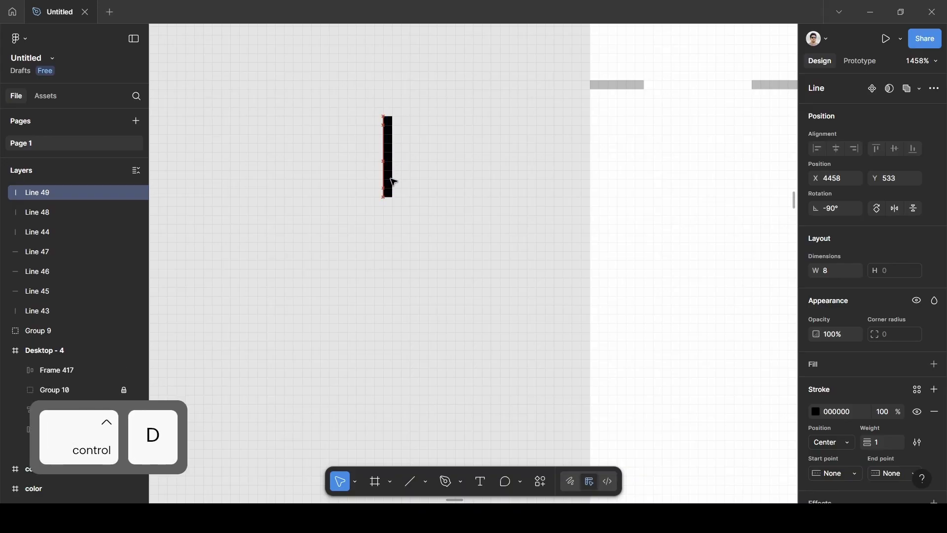
left_click_drag(394, 182, 394, 189)
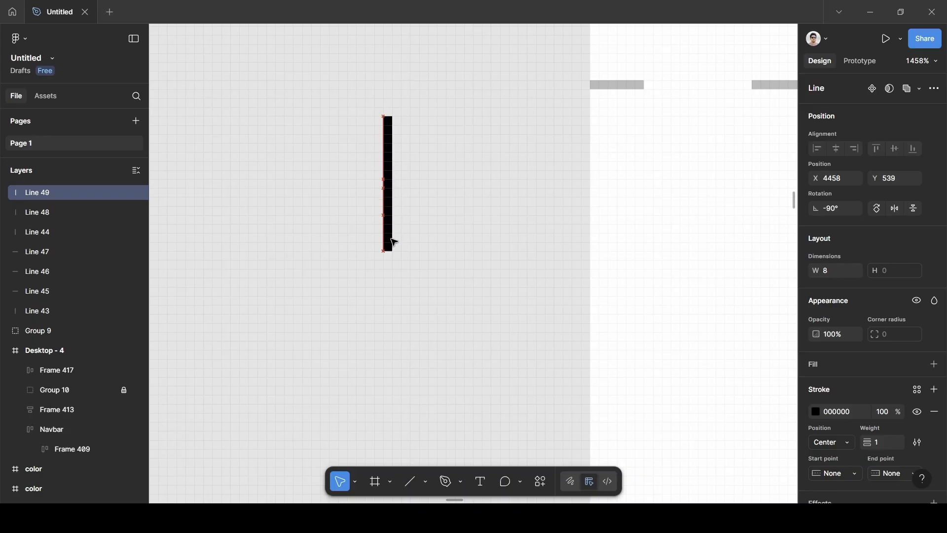
left_click(389, 283)
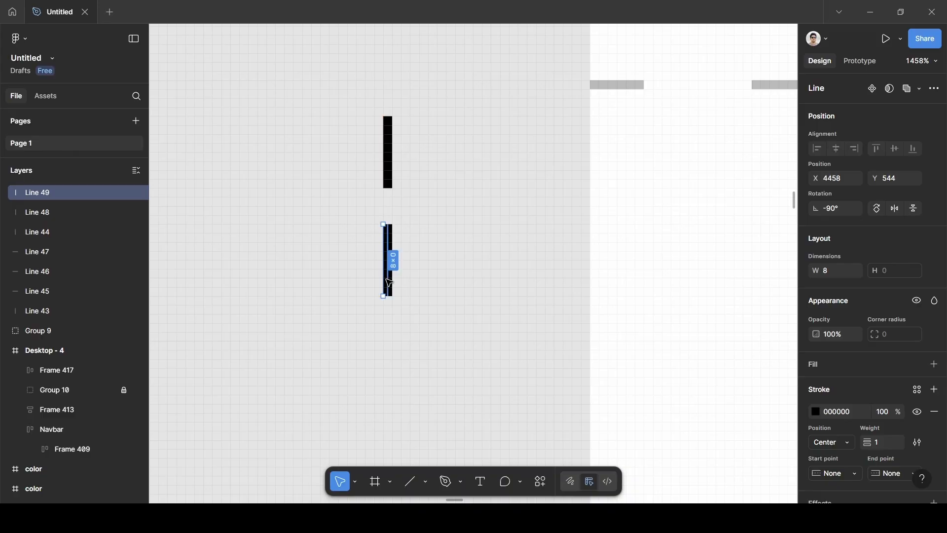
left_click_drag(392, 254, 393, 260)
key("alt")
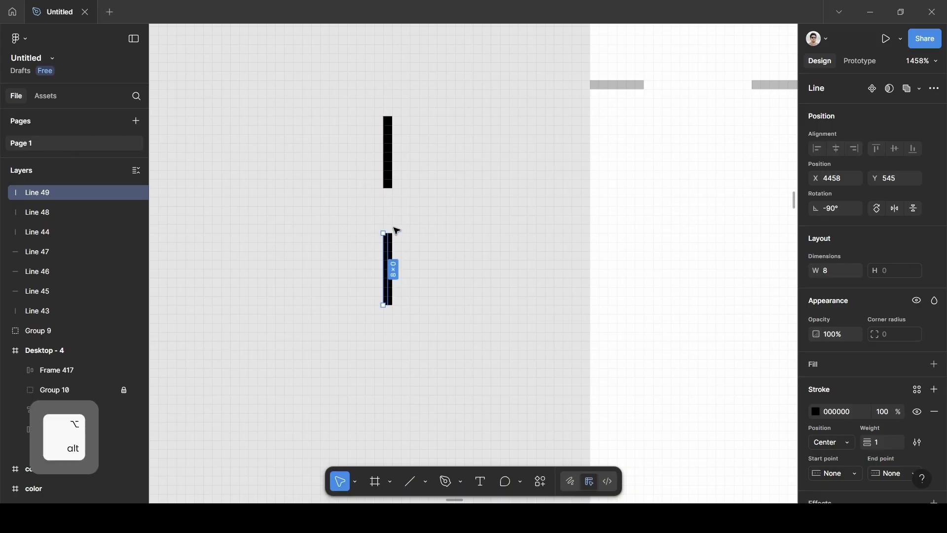
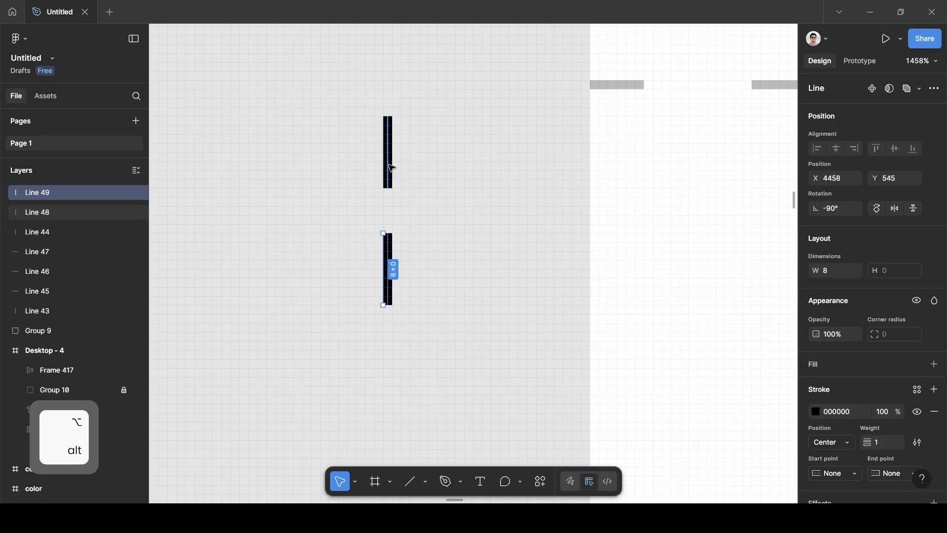
- Select both short vertical lines and group them
key("ctrl")
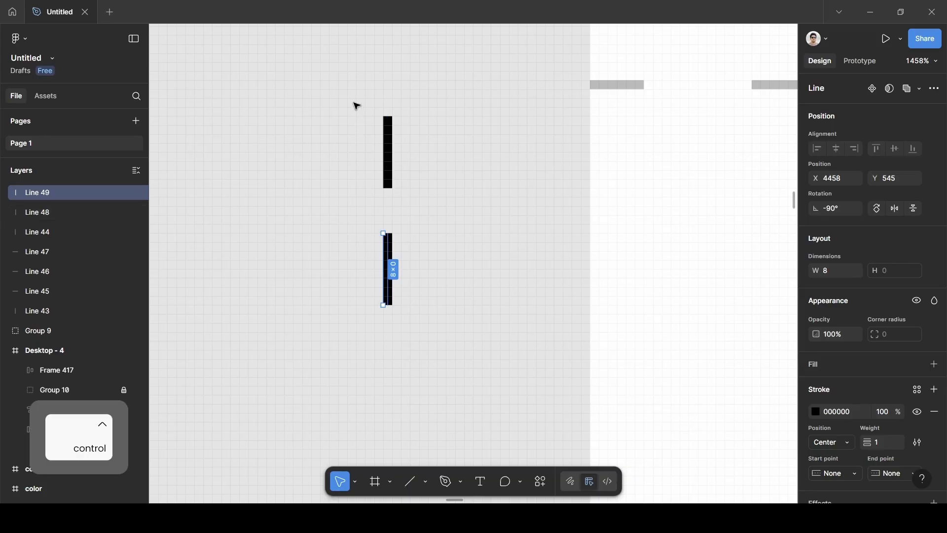
left_click_drag(355, 104, 474, 330)
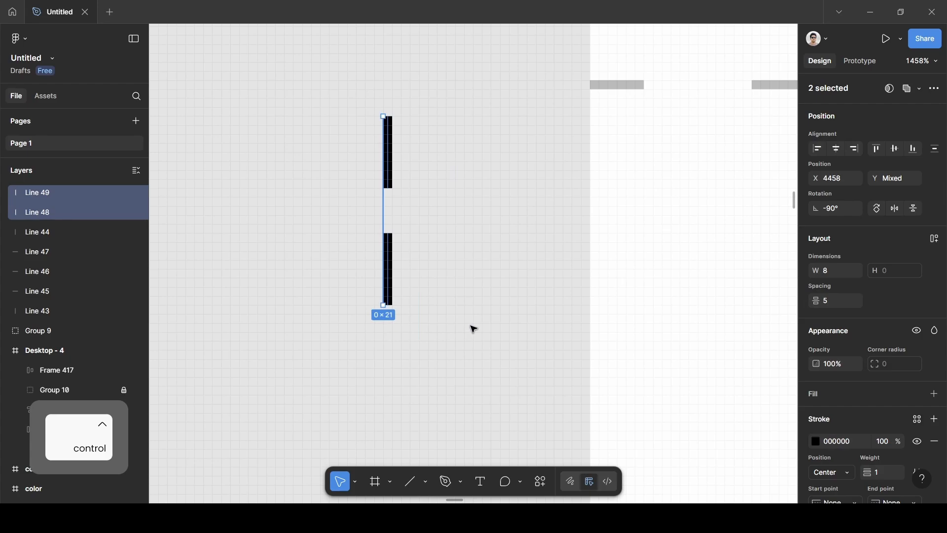
key("ctrl+g")
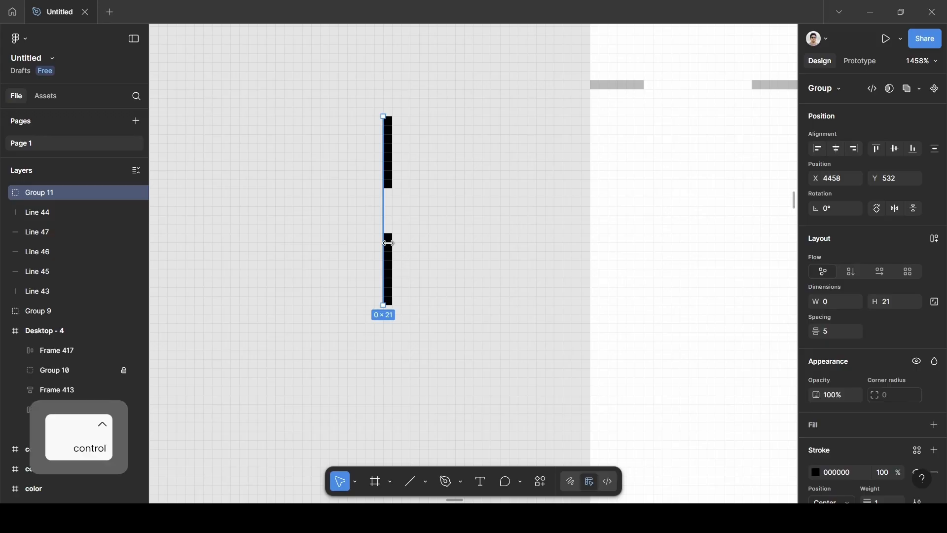
- Duplicate the two-line group, rotate the copy to 90°, and centre it on the original to form an open-centred plus mark
key("ctrl+d")
left_click_drag(394, 270, 428, 269)
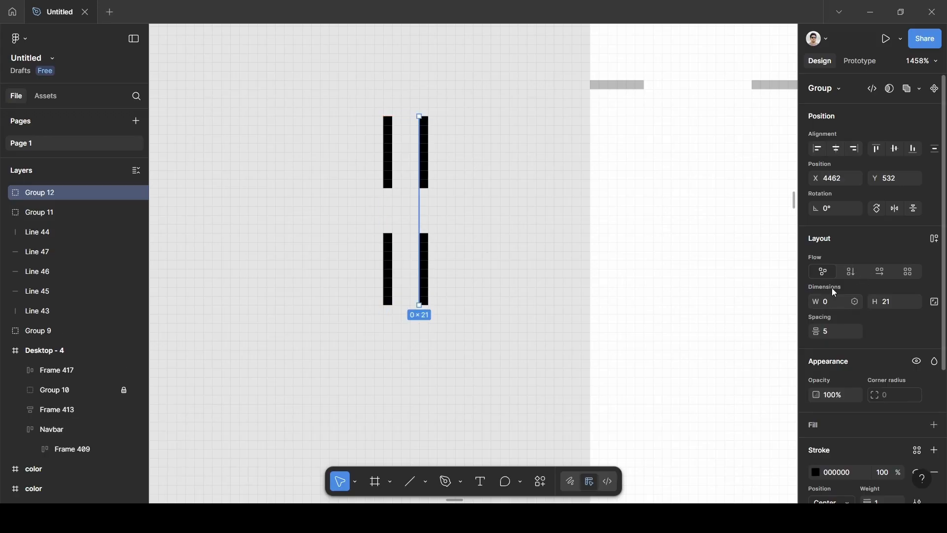
type("90")
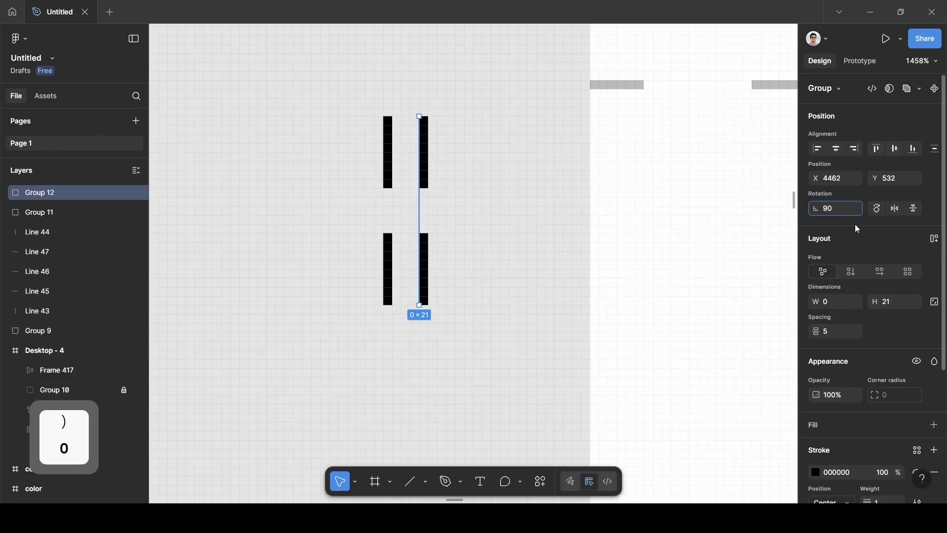
key("Return")
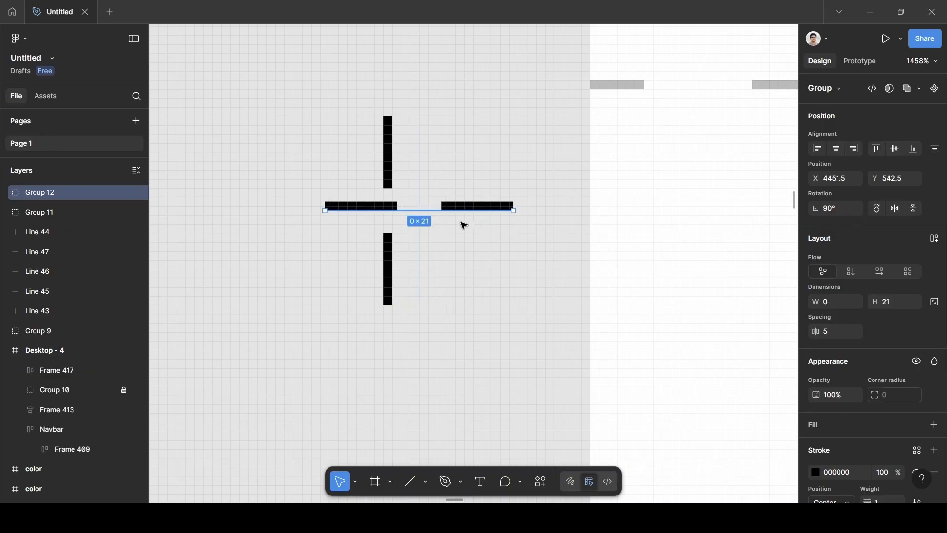
left_click_drag(465, 209, 441, 215)
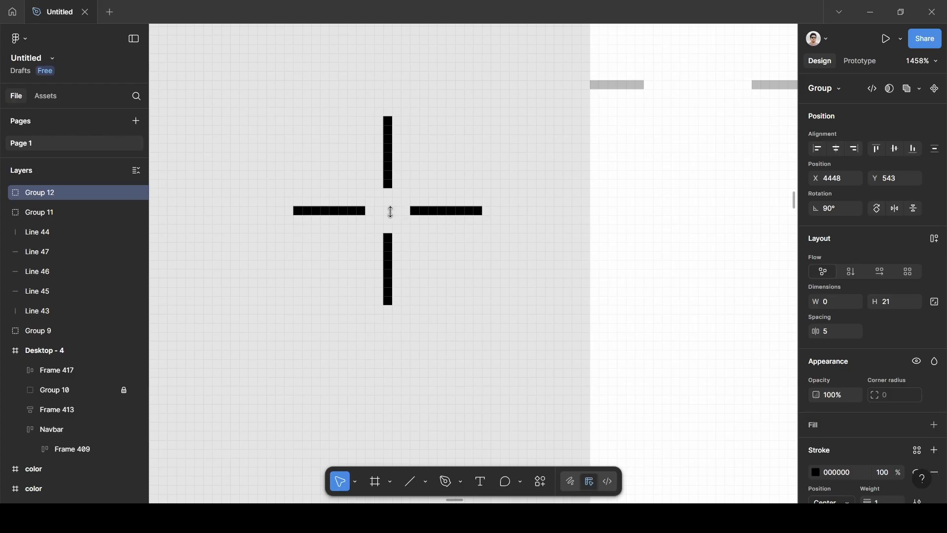
- Group the vertical and horizontal line pairs into a single plus mark
scroll(391, 212, "up", 3)
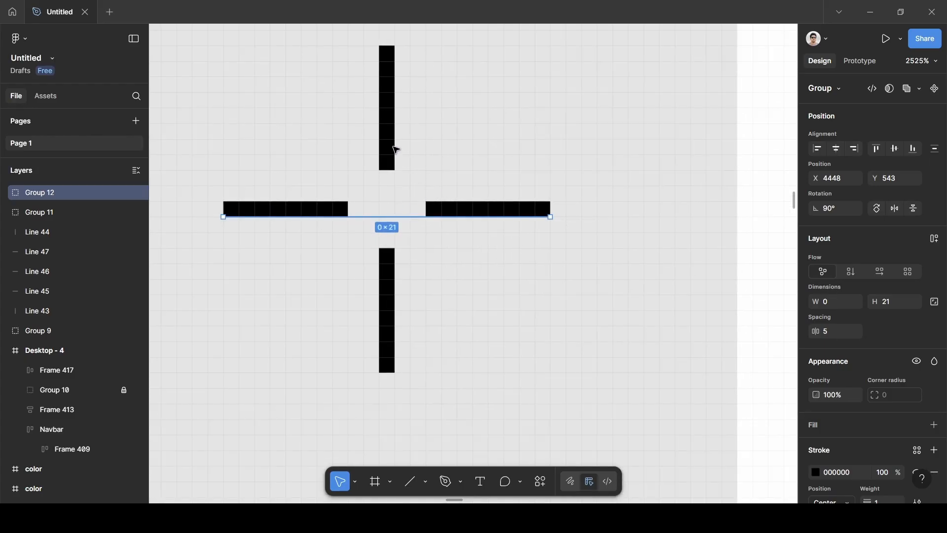
scroll(401, 213, "down", 5)
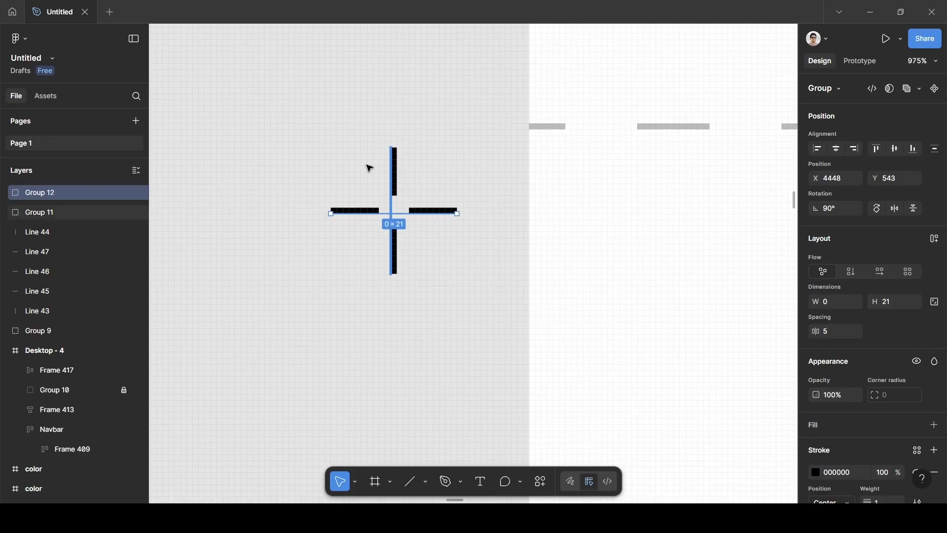
left_click(287, 114)
left_click_drag(266, 125, 479, 309)
key("ctrl")
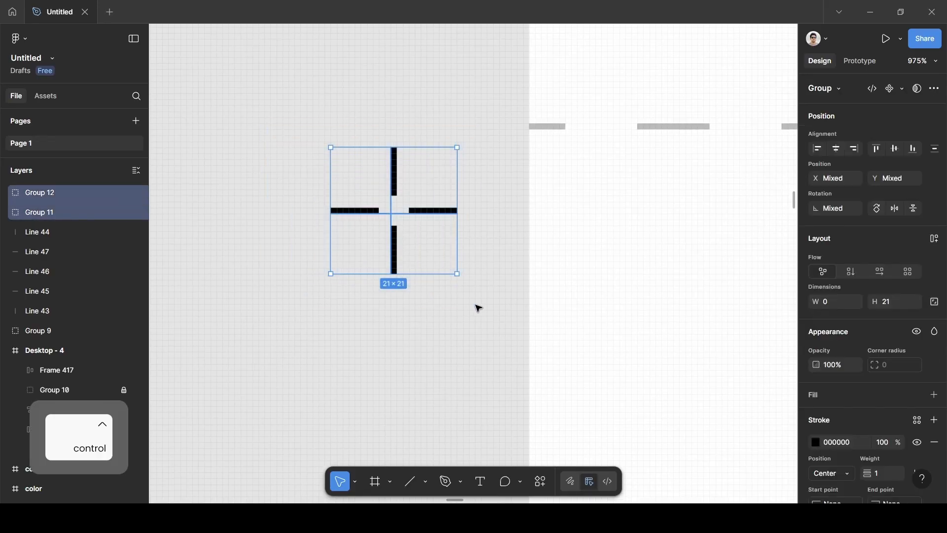
key("ctrl+g")
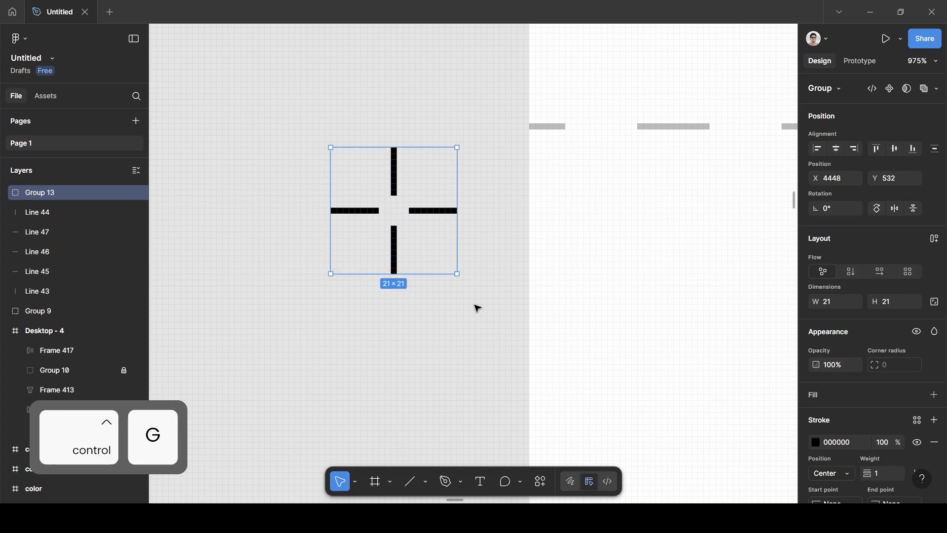
- Move the plus mark farther away from Desktop - 4 on the empty canvas, to about X 4379, Y 529
scroll(423, 212, "down", 4)
left_click(372, 168)
scroll(372, 167, "down", 3)
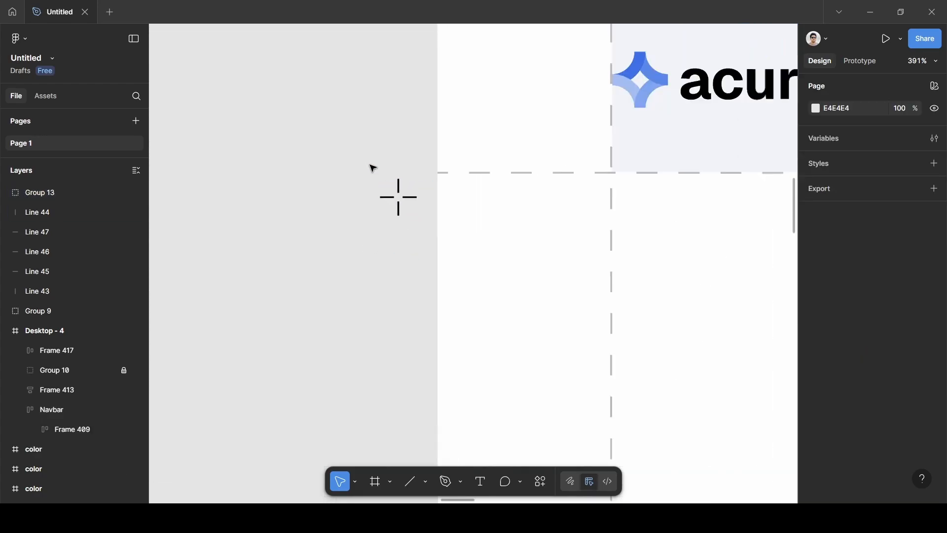
left_click(397, 199)
left_click_drag(392, 190, 299, 197)
scroll(299, 201, "down", 3)
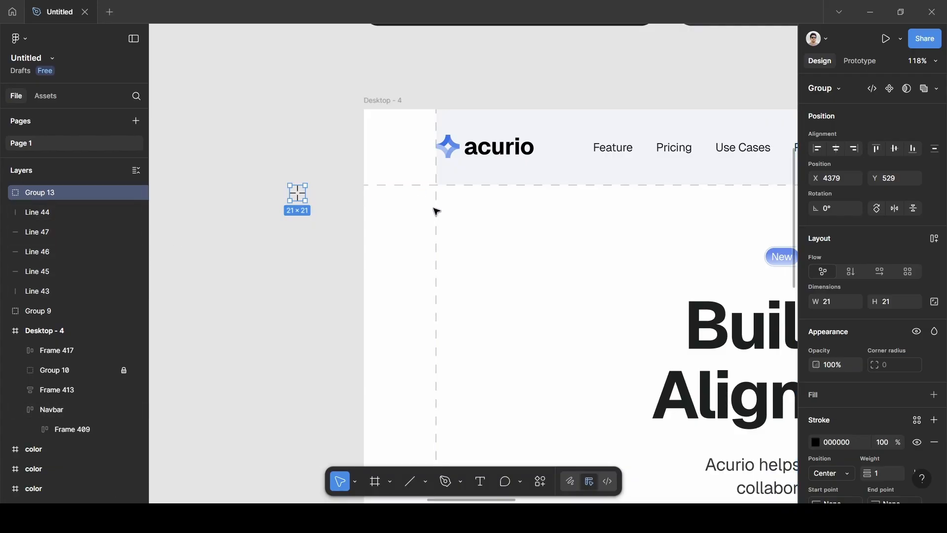
key("Escape")
- Move the five dashed guide lines, Line 43 to Line 47, into the Desktop - 4 frame above Frame 417
left_click(37, 271)
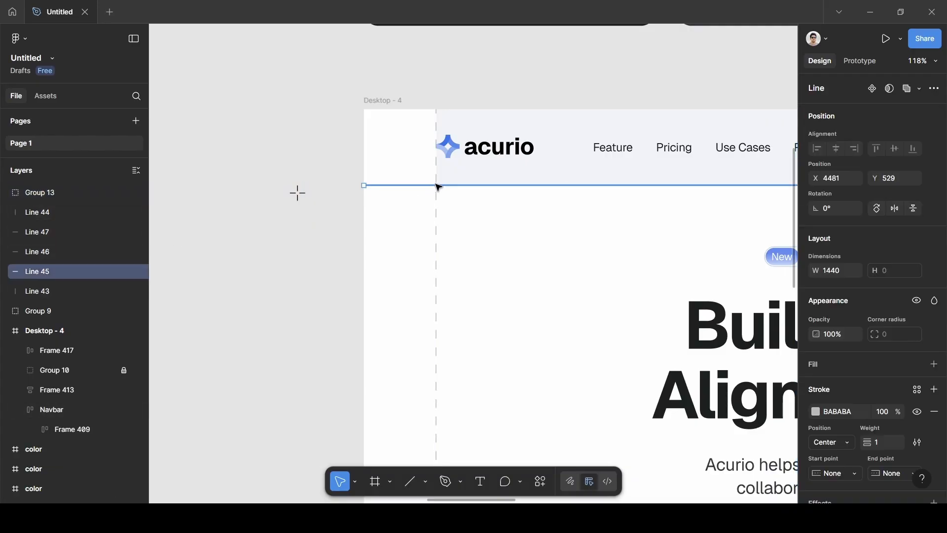
left_click(31, 335)
left_click(54, 215)
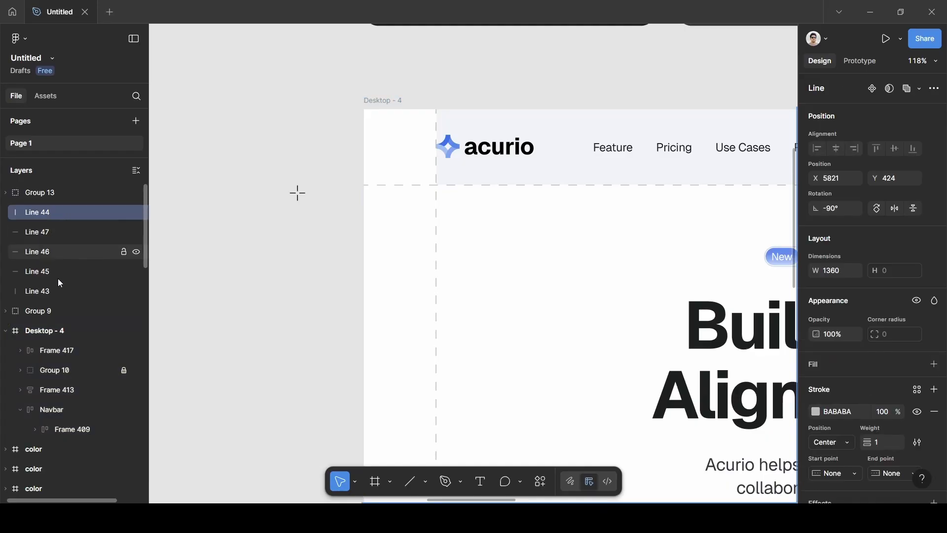
left_click(56, 234, "shift")
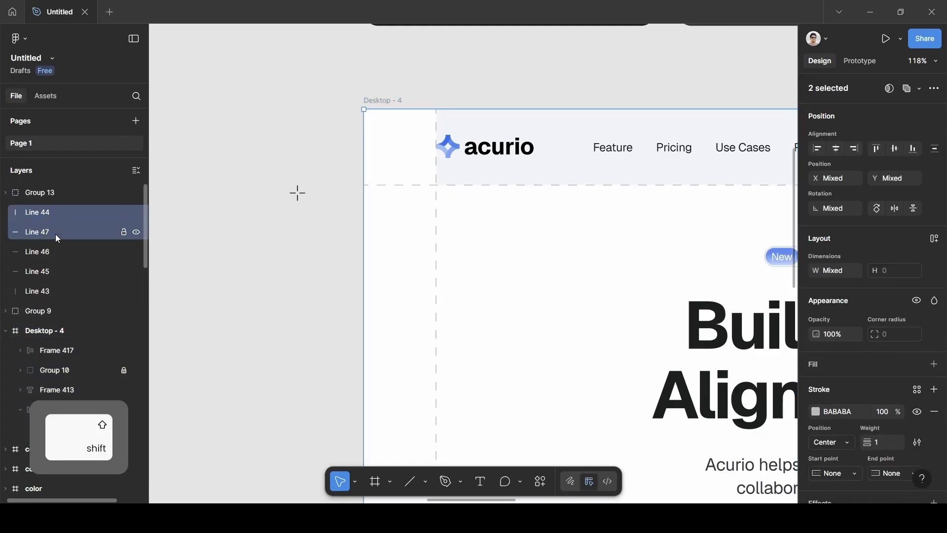
left_click(50, 253, "shift")
left_click(48, 271, "shift")
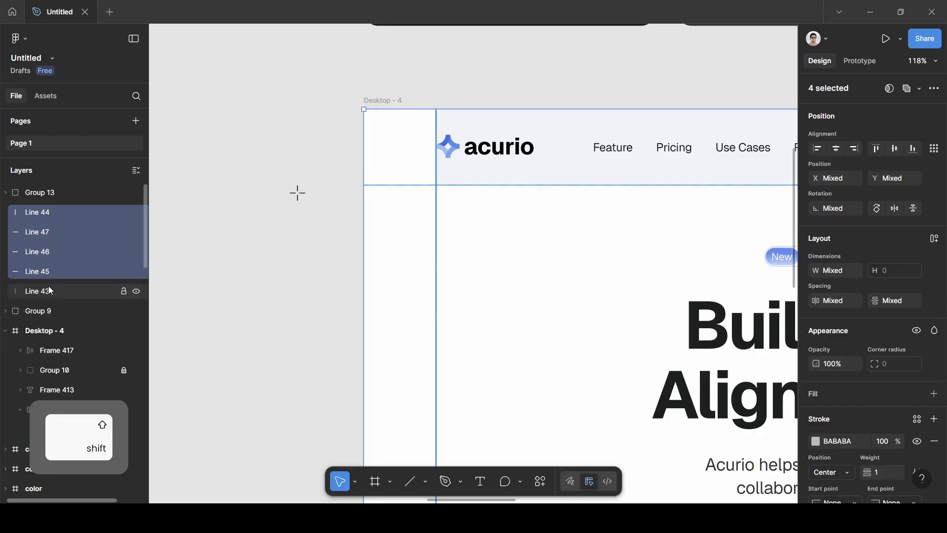
left_click(49, 291, "shift")
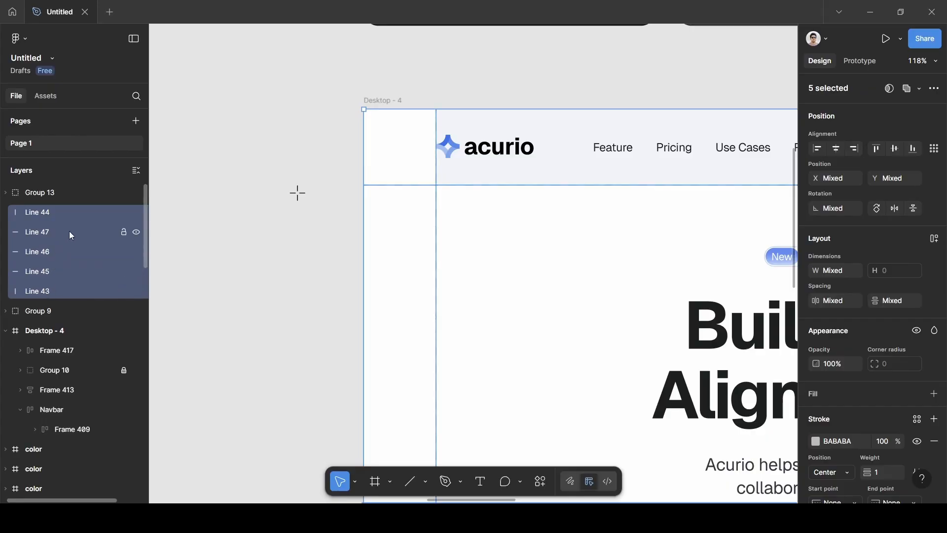
left_click_drag(69, 231, 73, 296)
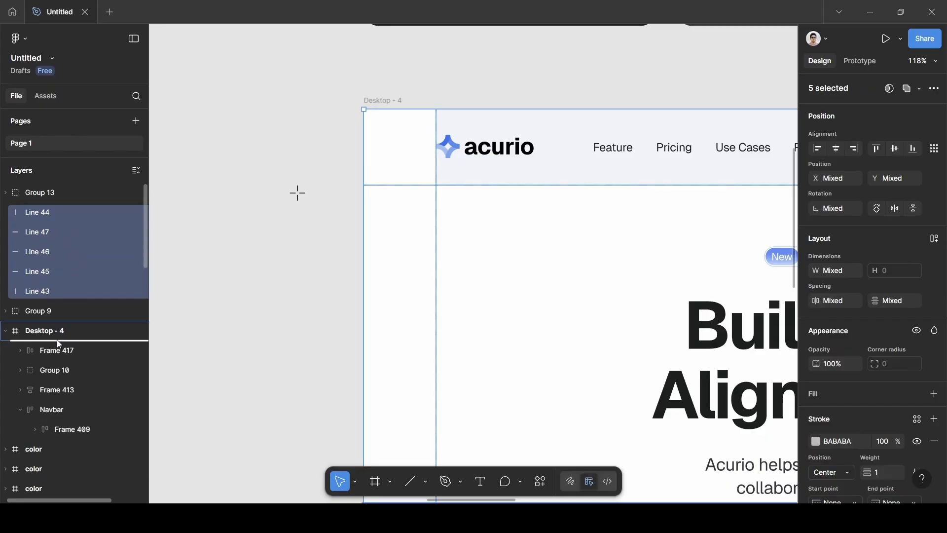
left_click_drag(57, 339, 55, 339)
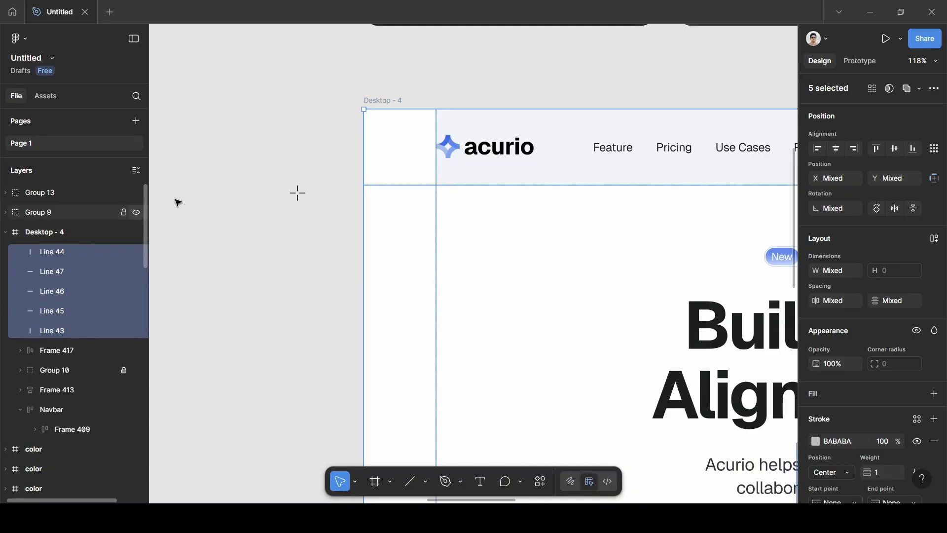
left_click(275, 255)
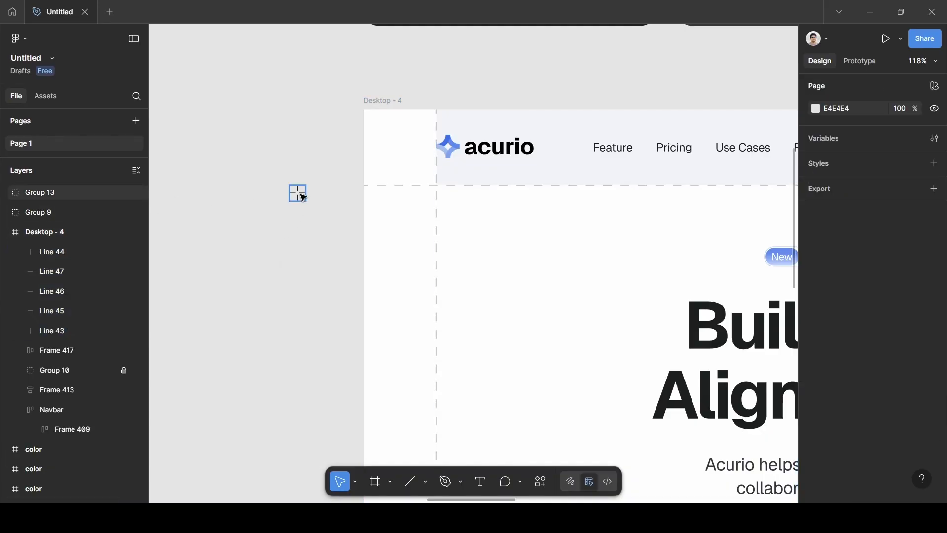
- Place the plus mark inside Desktop - 4 near the guide line crossing beside the acurio logo, at about X 90, Y 97
scroll(302, 197, "up", 5)
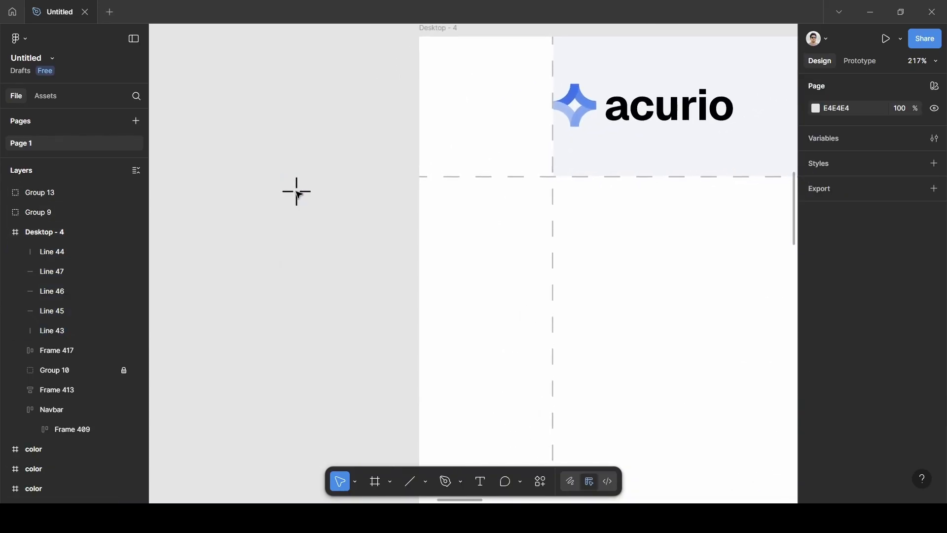
left_click(307, 197)
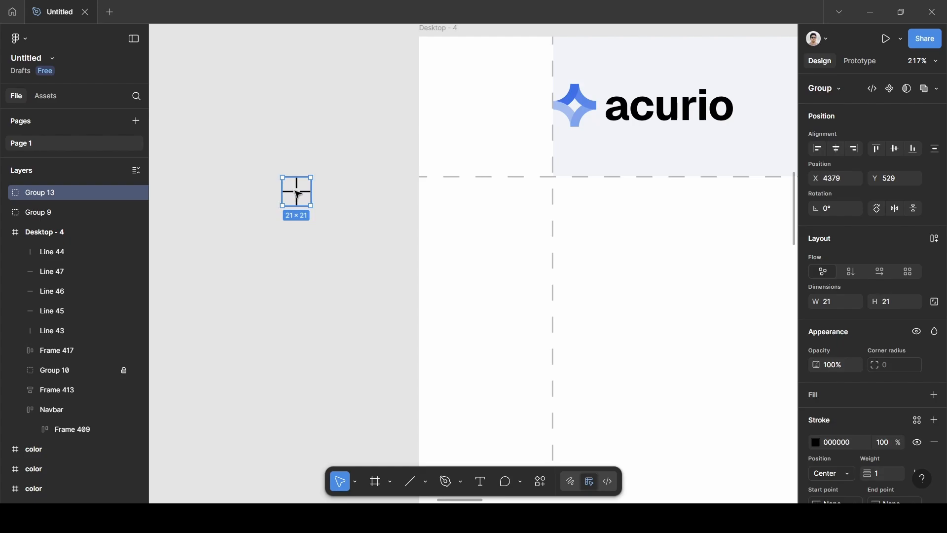
left_click_drag(302, 193, 387, 203)
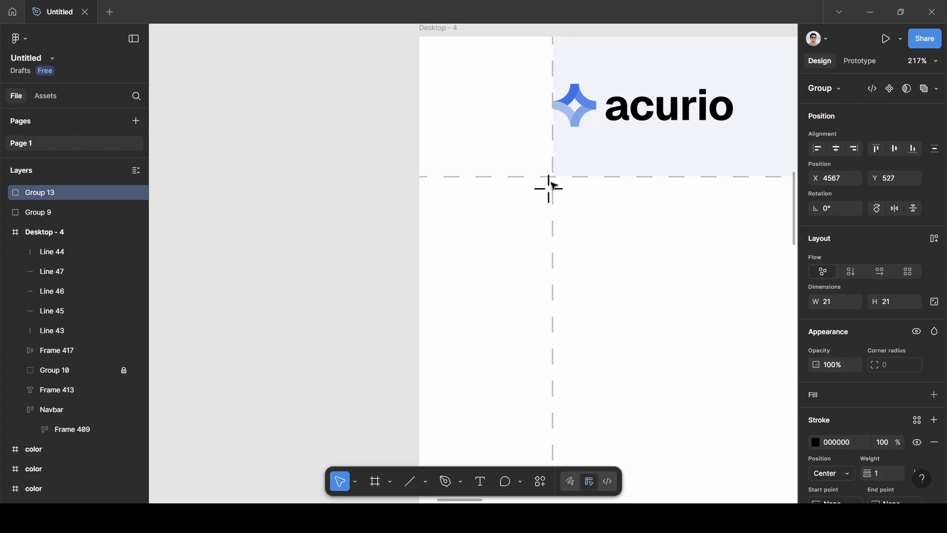
left_click_drag(553, 184, 554, 173)
left_click_drag(560, 205, 566, 213)
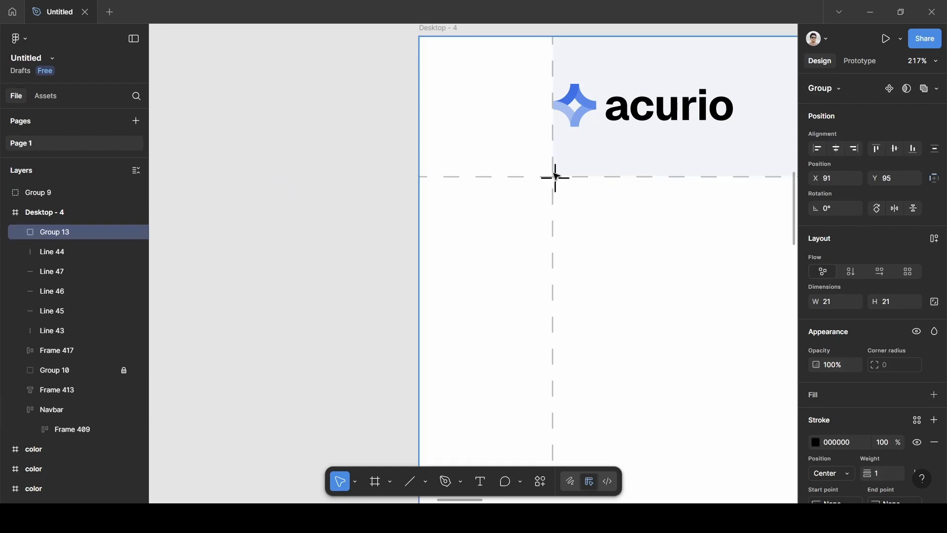
left_click_drag(556, 177, 555, 181)
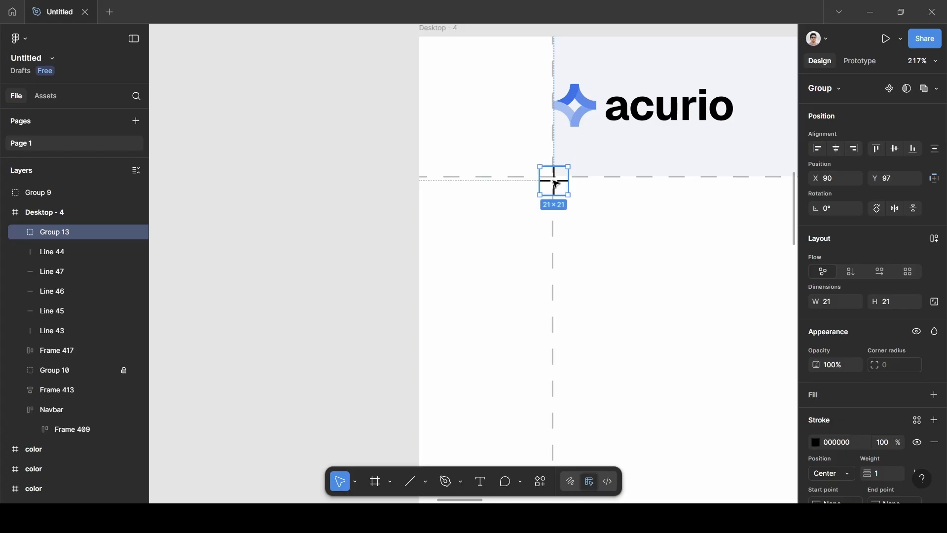
- Nudge the plus mark to X 89, Y 94 so it is centred exactly on the crossing of the dashed lines
scroll(556, 183, "up", 5)
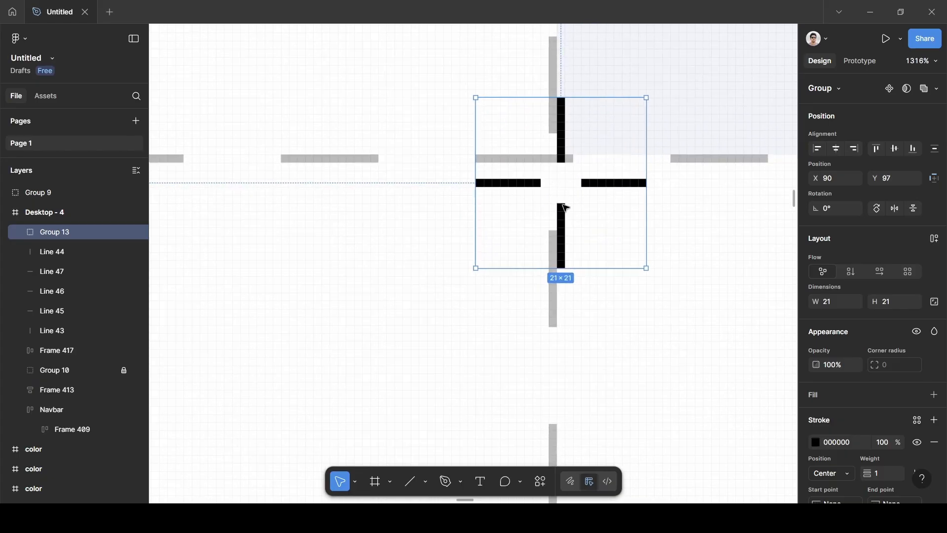
key("Left")
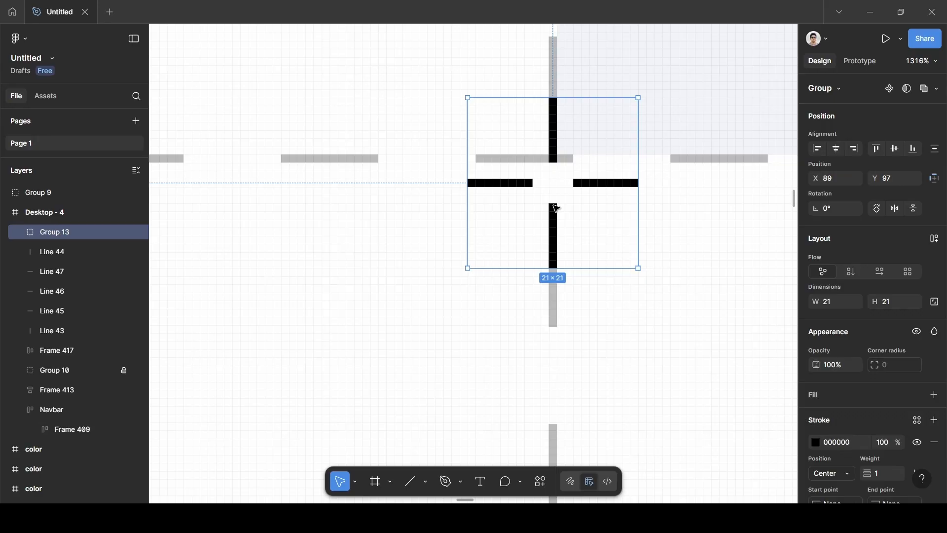
key("Up")
key("Up")
key("Up")
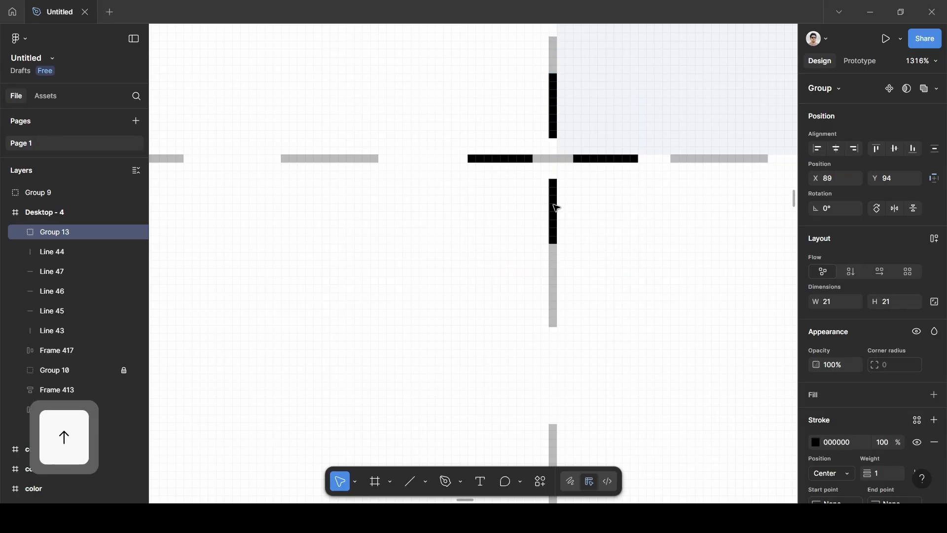
- Duplicate the plus mark beside the acurio logo and move the copy near the guide line crossing below Get a Demo, at about X 1329, Y 102
scroll(487, 245, "down", 5)
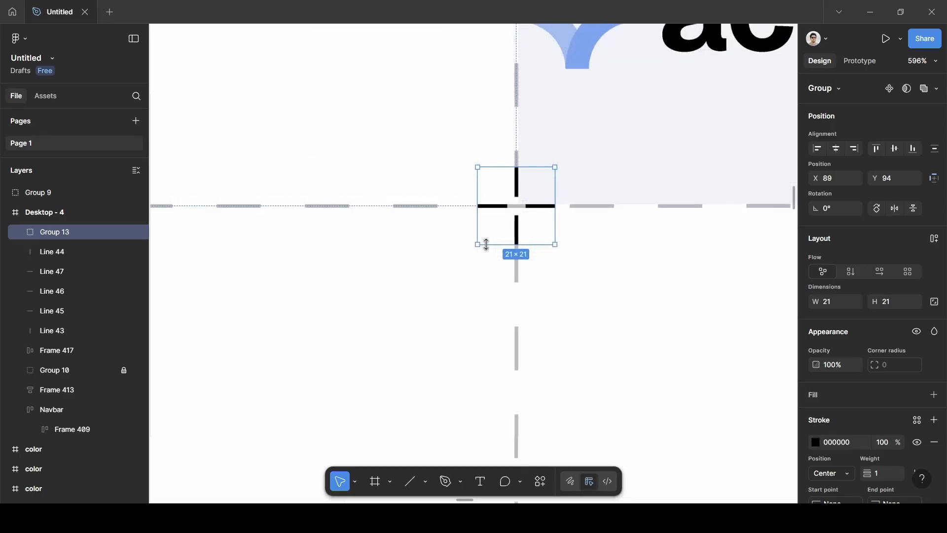
scroll(495, 241, "right", 3)
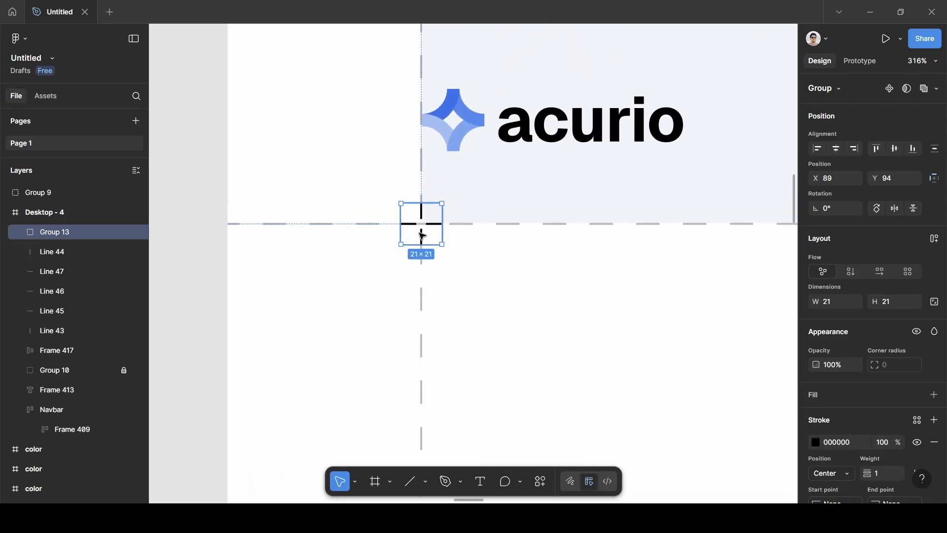
key("alt")
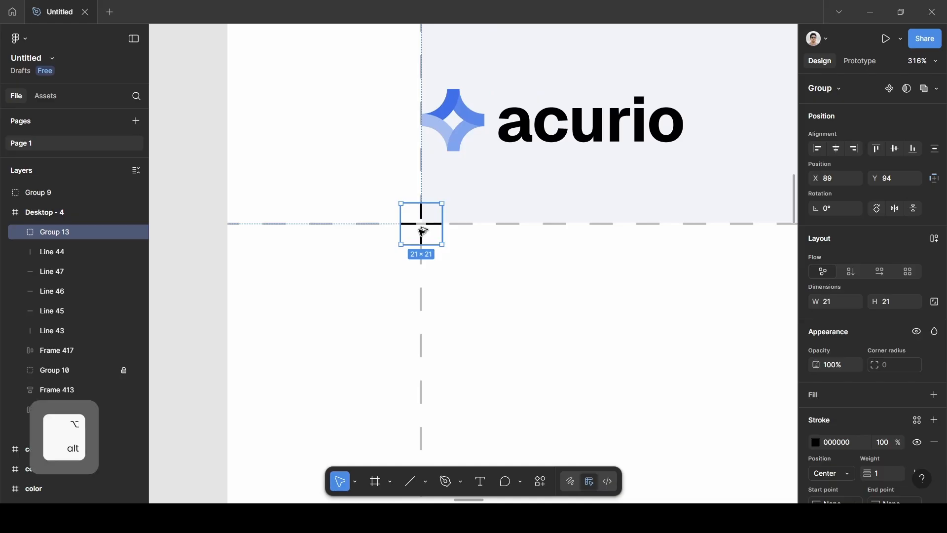
left_click_drag(422, 228, 723, 293)
scroll(723, 294, "down", 15)
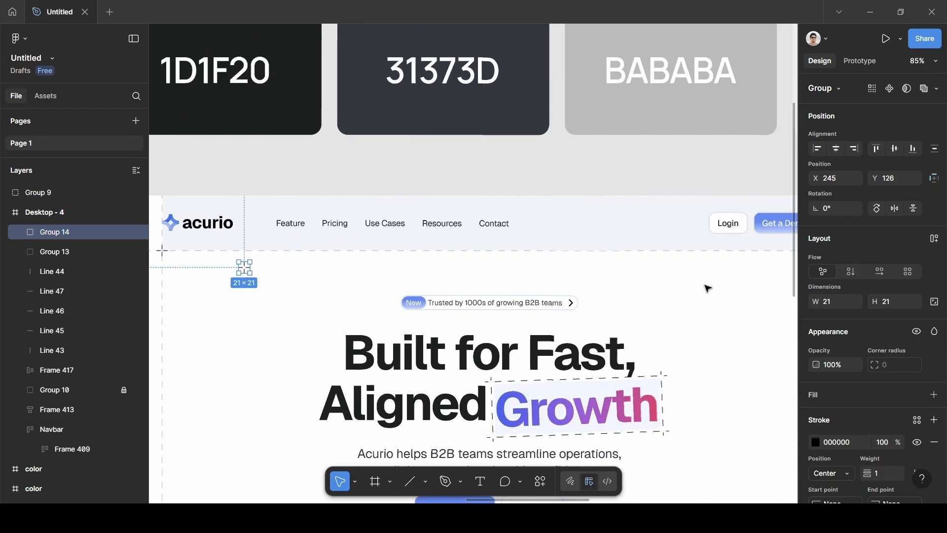
left_click_drag(177, 268, 302, 270)
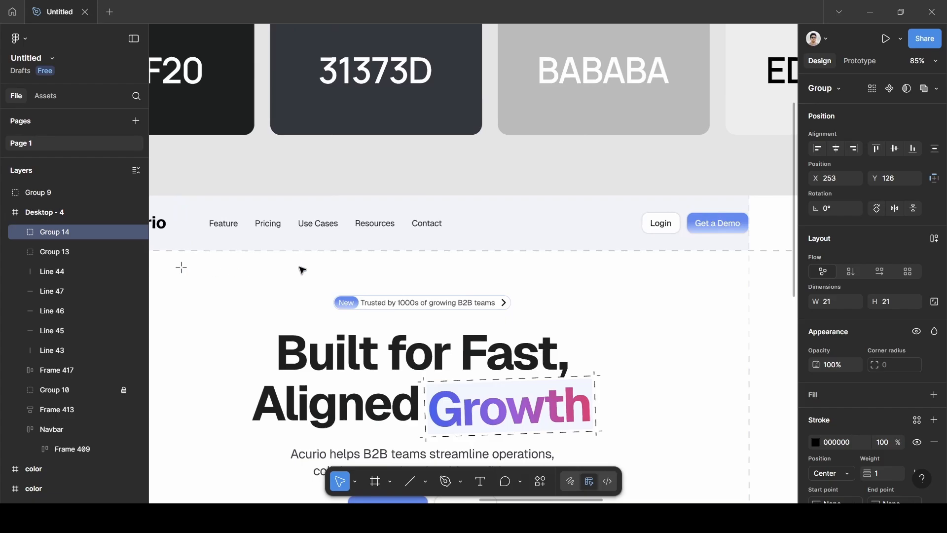
scroll(723, 268, "up", 10)
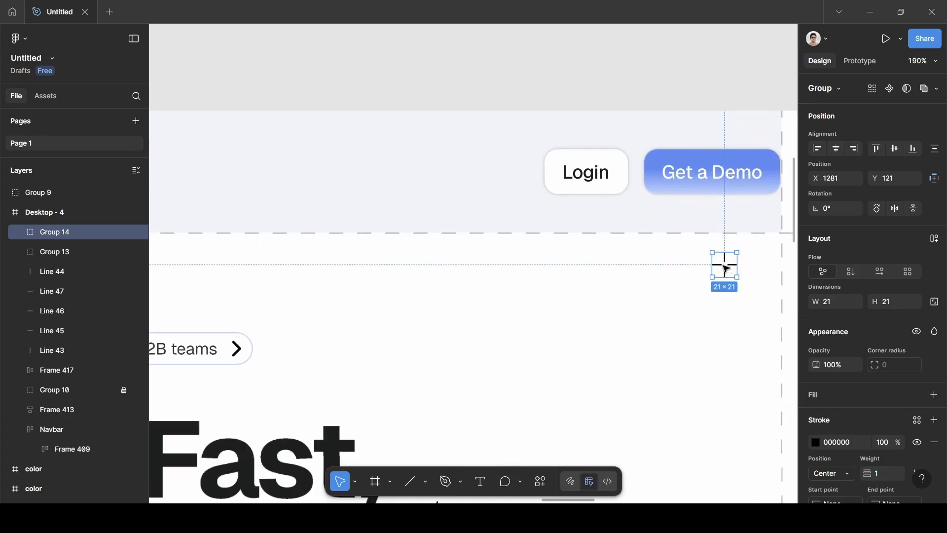
left_click_drag(450, 264, 583, 213)
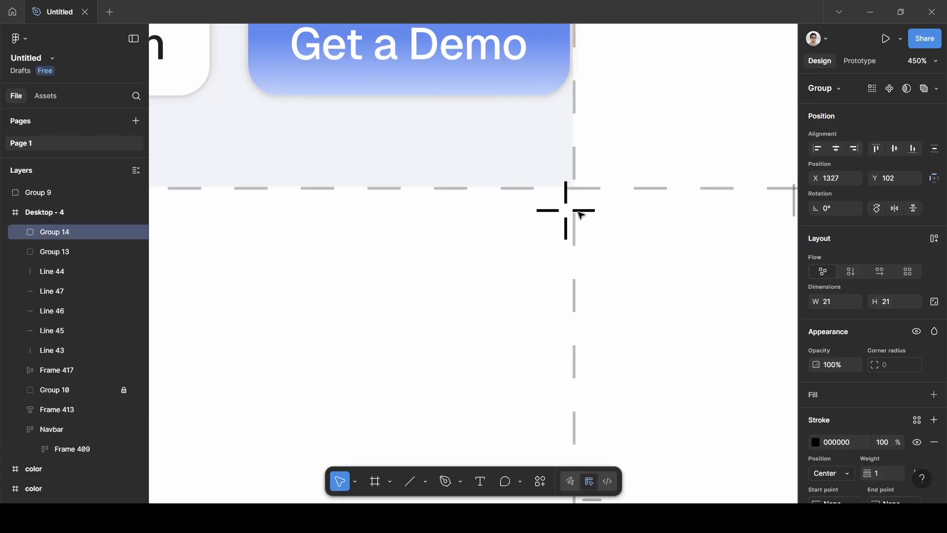
scroll(586, 215, "up", 10)
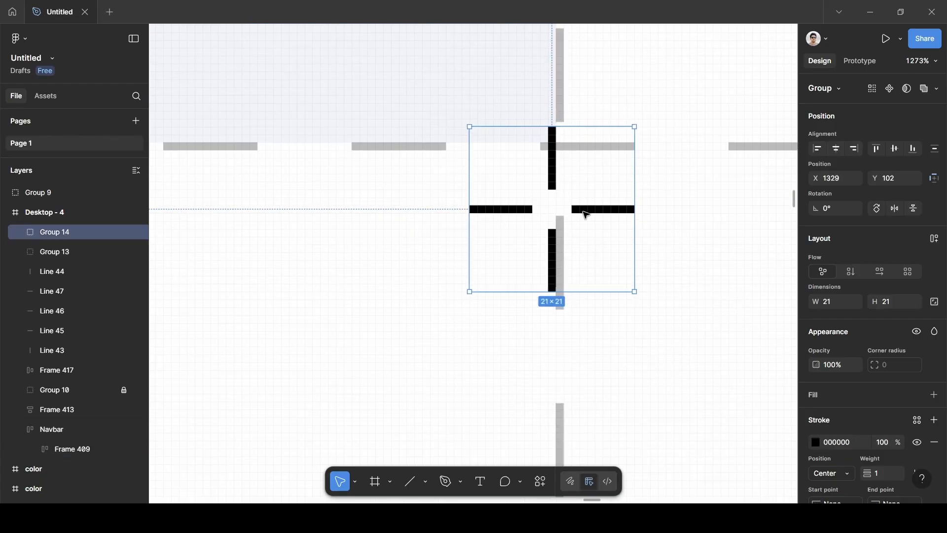
- Nudge the copied plus mark to X 1330, Y 94, centring it on the dashed line crossing below Get a Demo
key("Right")
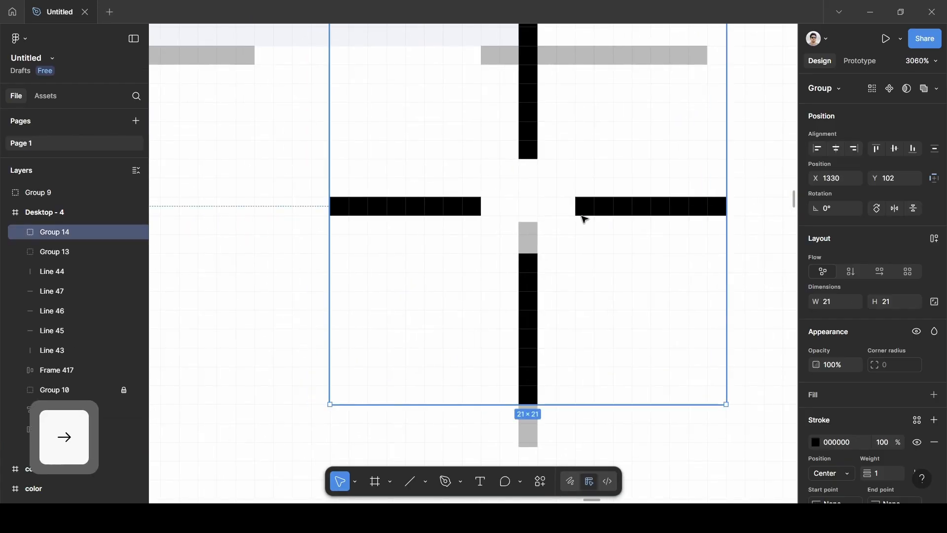
key("Up")
key("Up")
key("Up")
key("Up")
key("Up")
key("Up")
key("Up")
key("Up")
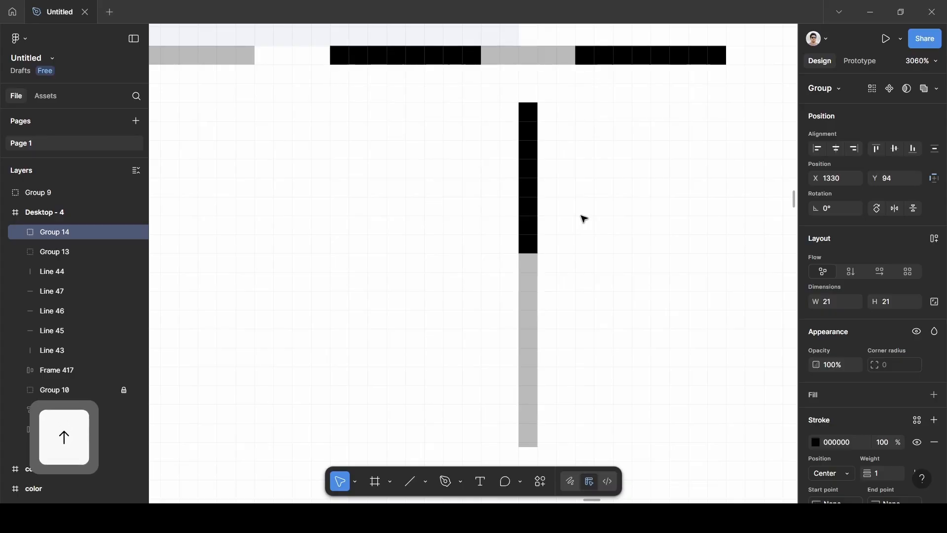
scroll(584, 219, "down", 2)
scroll(585, 219, "down", 10)
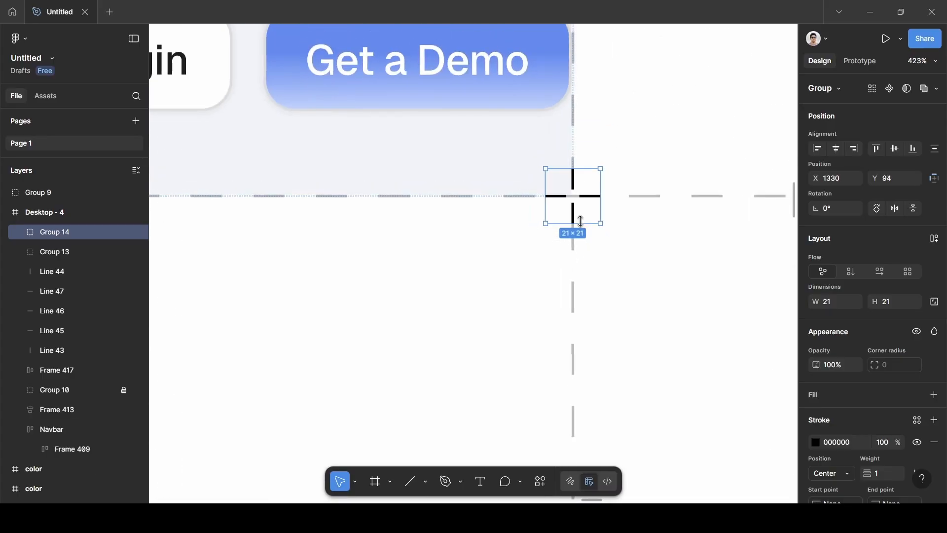
left_click(591, 267)
scroll(595, 271, "down", 5)
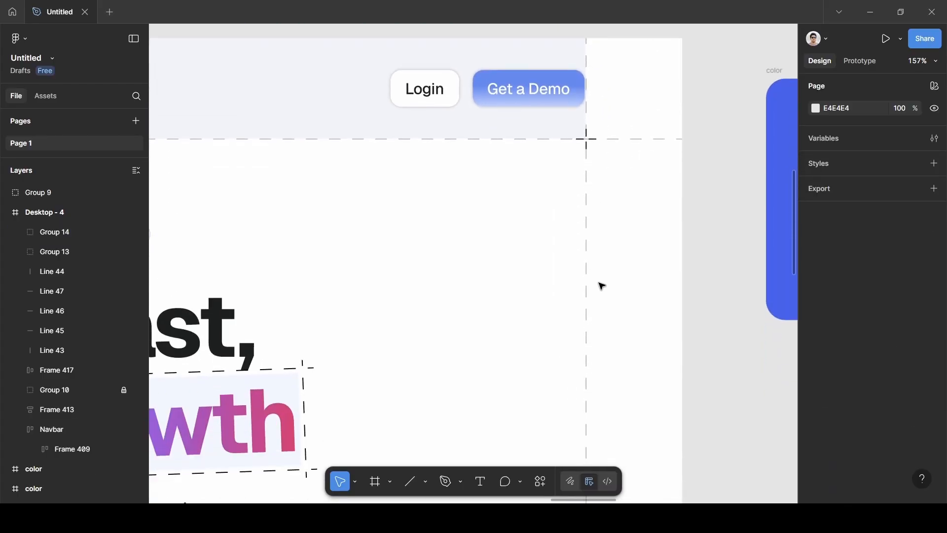
- Duplicate the plus mark below Get a Demo and move the copy down near the crossing at the dashboard's upper right, at about Y 656
left_click(590, 139)
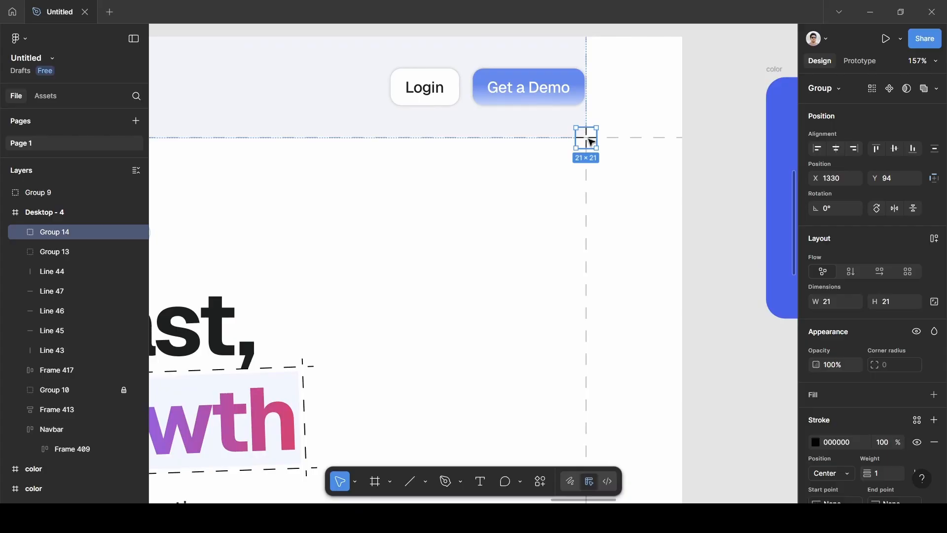
left_click_drag(598, 153, 626, 443)
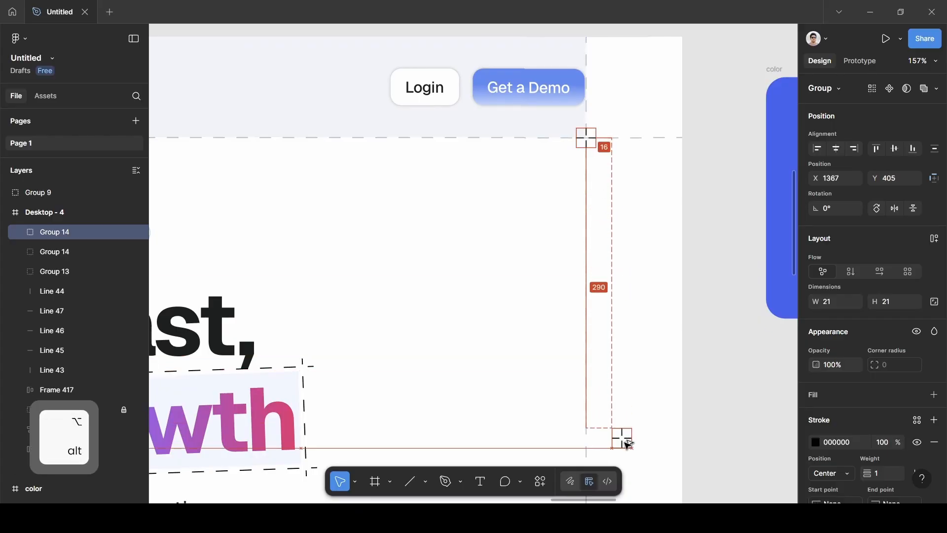
scroll(625, 443, "down", 5)
scroll(611, 149, "down", 2)
left_click_drag(615, 85, 576, 281)
scroll(575, 281, "up", 5)
scroll(578, 285, "down", 5)
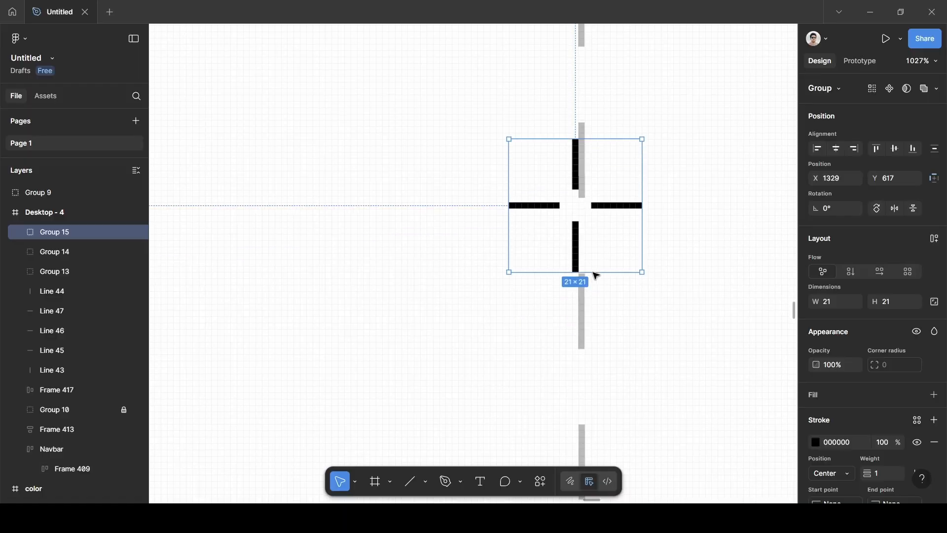
left_click_drag(611, 88, 617, 337)
- Nudge the new plus mark to X 1330, Y 665, centring it on the crossing at the dashboard's upper right
key("Right")
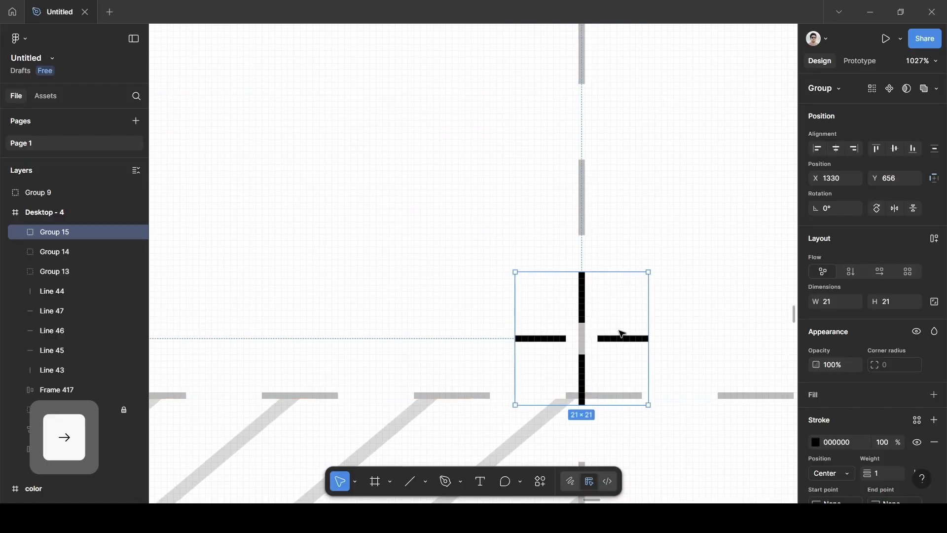
key("Down")
key("Down")
key("Down")
key("Down")
key("Down")
key("Down")
key("Down")
key("Down")
key("Down")
key("Down")
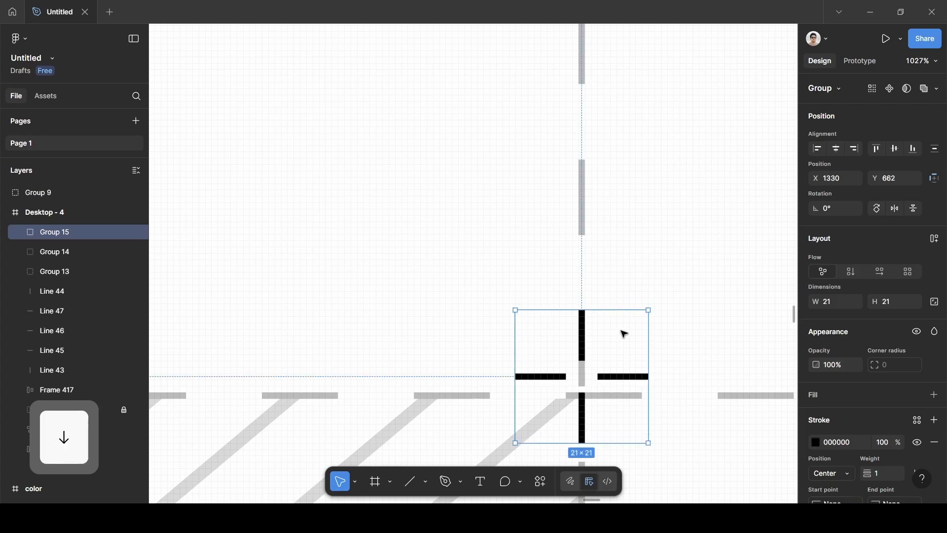
key("Up")
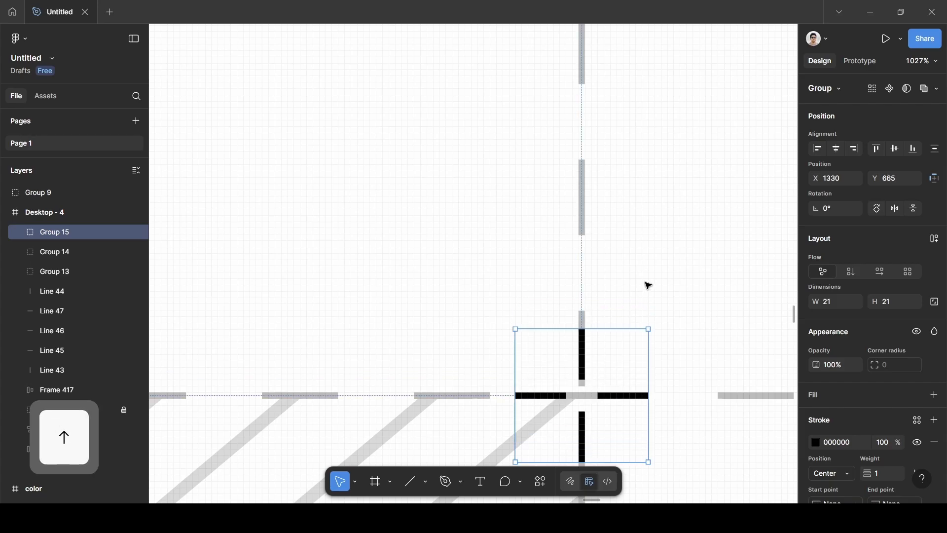
left_click(648, 284)
scroll(652, 300, "down", 5)
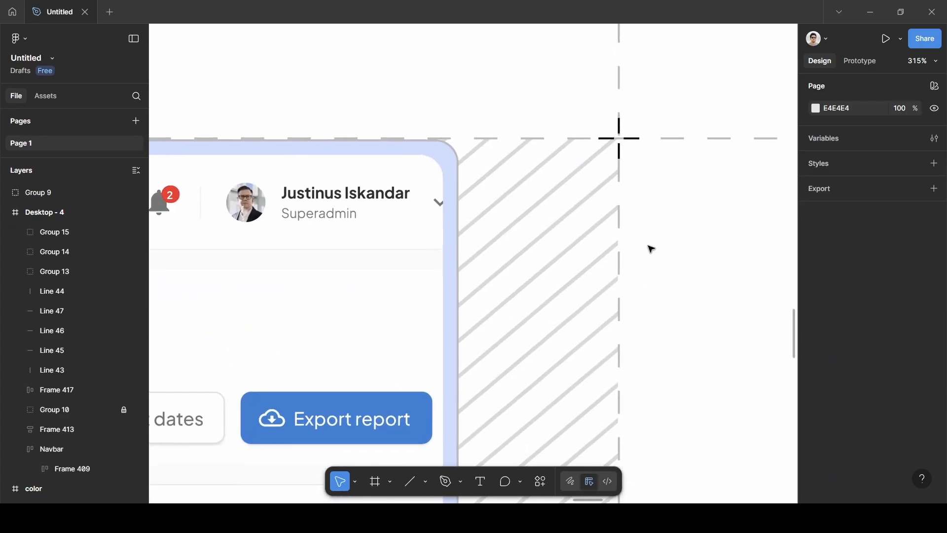
- Duplicate the plus mark at the dashboard's upper right and move the copy down the vertical guide line to just above the lower-right crossing, at X 1330
left_click(626, 147)
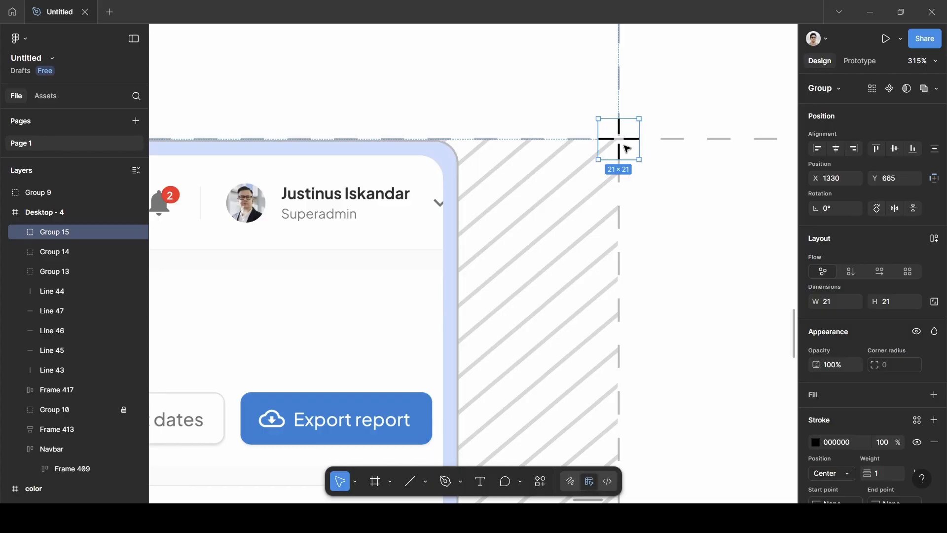
left_click_drag(625, 148, 691, 396)
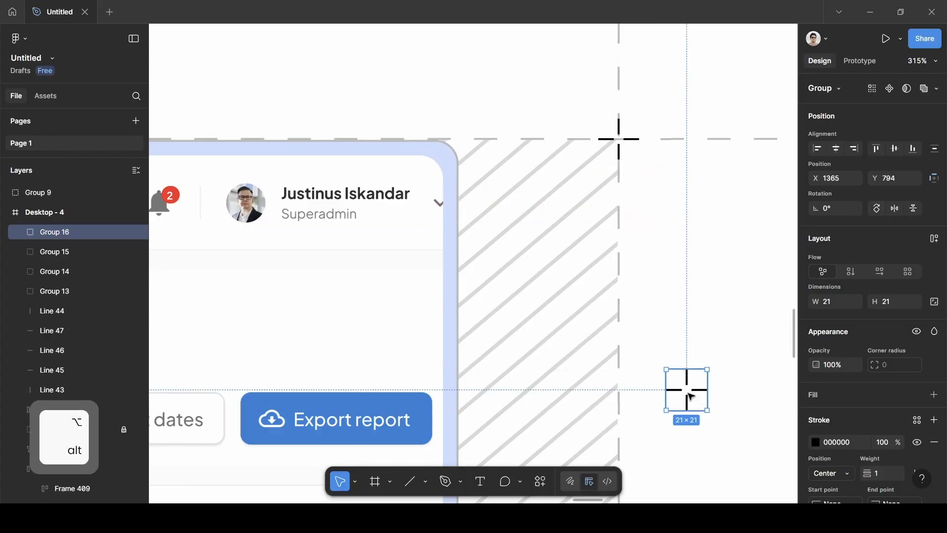
scroll(690, 396, "down", 8)
scroll(712, 150, "down", 5)
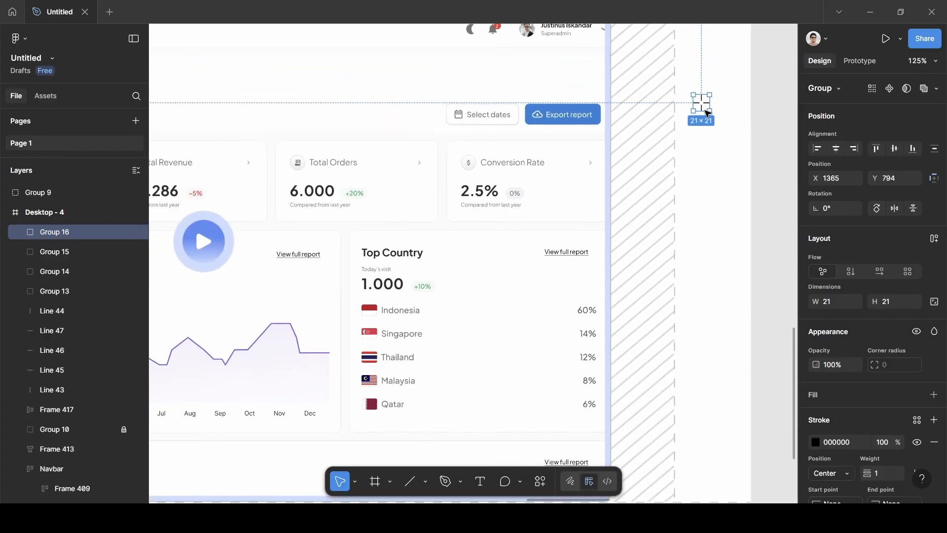
left_click_drag(704, 105, 687, 421)
scroll(696, 423, "down", 5)
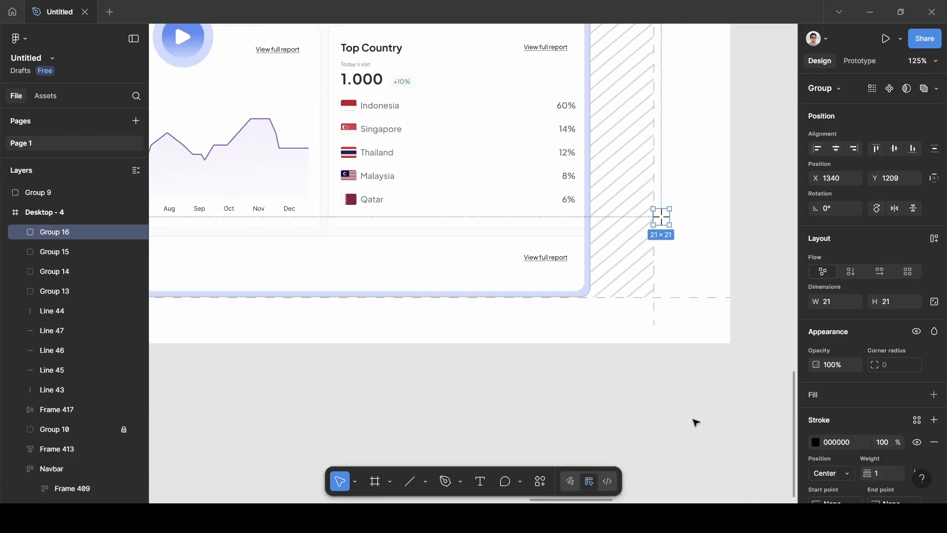
left_click_drag(665, 215, 667, 269)
scroll(666, 269, "up", 10)
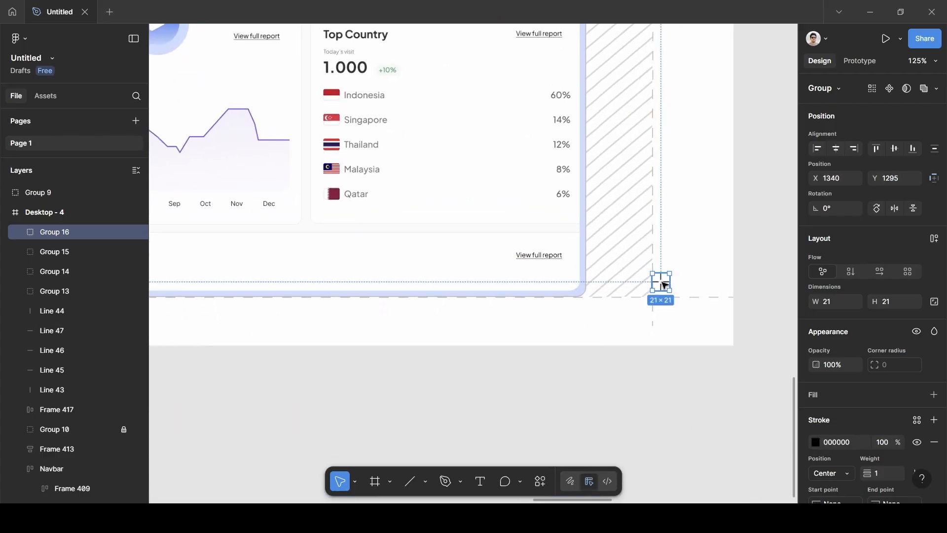
scroll(666, 286, "up", 3)
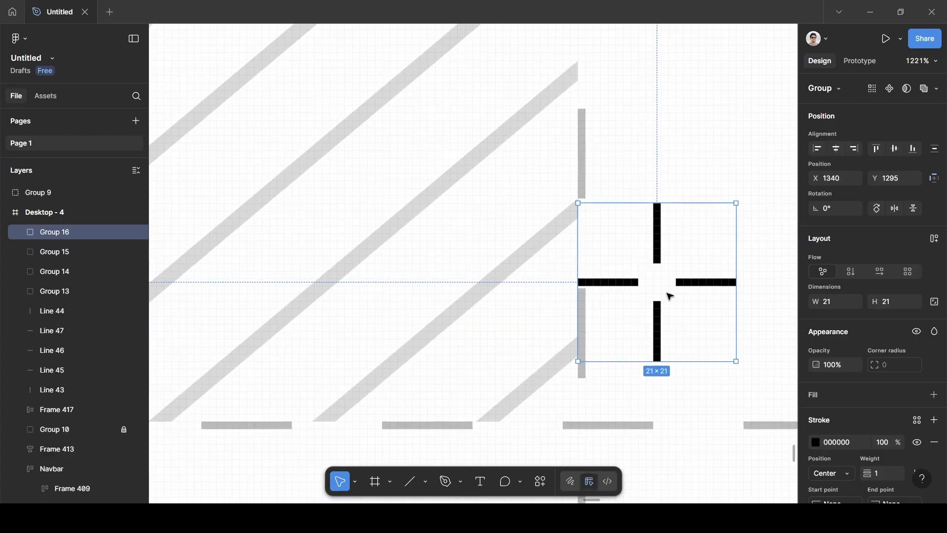
left_click_drag(670, 296, 592, 334)
- Nudge the lower-right plus mark down to Y 1314 so it is centred on the dashed line crossing
key("Down")
key("Down")
key("Down")
key("Down")
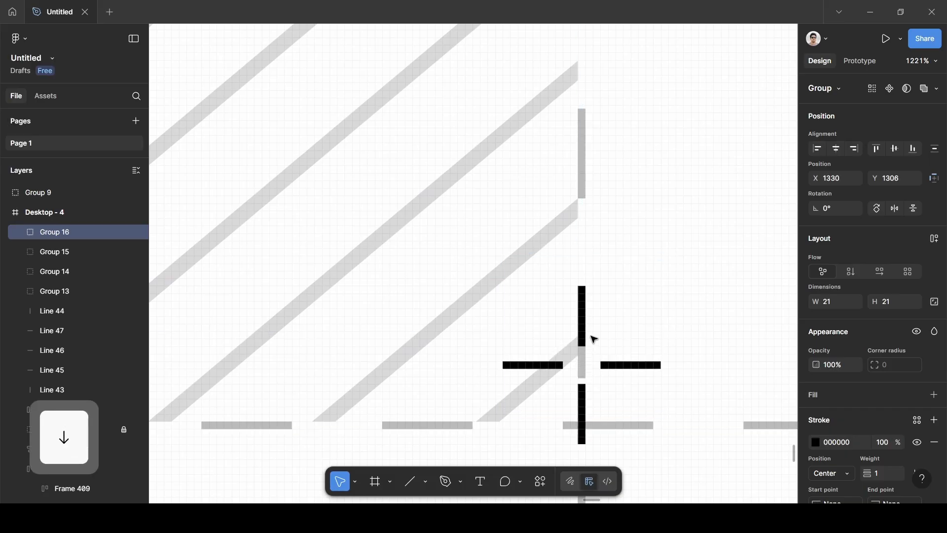
key("Down")
key("Down")
key("Down")
key("Down")
key("Down")
key("Down")
key("Down")
key("Down")
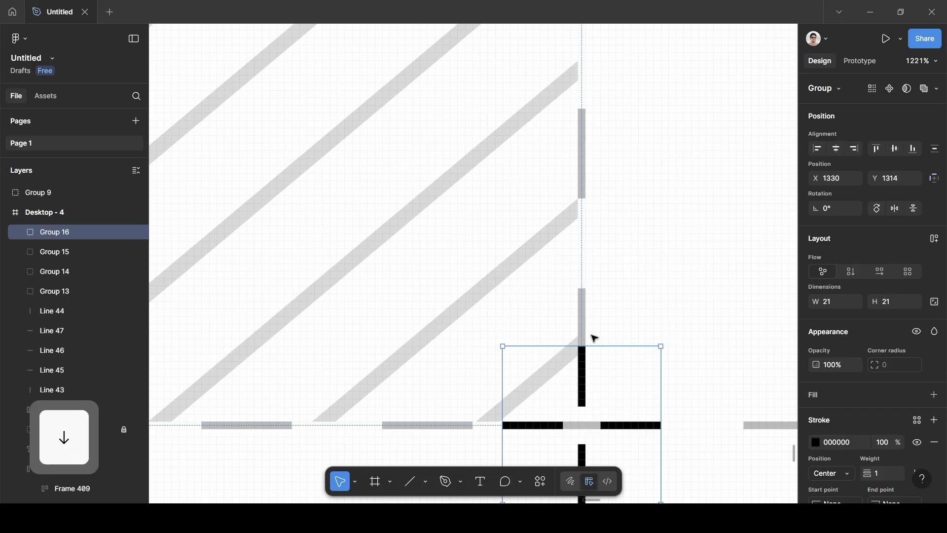
- Duplicate the lower-right plus mark and centre the copy on the crossing at the dashboard's lower left, at X 89, Y 1314
scroll(627, 292, "down", 10)
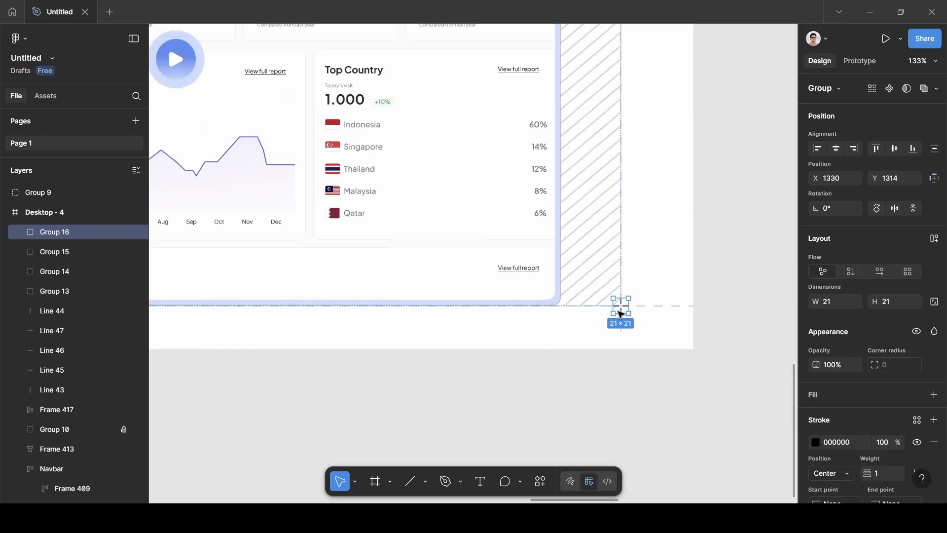
scroll(620, 313, "down", 5)
scroll(642, 314, "left", 2)
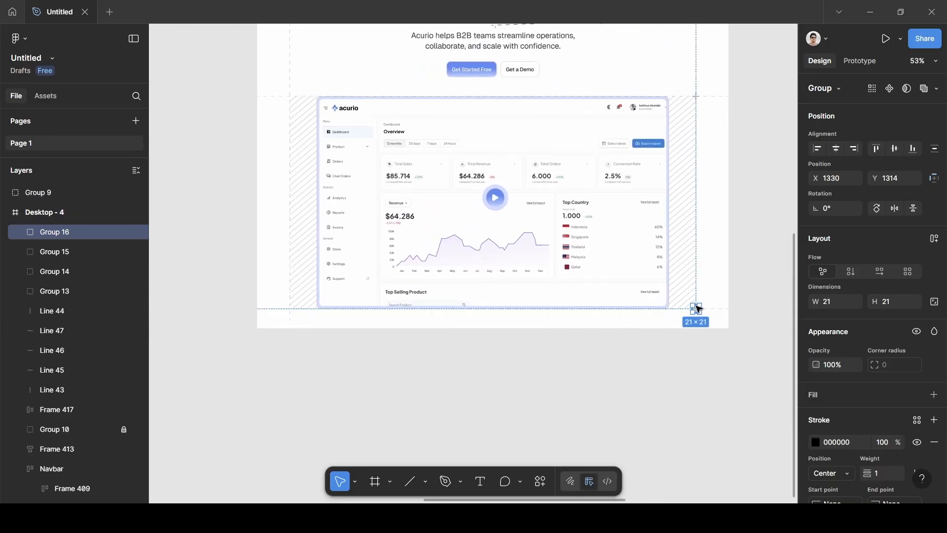
left_click_drag(697, 308, 282, 311)
scroll(290, 309, "up", 9)
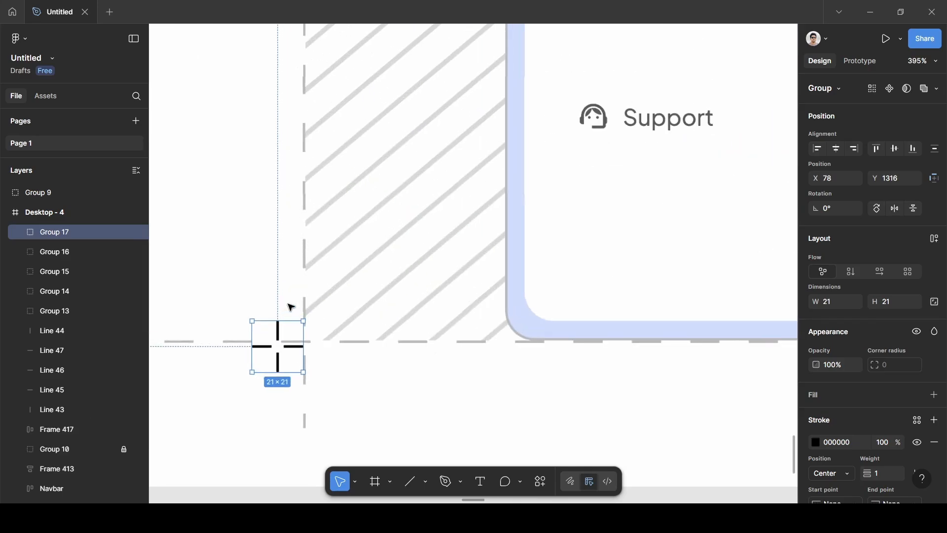
scroll(291, 307, "up", 4)
left_click_drag(271, 359, 326, 353)
left_click(262, 289)
scroll(262, 289, "down", 5)
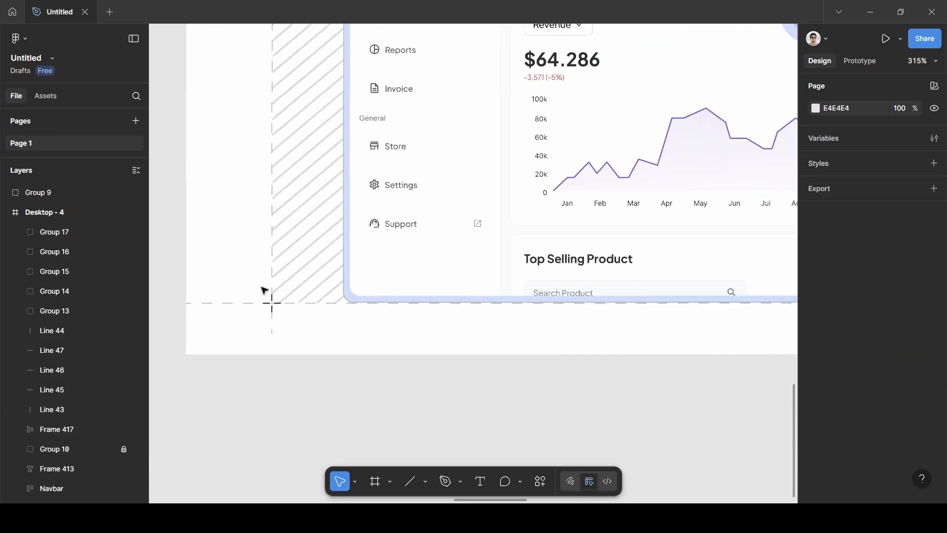
- Duplicate the lower-left plus mark and centre the copy on the dashed line crossing at the dashboard's upper left
scroll(264, 290, "down", 4)
left_click(318, 382)
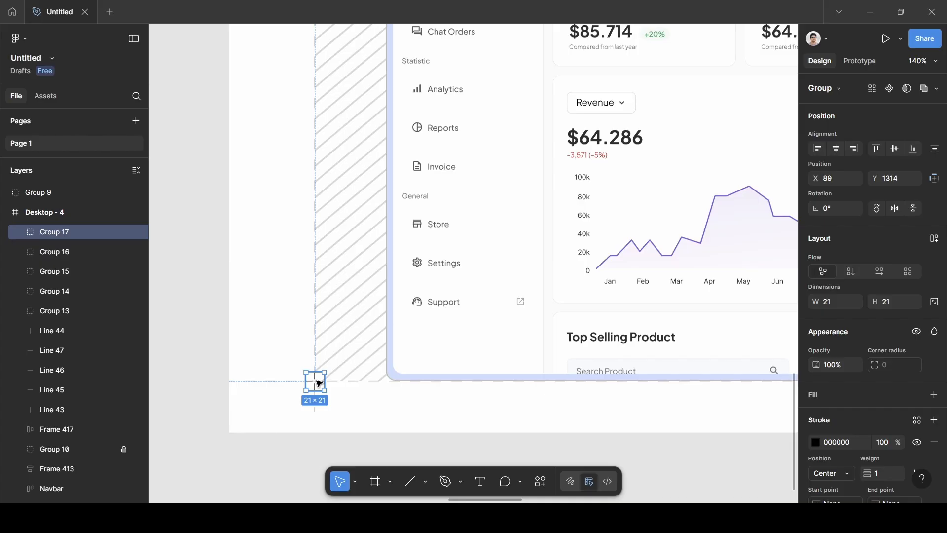
left_click_drag(318, 382, 328, 89)
scroll(330, 91, "up", 4)
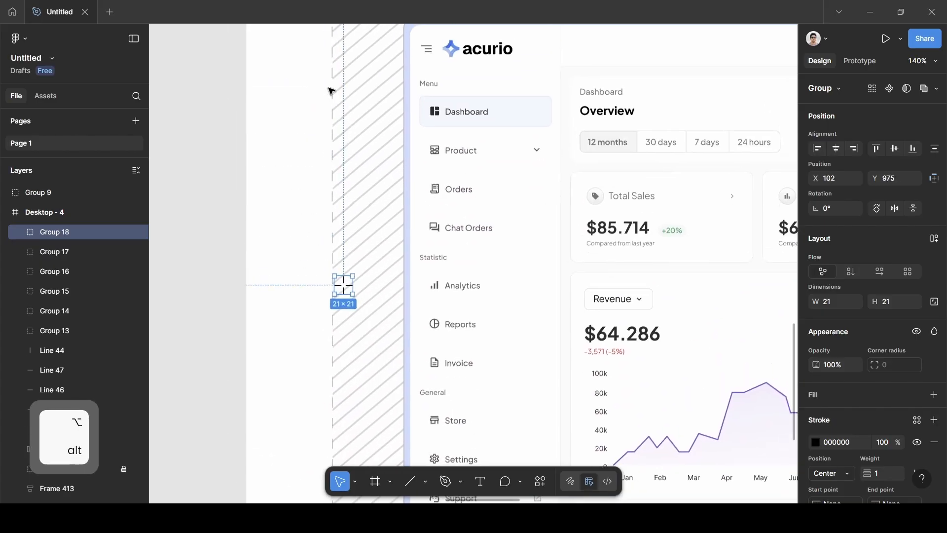
scroll(335, 109, "up", 3)
left_click_drag(345, 402, 332, 131)
scroll(332, 131, "up", 4)
scroll(332, 130, "up", 10)
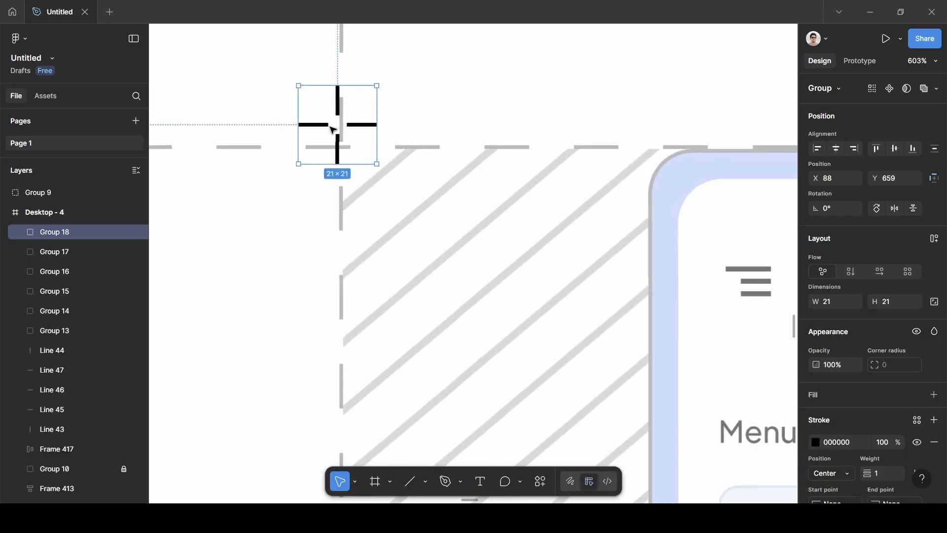
left_click_drag(339, 99, 350, 143)
left_click(502, 111)
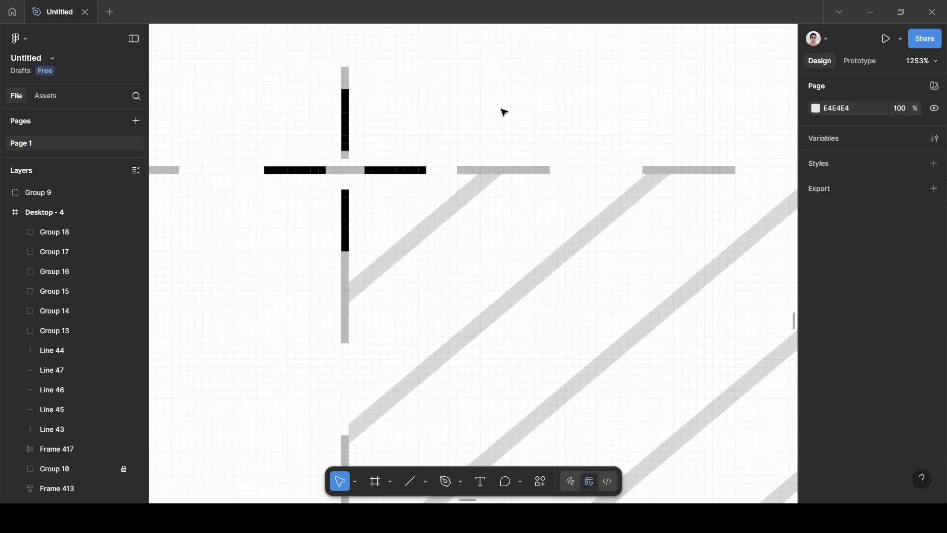
- Inspect the whole Desktop - 4 hero, checking the plus marks at the dashed line crossings and the hatched strips beside the dashboard
scroll(503, 112, "down", 10)
scroll(503, 112, "down", 5)
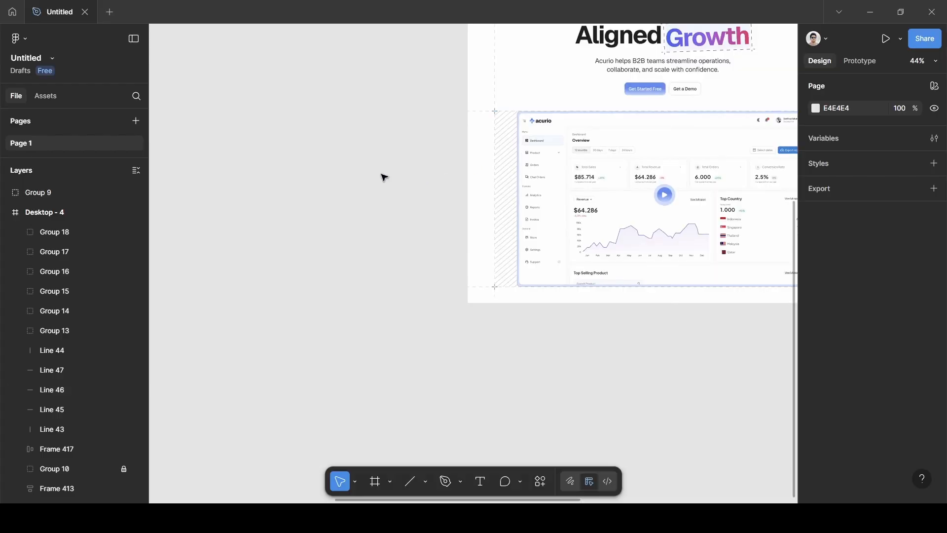
scroll(383, 177, "right", 3)
scroll(383, 178, "up", 3)
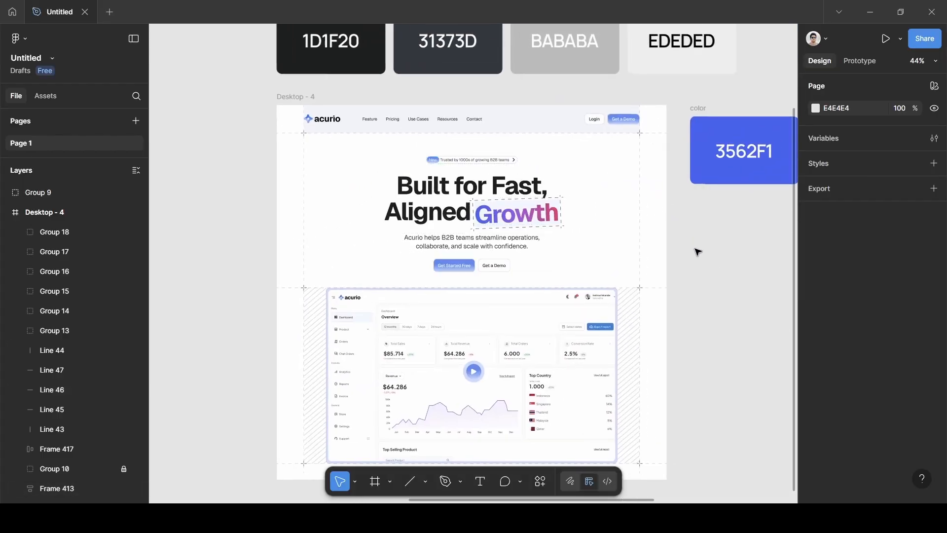
scroll(698, 252, "down", 2)
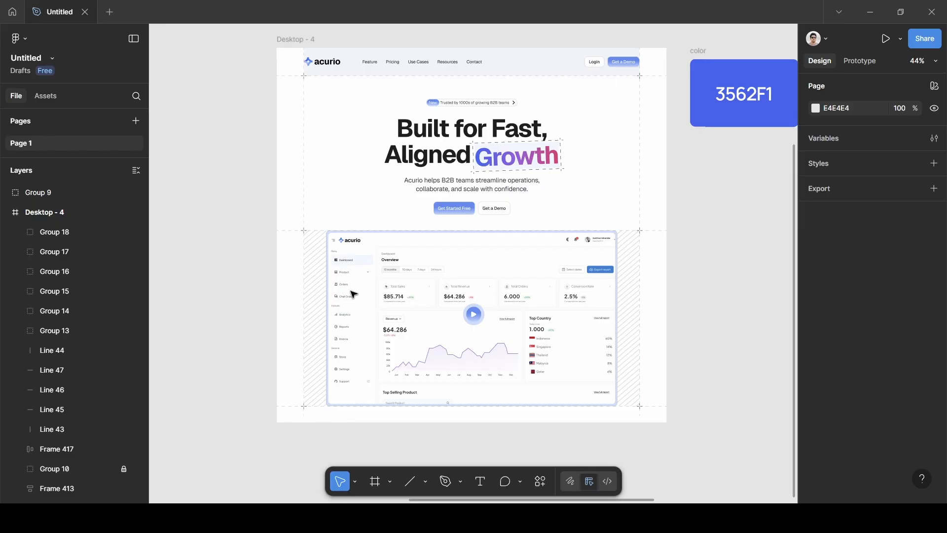
scroll(411, 296, "up", 5)
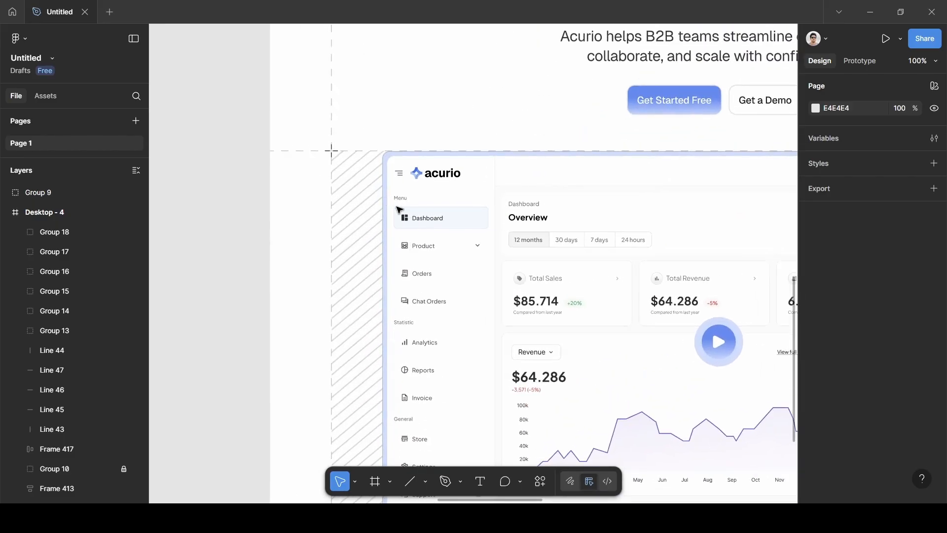
- Compare the Desktop - 4 hero with the other version of the acurio landing page on the canvas, from navigation bar to dashboard
scroll(496, 221, "down", 7)
scroll(261, 194, "left", 5)
scroll(353, 192, "up", 5)
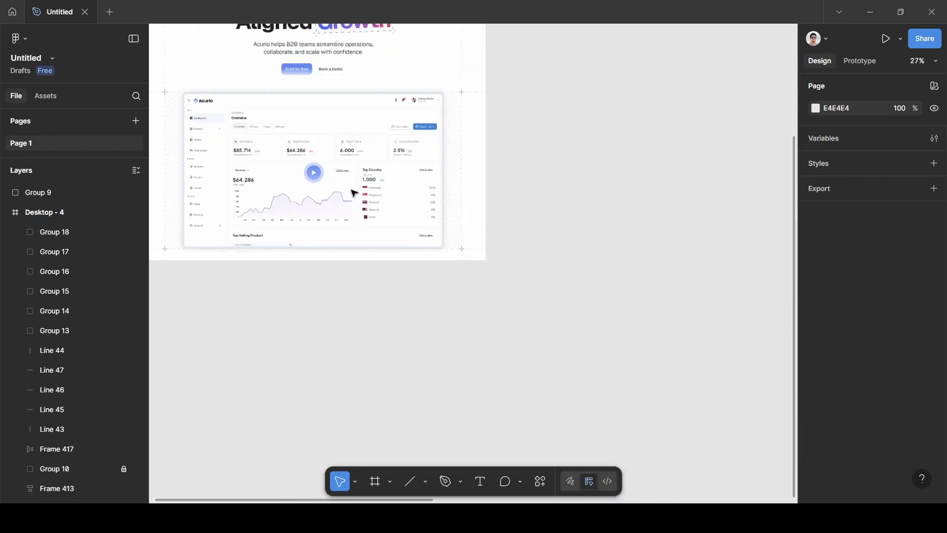
scroll(354, 193, "down", 5)
scroll(702, 274, "right", 4)
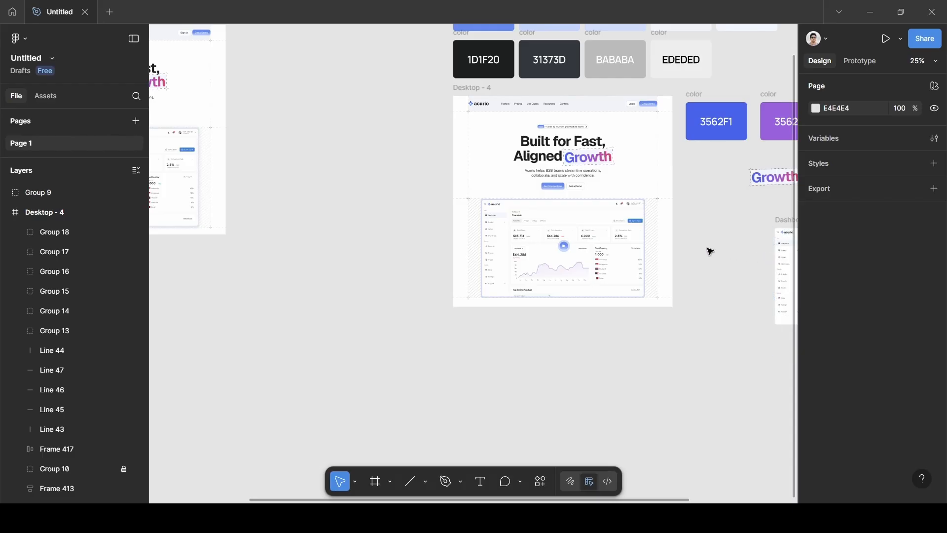
scroll(708, 250, "up", 2)
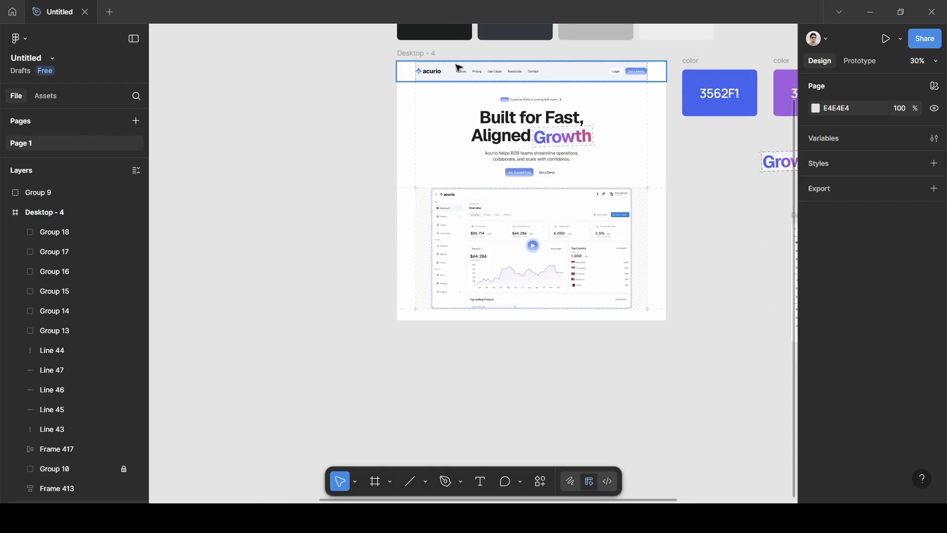
scroll(459, 67, "up", 6)
scroll(378, 114, "down", 6)
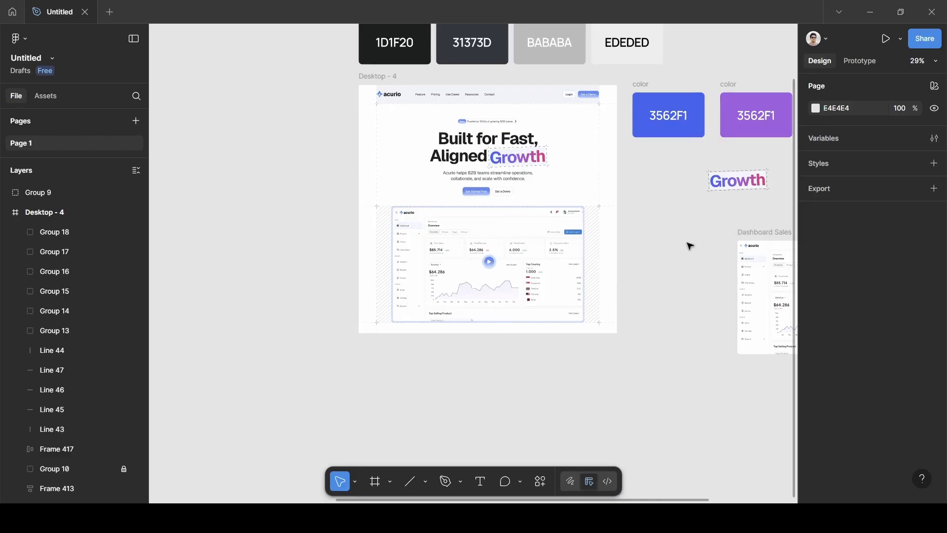